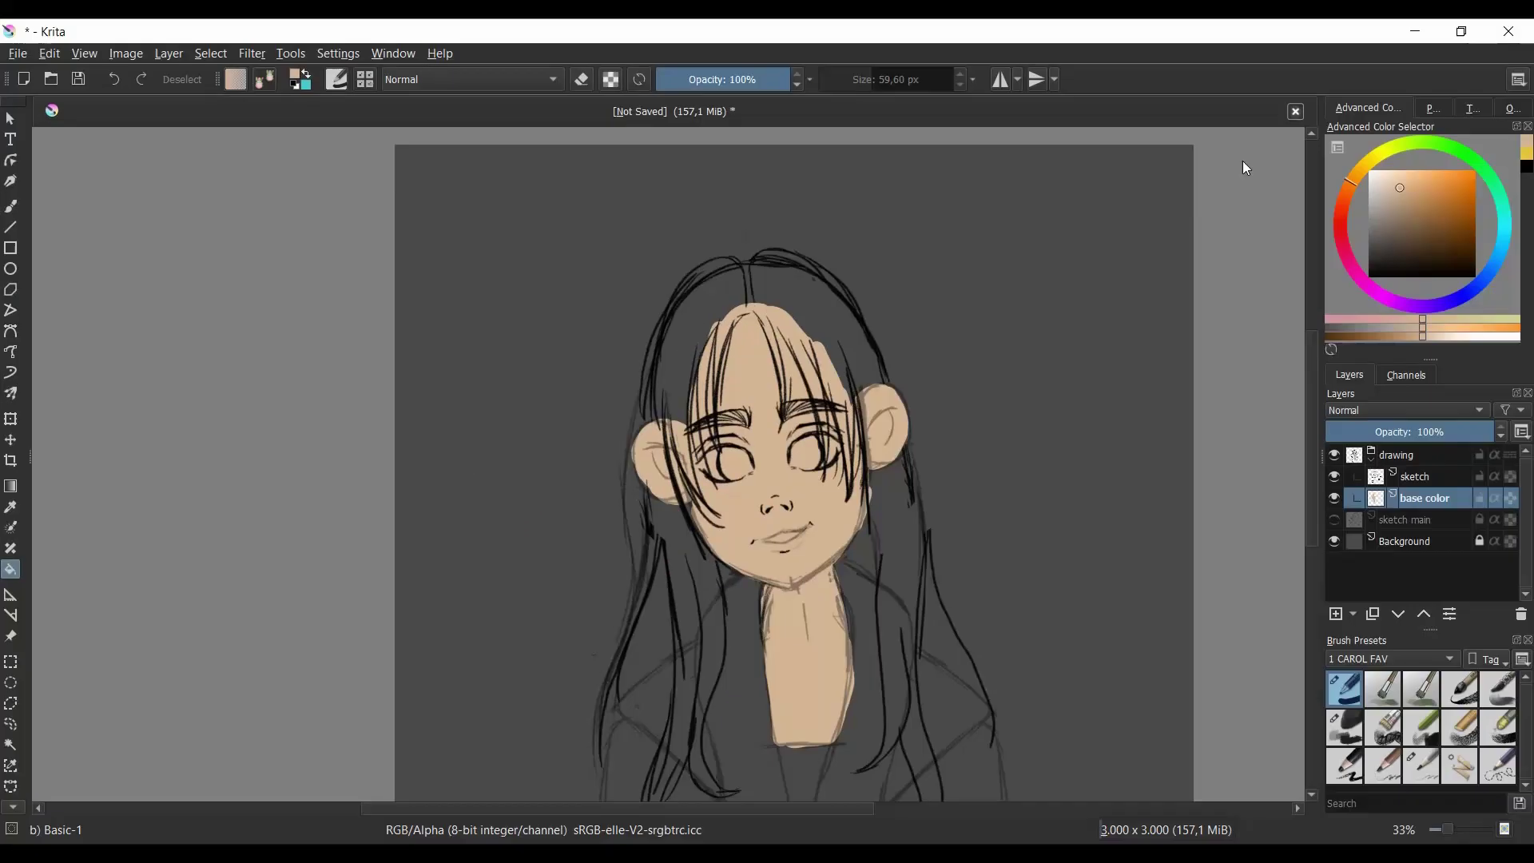
- In canvas-only mode, paint the yellow scarf down both collar sides of the neck
{"action": "key", "text": "Tab"}
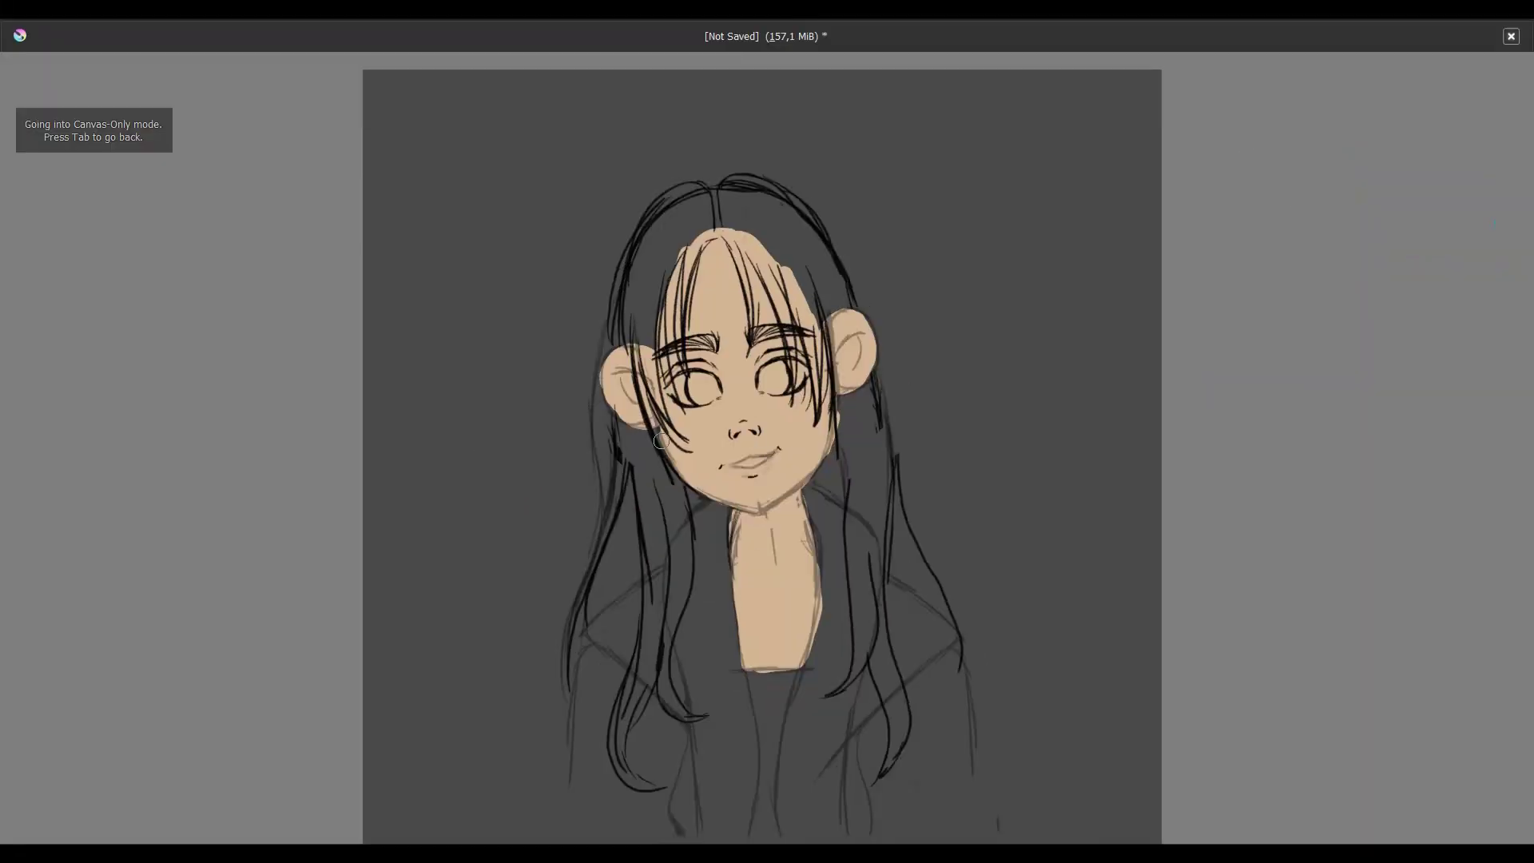
{"action": "mouse_move", "coordinate": [715, 505]}
{"action": "left_mouse_down"}
{"action": "mouse_move", "coordinate": [687, 580]}
{"action": "mouse_move", "coordinate": [695, 679]}
{"action": "left_mouse_up"}
{"action": "mouse_move", "coordinate": [719, 543]}
{"action": "left_mouse_down"}
{"action": "mouse_move", "coordinate": [701, 726]}
{"action": "mouse_move", "coordinate": [723, 839]}
{"action": "left_mouse_up"}
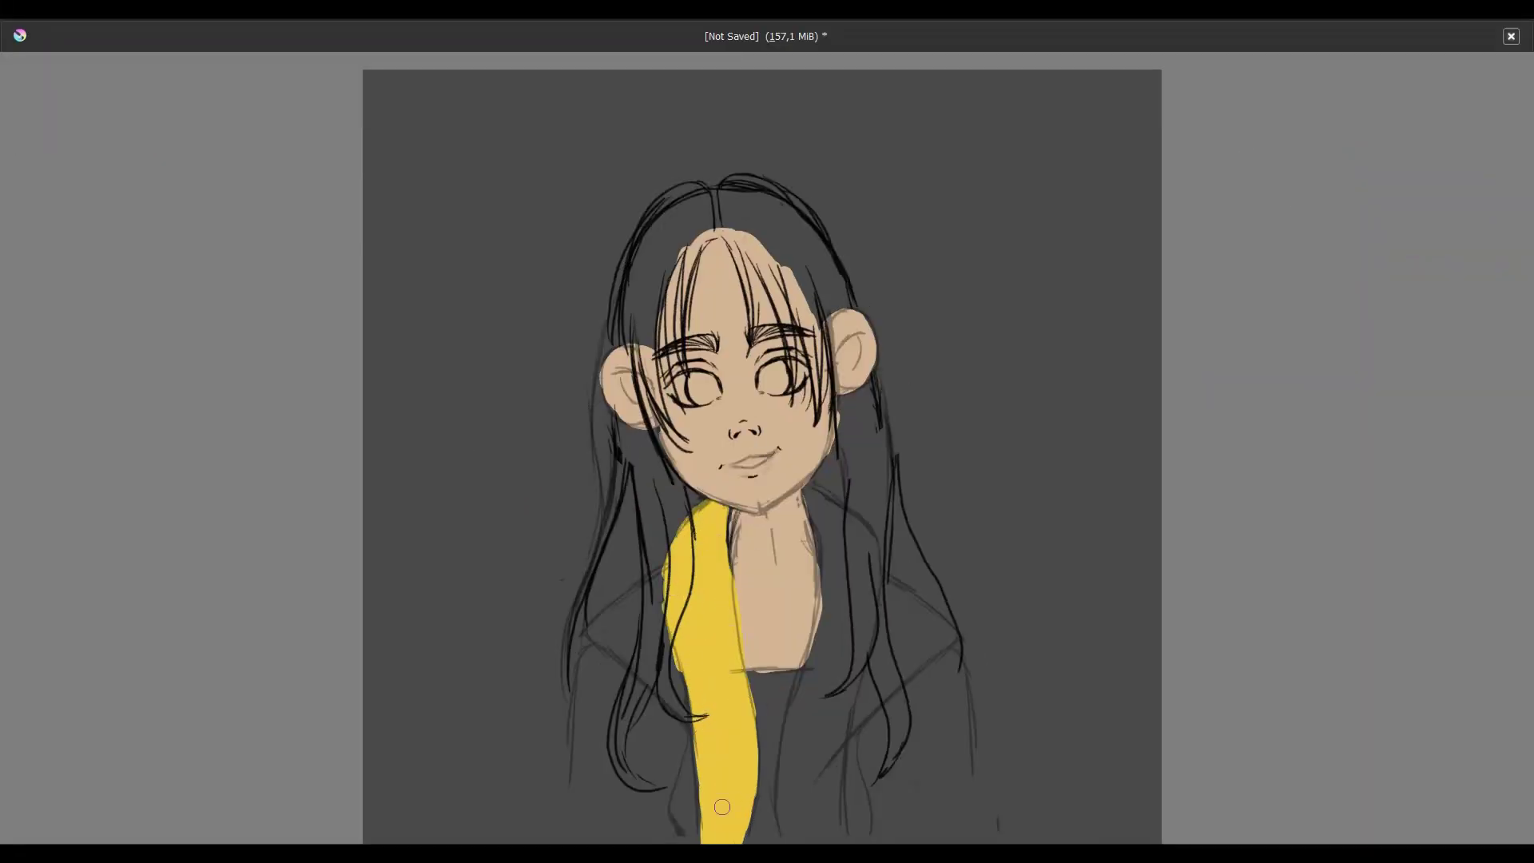
{"action": "mouse_move", "coordinate": [807, 488]}
{"action": "left_mouse_down"}
{"action": "mouse_move", "coordinate": [867, 587]}
{"action": "mouse_move", "coordinate": [799, 839]}
{"action": "left_mouse_up"}
{"action": "left_click_drag", "start_coordinate": [863, 551], "coordinate": [835, 839]}
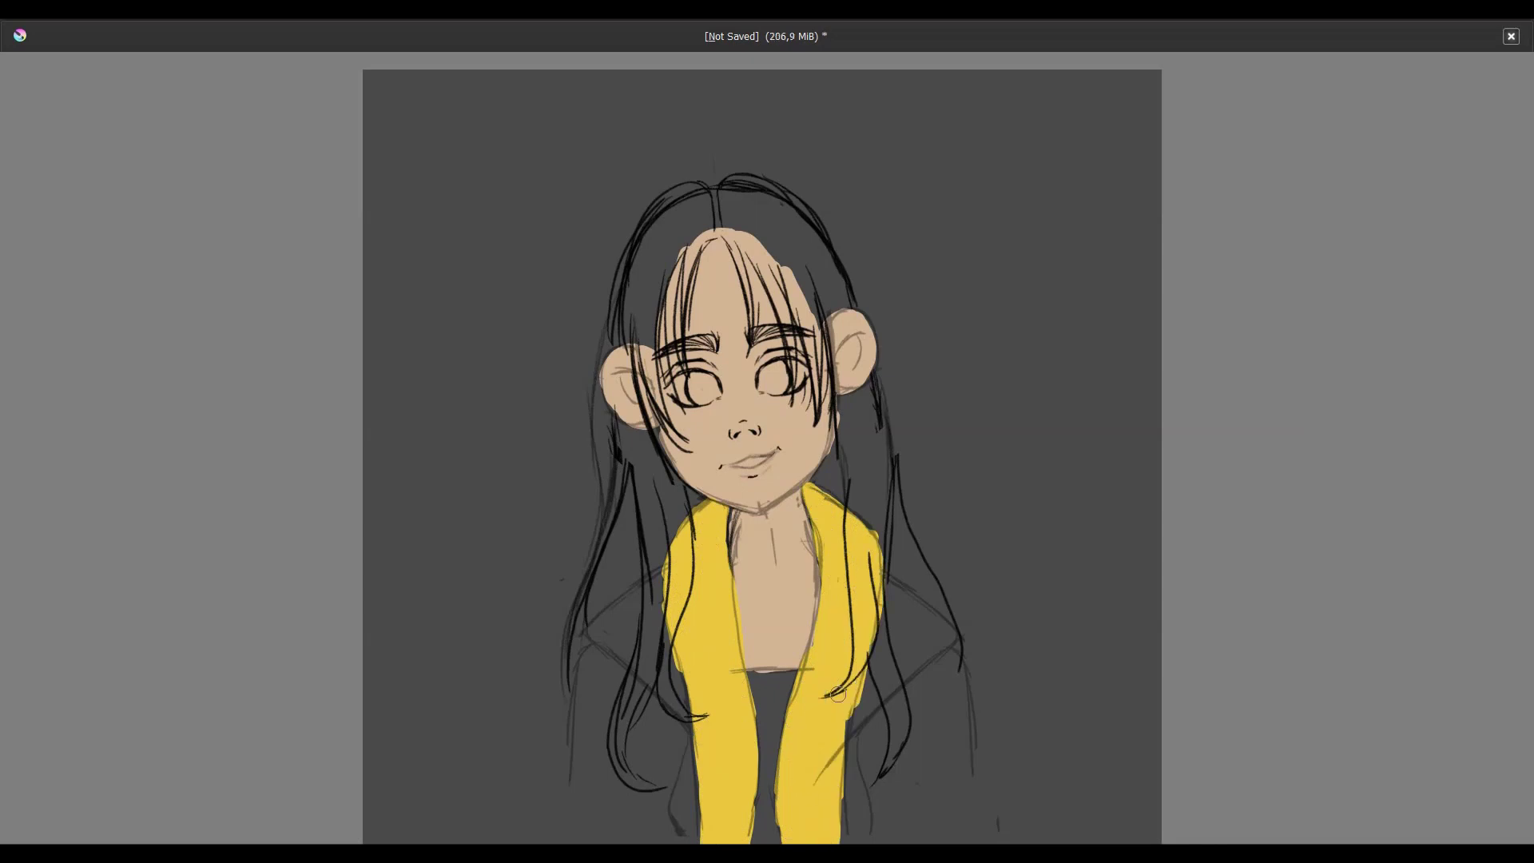
- Restore the interface, switch to black and start painting the jacket's left side
{"action": "key", "text": "Tab"}
{"action": "key", "text": "d"}
{"action": "scroll", "coordinate": [783, 479], "scroll_direction": "down", "scroll_amount": 2}
{"action": "left_click_drag", "start_coordinate": [678, 552], "coordinate": [707, 639]}
{"action": "mouse_move", "coordinate": [683, 523]}
{"action": "left_mouse_down"}
{"action": "mouse_move", "coordinate": [615, 600]}
{"action": "mouse_move", "coordinate": [687, 787]}
{"action": "left_mouse_up"}
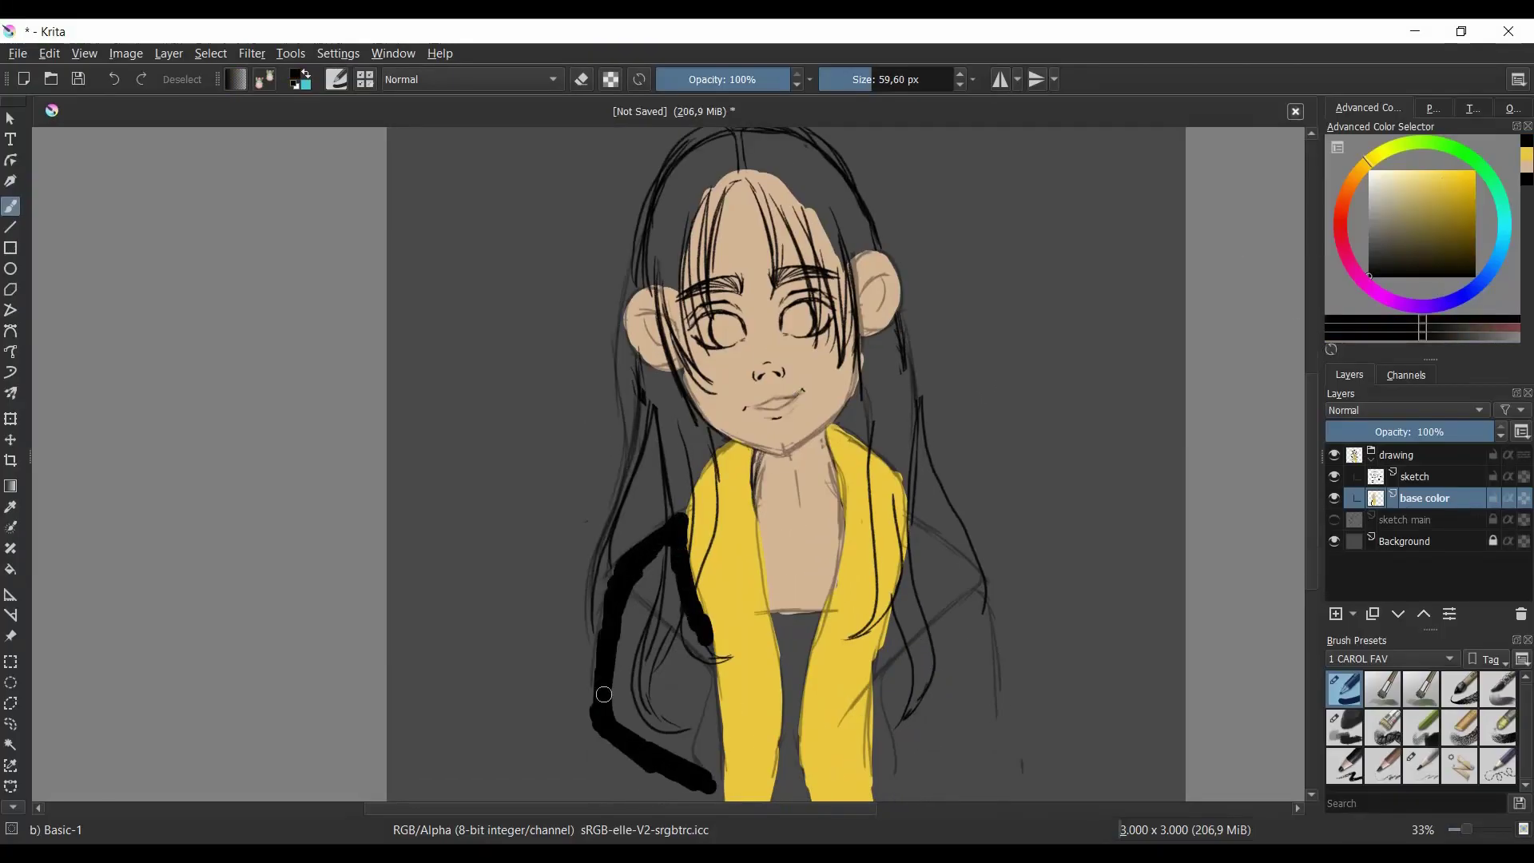
- Paint both sides of the jacket black and bucket-fill the neckline gap black
{"action": "mouse_move", "coordinate": [607, 703]}
{"action": "left_mouse_down"}
{"action": "mouse_move", "coordinate": [635, 568]}
{"action": "mouse_move", "coordinate": [664, 739]}
{"action": "mouse_move", "coordinate": [711, 721]}
{"action": "left_mouse_up"}
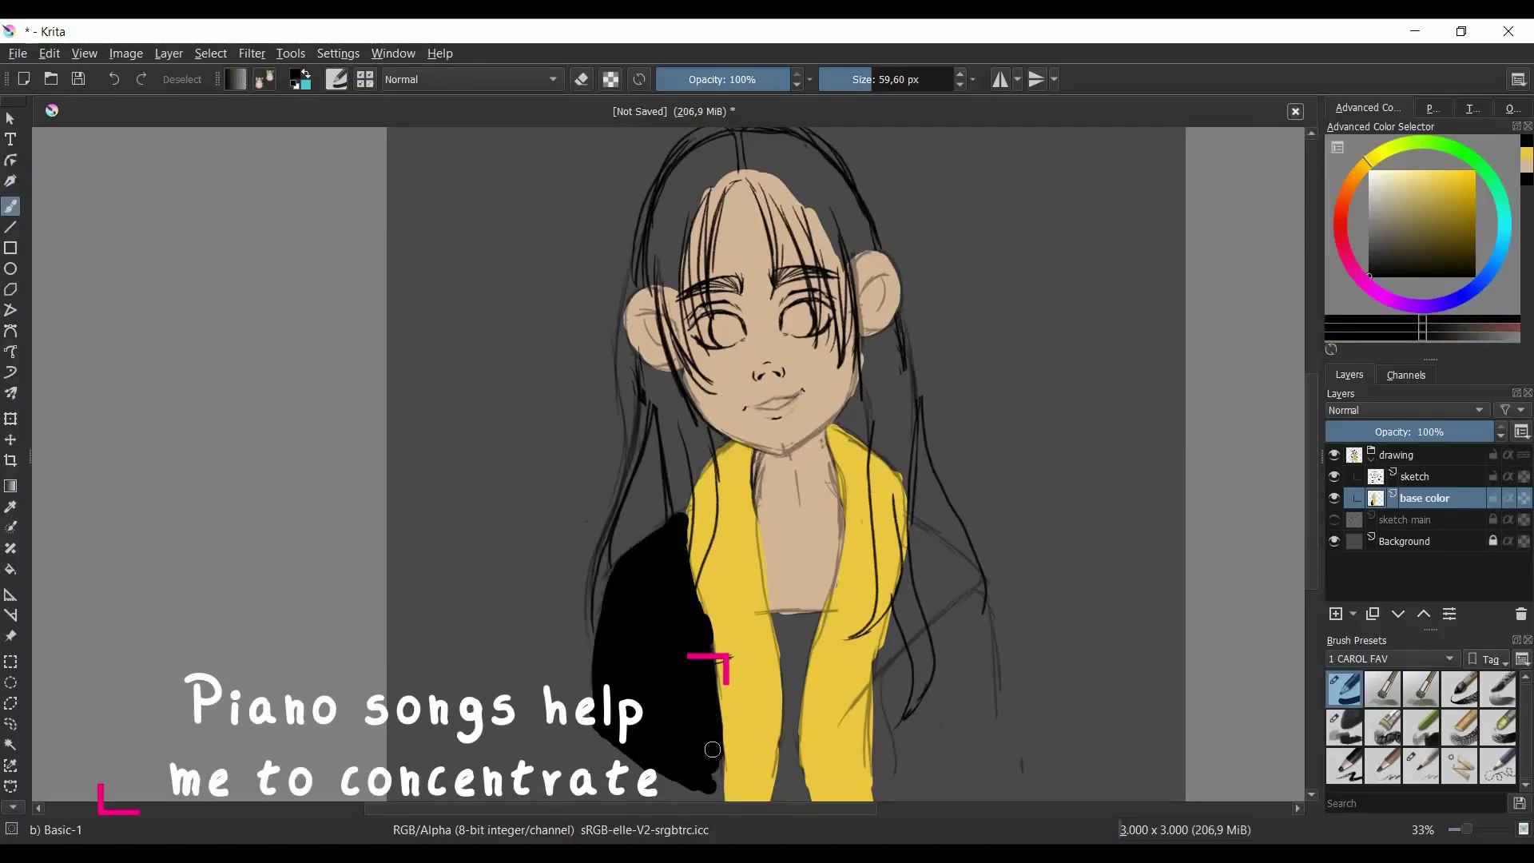
{"action": "mouse_move", "coordinate": [926, 527]}
{"action": "left_mouse_down"}
{"action": "mouse_move", "coordinate": [882, 671]}
{"action": "mouse_move", "coordinate": [983, 591]}
{"action": "mouse_move", "coordinate": [910, 647]}
{"action": "mouse_move", "coordinate": [970, 725]}
{"action": "mouse_move", "coordinate": [925, 626]}
{"action": "mouse_move", "coordinate": [911, 730]}
{"action": "left_mouse_up"}
{"action": "left_click_drag", "start_coordinate": [771, 616], "coordinate": [813, 613]}
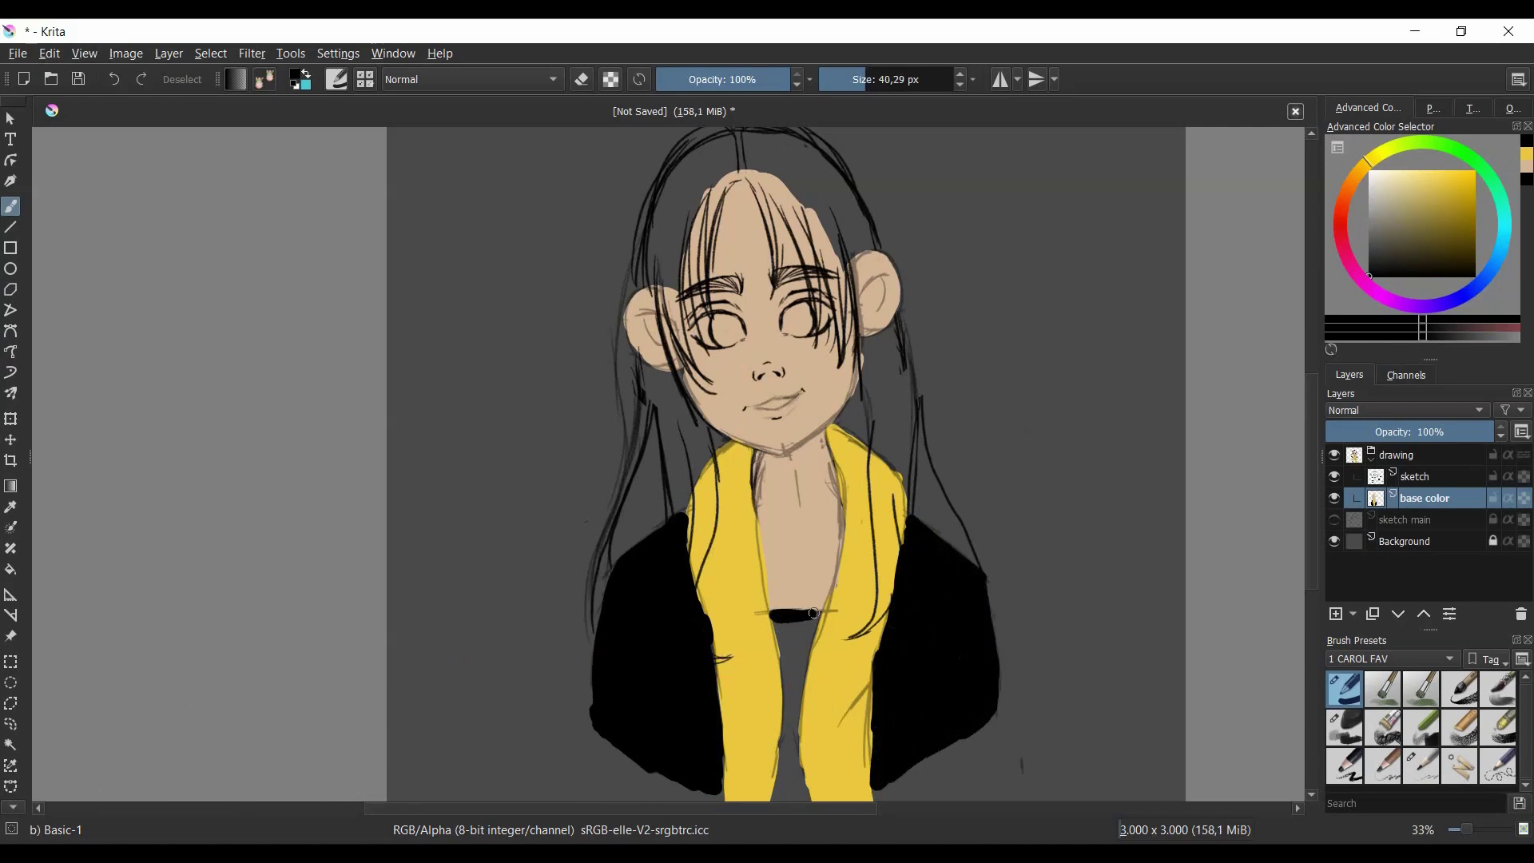
{"action": "key", "text": "f"}
{"action": "left_click", "coordinate": [793, 649]}
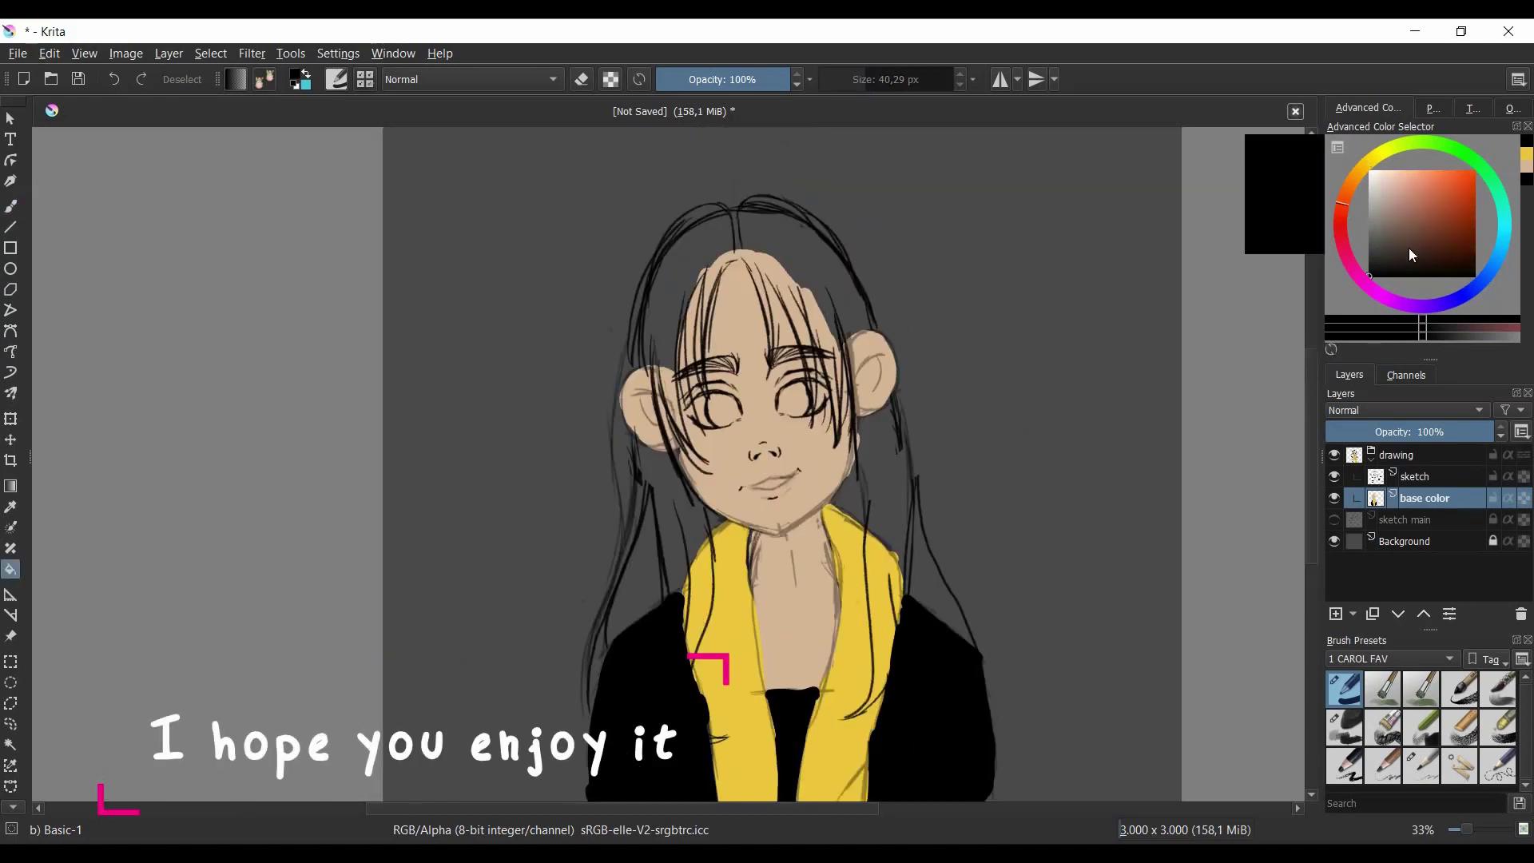
- Pick dark brown and paint the top-left hair, undoing the stray test strokes
{"action": "key", "text": "b"}
{"action": "left_click_drag", "start_coordinate": [671, 255], "coordinate": [687, 359]}
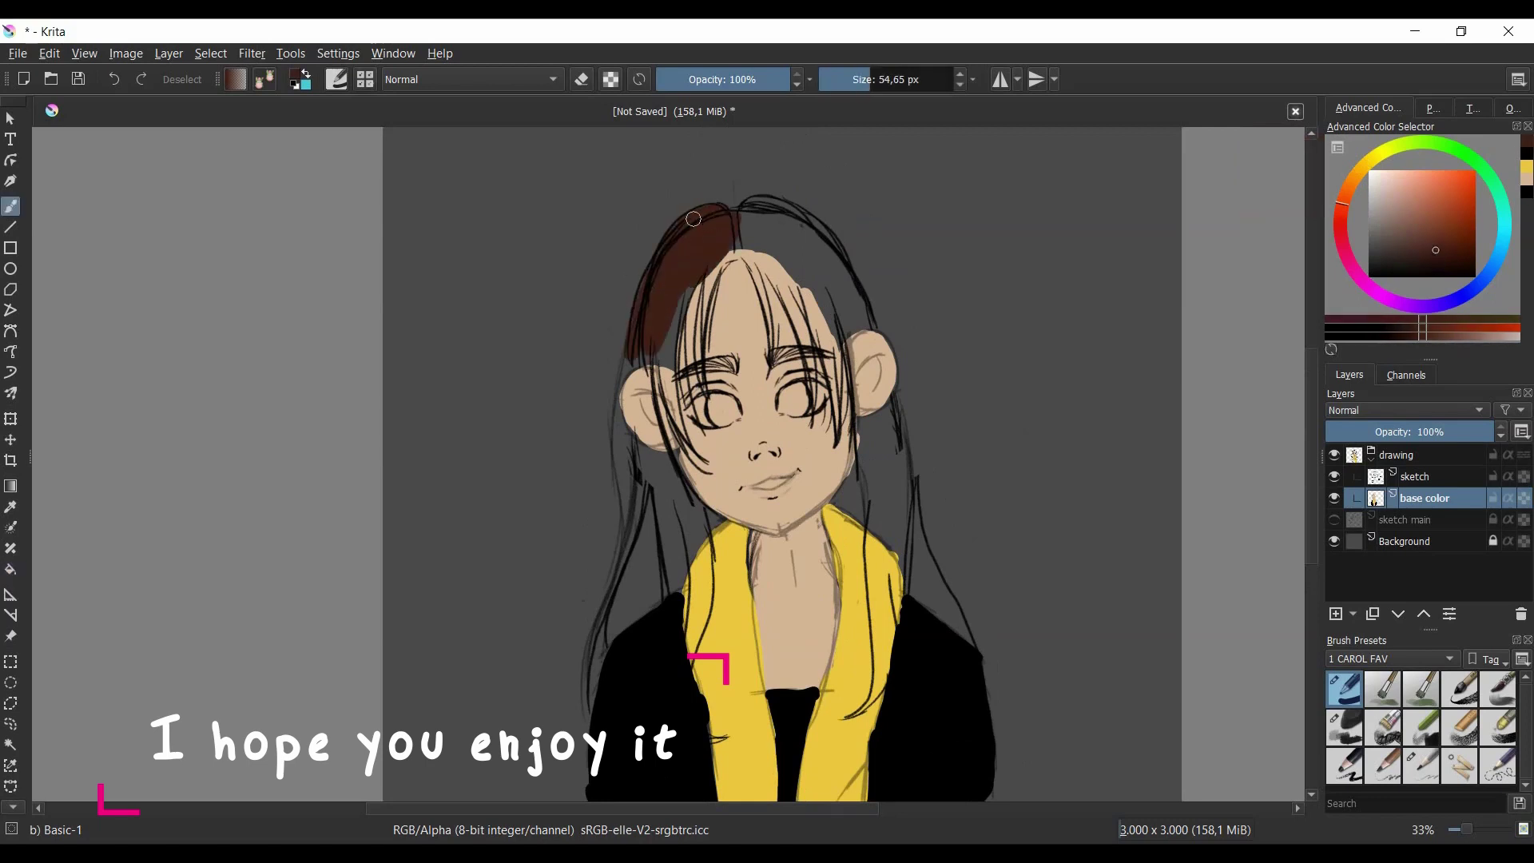
{"action": "key", "text": "ctrl+z"}
{"action": "mouse_move", "coordinate": [695, 215]}
{"action": "left_mouse_down"}
{"action": "mouse_move", "coordinate": [623, 399]}
{"action": "mouse_move", "coordinate": [647, 319]}
{"action": "left_mouse_up"}
{"action": "left_click_drag", "start_coordinate": [719, 256], "coordinate": [639, 364]}
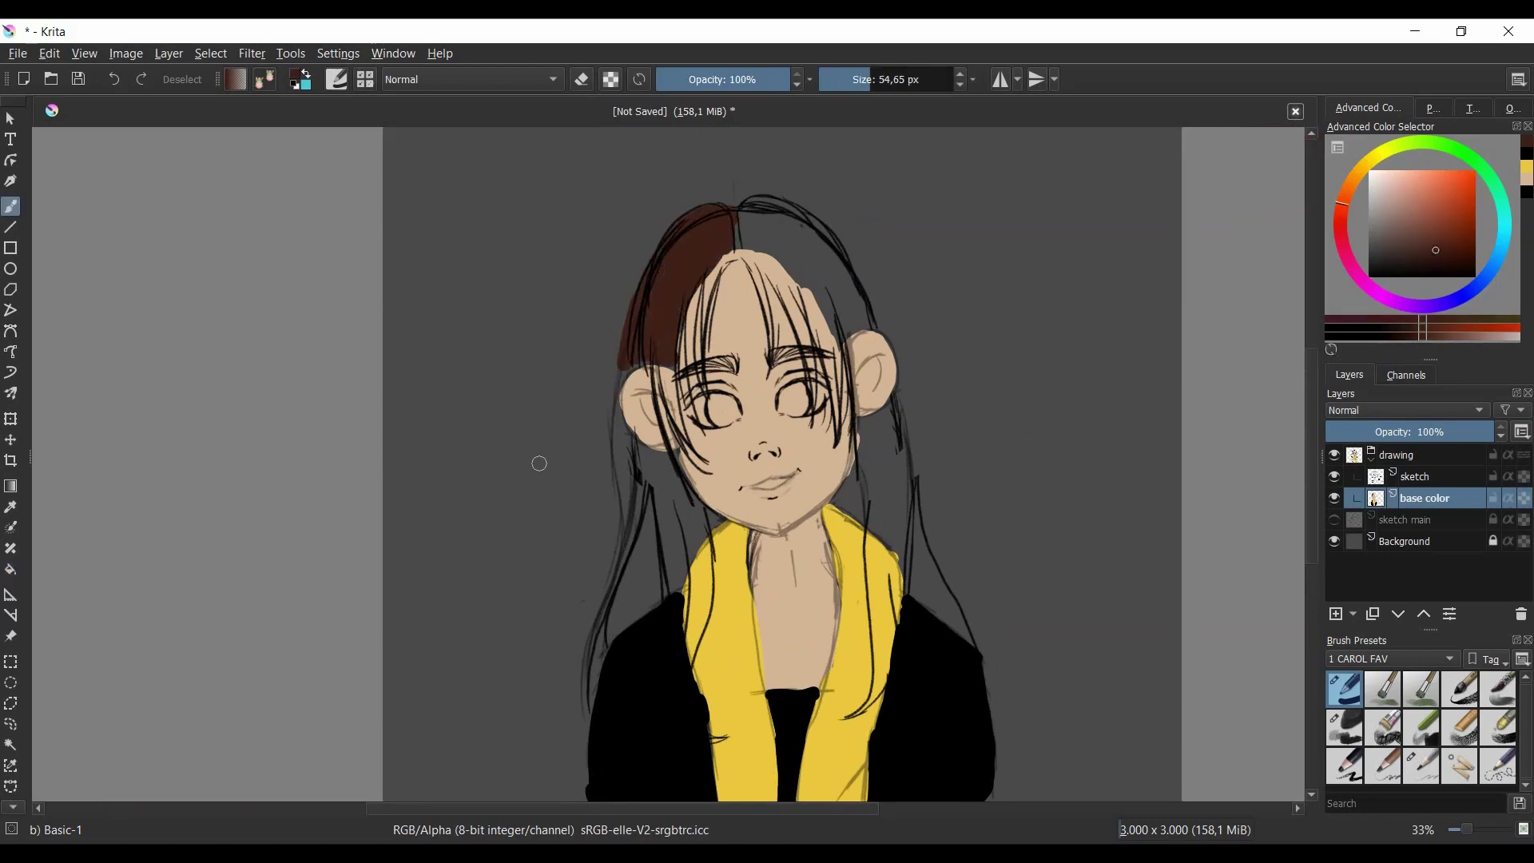
{"action": "key", "text": "ctrl+z"}
{"action": "mouse_move", "coordinate": [687, 240]}
{"action": "left_mouse_down"}
{"action": "mouse_move", "coordinate": [679, 303]}
{"action": "mouse_move", "coordinate": [639, 343]}
{"action": "left_mouse_up"}
{"action": "key", "text": "ctrl+z"}
{"action": "left_click_drag", "start_coordinate": [719, 211], "coordinate": [640, 360]}
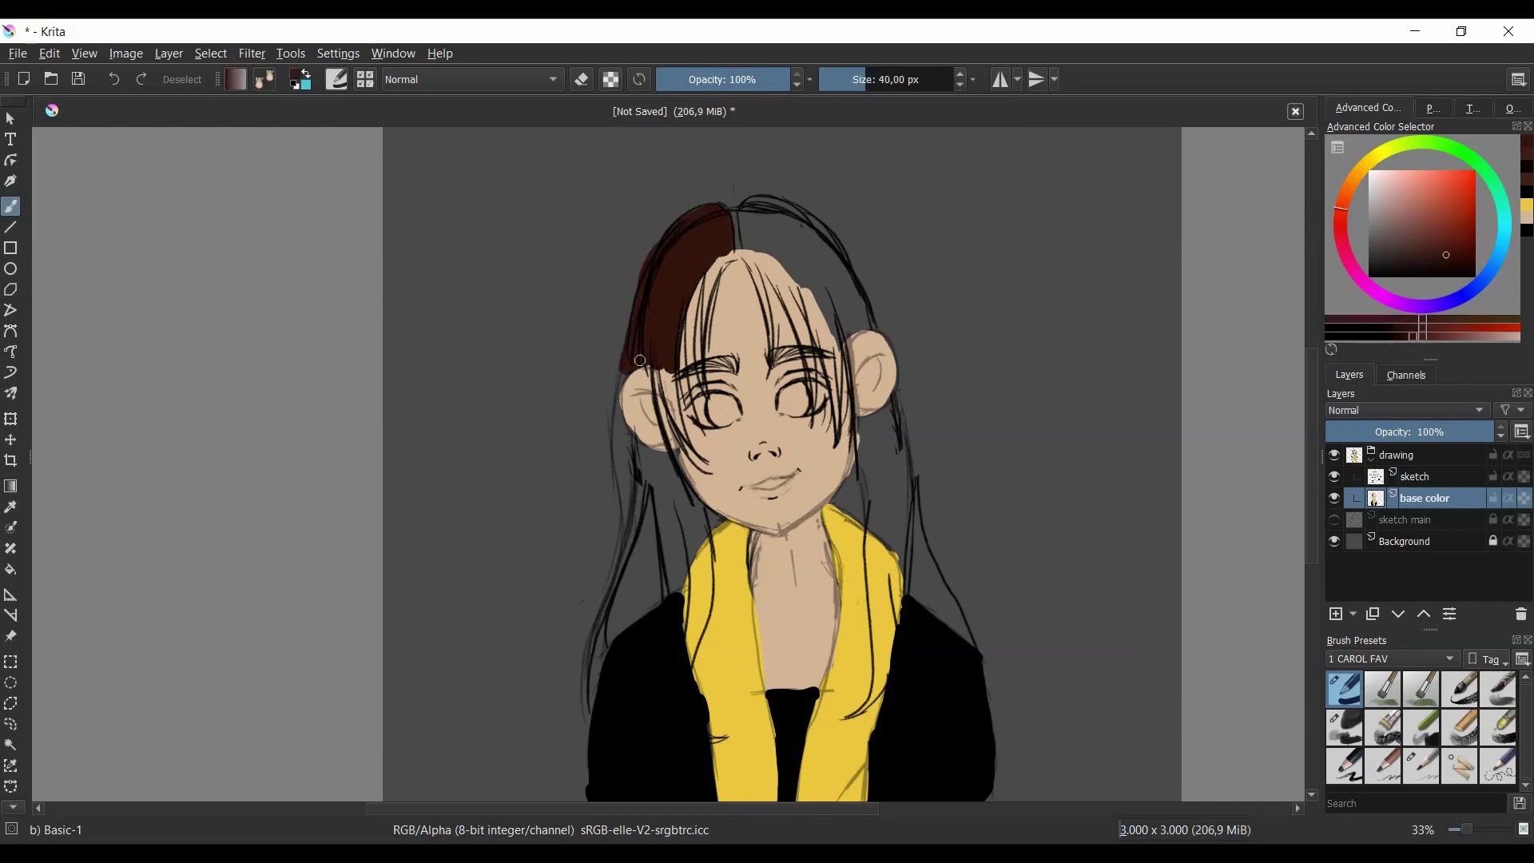
- Extend the dark brown hair down the left side to the shoulder
{"action": "mouse_move", "coordinate": [617, 425]}
{"action": "left_mouse_down"}
{"action": "mouse_move", "coordinate": [655, 503]}
{"action": "mouse_move", "coordinate": [695, 519]}
{"action": "mouse_move", "coordinate": [607, 631]}
{"action": "left_mouse_up"}
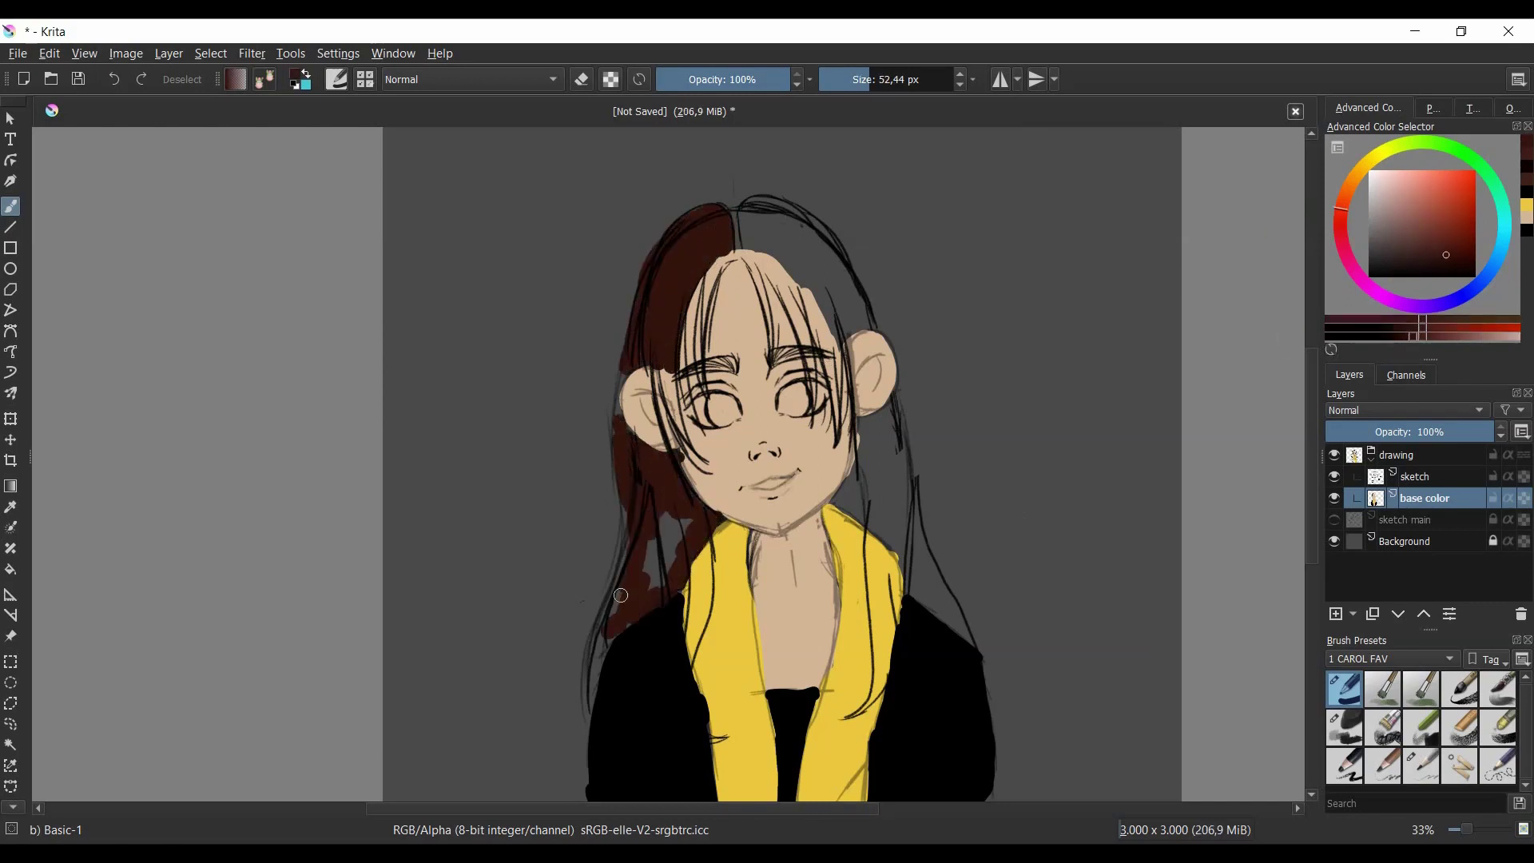
{"action": "mouse_move", "coordinate": [639, 511]}
{"action": "left_mouse_down"}
{"action": "mouse_move", "coordinate": [591, 650]}
{"action": "mouse_move", "coordinate": [587, 723]}
{"action": "left_mouse_up"}
{"action": "left_click_drag", "start_coordinate": [612, 631], "coordinate": [596, 723]}
{"action": "left_click_drag", "start_coordinate": [627, 367], "coordinate": [615, 416]}
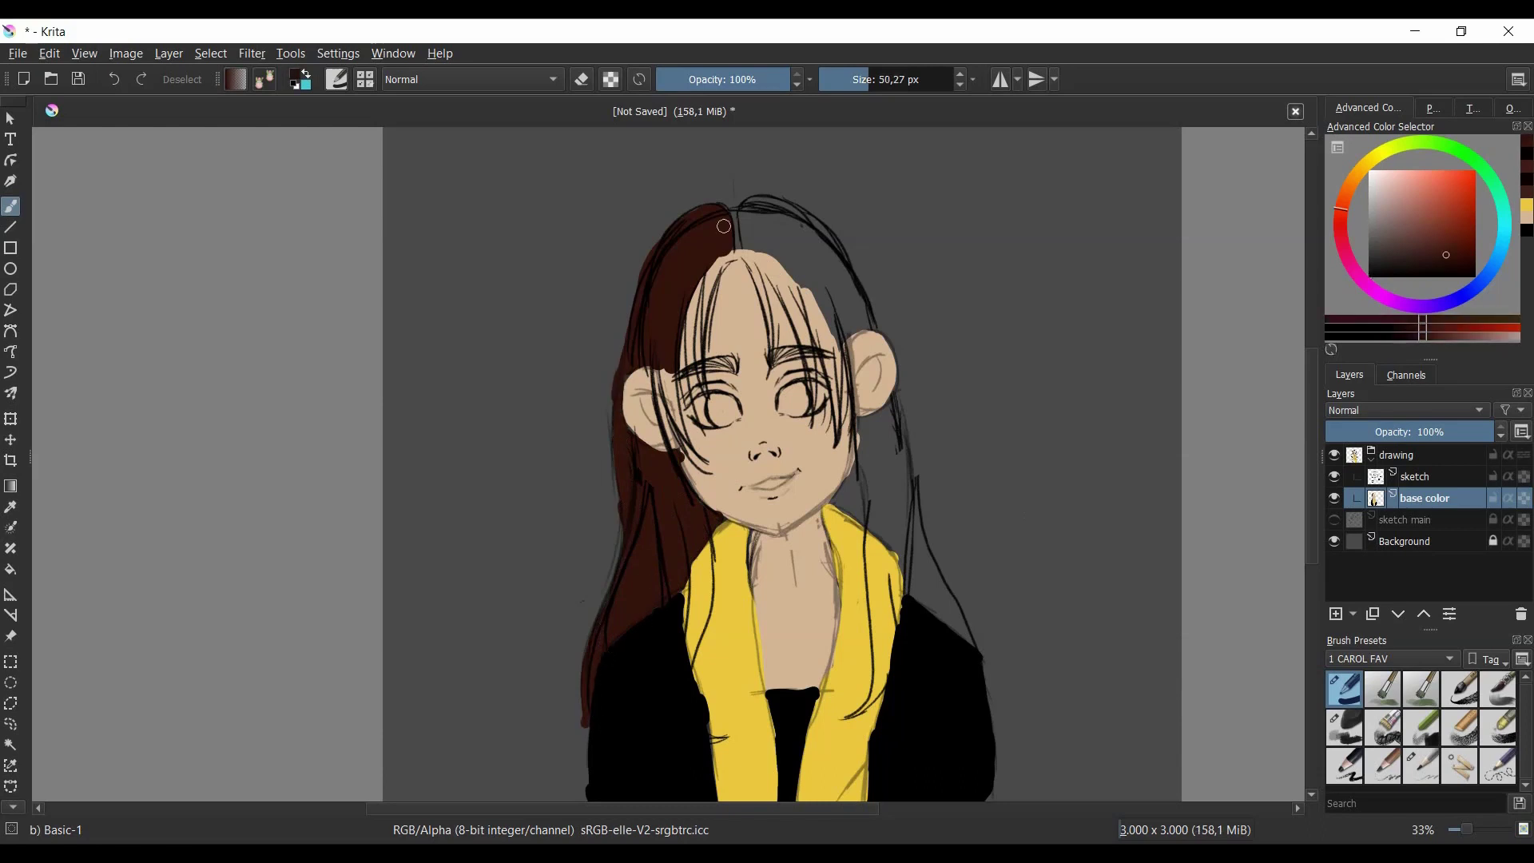
- Paint the top of the head and the right side of the hair dark brown
{"action": "mouse_move", "coordinate": [727, 240]}
{"action": "left_mouse_down"}
{"action": "mouse_move", "coordinate": [810, 224]}
{"action": "mouse_move", "coordinate": [838, 288]}
{"action": "left_mouse_up"}
{"action": "left_click_drag", "start_coordinate": [811, 232], "coordinate": [875, 328]}
{"action": "left_click_drag", "start_coordinate": [803, 271], "coordinate": [855, 336]}
{"action": "mouse_move", "coordinate": [871, 415]}
{"action": "left_mouse_down"}
{"action": "mouse_move", "coordinate": [875, 476]}
{"action": "mouse_move", "coordinate": [899, 475]}
{"action": "left_mouse_up"}
{"action": "left_click_drag", "start_coordinate": [895, 432], "coordinate": [902, 519]}
- Paint right hair strands down to the shoulder and fade the base colour layer to 38%
{"action": "key", "text": "bracketright"}
{"action": "left_click_drag", "start_coordinate": [859, 460], "coordinate": [879, 519]}
{"action": "left_click_drag", "start_coordinate": [894, 403], "coordinate": [899, 576]}
{"action": "left_click_drag", "start_coordinate": [875, 511], "coordinate": [878, 639]}
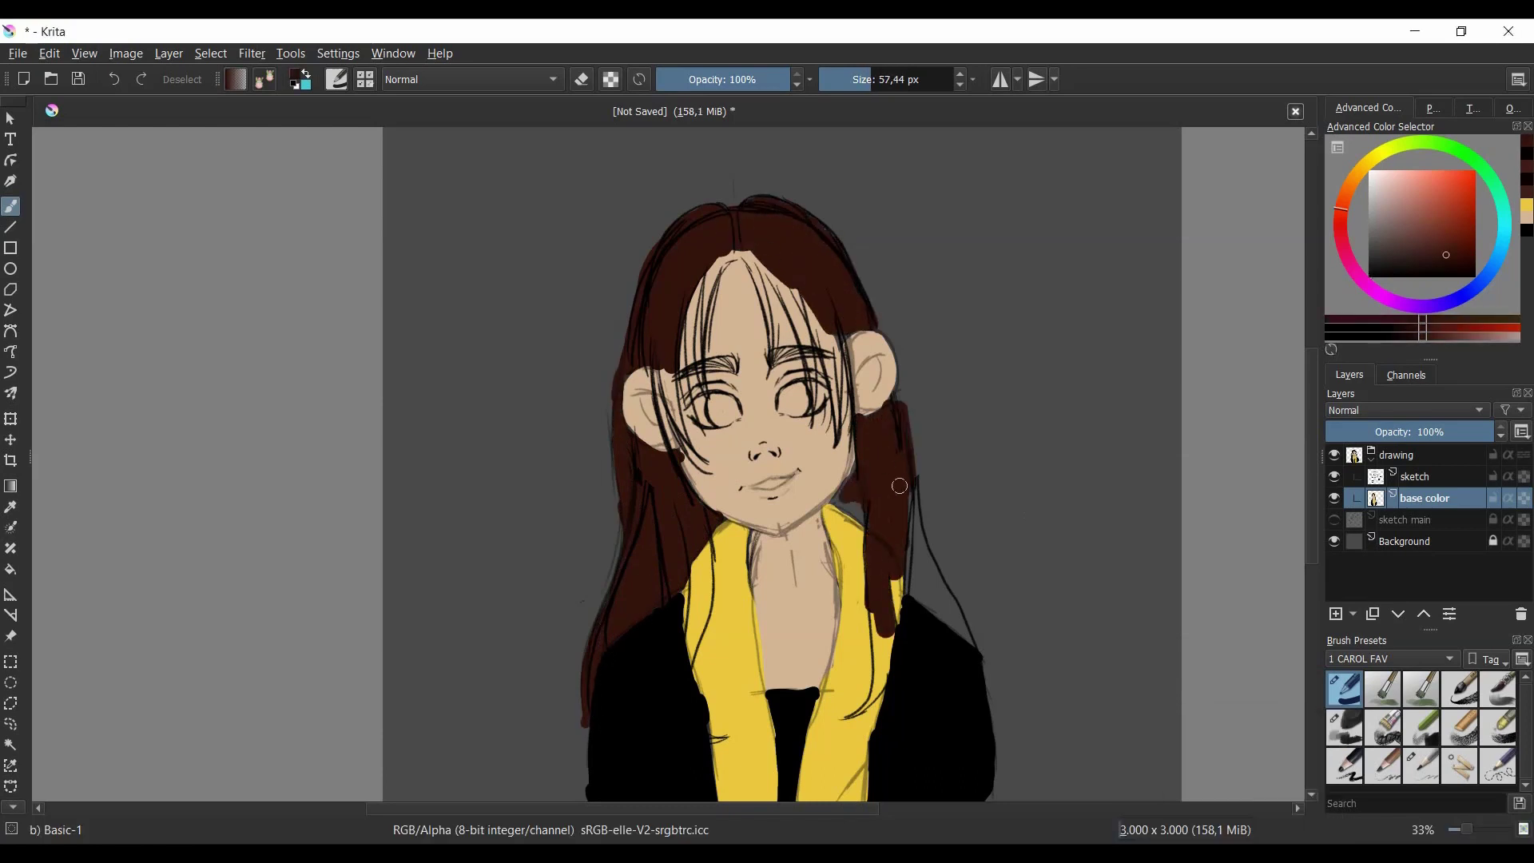
{"action": "left_click_drag", "start_coordinate": [899, 480], "coordinate": [974, 643]}
{"action": "left_click", "coordinate": [1390, 431]}
- Paint dark hair strands down beside the scarf on both sides
{"action": "key", "text": "bracketleft"}
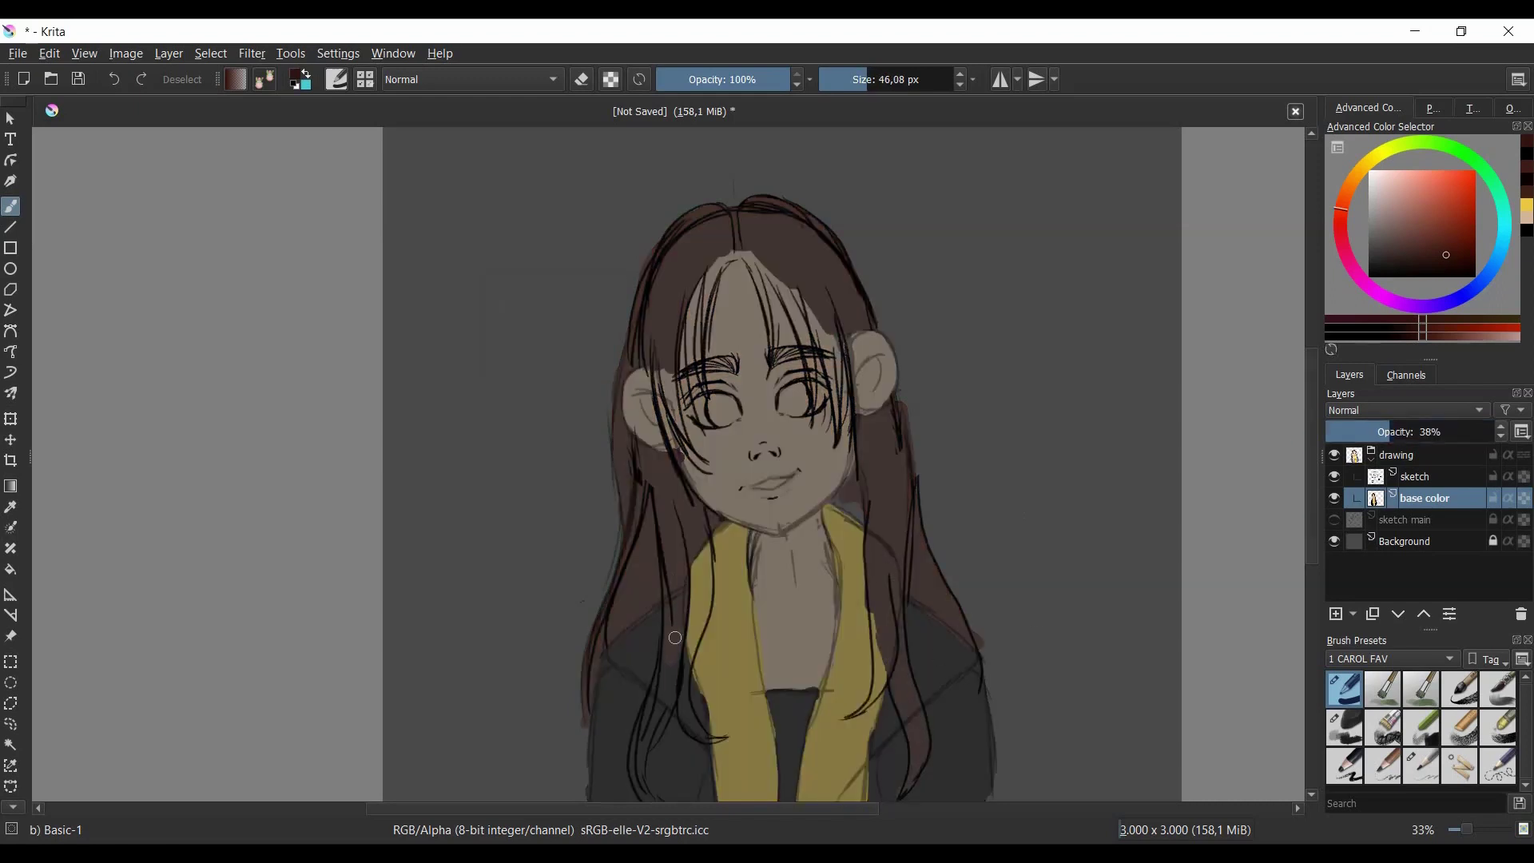
{"action": "left_click_drag", "start_coordinate": [640, 741], "coordinate": [631, 650]}
{"action": "key", "text": "bracketright"}
{"action": "left_click_drag", "start_coordinate": [701, 441], "coordinate": [685, 520]}
{"action": "left_click_drag", "start_coordinate": [699, 447], "coordinate": [680, 569]}
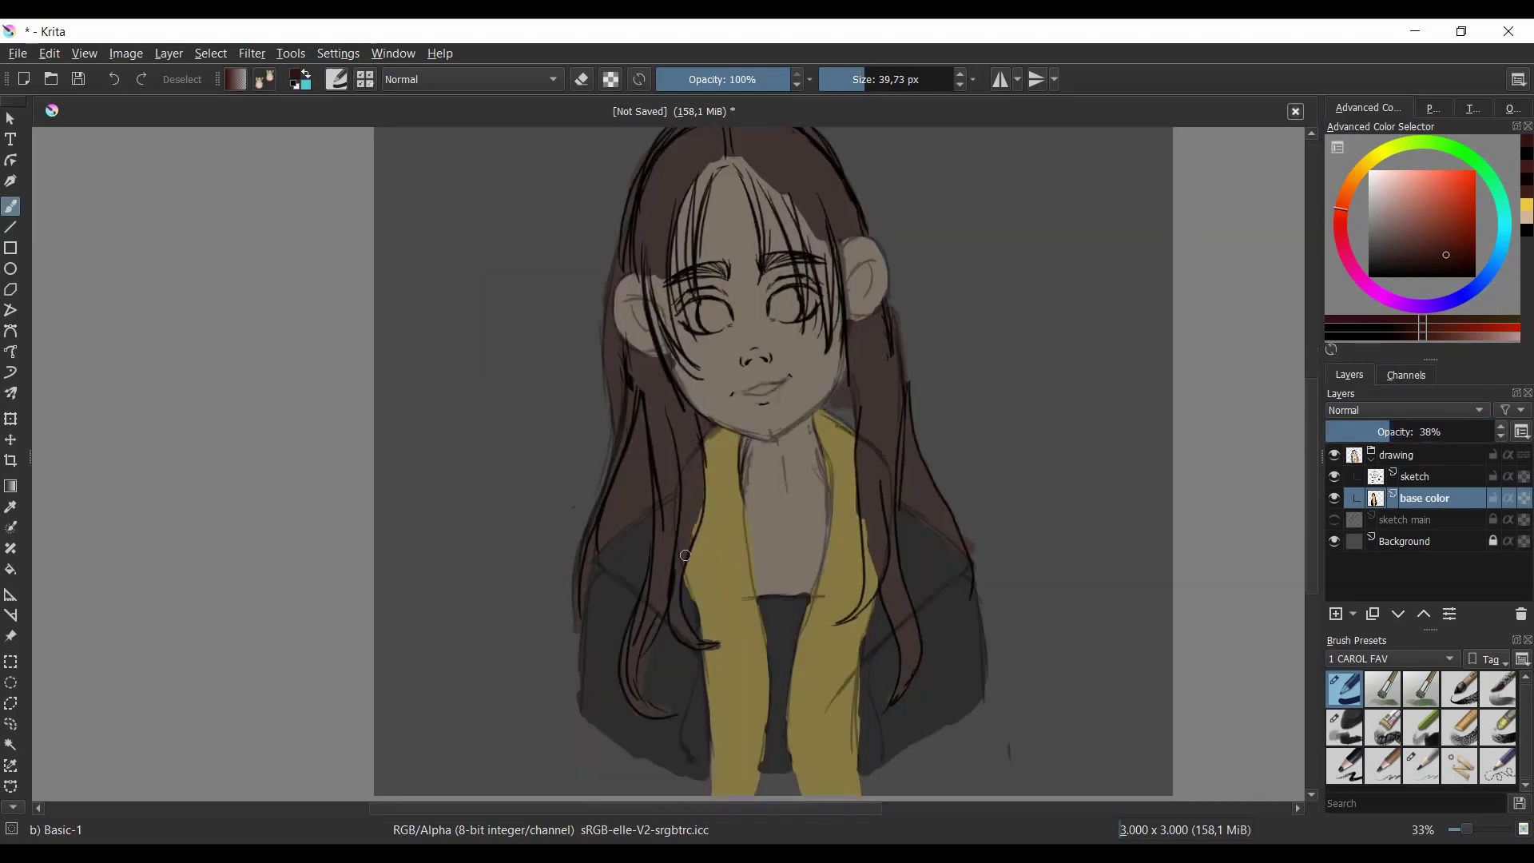
{"action": "left_click_drag", "start_coordinate": [704, 488], "coordinate": [681, 559]}
{"action": "mouse_move", "coordinate": [878, 519]}
{"action": "left_mouse_down"}
{"action": "mouse_move", "coordinate": [863, 603]}
{"action": "mouse_move", "coordinate": [839, 627]}
{"action": "left_mouse_up"}
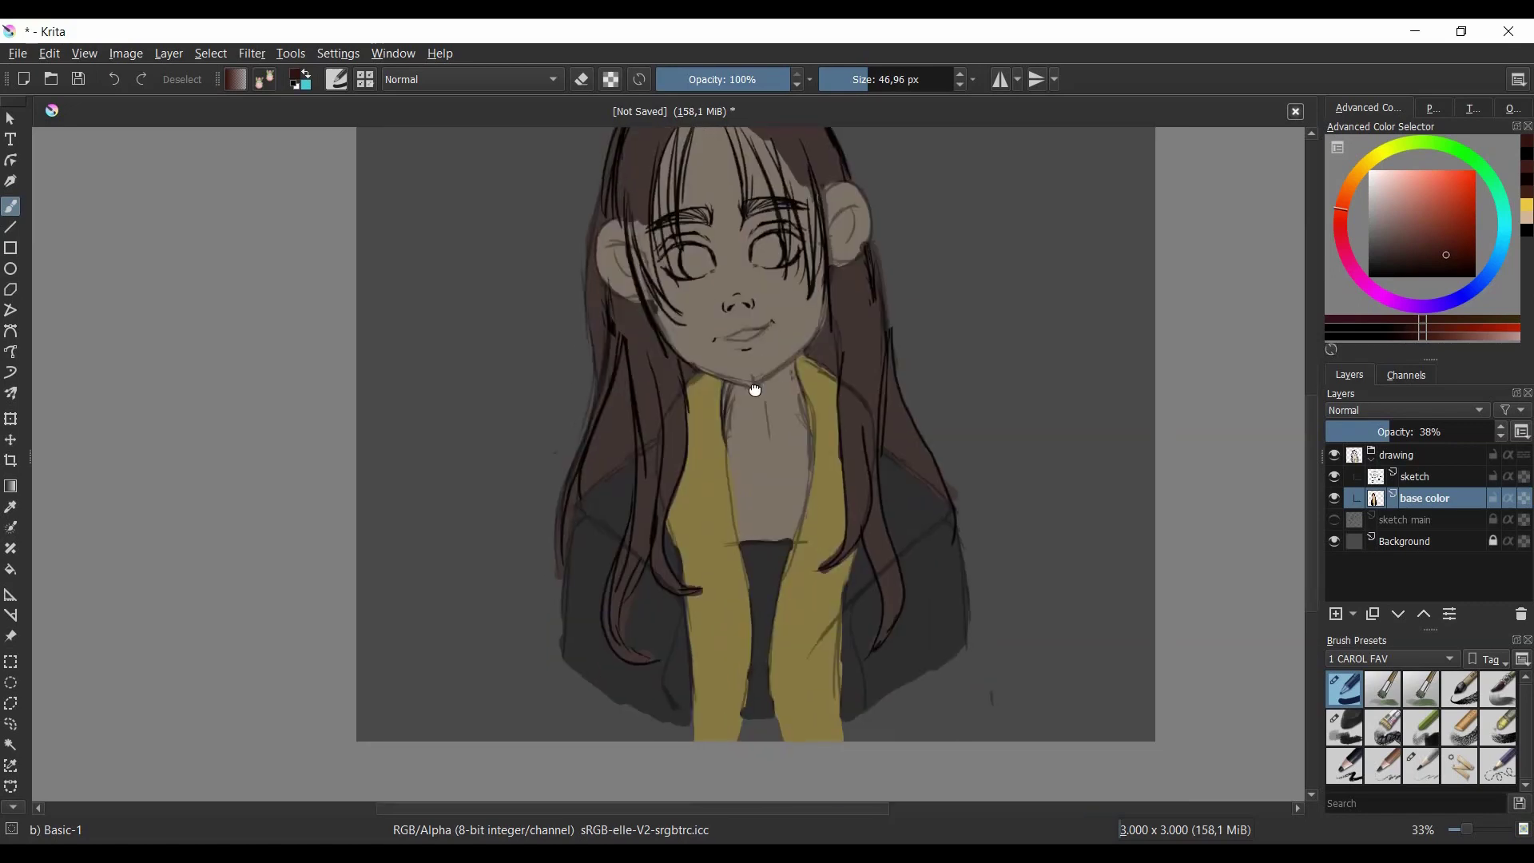
- Sample the scarf yellow and restore the base colour layer to full opacity
{"action": "left_click", "coordinate": [799, 706], "text": "ctrl"}
{"action": "key", "text": "bracketright"}
{"action": "key", "text": "bracketright"}
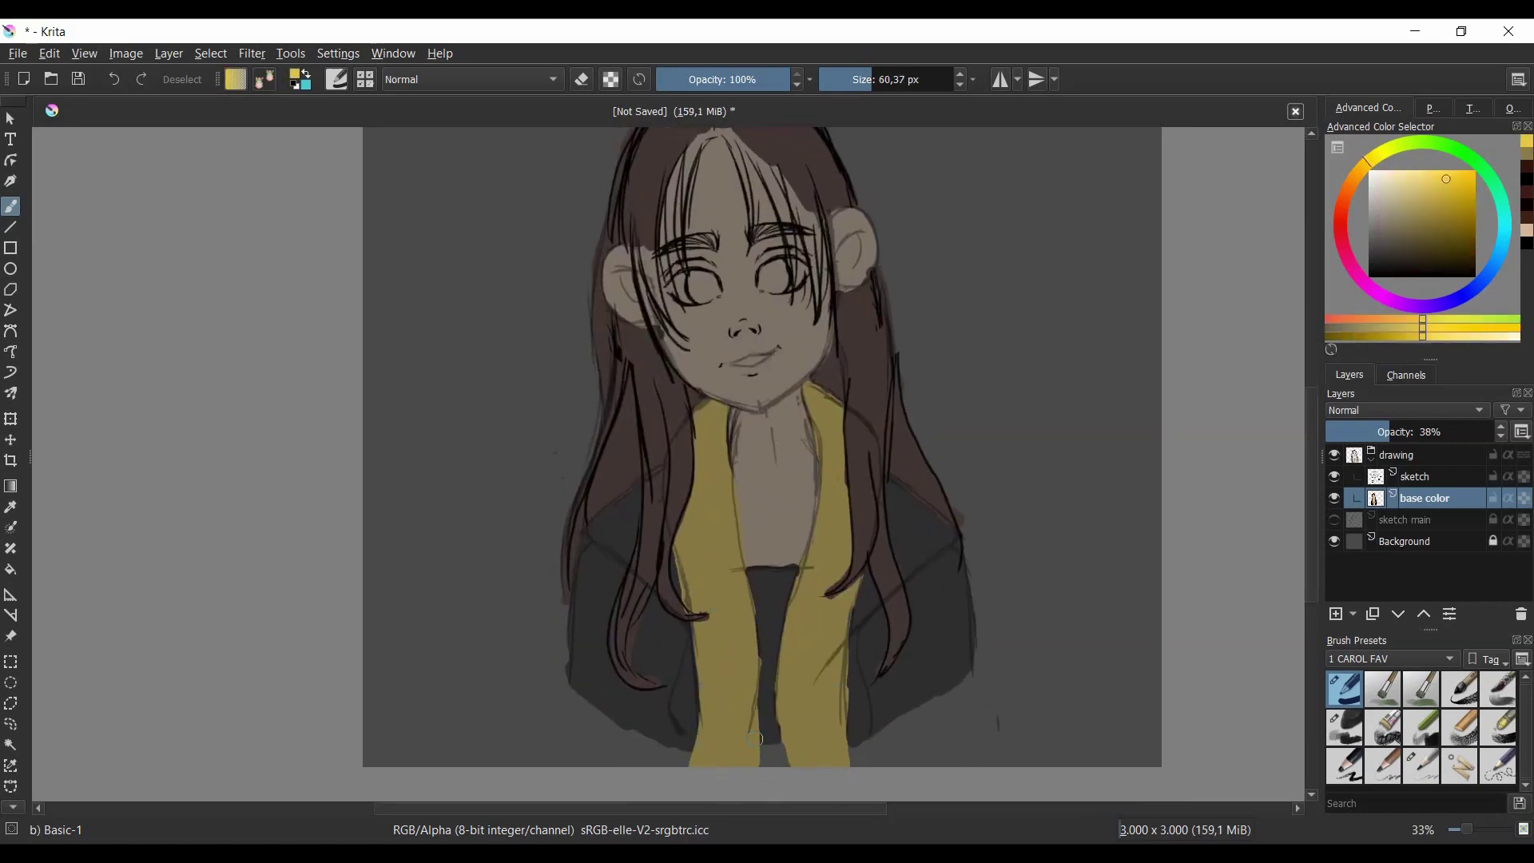
{"action": "left_click_drag", "start_coordinate": [1409, 431], "coordinate": [1495, 431]}
{"action": "key", "text": "Tab"}
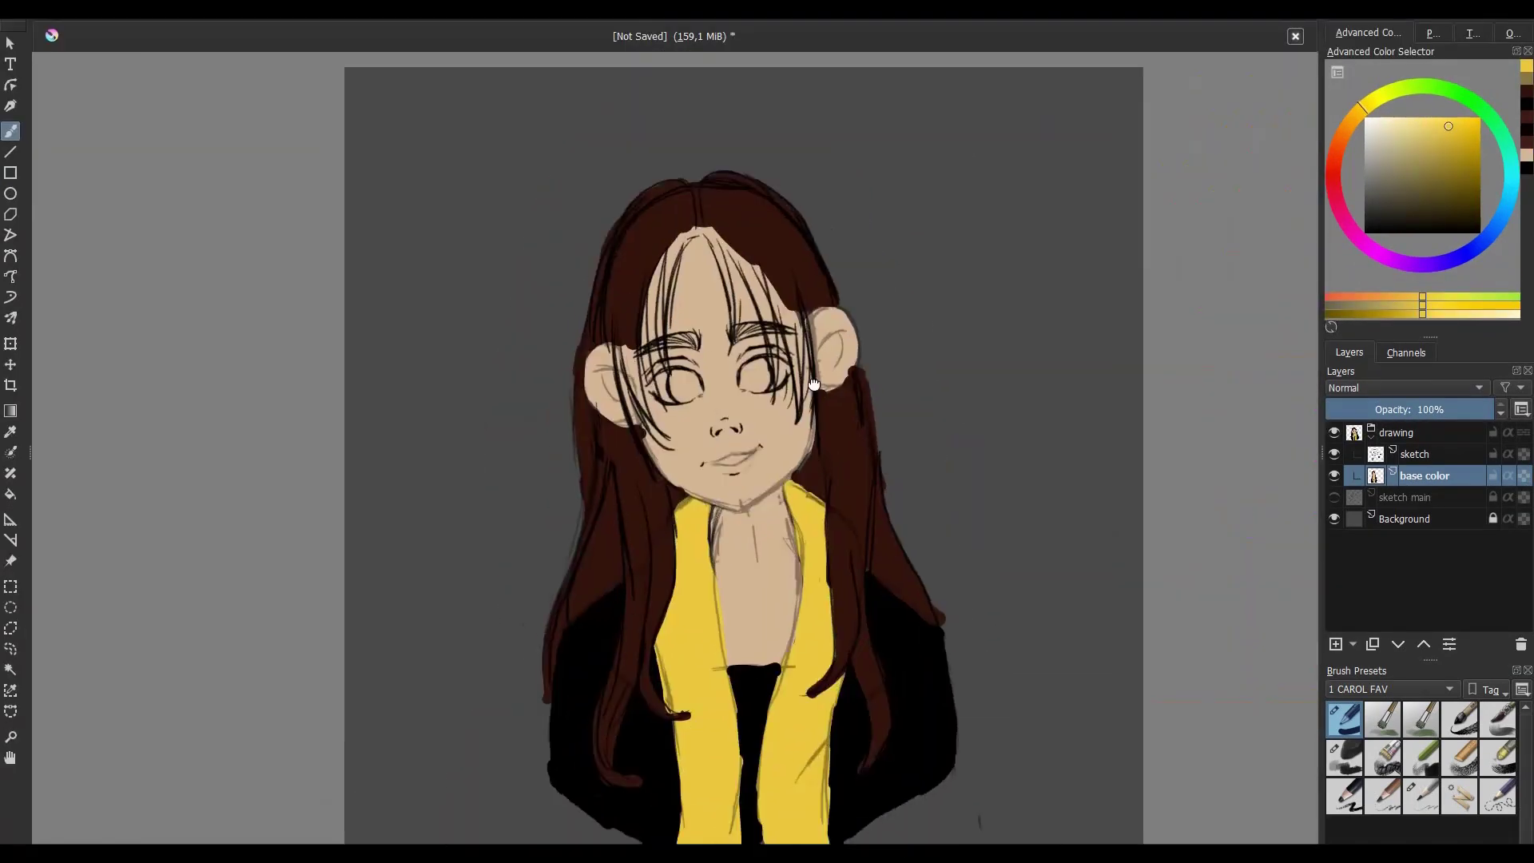
- Paint dark brown hair strands over the forehead, cheek and around both eyes
{"action": "left_click_drag", "start_coordinate": [814, 385], "coordinate": [811, 383]}
{"action": "left_click", "coordinate": [799, 240], "text": "ctrl"}
{"action": "left_click_drag", "start_coordinate": [671, 244], "coordinate": [659, 339]}
{"action": "left_click_drag", "start_coordinate": [631, 345], "coordinate": [644, 409]}
{"action": "left_click_drag", "start_coordinate": [668, 256], "coordinate": [641, 425]}
{"action": "left_click_drag", "start_coordinate": [685, 226], "coordinate": [767, 359]}
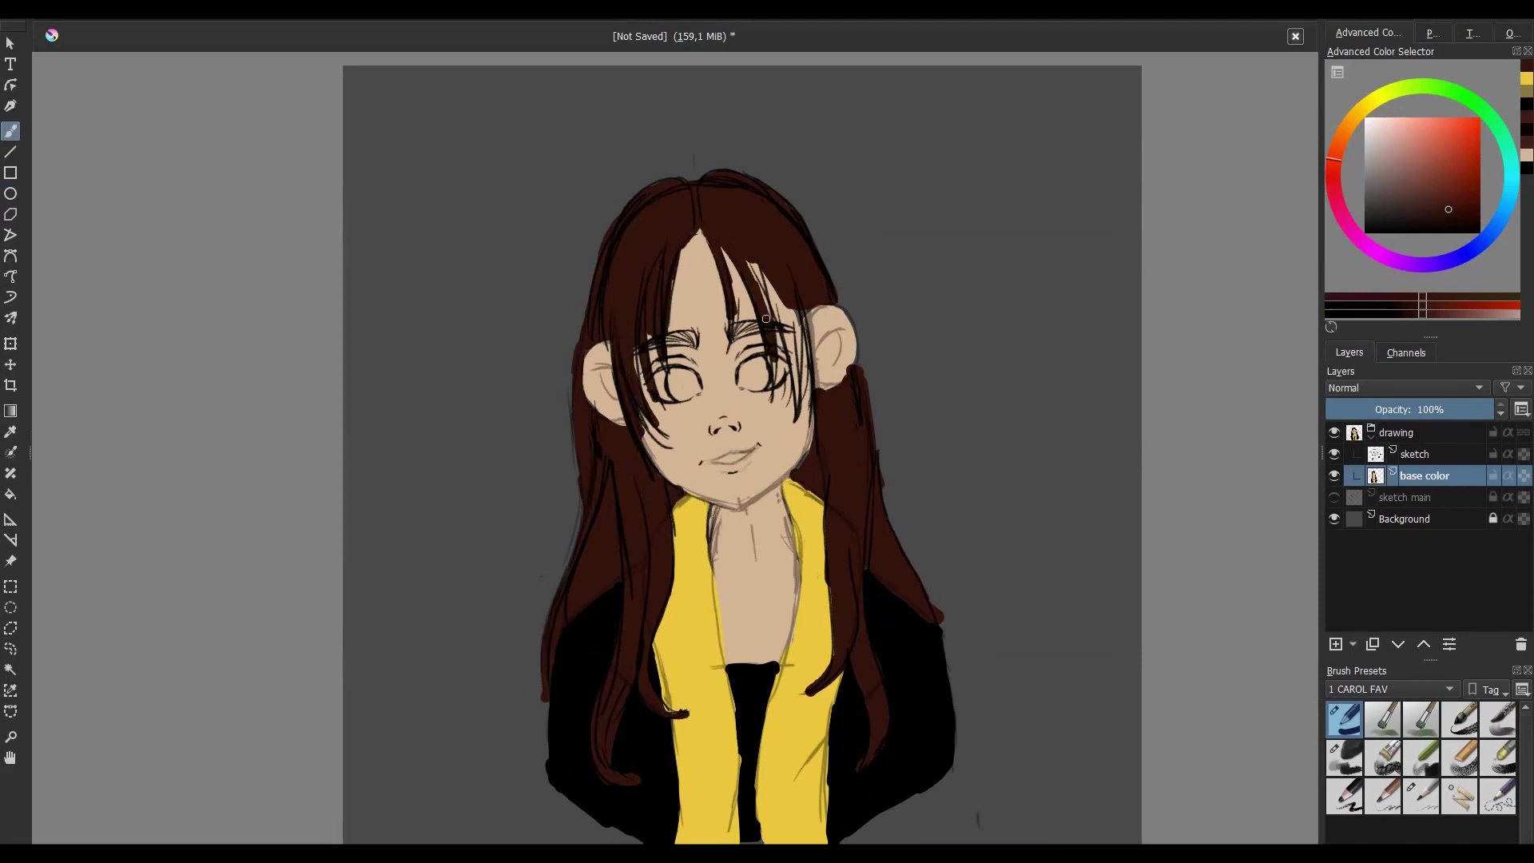
{"action": "mouse_move", "coordinate": [747, 244]}
{"action": "left_mouse_down"}
{"action": "mouse_move", "coordinate": [794, 357]}
{"action": "mouse_move", "coordinate": [796, 424]}
{"action": "left_mouse_up"}
{"action": "mouse_move", "coordinate": [808, 391]}
{"action": "left_mouse_down"}
{"action": "mouse_move", "coordinate": [800, 307]}
{"action": "mouse_move", "coordinate": [766, 327]}
{"action": "mouse_move", "coordinate": [758, 377]}
{"action": "mouse_move", "coordinate": [690, 377]}
{"action": "left_mouse_up"}
- Fill both irises brown and add a new Layer 3 above the sketch
{"action": "left_click", "coordinate": [1435, 208]}
{"action": "key", "text": "ctrl+z"}
{"action": "left_click", "coordinate": [1335, 148]}
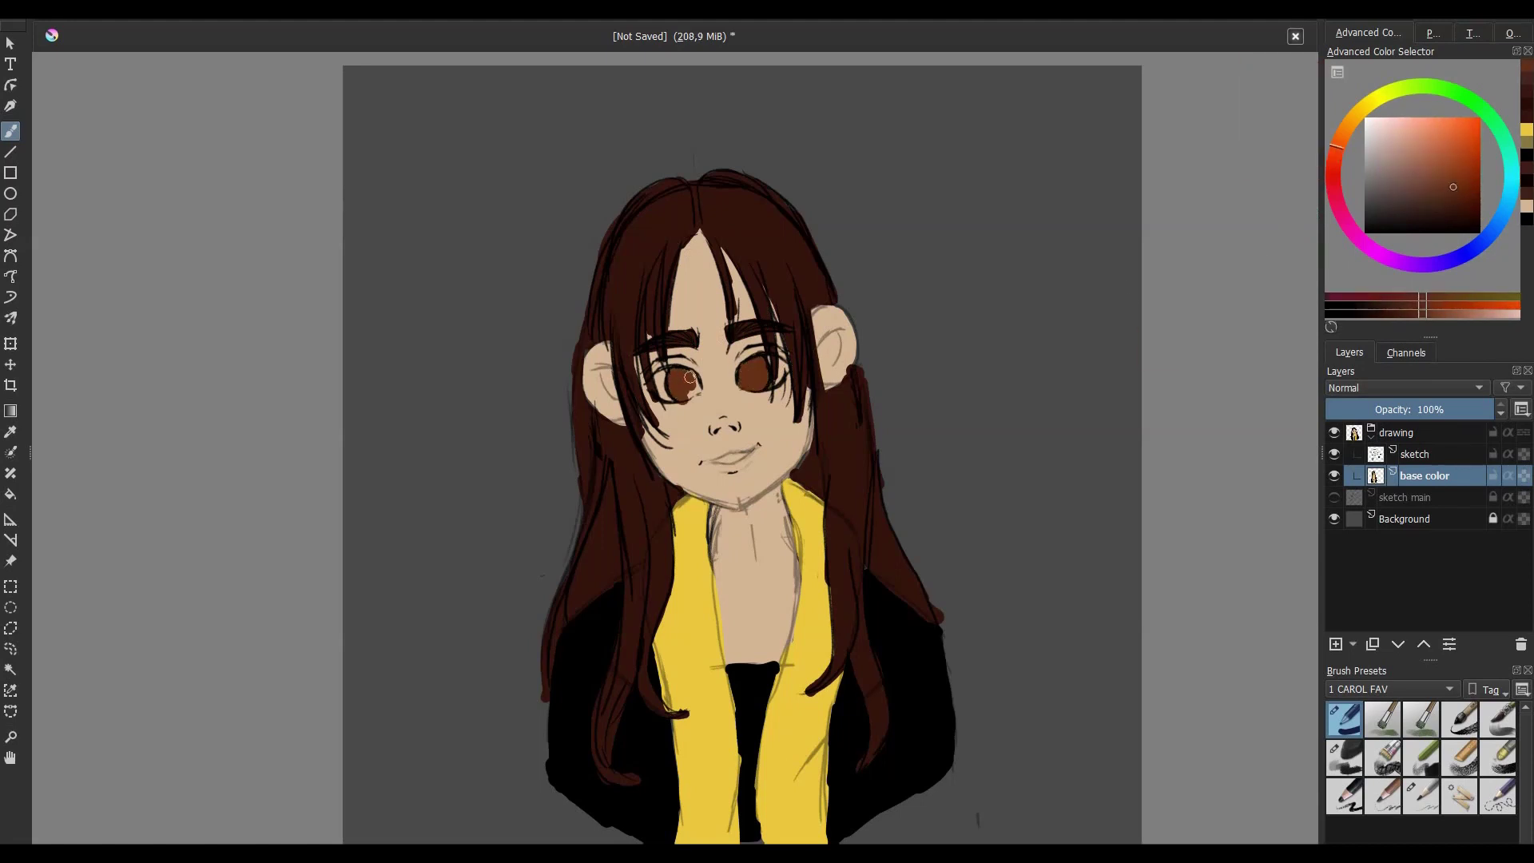
{"action": "key", "text": "Insert"}
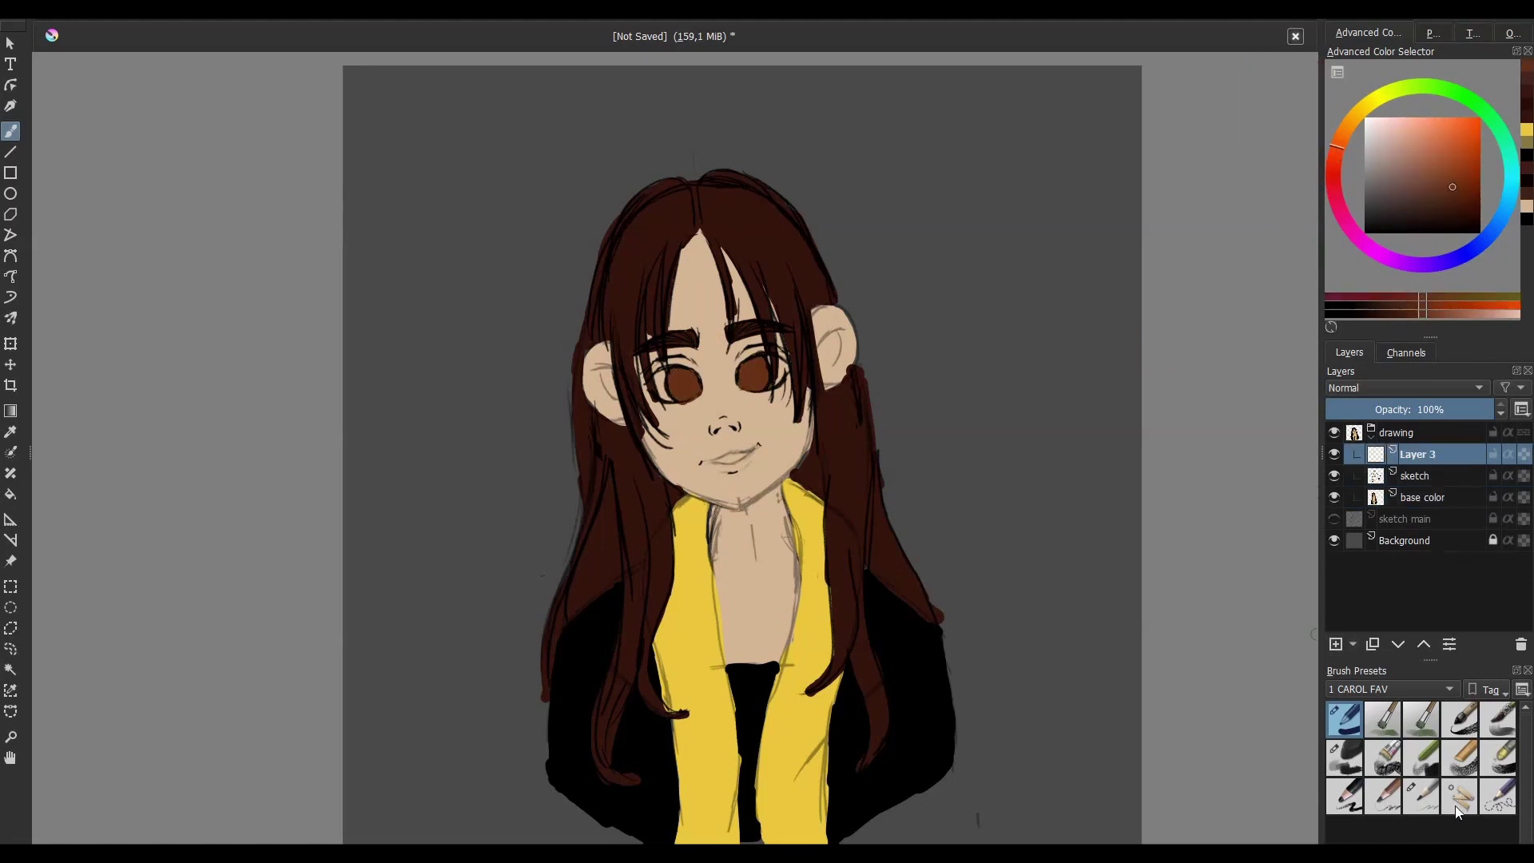
- Switch to a soft brush, centre the face and paint faint salmon blush above the right eye
{"action": "key", "text": "slash"}
{"action": "key", "text": "plus"}
{"action": "left_click_drag", "start_coordinate": [799, 453], "coordinate": [796, 489]}
{"action": "key", "text": "b"}
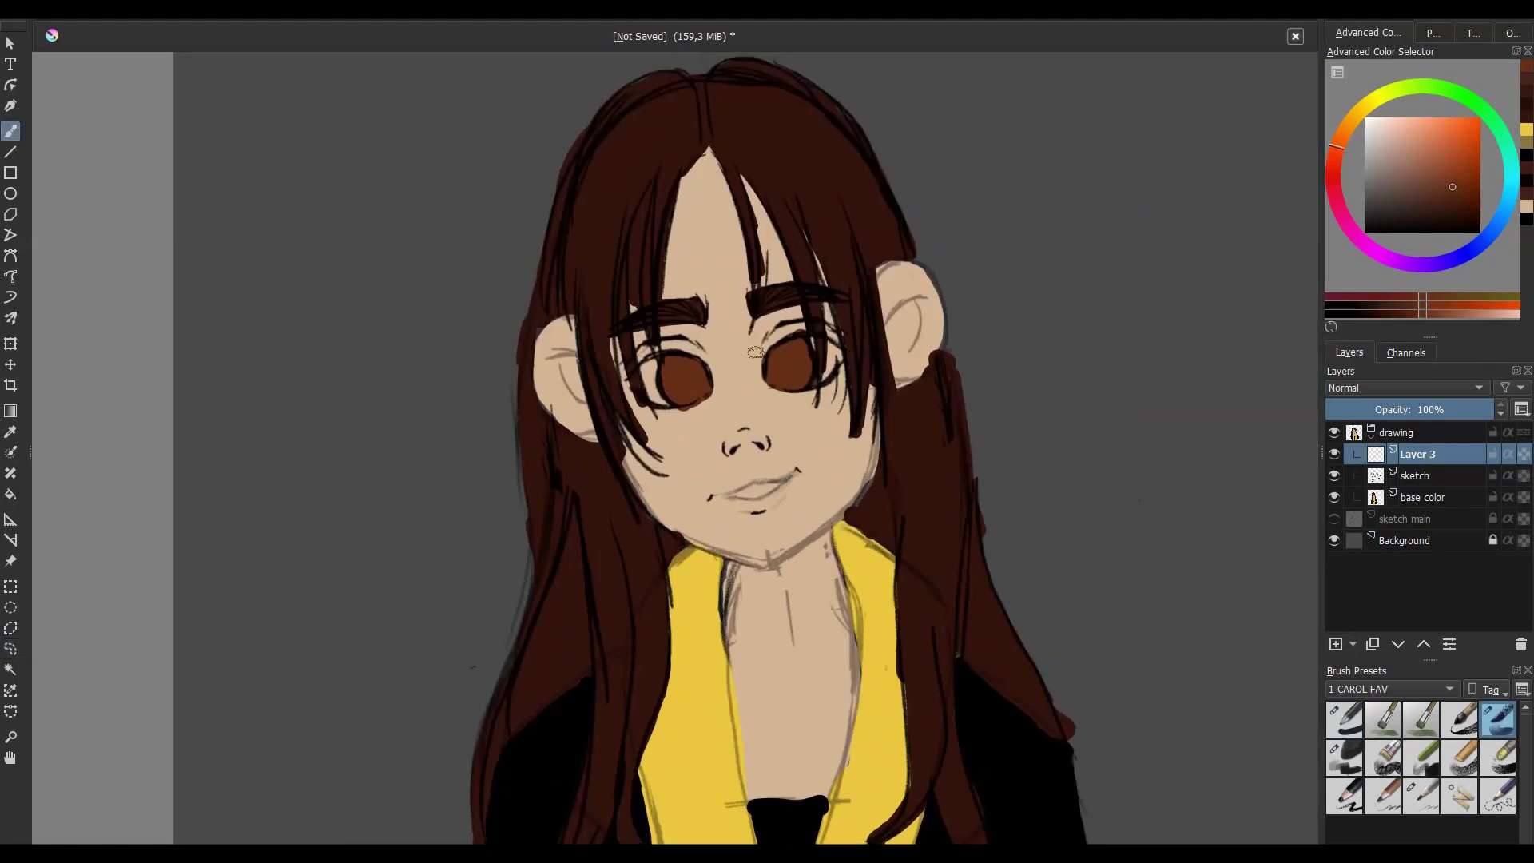
{"action": "left_click", "coordinate": [1438, 137]}
{"action": "left_click_drag", "start_coordinate": [759, 345], "coordinate": [850, 323]}
- Add orange blush above both eyes and around the right eye
{"action": "left_click", "coordinate": [1435, 134]}
{"action": "left_click_drag", "start_coordinate": [648, 351], "coordinate": [723, 342]}
{"action": "key", "text": "m"}
{"action": "key", "text": "plus"}
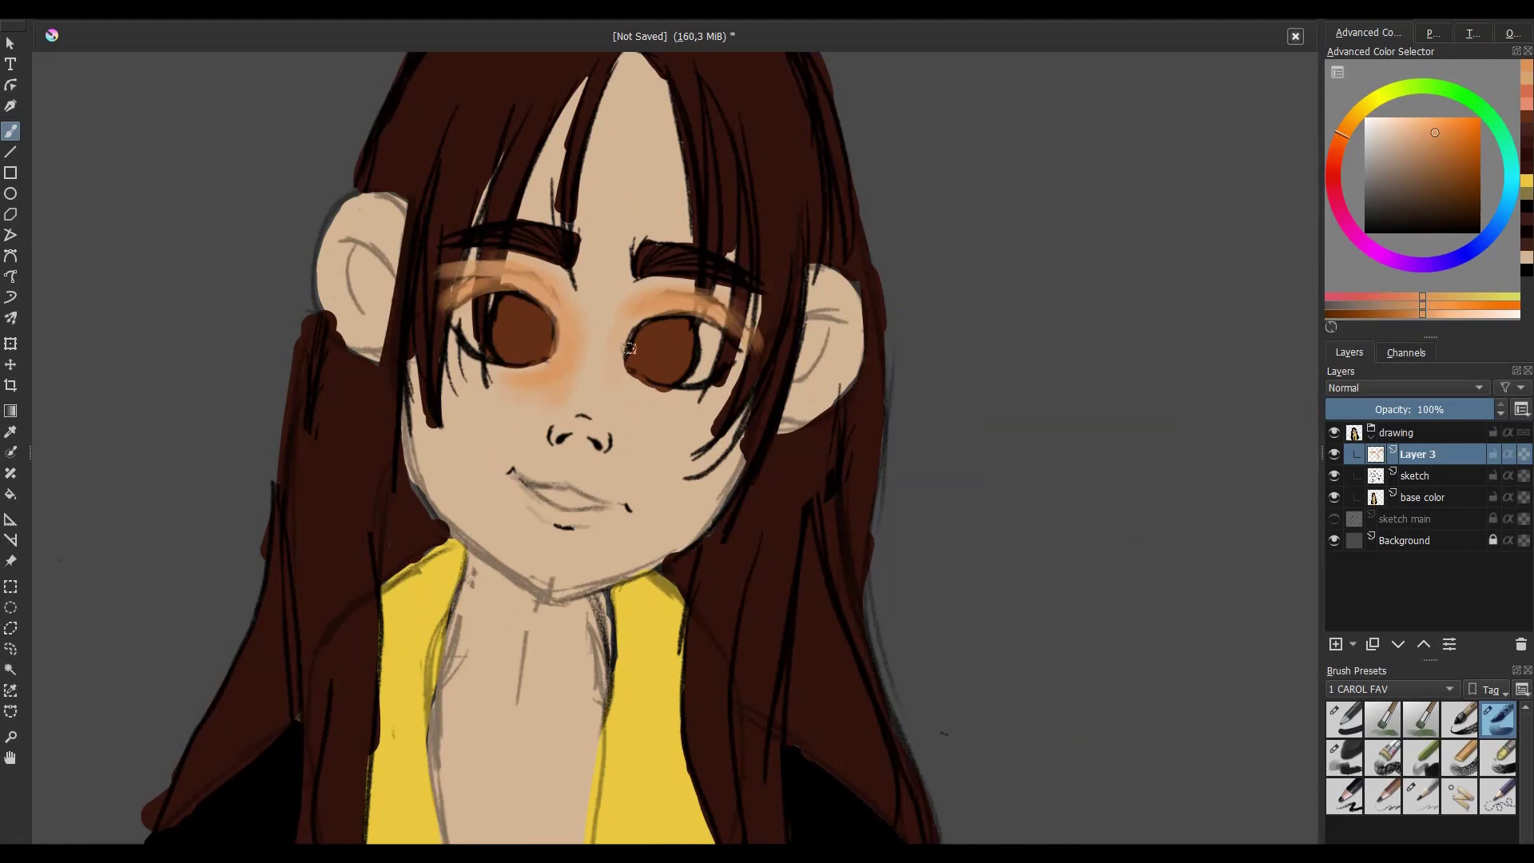
{"action": "left_click_drag", "start_coordinate": [719, 289], "coordinate": [759, 331]}
- Tune the painting colour from light peach to a deeper, more saturated orange
{"action": "left_click", "coordinate": [562, 355], "text": "ctrl"}
{"action": "left_click", "coordinate": [556, 359], "text": "ctrl"}
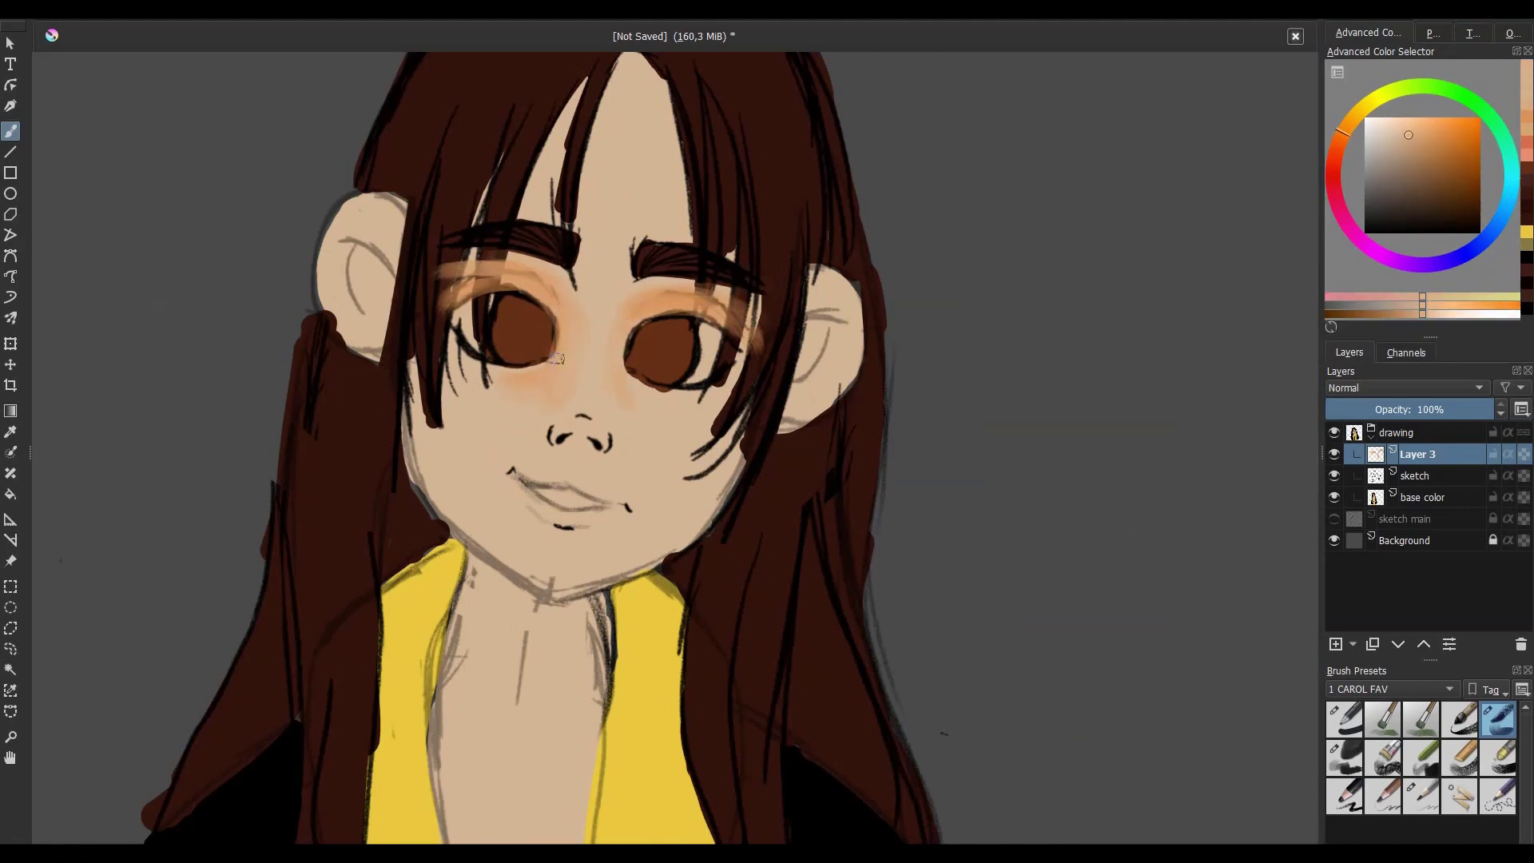
{"action": "left_click", "coordinate": [663, 402], "text": "ctrl"}
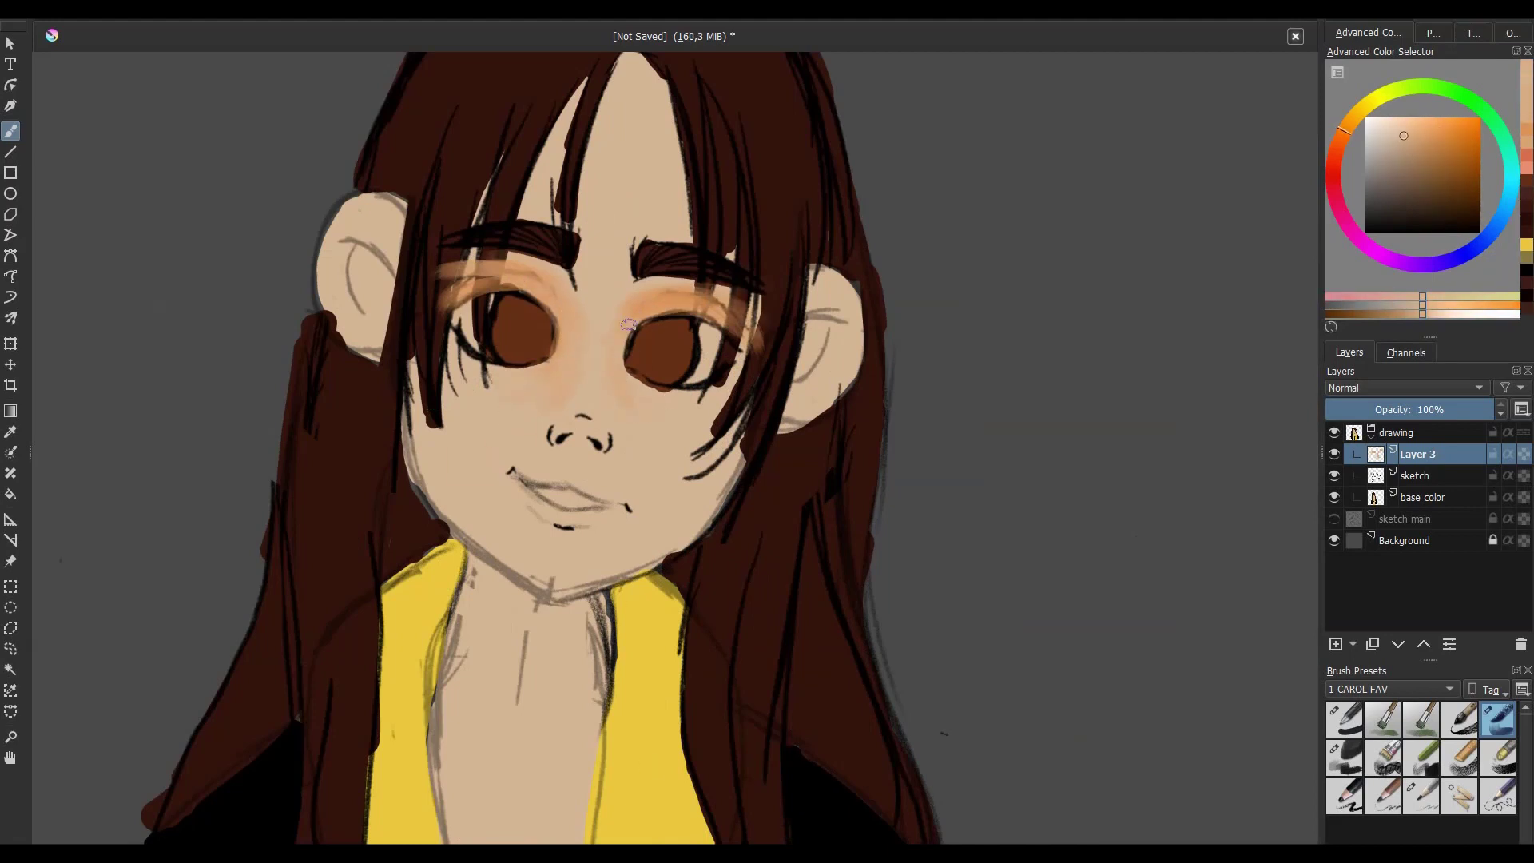
{"action": "scroll", "coordinate": [628, 325], "scroll_direction": "down", "scroll_amount": 5}
{"action": "scroll", "coordinate": [628, 324], "scroll_direction": "up", "scroll_amount": 6}
{"action": "left_click", "coordinate": [1421, 318]}
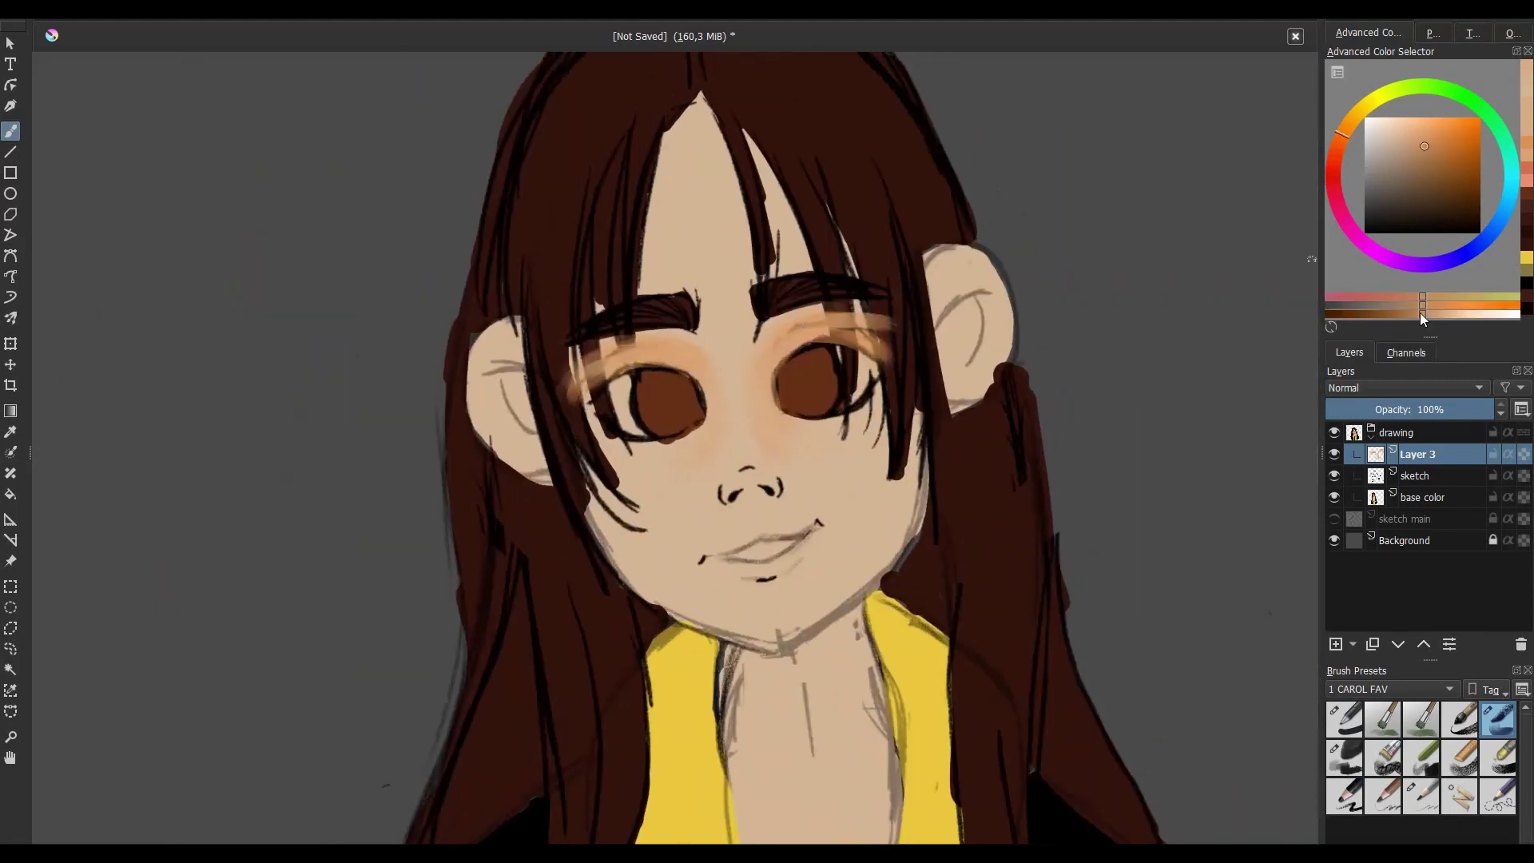
{"action": "left_click", "coordinate": [784, 343], "text": "ctrl"}
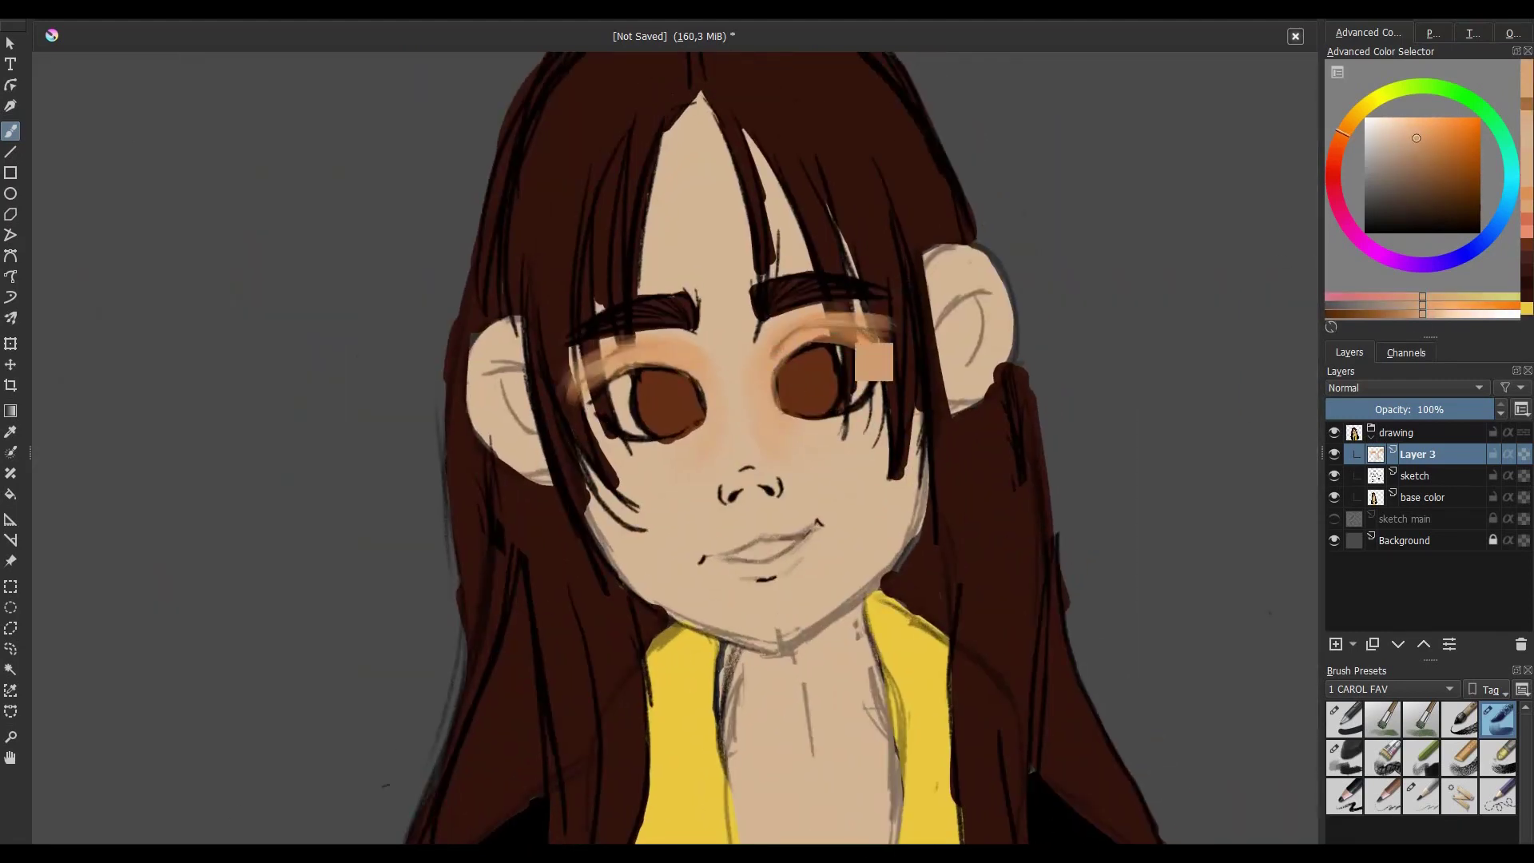
{"action": "left_click", "coordinate": [858, 335], "text": "ctrl"}
- Paint and blend peach eyeshadow across both upper eyelids
{"action": "key", "text": "m"}
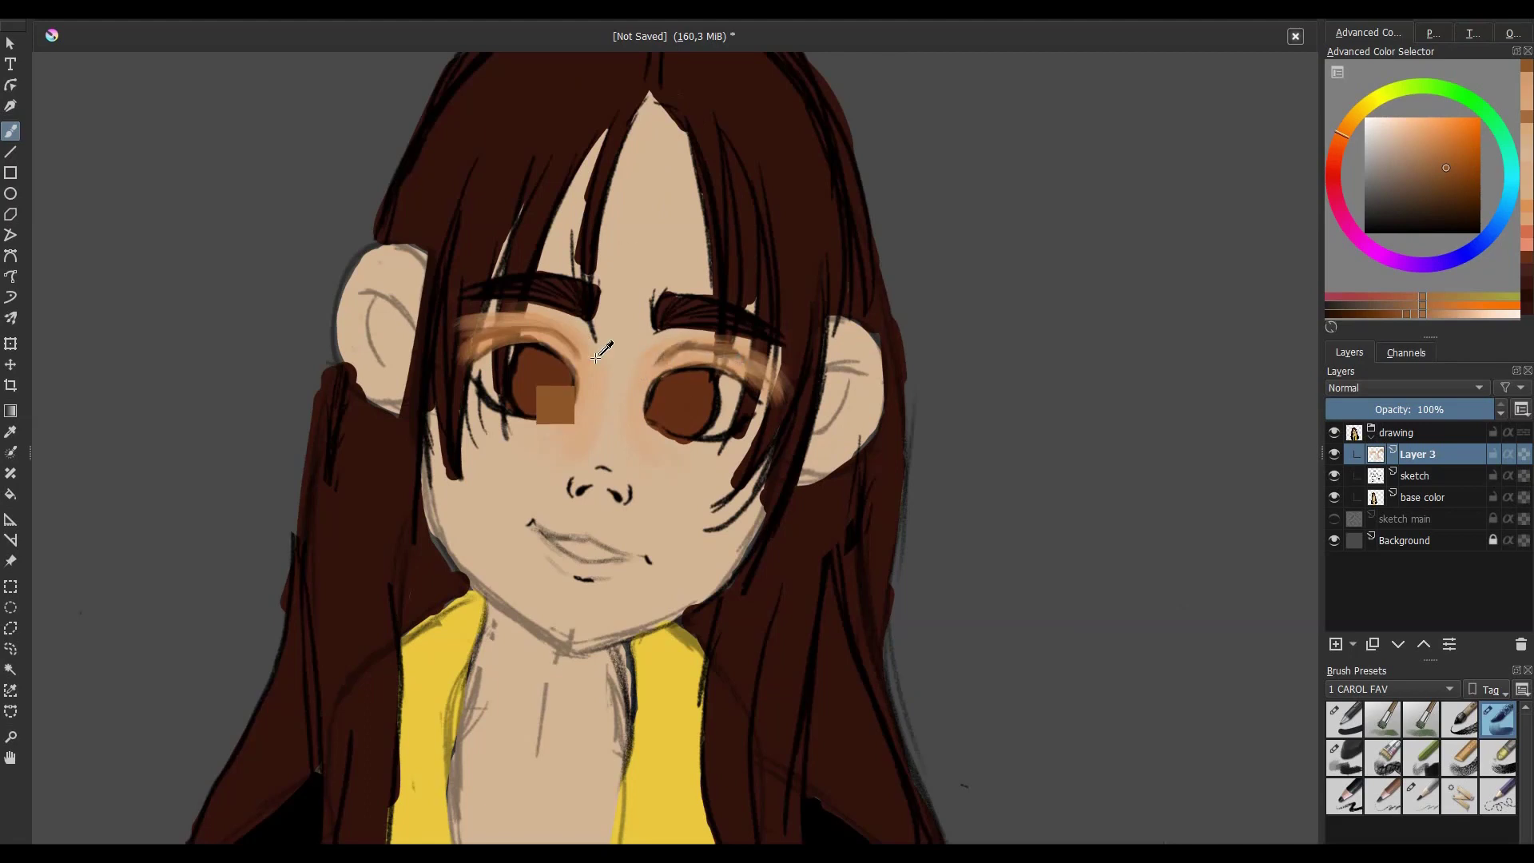
{"action": "left_click", "coordinate": [733, 363], "text": "ctrl"}
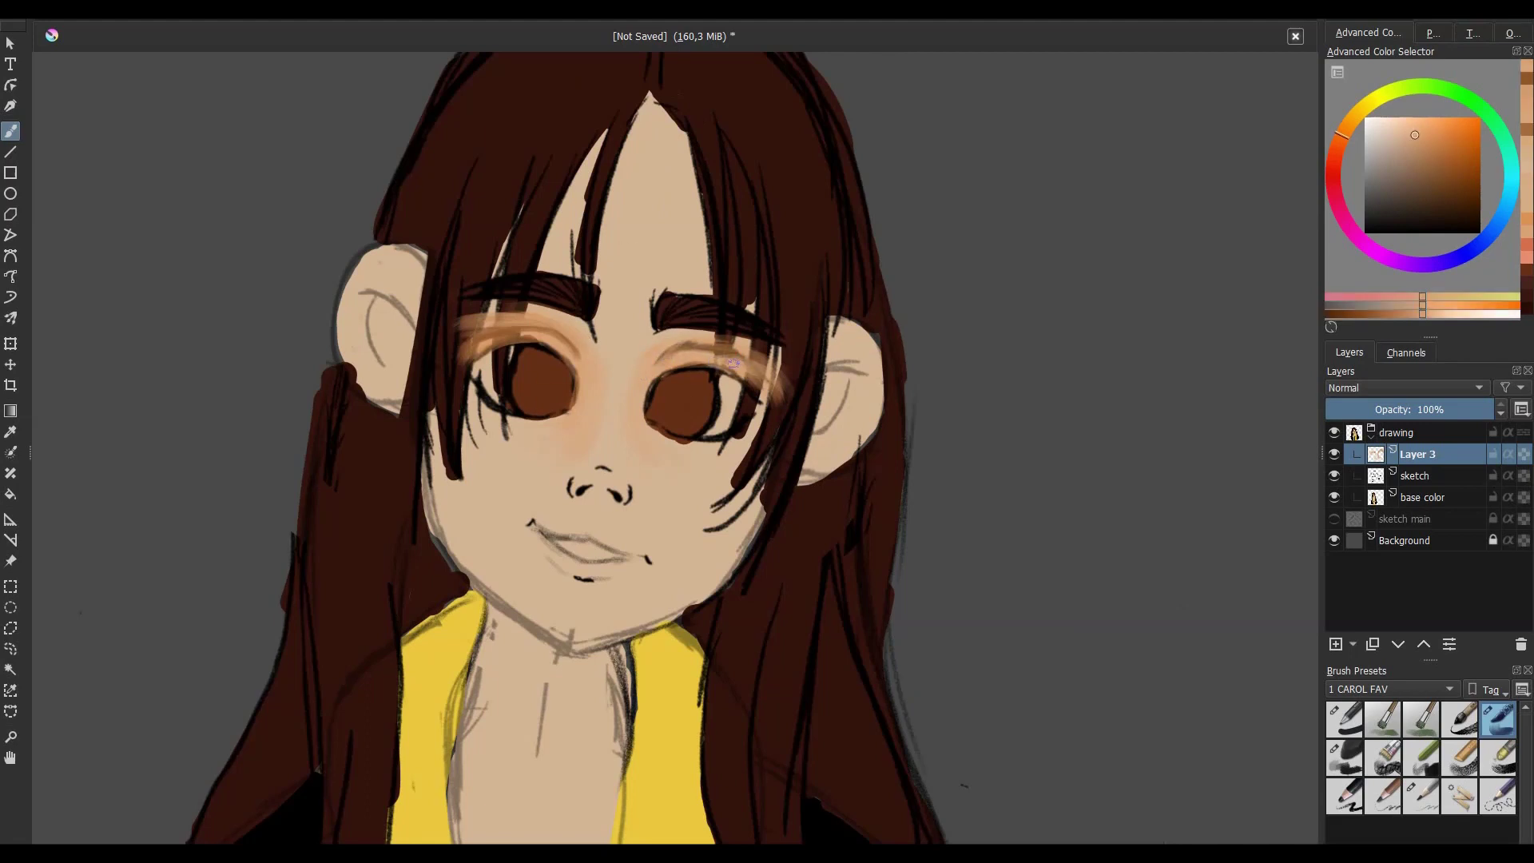
{"action": "key", "text": "m"}
{"action": "left_click", "coordinate": [693, 357], "text": "ctrl"}
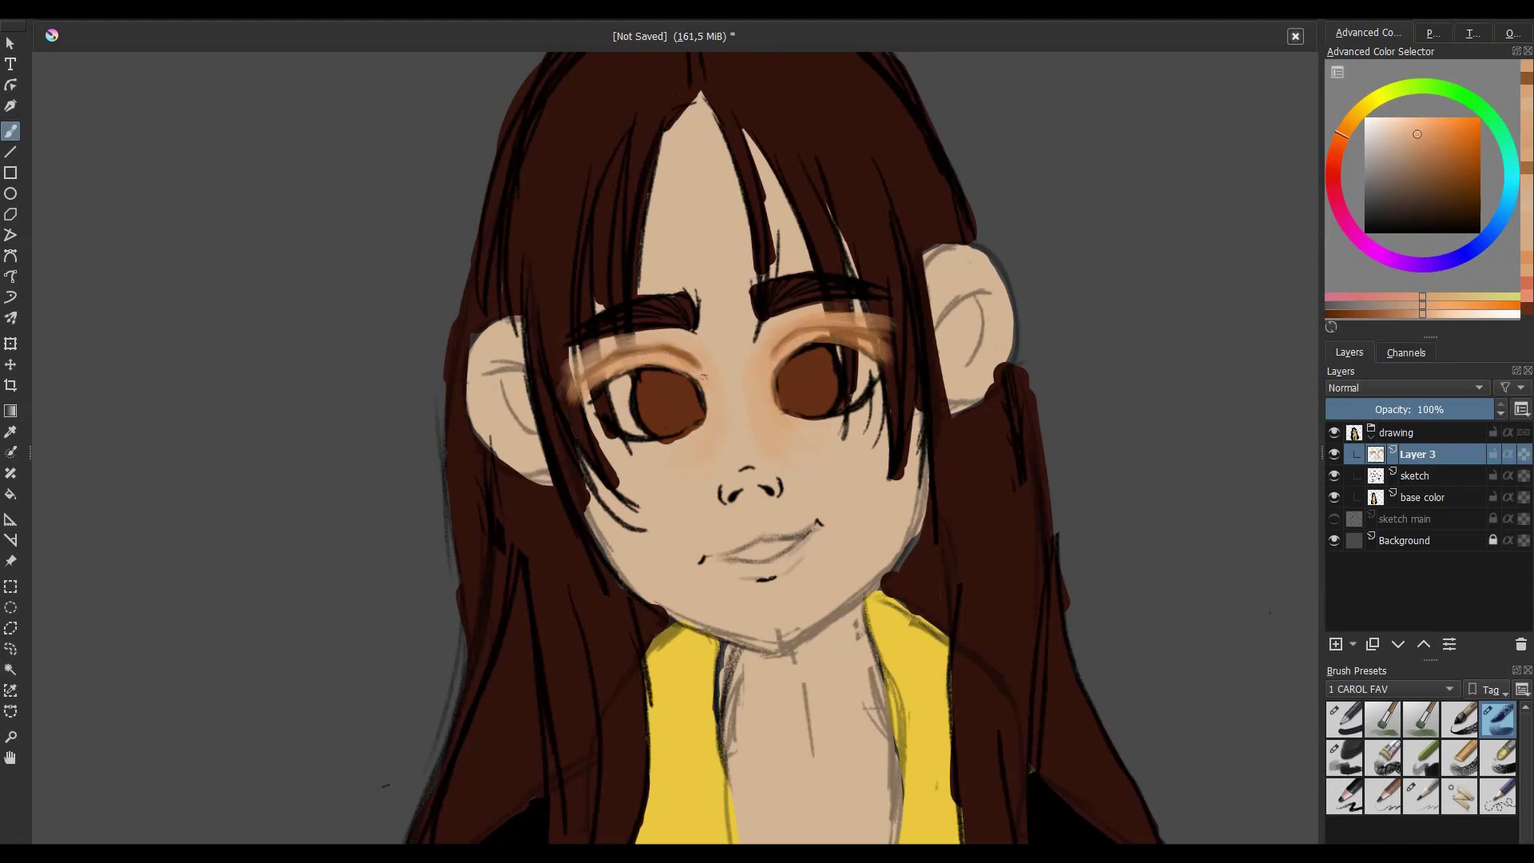
{"action": "left_click", "coordinate": [654, 352], "text": "ctrl"}
{"action": "left_click_drag", "start_coordinate": [652, 353], "coordinate": [587, 363]}
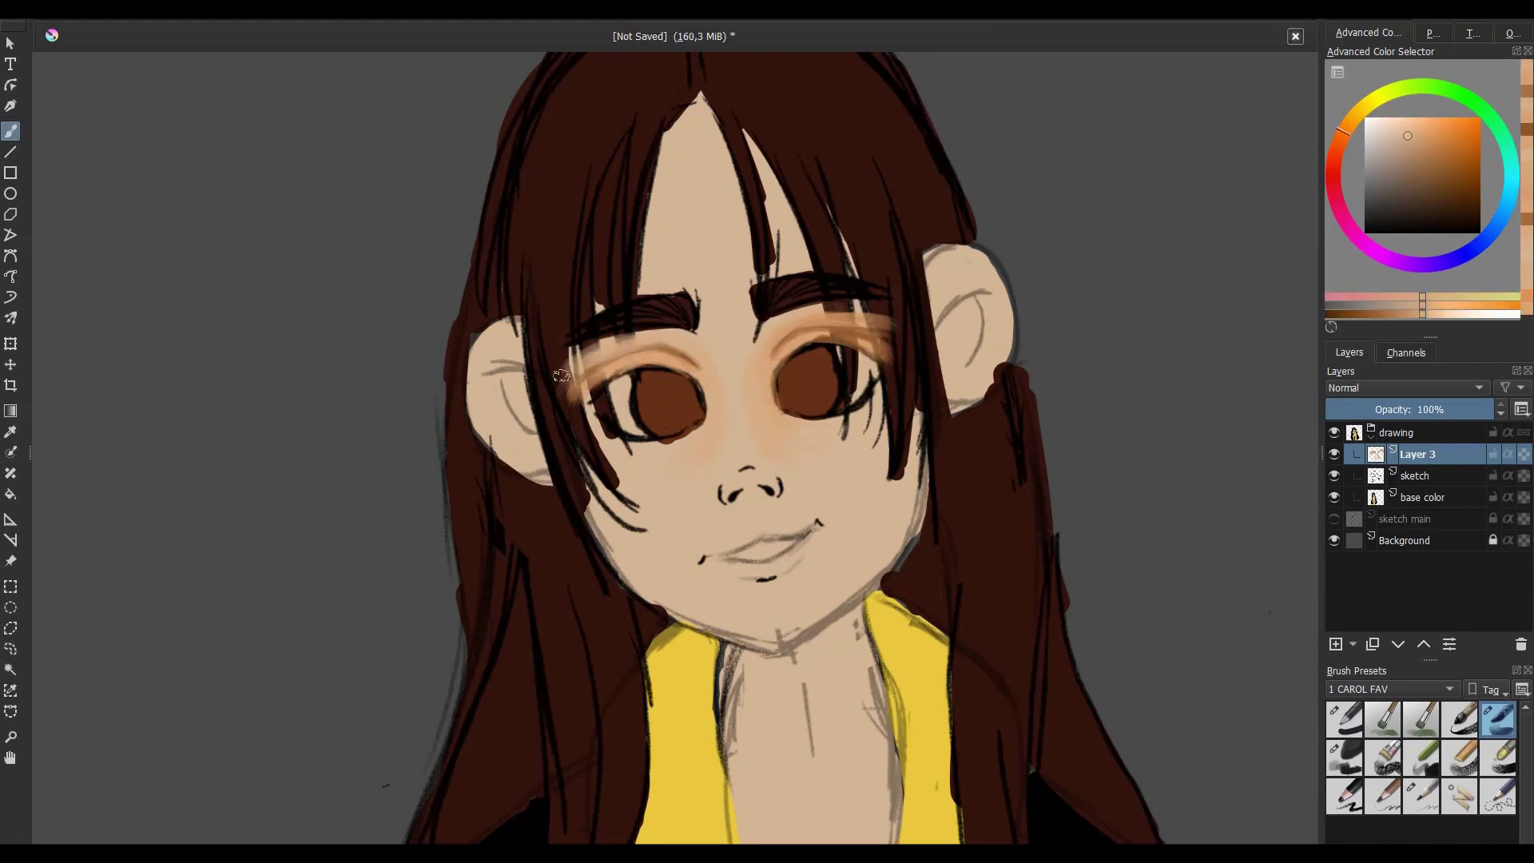
{"action": "left_click", "coordinate": [683, 344], "text": "ctrl"}
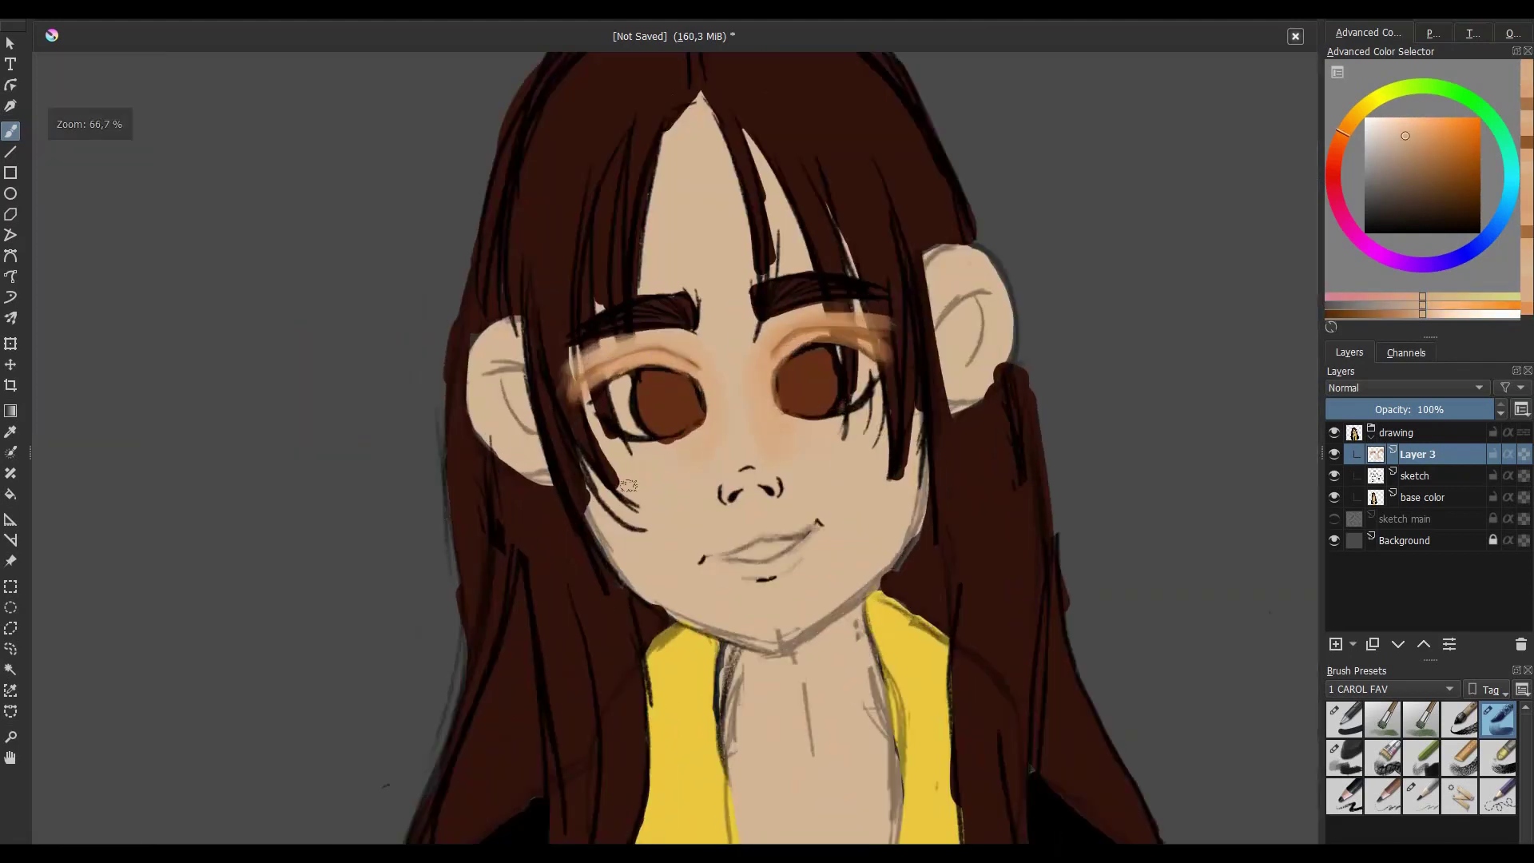
{"action": "left_click_drag", "start_coordinate": [839, 312], "coordinate": [887, 321]}
{"action": "left_click", "coordinate": [791, 328], "text": "ctrl"}
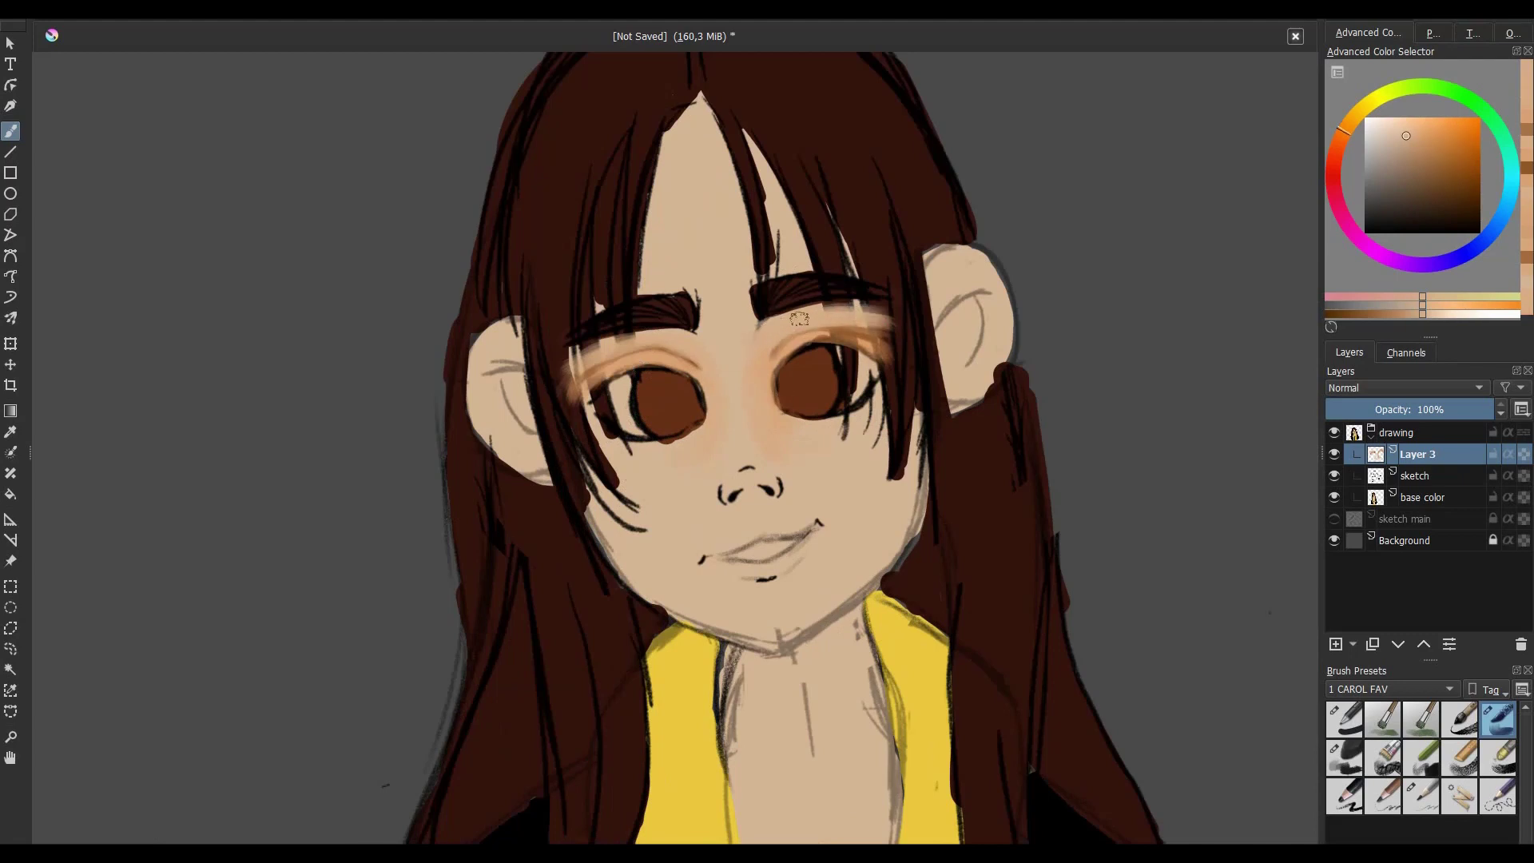
{"action": "left_click_drag", "start_coordinate": [575, 352], "coordinate": [632, 341]}
- Darken the right eye's upper lid with brown and soften it with peach strokes
{"action": "left_click", "coordinate": [765, 372], "text": "ctrl"}
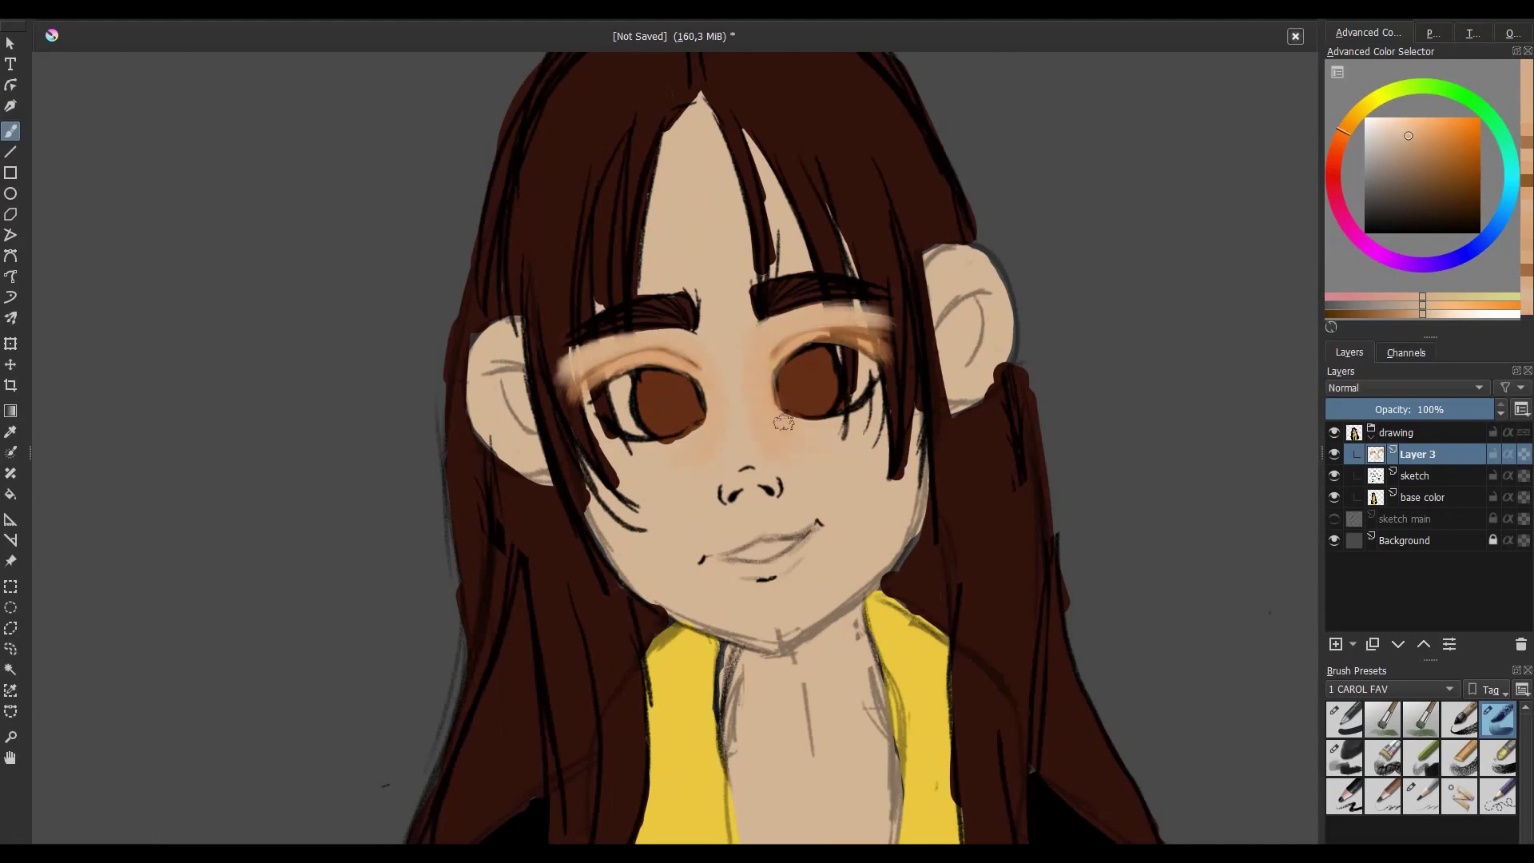
{"action": "left_click", "coordinate": [823, 424], "text": "ctrl"}
{"action": "left_click", "coordinate": [655, 444], "text": "ctrl"}
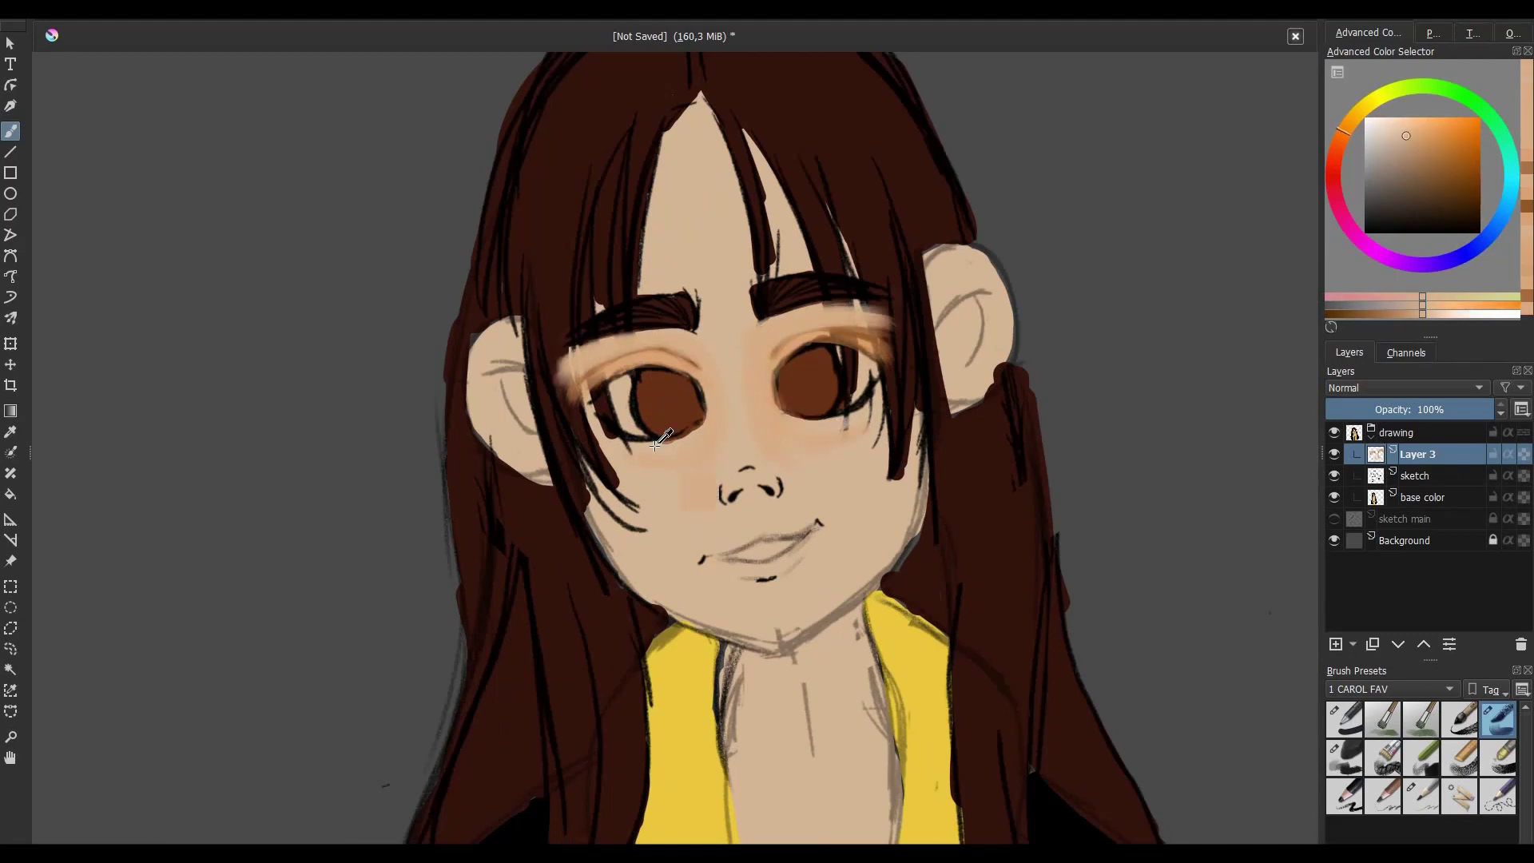
{"action": "left_click", "coordinate": [1397, 224]}
{"action": "left_click_drag", "start_coordinate": [879, 351], "coordinate": [778, 379]}
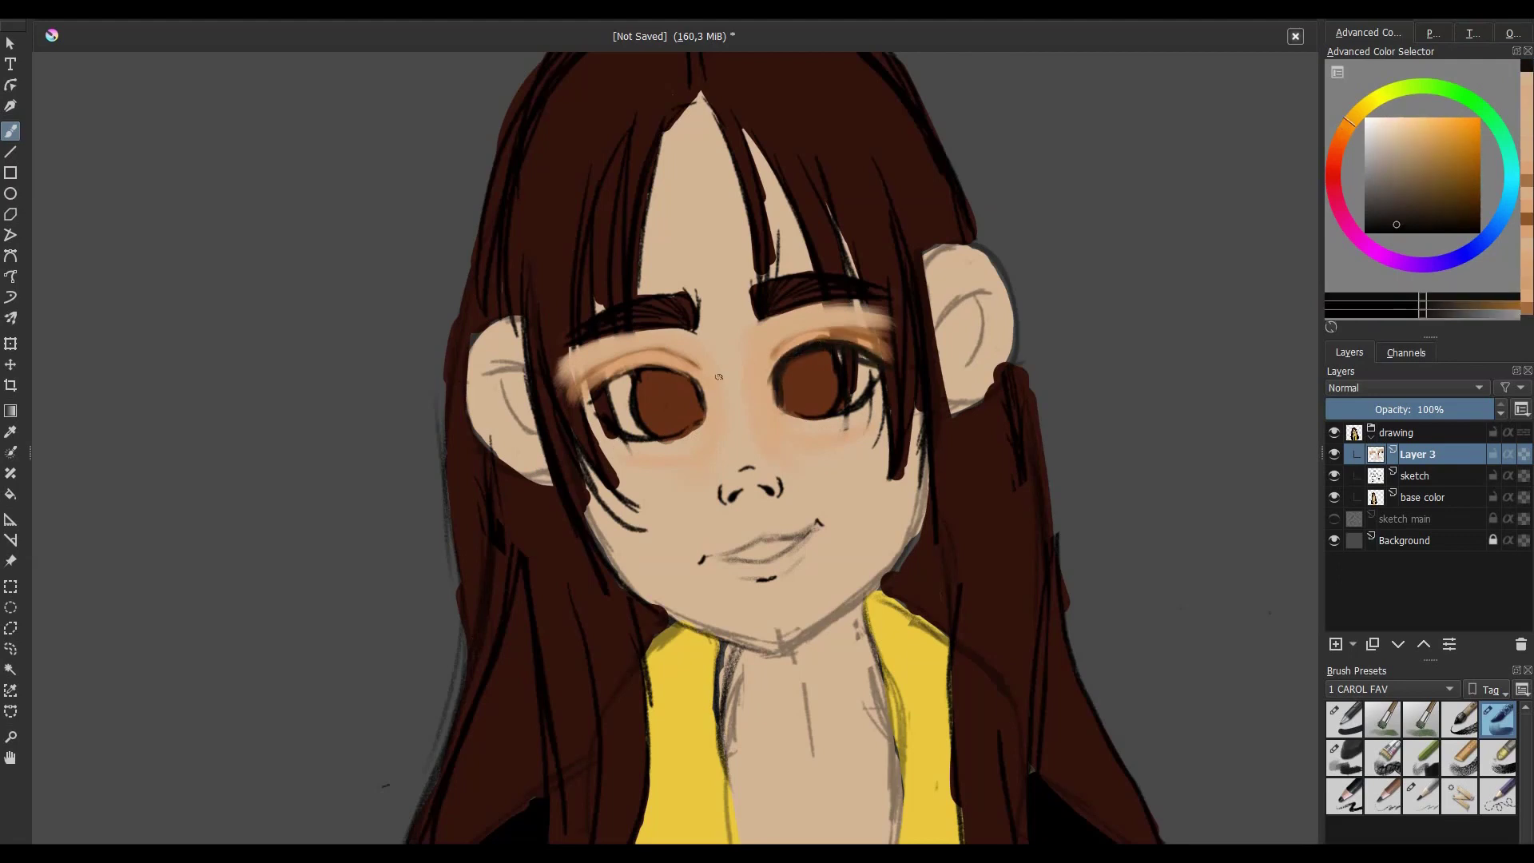
{"action": "left_click_drag", "start_coordinate": [878, 319], "coordinate": [838, 348]}
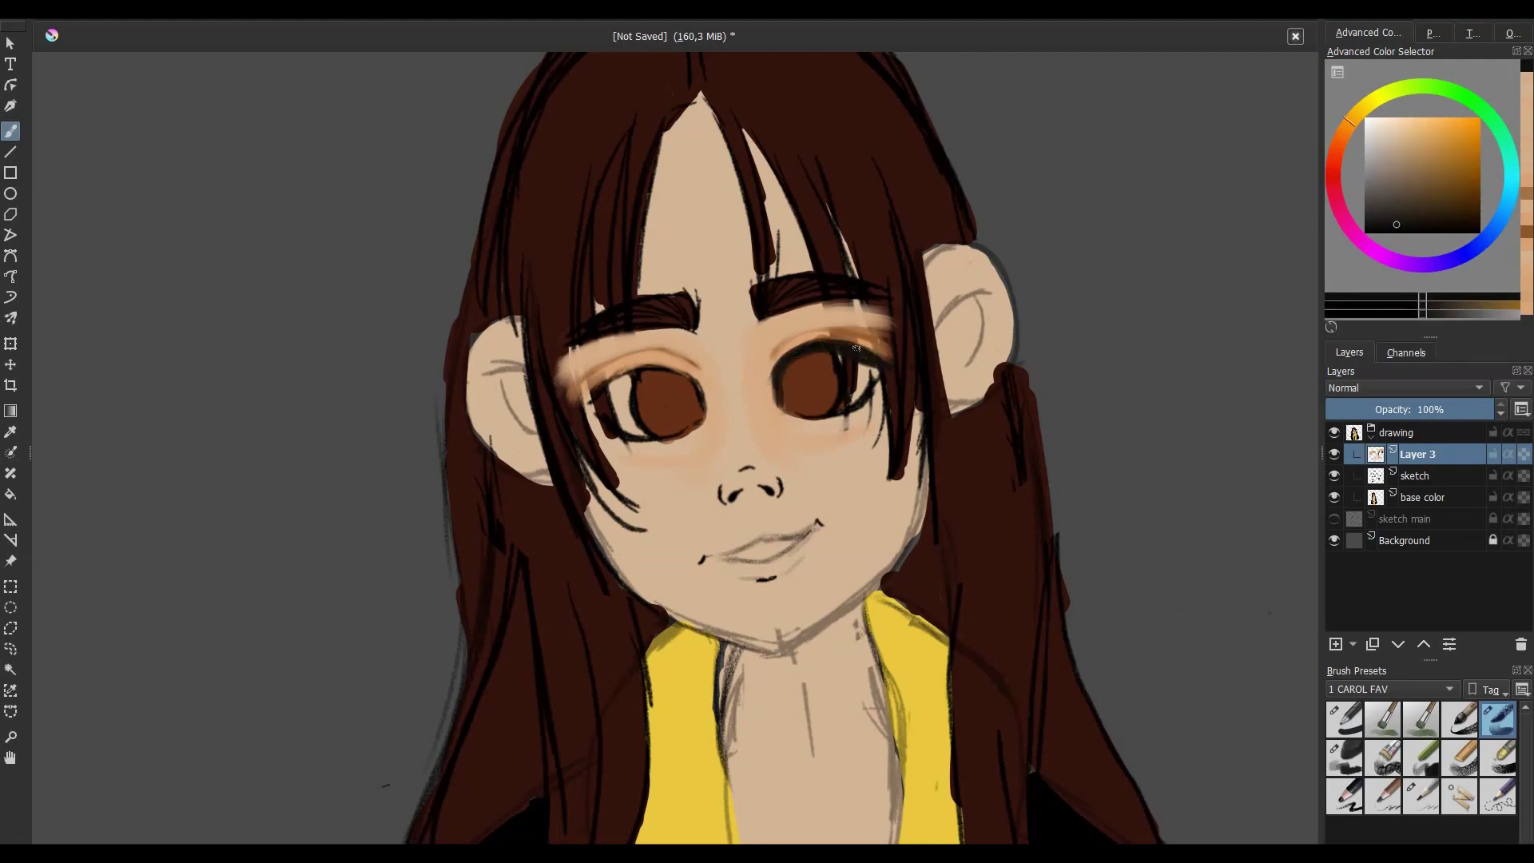
- Darken the right iris with a reddish brown after a mirrored check
{"action": "key", "text": "m"}
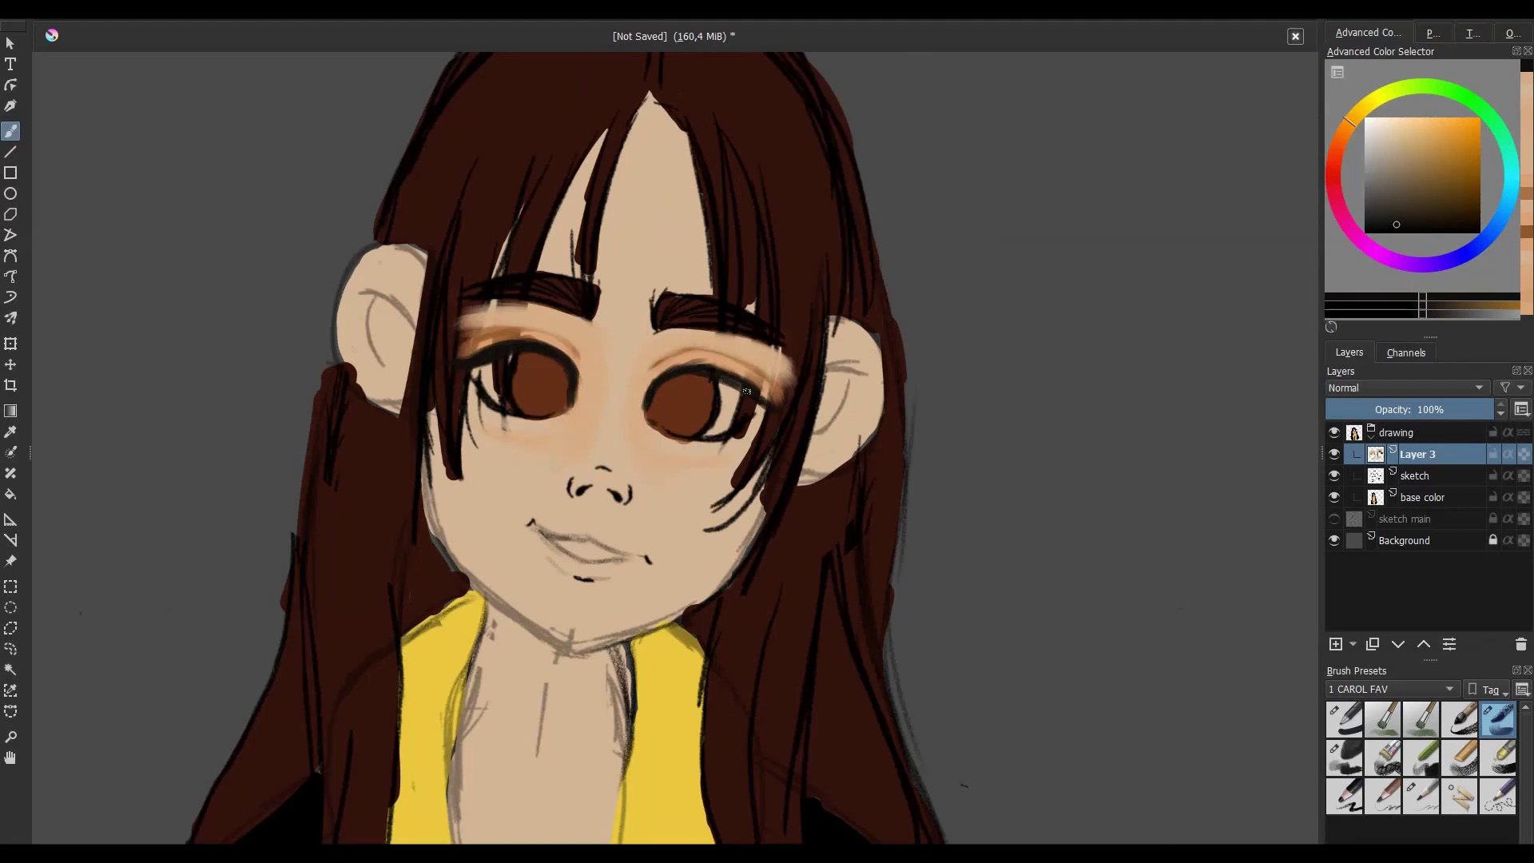
{"action": "key", "text": "m"}
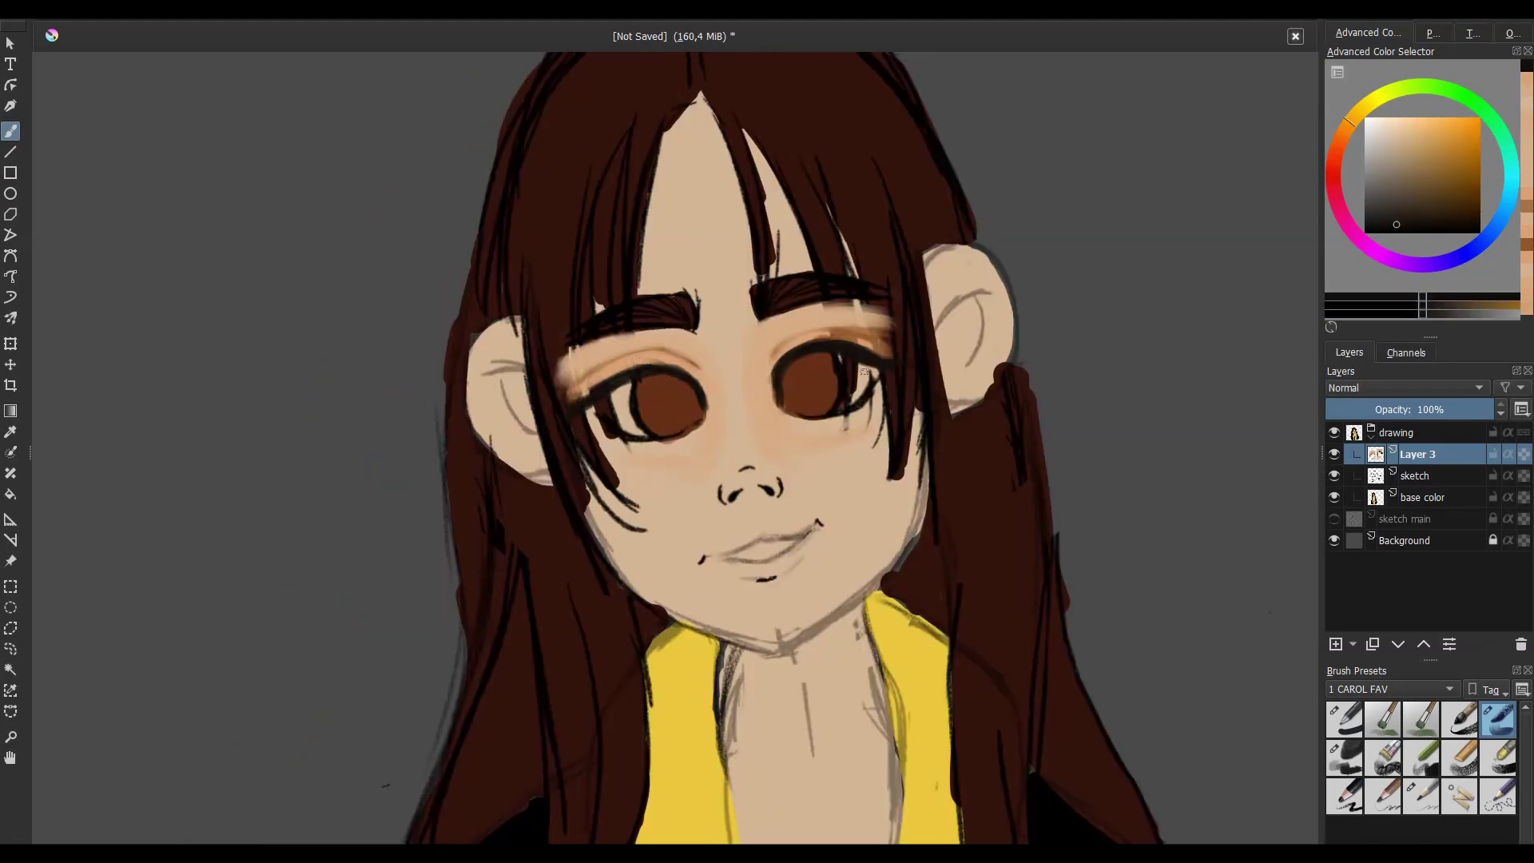
{"action": "left_click", "coordinate": [830, 387], "text": "ctrl"}
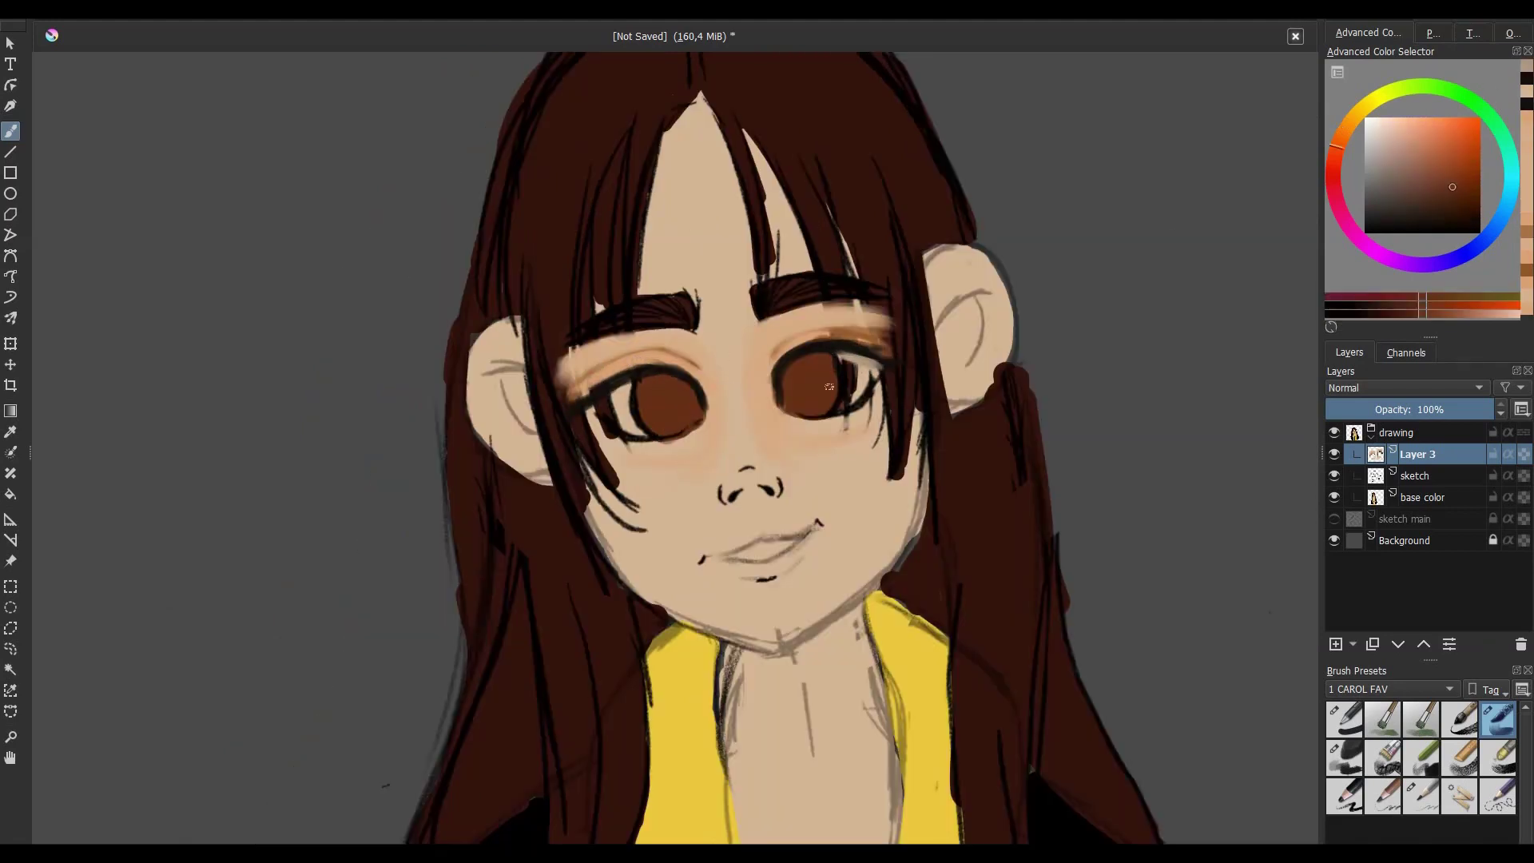
{"action": "left_click_drag", "start_coordinate": [829, 386], "coordinate": [821, 410]}
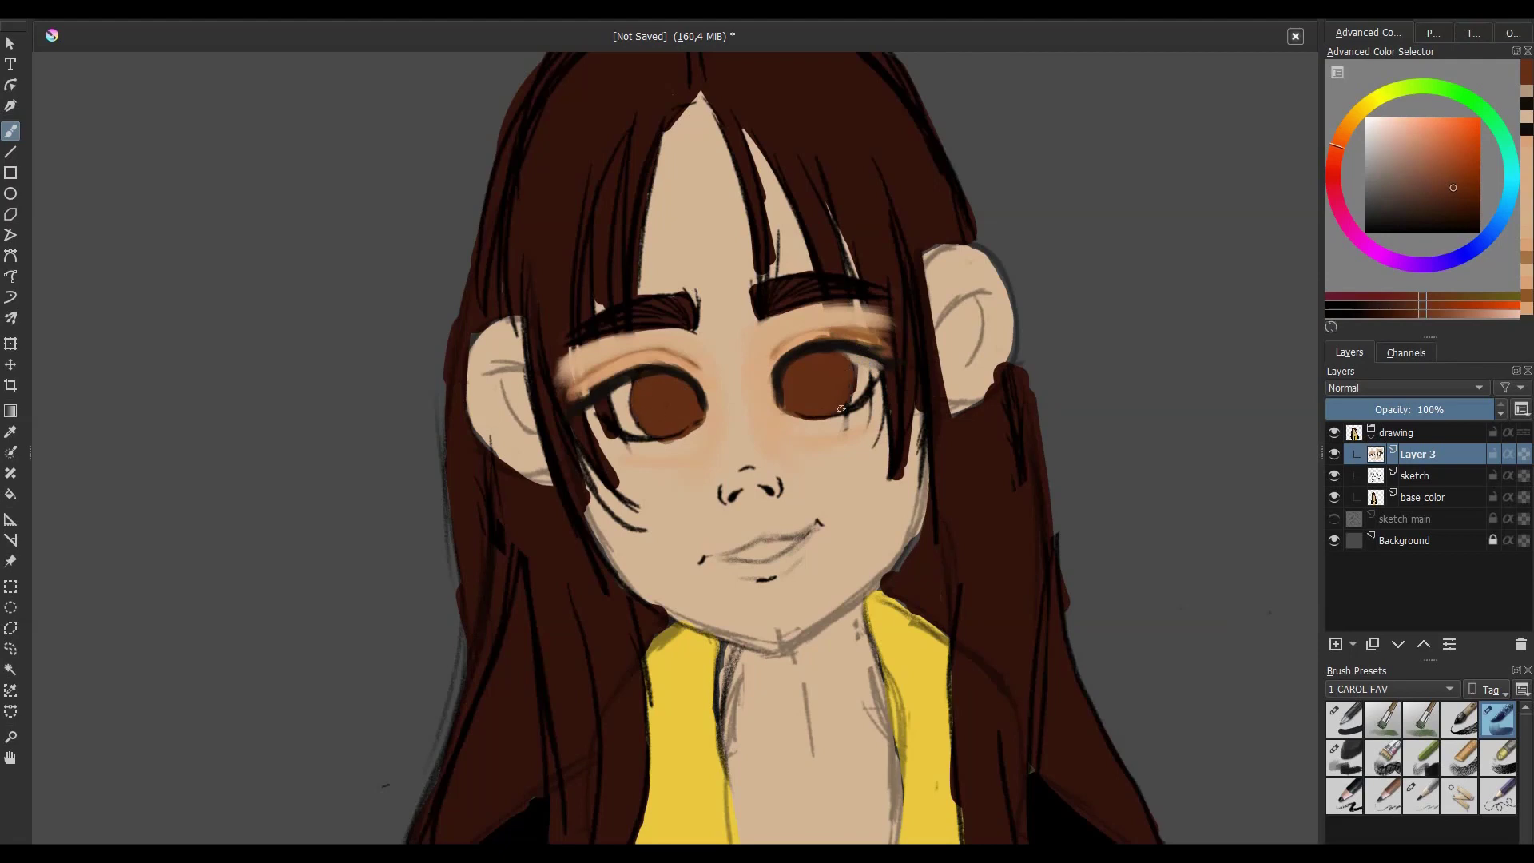
{"action": "left_click", "coordinate": [679, 395], "text": "ctrl"}
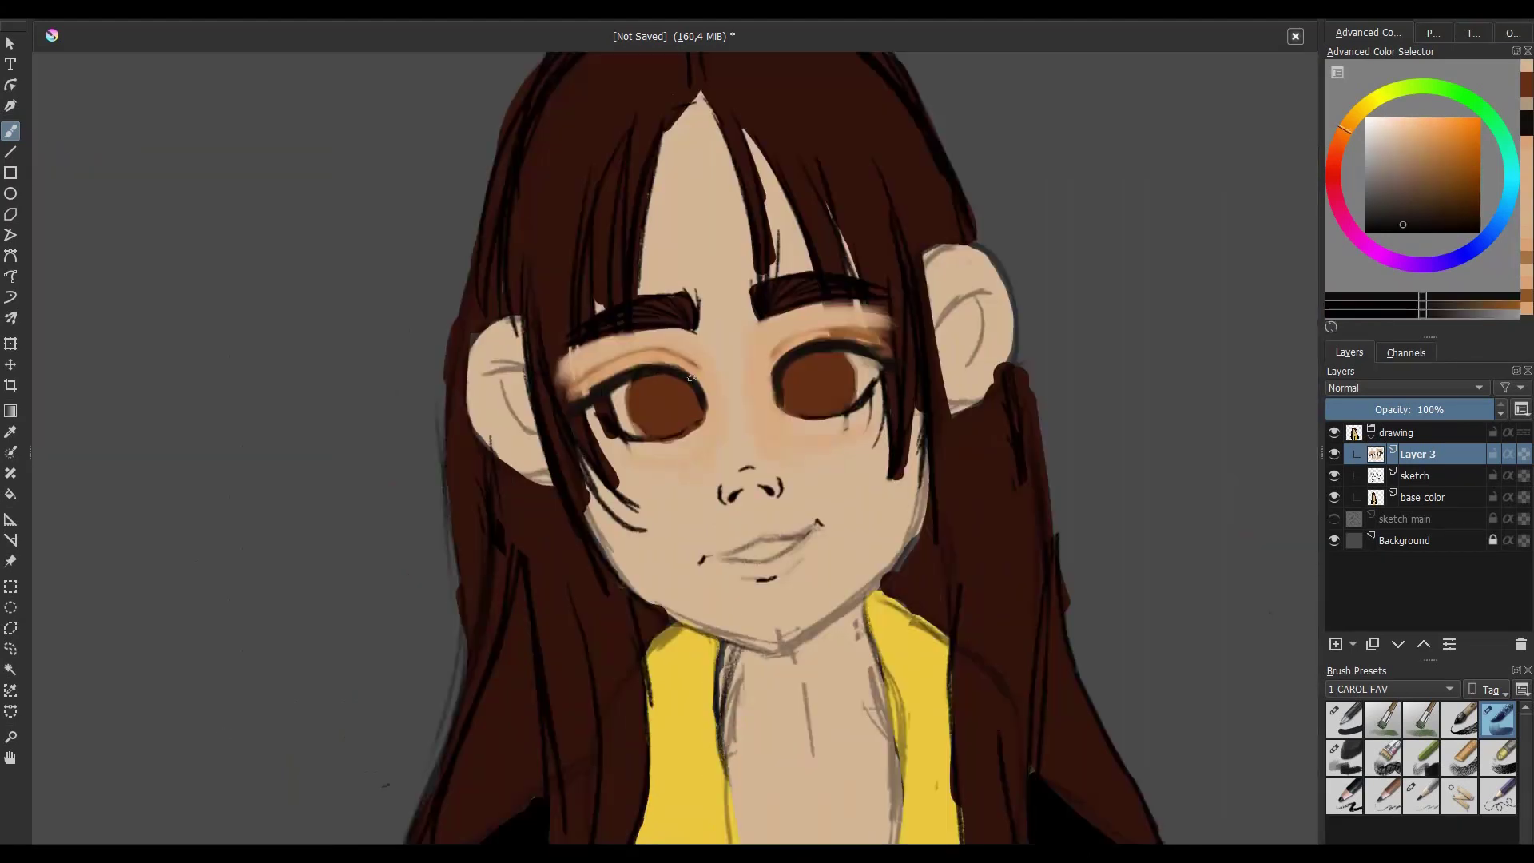
- Mirror-check the face and sample skin, brown and peach tones around the eyes
{"action": "key", "text": "m"}
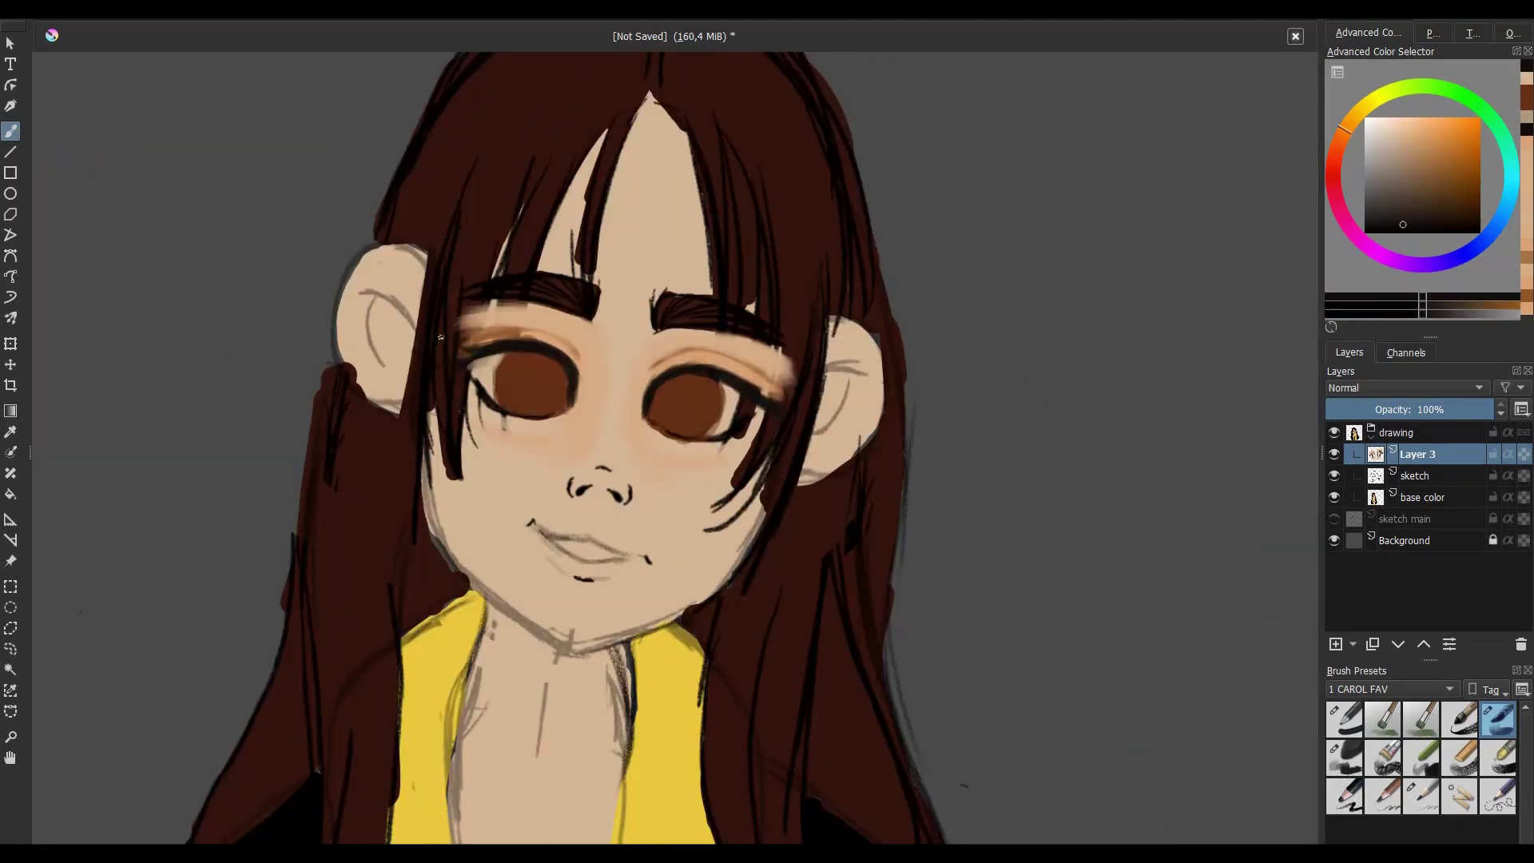
{"action": "key", "text": "m"}
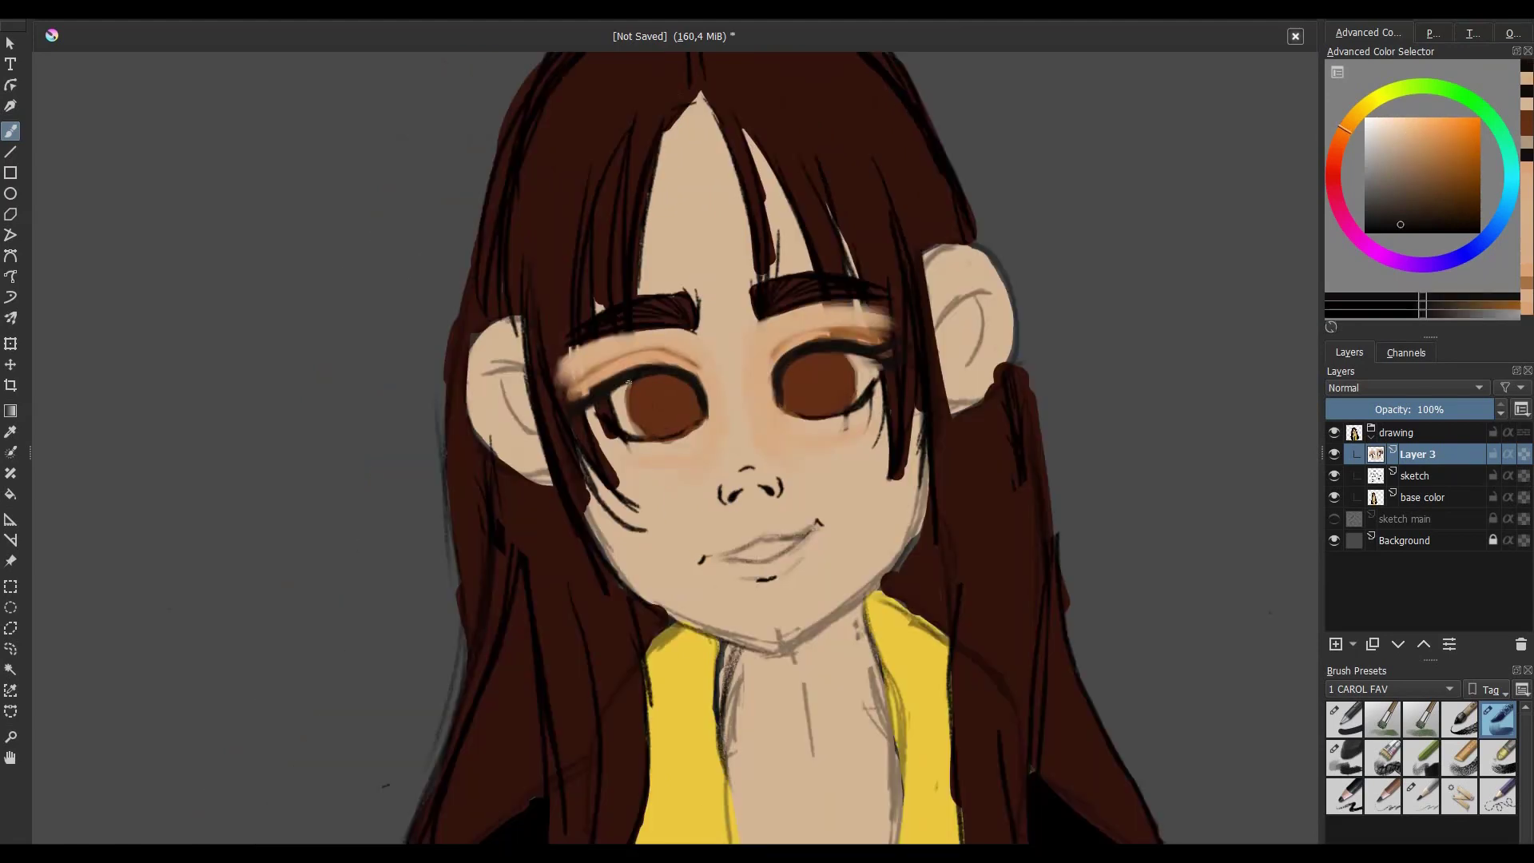
{"action": "left_click", "coordinate": [823, 399], "text": "ctrl"}
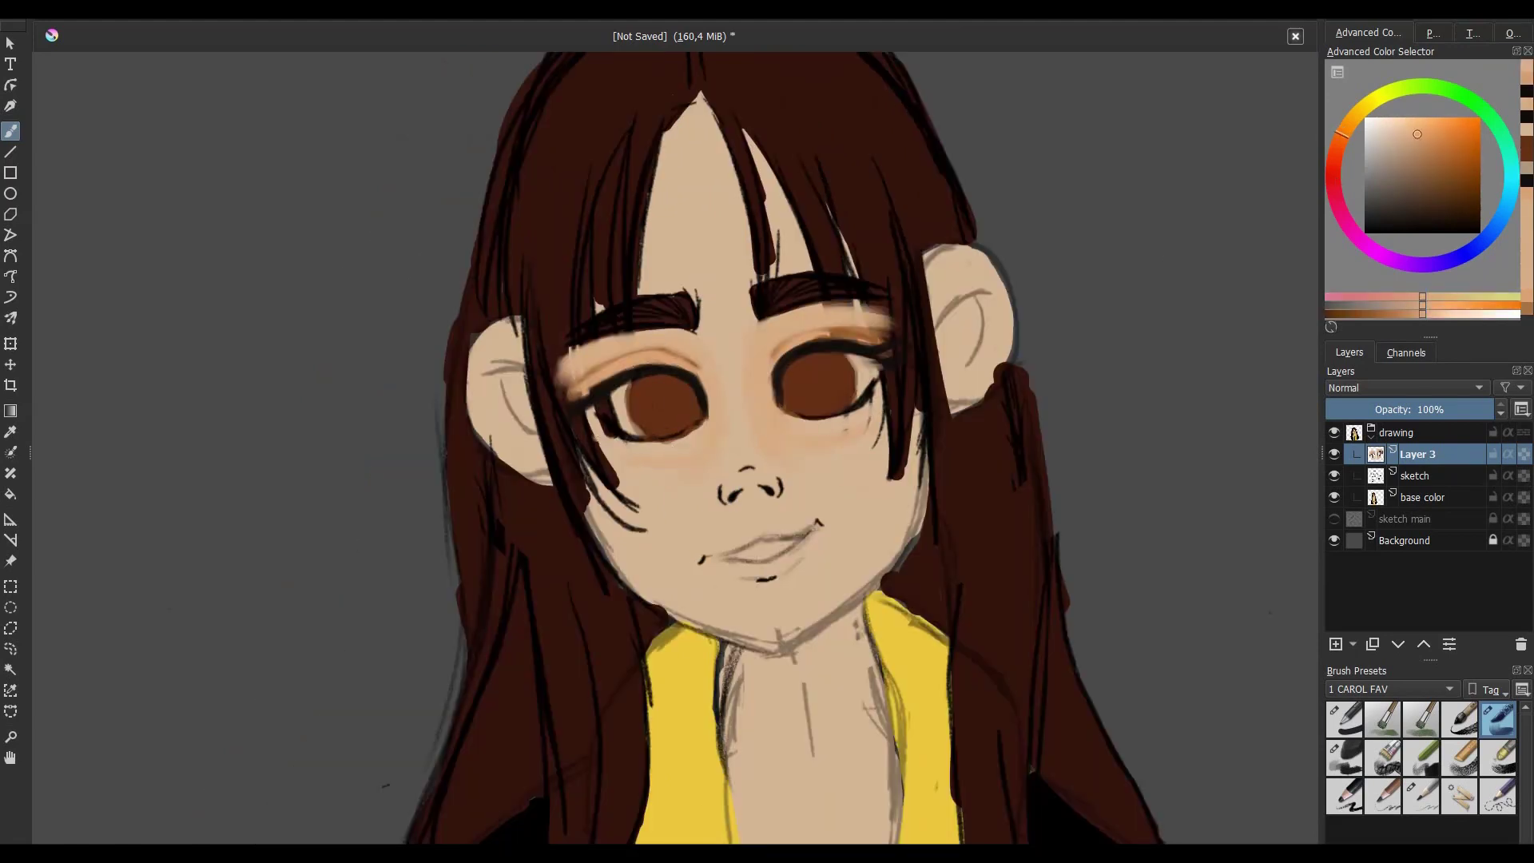
{"action": "left_click", "coordinate": [692, 359], "text": "ctrl"}
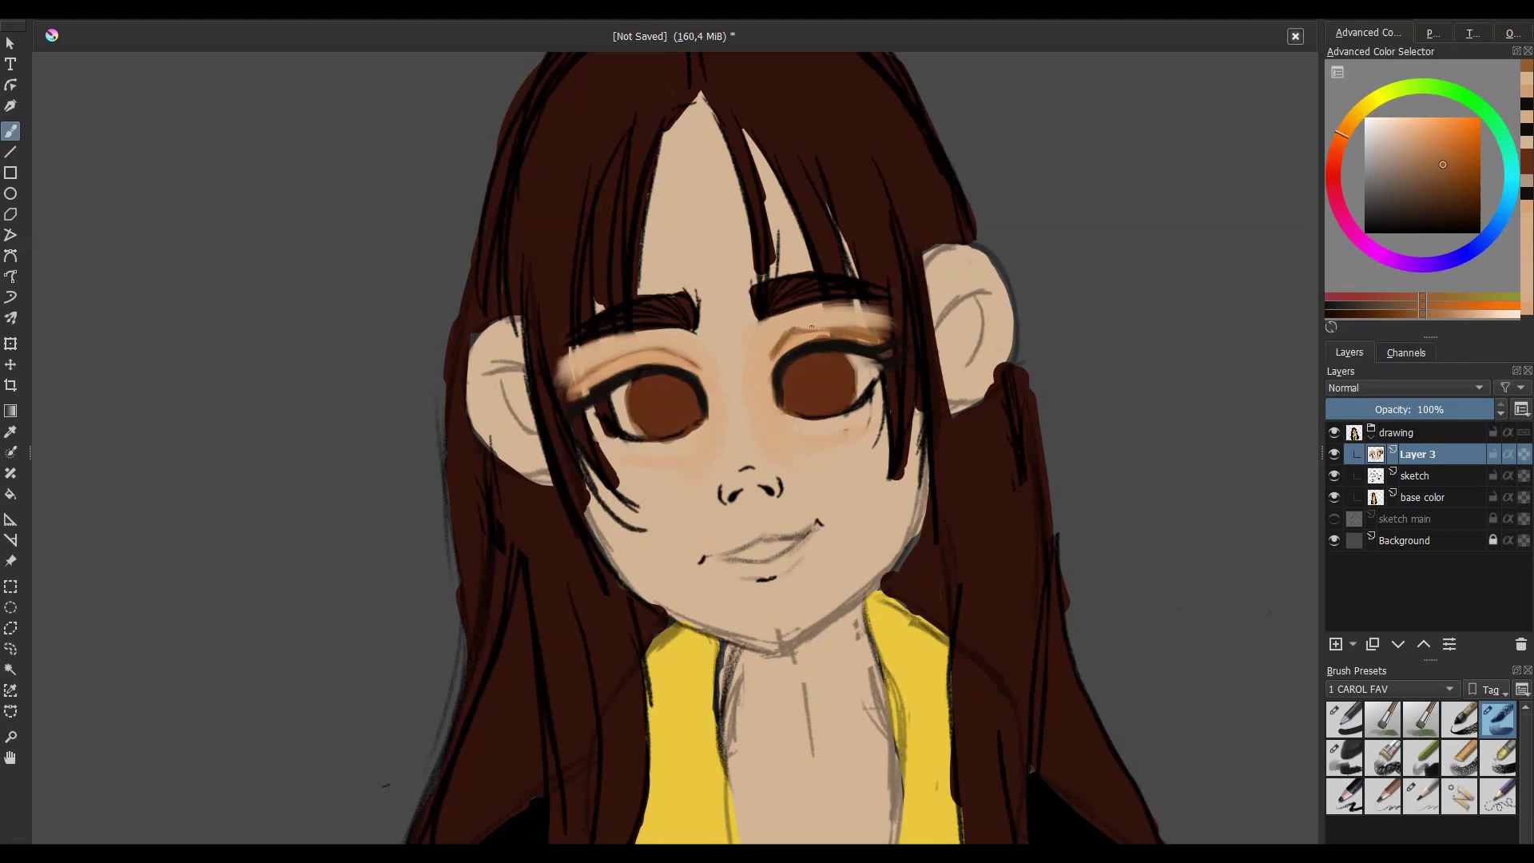
{"action": "left_click", "coordinate": [812, 326], "text": "ctrl"}
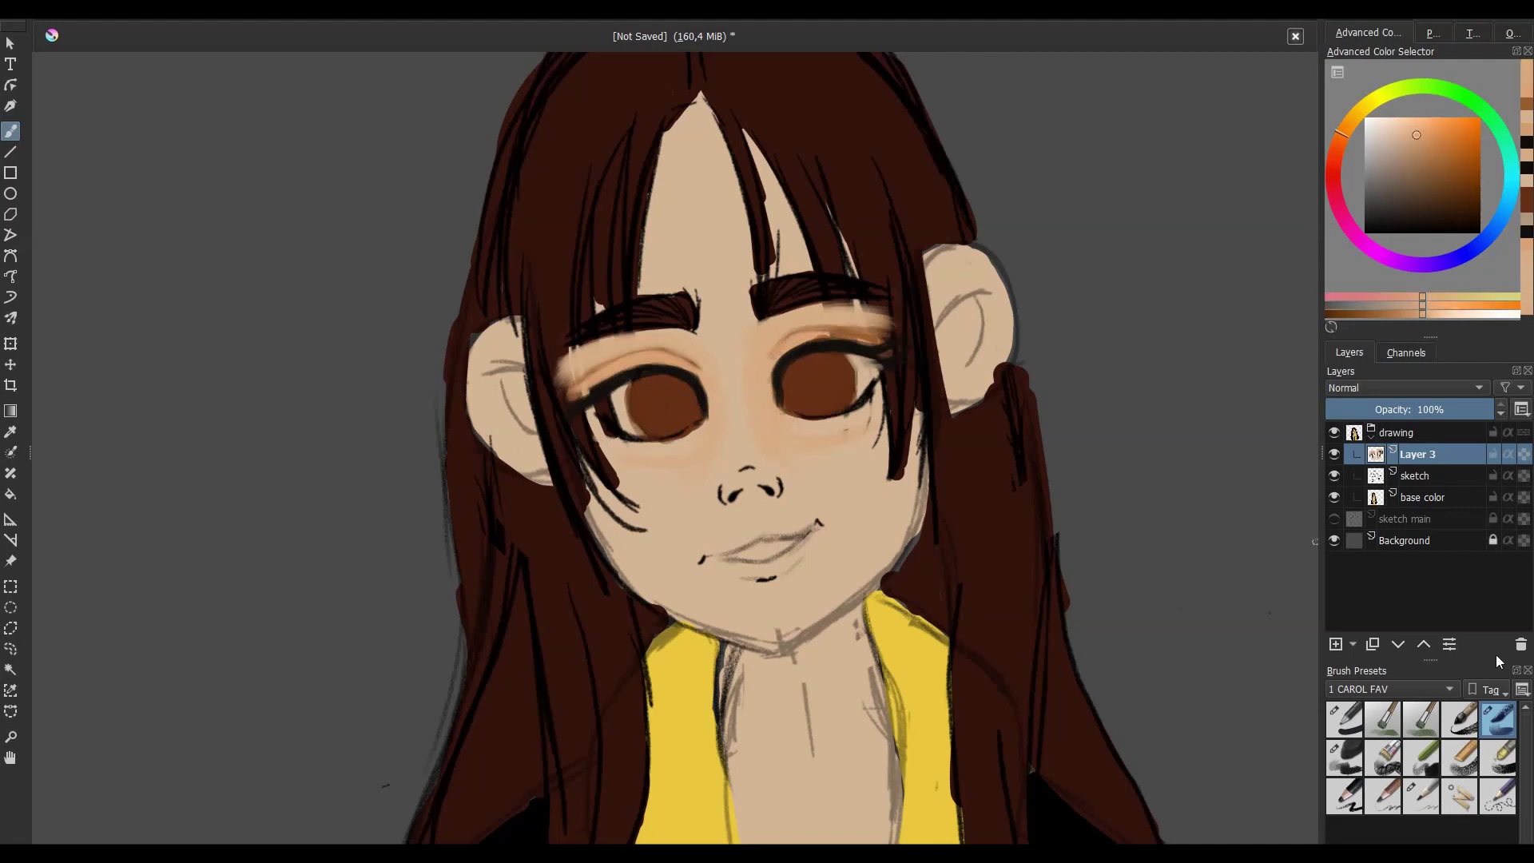
- Zoom in on the face and sample lighter peach tones from the eyelid and skin
{"action": "key", "text": "minus"}
{"action": "key", "text": "plus"}
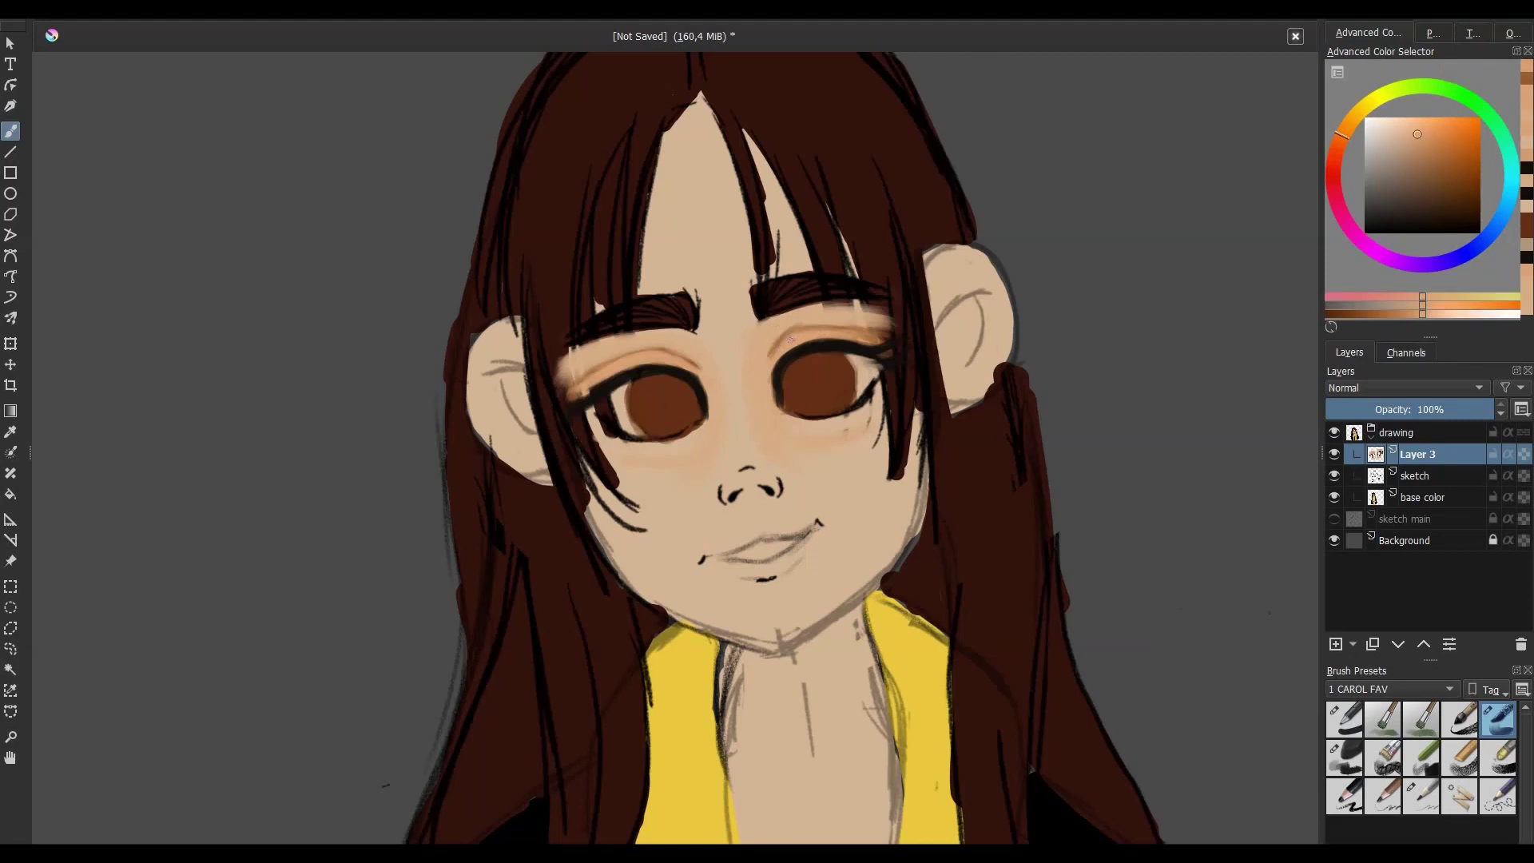
{"action": "left_click", "coordinate": [621, 359], "text": "ctrl"}
{"action": "key", "text": "plus"}
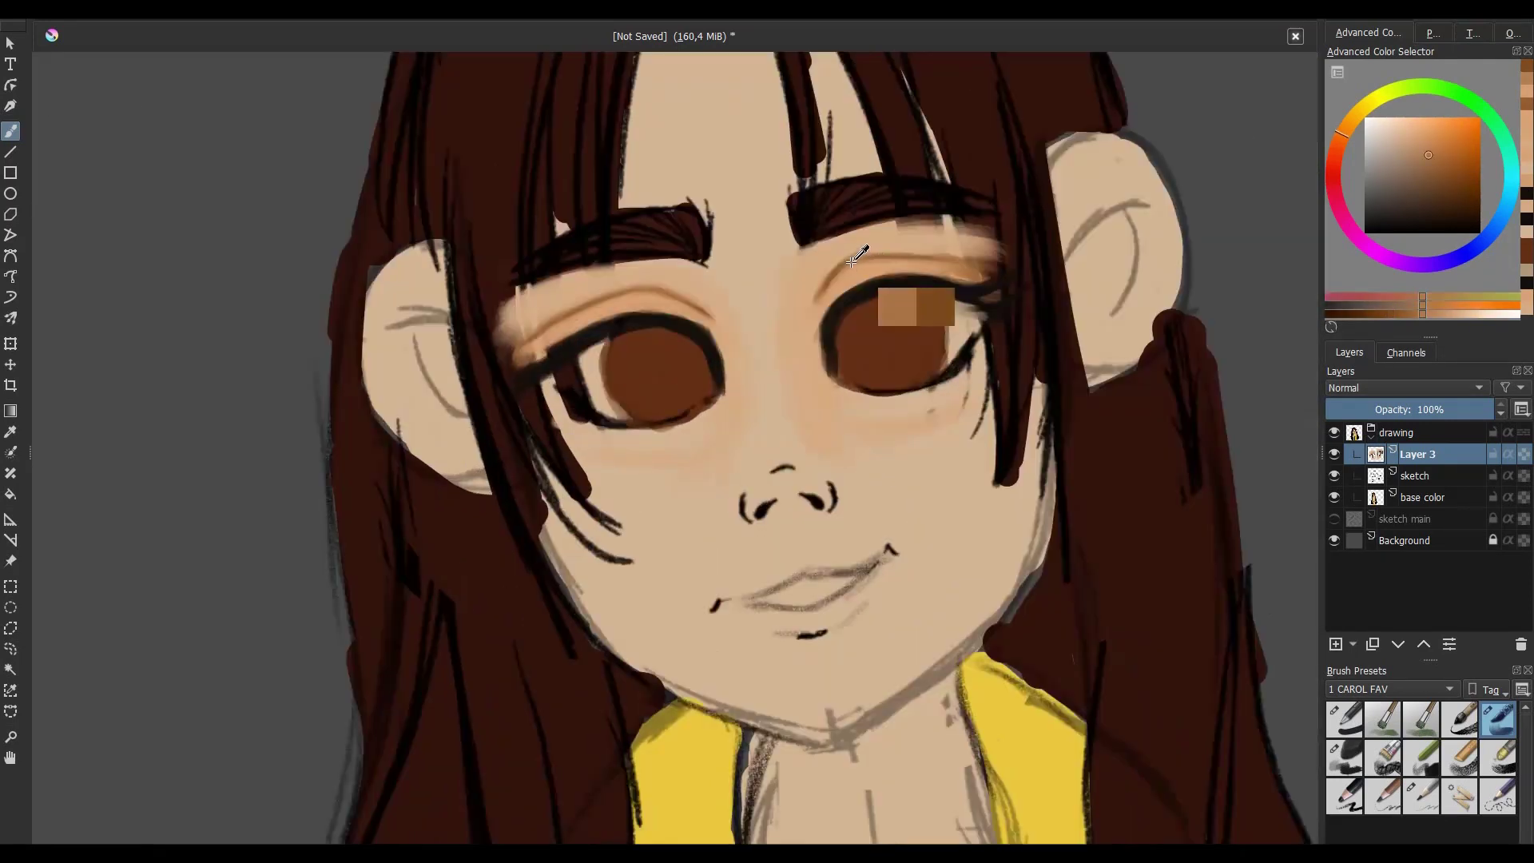
{"action": "left_click", "coordinate": [919, 307], "text": "ctrl"}
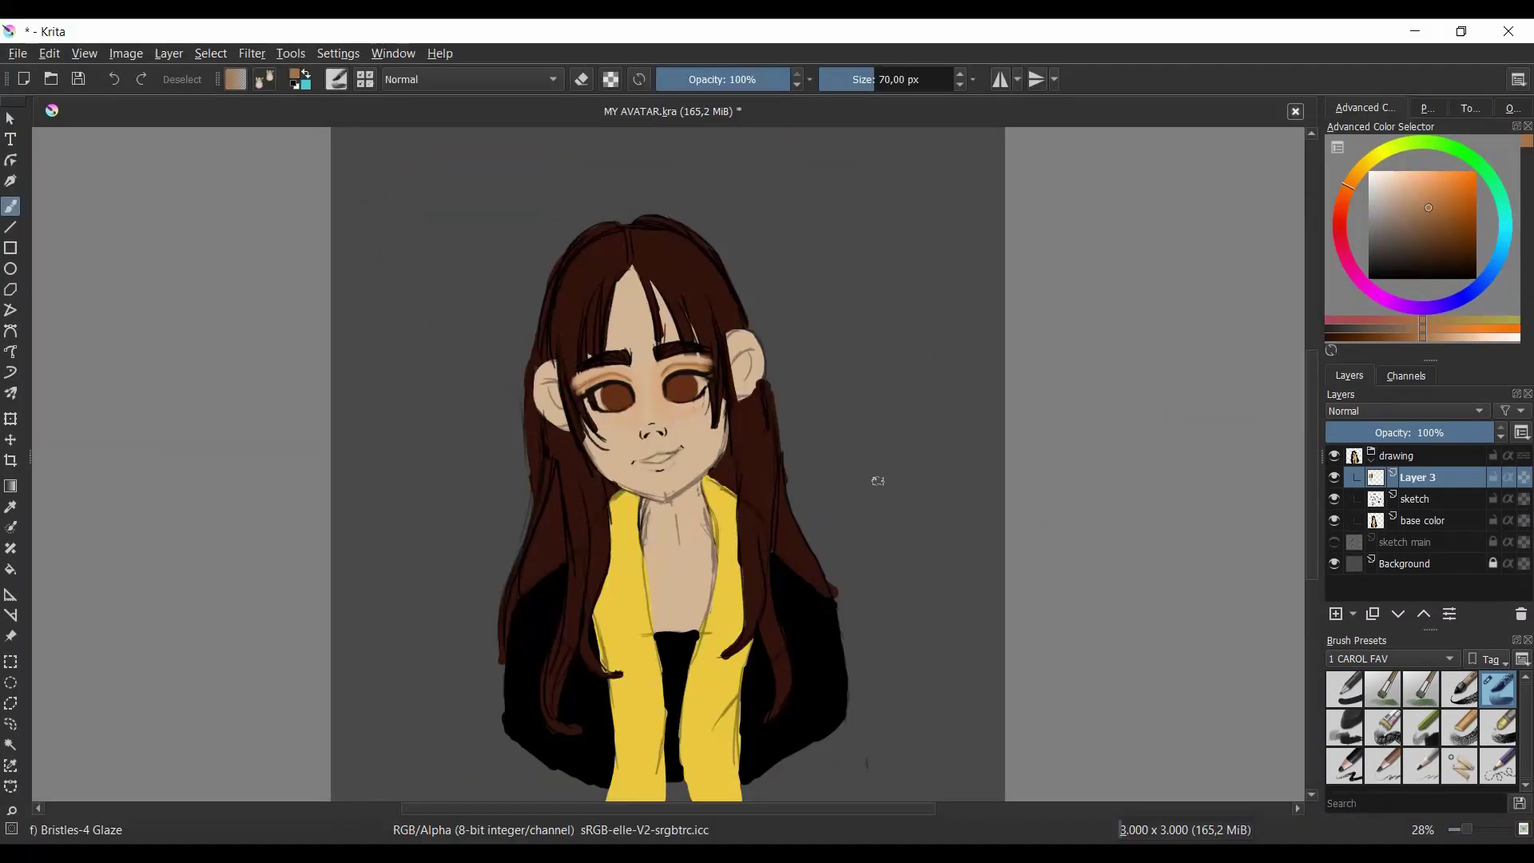
{"action": "key", "text": "Tab"}
{"action": "left_click", "coordinate": [664, 347], "text": "ctrl"}
- Try peach and orange tones, then switch to painting on the base colour layer
{"action": "key", "text": "plus"}
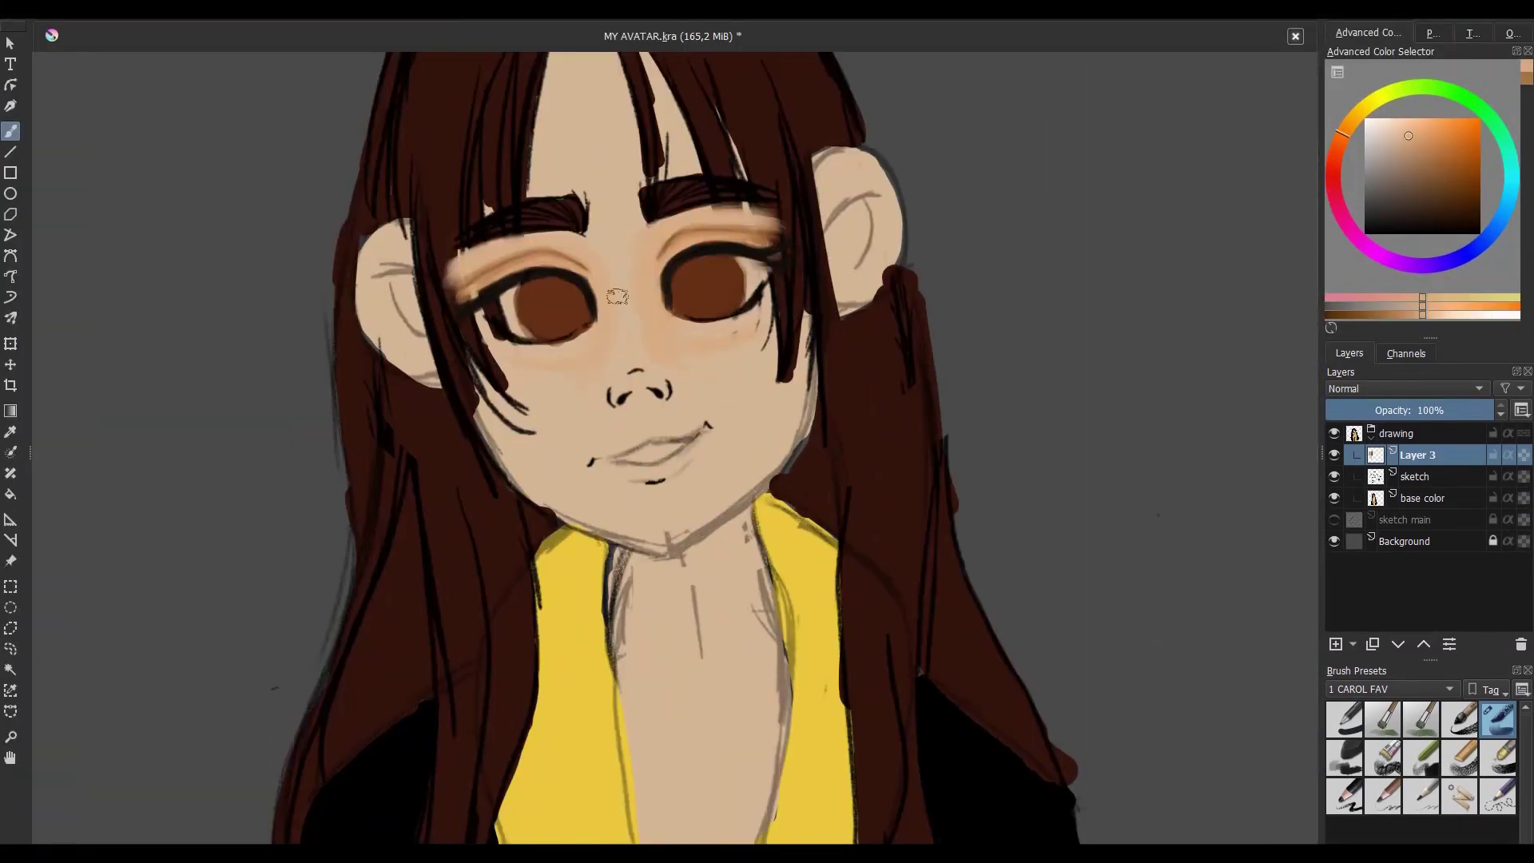
{"action": "left_click", "coordinate": [606, 238], "text": "ctrl"}
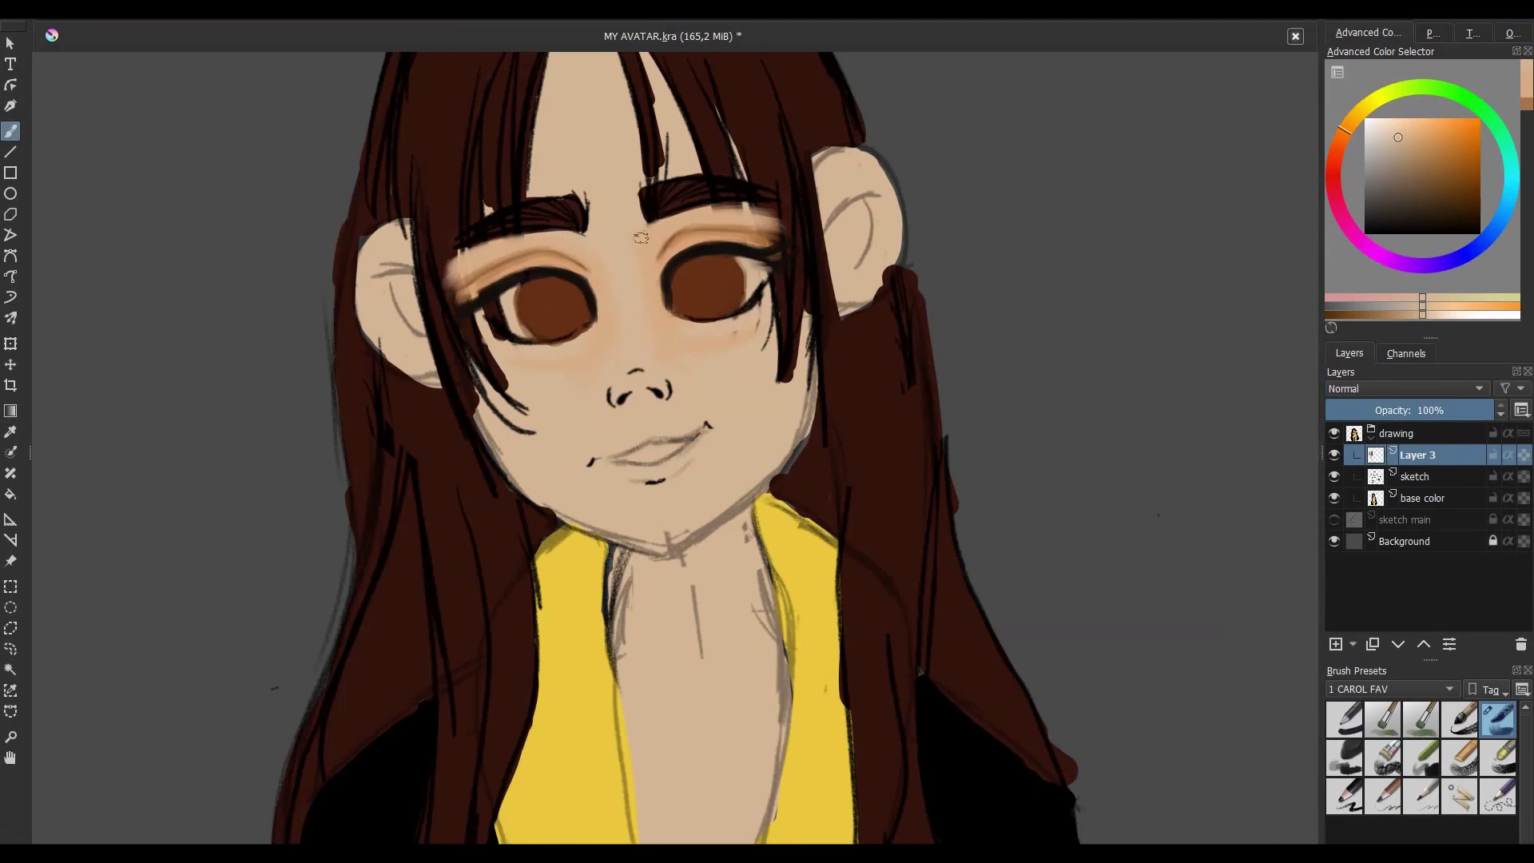
{"action": "left_click", "coordinate": [655, 349], "text": "ctrl"}
{"action": "left_click", "coordinate": [620, 281], "text": "ctrl"}
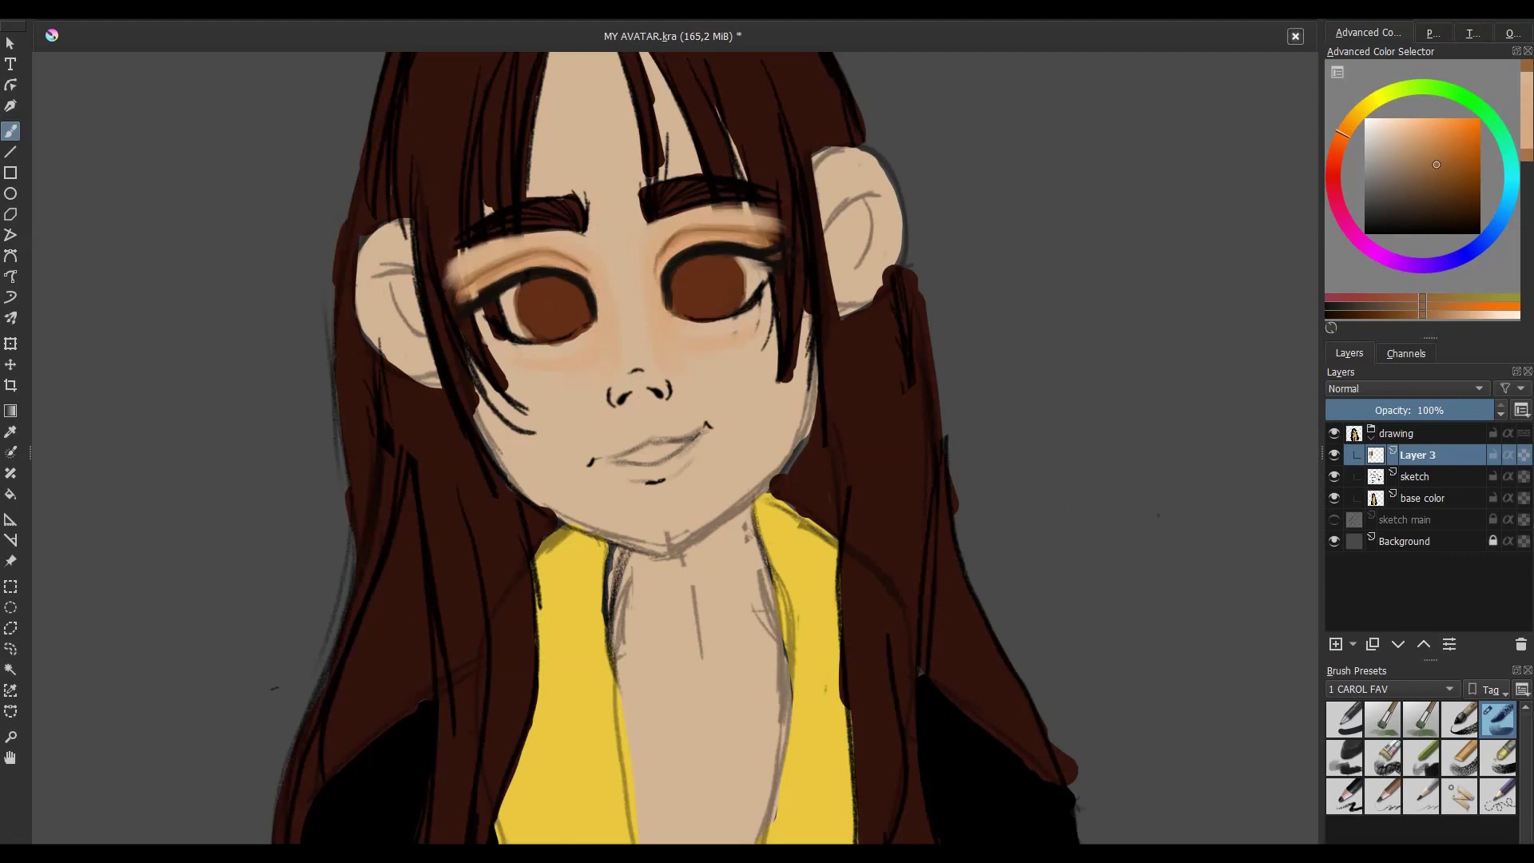
{"action": "left_click", "coordinate": [1406, 496]}
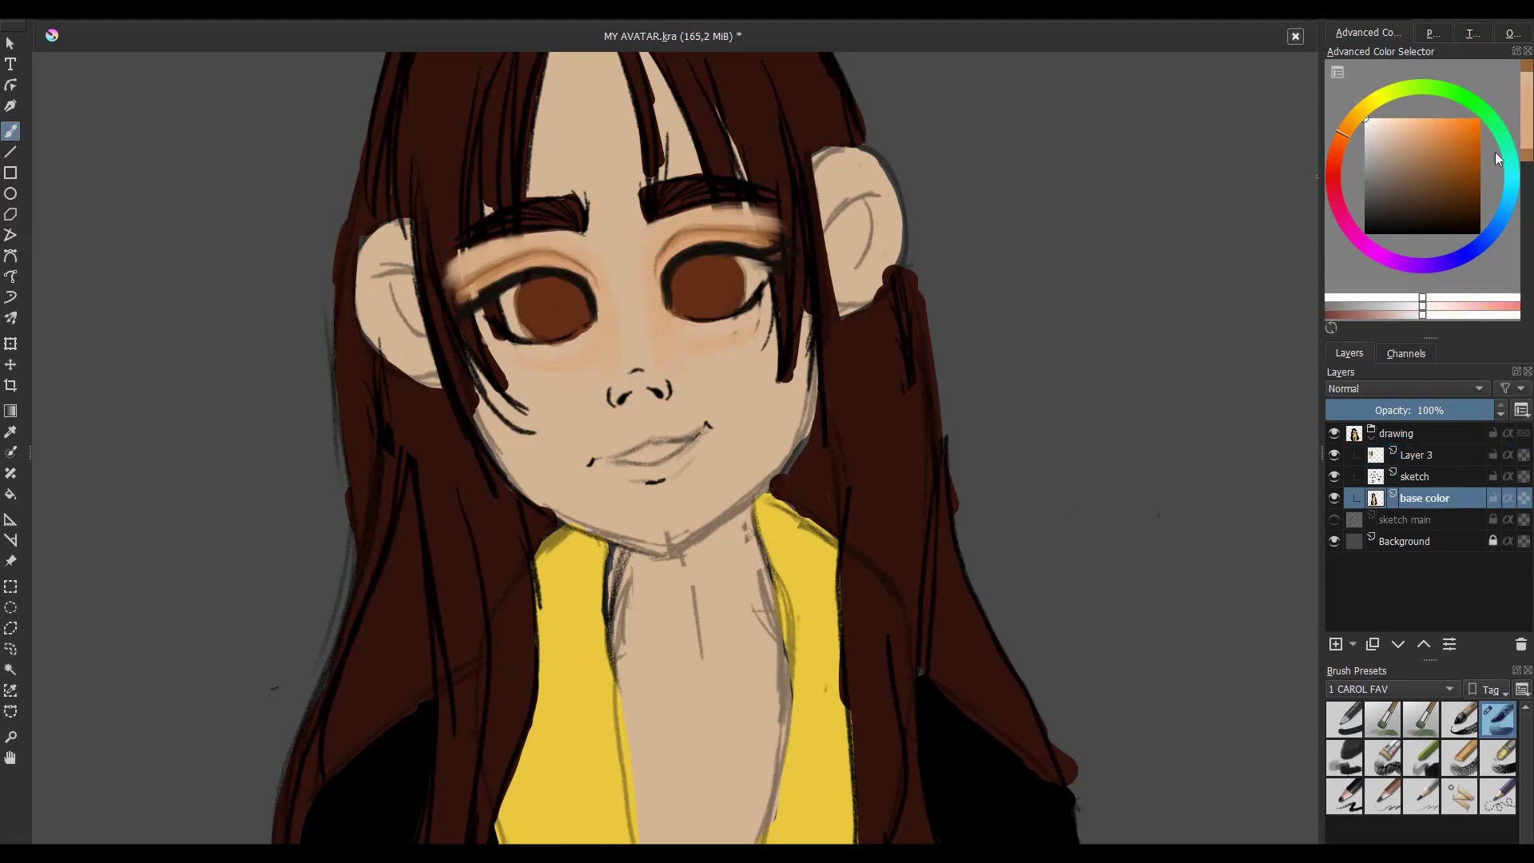
- Paint pale whites into the left side of the eyes, undoing a misplaced iris stroke
{"action": "left_click_drag", "start_coordinate": [690, 288], "coordinate": [749, 289]}
{"action": "key", "text": "ctrl+z"}
{"action": "key", "text": "Page_Up"}
{"action": "key", "text": "Page_Up"}
{"action": "left_click_drag", "start_coordinate": [509, 322], "coordinate": [523, 294]}
{"action": "left_click", "coordinate": [529, 313], "text": "ctrl"}
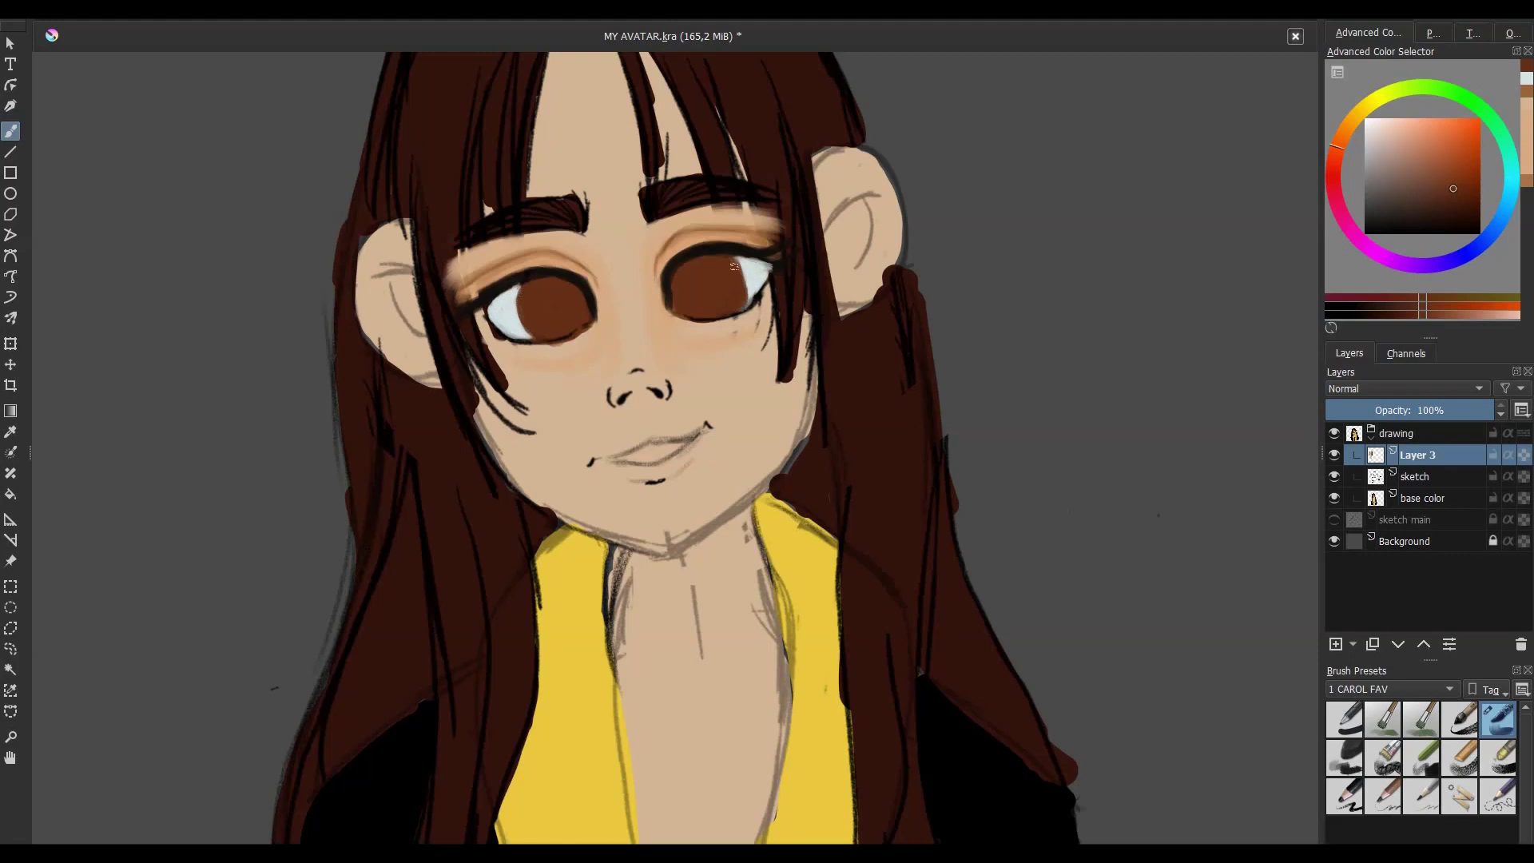
{"action": "left_click", "coordinate": [759, 282], "text": "ctrl"}
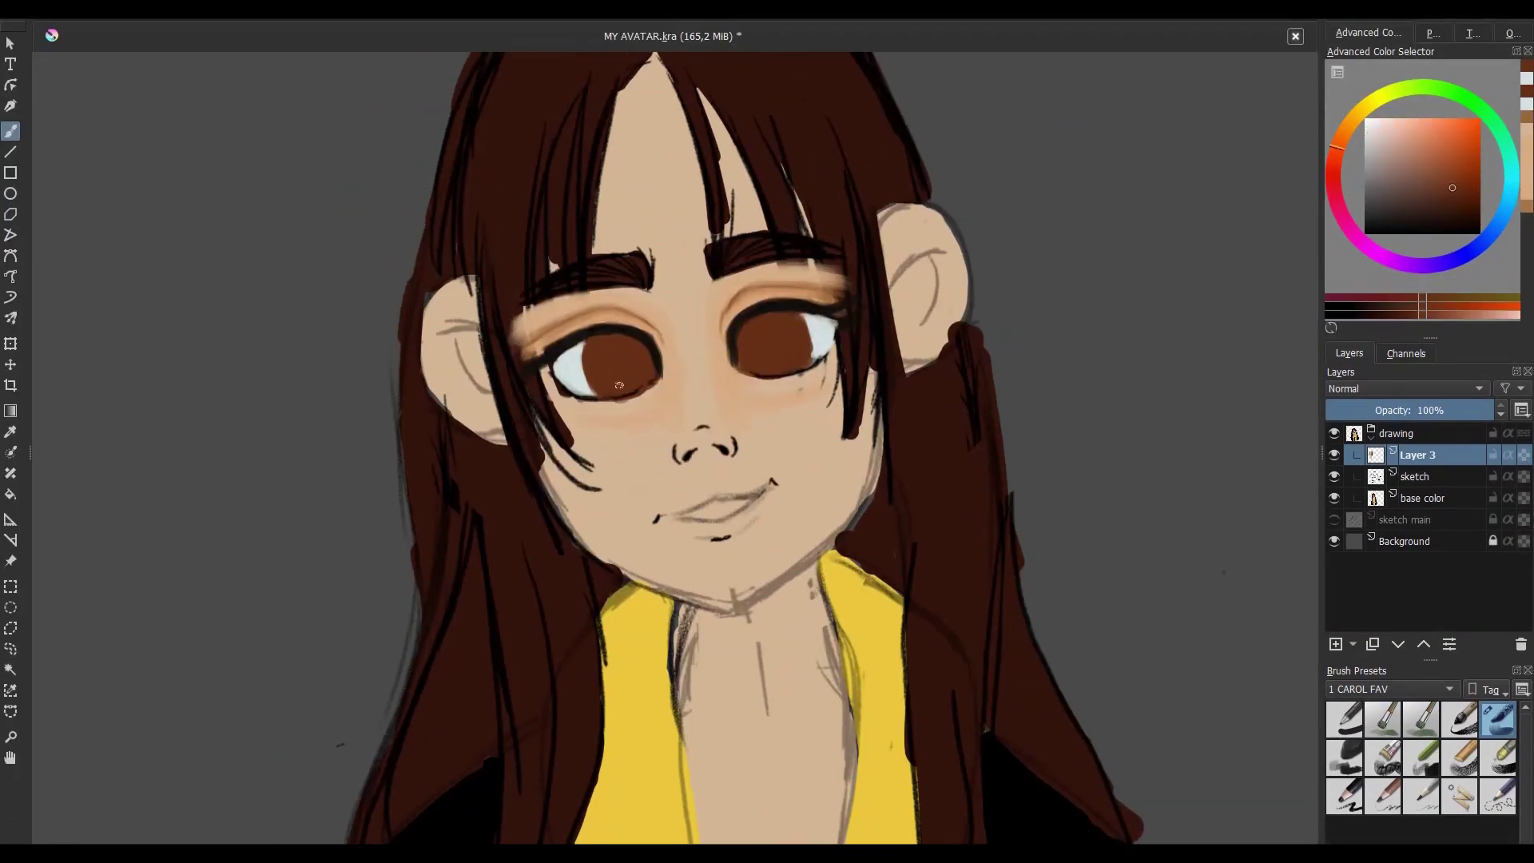
{"action": "left_click", "coordinate": [743, 369], "text": "ctrl"}
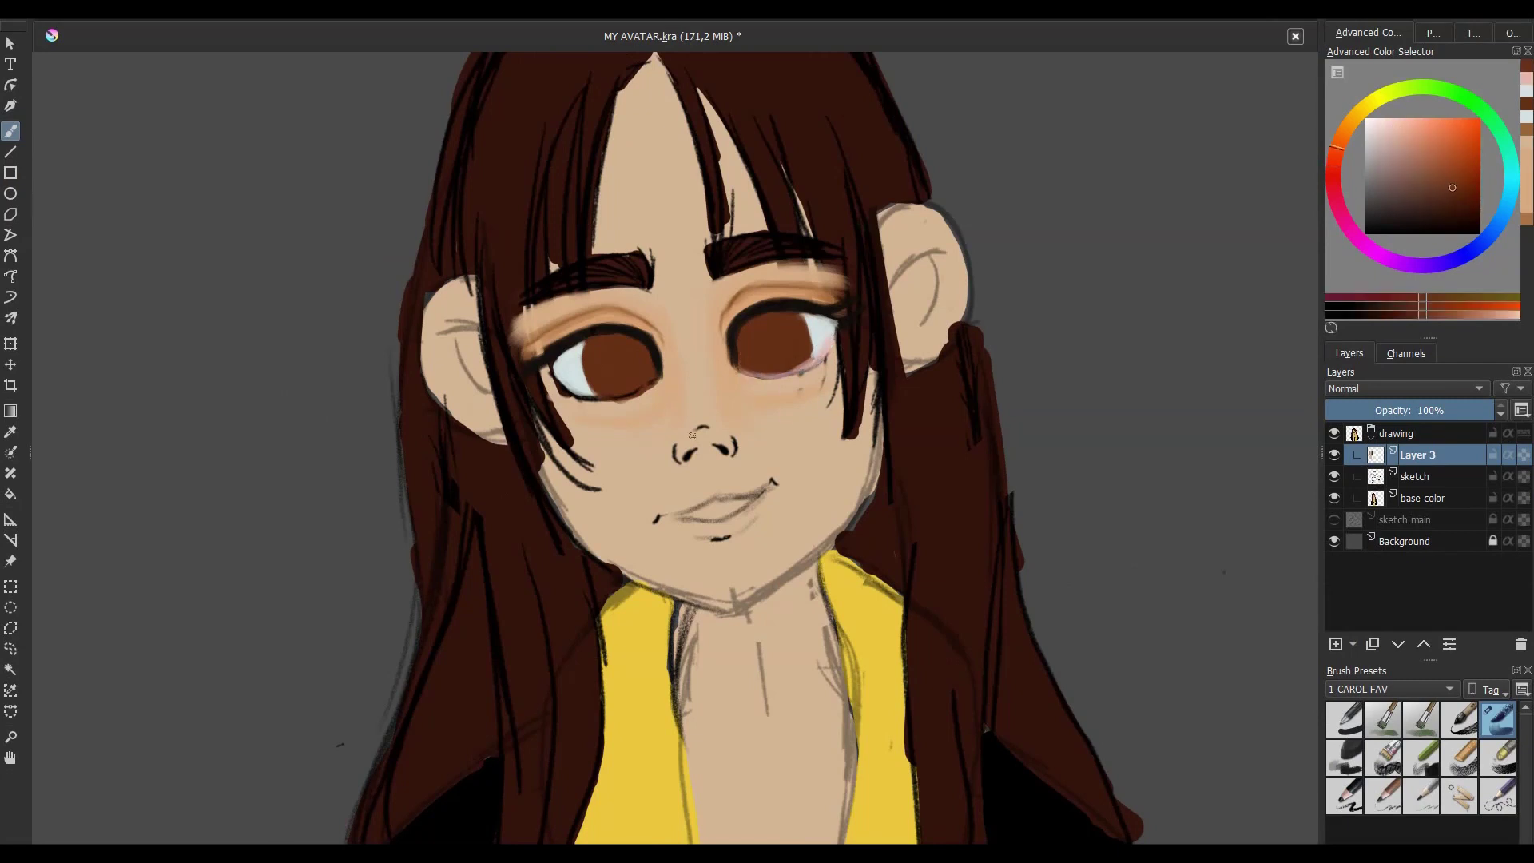
- Sample skin, orange-brown and reddish tones from around both eyes with the colour picker
{"action": "left_click", "coordinate": [562, 381], "text": "ctrl"}
{"action": "left_click", "coordinate": [635, 386], "text": "ctrl"}
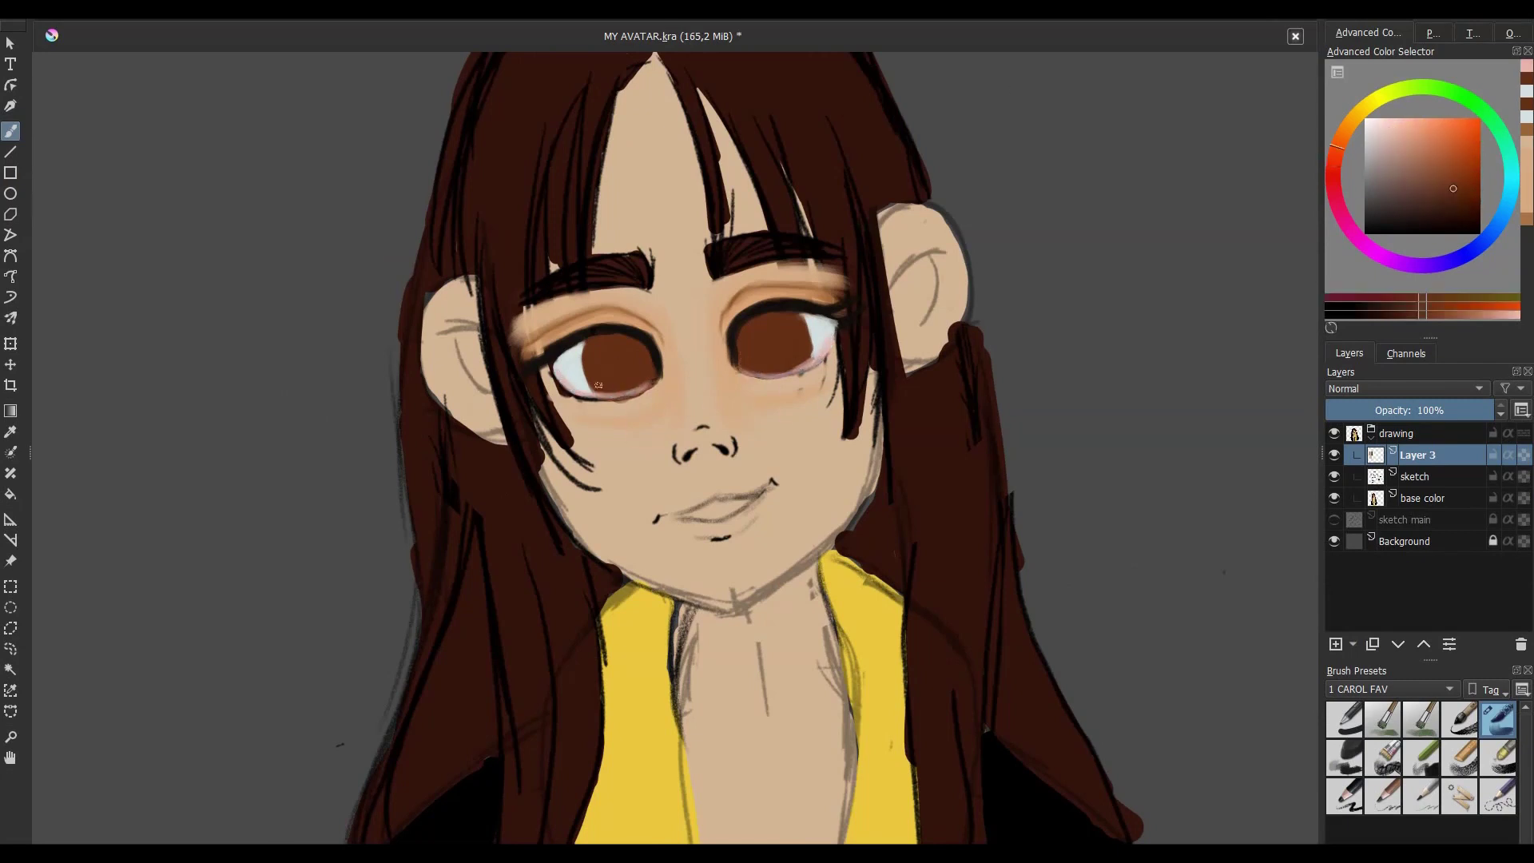
{"action": "left_click", "coordinate": [580, 401], "text": "ctrl"}
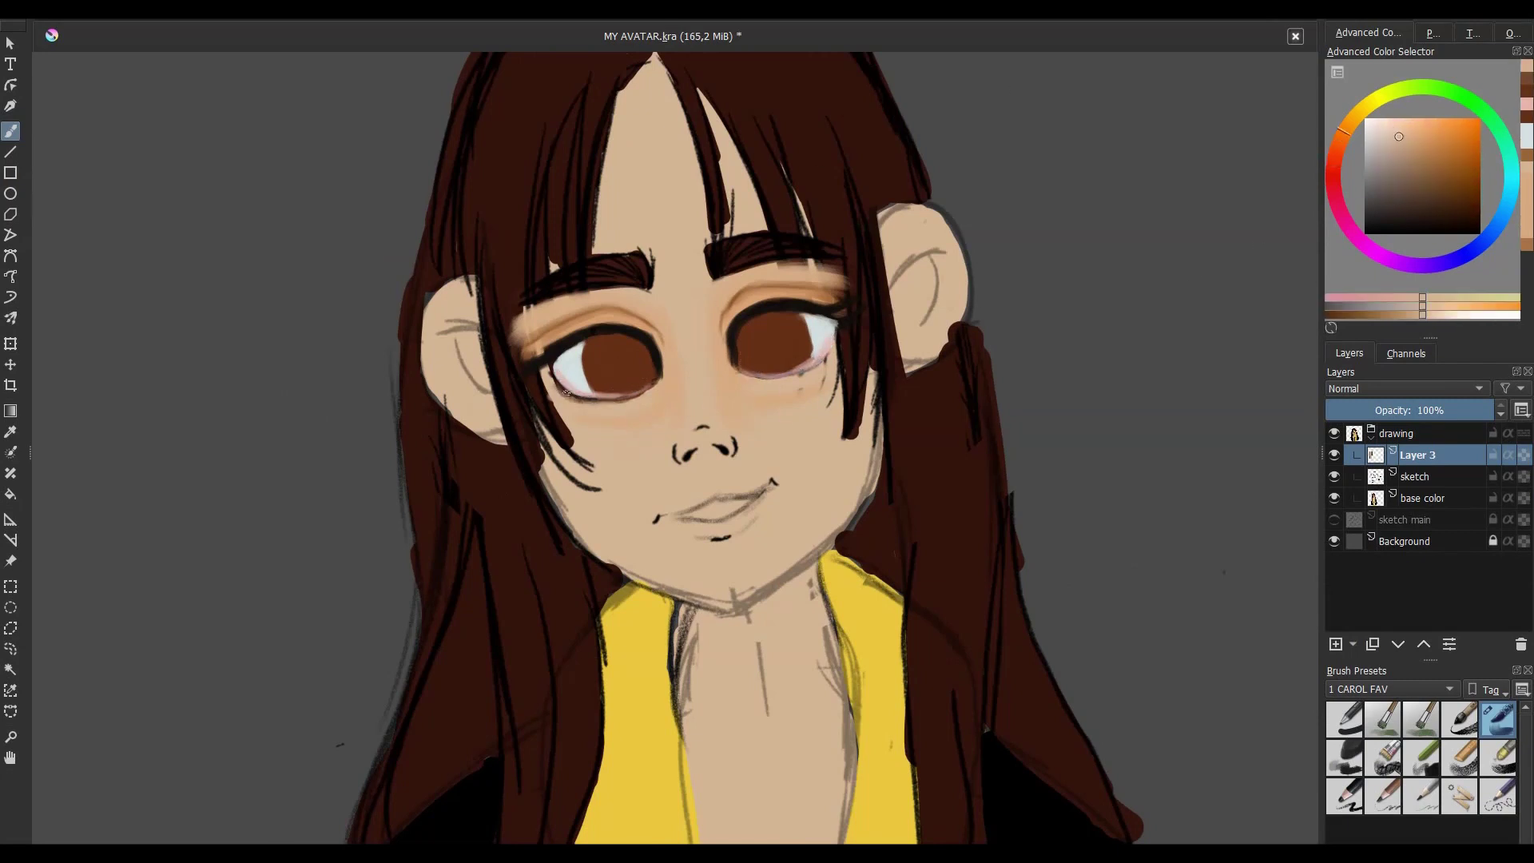
{"action": "left_click", "coordinate": [580, 391], "text": "ctrl"}
{"action": "left_click", "coordinate": [791, 368], "text": "ctrl"}
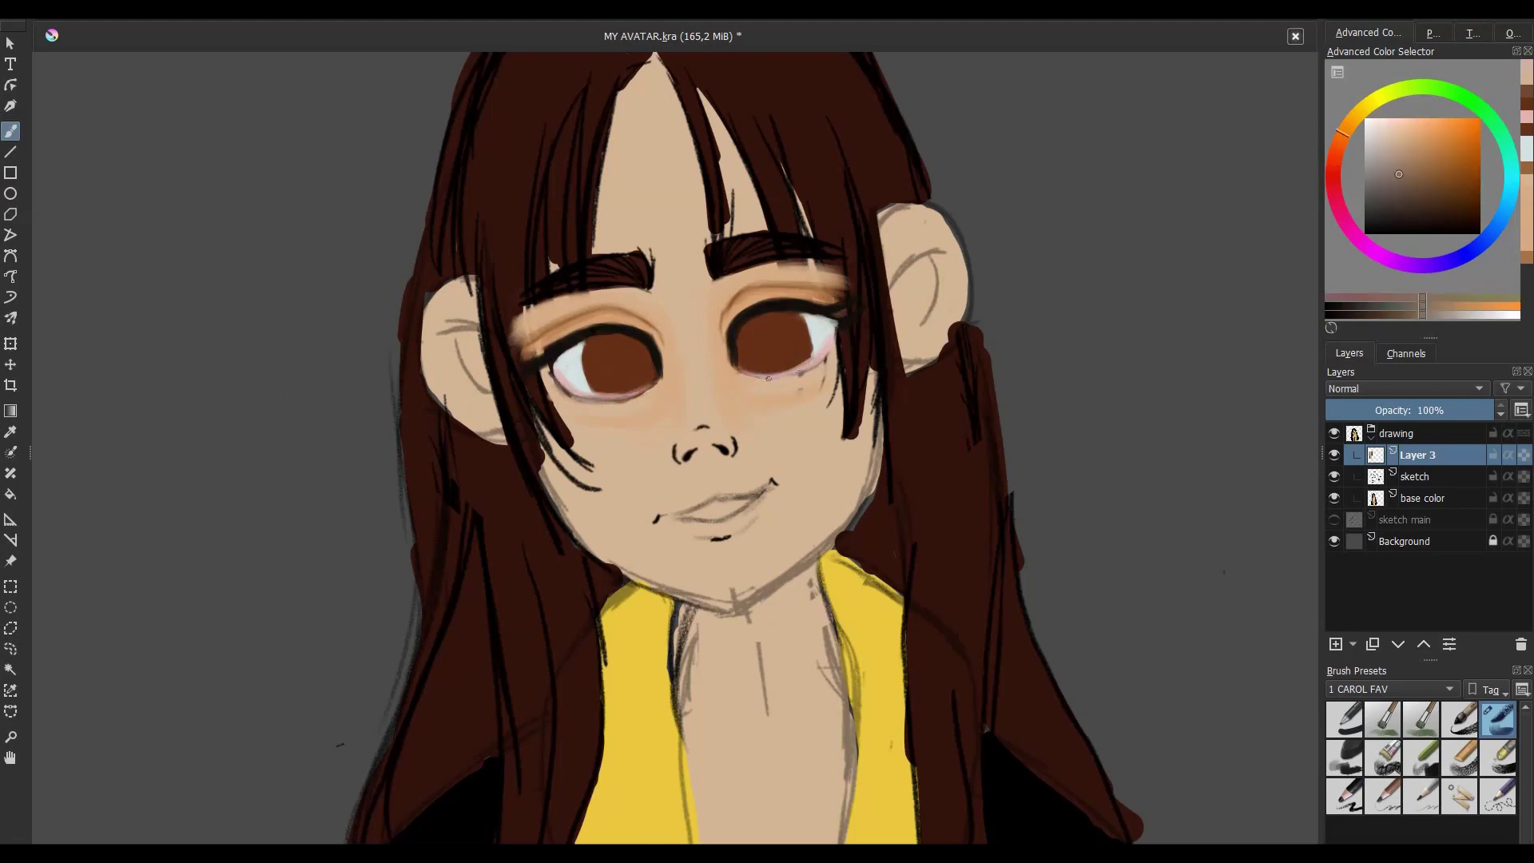
{"action": "left_click", "coordinate": [797, 372], "text": "ctrl"}
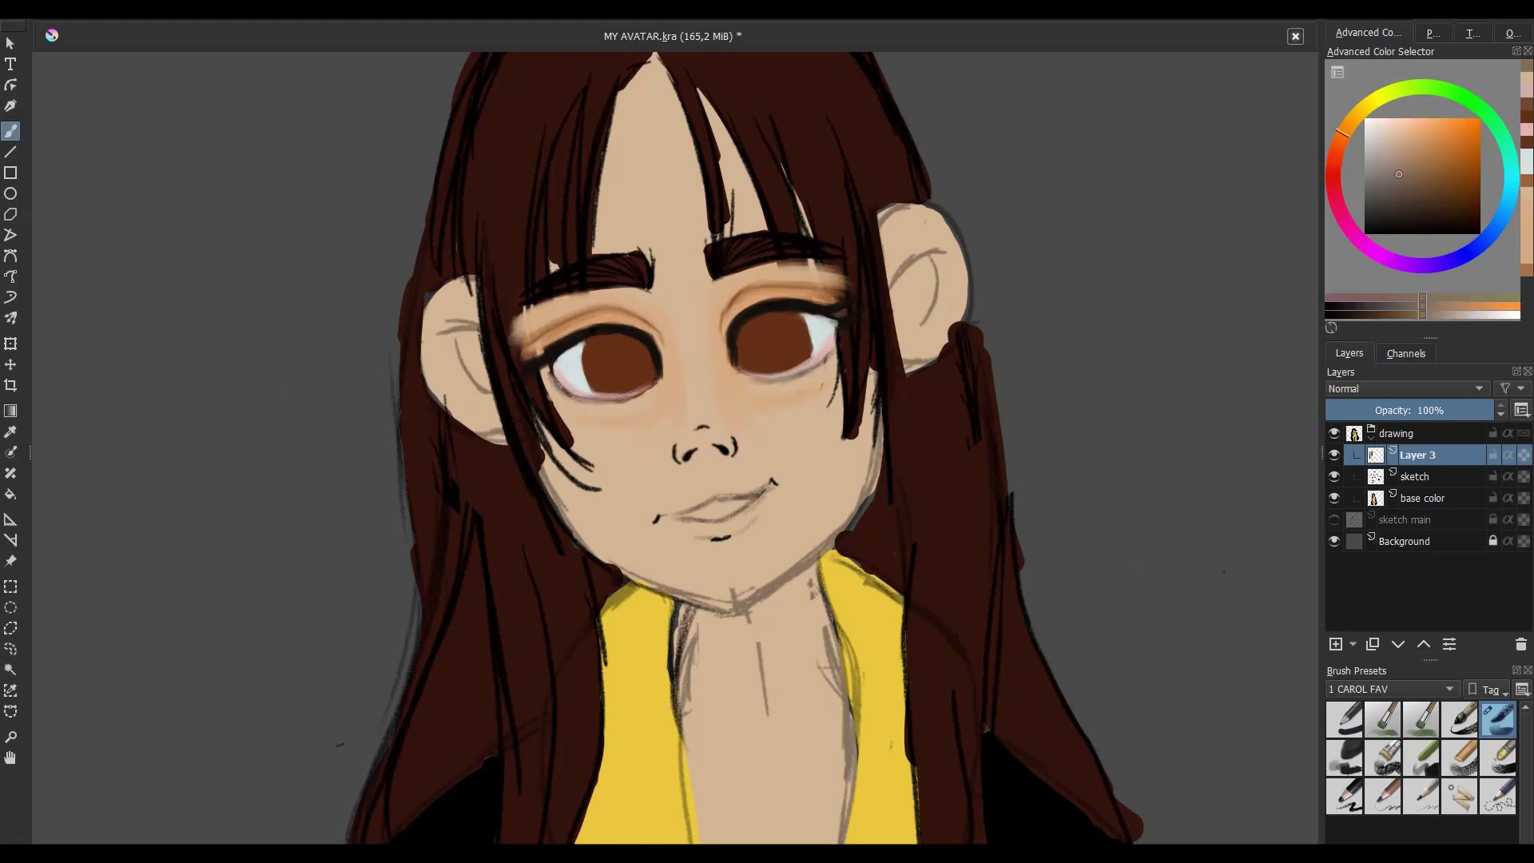
{"action": "left_click", "coordinate": [647, 394], "text": "ctrl"}
{"action": "left_click", "coordinate": [639, 385], "text": "ctrl"}
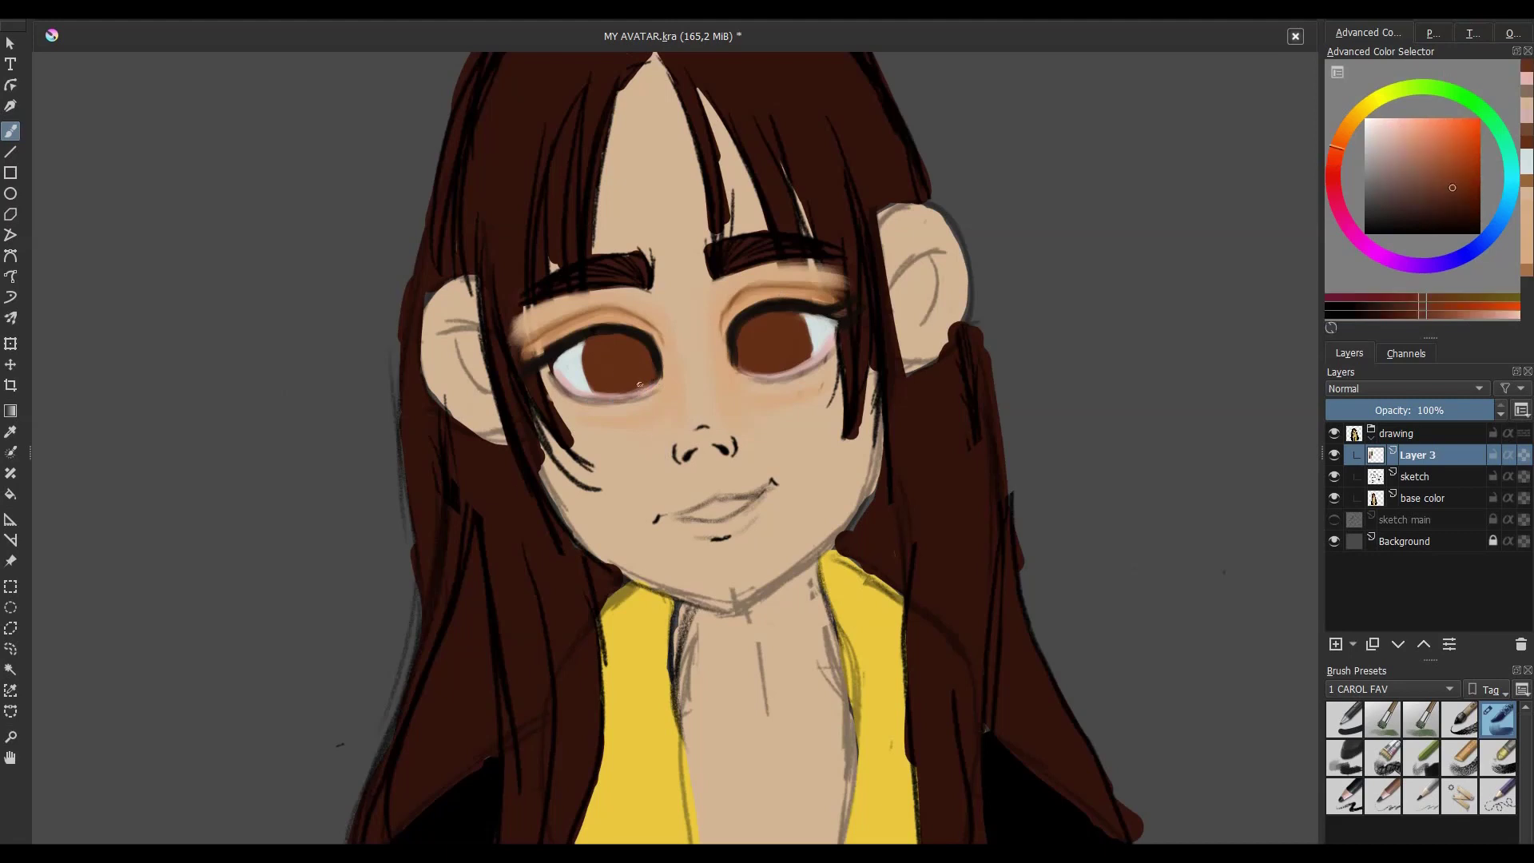
{"action": "left_click", "coordinate": [639, 389], "text": "ctrl"}
{"action": "left_click", "coordinate": [612, 391], "text": "ctrl"}
{"action": "left_click", "coordinate": [554, 376], "text": "ctrl"}
- Check the face in mirrored view, choose an orange-brown and brush small touches onto both nostrils
{"action": "key", "text": "m"}
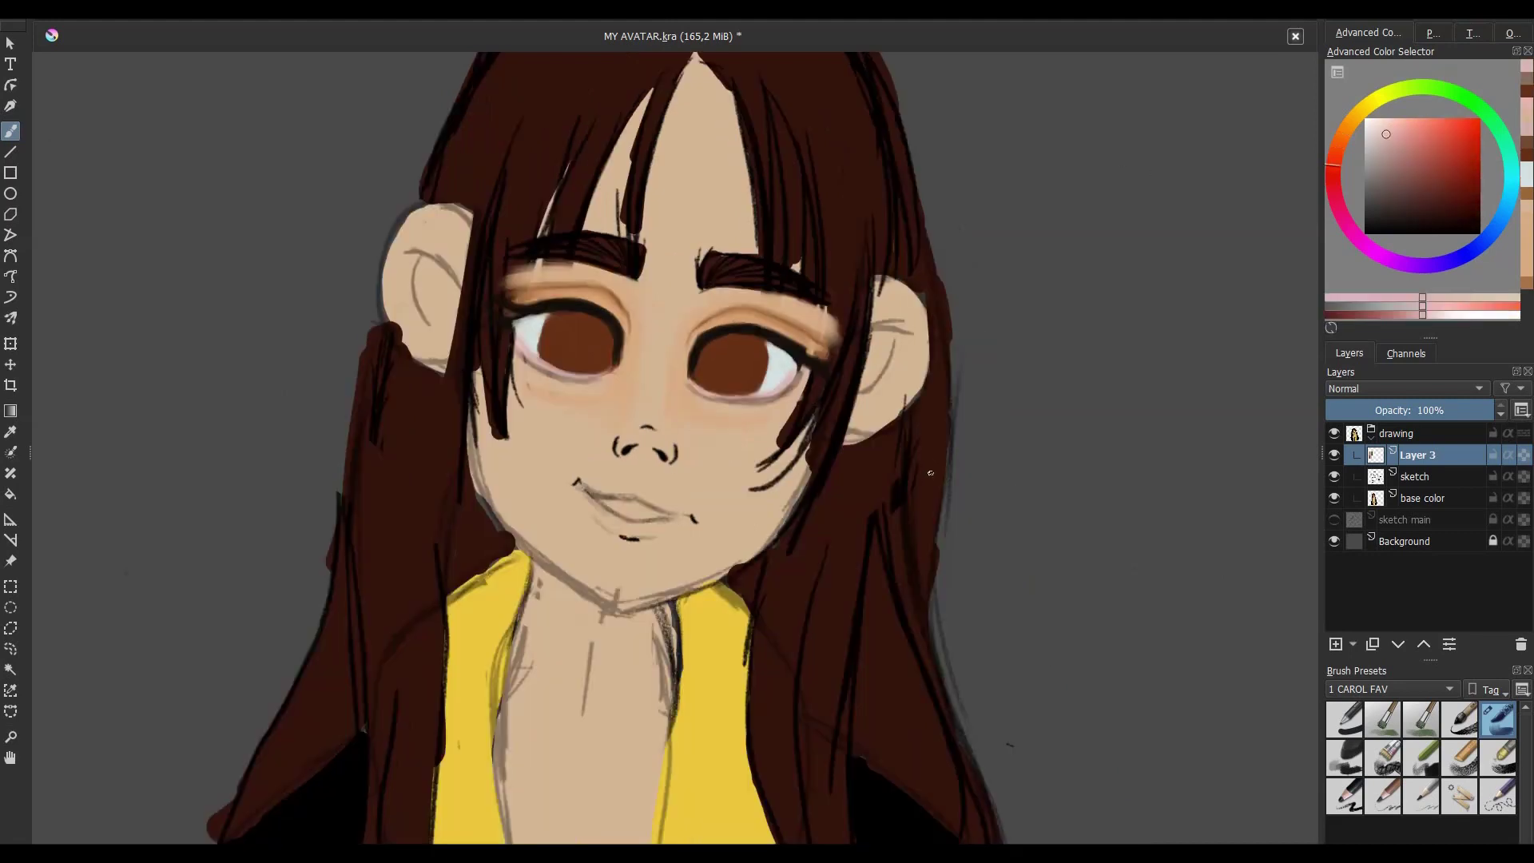
{"action": "key", "text": "m"}
{"action": "left_click", "coordinate": [595, 405], "text": "ctrl"}
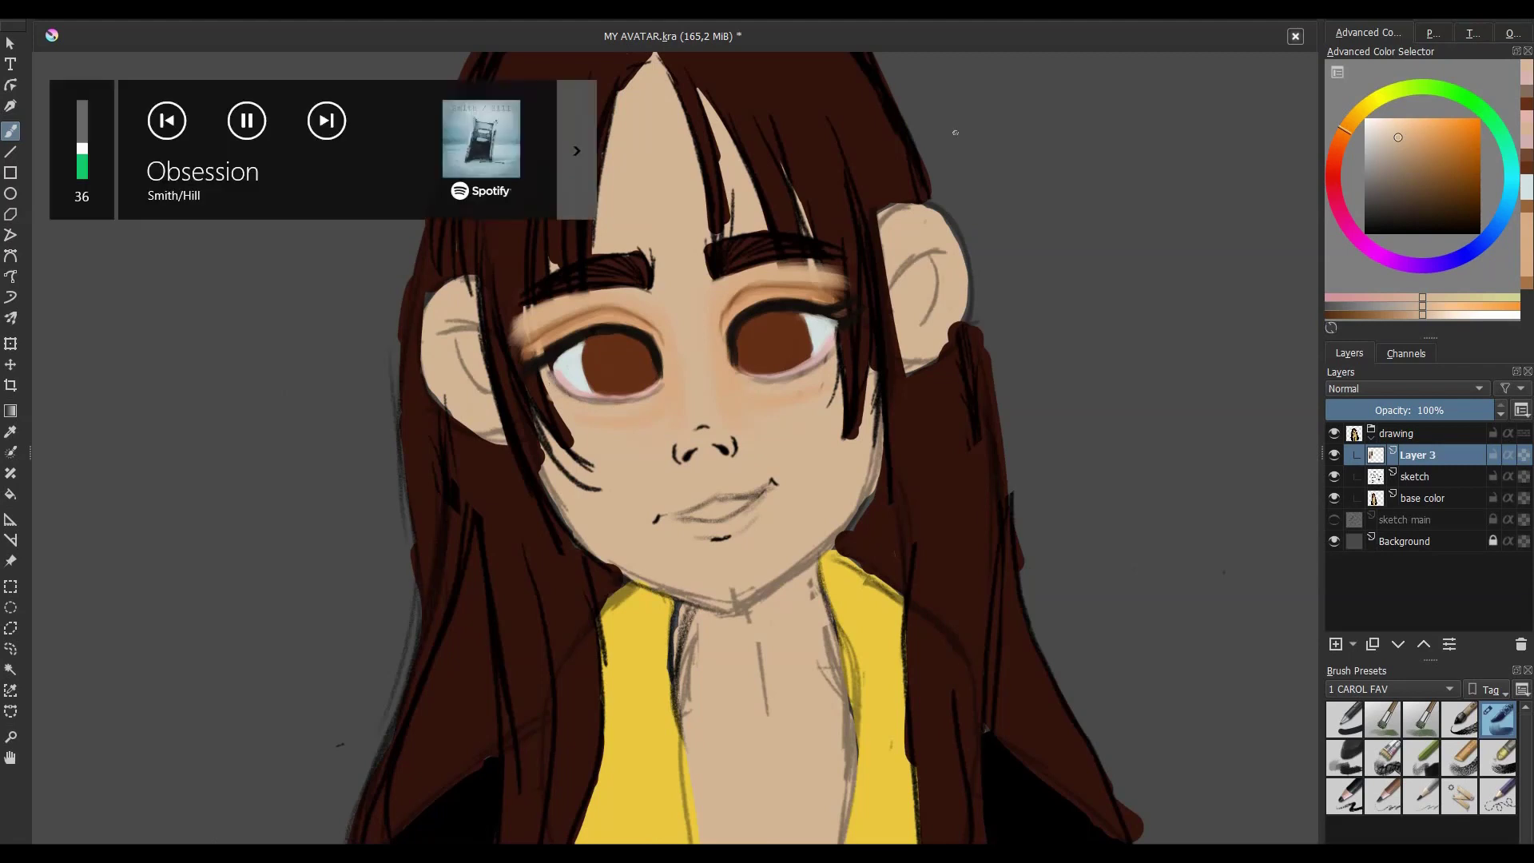
{"action": "left_click", "coordinate": [595, 331], "text": "ctrl"}
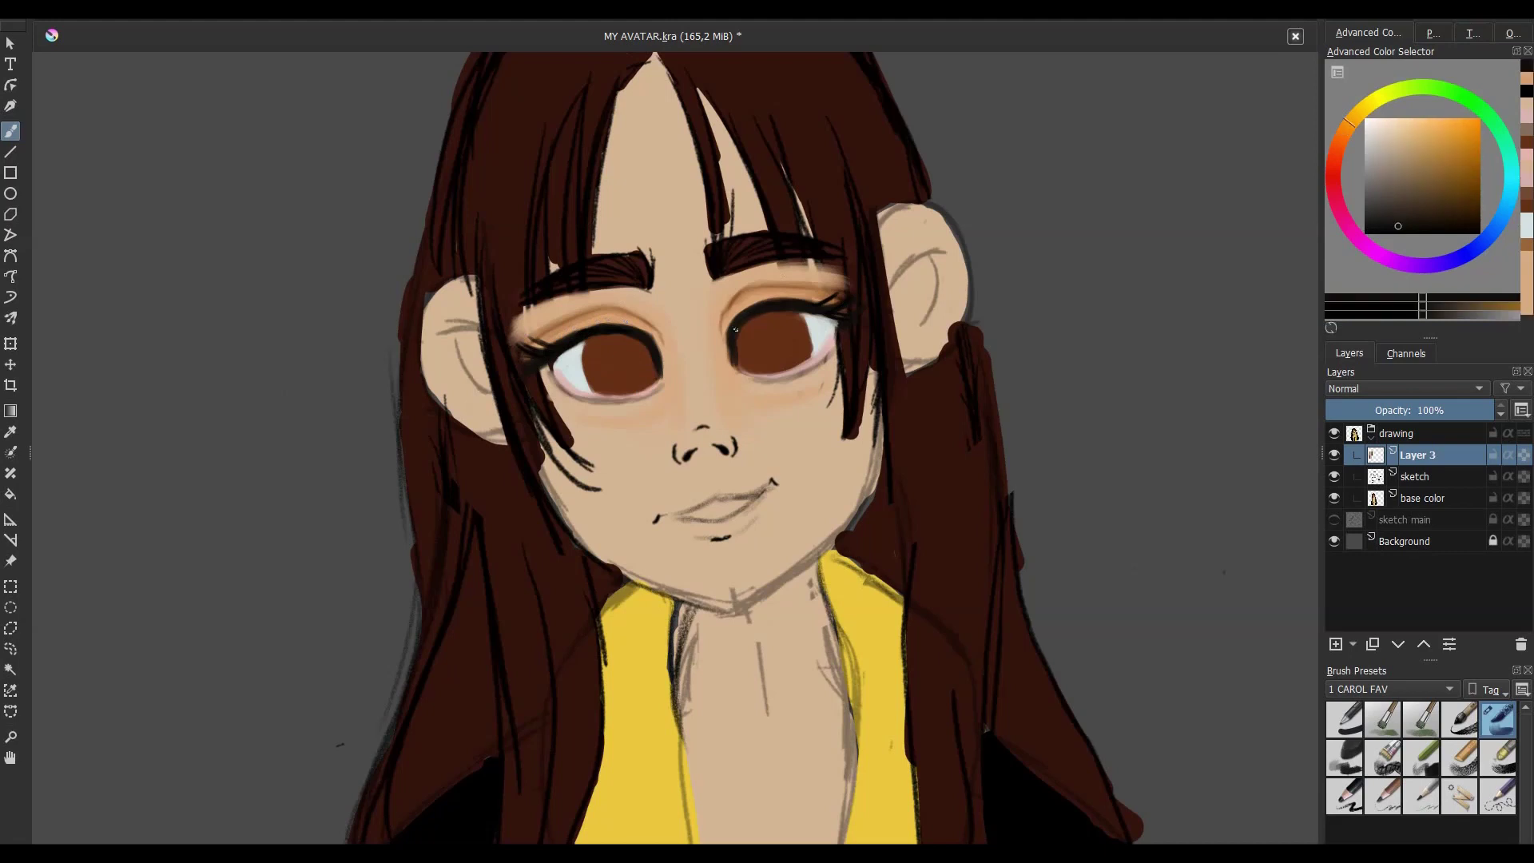
{"action": "left_click", "coordinate": [792, 314], "text": "ctrl"}
{"action": "left_click", "coordinate": [799, 351], "text": "ctrl"}
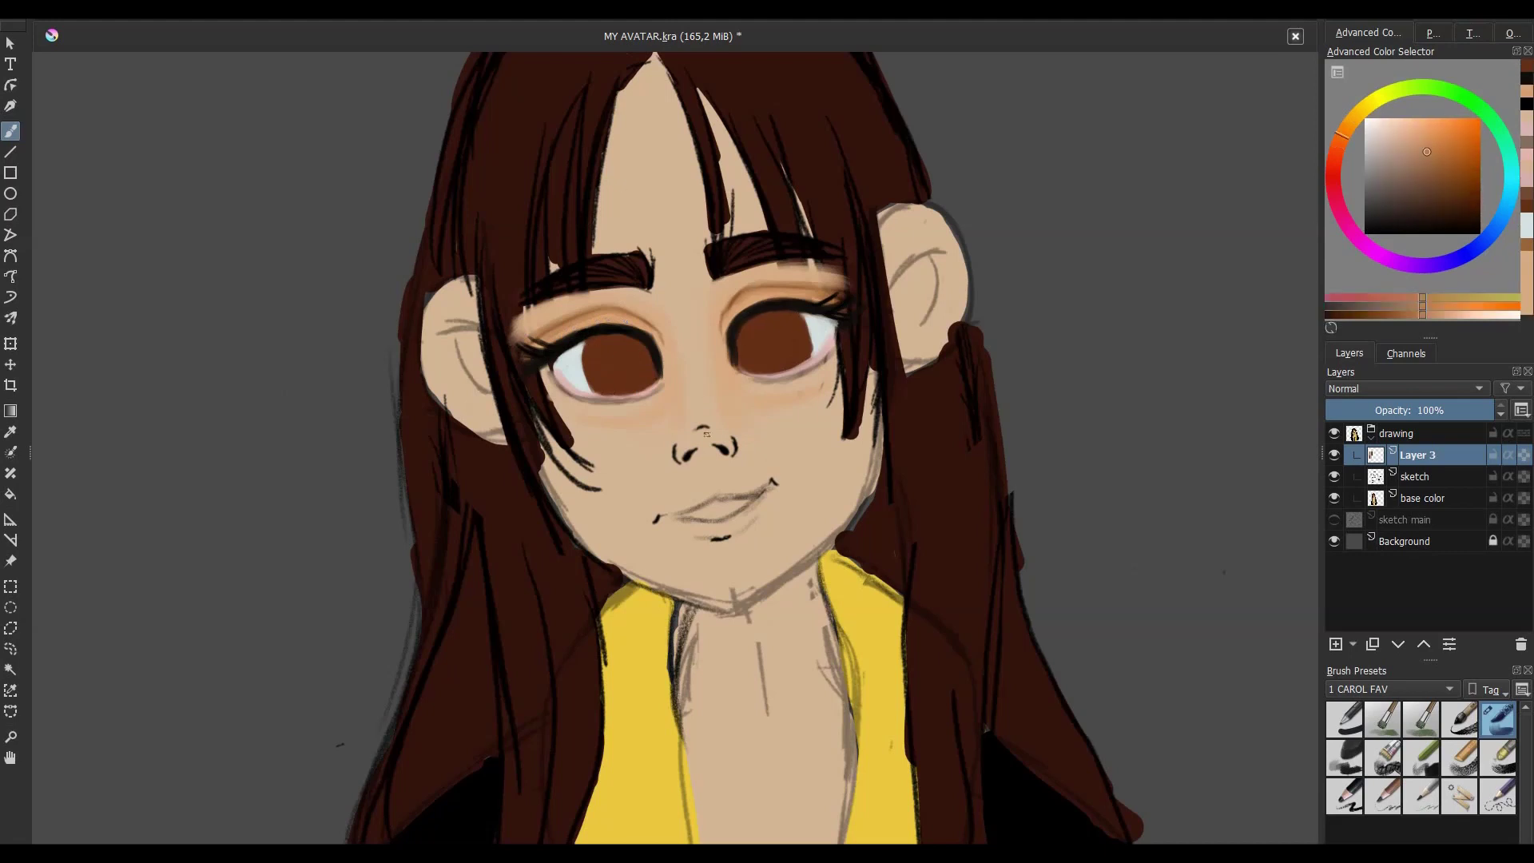
{"action": "mouse_move", "coordinate": [732, 440]}
{"action": "left_mouse_down"}
{"action": "mouse_move", "coordinate": [679, 455]}
{"action": "mouse_move", "coordinate": [735, 452]}
{"action": "left_mouse_up"}
- Shade beneath the nose with a slightly darker tan peach
{"action": "left_click", "coordinate": [662, 438], "text": "ctrl"}
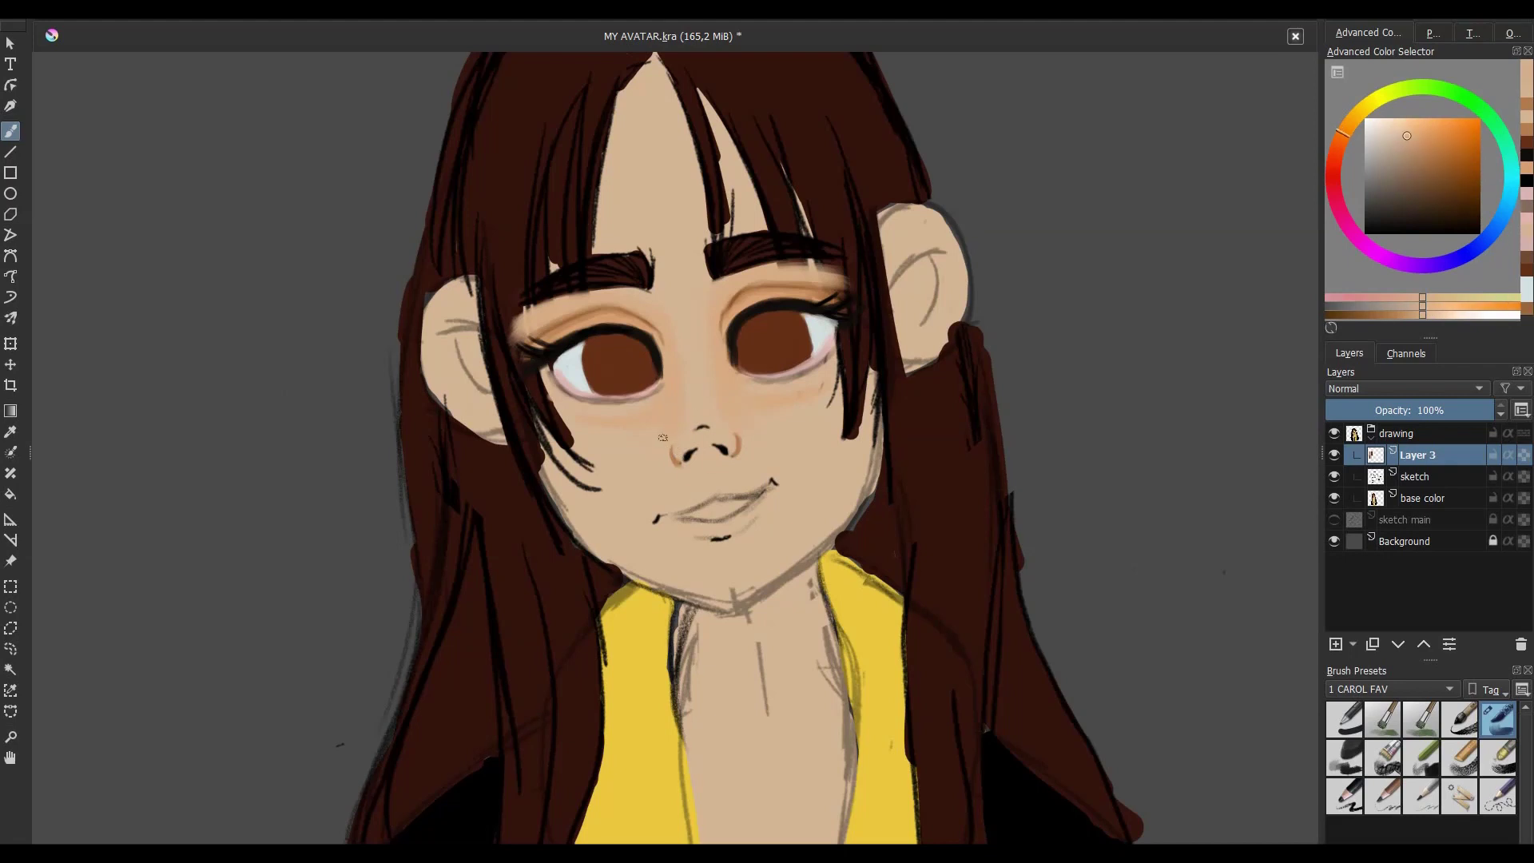
{"action": "left_click", "coordinate": [705, 445], "text": "ctrl"}
{"action": "left_click_drag", "start_coordinate": [707, 460], "coordinate": [695, 468]}
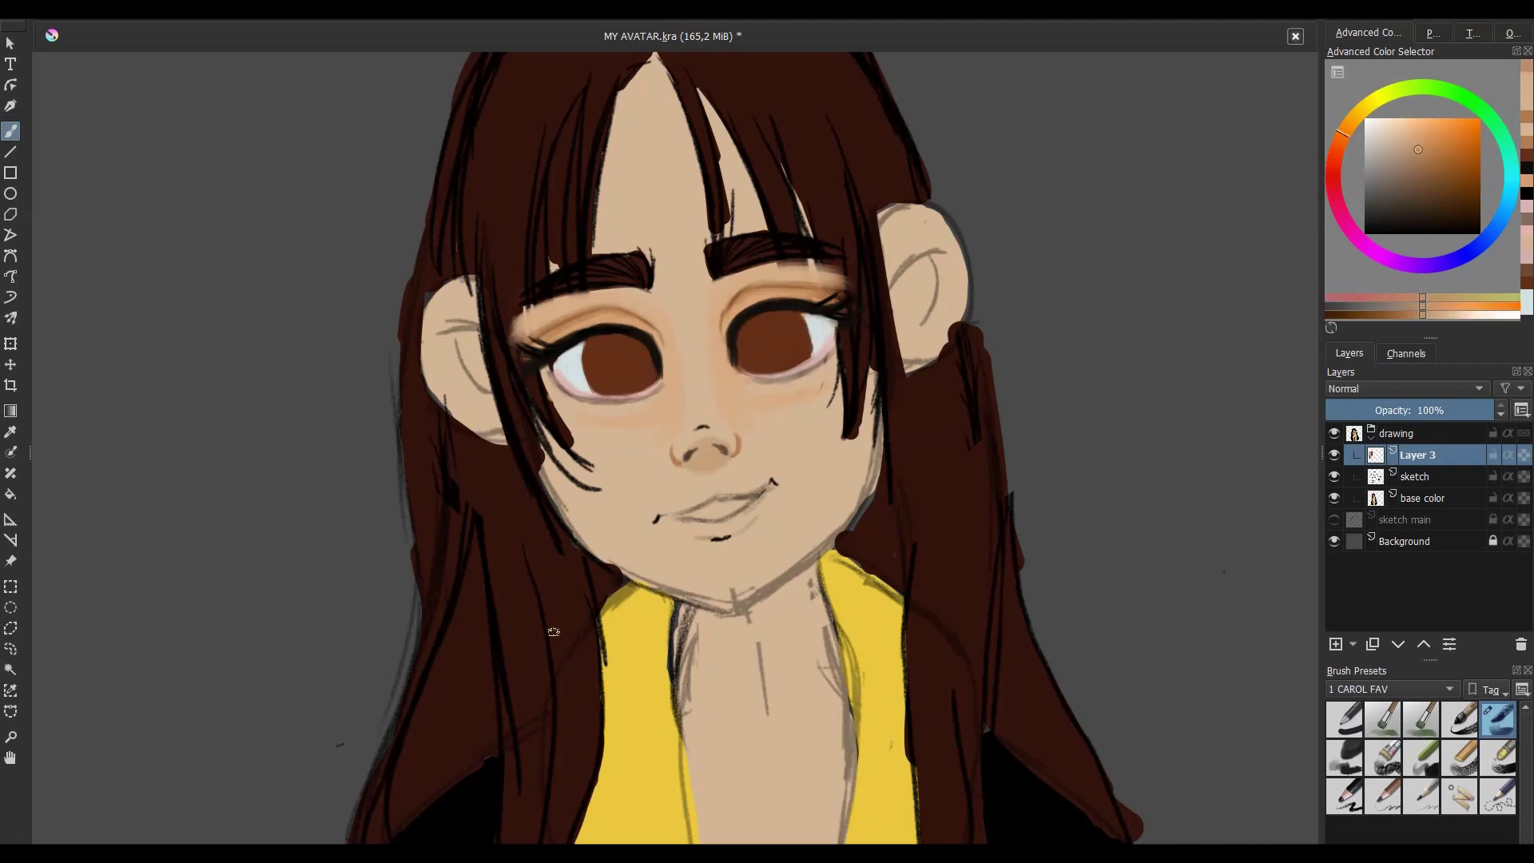
- Shift the hue to red on the colour ring and dab a blush on the nose tip
{"action": "left_click", "coordinate": [748, 489], "text": "ctrl"}
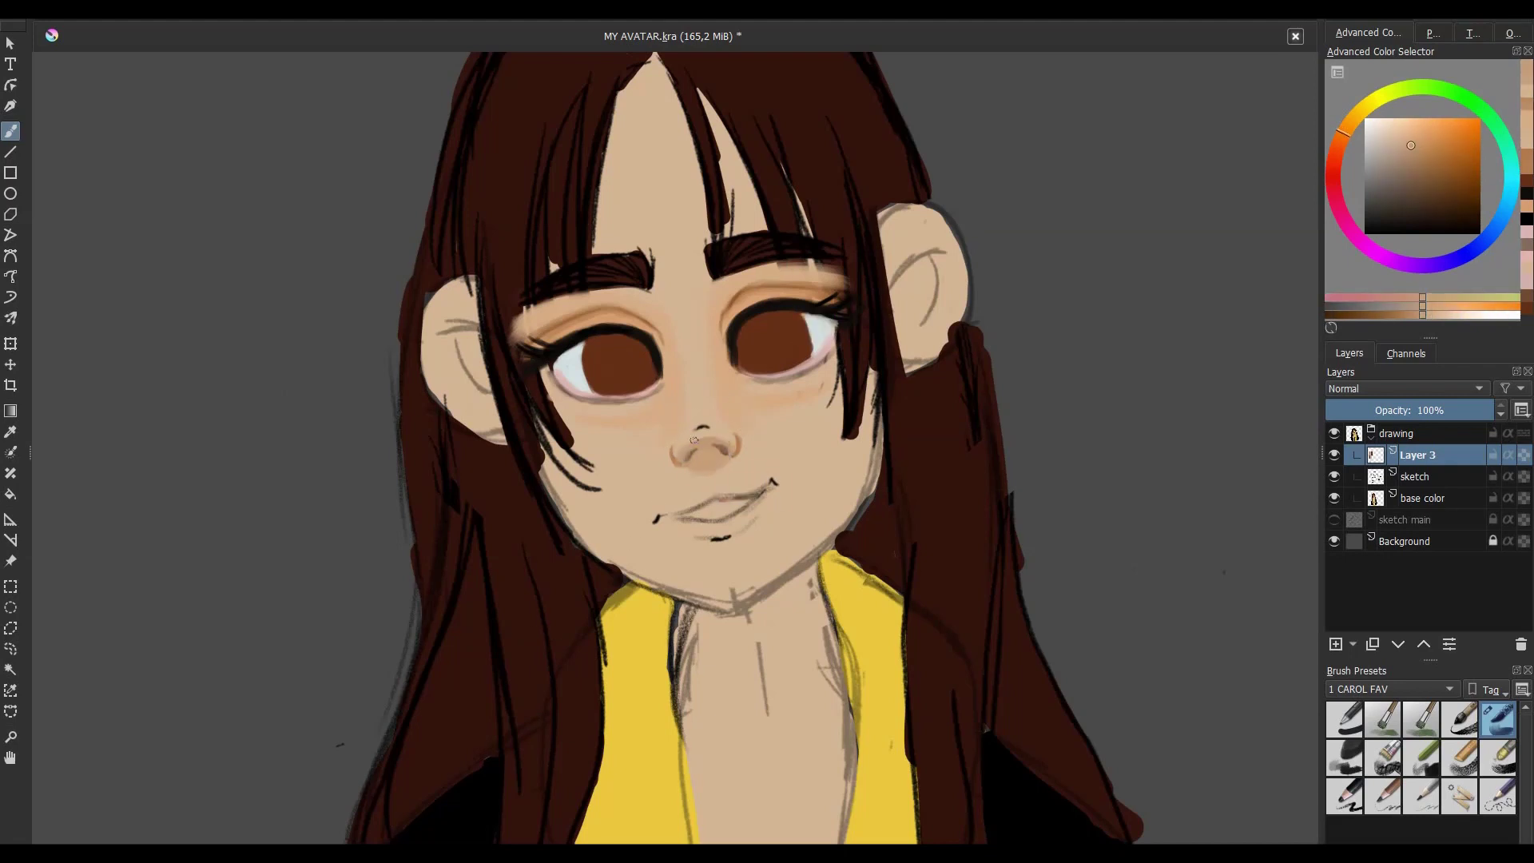
{"action": "left_click_drag", "start_coordinate": [1339, 166], "coordinate": [1333, 179]}
{"action": "left_click", "coordinate": [1442, 178]}
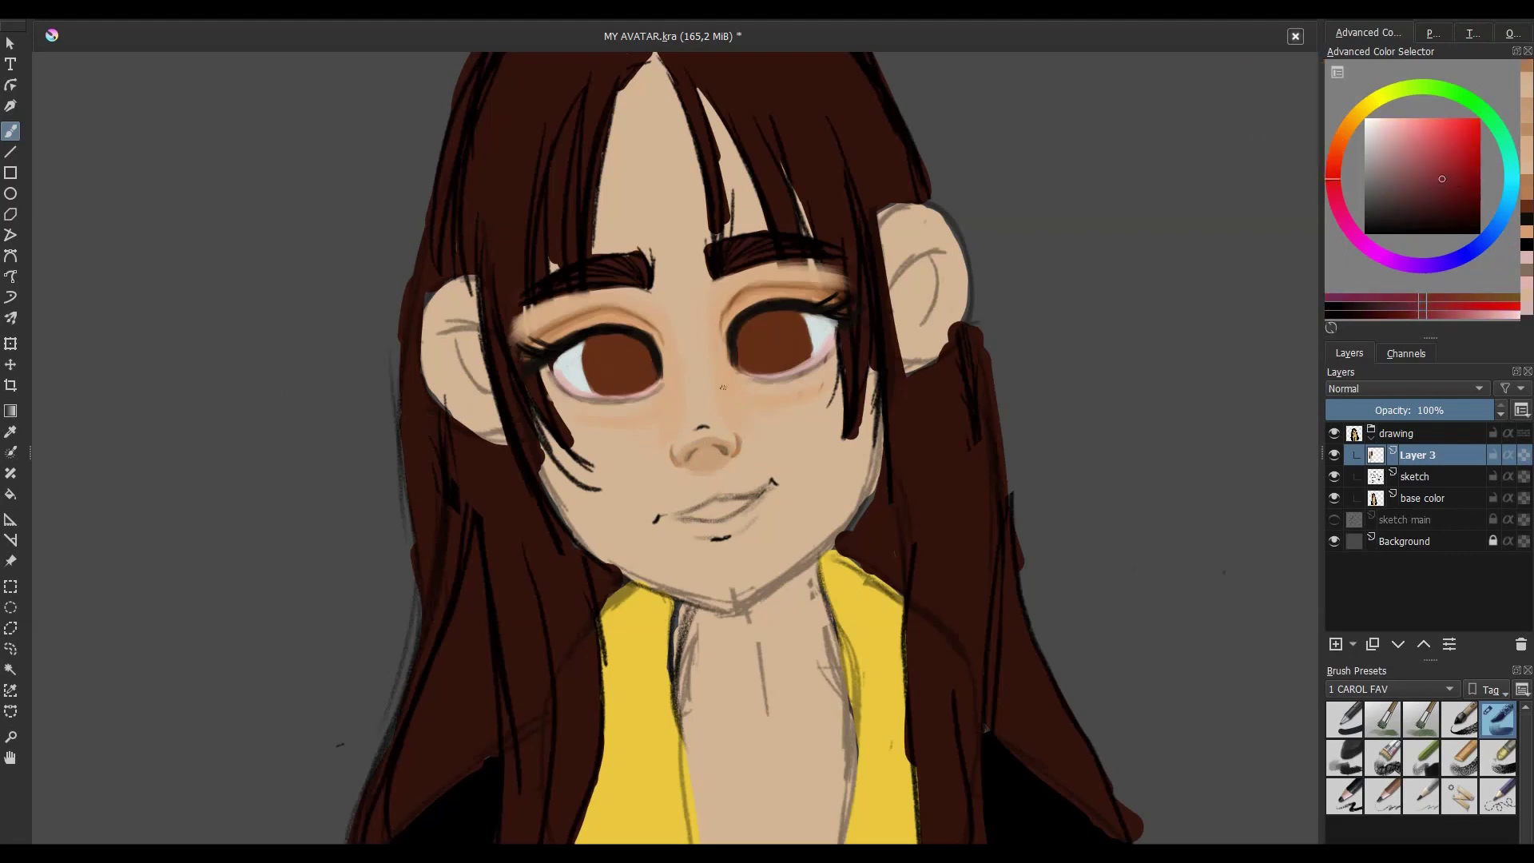
{"action": "left_click_drag", "start_coordinate": [714, 445], "coordinate": [690, 457]}
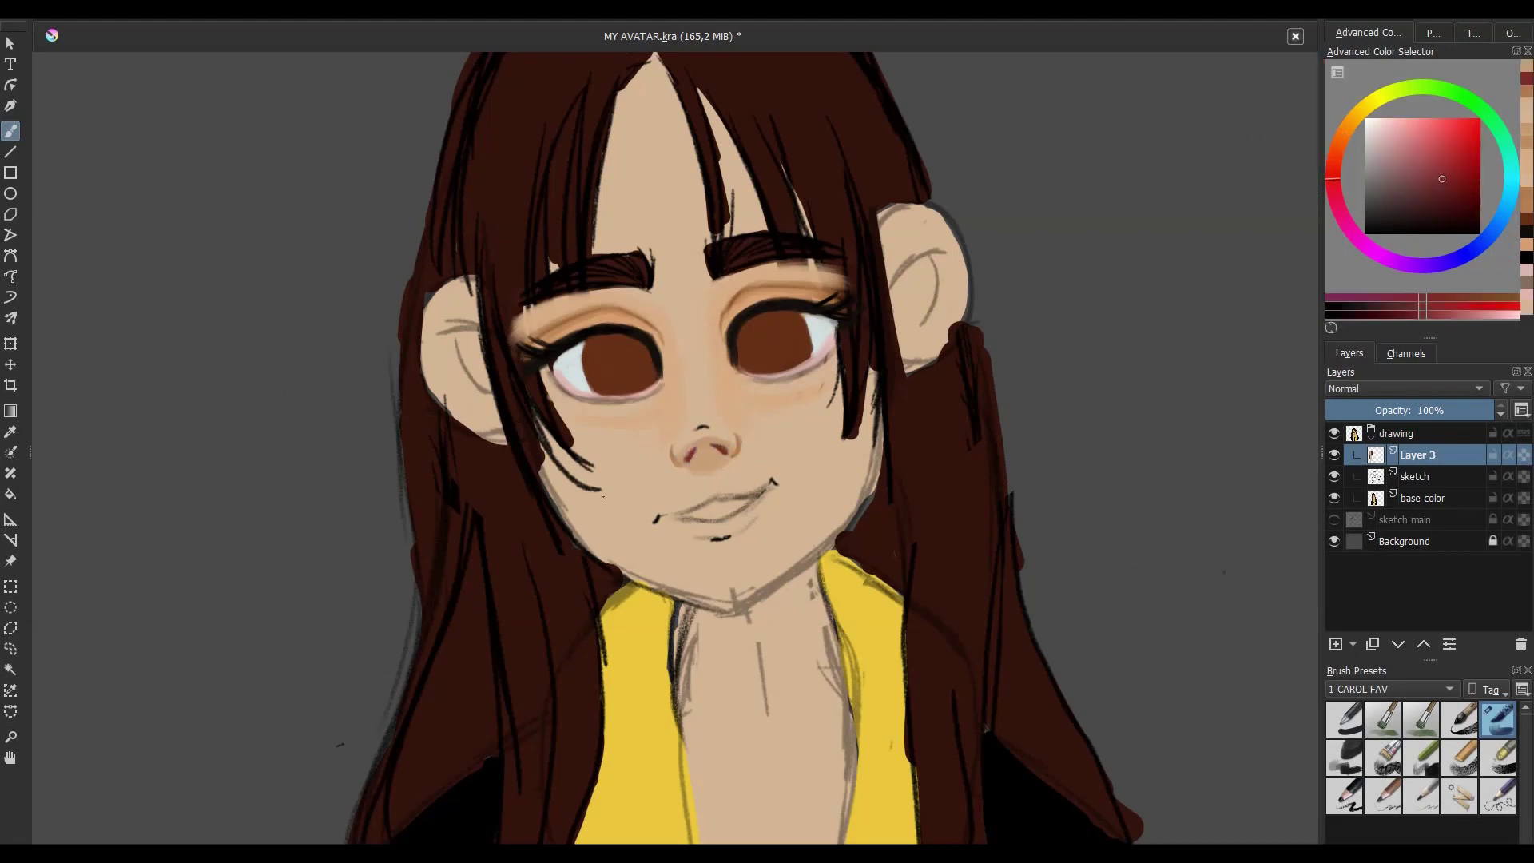
- Sample and adjust colours until a light, saturated peach cheek tone is chosen
{"action": "left_click", "coordinate": [712, 440], "text": "ctrl"}
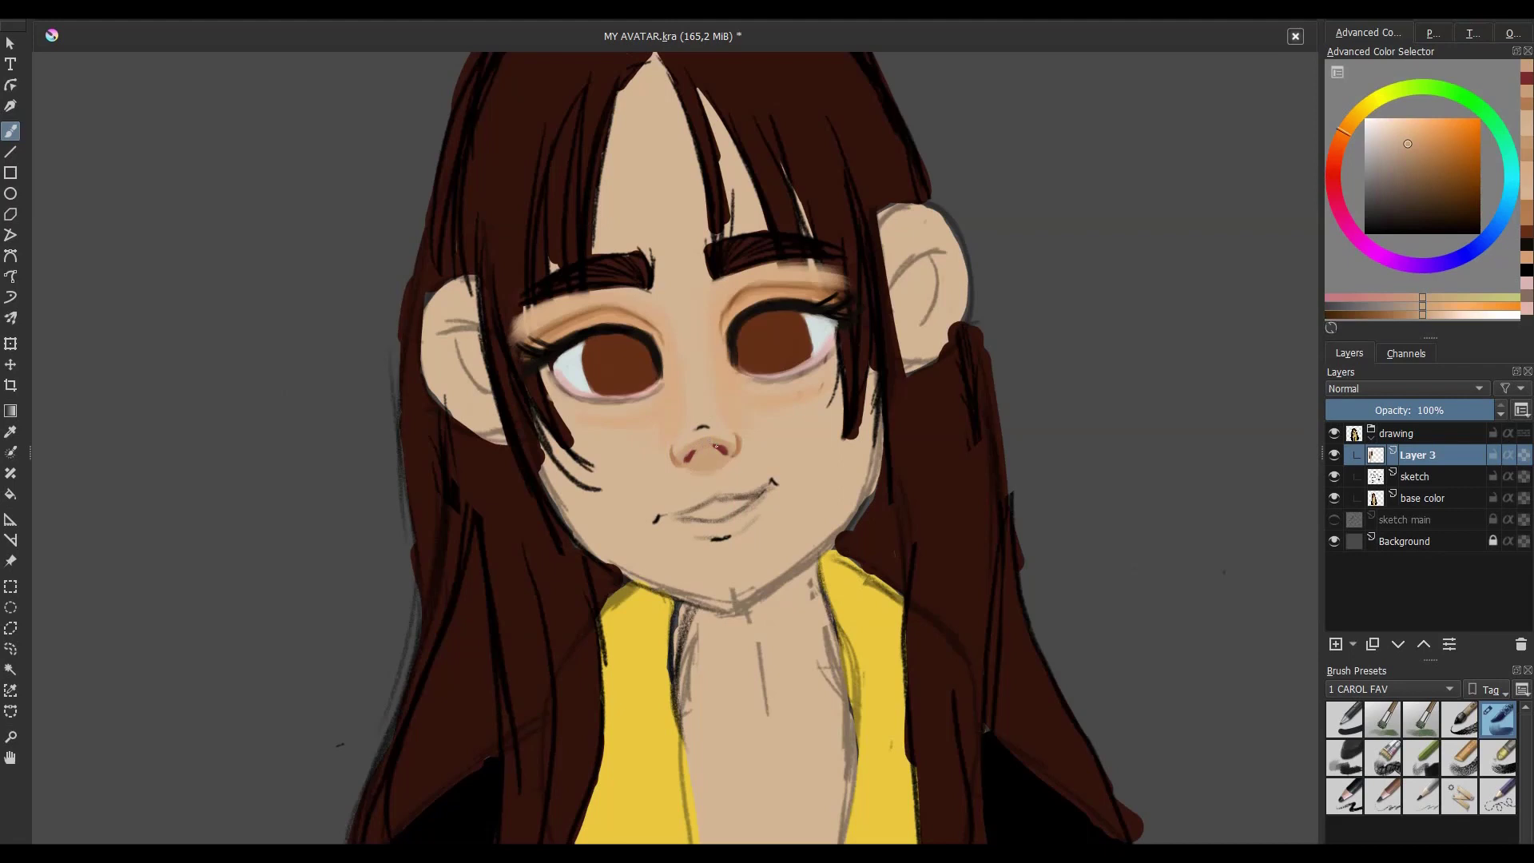
{"action": "left_click", "coordinate": [715, 445], "text": "ctrl"}
{"action": "left_click", "coordinate": [709, 464], "text": "ctrl"}
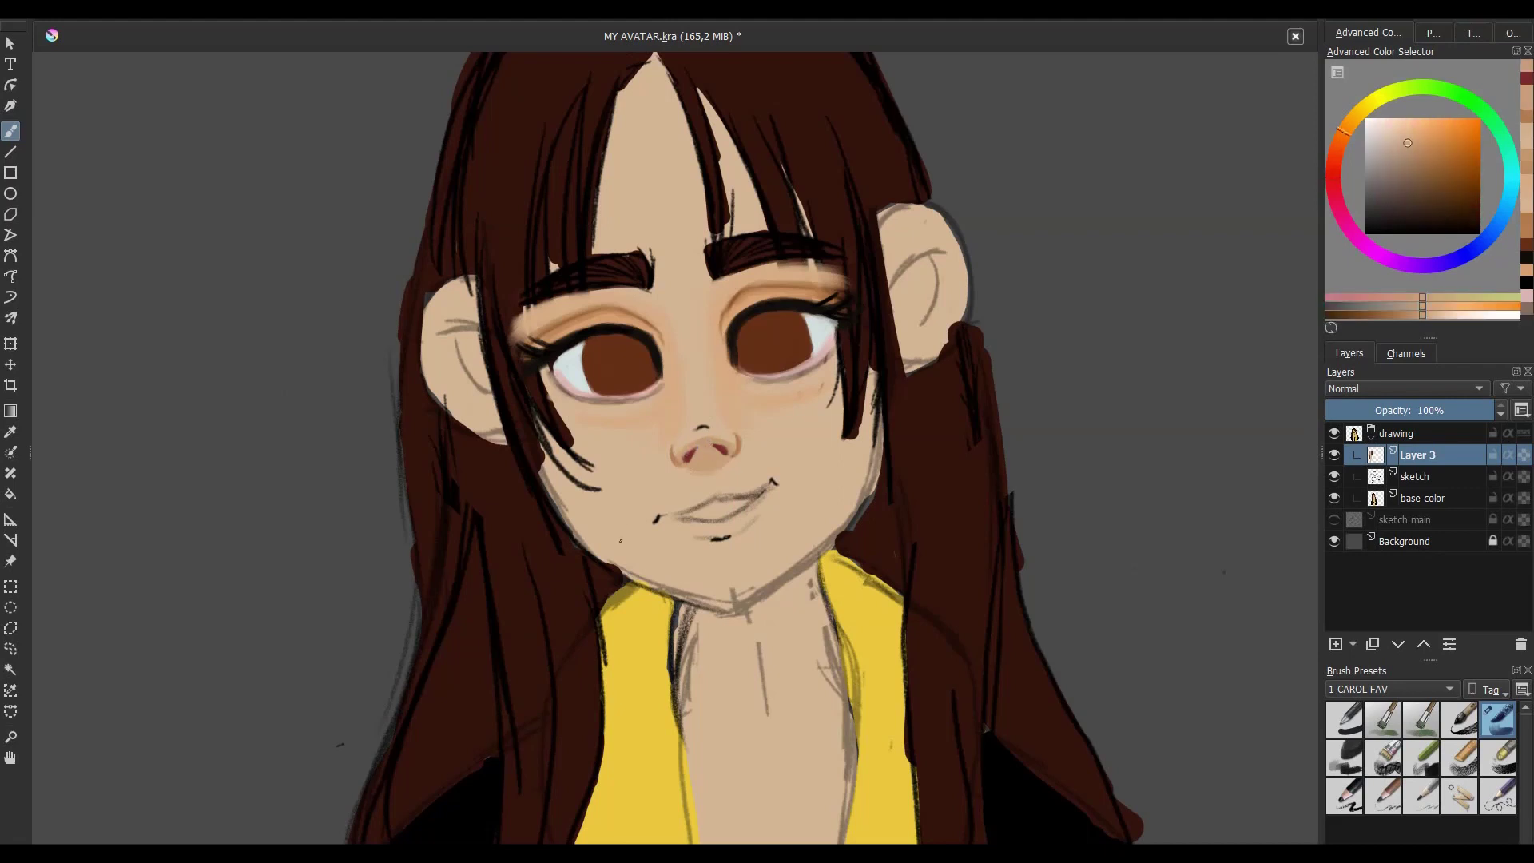
{"action": "left_click", "coordinate": [710, 447], "text": "ctrl"}
{"action": "left_click", "coordinate": [707, 467], "text": "ctrl"}
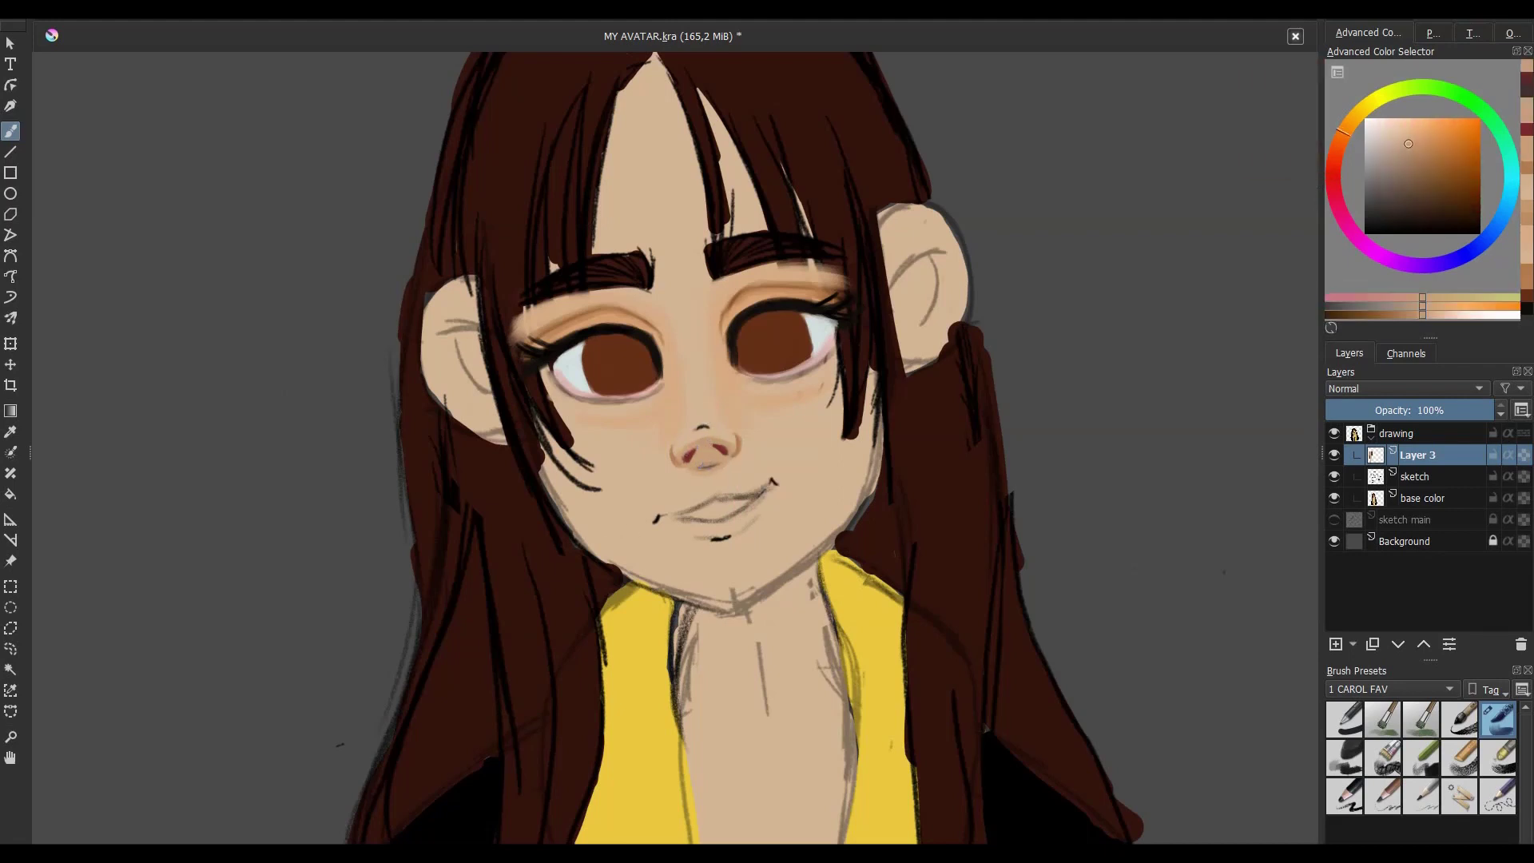
{"action": "left_click", "coordinate": [1402, 192]}
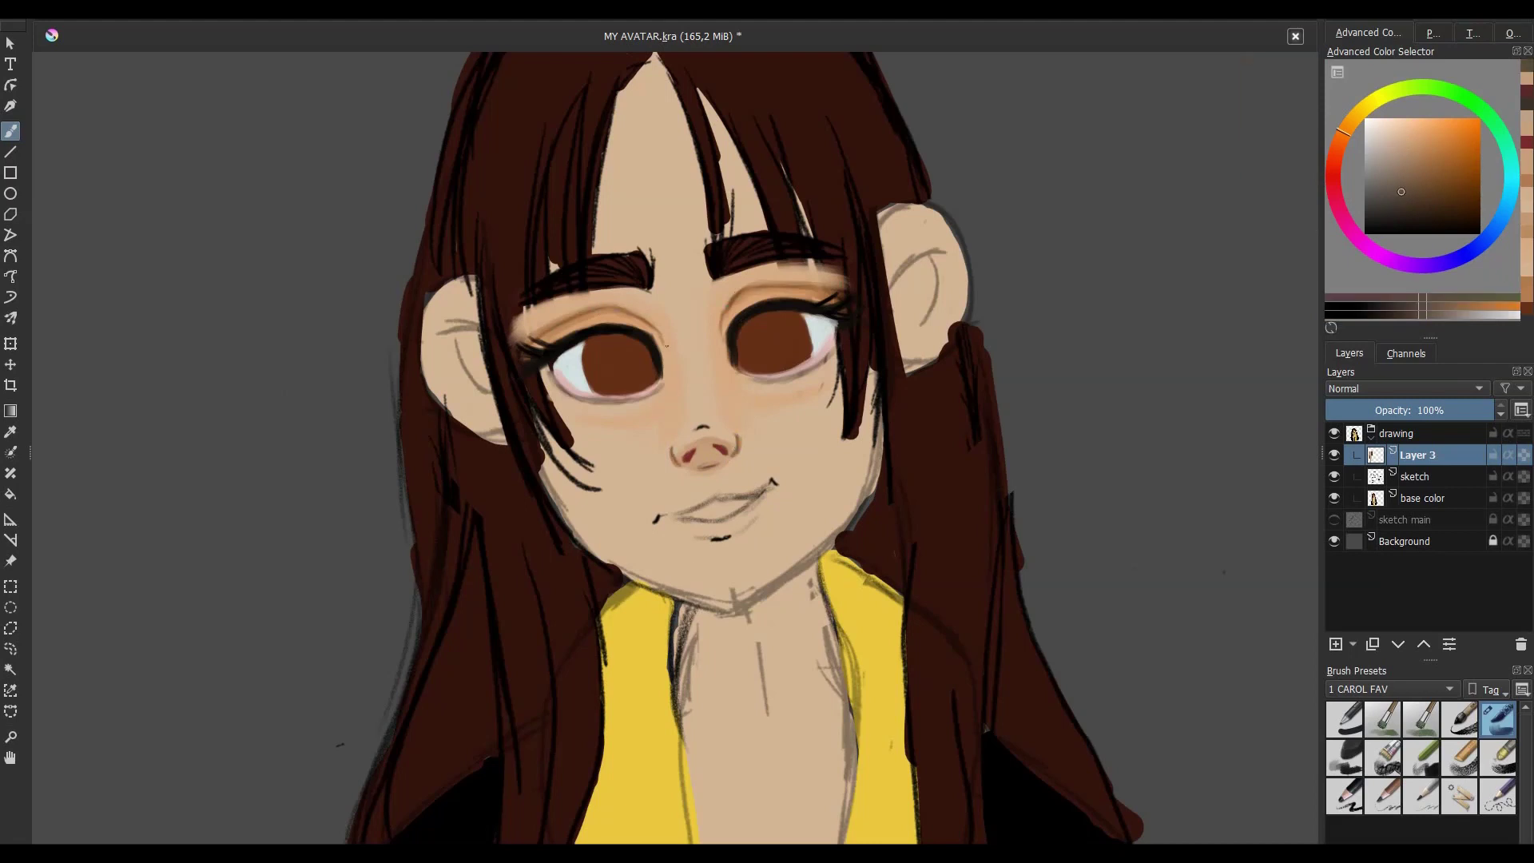
{"action": "left_click", "coordinate": [762, 288], "text": "ctrl"}
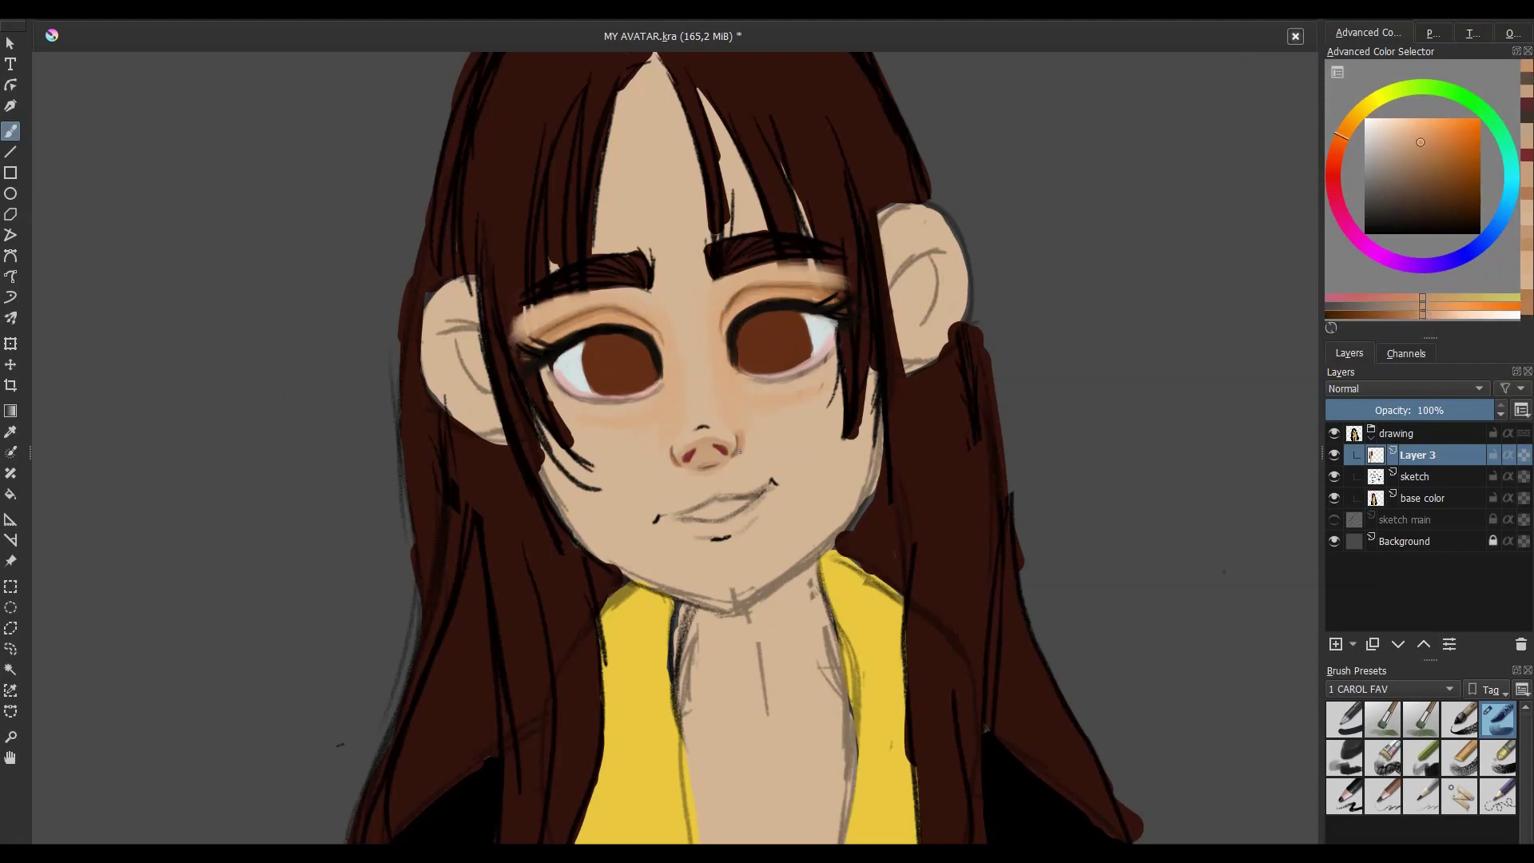
{"action": "left_click", "coordinate": [651, 454], "text": "ctrl"}
{"action": "left_click", "coordinate": [731, 368], "text": "ctrl"}
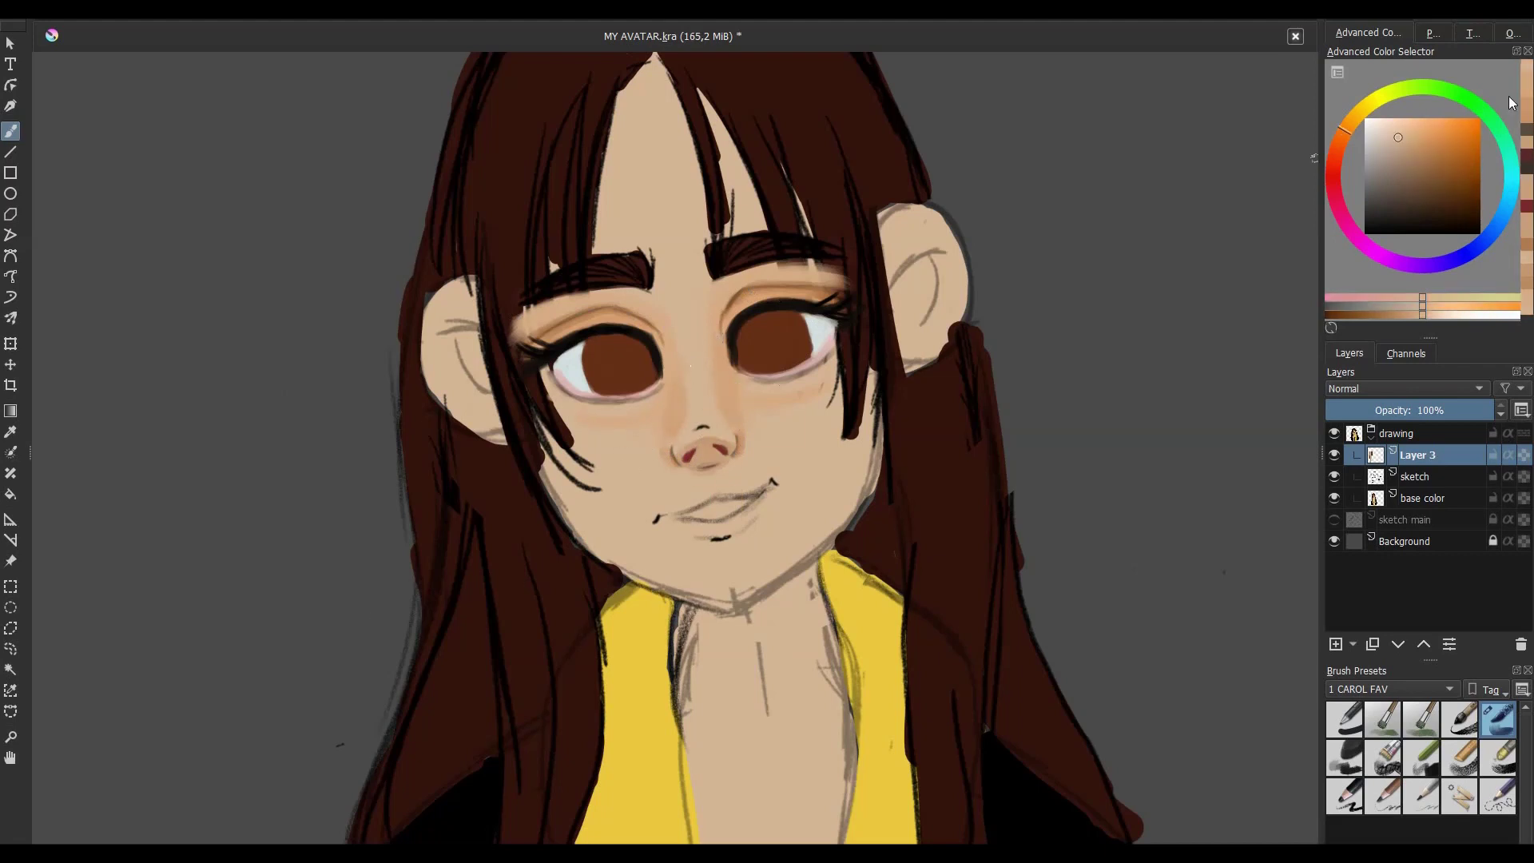
{"action": "left_click", "coordinate": [599, 421], "text": "ctrl"}
{"action": "left_click", "coordinate": [583, 420], "text": "ctrl"}
{"action": "scroll", "coordinate": [790, 400], "scroll_direction": "down", "scroll_amount": 5}
{"action": "scroll", "coordinate": [648, 533], "scroll_direction": "up", "scroll_amount": 5}
{"action": "scroll", "coordinate": [648, 534], "scroll_direction": "down", "scroll_amount": 5}
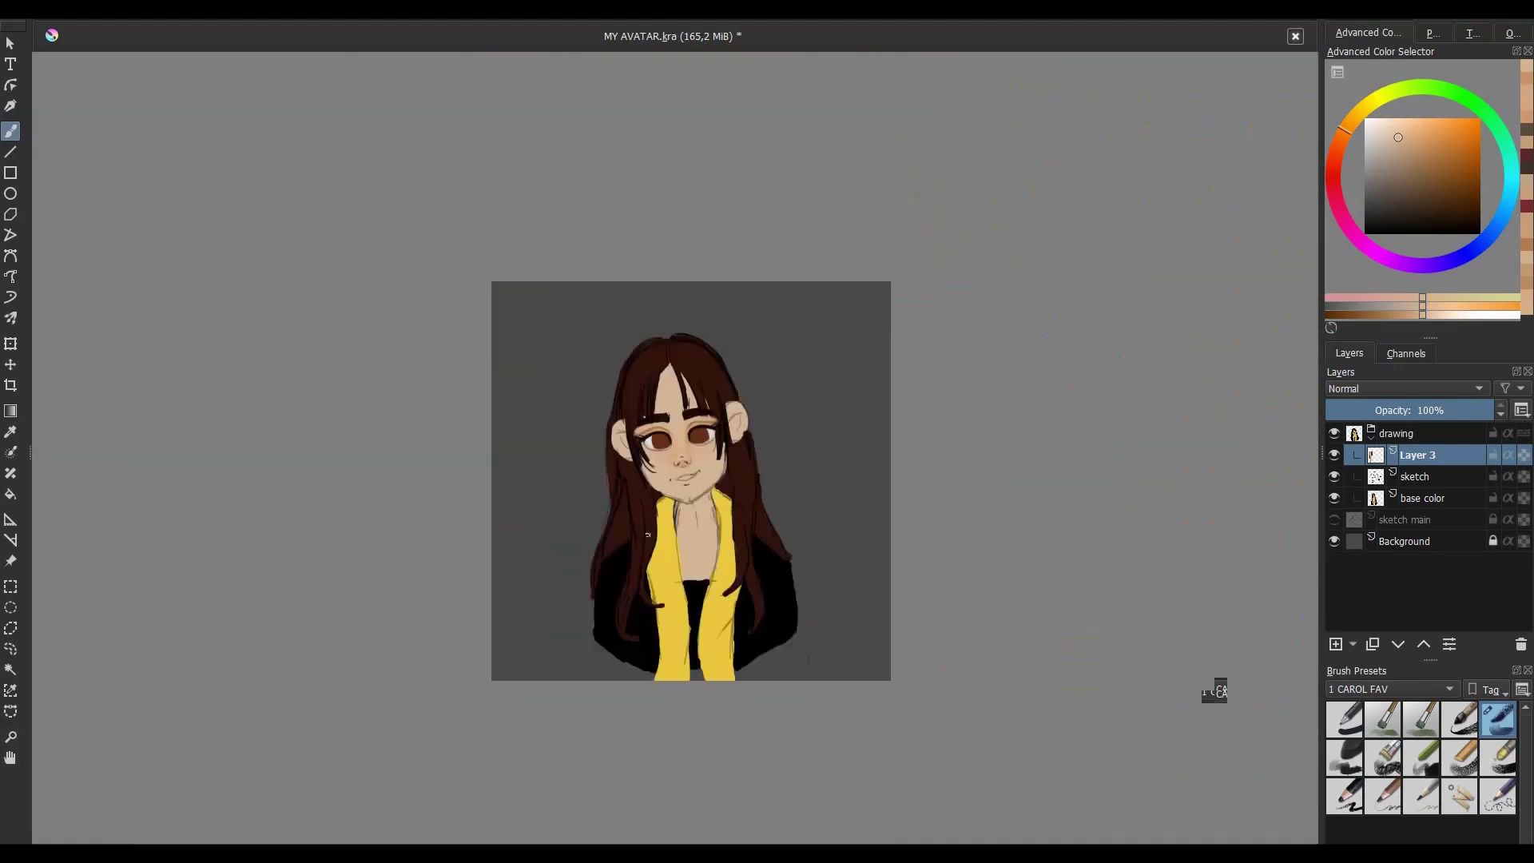
{"action": "scroll", "coordinate": [648, 533], "scroll_direction": "up", "scroll_amount": 5}
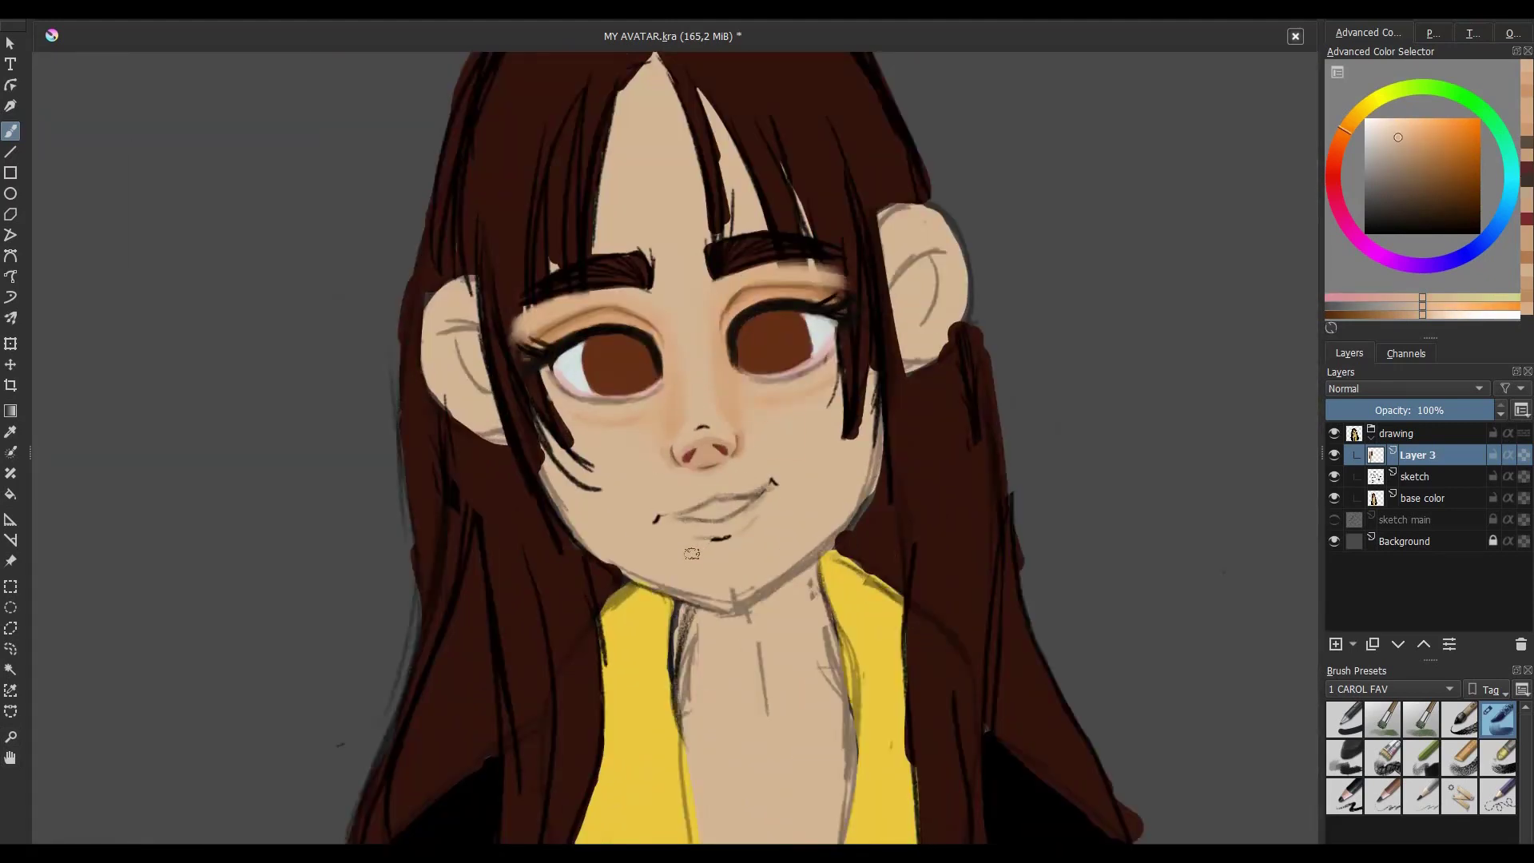
{"action": "left_click", "coordinate": [735, 443], "text": "ctrl"}
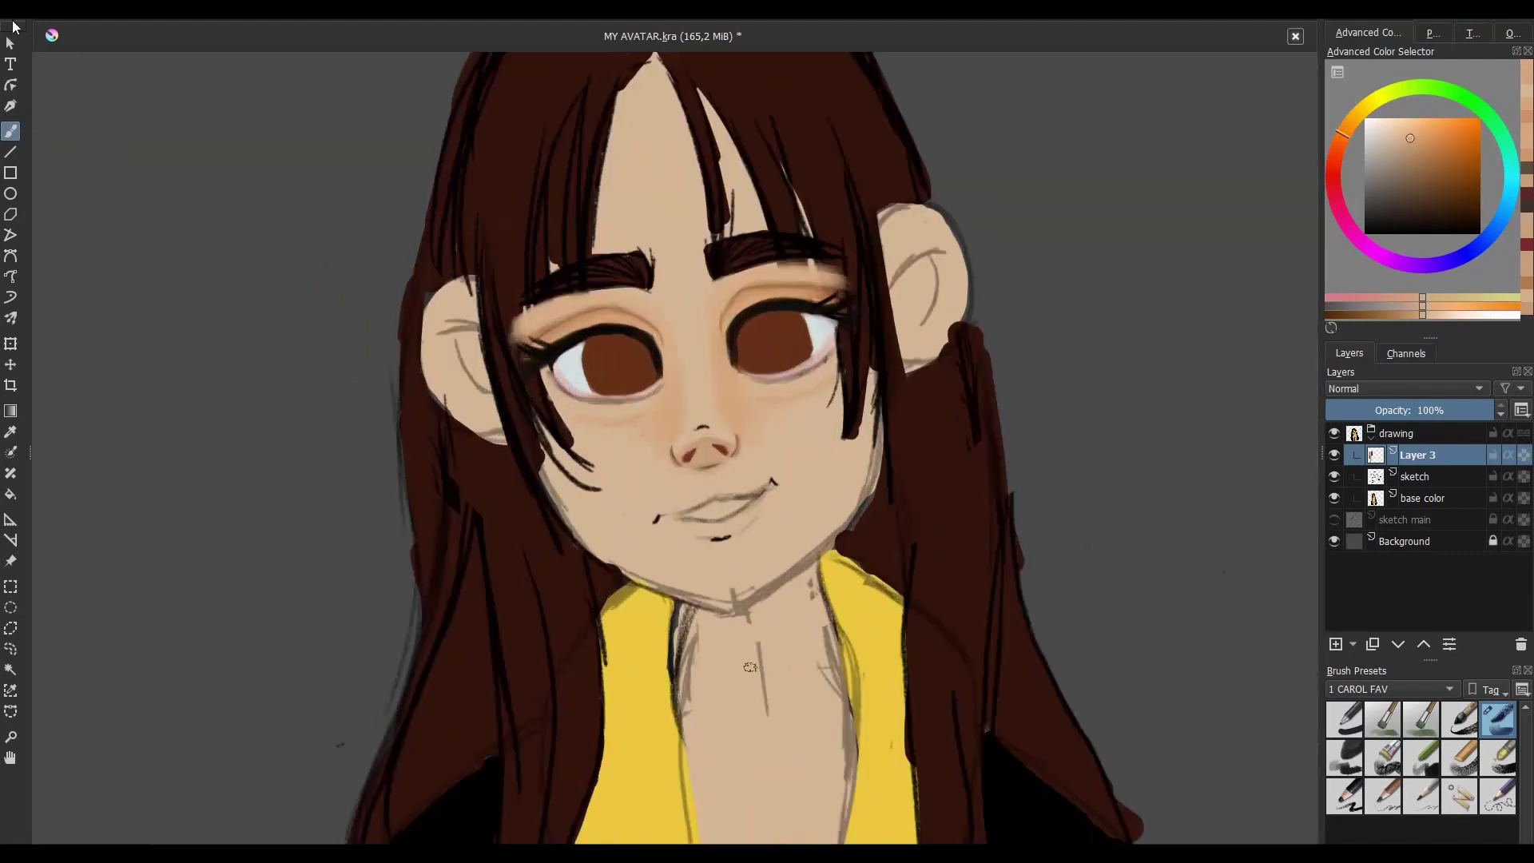
{"action": "left_click", "coordinate": [661, 371], "text": "ctrl"}
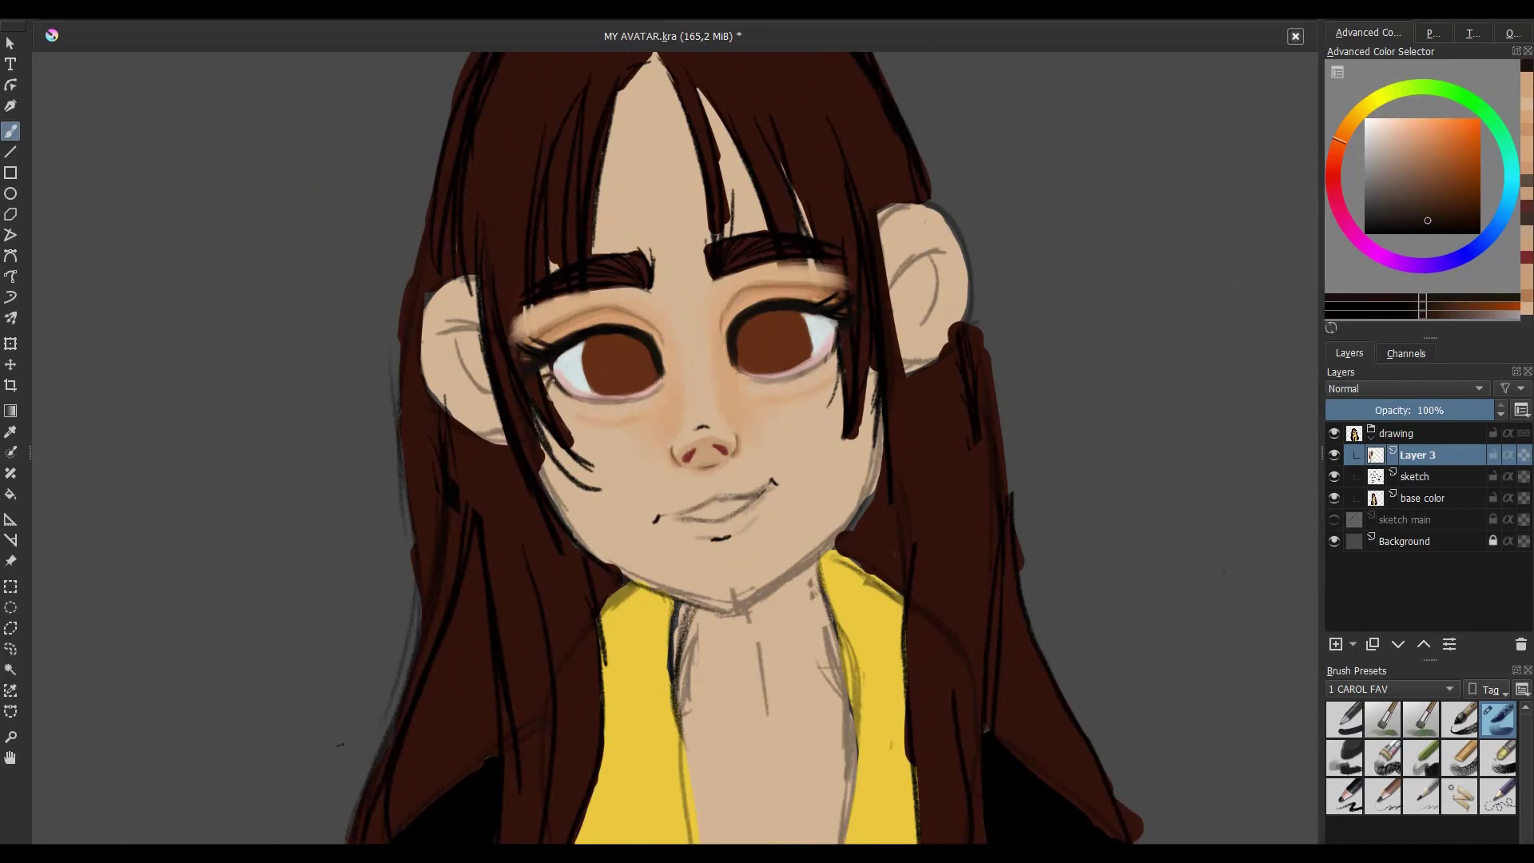
{"action": "left_click", "coordinate": [831, 345], "text": "ctrl"}
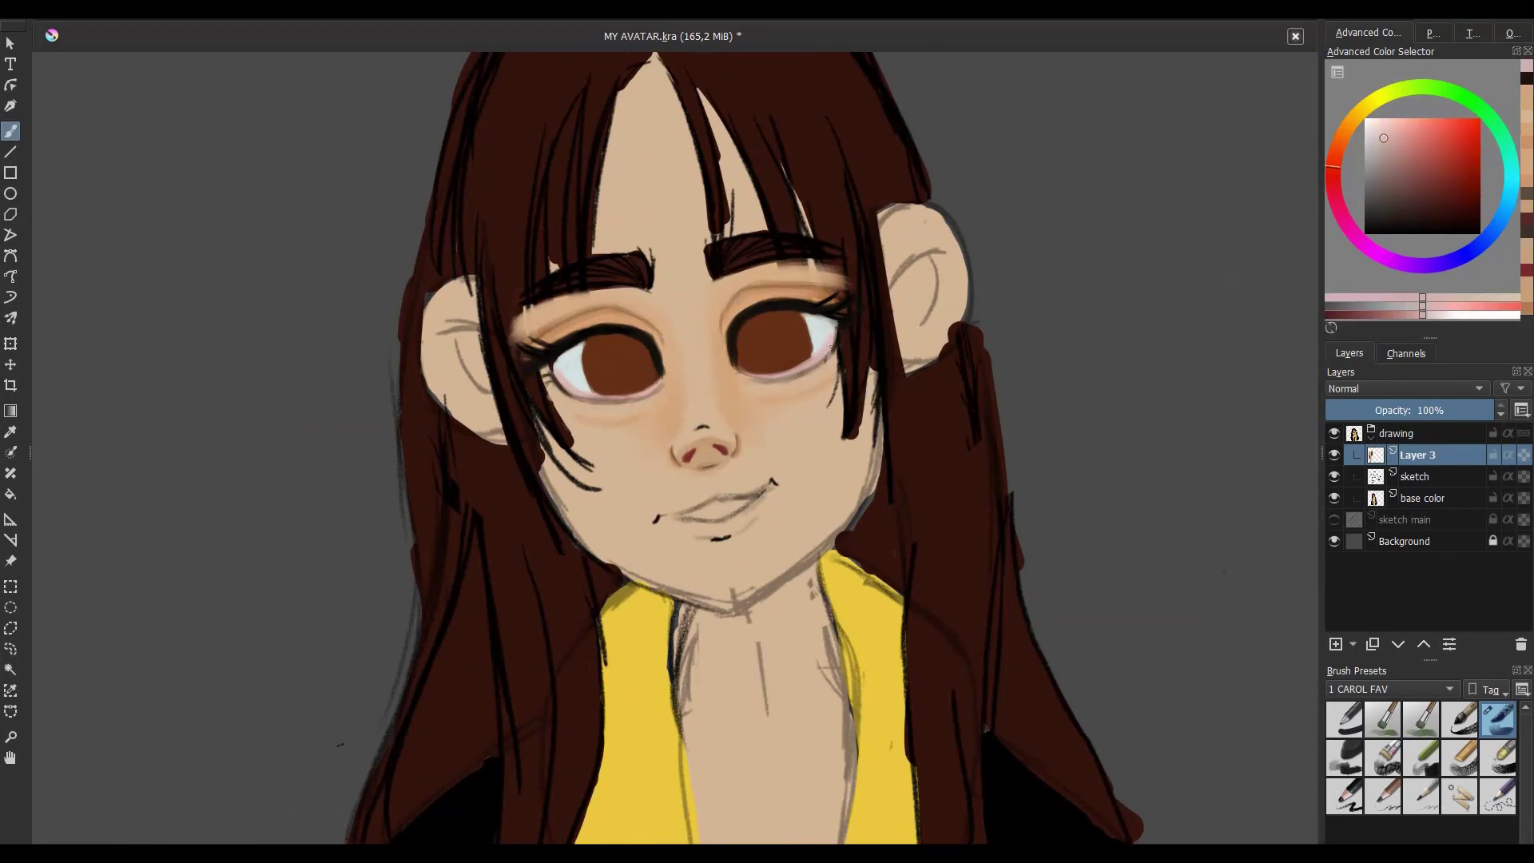
{"action": "left_click", "coordinate": [641, 313], "text": "ctrl"}
{"action": "key", "text": "m"}
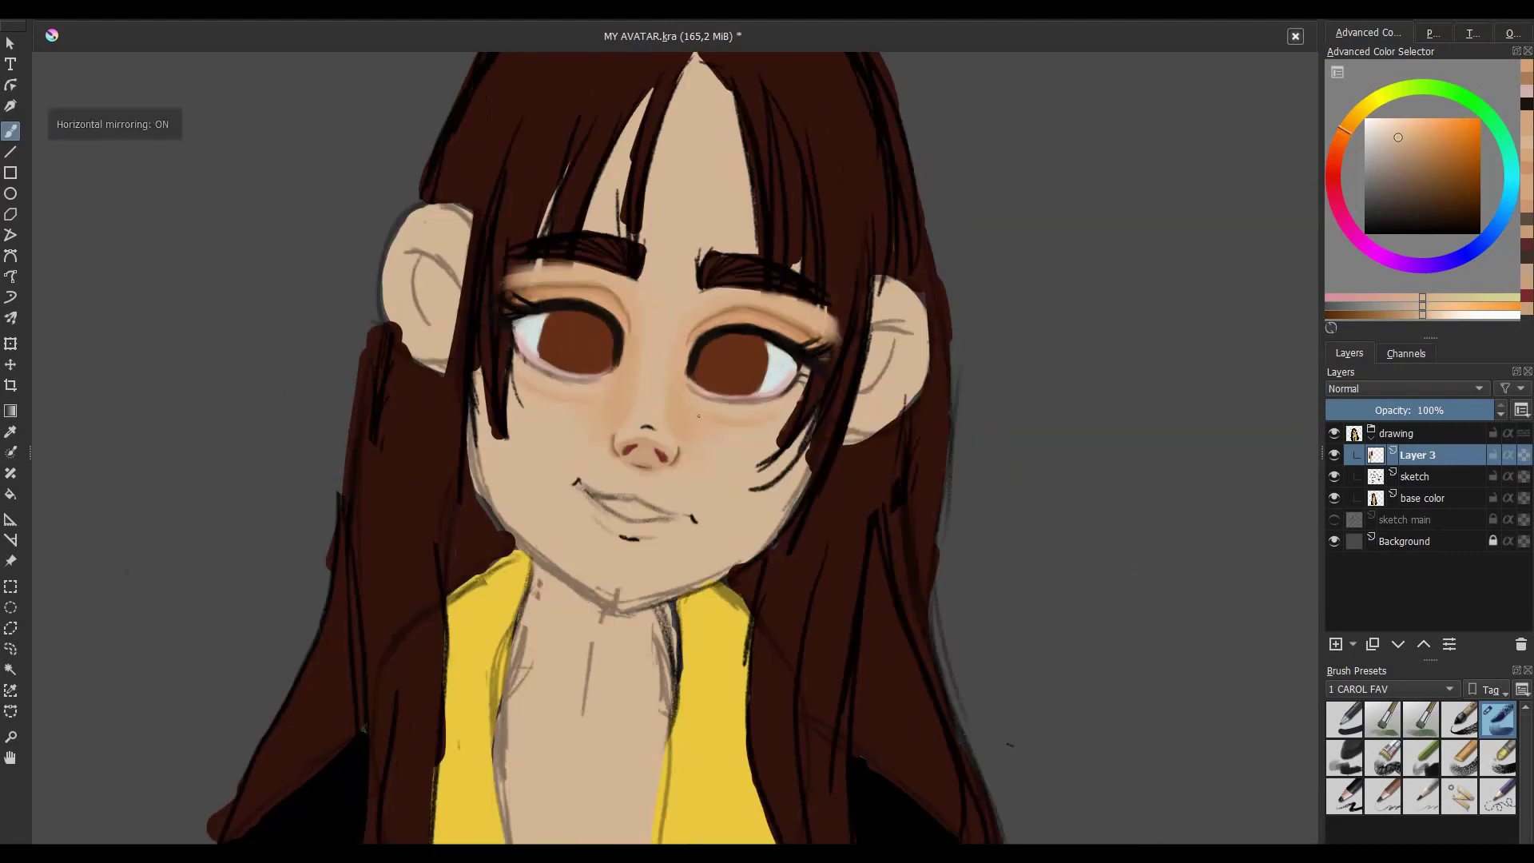
{"action": "left_click", "coordinate": [551, 645], "text": "ctrl"}
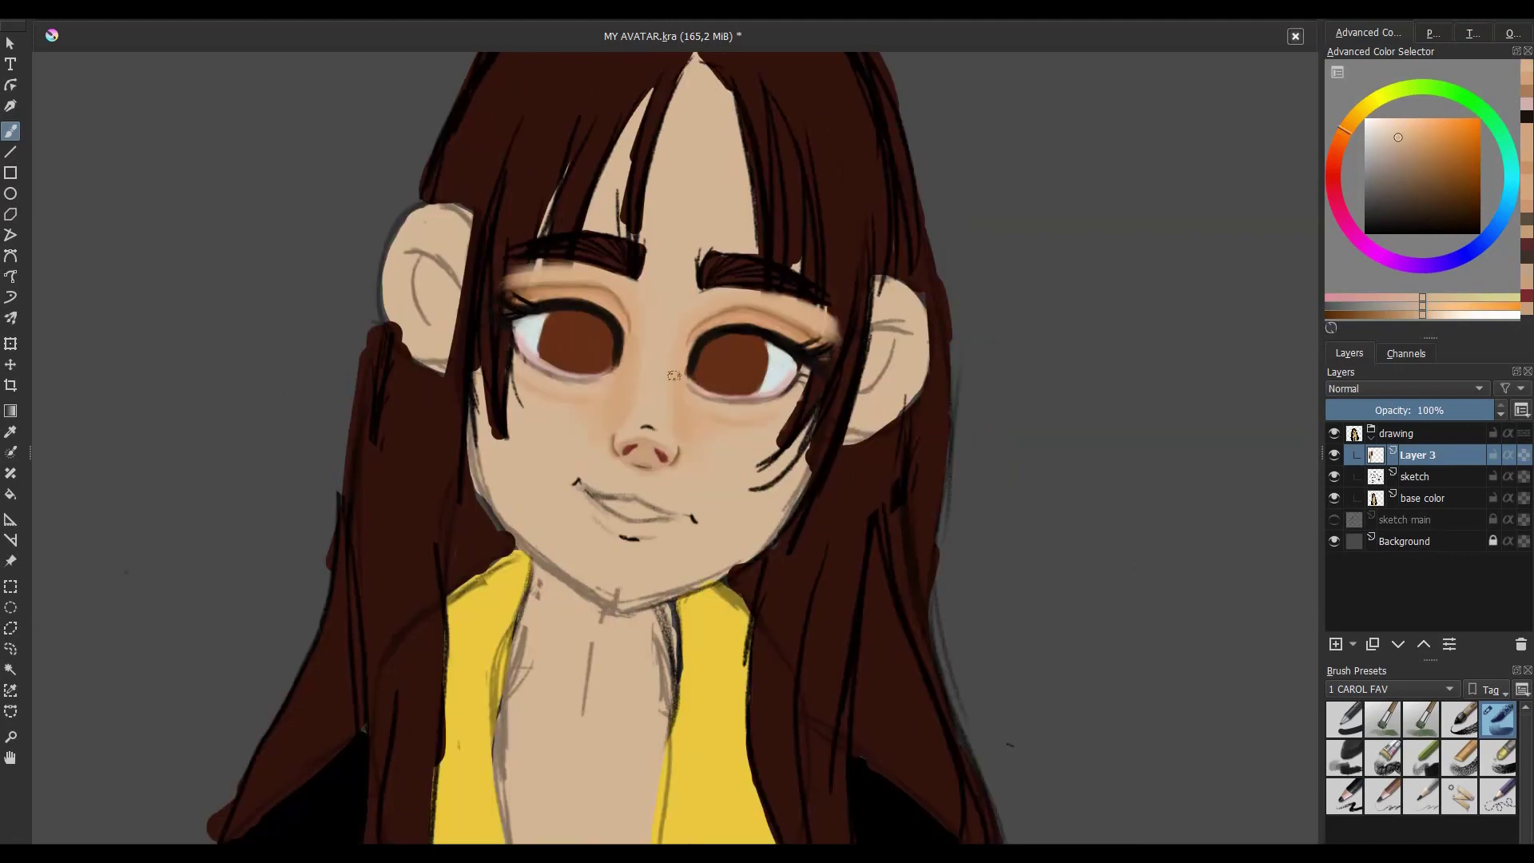
{"action": "key", "text": "m"}
- Switch to the Transform tool's Liquify mode, then return to the Freehand Brush
{"action": "key", "text": "t"}
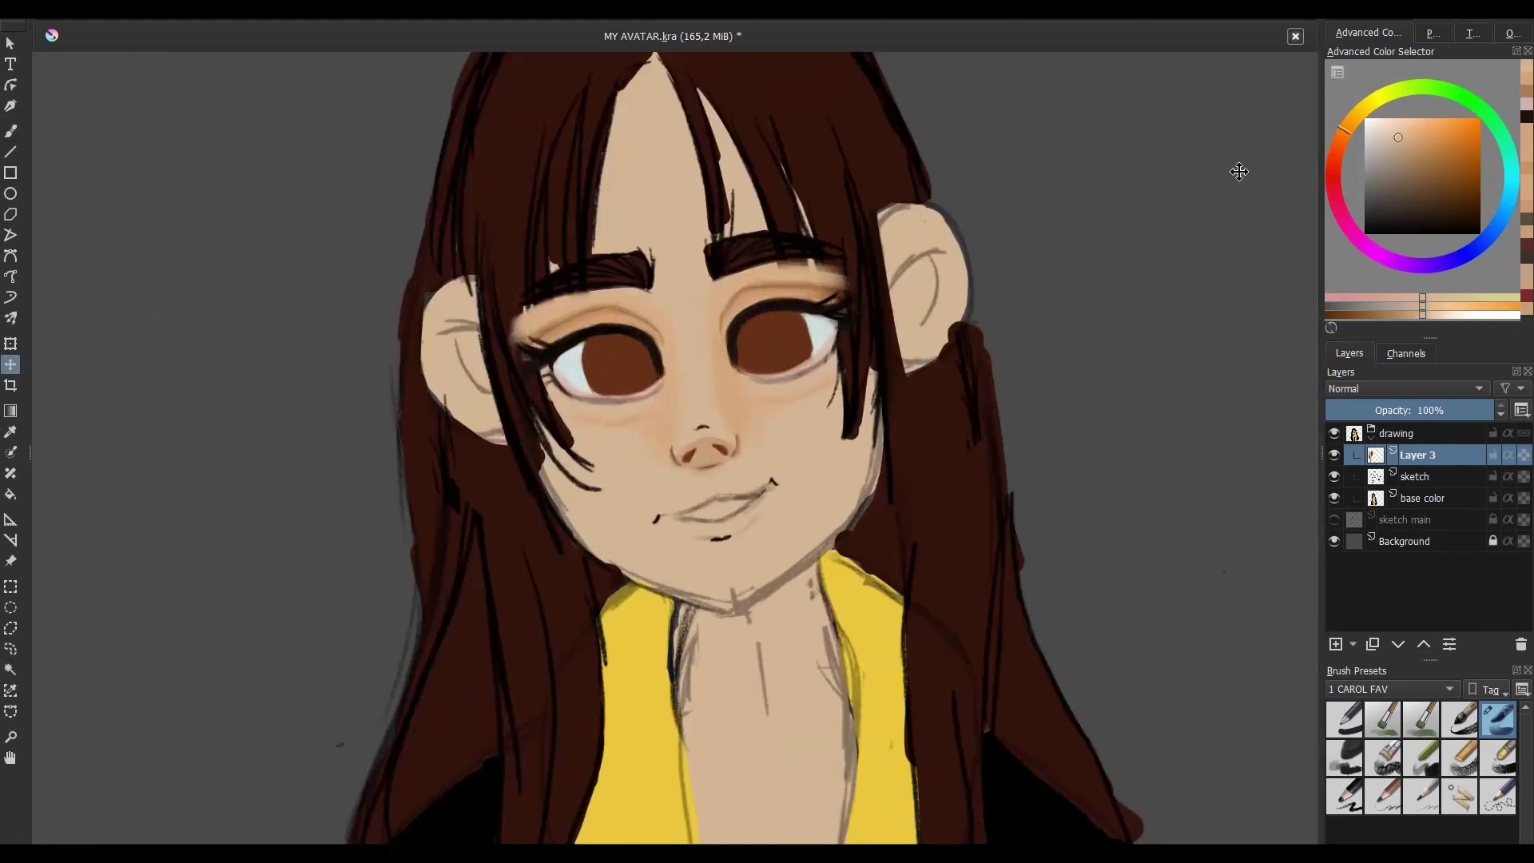
{"action": "key", "text": "ctrl+t"}
{"action": "left_click", "coordinate": [1473, 33]}
{"action": "left_click", "coordinate": [1443, 82]}
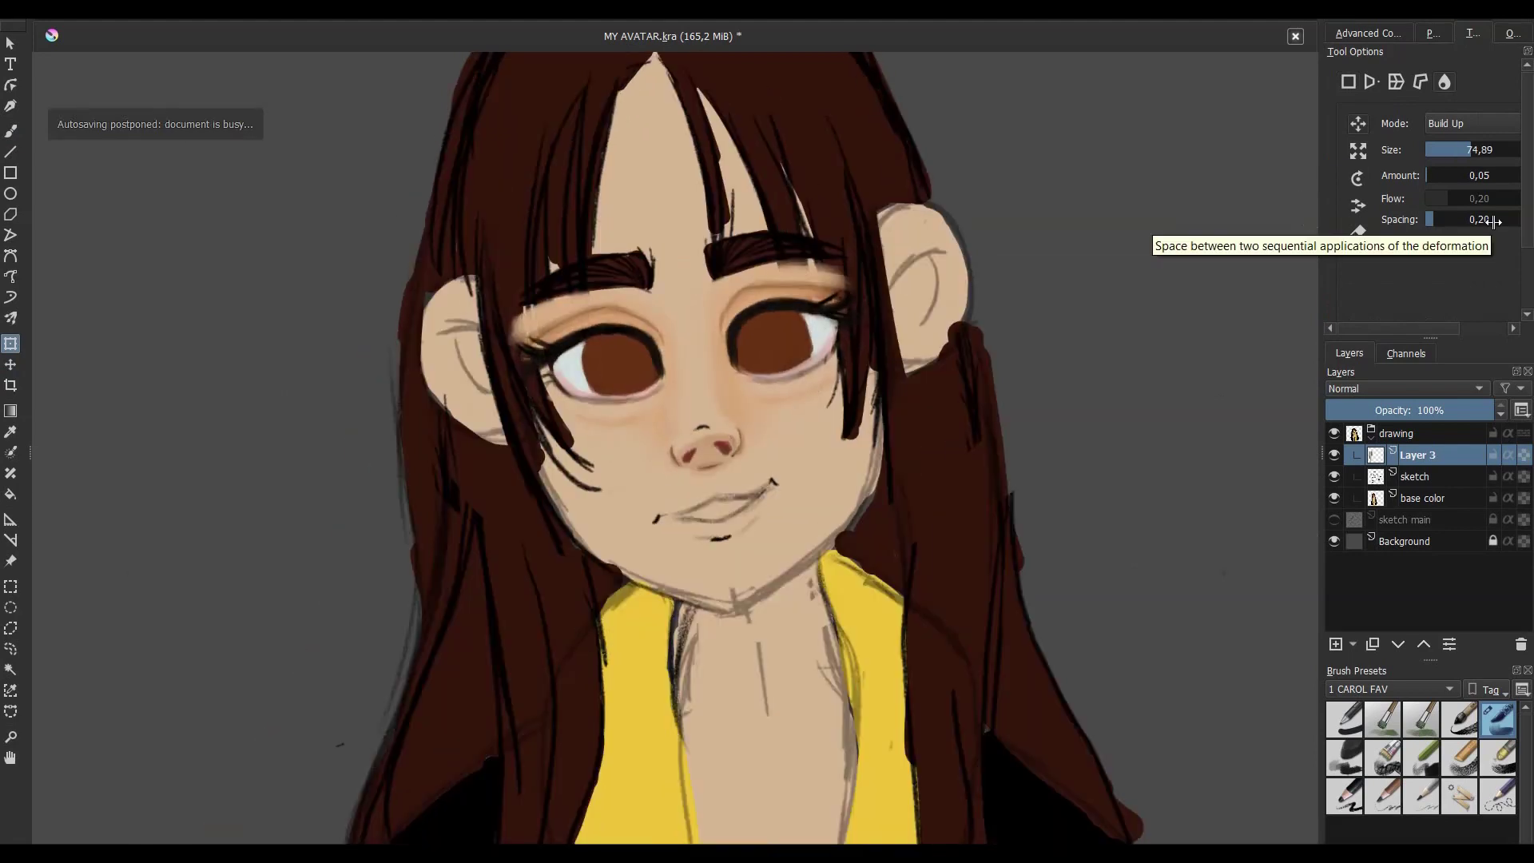
{"action": "key", "text": "b"}
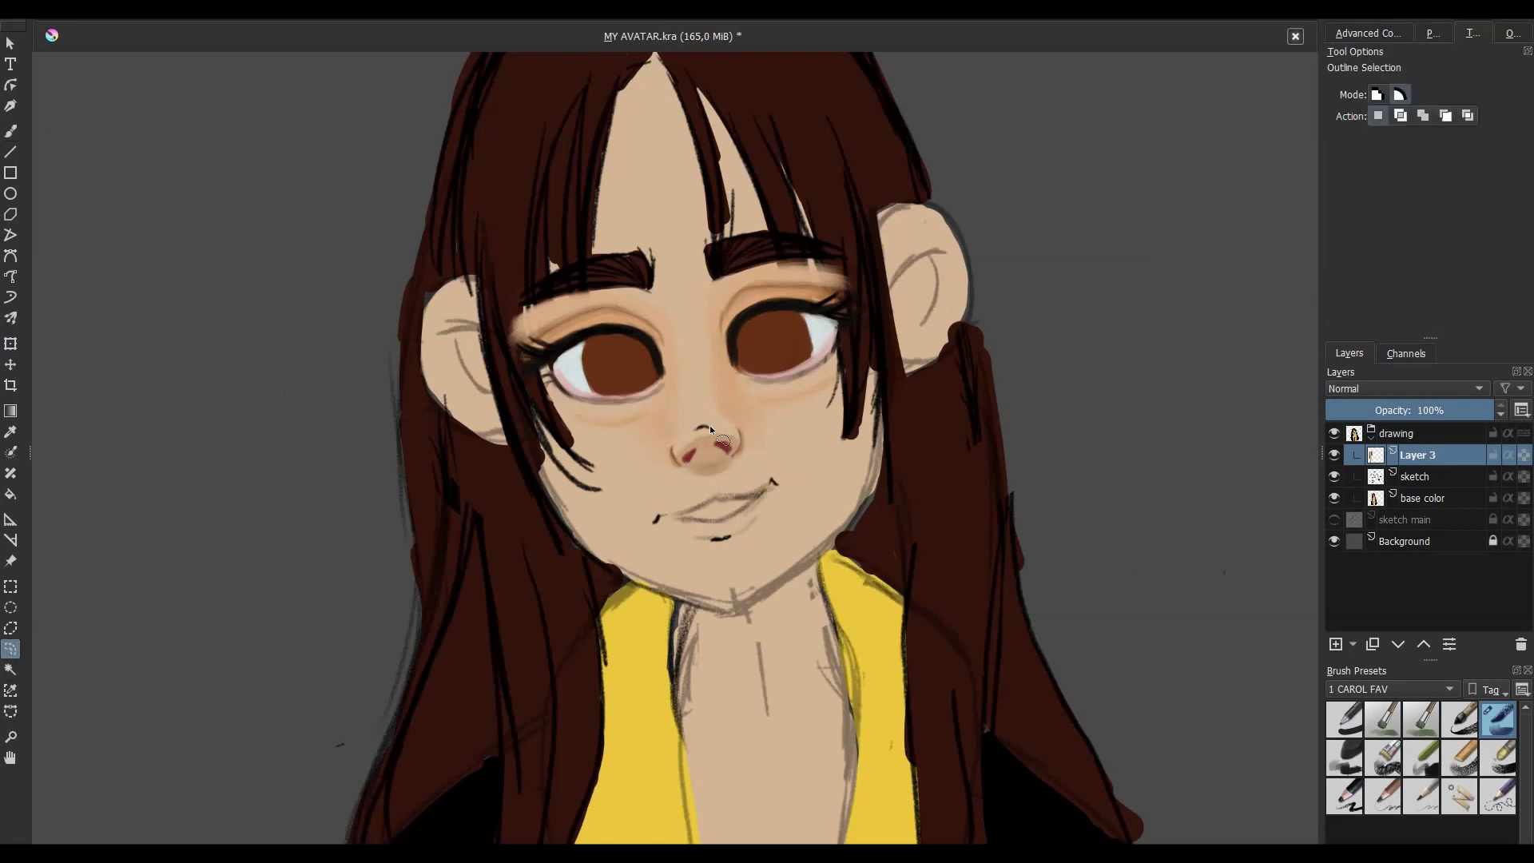
- Sample two lighter skin tones from the face and save the drawing
{"action": "left_click", "coordinate": [1368, 33]}
{"action": "left_click", "coordinate": [751, 446], "text": "ctrl"}
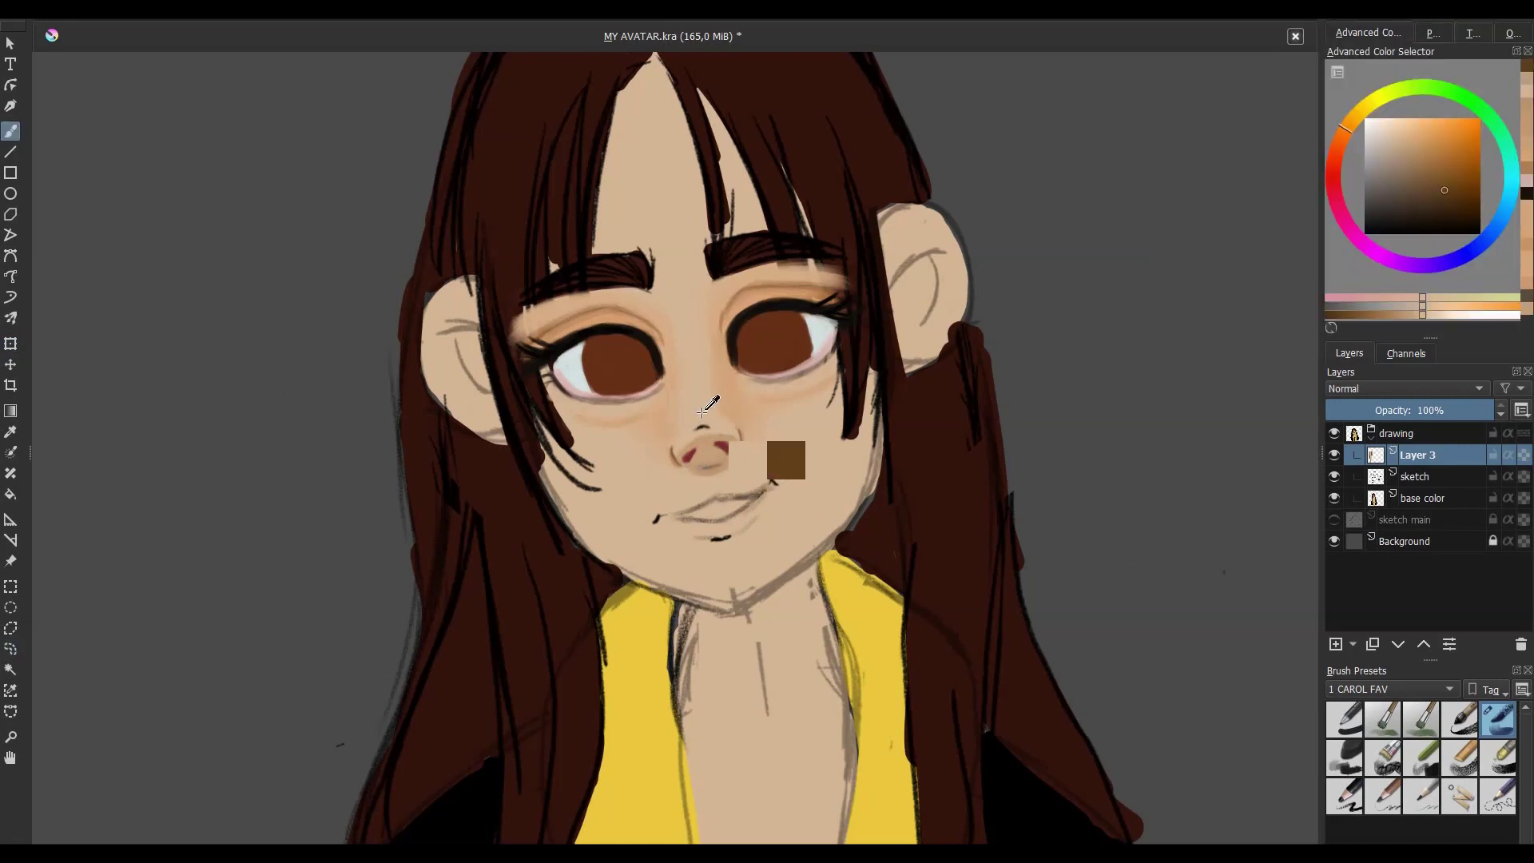
{"action": "left_click", "coordinate": [692, 453], "text": "ctrl"}
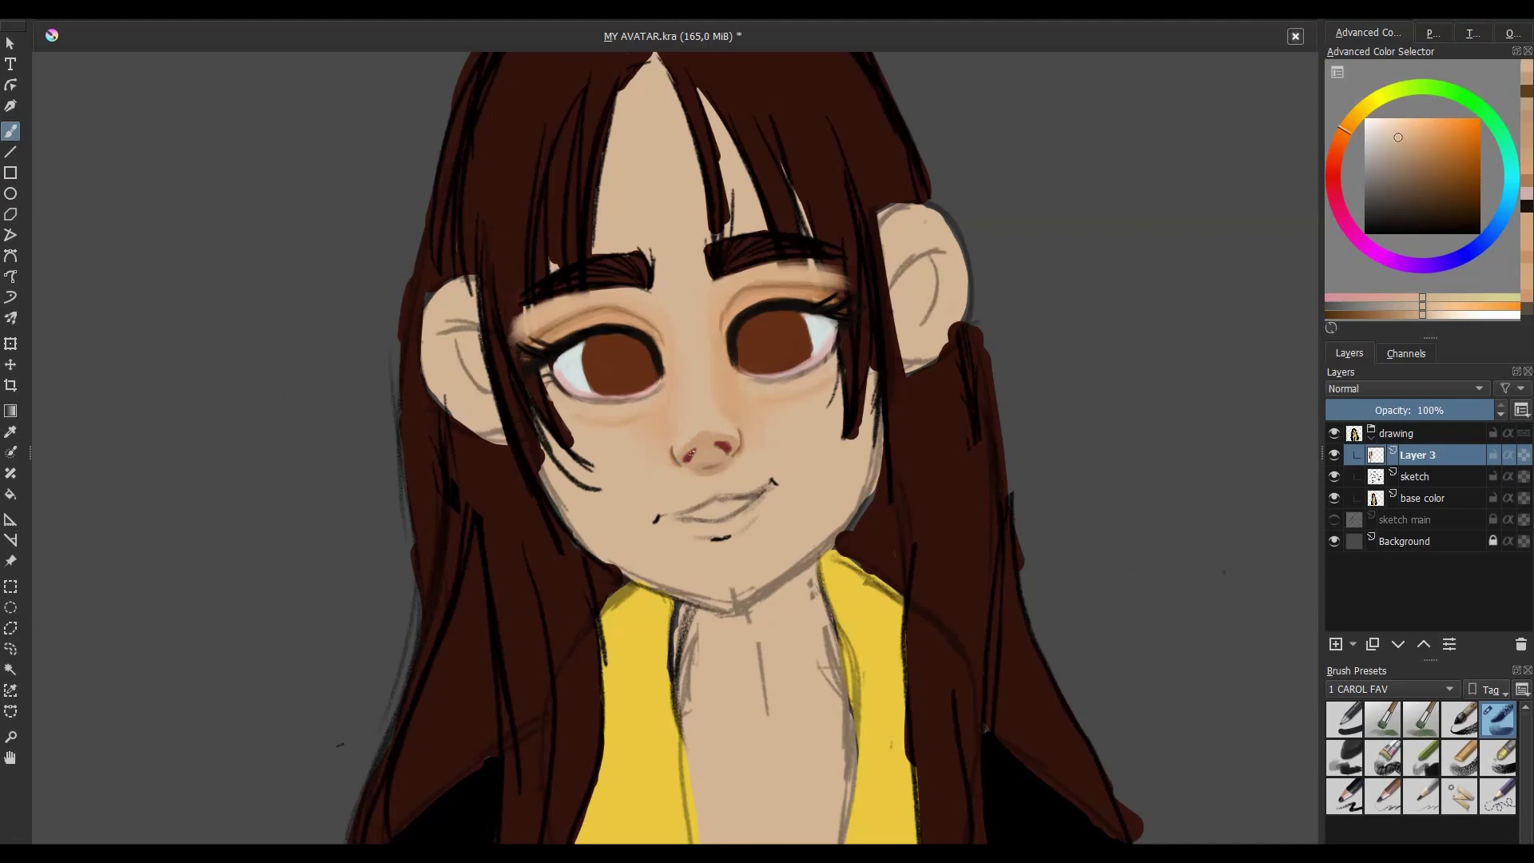
{"action": "key", "text": "ctrl+s"}
- Reshape the nose with Liquify at a smaller size (~38), checking it in mirrored view
{"action": "key", "text": "ctrl+t"}
{"action": "left_click", "coordinate": [1473, 32]}
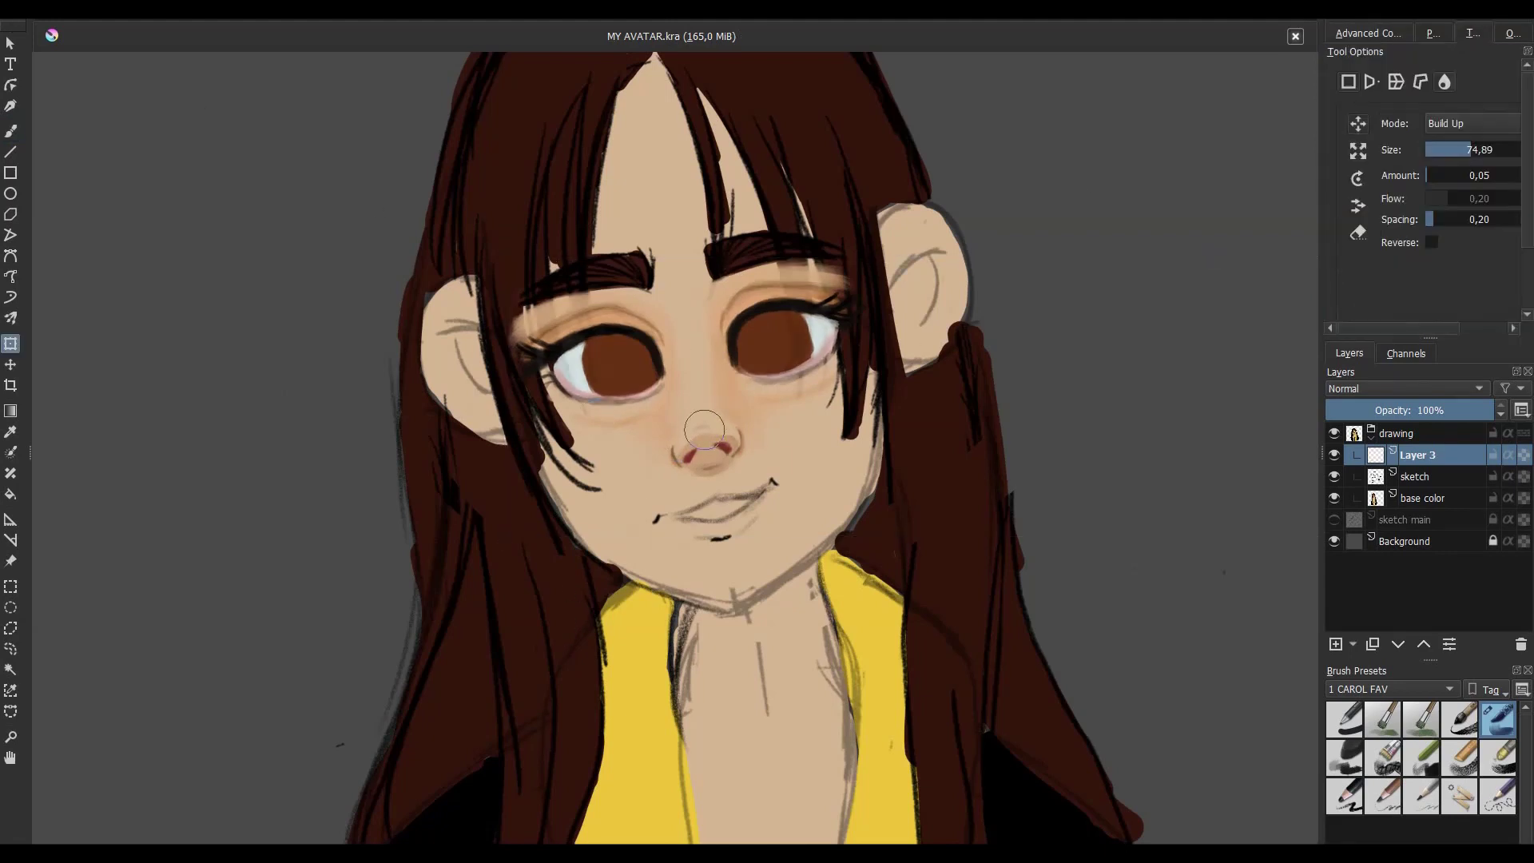
{"action": "key", "text": "["}
{"action": "key", "text": "m"}
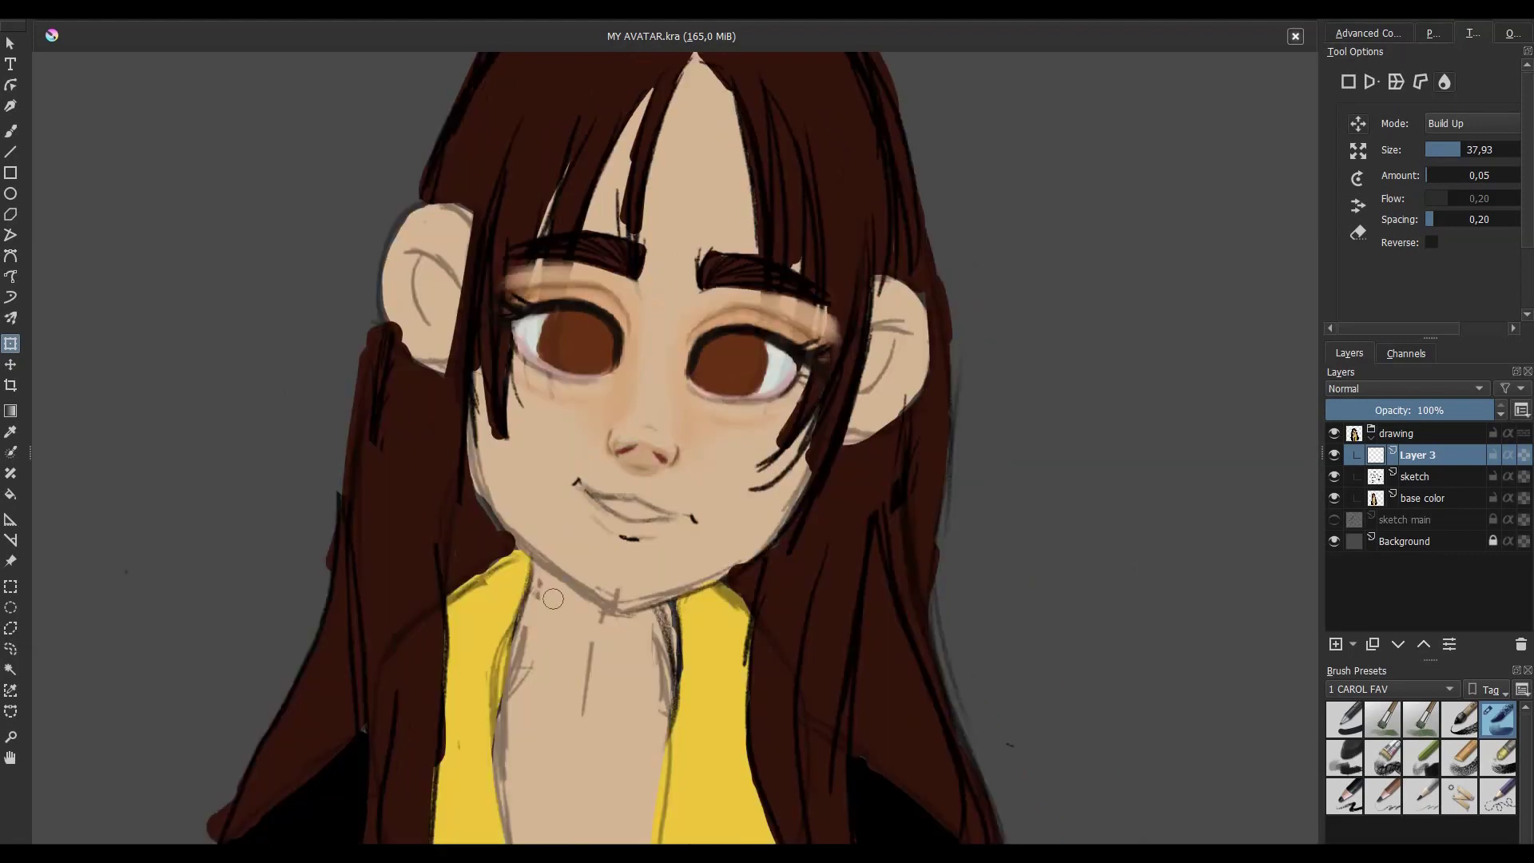
{"action": "key", "text": "m"}
{"action": "key", "text": "b"}
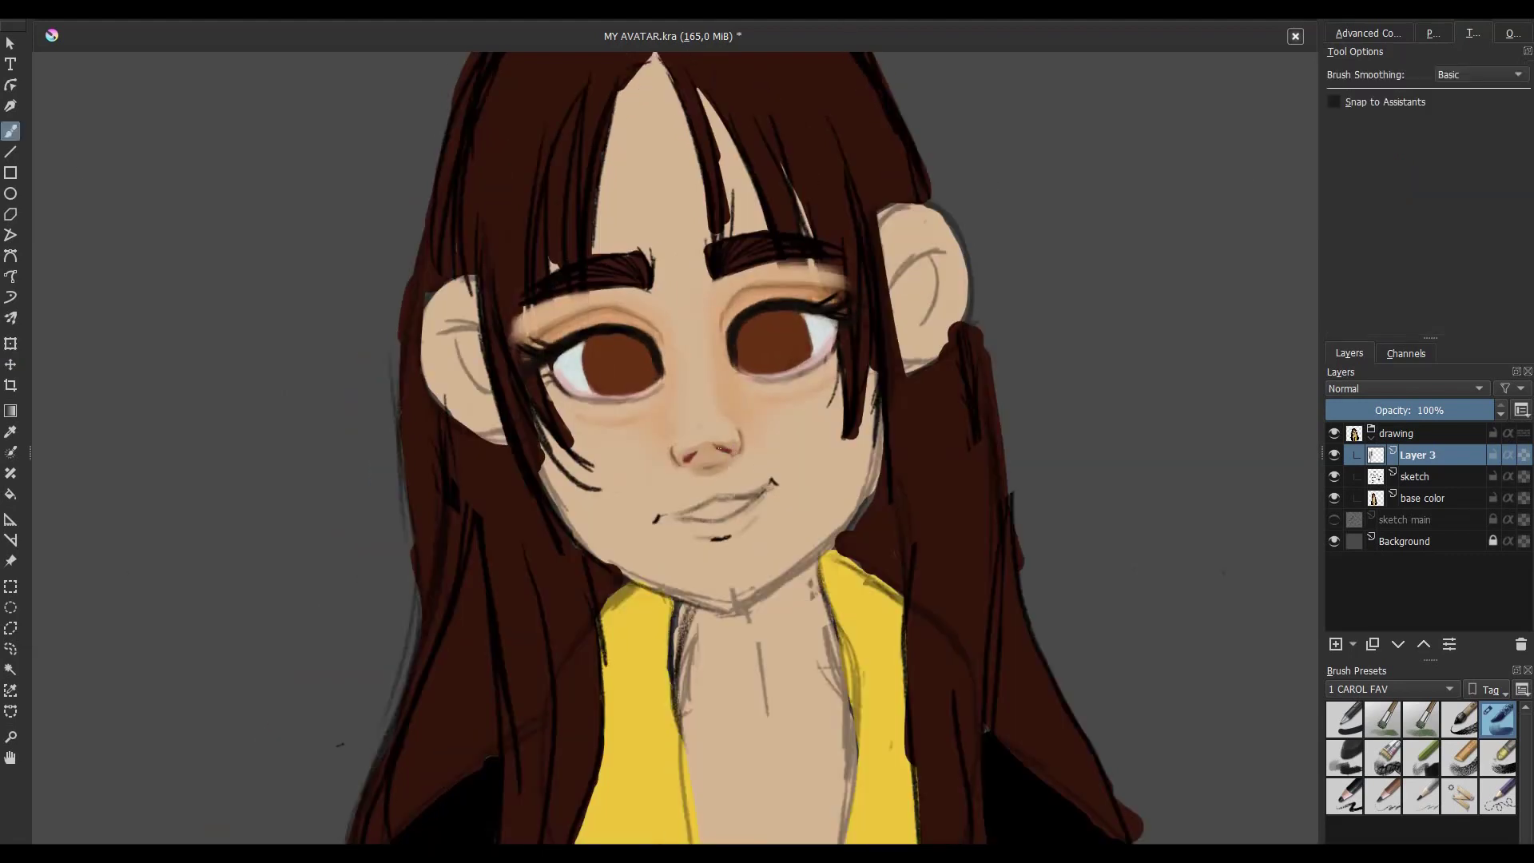
- Sample a lighter skin tone, recheck the face mirrored, and return to the Freehand Brush
{"action": "left_click", "coordinate": [1368, 33]}
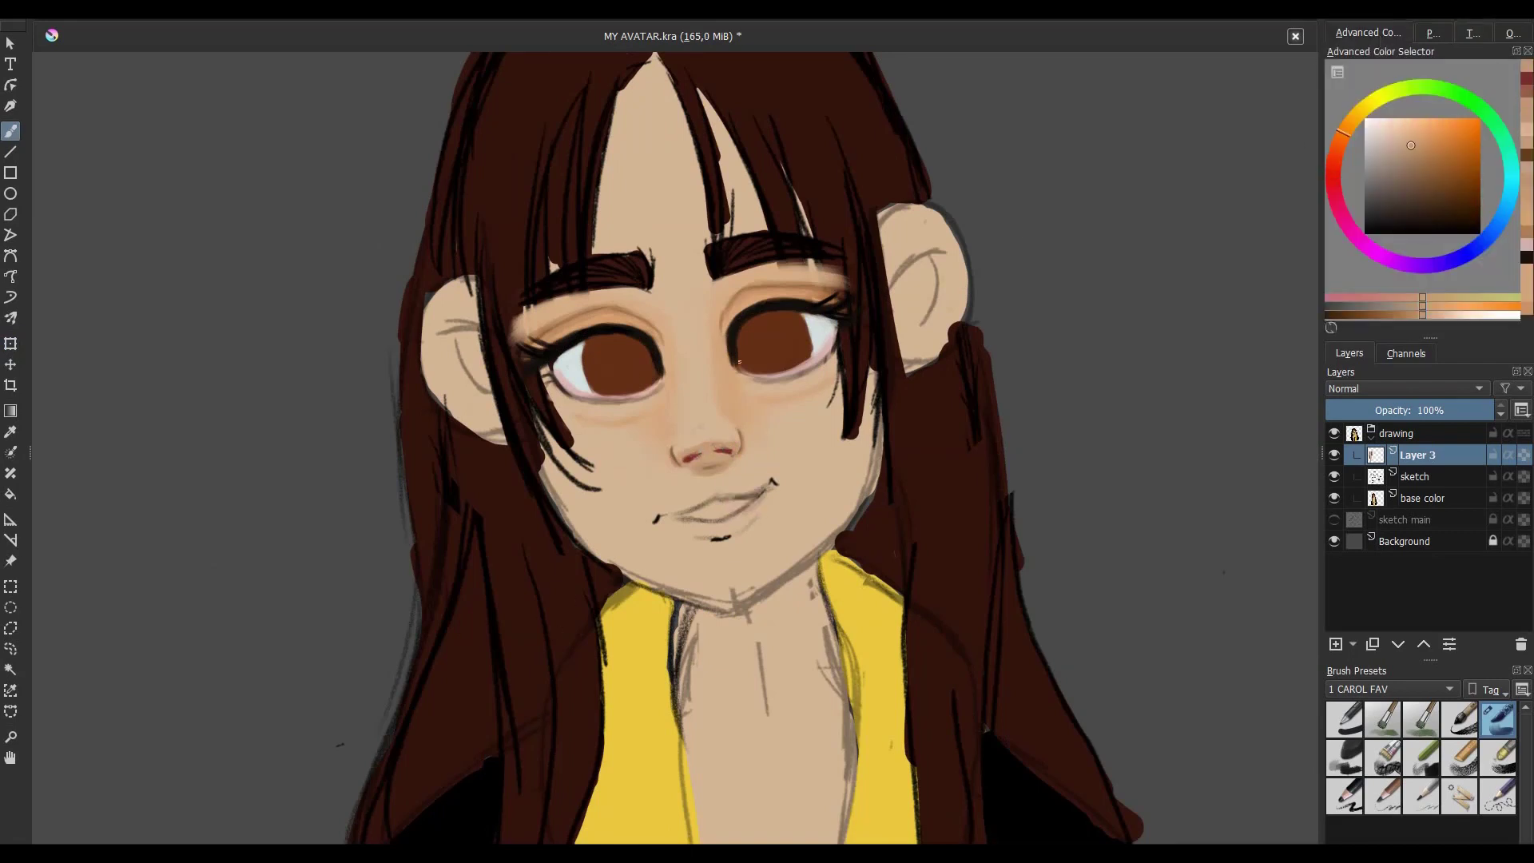
{"action": "left_click", "coordinate": [651, 462], "text": "ctrl"}
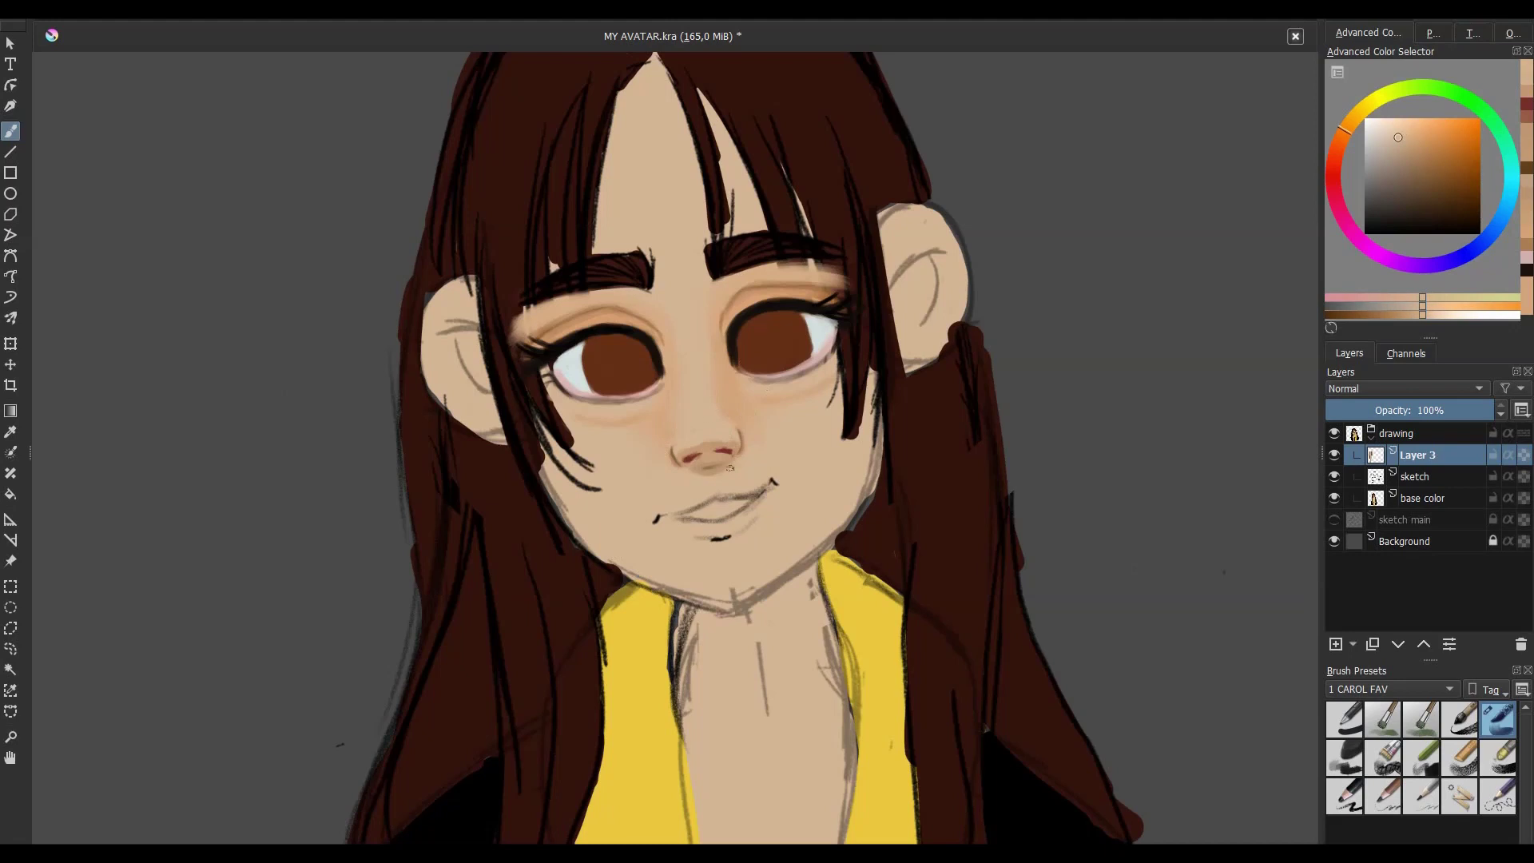
{"action": "key", "text": "m"}
{"action": "key", "text": "m"}
{"action": "key", "text": "ctrl+t"}
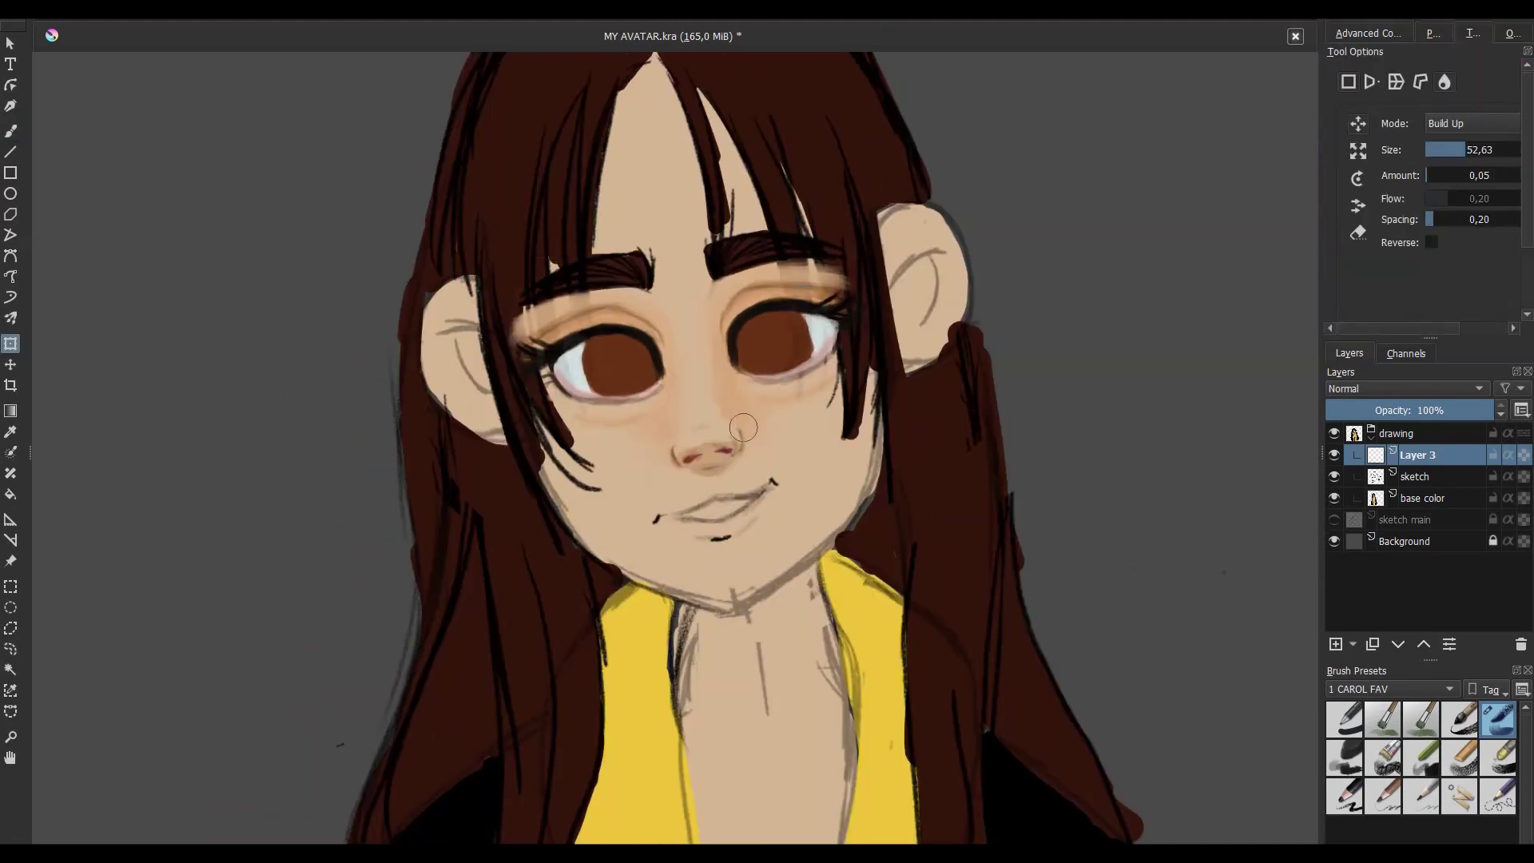
{"action": "key", "text": "m"}
{"action": "key", "text": "m"}
{"action": "key", "text": "b"}
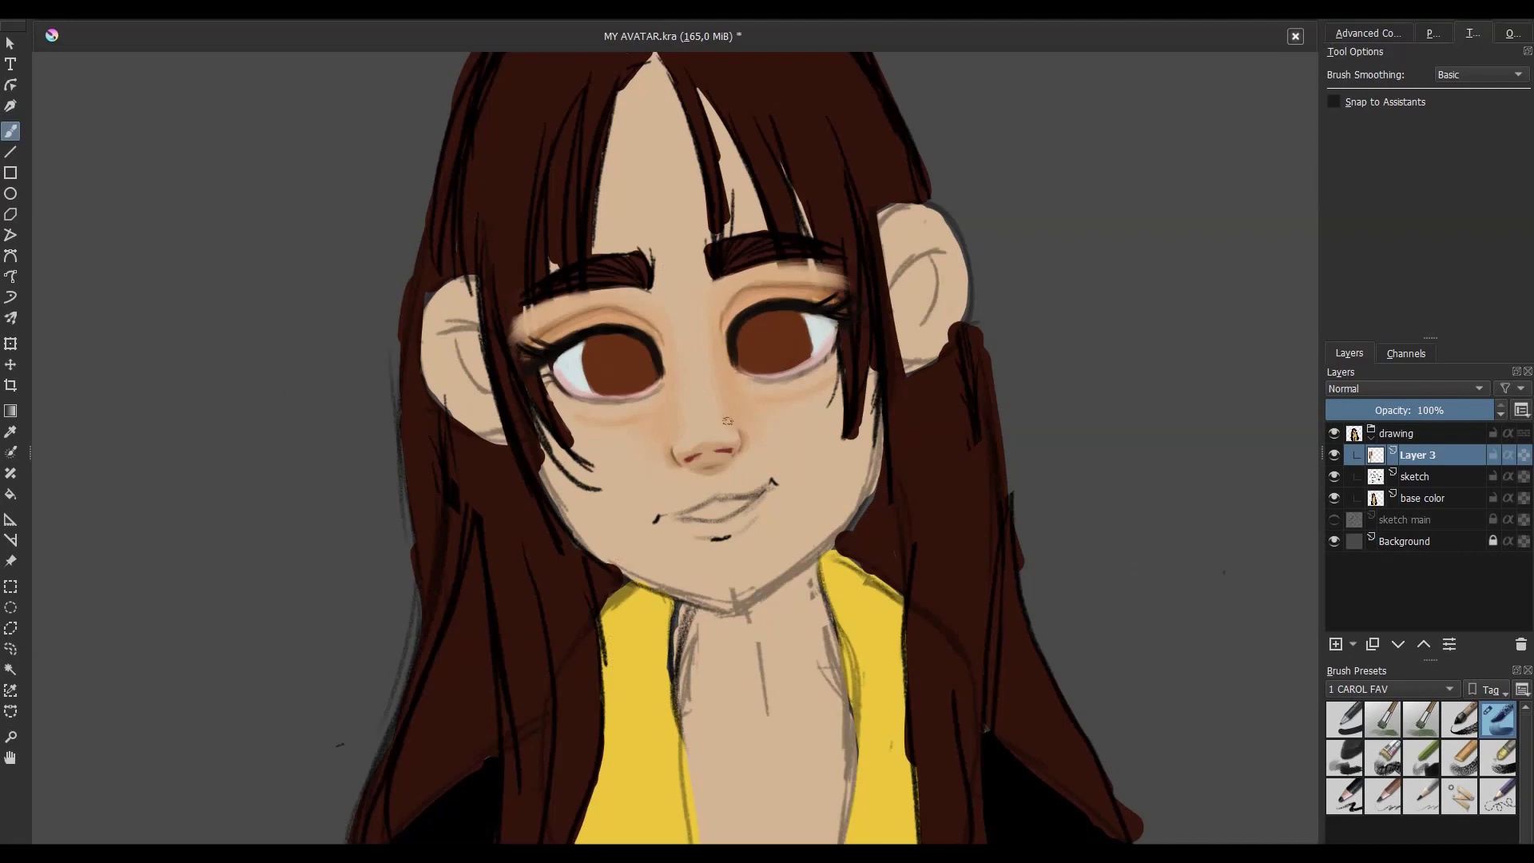
- Undo the last cheek blush and cover stray strand lines on the left cheek with skin tone
{"action": "scroll", "coordinate": [722, 385], "scroll_direction": "down", "scroll_amount": 5}
{"action": "scroll", "coordinate": [653, 427], "scroll_direction": "up", "scroll_amount": 5}
{"action": "key", "text": "ctrl+z"}
{"action": "key", "text": "m"}
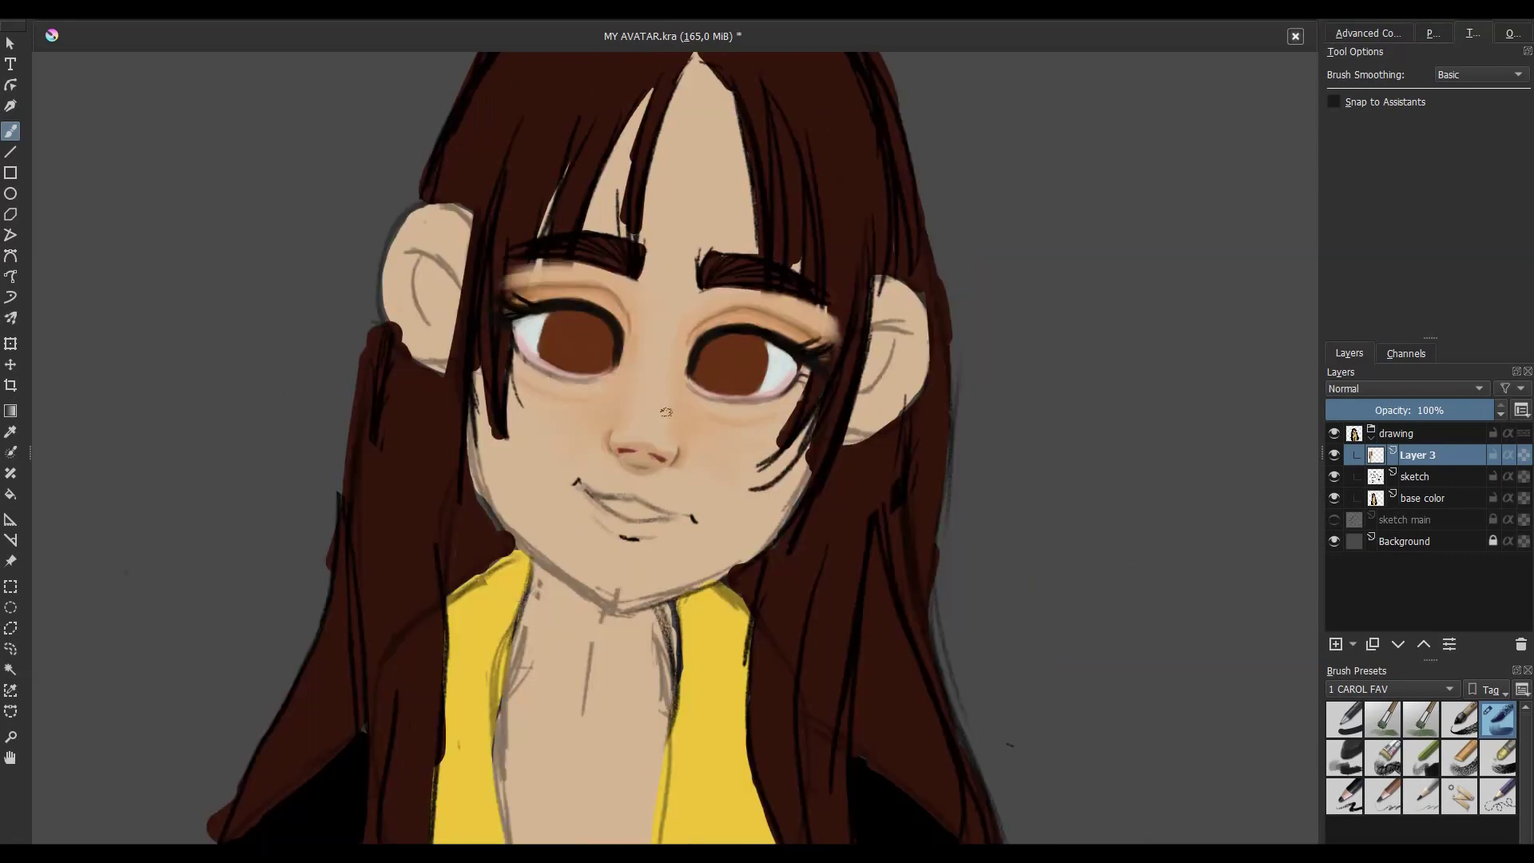
{"action": "key", "text": "m"}
{"action": "left_click_drag", "start_coordinate": [595, 452], "coordinate": [555, 439]}
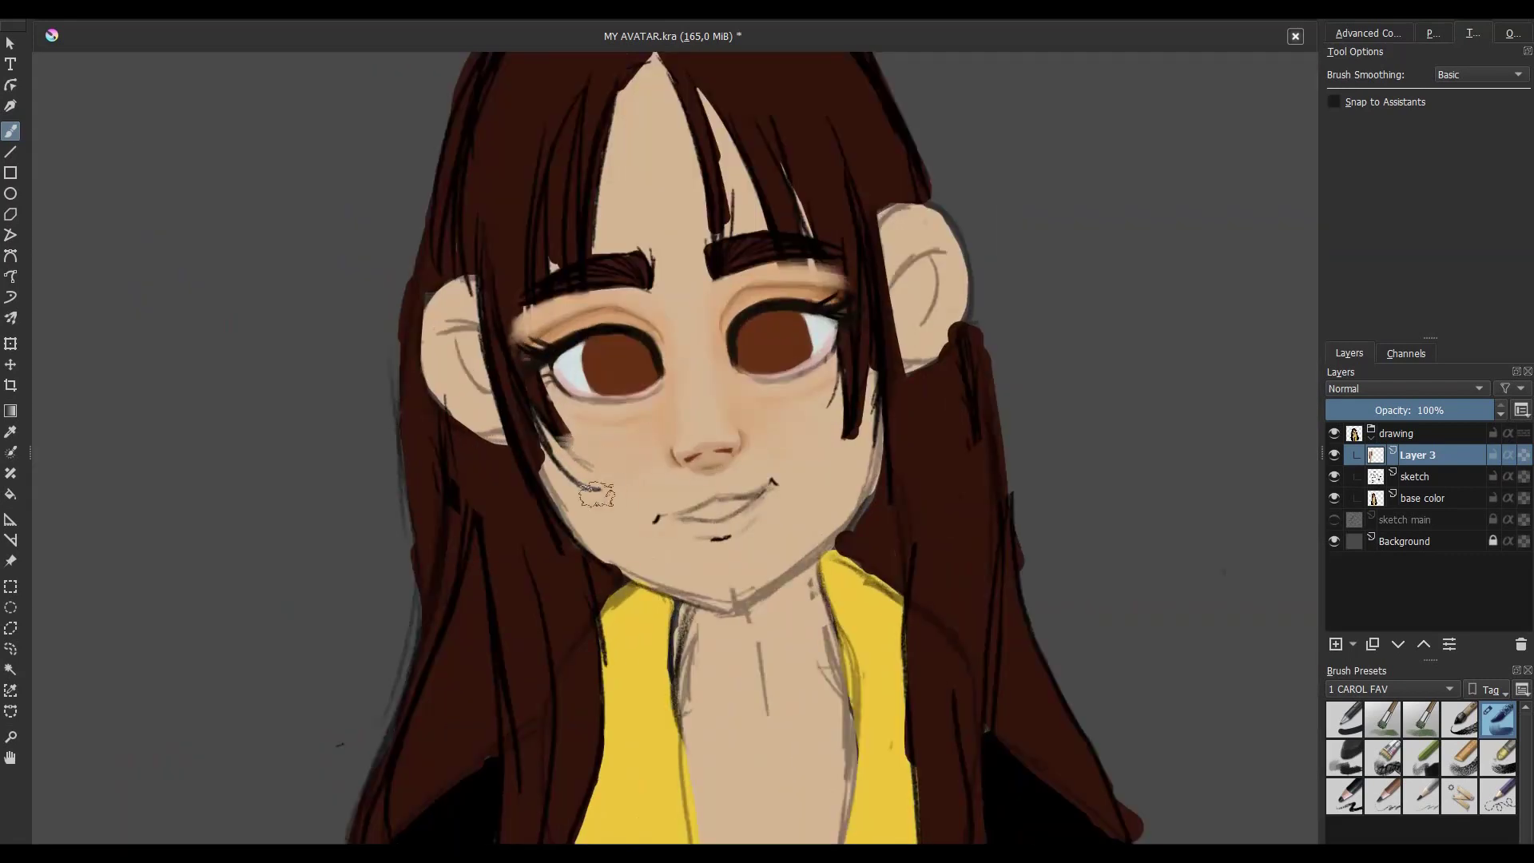
{"action": "left_click_drag", "start_coordinate": [735, 534], "coordinate": [713, 538]}
- Add a new layer above Layer 3 and paint blush on the left cheek
{"action": "key", "text": "Insert"}
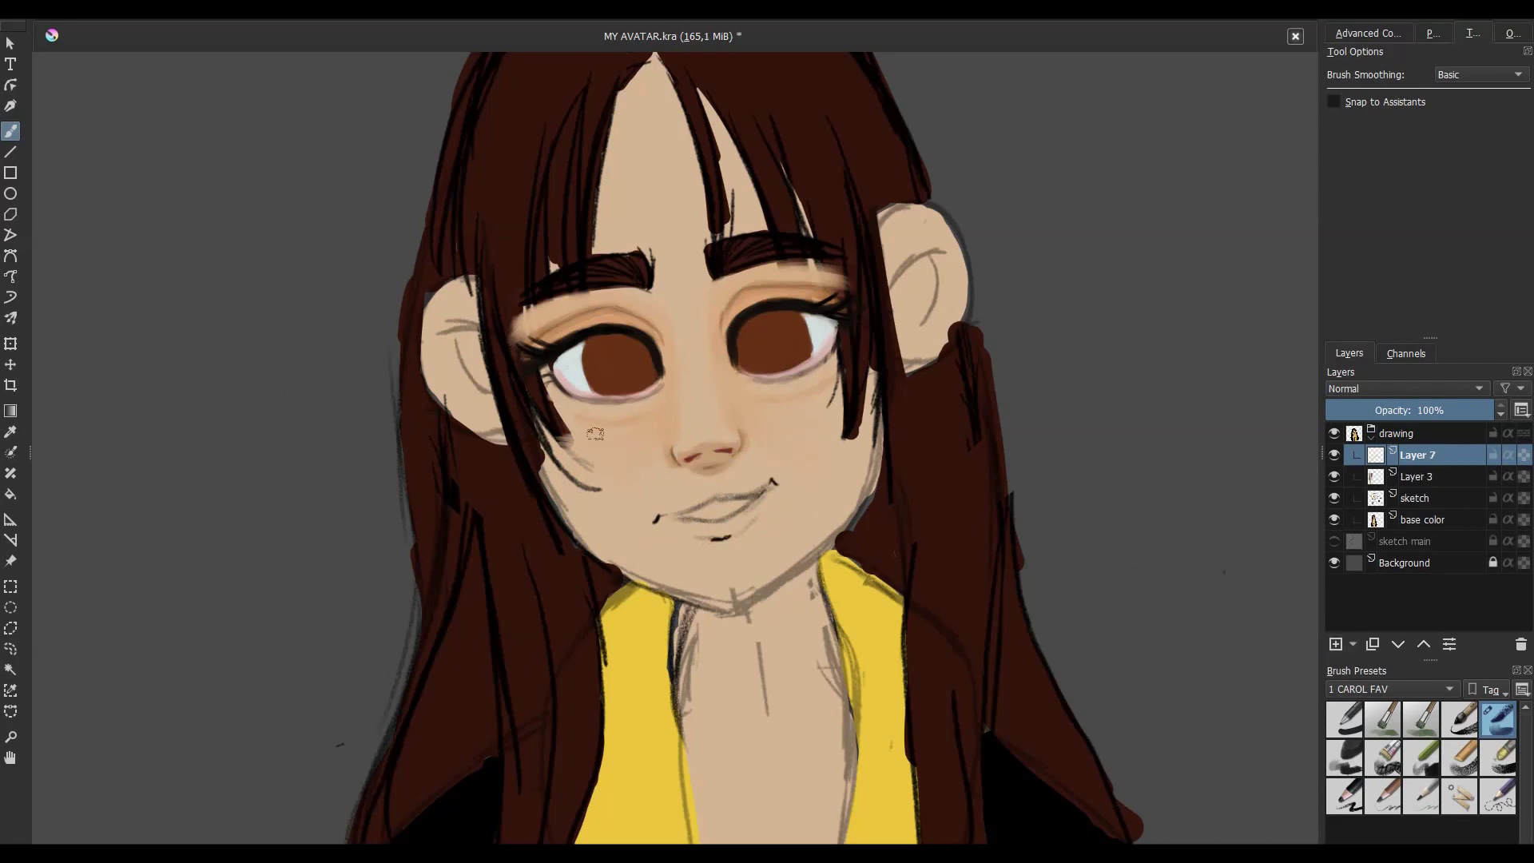
{"action": "mouse_move", "coordinate": [607, 438]}
{"action": "left_mouse_down"}
{"action": "mouse_move", "coordinate": [577, 454]}
{"action": "mouse_move", "coordinate": [631, 489]}
{"action": "left_mouse_up"}
{"action": "key", "text": "2"}
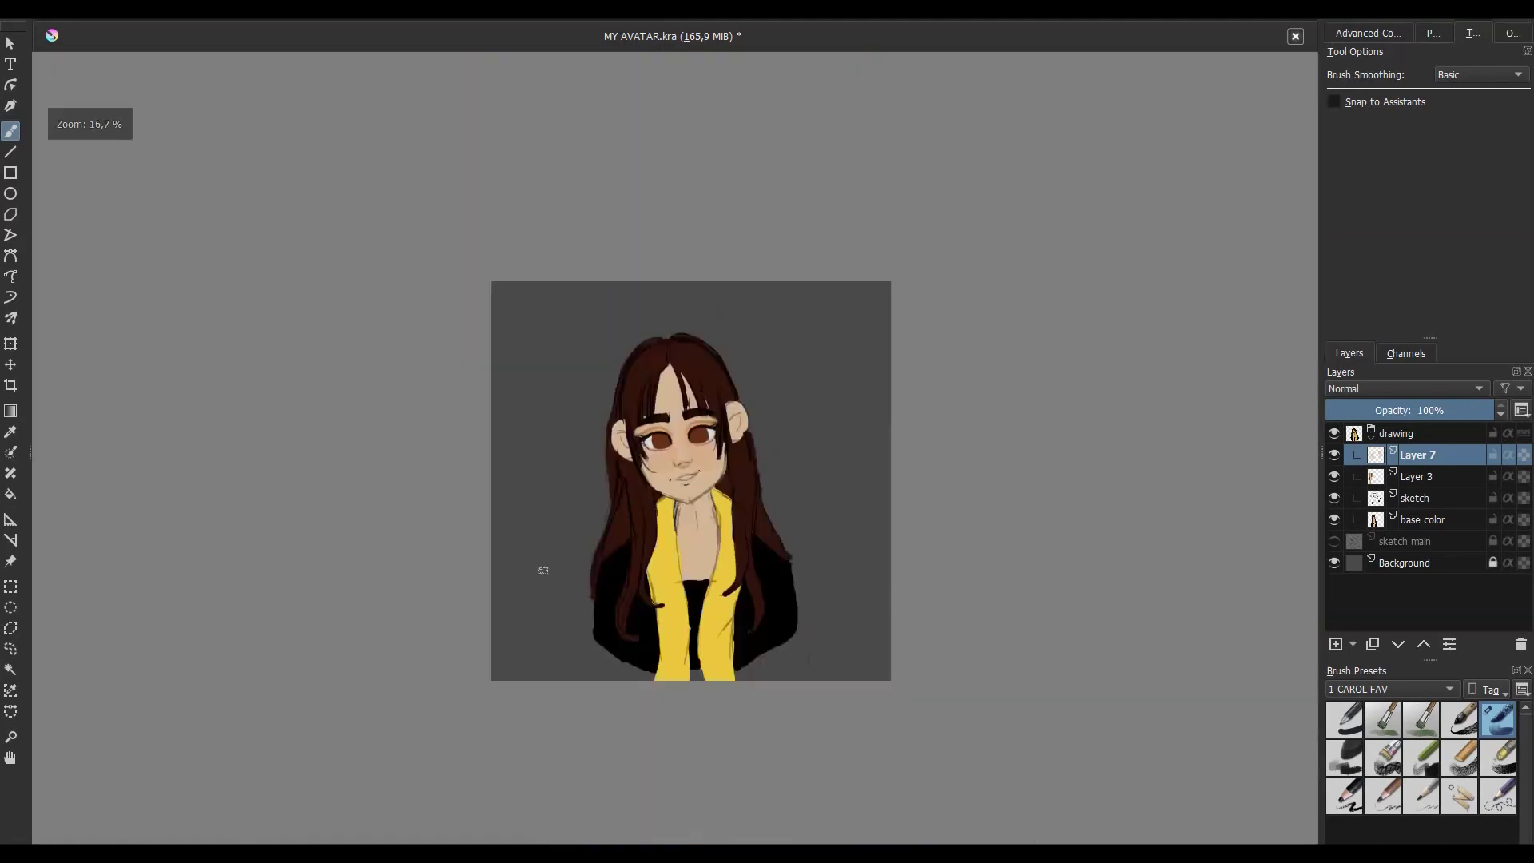
{"action": "key", "text": "1"}
- Pick a reddish tone in the Advanced Color Selector and paint pink onto the upper lip
{"action": "key", "text": "2"}
{"action": "left_click", "coordinate": [1368, 32]}
{"action": "left_click", "coordinate": [1436, 132]}
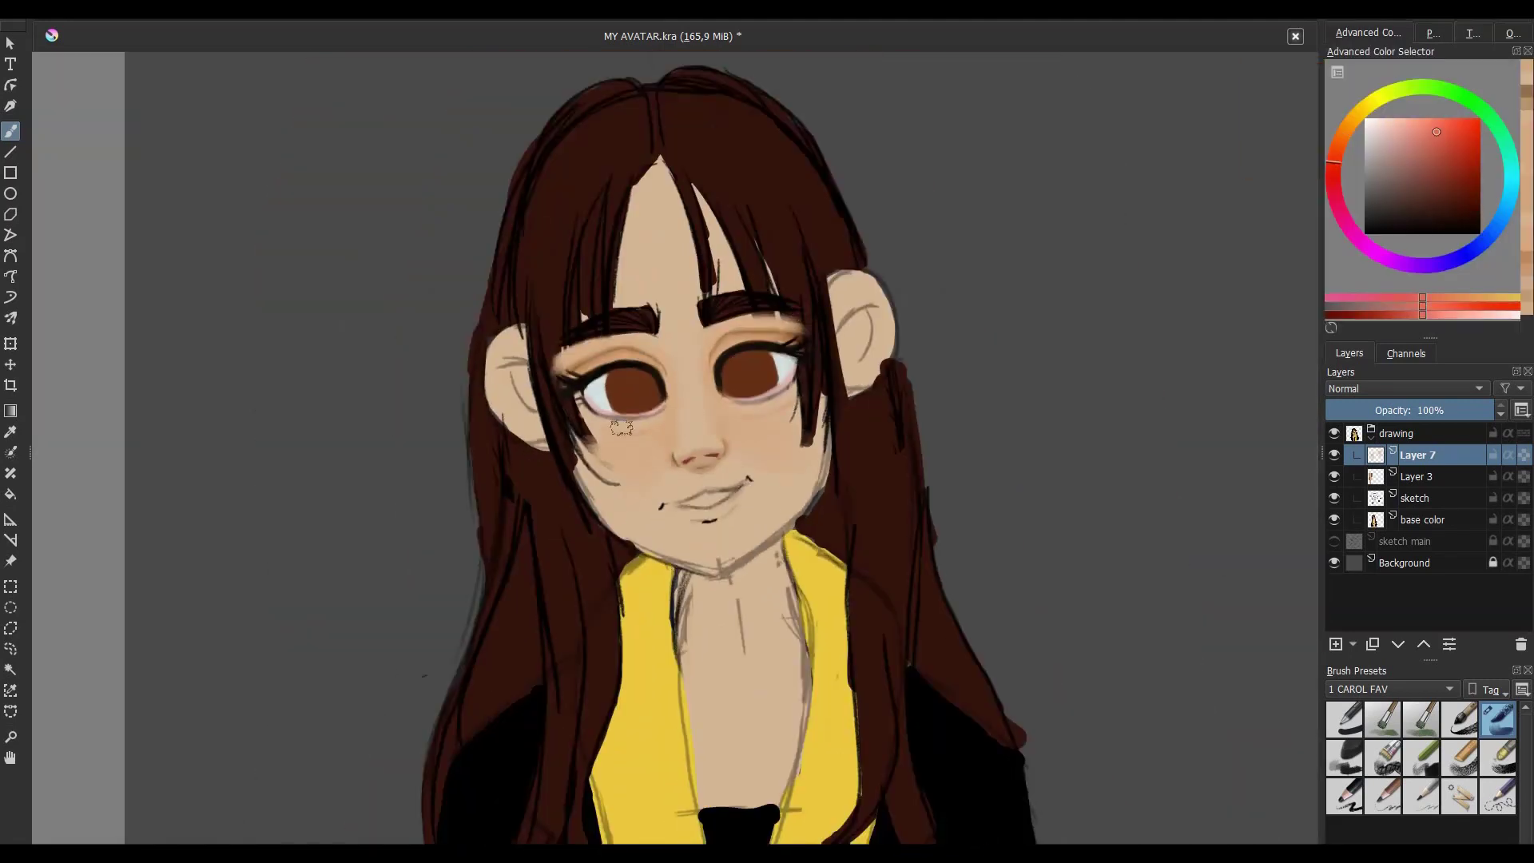
{"action": "scroll", "coordinate": [669, 477], "scroll_direction": "up", "scroll_amount": 1}
{"action": "left_click_drag", "start_coordinate": [679, 497], "coordinate": [723, 494]}
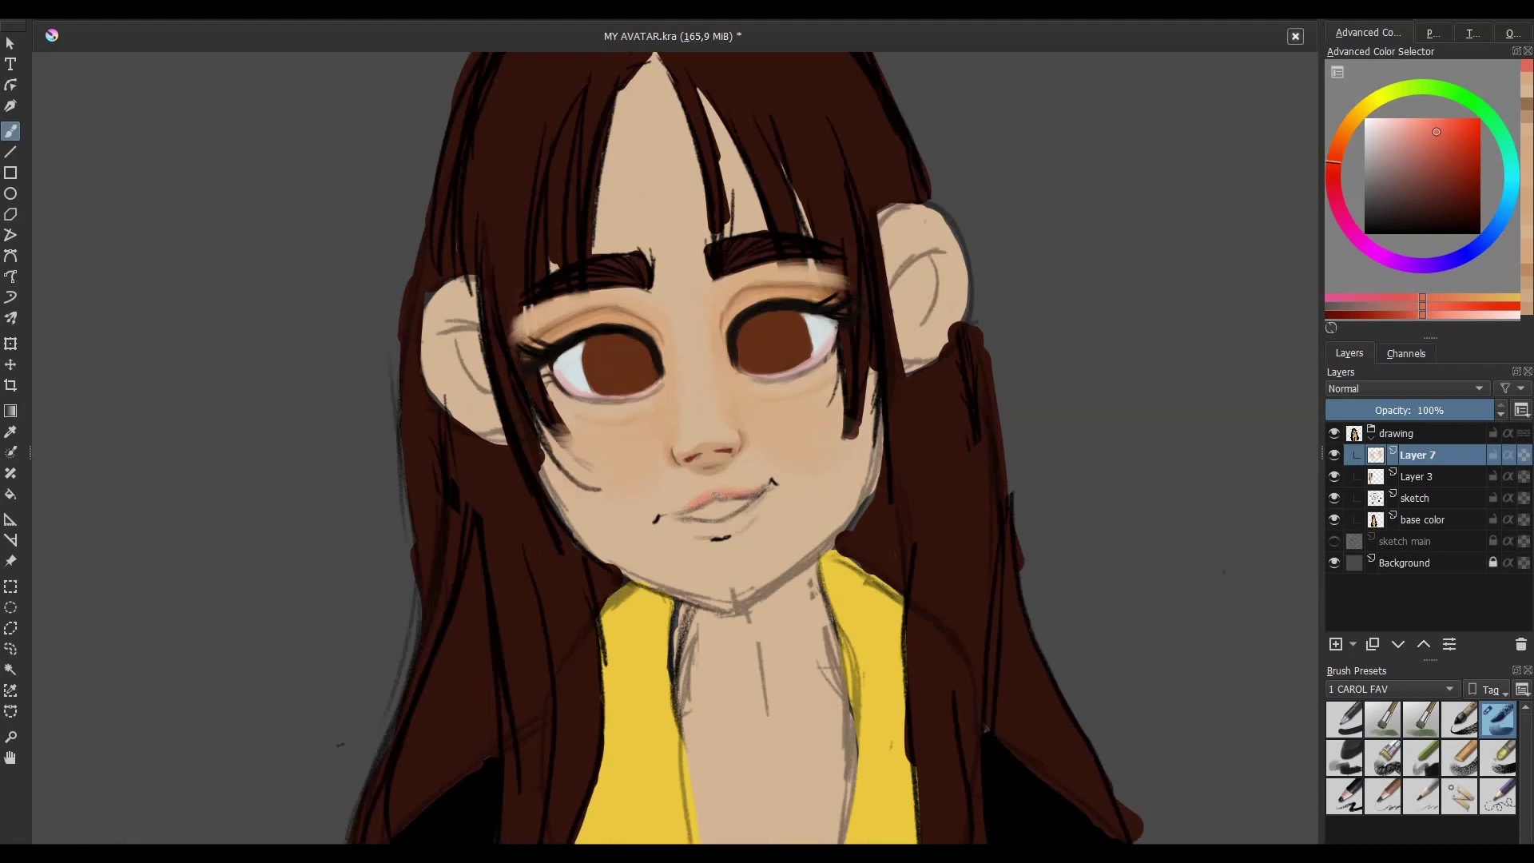
- Choose a lighter pink and paint it across the lower lip
{"action": "left_click", "coordinate": [1444, 141]}
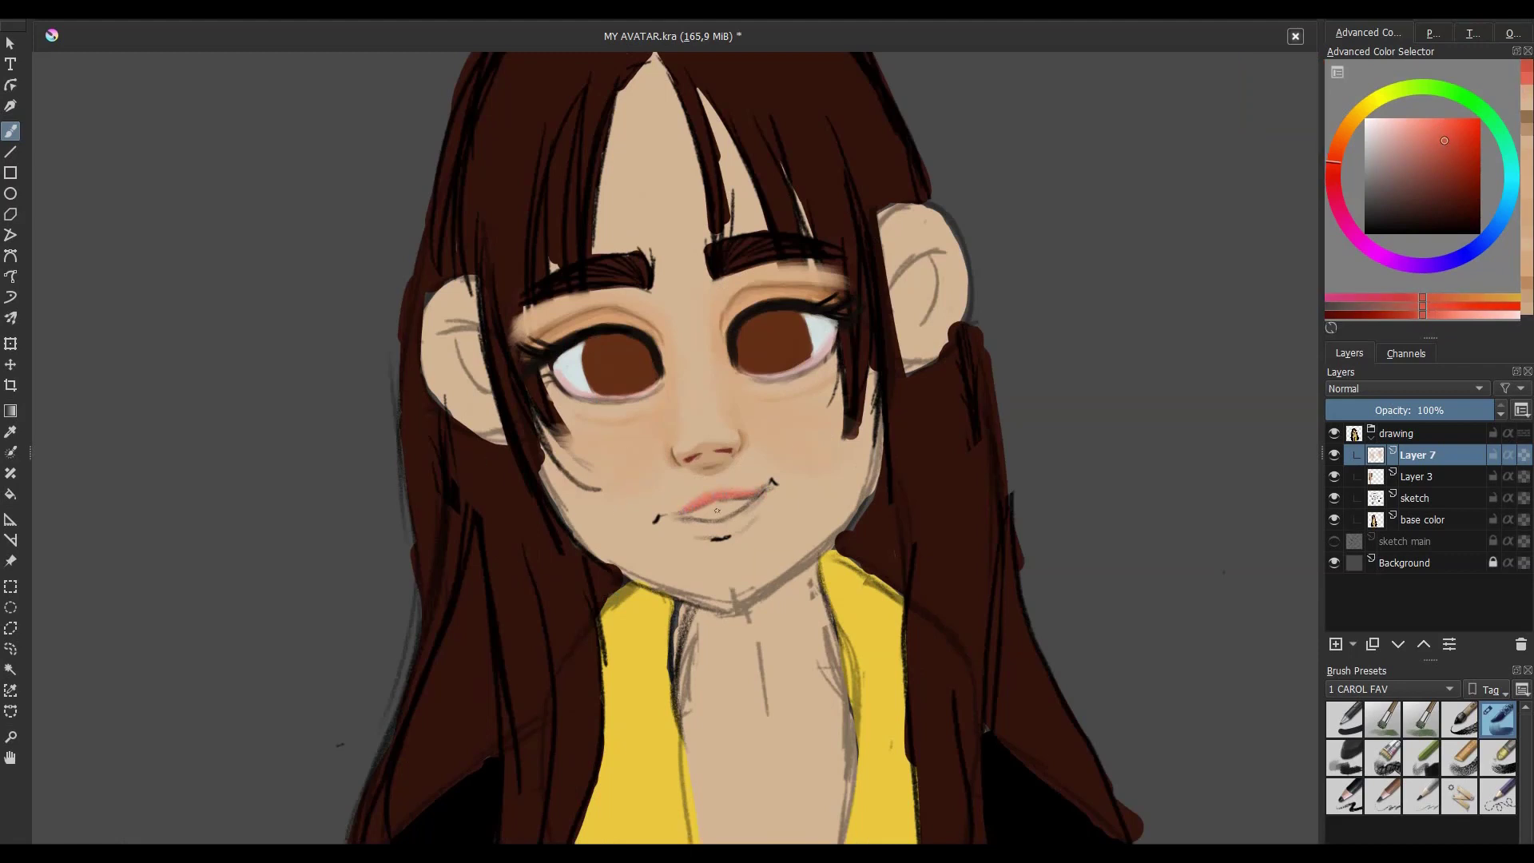
{"action": "left_click", "coordinate": [1433, 136]}
{"action": "left_click_drag", "start_coordinate": [687, 515], "coordinate": [759, 501]}
- Sample lip tones, check the lips mirrored, and shade the teeth between the lips
{"action": "left_click", "coordinate": [764, 501], "text": "ctrl"}
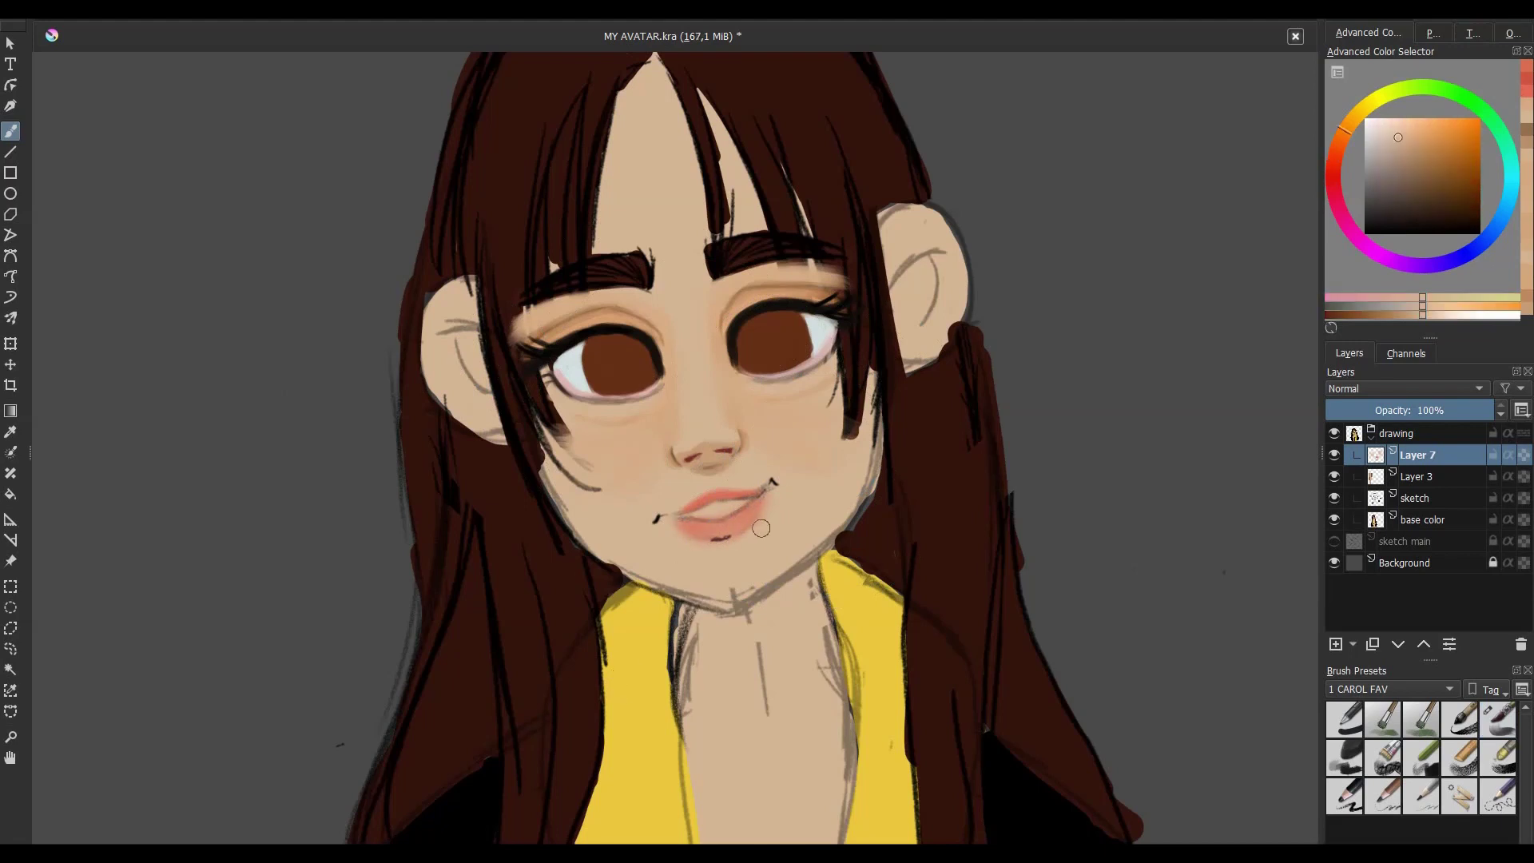
{"action": "left_click", "coordinate": [747, 523], "text": "ctrl"}
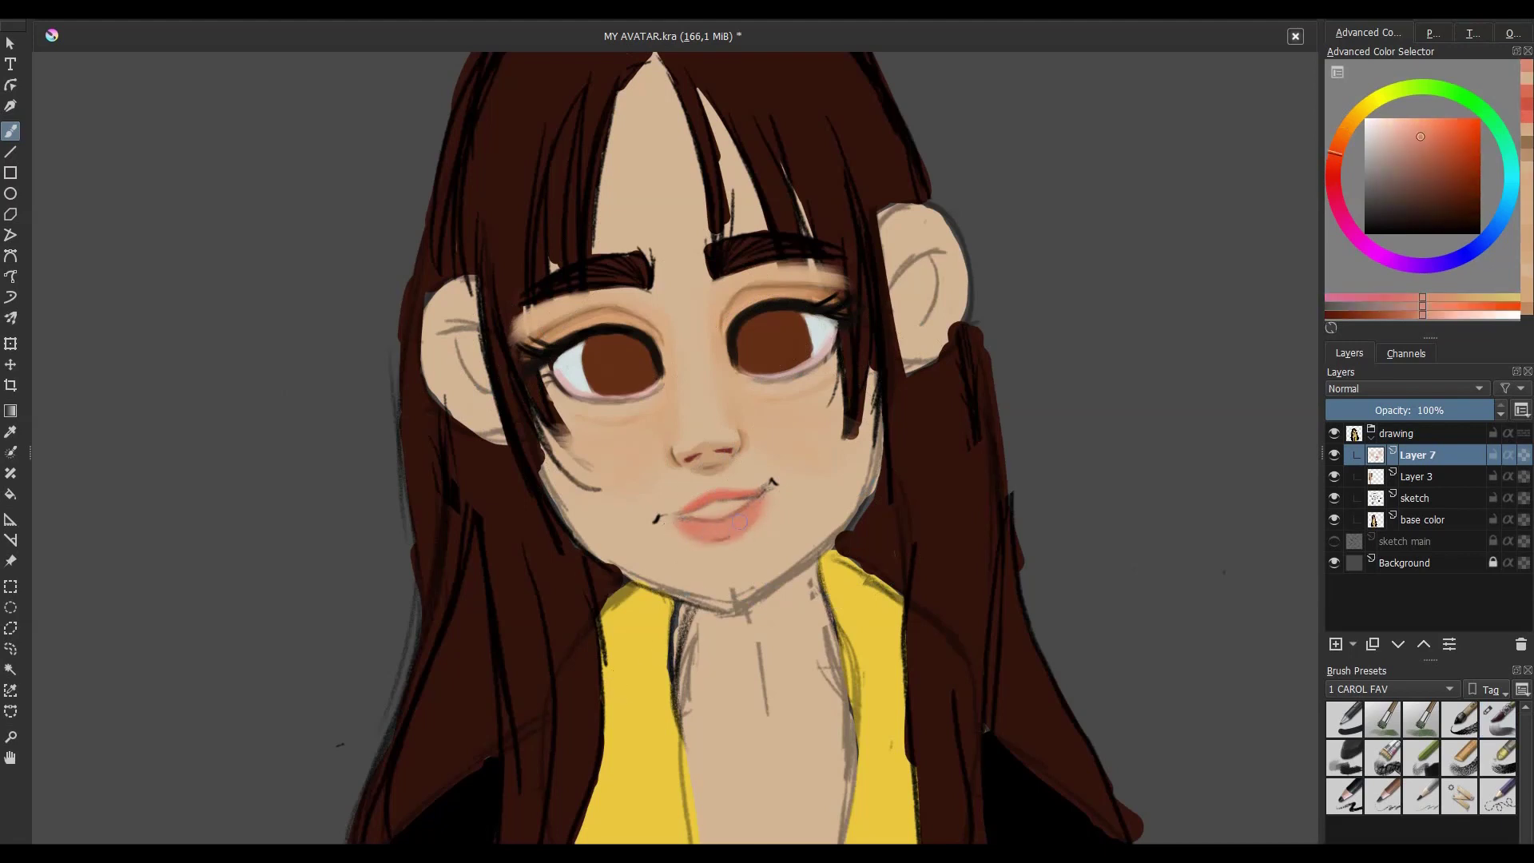
{"action": "left_click", "coordinate": [784, 512], "text": "ctrl"}
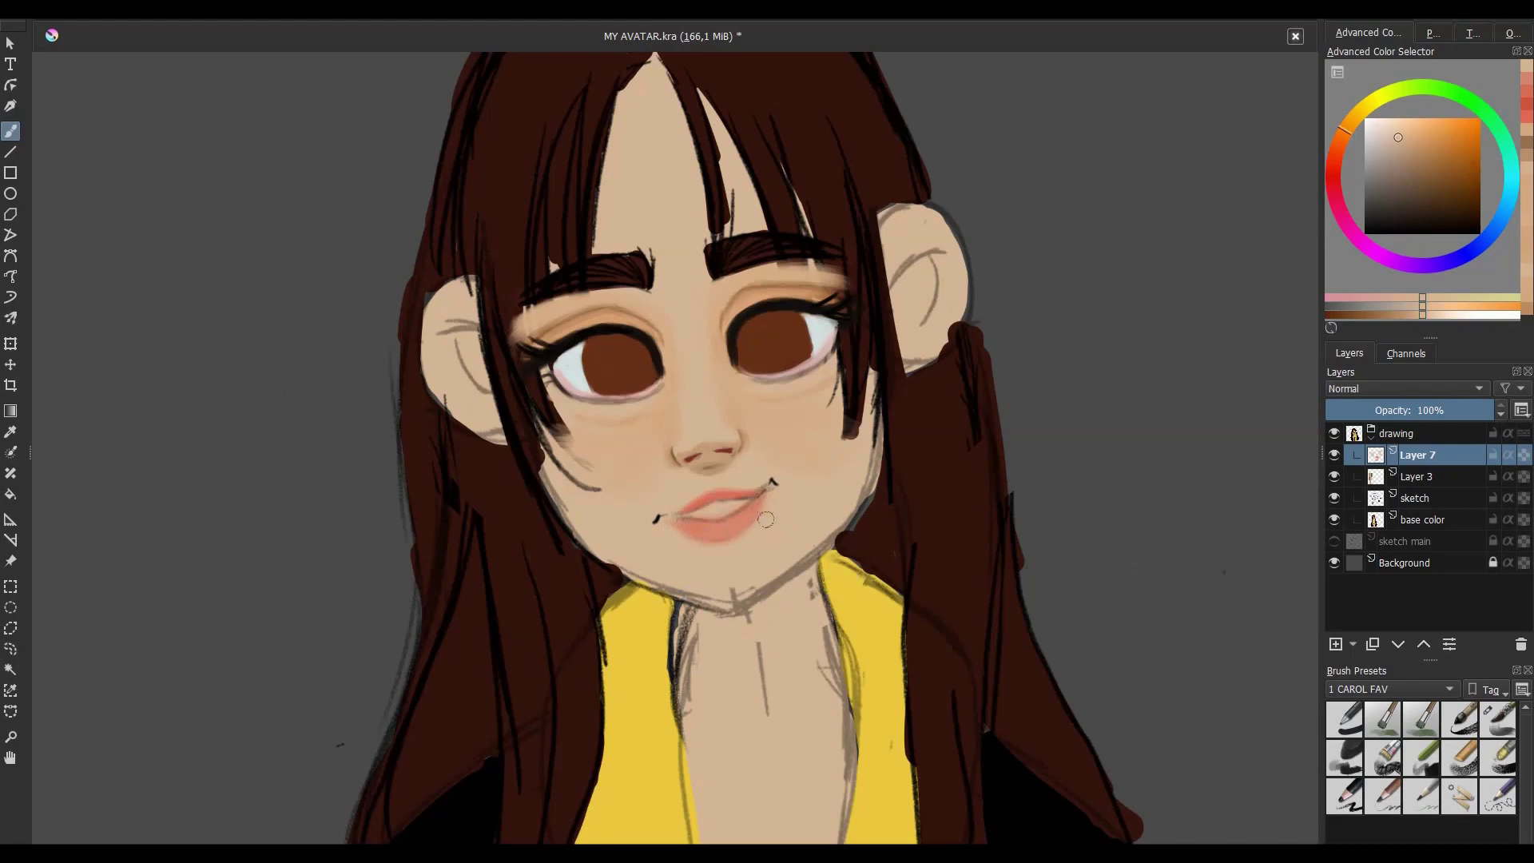
{"action": "key", "text": "m"}
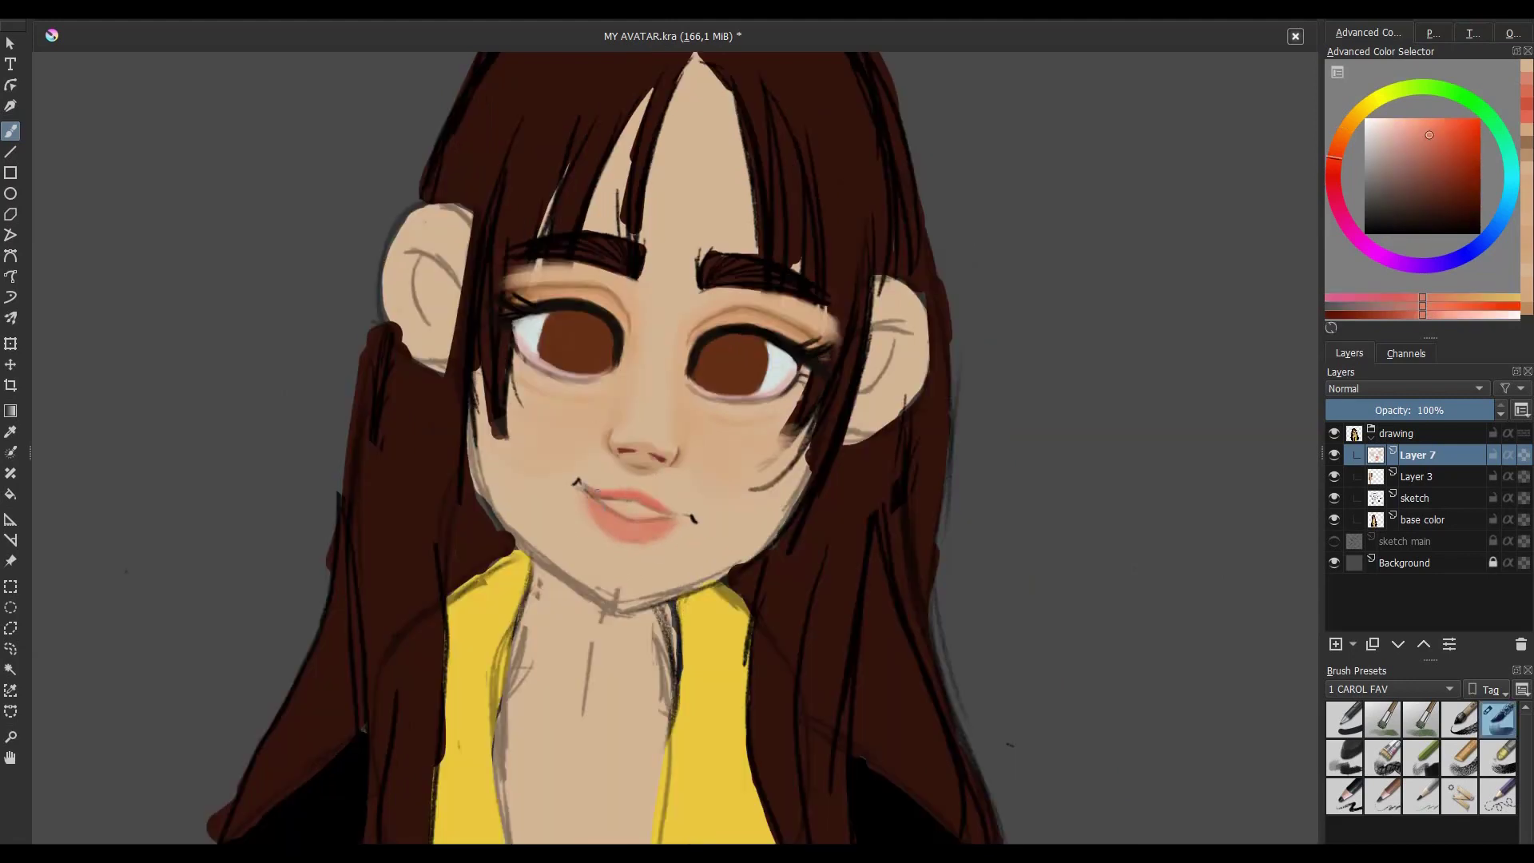
{"action": "key", "text": "m"}
{"action": "left_click", "coordinate": [755, 512], "text": "ctrl"}
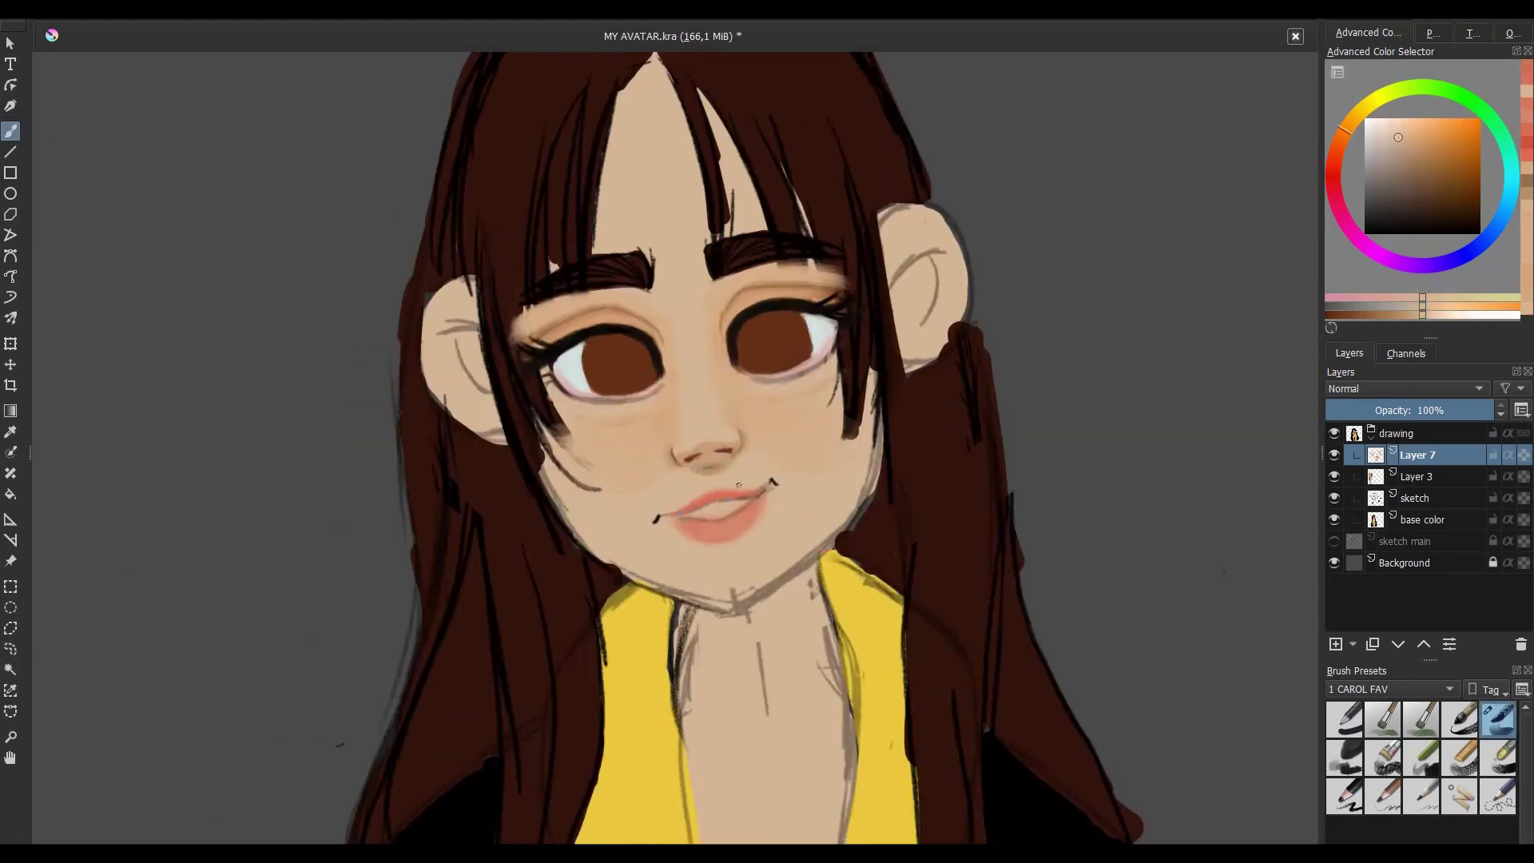
{"action": "left_click", "coordinate": [1446, 140]}
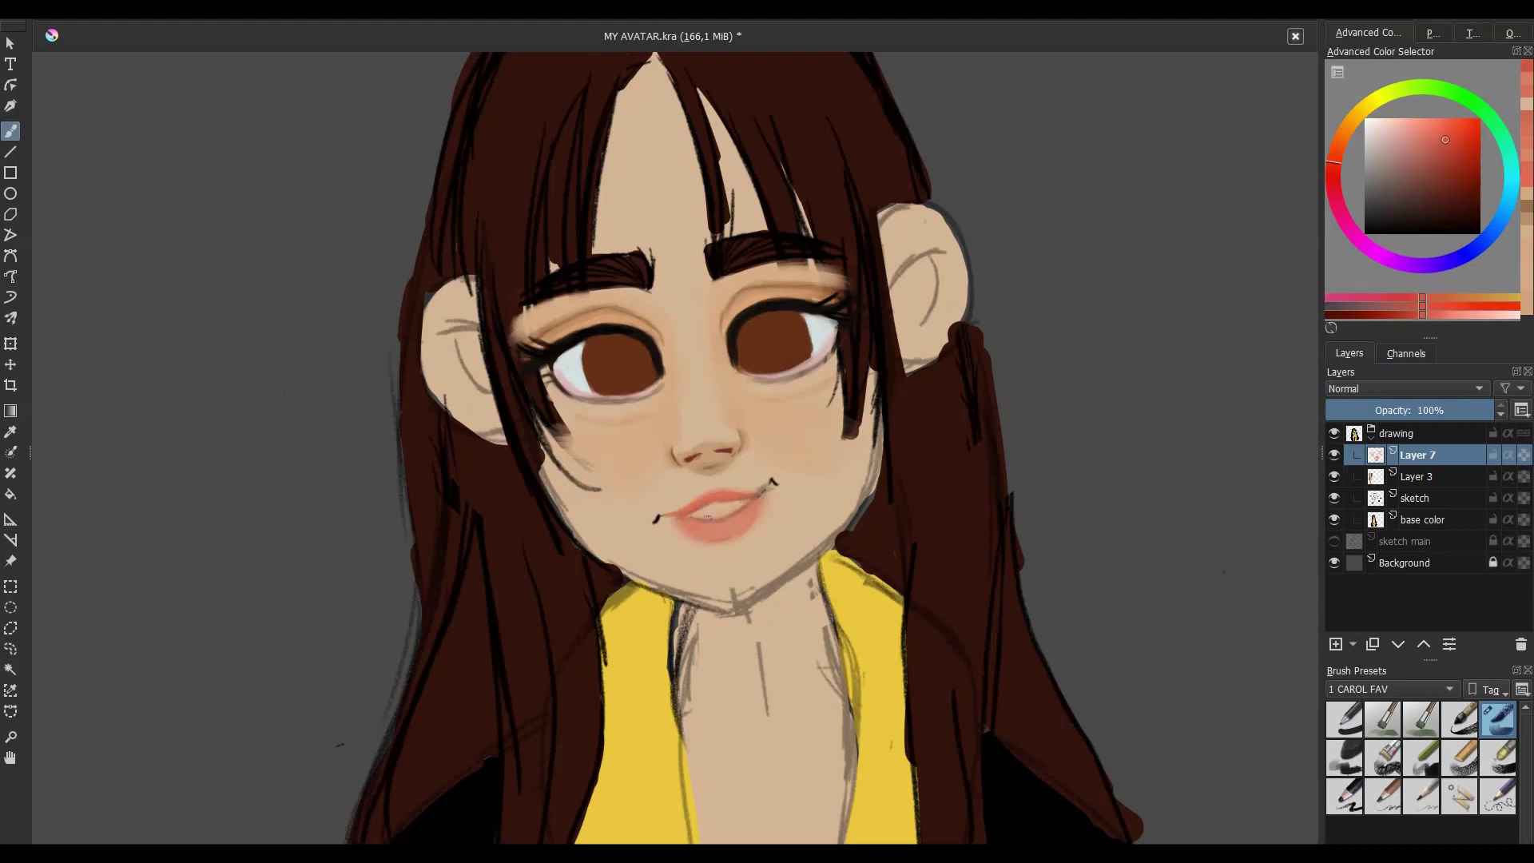
{"action": "left_click", "coordinate": [749, 502], "text": "ctrl"}
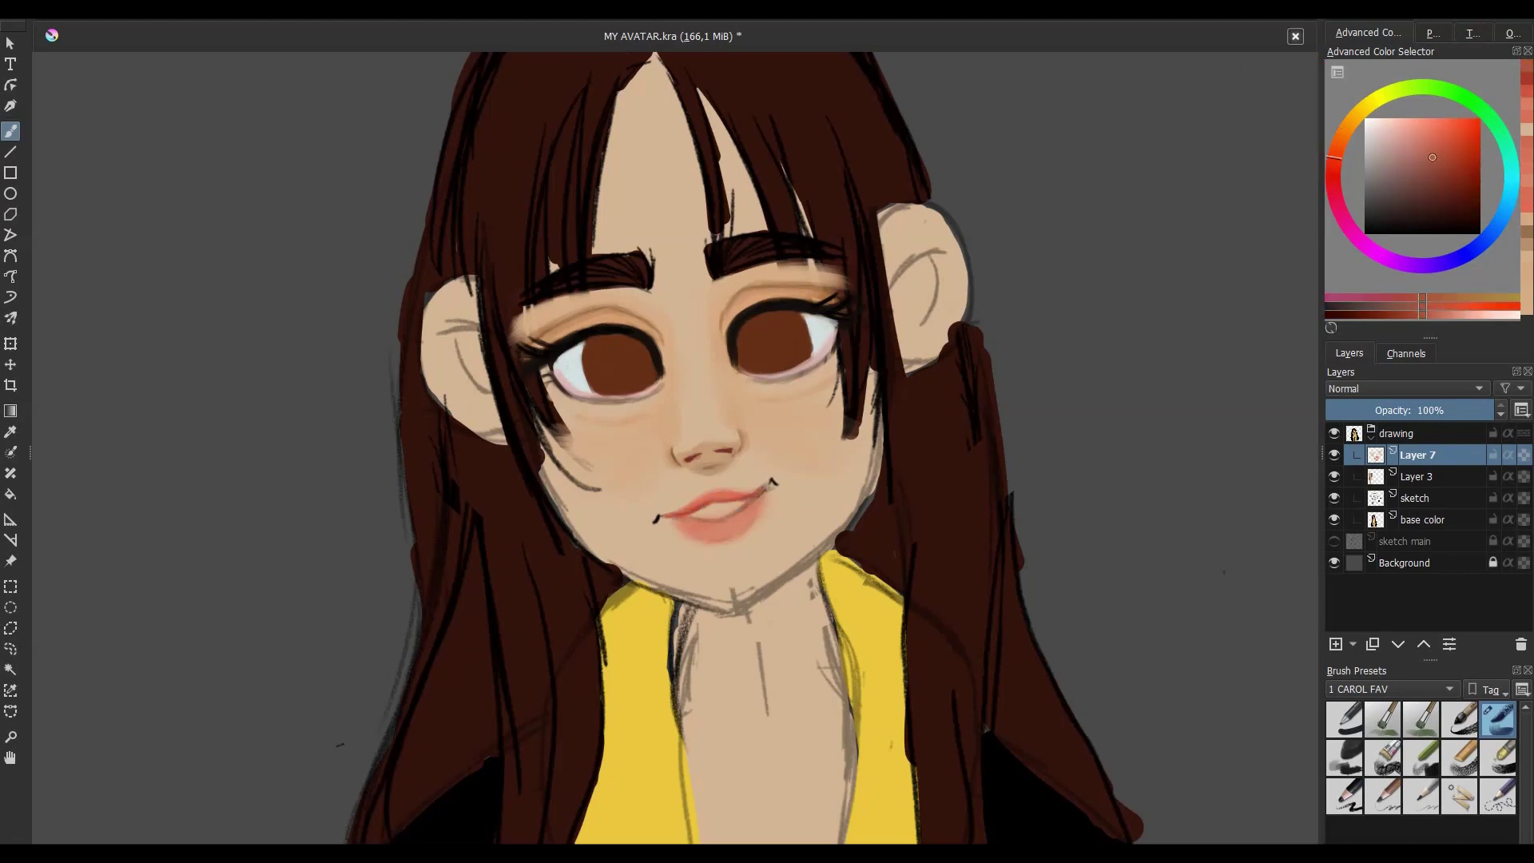
{"action": "left_click", "coordinate": [758, 489], "text": "ctrl"}
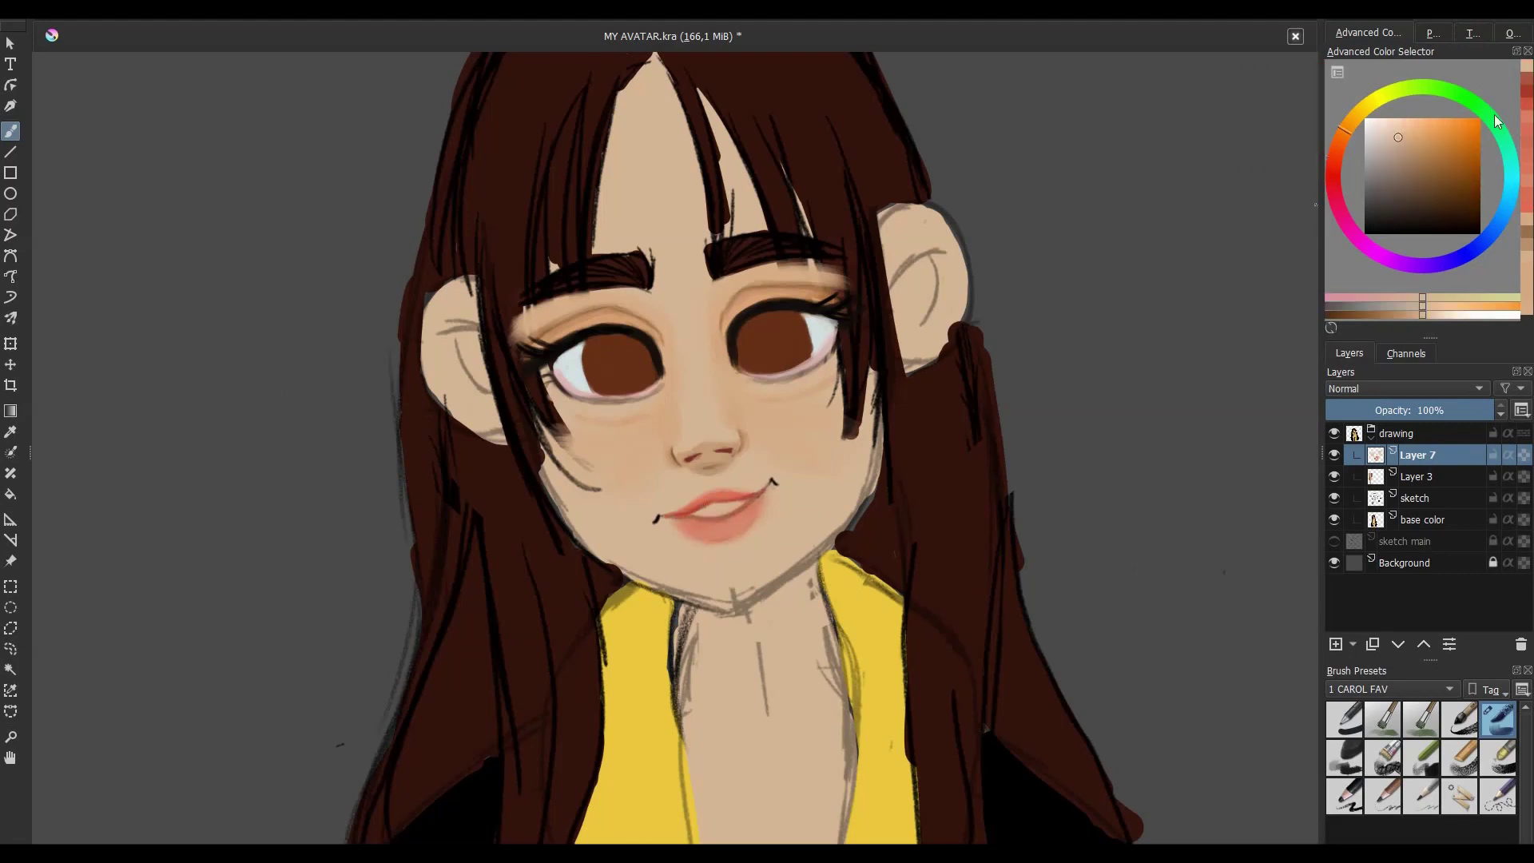
{"action": "left_click", "coordinate": [723, 500], "text": "ctrl"}
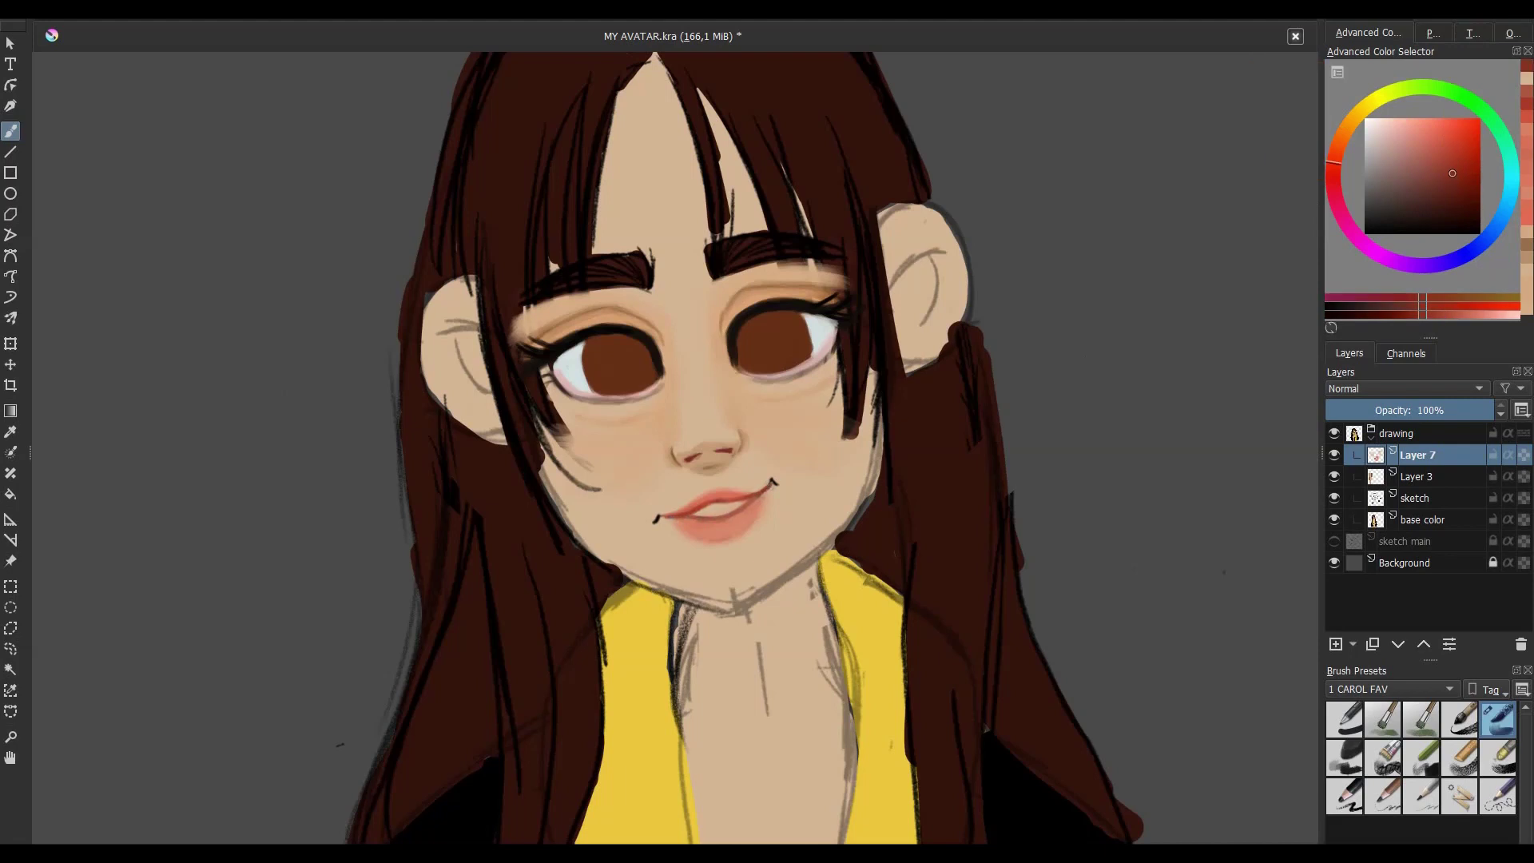
{"action": "left_click", "coordinate": [705, 510], "text": "ctrl"}
{"action": "left_click", "coordinate": [706, 511], "text": "ctrl"}
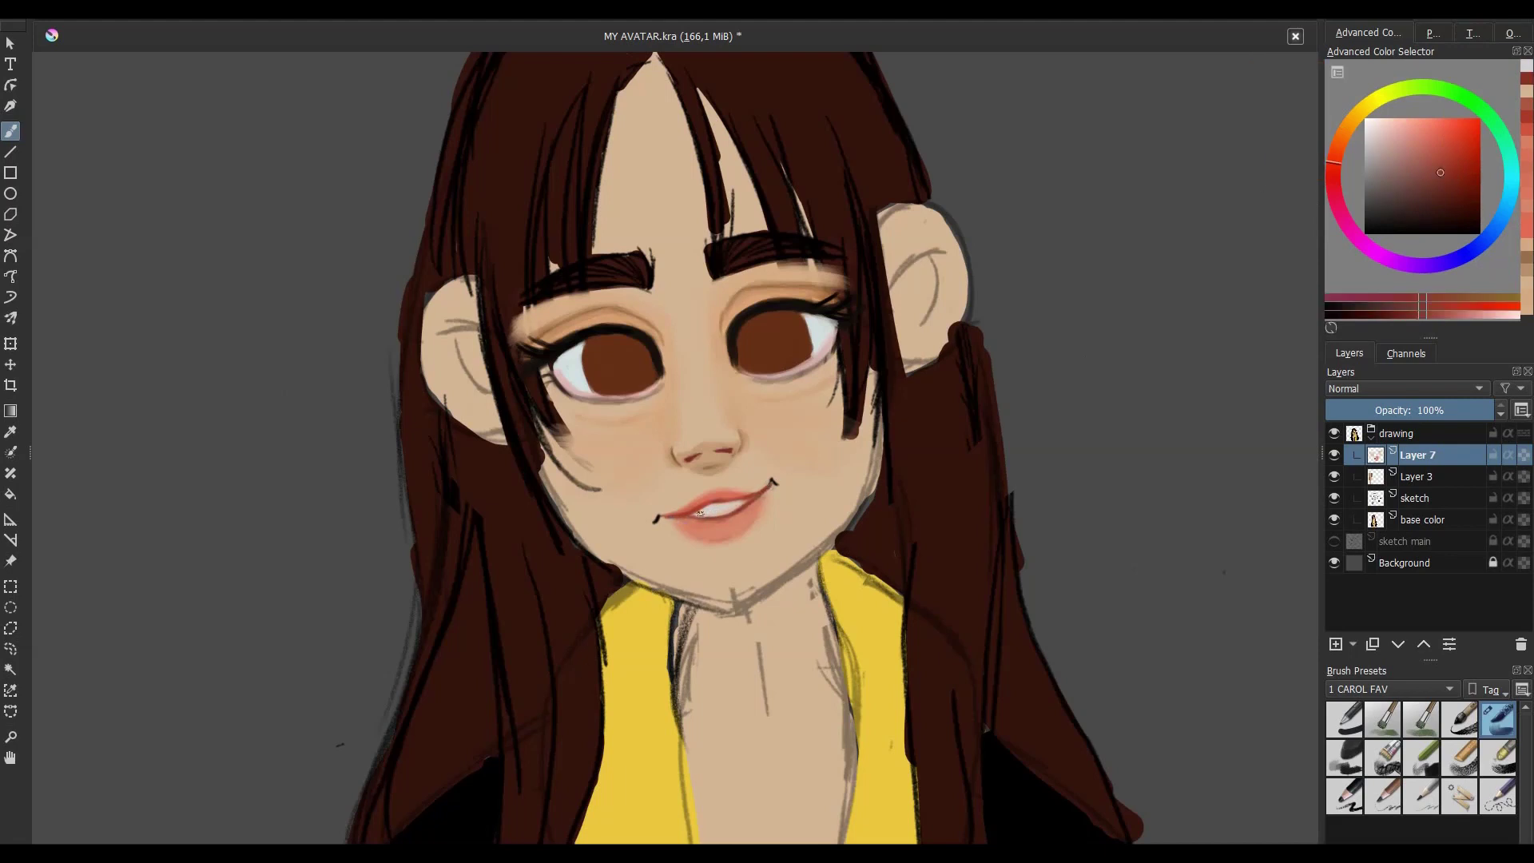
{"action": "left_click_drag", "start_coordinate": [706, 511], "coordinate": [731, 508]}
- Fine-tune a redder lip colour and paint it onto the upper lip
{"action": "left_click", "coordinate": [710, 512], "text": "ctrl"}
{"action": "left_click", "coordinate": [747, 501], "text": "ctrl"}
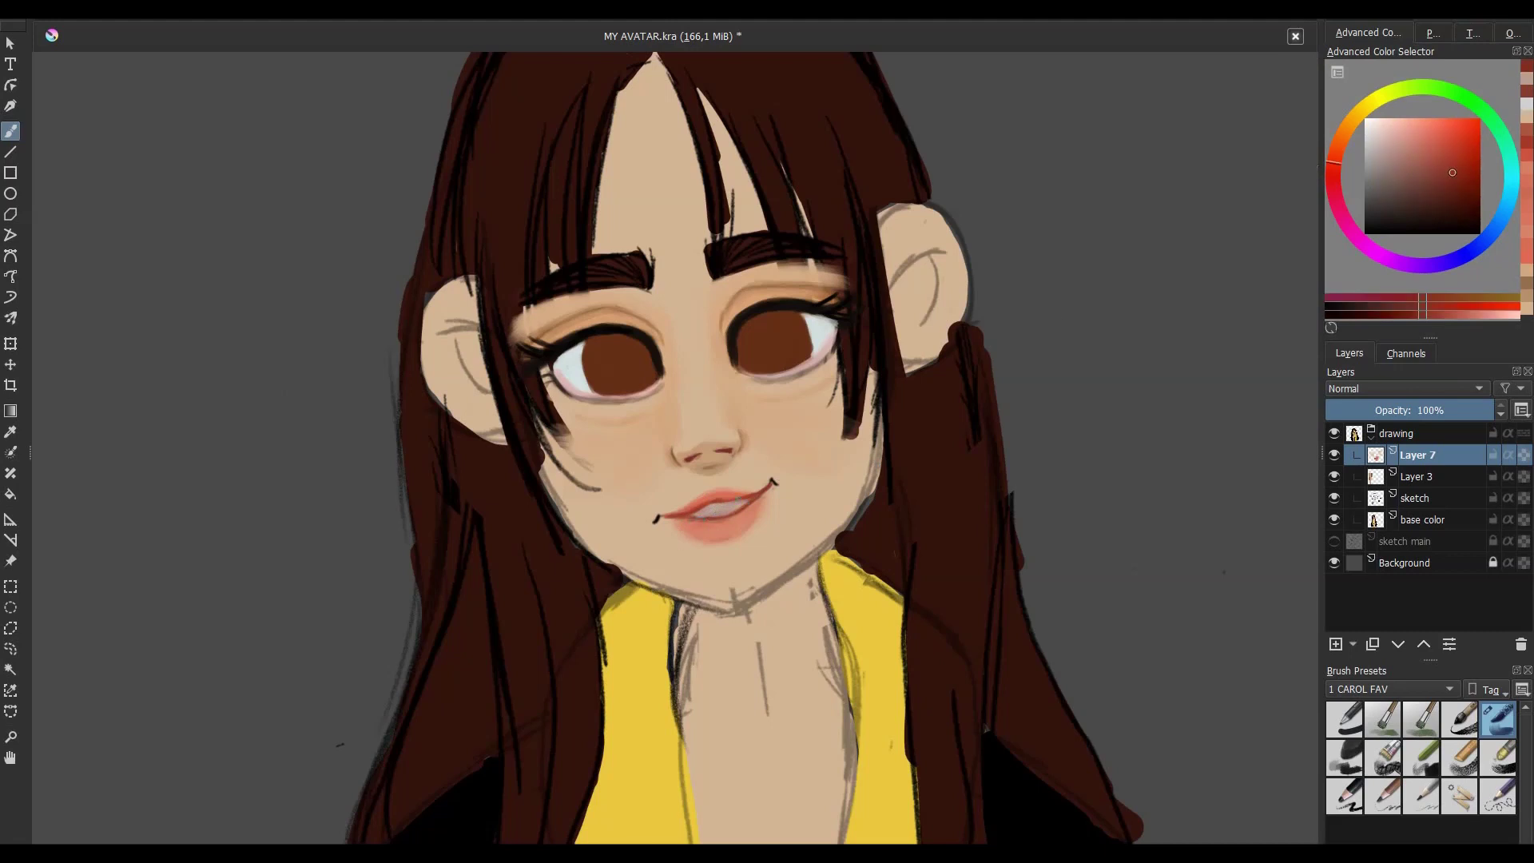
{"action": "left_click", "coordinate": [730, 508], "text": "ctrl"}
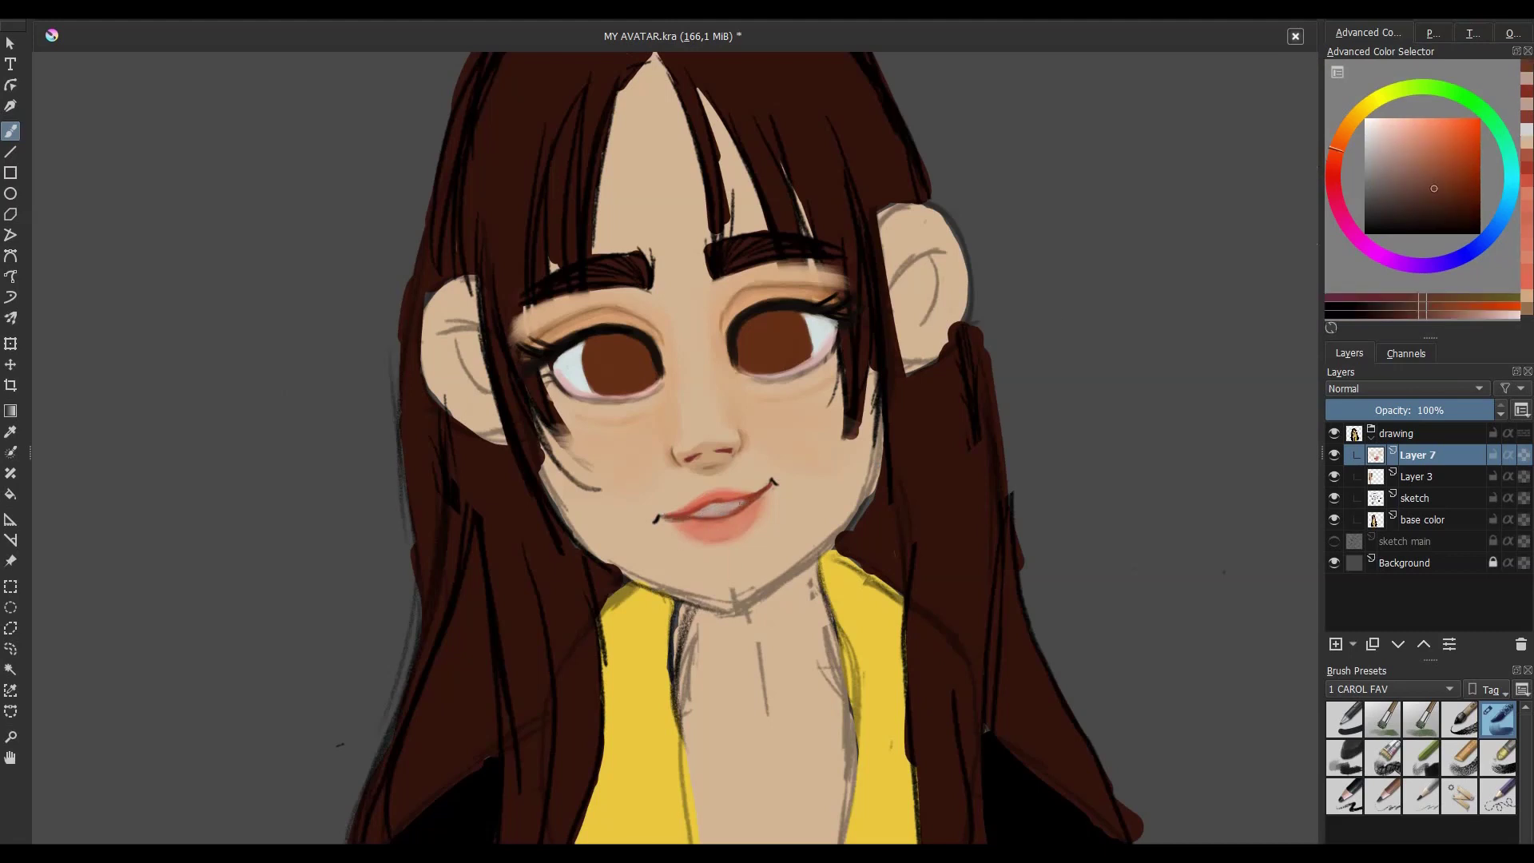
{"action": "left_click", "coordinate": [758, 496], "text": "ctrl"}
{"action": "left_click", "coordinate": [509, 472], "text": "ctrl"}
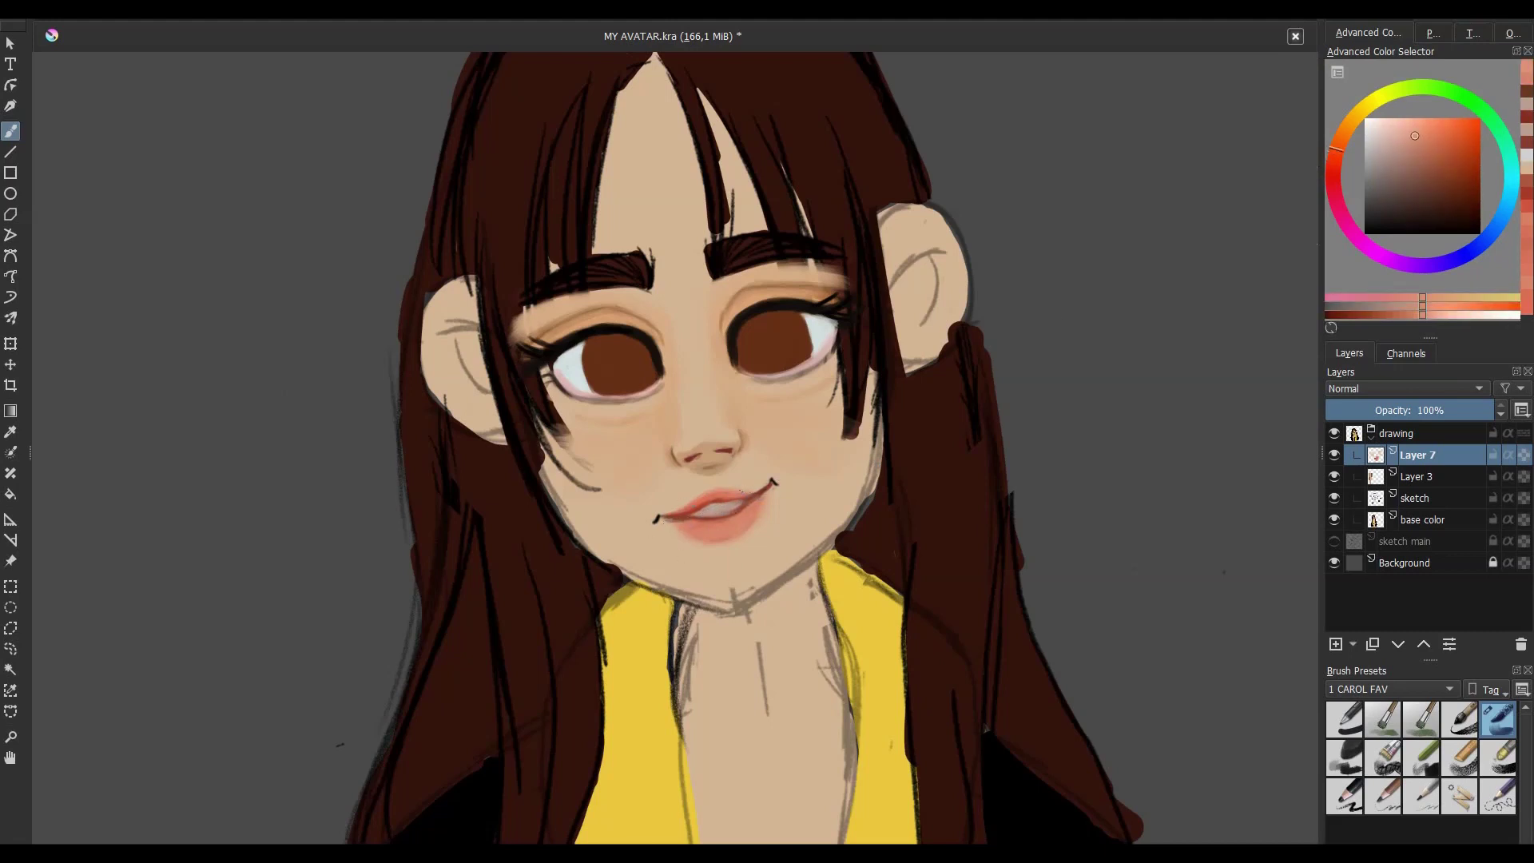
{"action": "left_click", "coordinate": [692, 511], "text": "ctrl"}
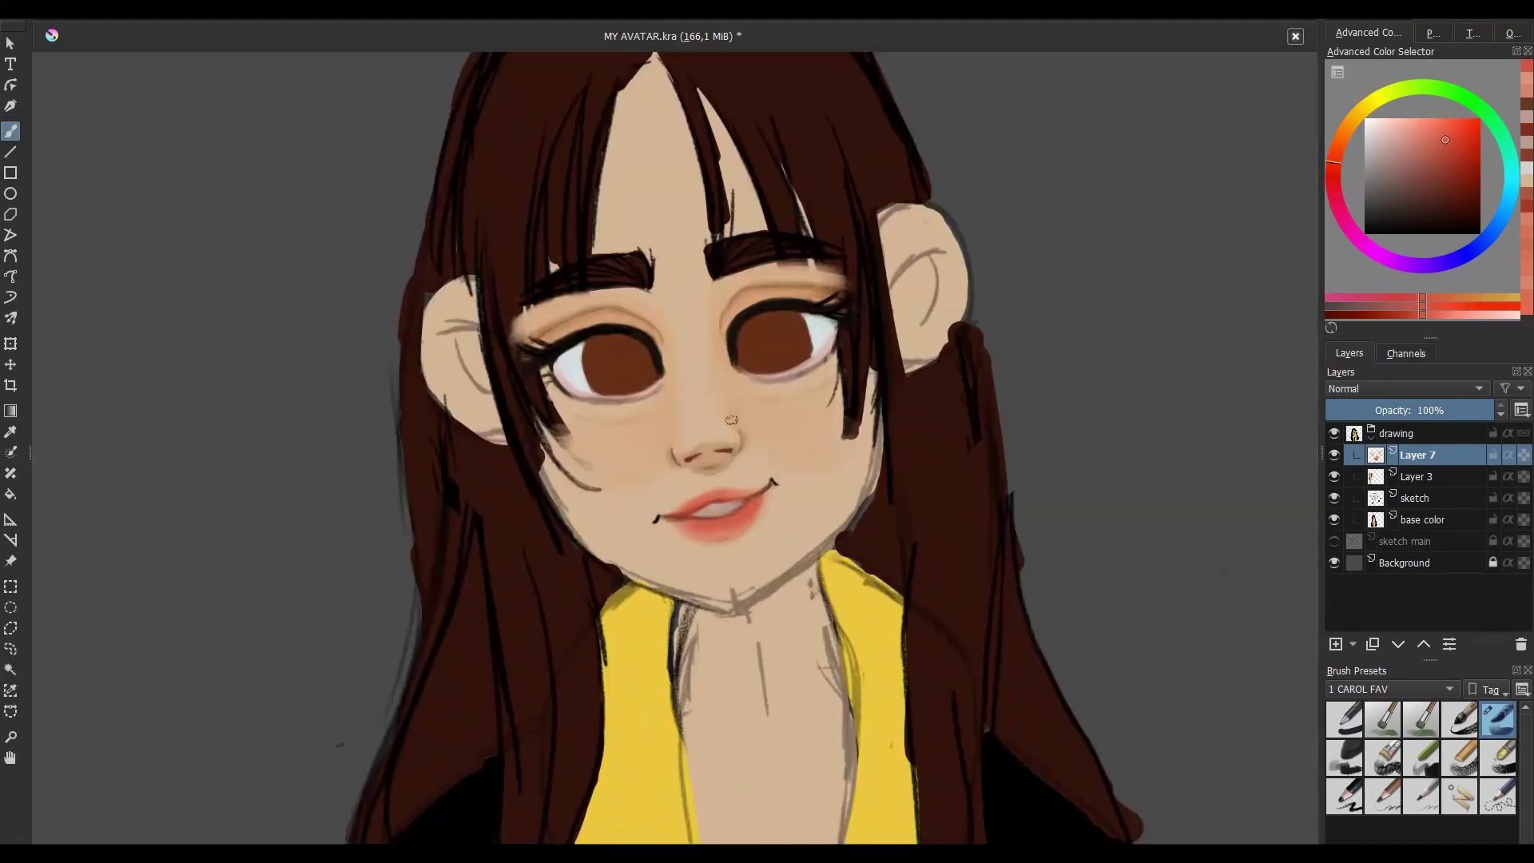
{"action": "left_click", "coordinate": [743, 512], "text": "ctrl"}
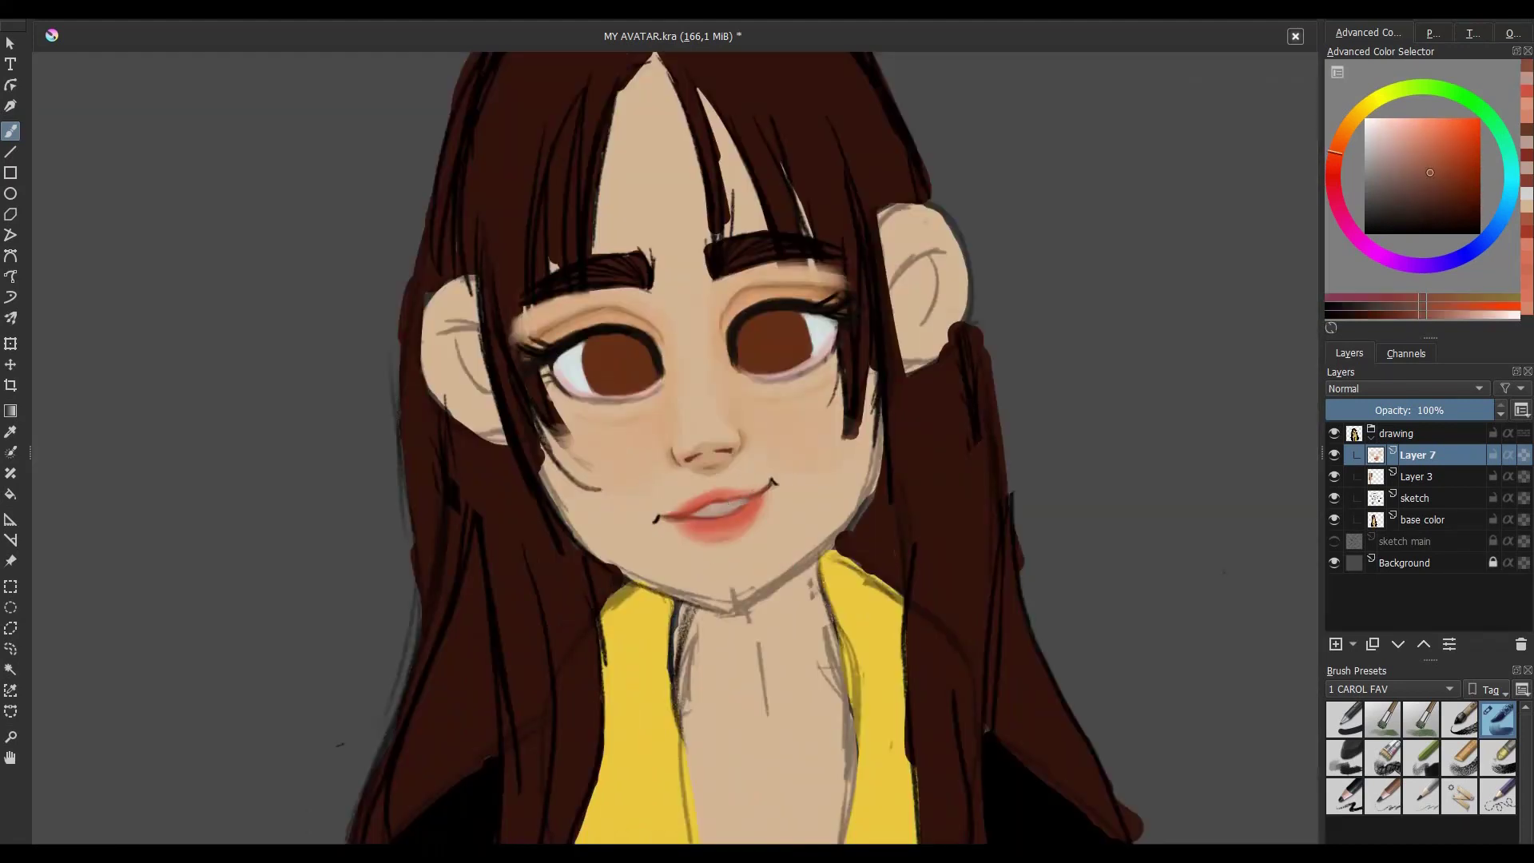
{"action": "left_click", "coordinate": [717, 504], "text": "ctrl"}
{"action": "left_click", "coordinate": [1527, 109]}
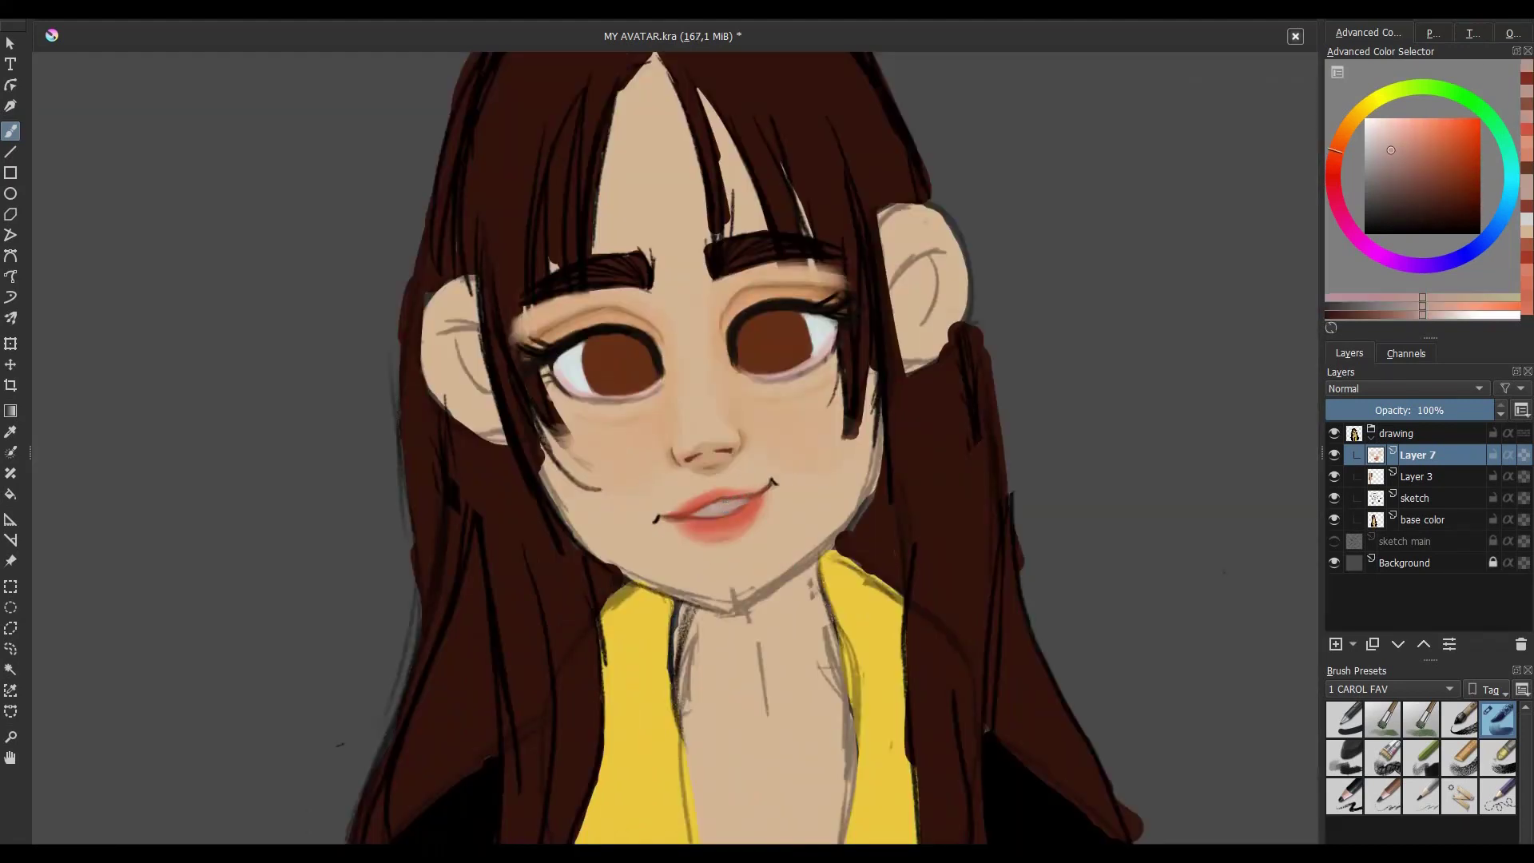
{"action": "left_click", "coordinate": [725, 515], "text": "ctrl"}
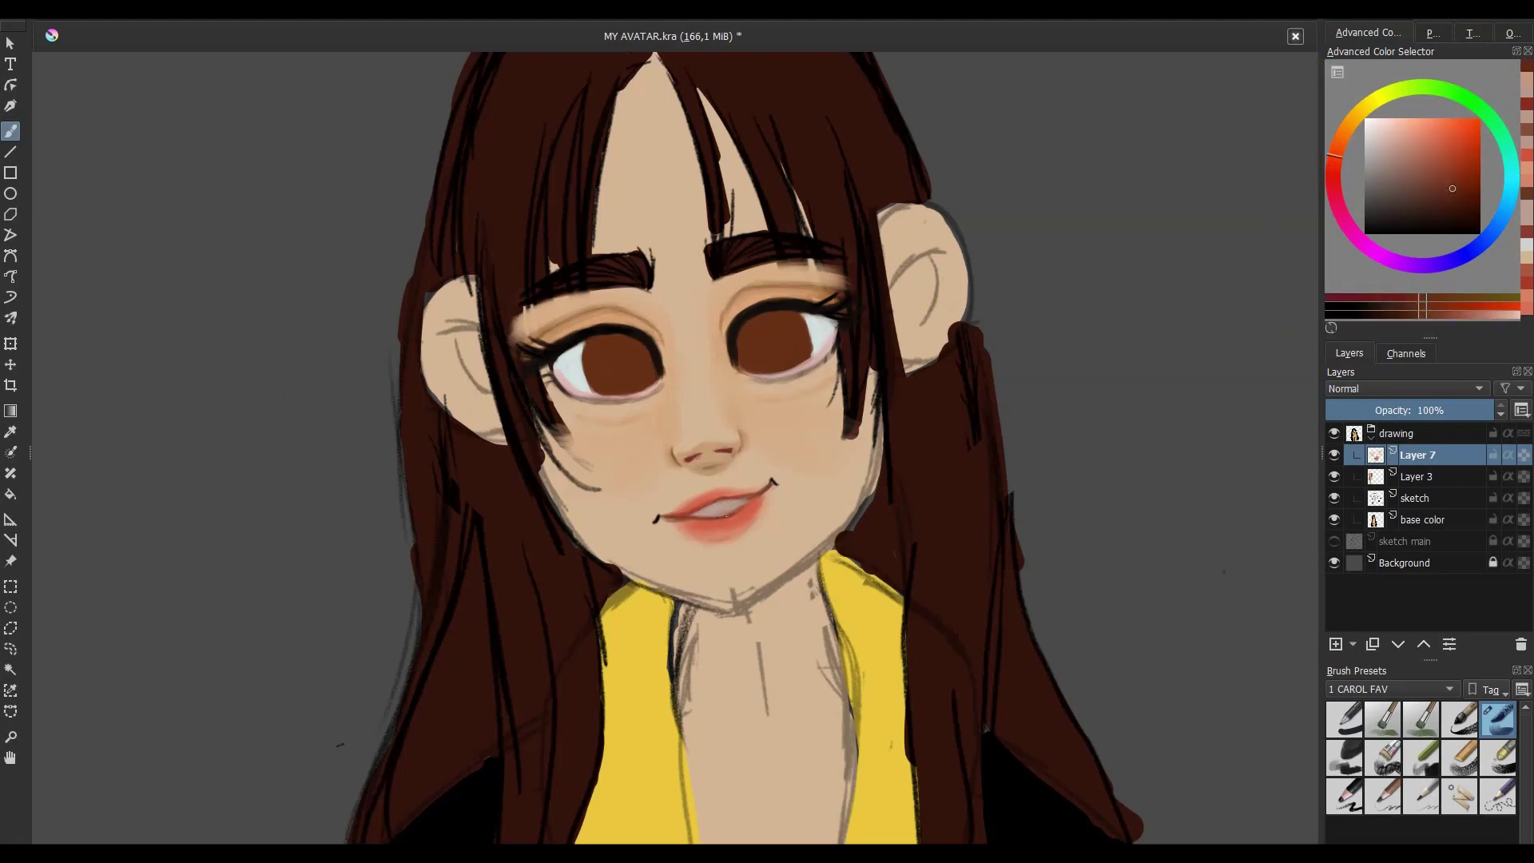
{"action": "left_click", "coordinate": [704, 490], "text": "ctrl"}
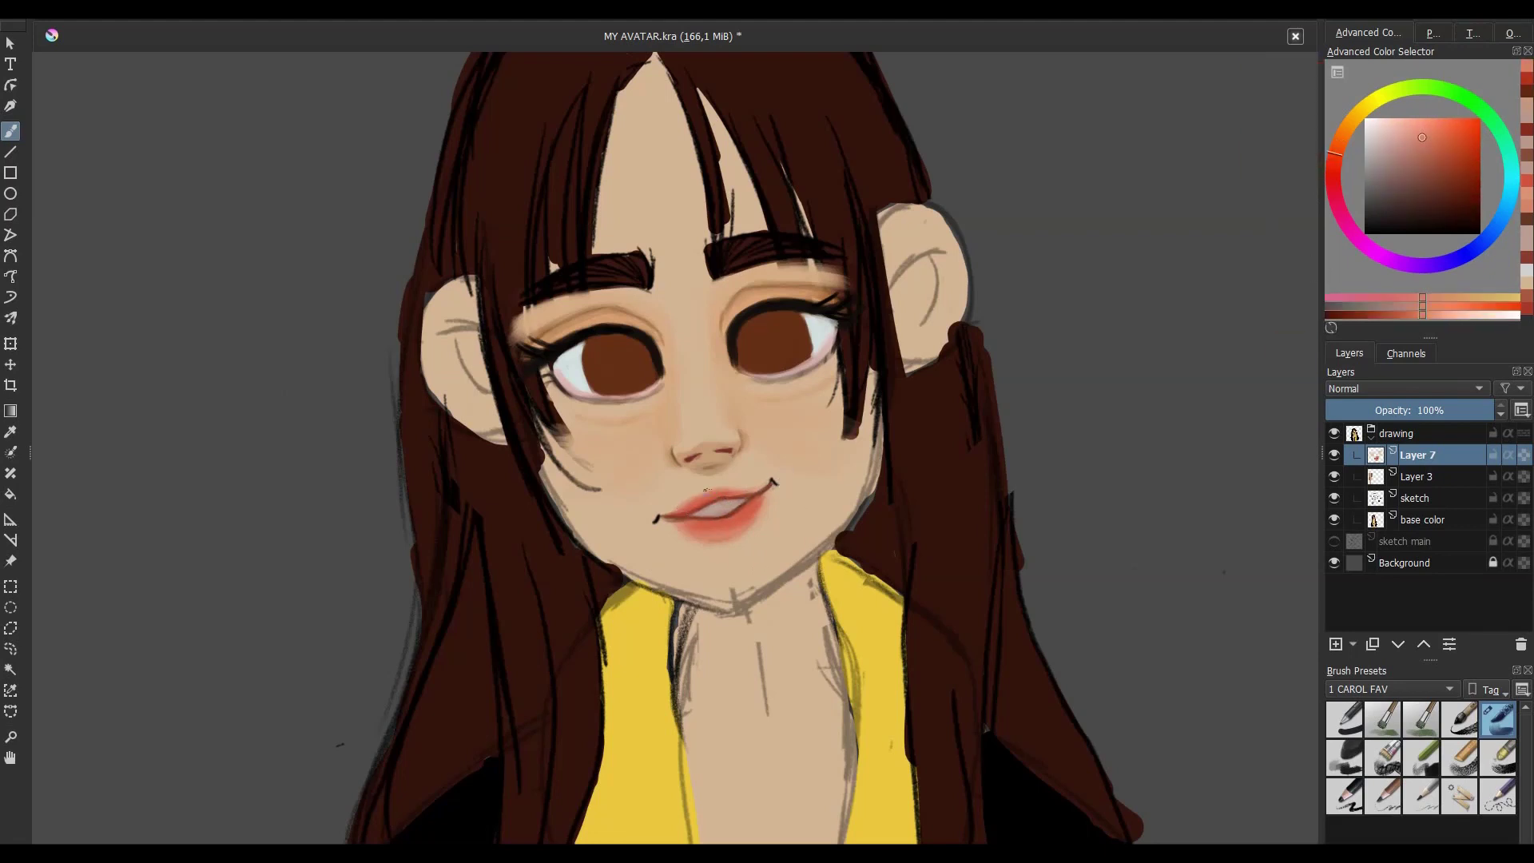
{"action": "left_click", "coordinate": [748, 472], "text": "ctrl"}
{"action": "left_click_drag", "start_coordinate": [703, 492], "coordinate": [747, 493]}
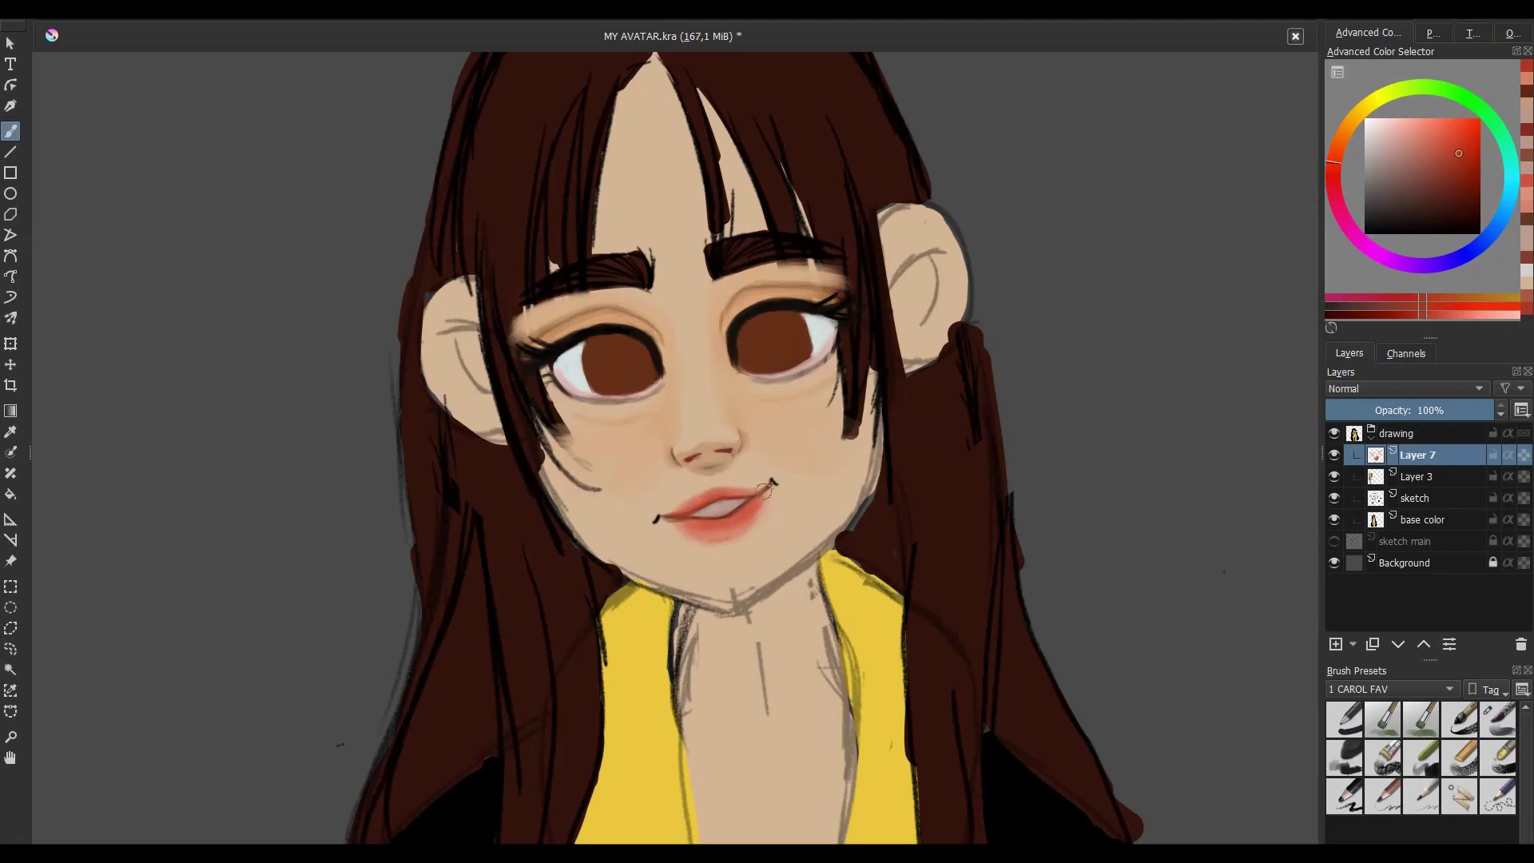
- Sample light orange skin and dark red tones, ending on the light skin tone
{"action": "left_click", "coordinate": [665, 534], "text": "ctrl"}
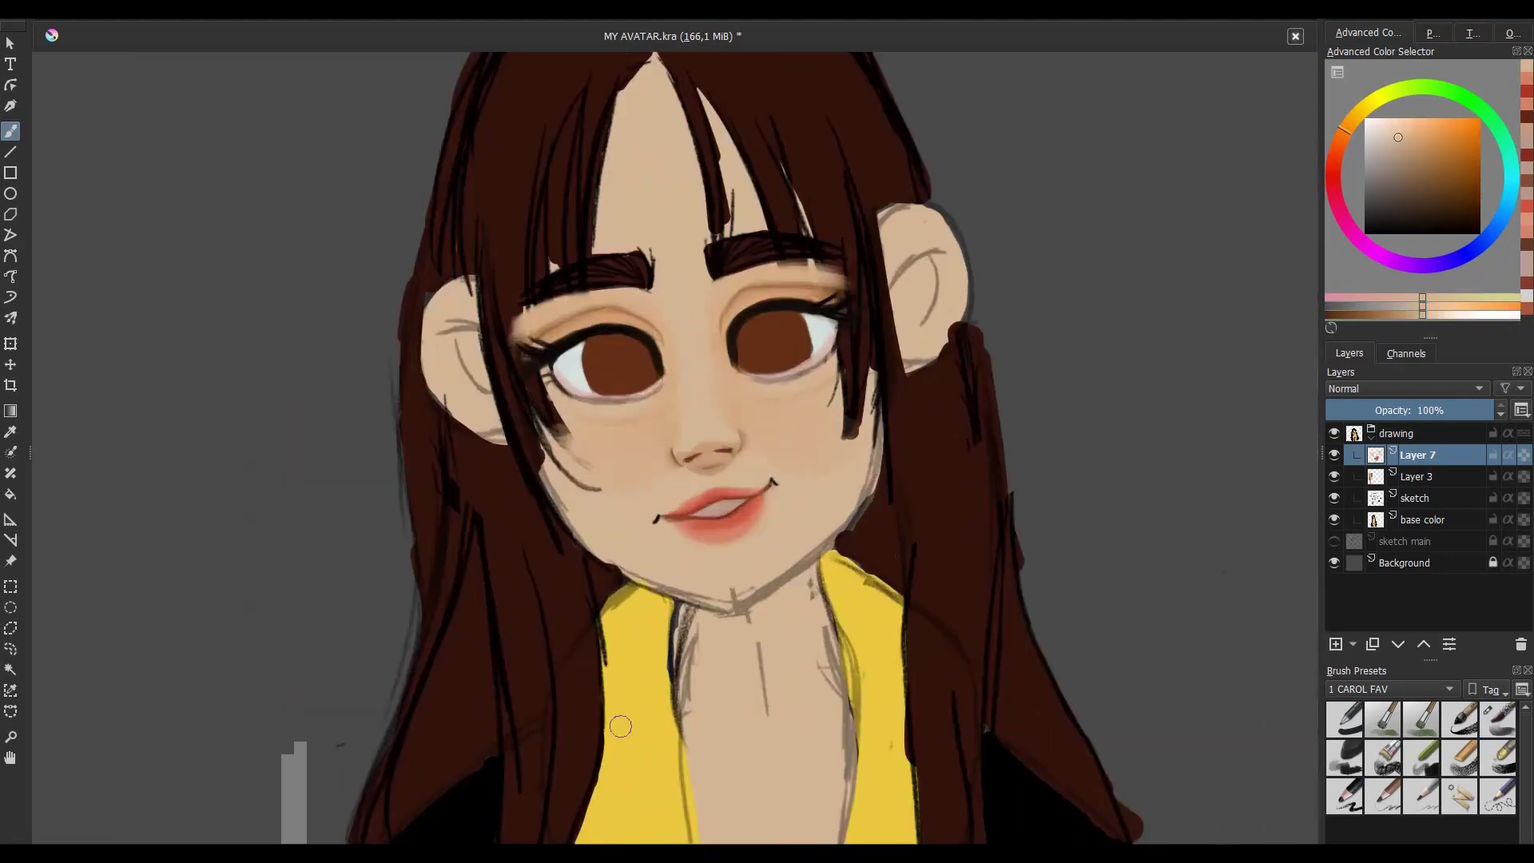
{"action": "left_click", "coordinate": [685, 549], "text": "ctrl"}
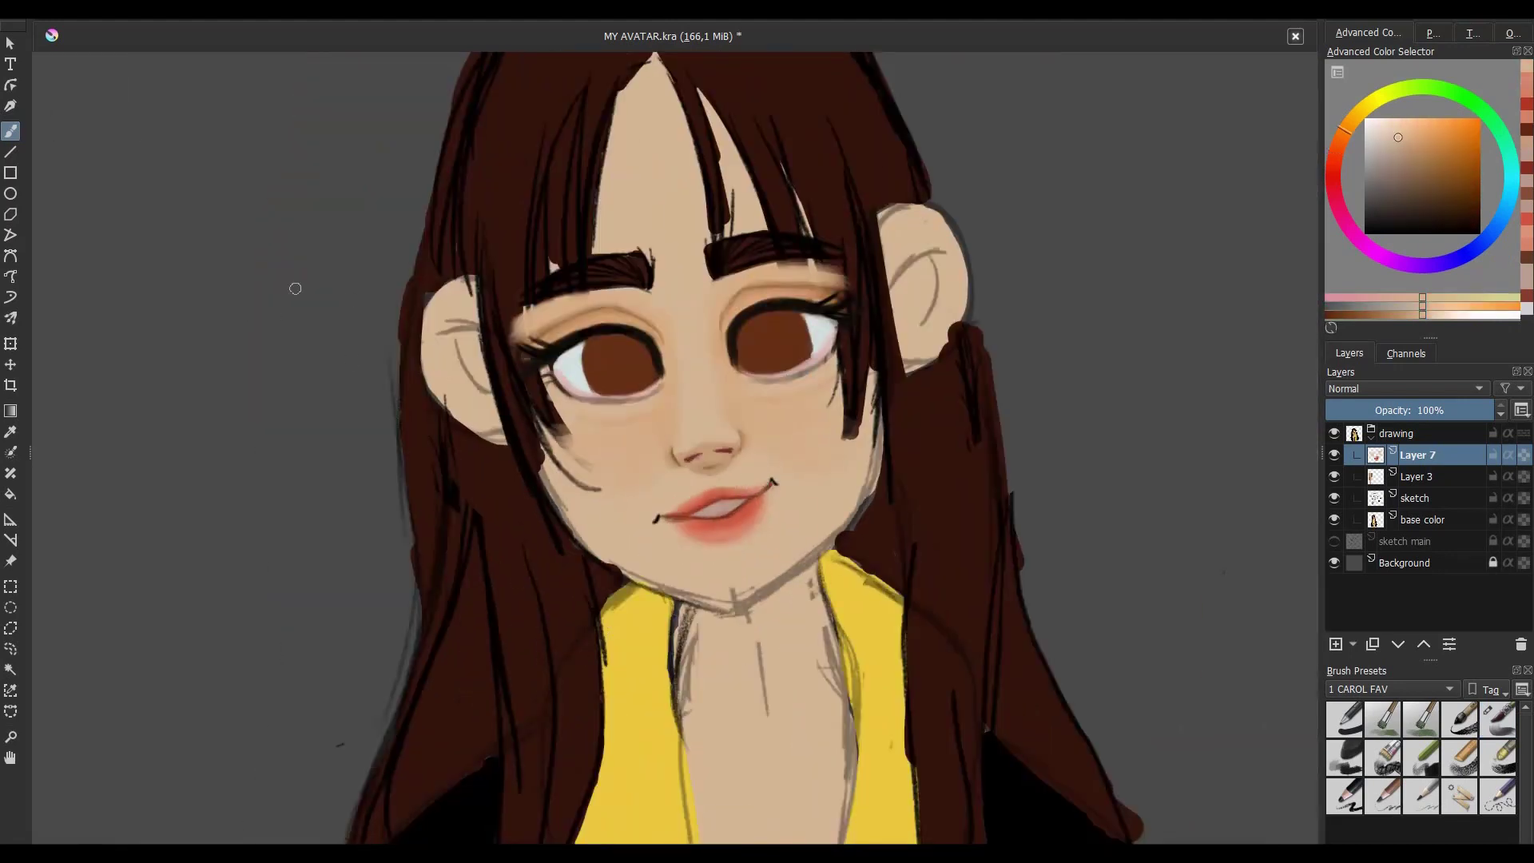
{"action": "left_click", "coordinate": [759, 500], "text": "ctrl"}
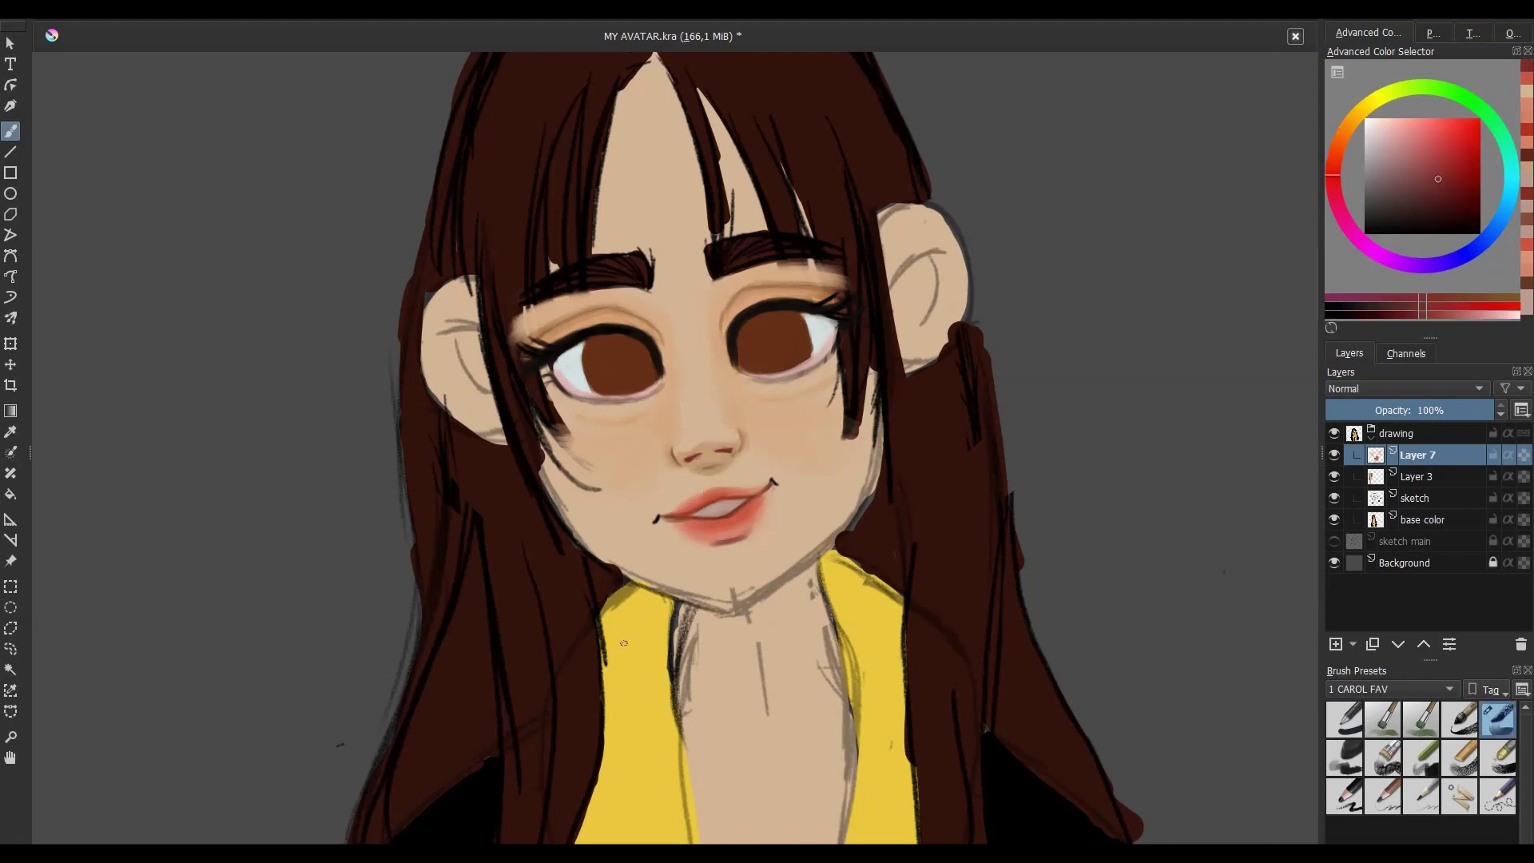
{"action": "left_click", "coordinate": [612, 558], "text": "ctrl"}
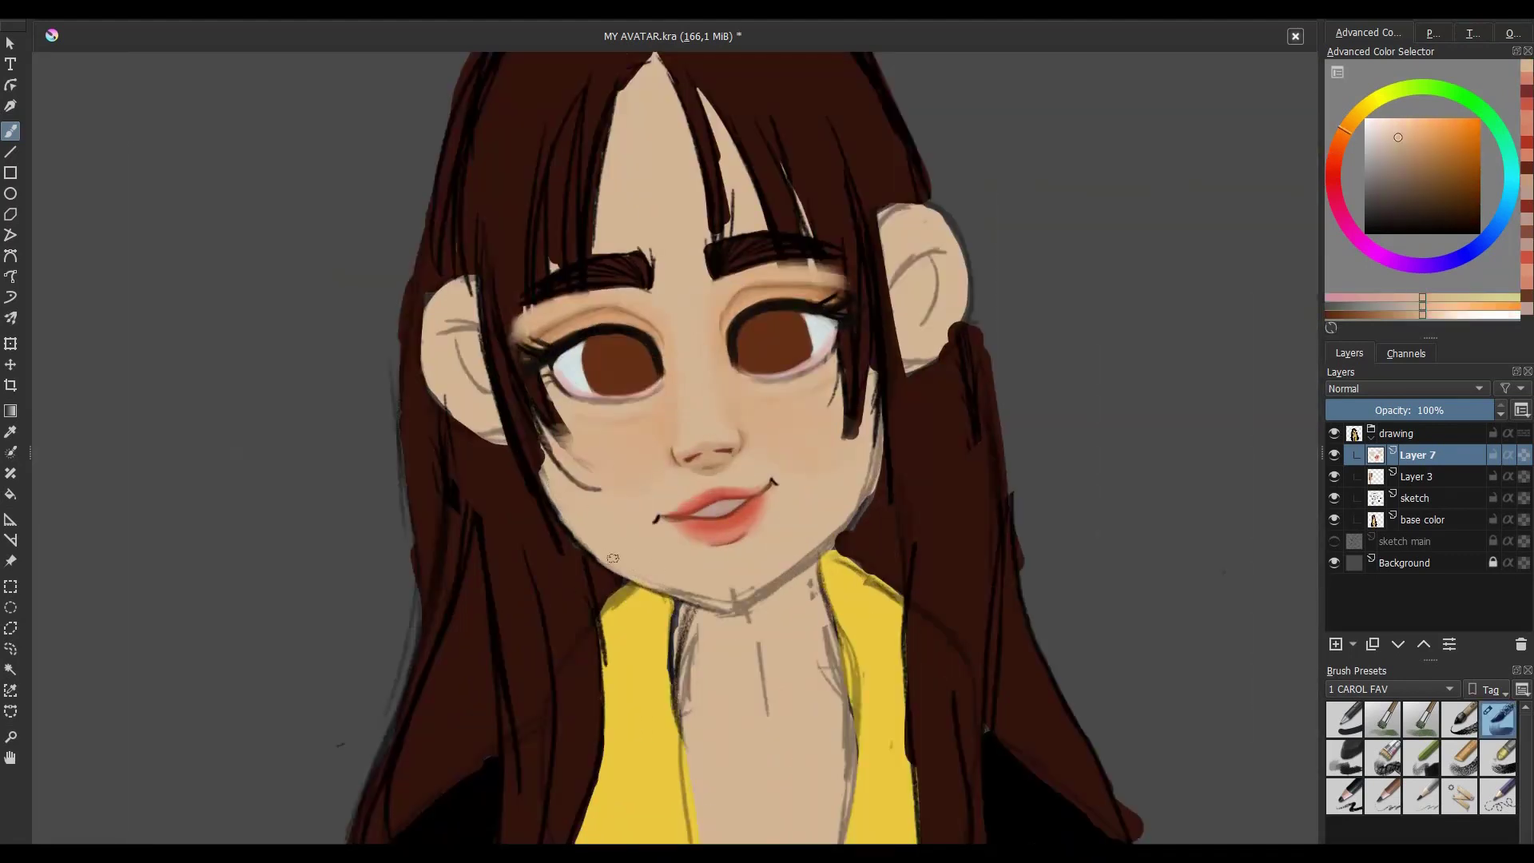
- Paint skin tone over the chin and jaw sketch lines, check mirrored, and save MY AVATAR.kra
{"action": "mouse_move", "coordinate": [612, 558]}
{"action": "left_mouse_down"}
{"action": "mouse_move", "coordinate": [759, 603]}
{"action": "mouse_move", "coordinate": [863, 480]}
{"action": "mouse_move", "coordinate": [822, 475]}
{"action": "left_mouse_up"}
{"action": "key", "text": "m"}
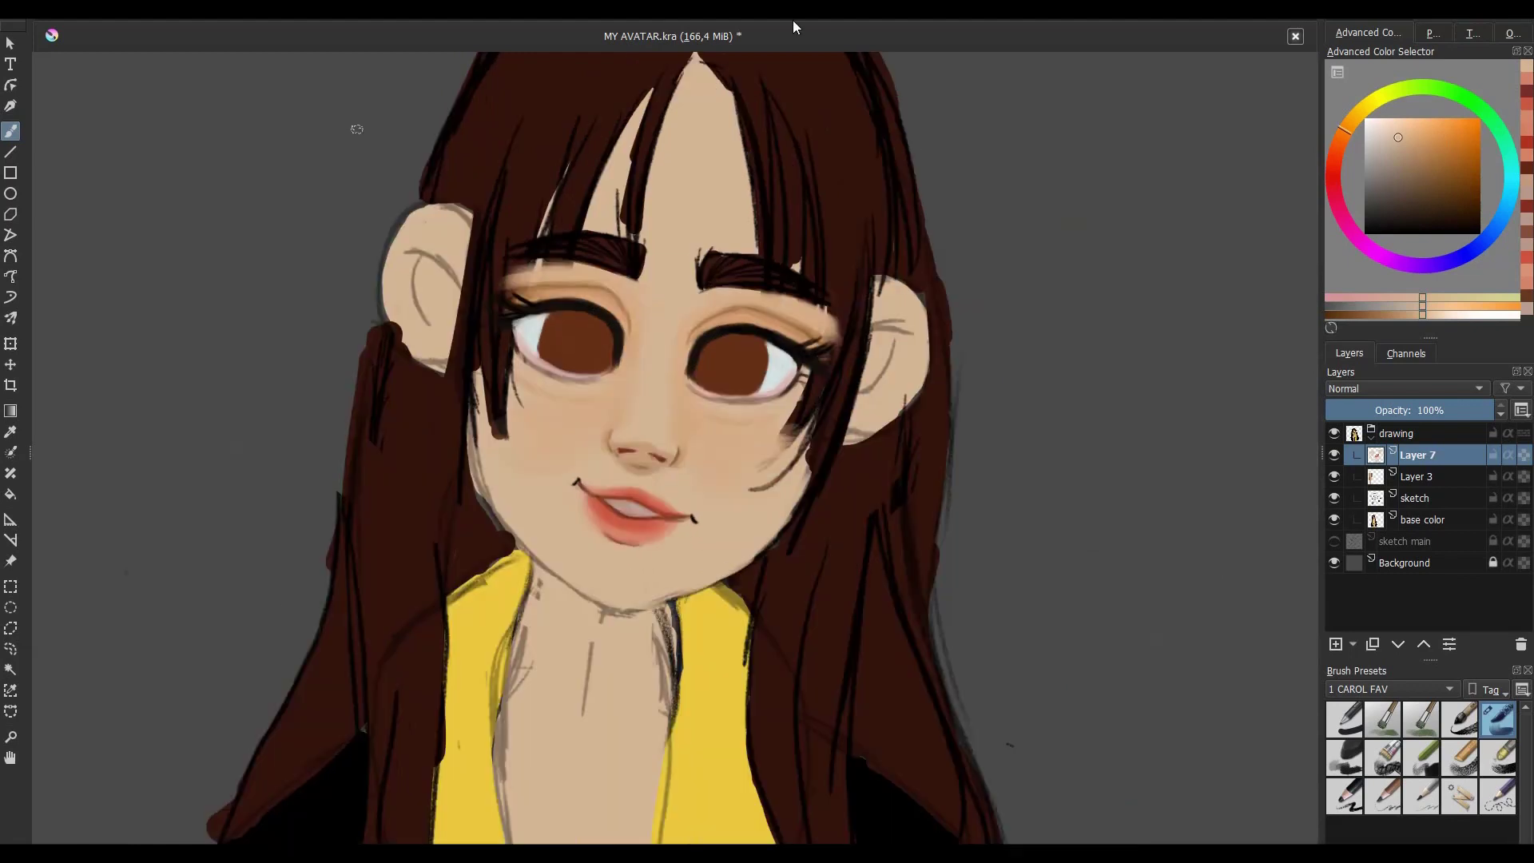
{"action": "key", "text": "ctrl+t"}
{"action": "left_click", "coordinate": [1472, 33]}
{"action": "left_click", "coordinate": [1444, 81]}
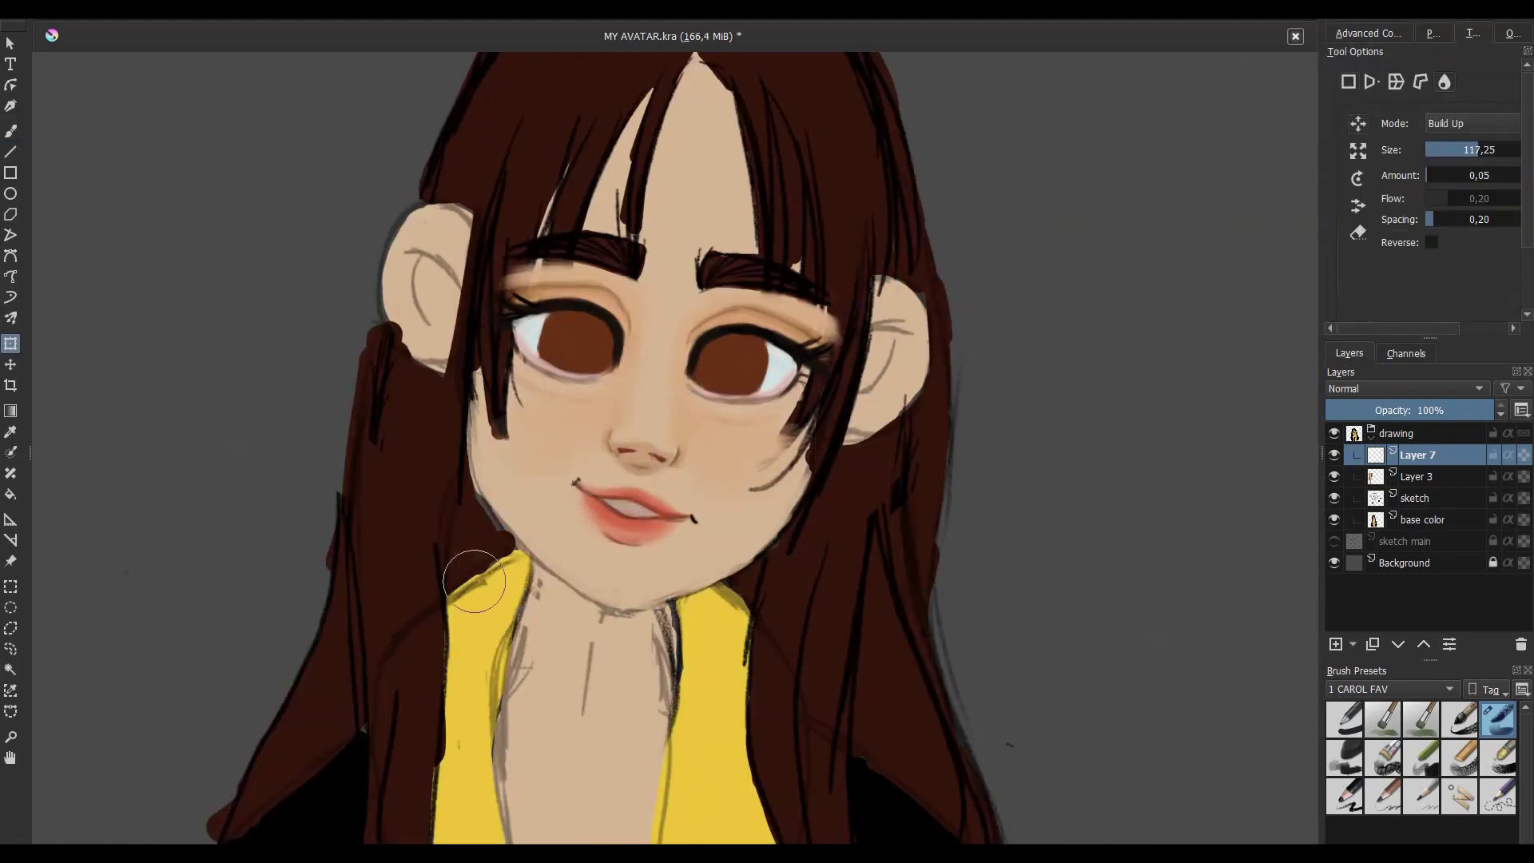
{"action": "key", "text": "m"}
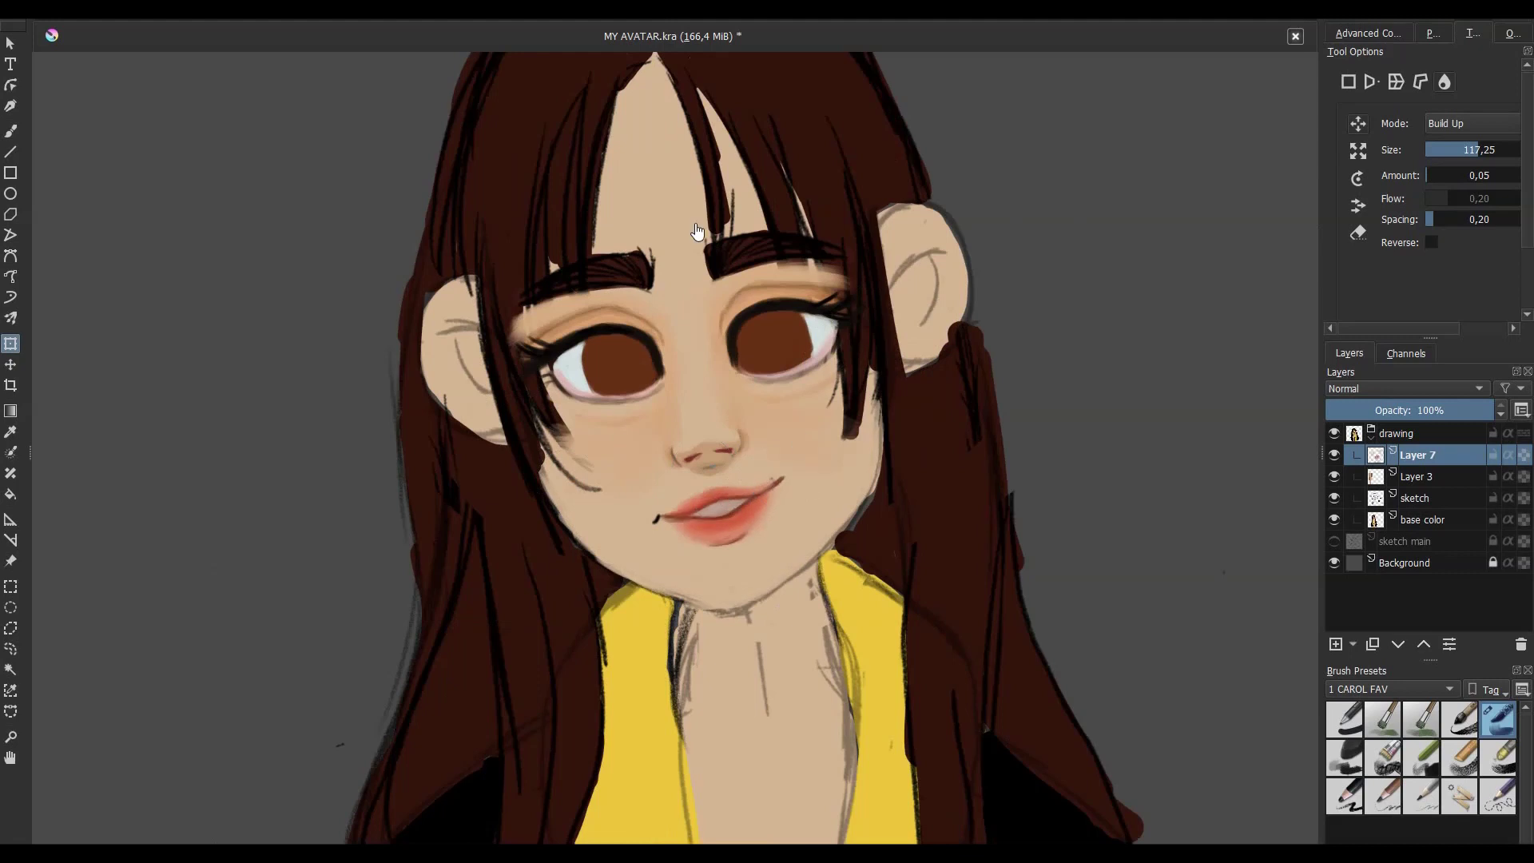
{"action": "key", "text": "b"}
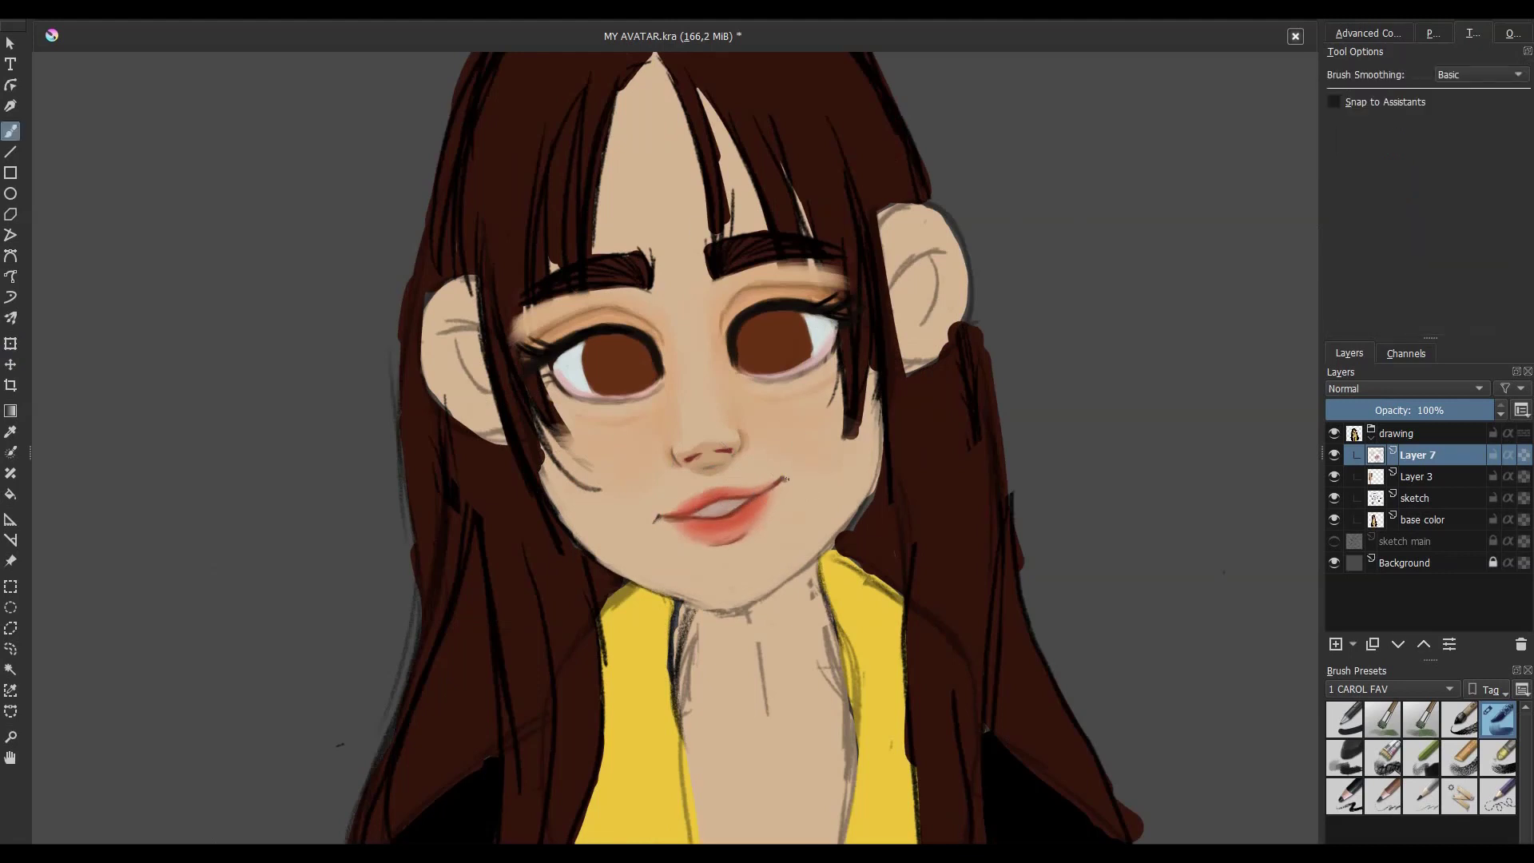
{"action": "key", "text": "ctrl+s"}
- Paint darker dull-yellow shading along the jaw and chin
{"action": "key", "text": "minus"}
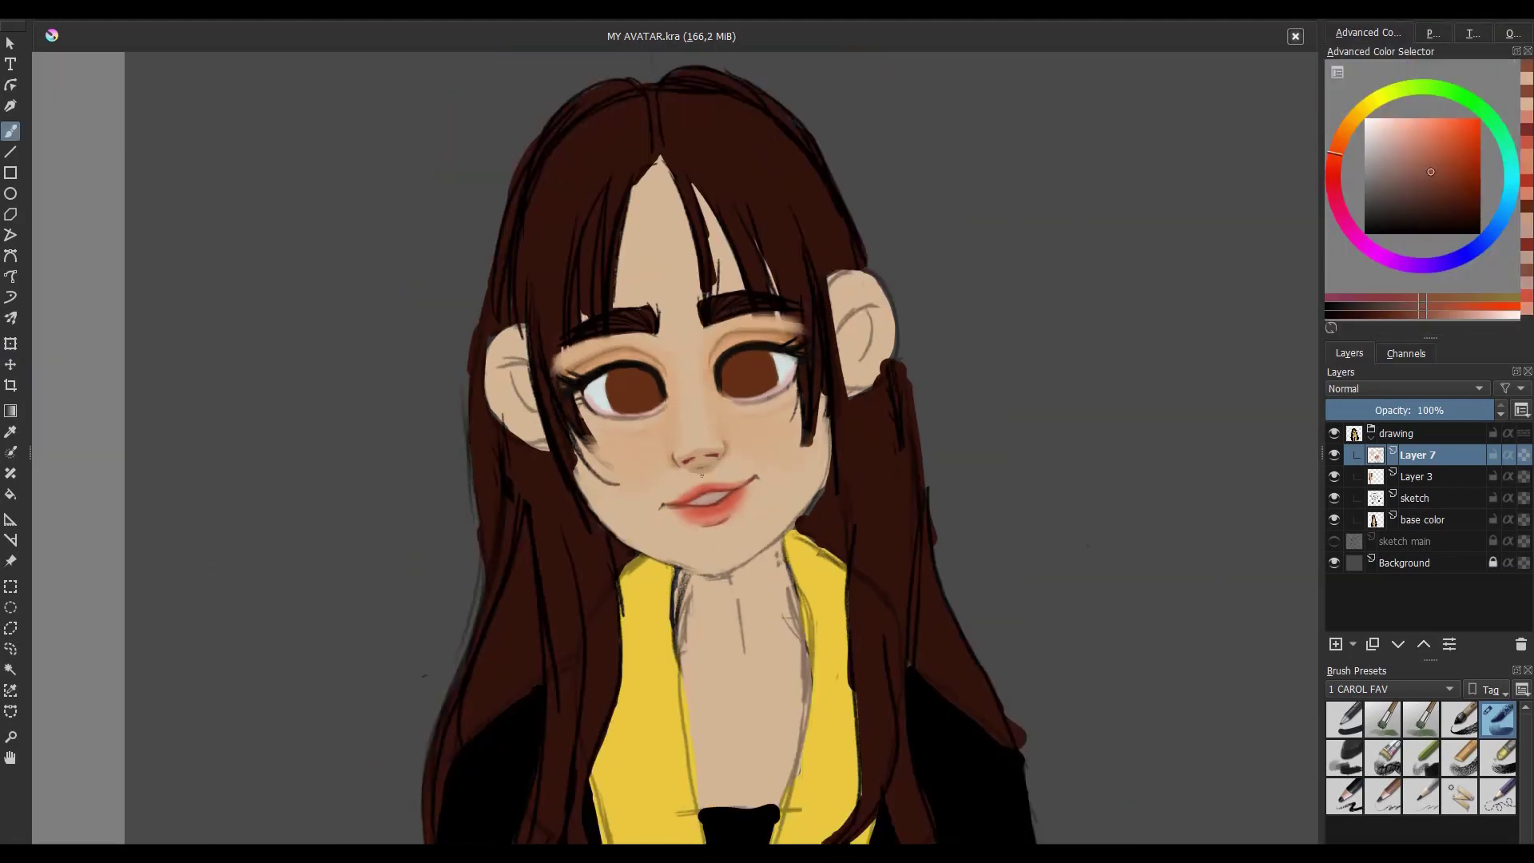
{"action": "left_click", "coordinate": [643, 611], "text": "ctrl"}
{"action": "left_click_drag", "start_coordinate": [751, 550], "coordinate": [696, 576]}
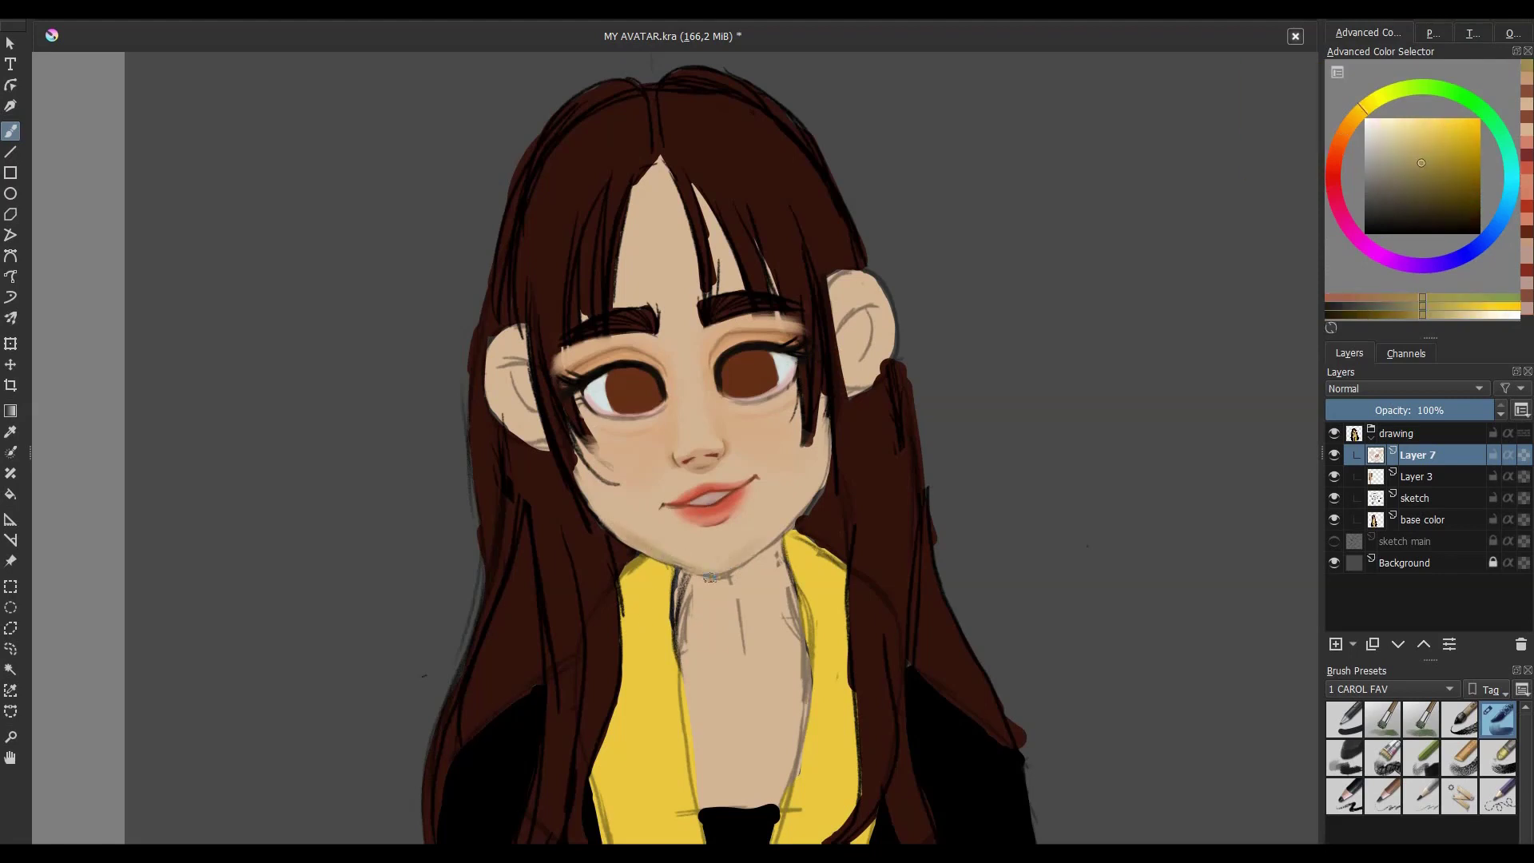
{"action": "mouse_move", "coordinate": [815, 500]}
{"action": "left_mouse_down"}
{"action": "mouse_move", "coordinate": [704, 565]}
{"action": "mouse_move", "coordinate": [826, 484]}
{"action": "mouse_move", "coordinate": [706, 565]}
{"action": "left_mouse_up"}
{"action": "left_click", "coordinate": [1369, 32]}
- Shade the left jaw and chin with a light peach tone
{"action": "left_click", "coordinate": [695, 551], "text": "ctrl"}
{"action": "left_click_drag", "start_coordinate": [576, 479], "coordinate": [623, 533]}
{"action": "left_click", "coordinate": [675, 552], "text": "ctrl"}
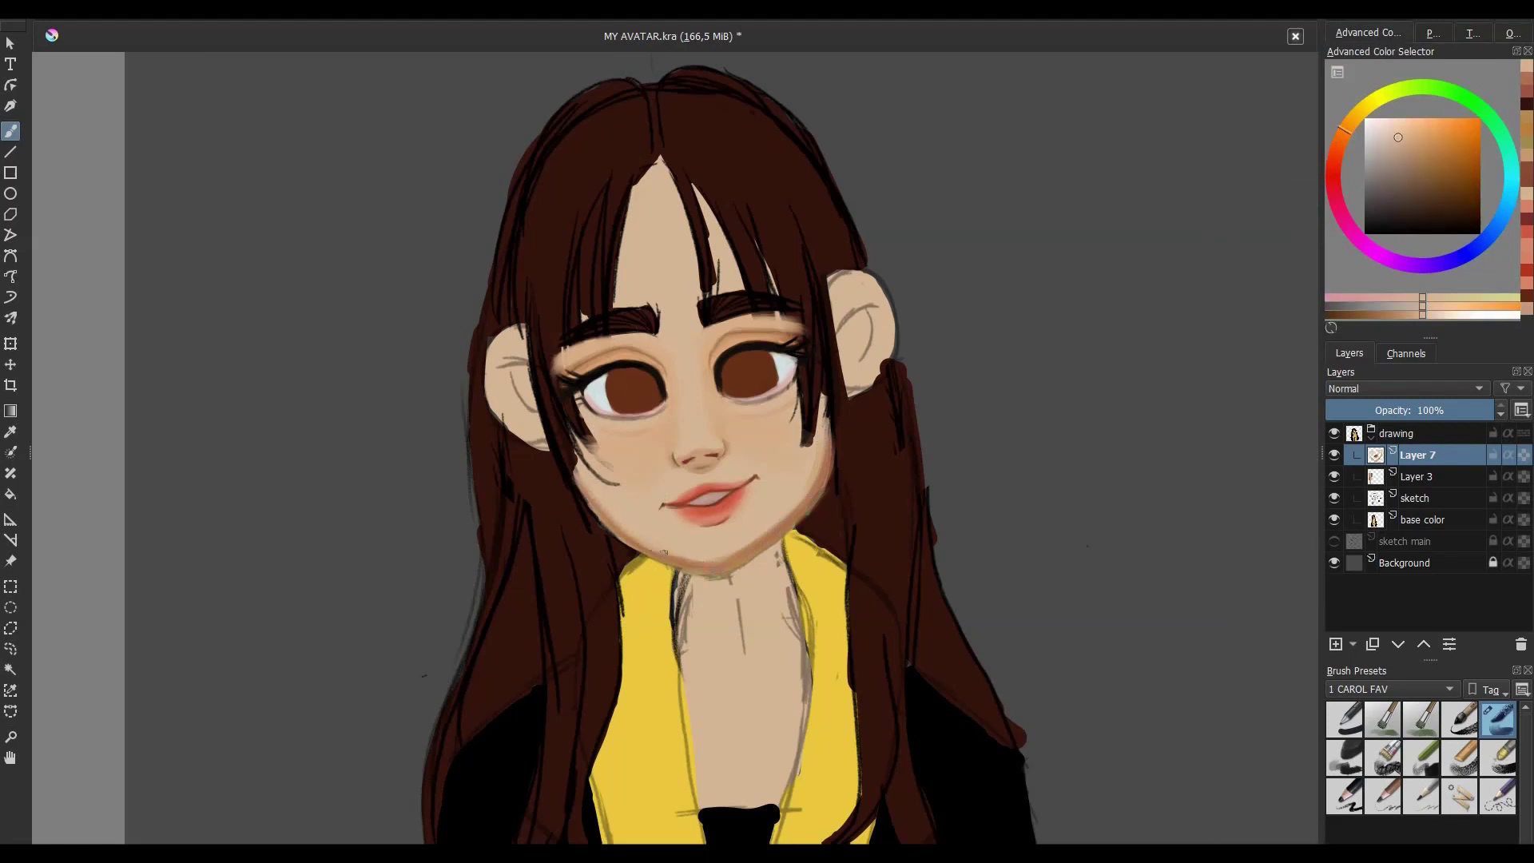
{"action": "mouse_move", "coordinate": [573, 470]}
{"action": "left_mouse_down"}
{"action": "mouse_move", "coordinate": [668, 532]}
{"action": "mouse_move", "coordinate": [771, 529]}
{"action": "mouse_move", "coordinate": [827, 457]}
{"action": "left_mouse_up"}
- Lightly shade the left neck and cover the neck sketch lines with lighter skin tone
{"action": "left_click", "coordinate": [695, 631], "text": "ctrl"}
{"action": "mouse_move", "coordinate": [687, 651]}
{"action": "left_mouse_down"}
{"action": "mouse_move", "coordinate": [681, 571]}
{"action": "mouse_move", "coordinate": [639, 559]}
{"action": "left_mouse_up"}
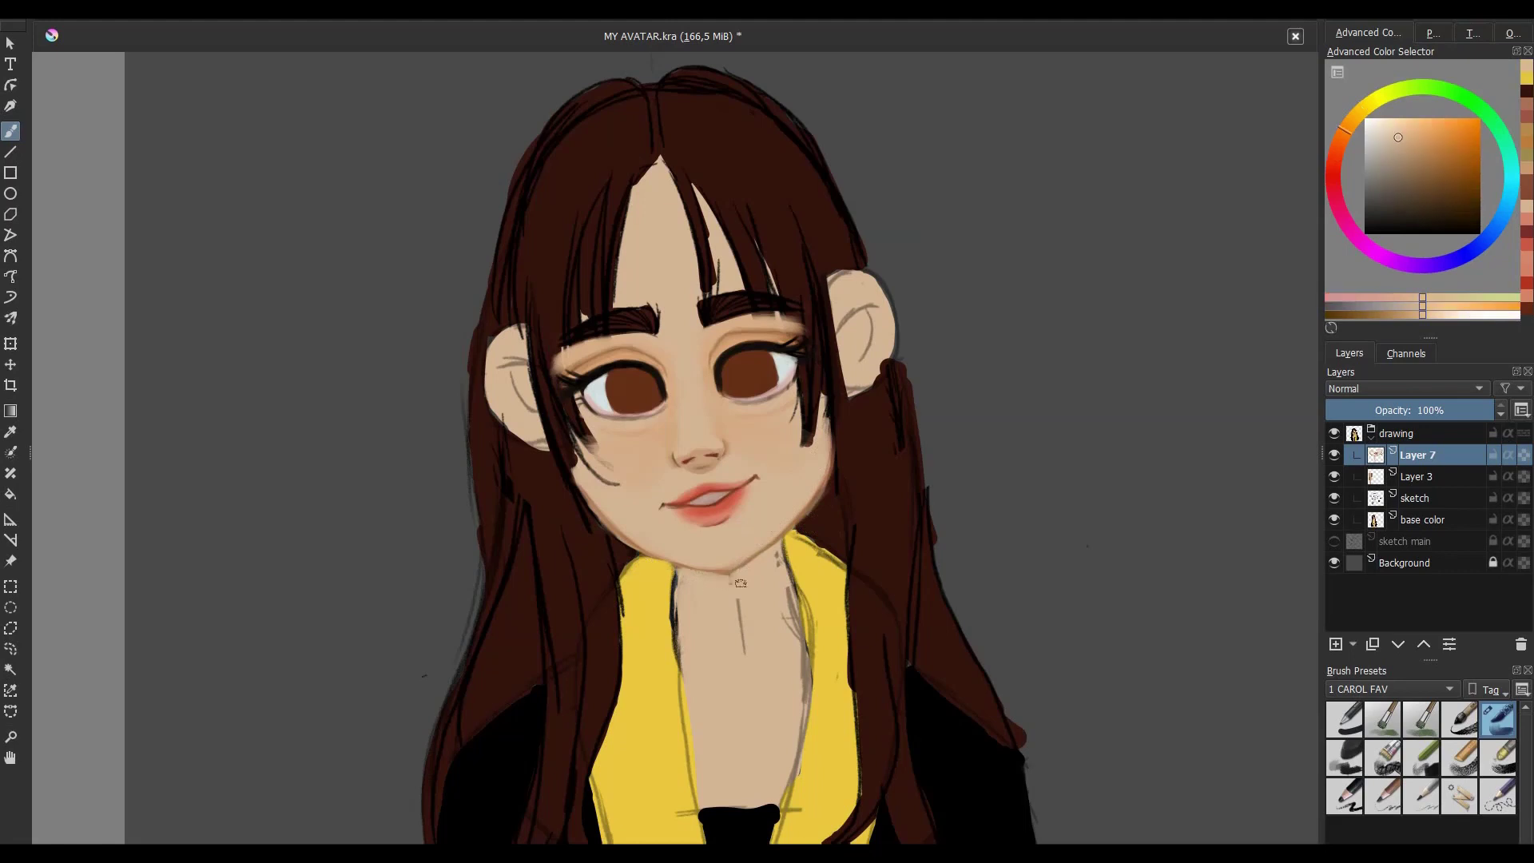
{"action": "left_click_drag", "start_coordinate": [786, 572], "coordinate": [735, 639]}
{"action": "left_click_drag", "start_coordinate": [679, 595], "coordinate": [806, 731]}
{"action": "left_click", "coordinate": [791, 559], "text": "ctrl"}
{"action": "left_click_drag", "start_coordinate": [797, 543], "coordinate": [799, 623]}
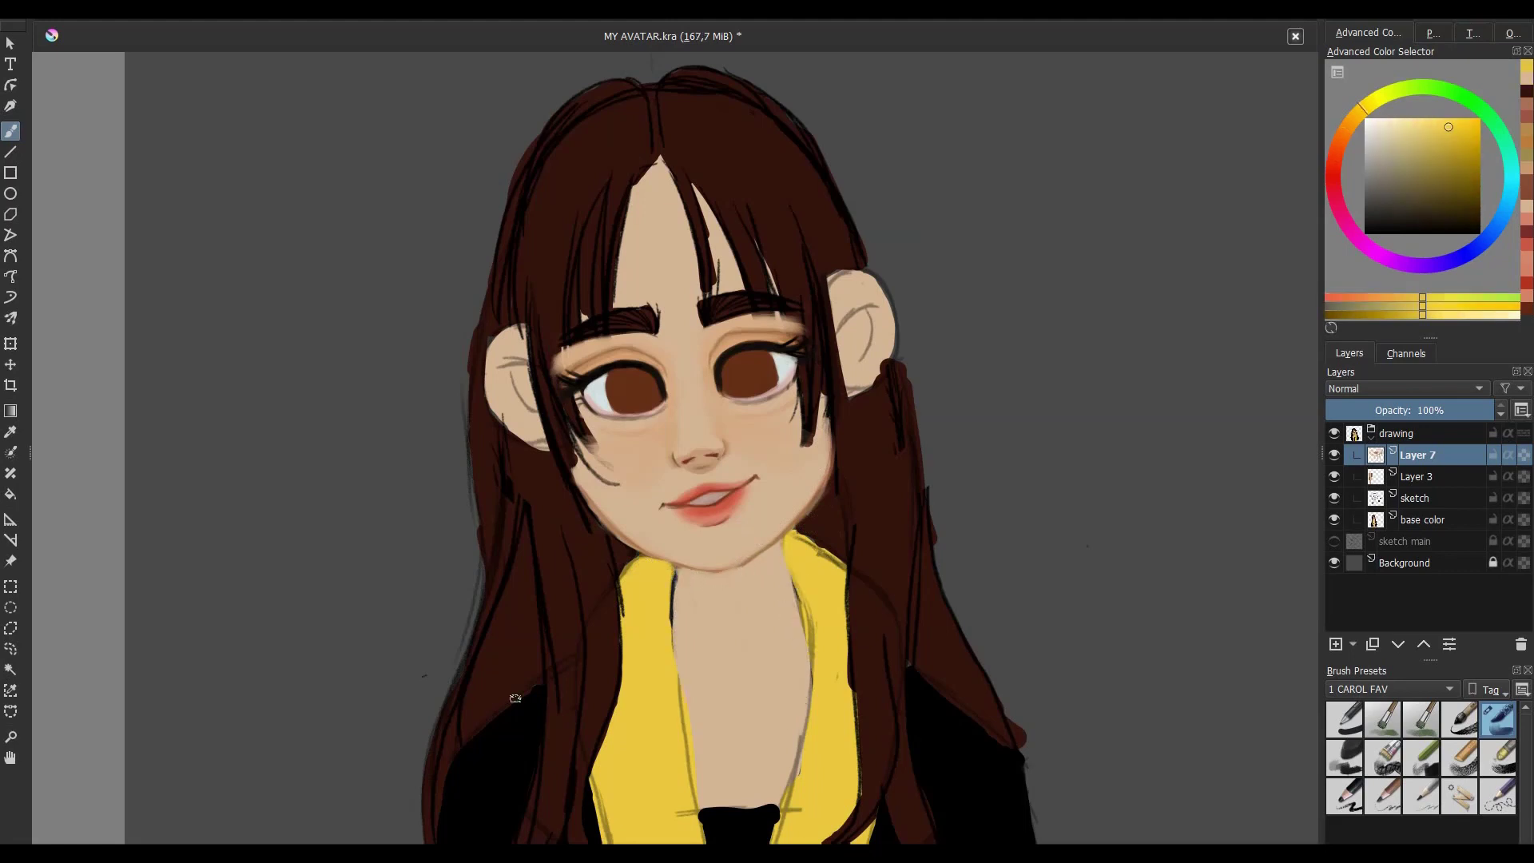
- Add a small dark red stroke to the hair and touch up the face with peach strokes
{"action": "left_click", "coordinate": [595, 517], "text": "ctrl"}
{"action": "left_click", "coordinate": [643, 603], "text": "ctrl"}
{"action": "left_click_drag", "start_coordinate": [831, 434], "coordinate": [829, 482]}
{"action": "key", "text": "m"}
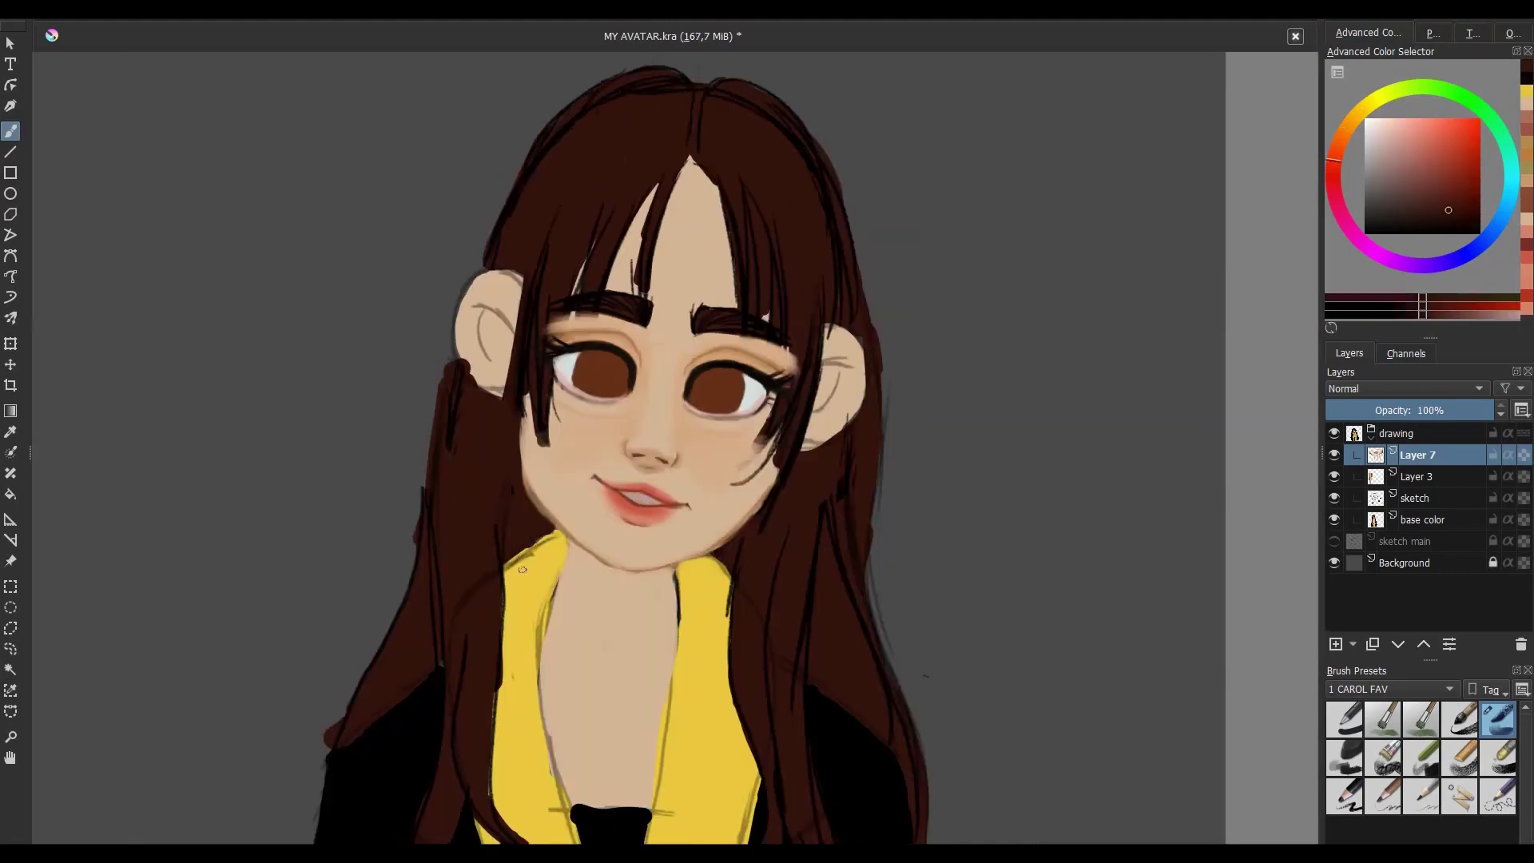
{"action": "key", "text": "m"}
{"action": "left_click", "coordinate": [799, 480], "text": "ctrl"}
{"action": "scroll", "coordinate": [799, 479], "scroll_direction": "up", "scroll_amount": 2}
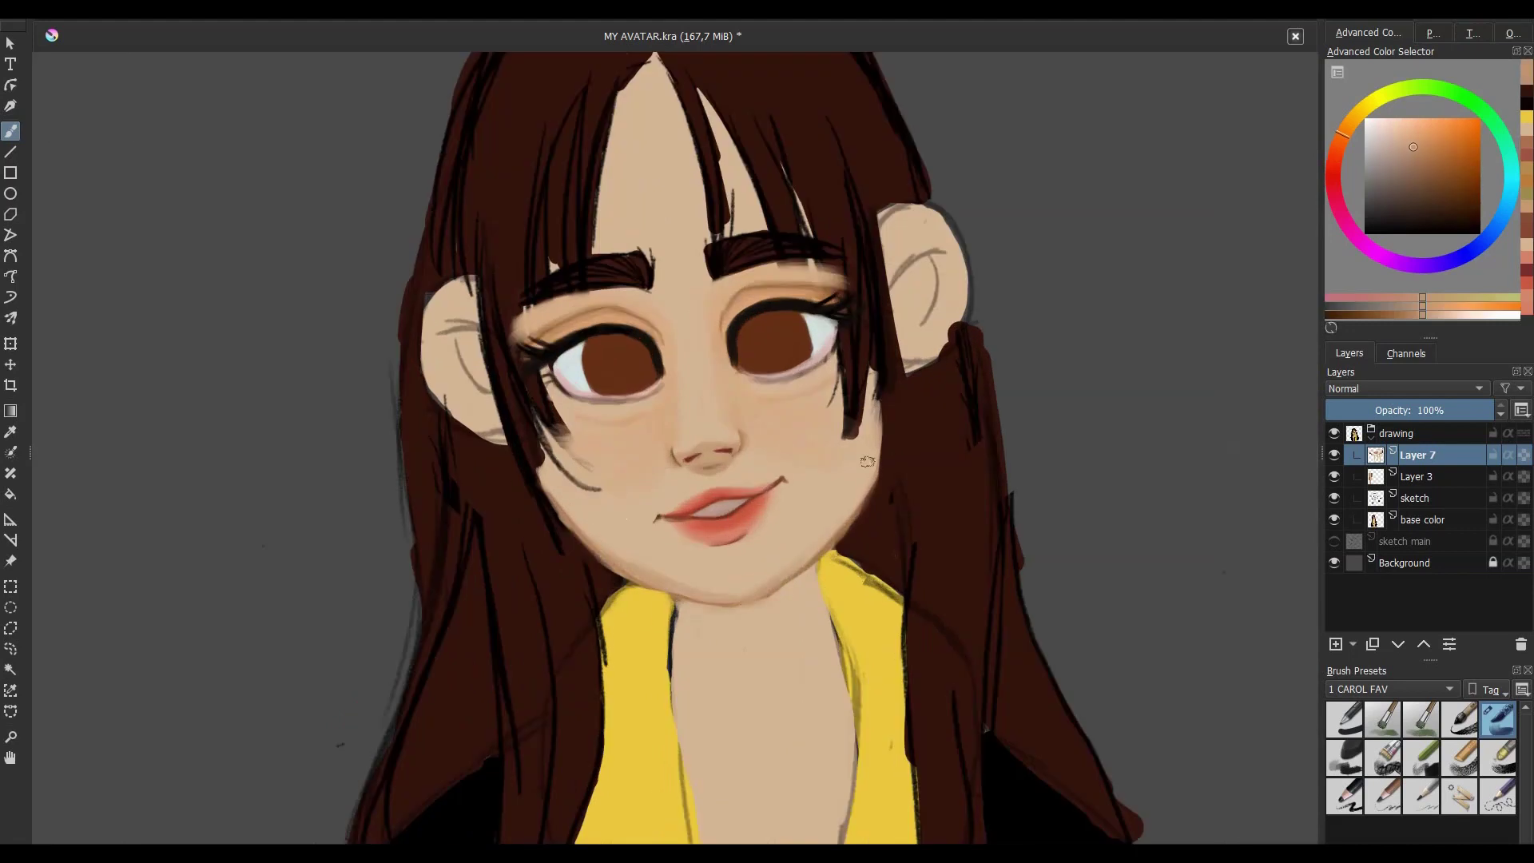
{"action": "left_click_drag", "start_coordinate": [863, 400], "coordinate": [815, 494]}
- Try reddish lip and light orange-peach tones while viewing the whole portrait at smaller scale
{"action": "left_click", "coordinate": [715, 527], "text": "ctrl"}
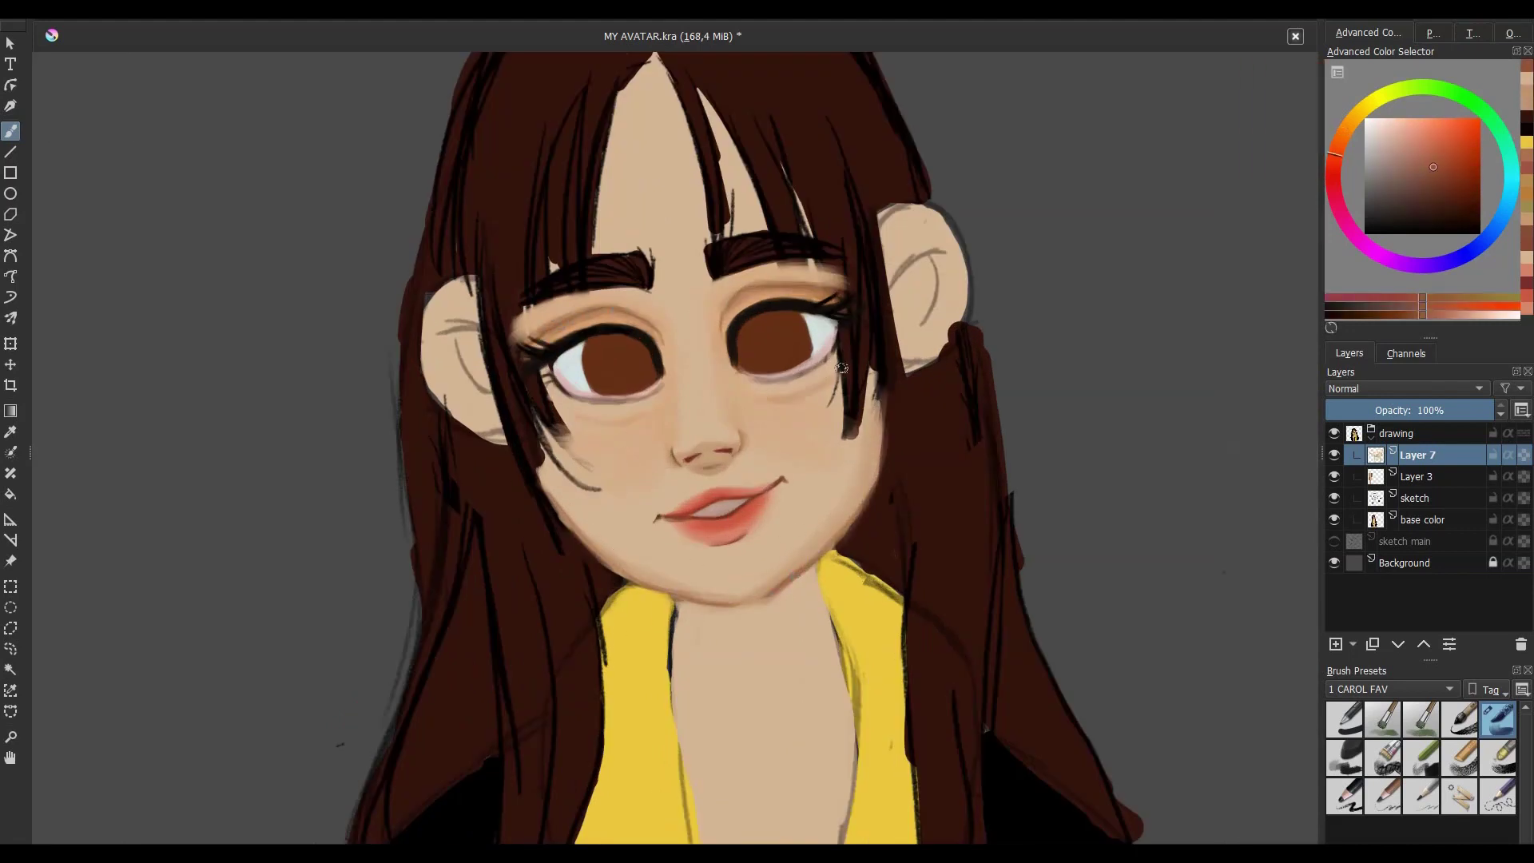
{"action": "left_click", "coordinate": [814, 389], "text": "ctrl"}
{"action": "left_click", "coordinate": [819, 455], "text": "ctrl"}
{"action": "key", "text": "2"}
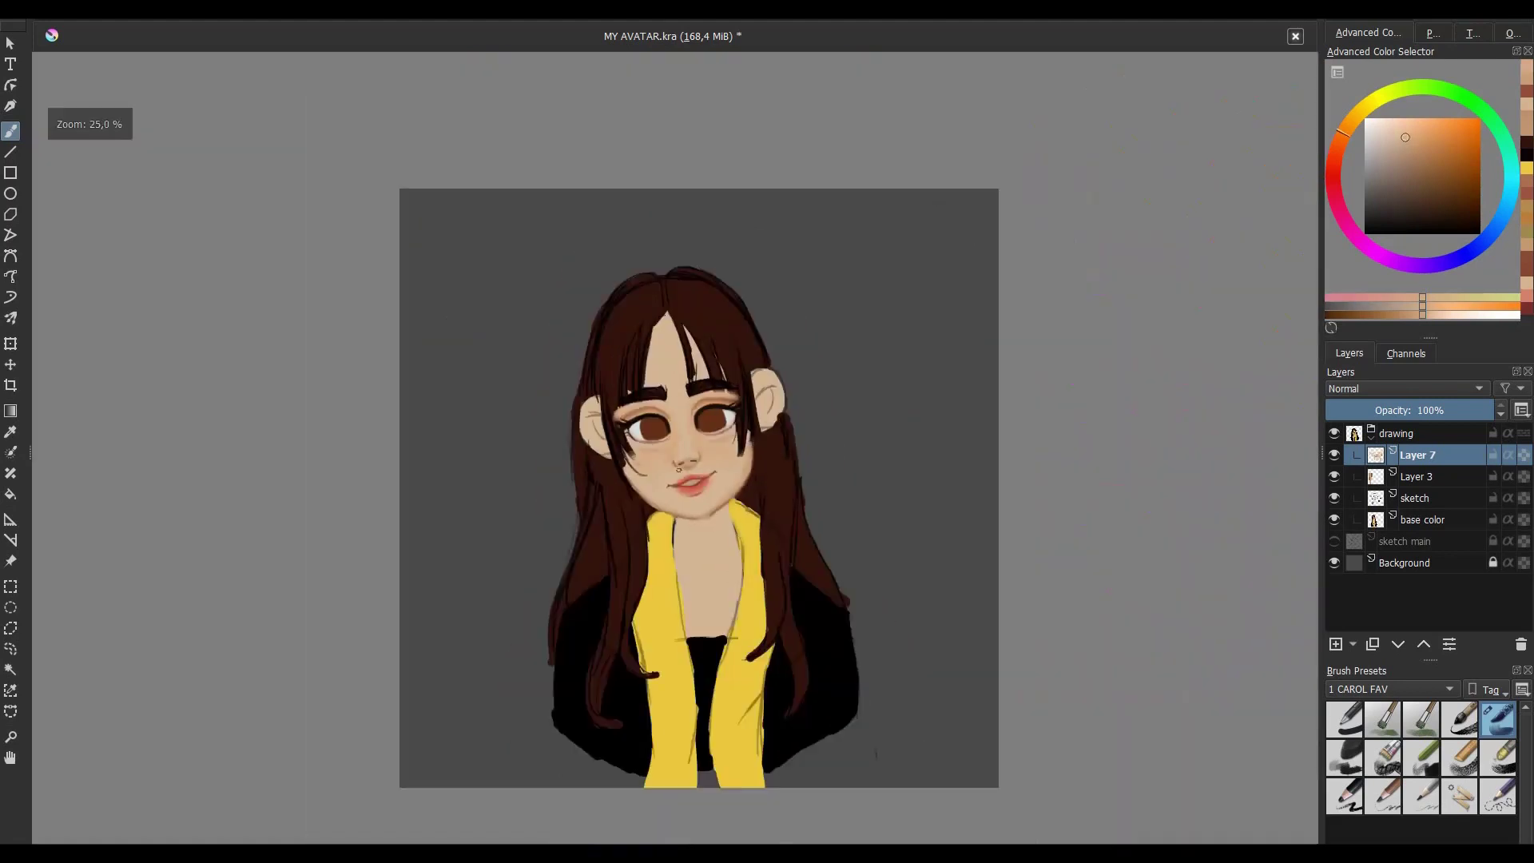
{"action": "key", "text": "1"}
{"action": "key", "text": "b"}
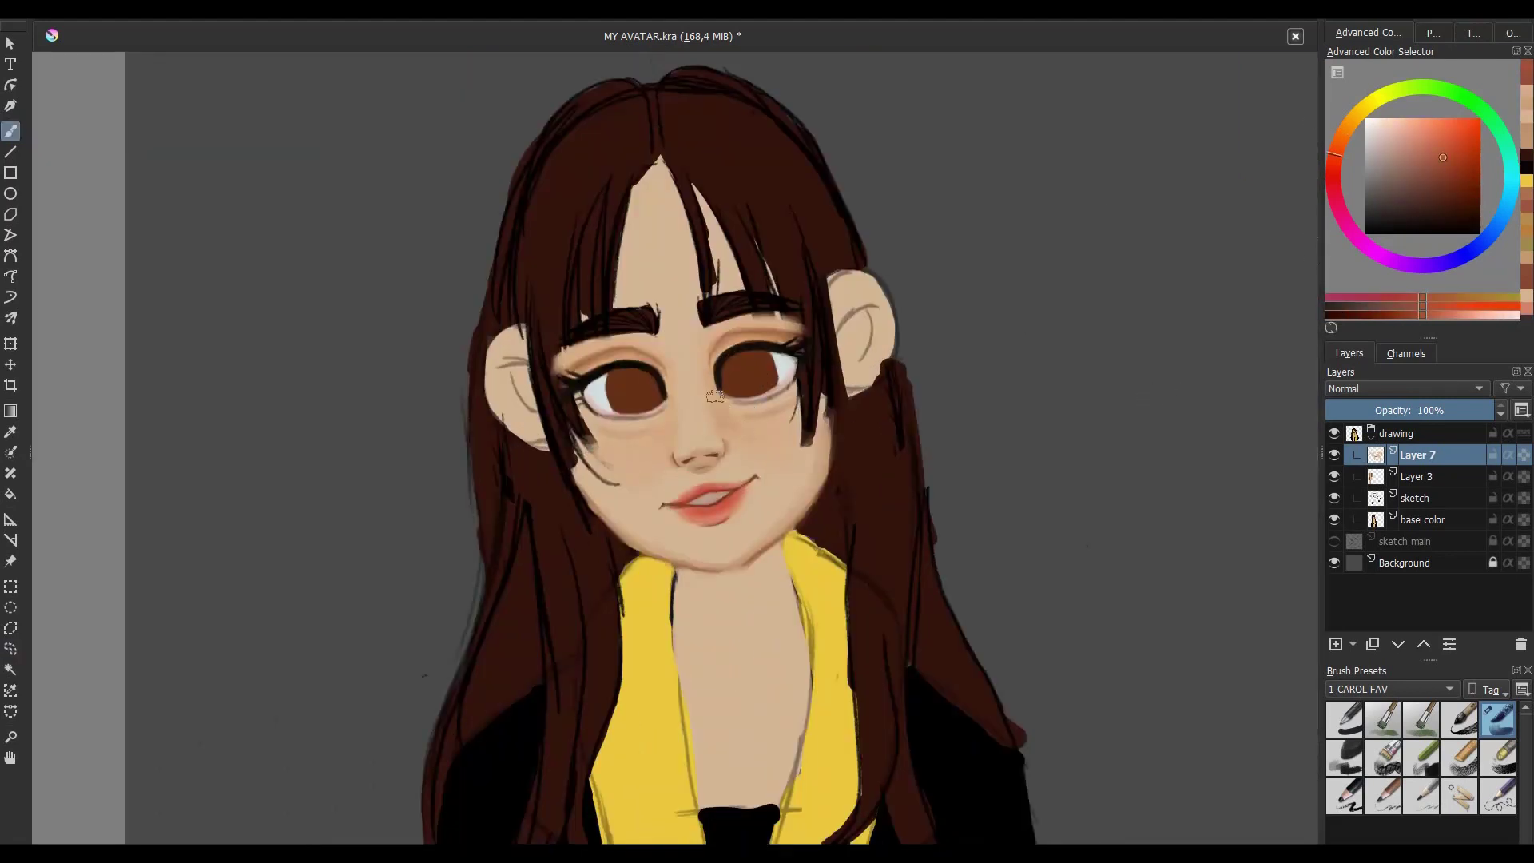
- Sample face and hair colours, settling on a lighter skin tone after a mirrored check
{"action": "left_click", "coordinate": [772, 429], "text": "ctrl"}
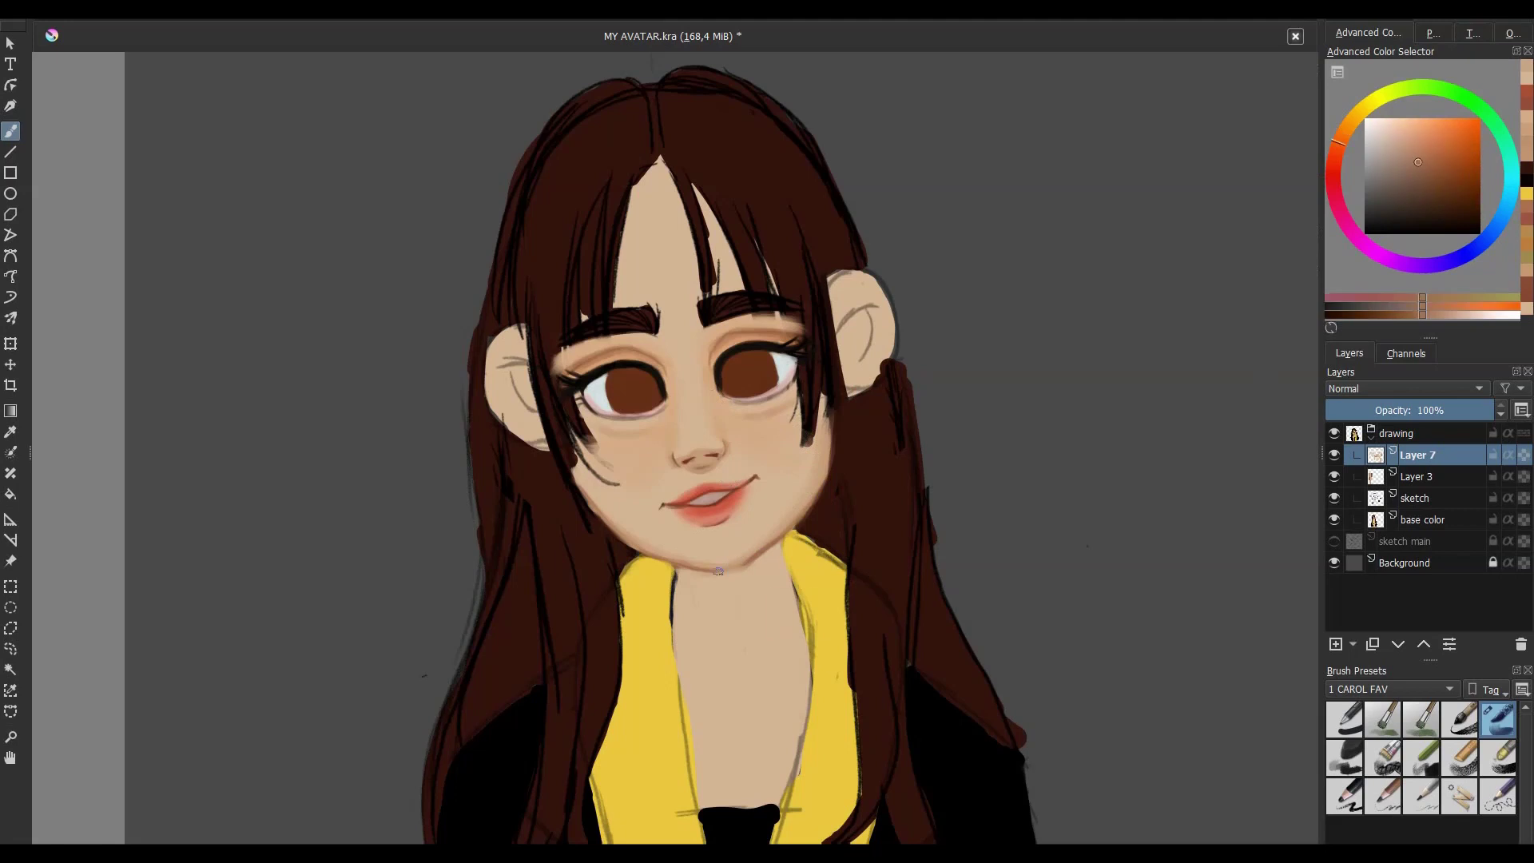
{"action": "left_click", "coordinate": [730, 559], "text": "ctrl"}
{"action": "left_click", "coordinate": [685, 558], "text": "ctrl"}
{"action": "left_click", "coordinate": [849, 549], "text": "ctrl"}
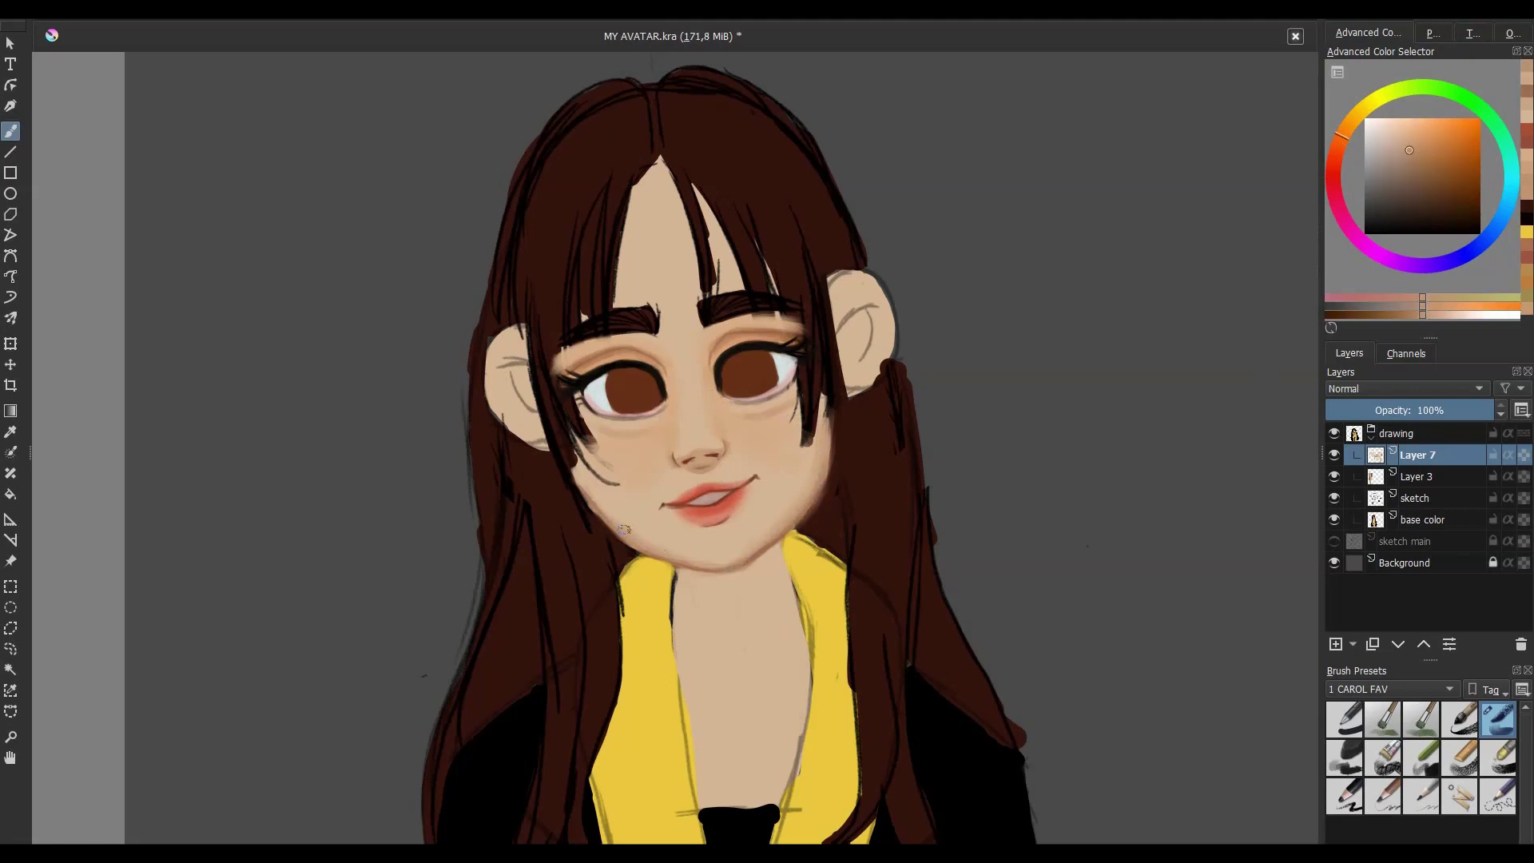
{"action": "key", "text": "m"}
{"action": "key", "text": "m"}
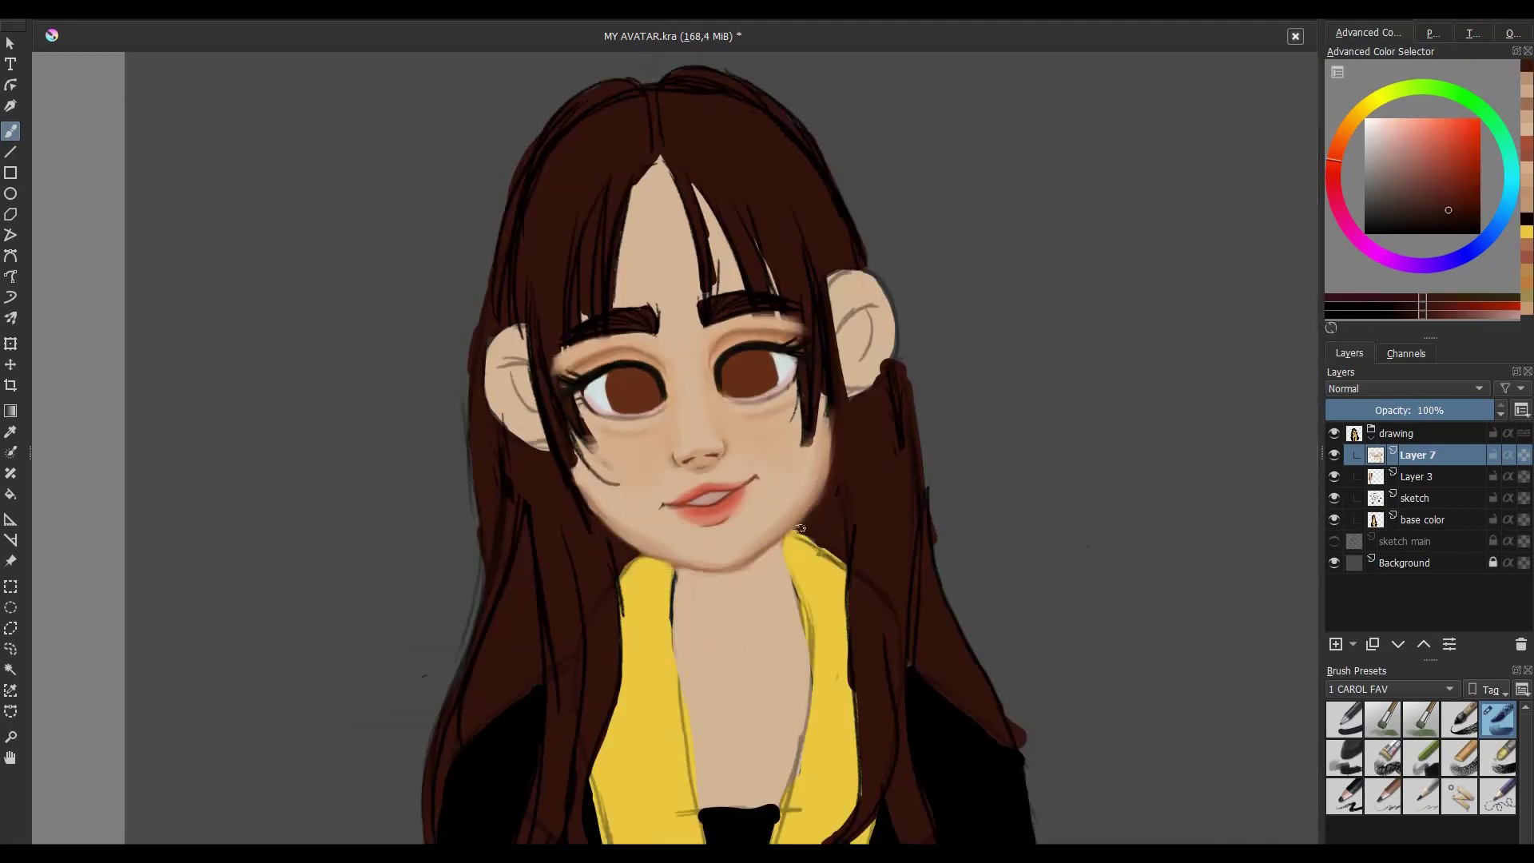
{"action": "left_click", "coordinate": [630, 535], "text": "ctrl"}
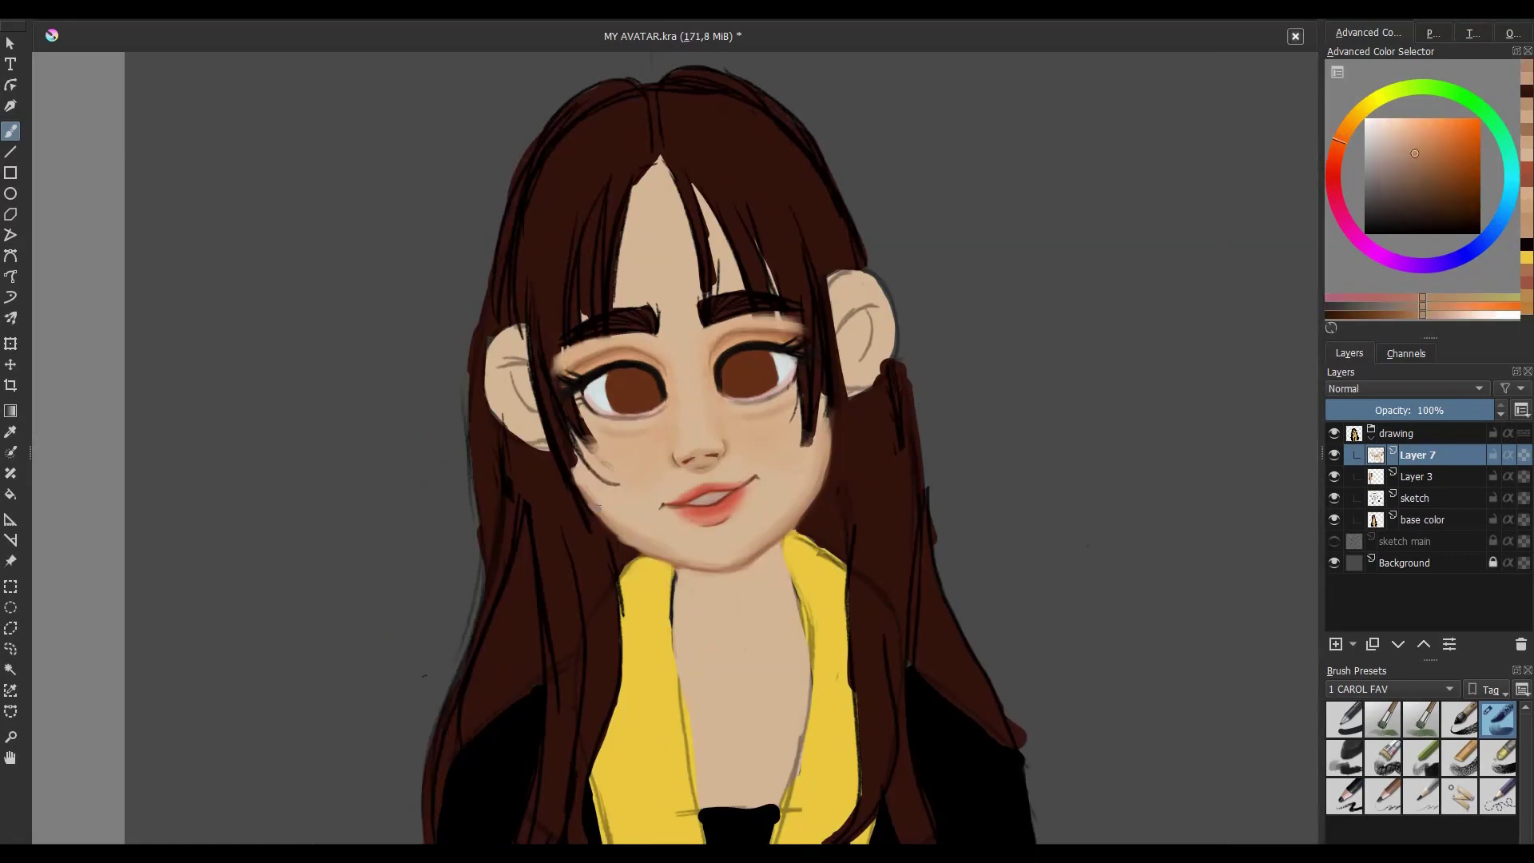
{"action": "left_click", "coordinate": [641, 549], "text": "ctrl"}
{"action": "left_click", "coordinate": [652, 543], "text": "ctrl"}
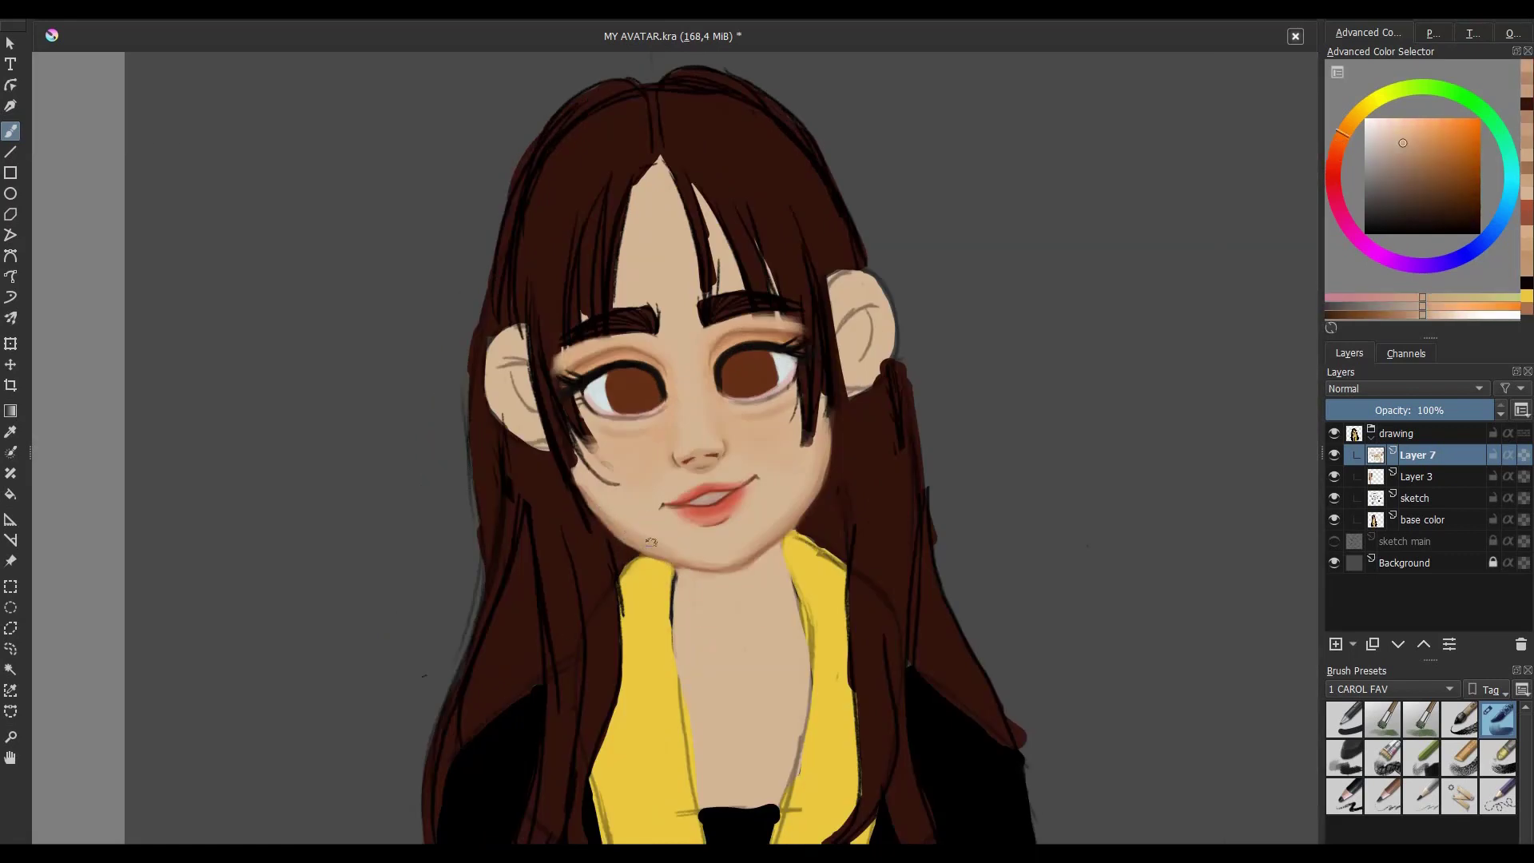
{"action": "key", "text": "minus"}
{"action": "key", "text": "minus"}
{"action": "key", "text": "minus"}
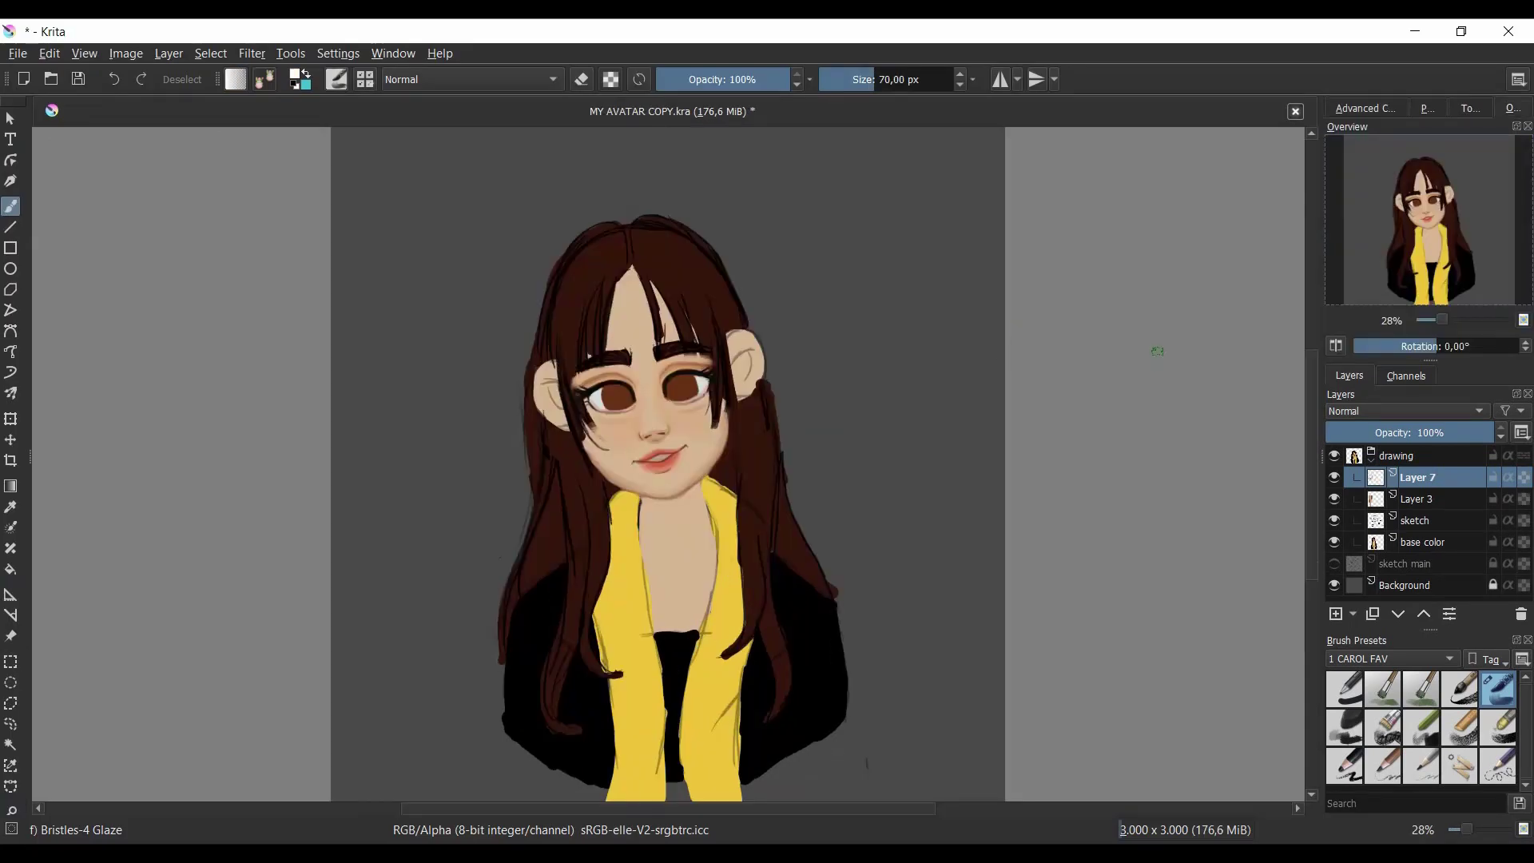
{"action": "key", "text": "Tab"}
- Shade the sides of the neck and under the chin, undoing the olive shading
{"action": "key", "text": "plus"}
{"action": "key", "text": "plus"}
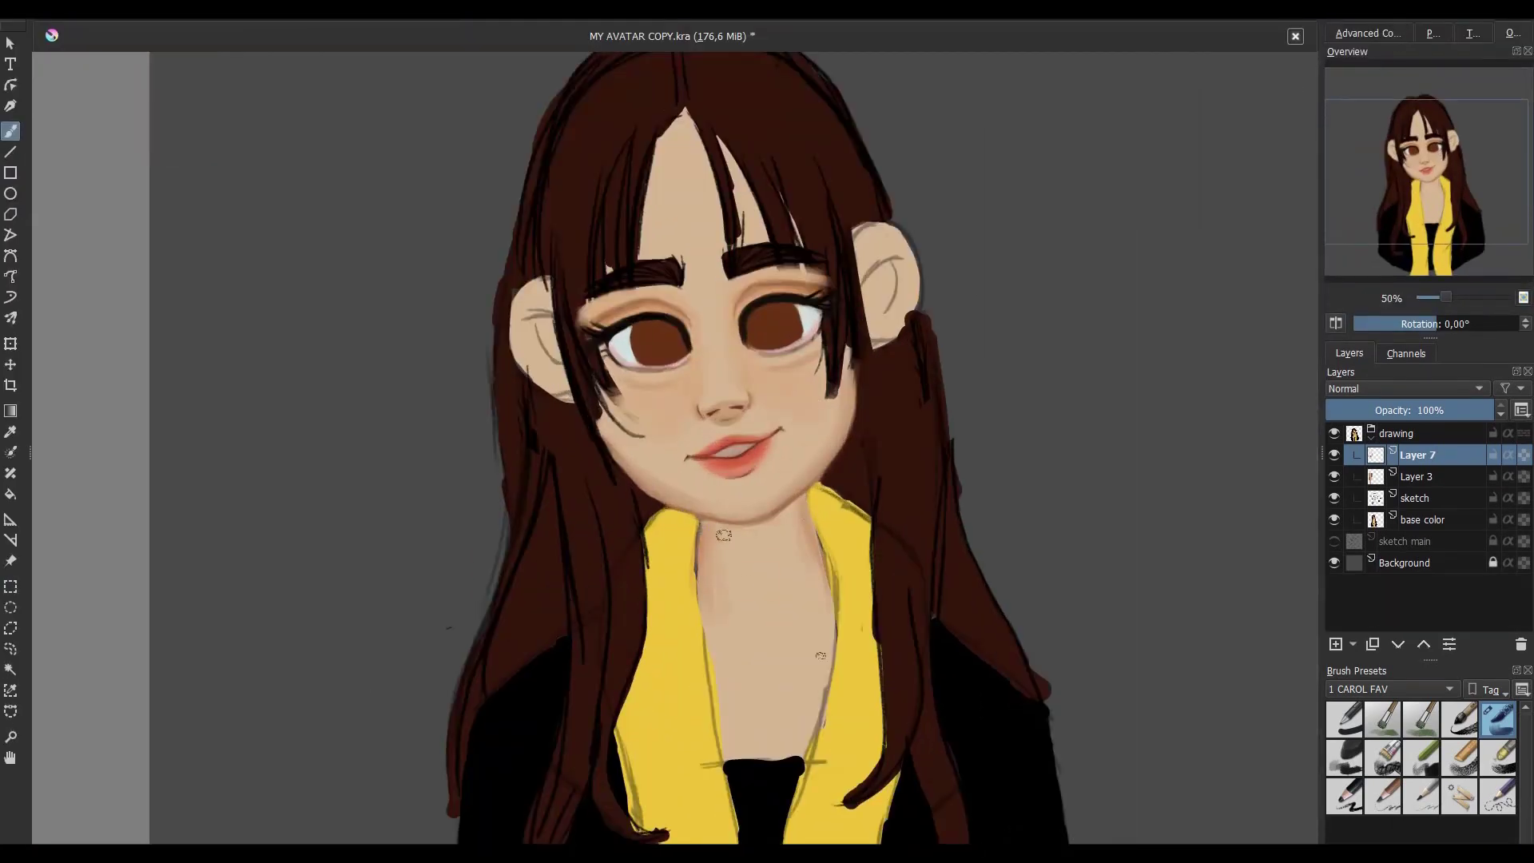
{"action": "left_click", "coordinate": [1367, 33]}
{"action": "left_click_drag", "start_coordinate": [707, 523], "coordinate": [701, 630]}
{"action": "left_click_drag", "start_coordinate": [794, 499], "coordinate": [814, 614]}
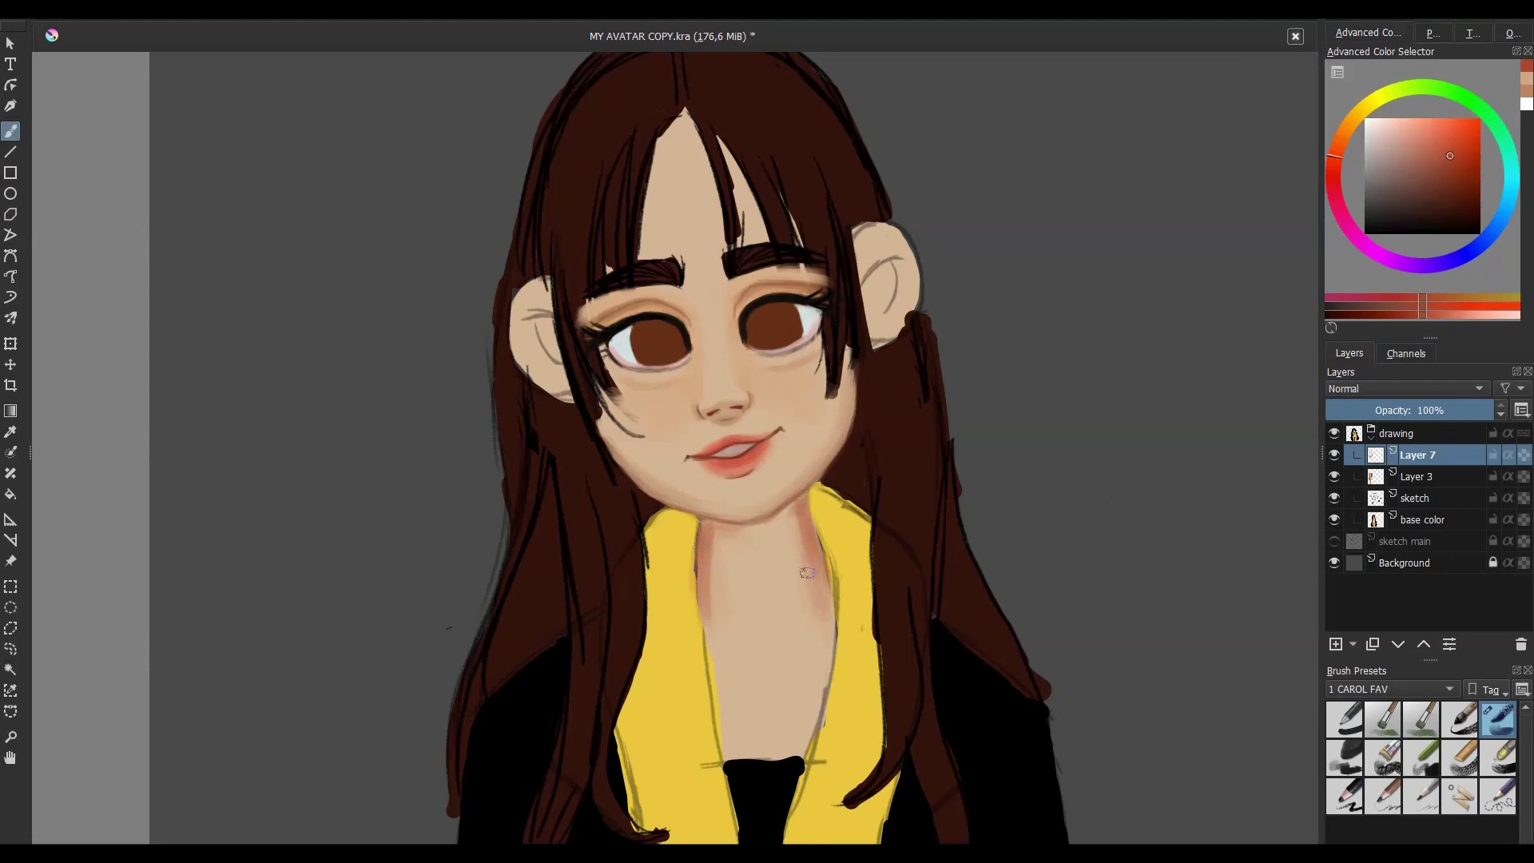
{"action": "left_click", "coordinate": [715, 566], "text": "ctrl"}
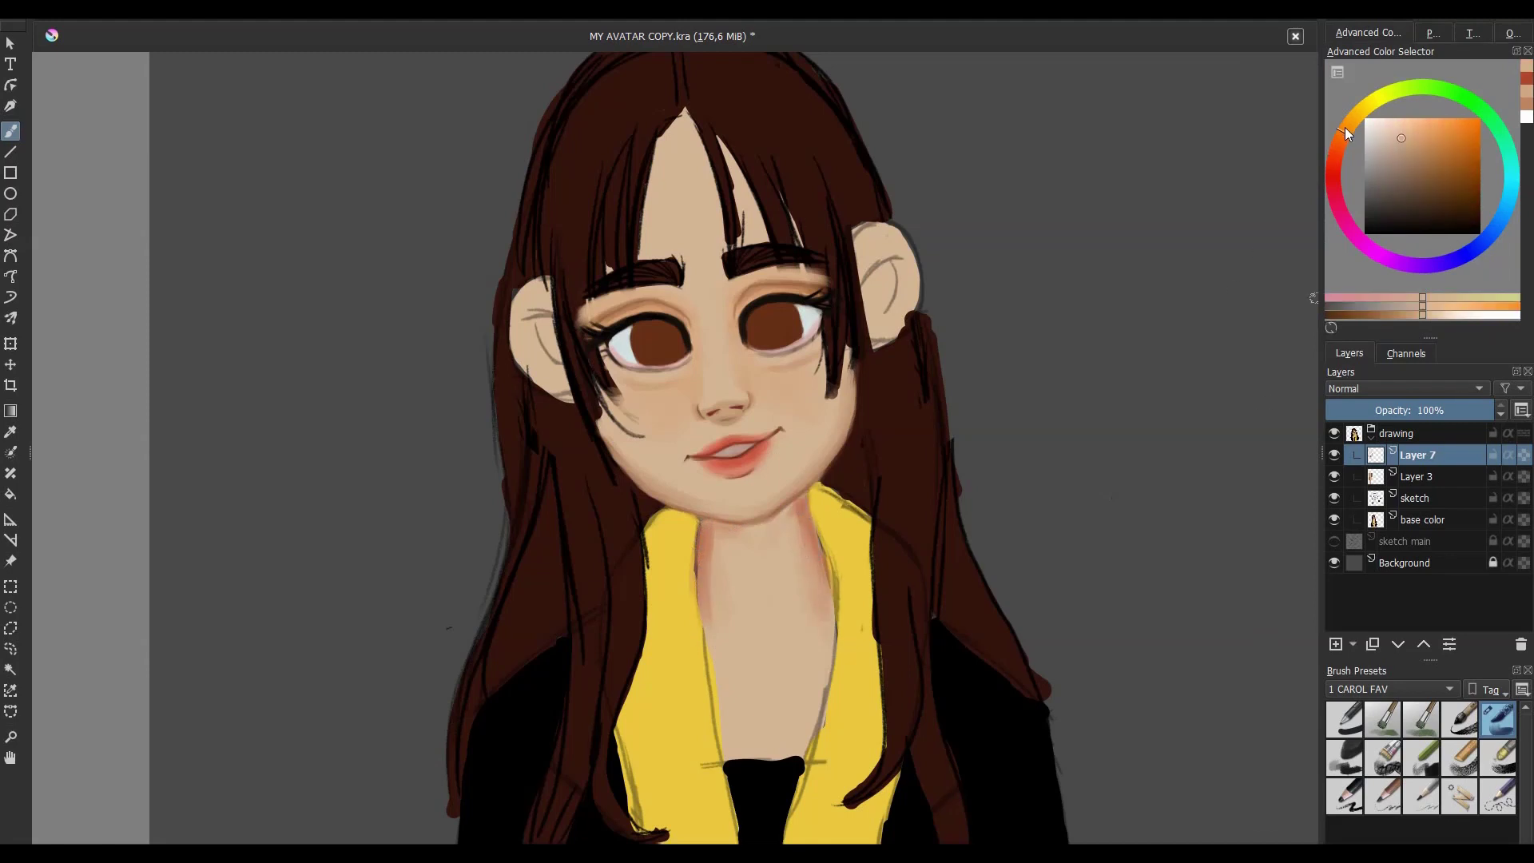
{"action": "left_click_drag", "start_coordinate": [1347, 134], "coordinate": [1374, 97]}
{"action": "left_click", "coordinate": [1433, 198]}
{"action": "left_click_drag", "start_coordinate": [723, 532], "coordinate": [795, 507]}
{"action": "left_click_drag", "start_coordinate": [713, 552], "coordinate": [786, 527]}
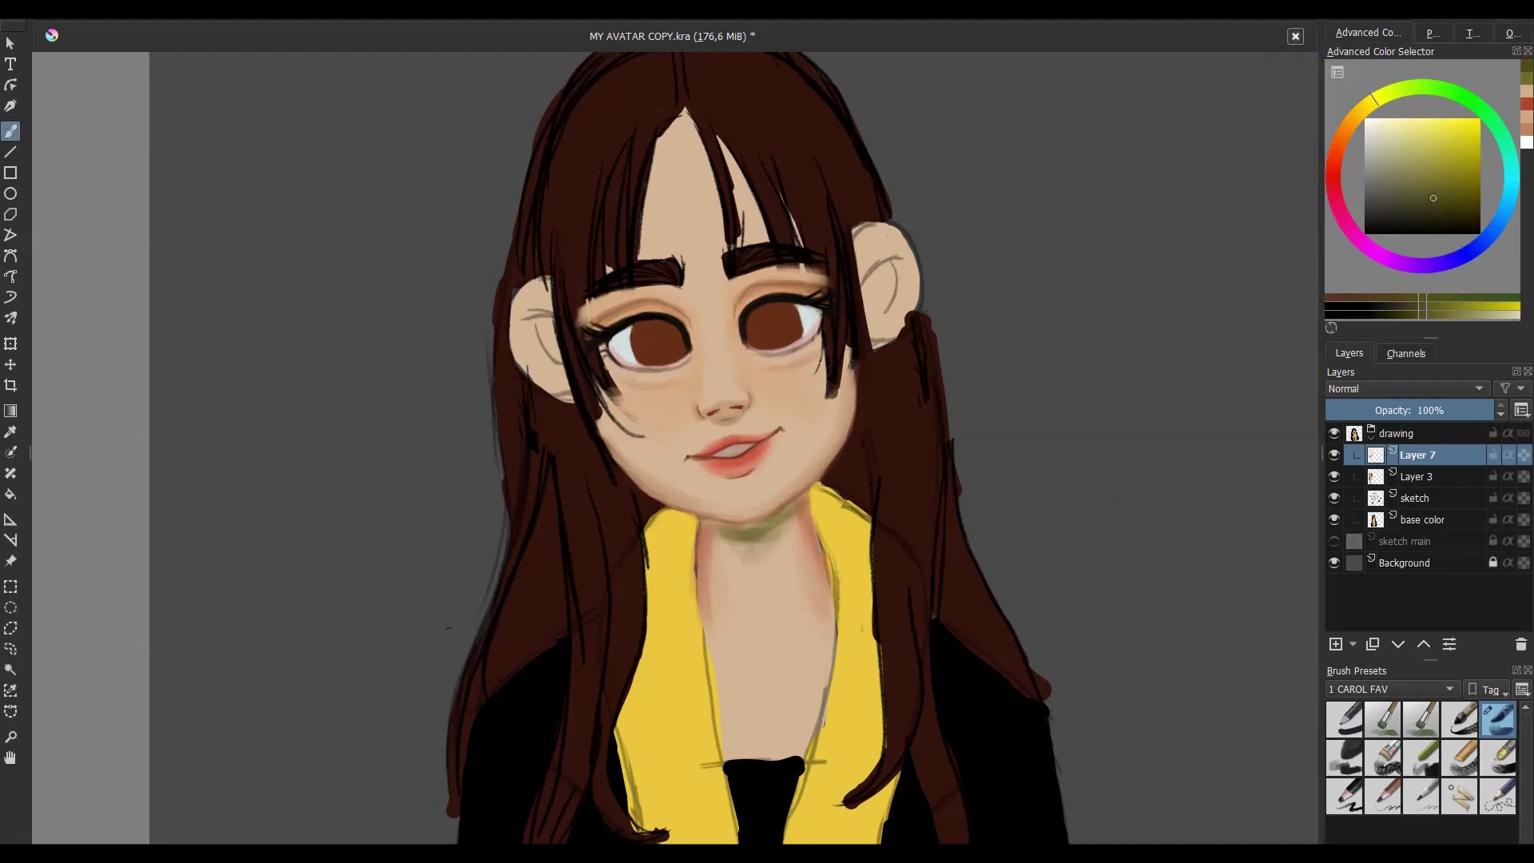
{"action": "key", "text": "ctrl+z"}
{"action": "key", "text": "ctrl+z"}
- Paint soft lighter-orange shading on the right side of the neck
{"action": "key", "text": "x"}
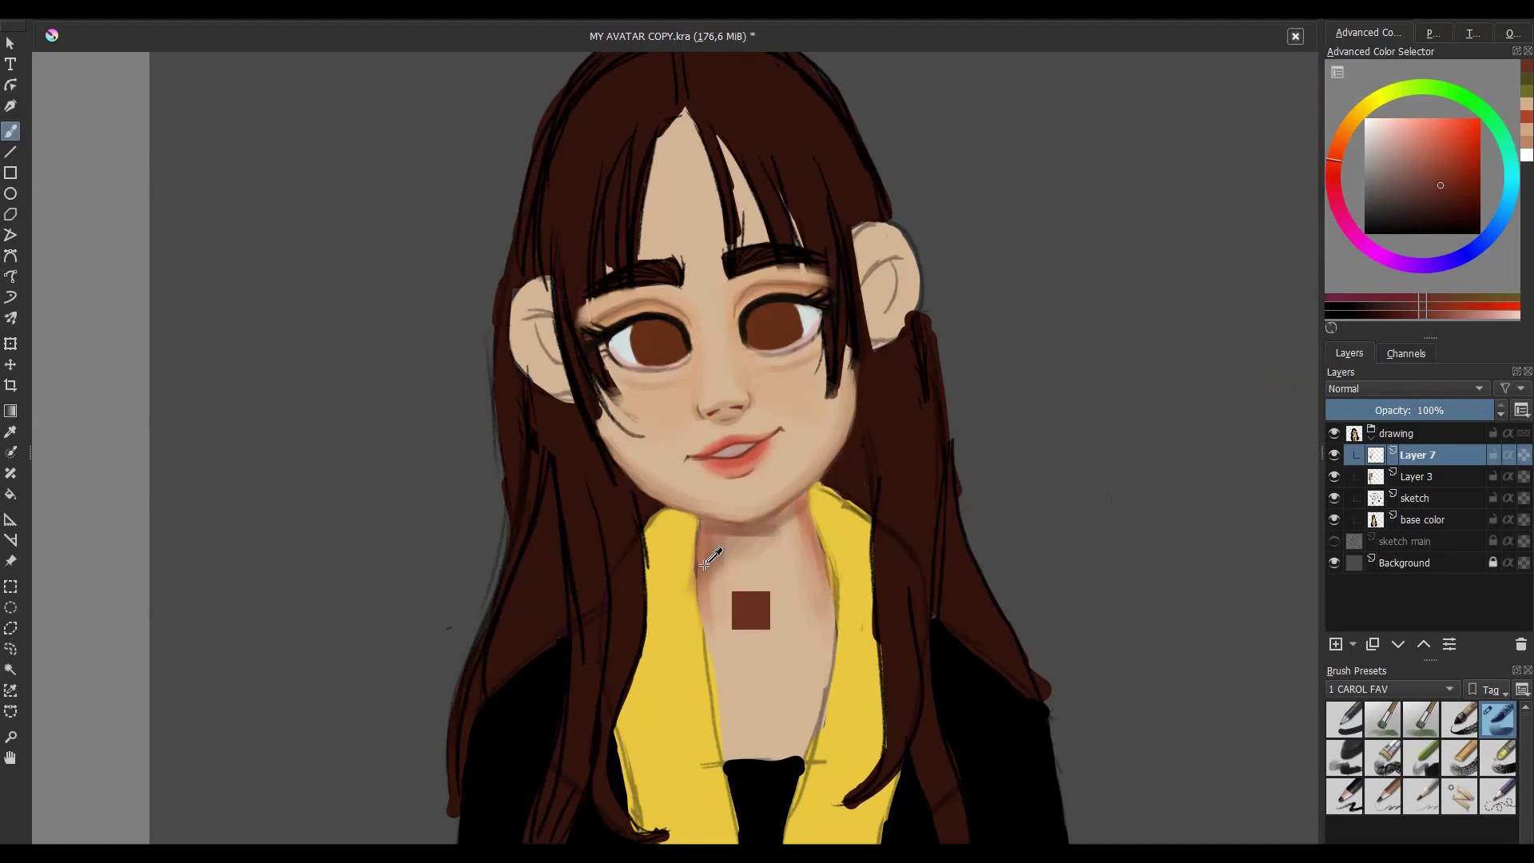
{"action": "left_click", "coordinate": [704, 563], "text": "ctrl"}
{"action": "scroll", "coordinate": [767, 559], "scroll_direction": "down", "scroll_amount": 5}
{"action": "scroll", "coordinate": [794, 550], "scroll_direction": "up", "scroll_amount": 6}
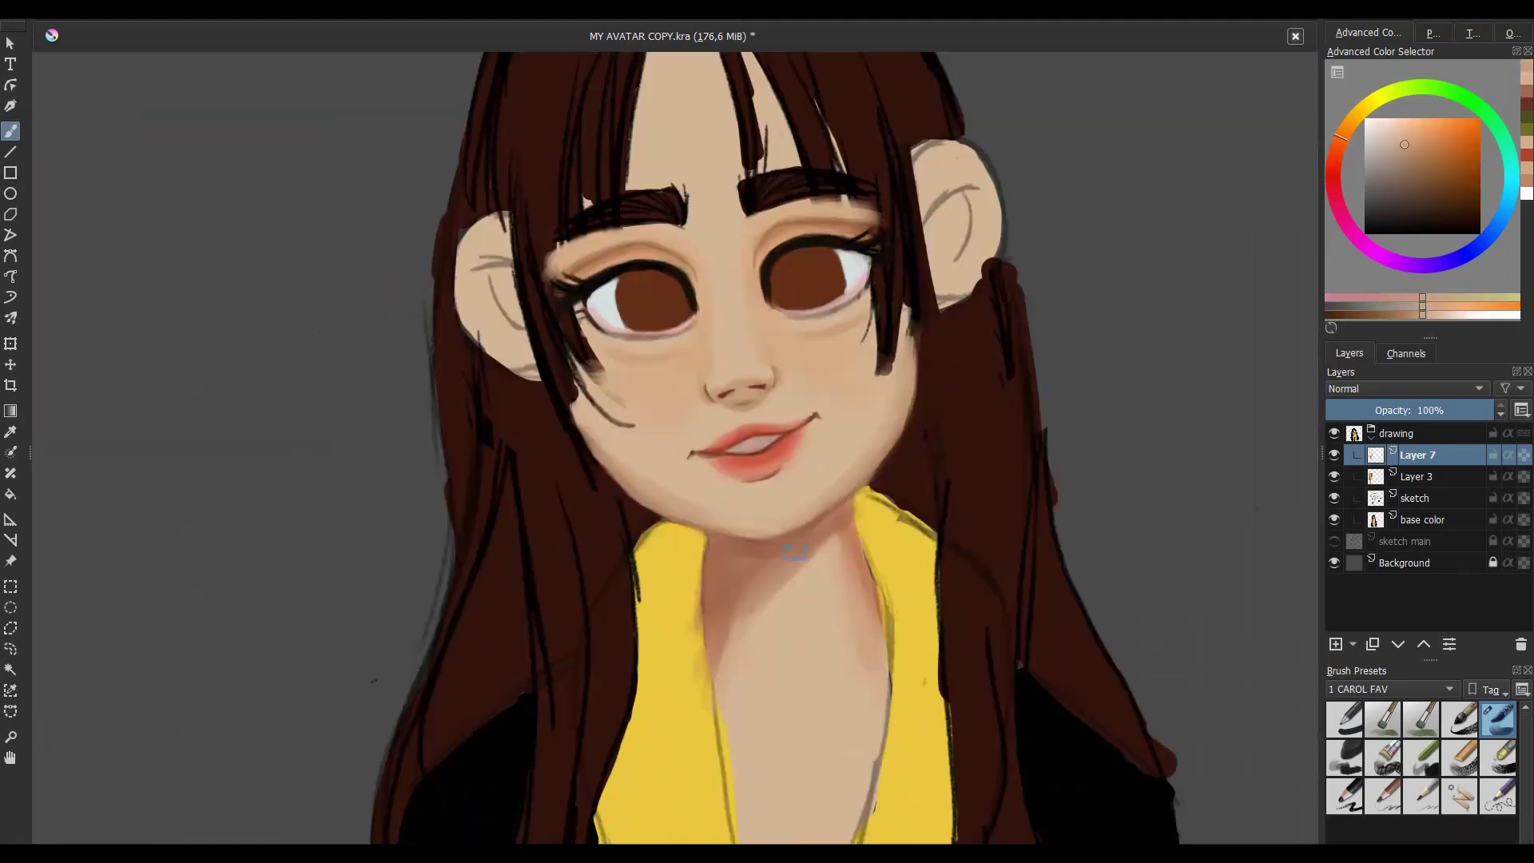
{"action": "left_click", "coordinate": [721, 620], "text": "ctrl"}
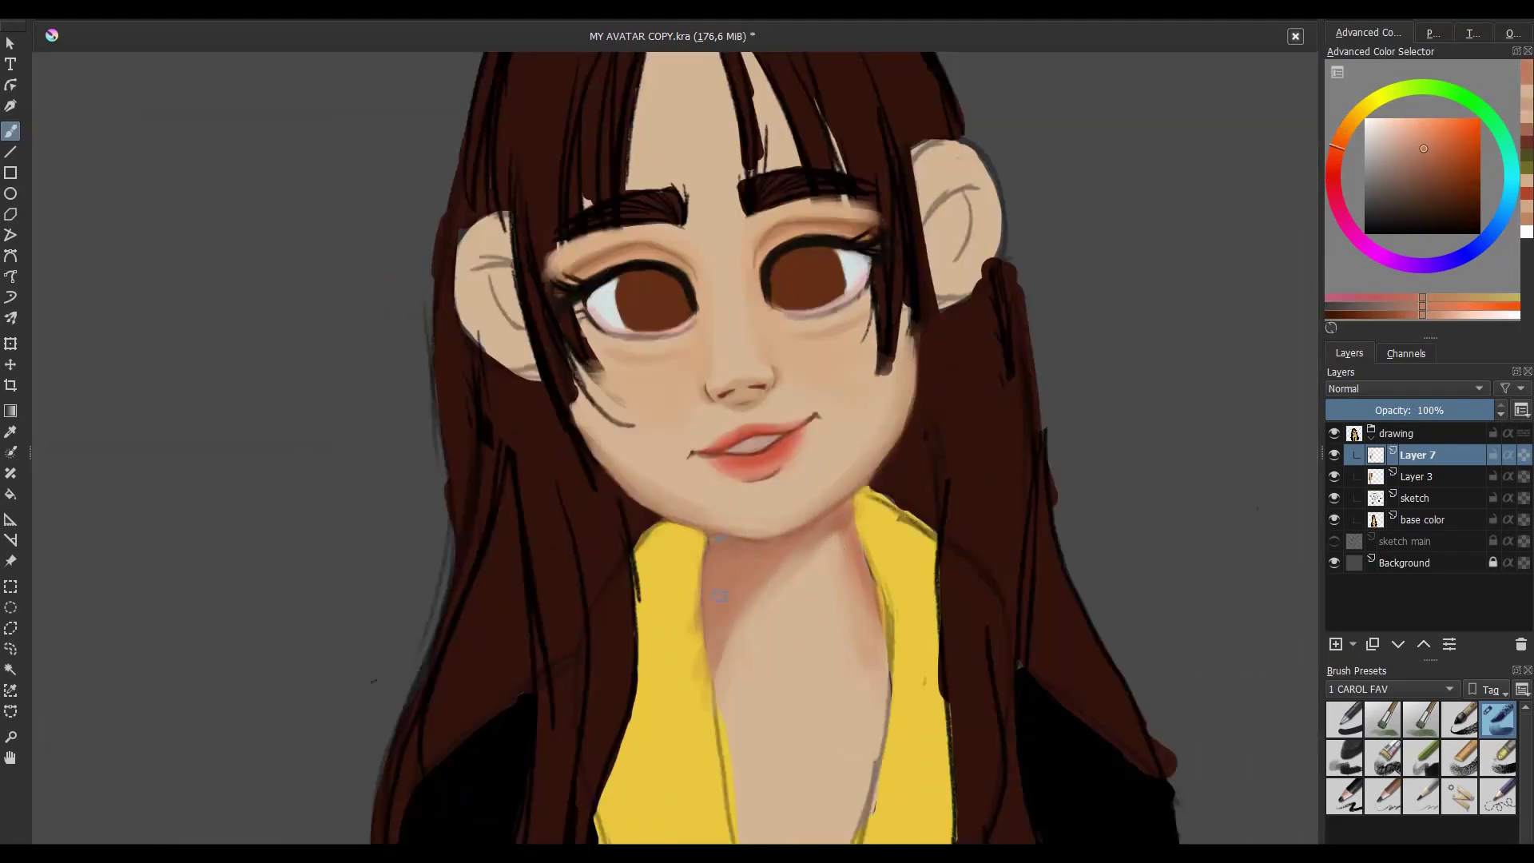
{"action": "left_click", "coordinate": [844, 583], "text": "ctrl"}
{"action": "left_click_drag", "start_coordinate": [846, 579], "coordinate": [879, 656]}
{"action": "left_click", "coordinate": [854, 546], "text": "ctrl"}
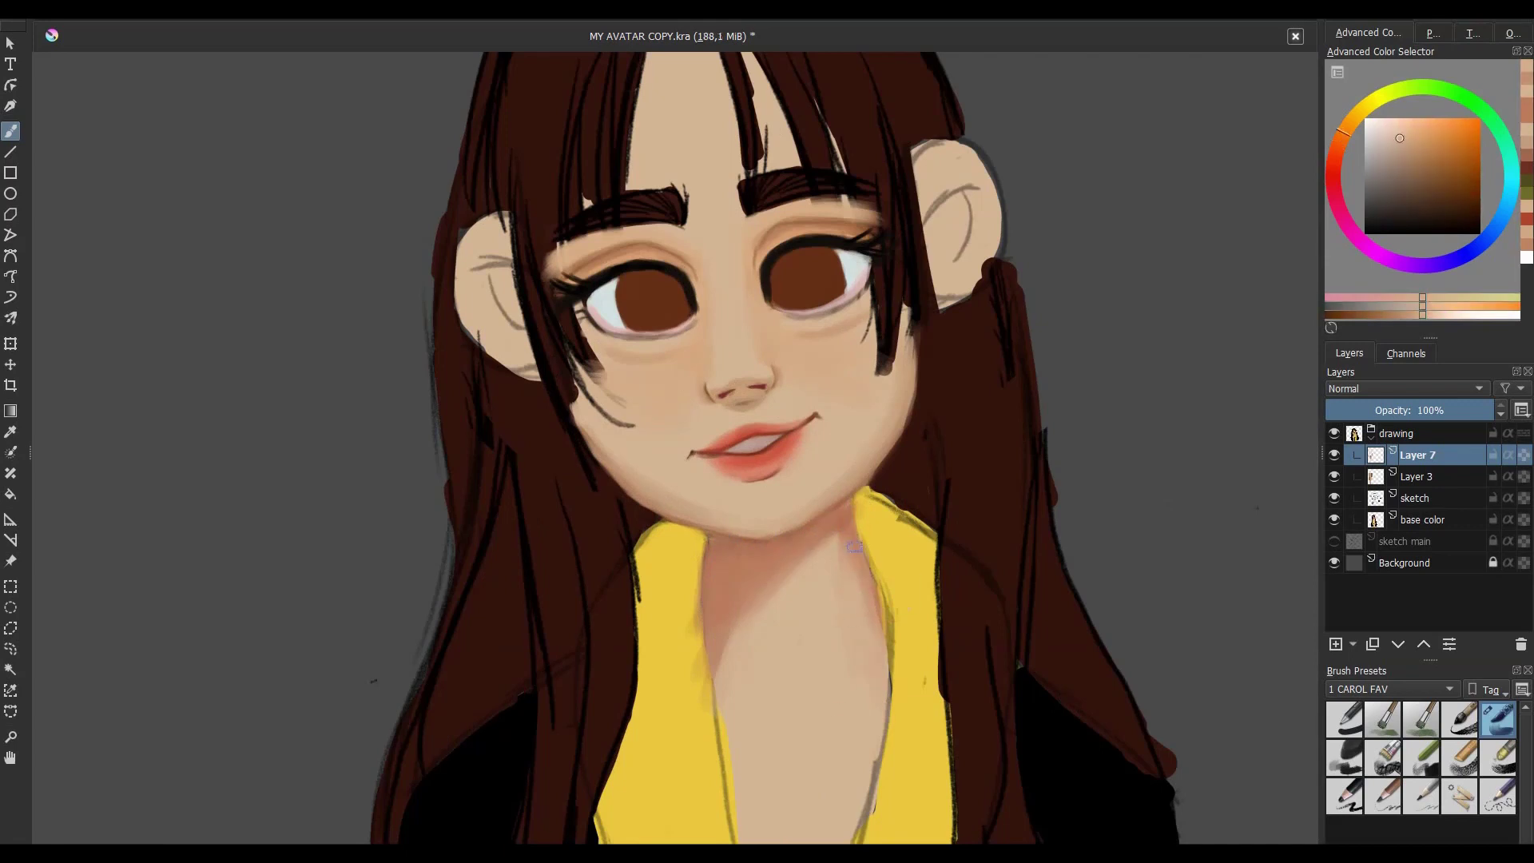
- Paint a dark brown-orange shadow on the right jaw and neck
{"action": "scroll", "coordinate": [683, 487], "scroll_direction": "down", "scroll_amount": 2}
{"action": "left_click", "coordinate": [776, 527], "text": "ctrl"}
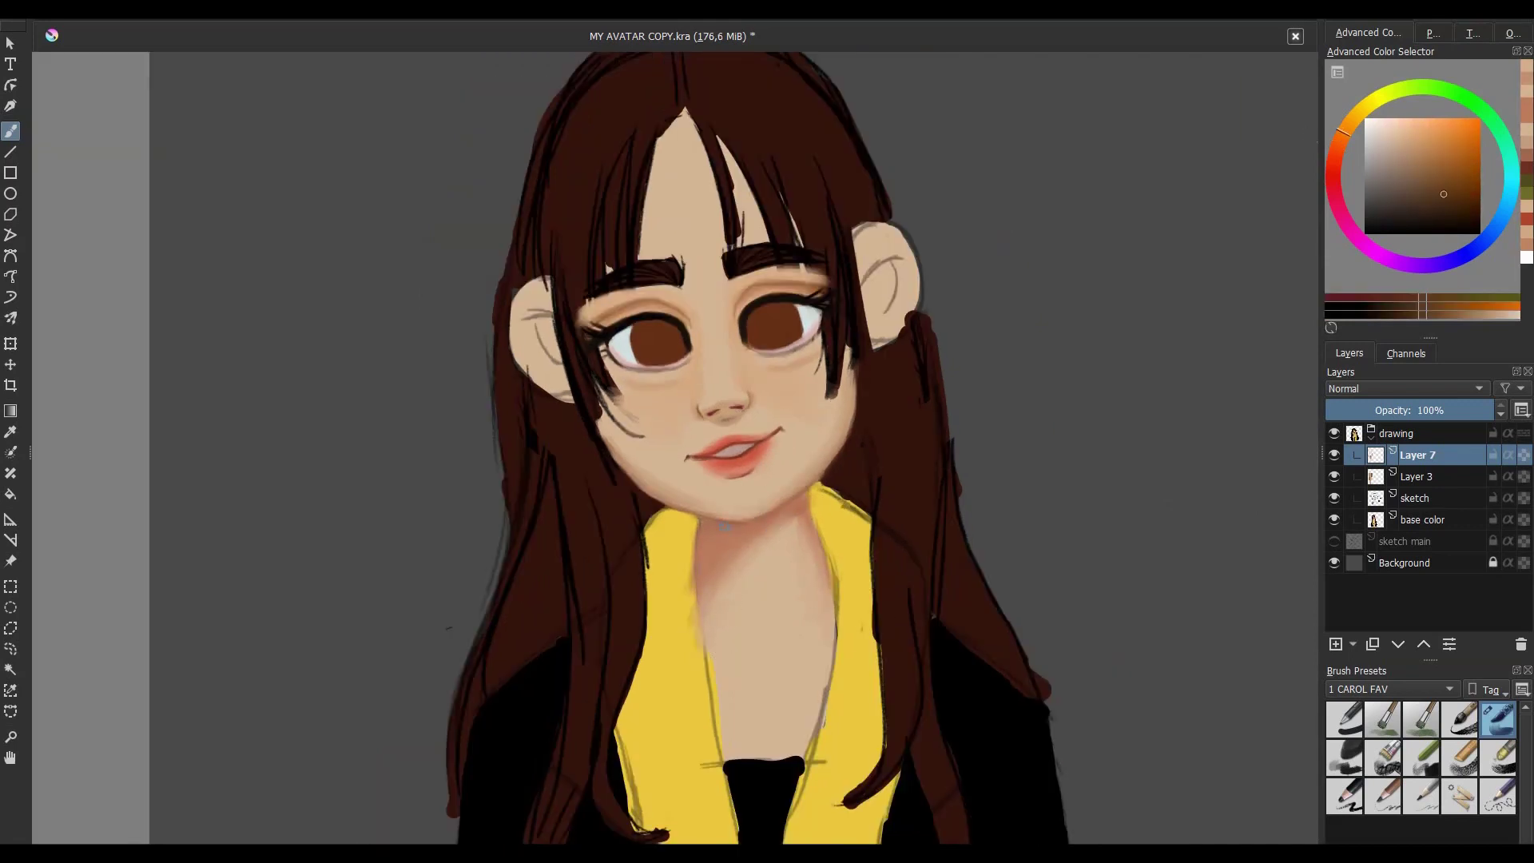
{"action": "left_click", "coordinate": [706, 528], "text": "ctrl"}
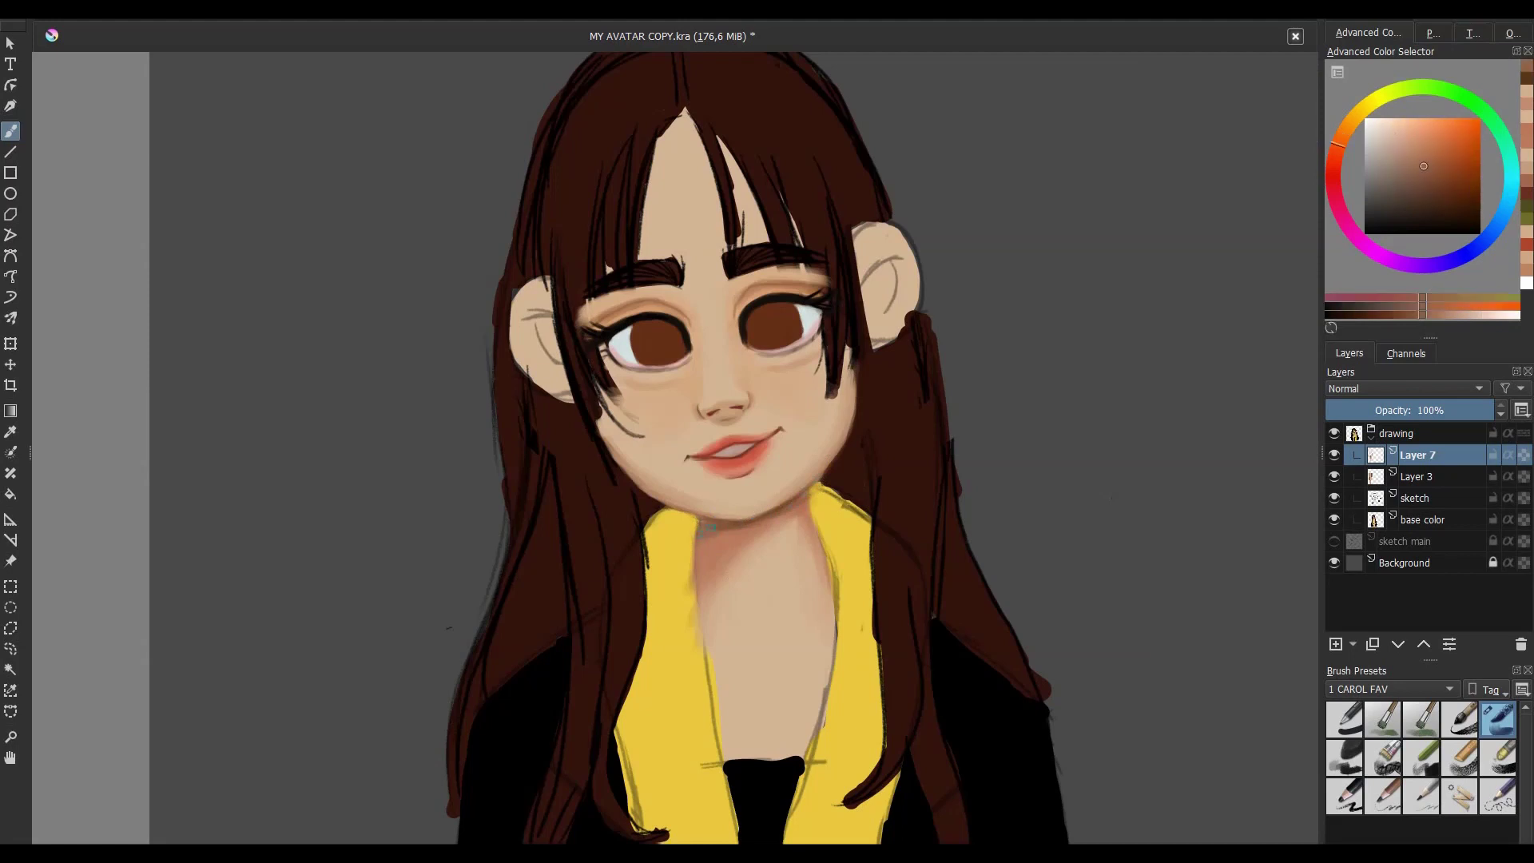
{"action": "left_click", "coordinate": [1528, 83]}
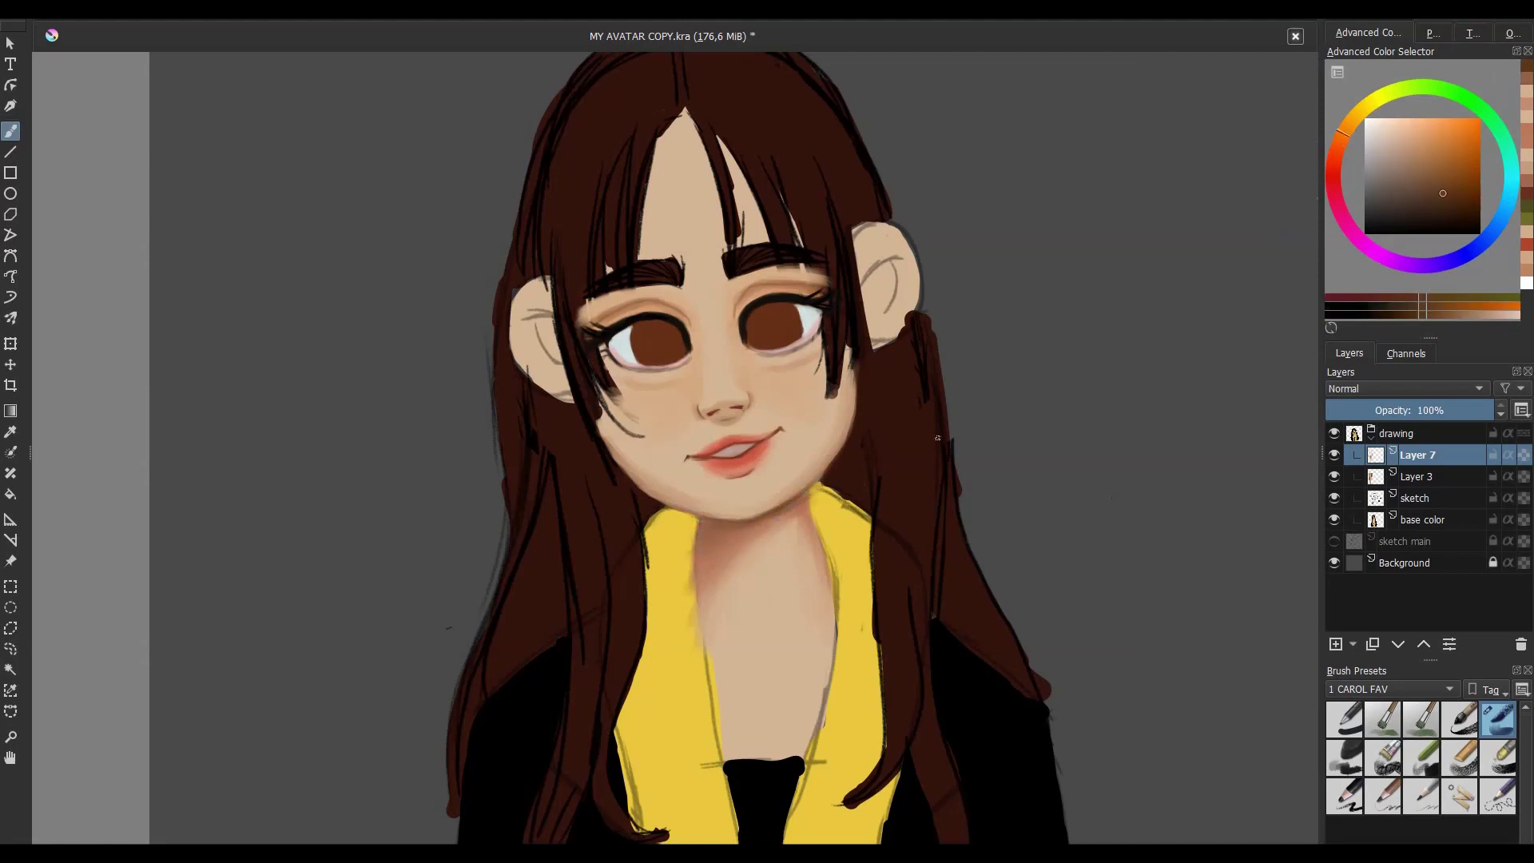
{"action": "left_click", "coordinate": [717, 540], "text": "ctrl"}
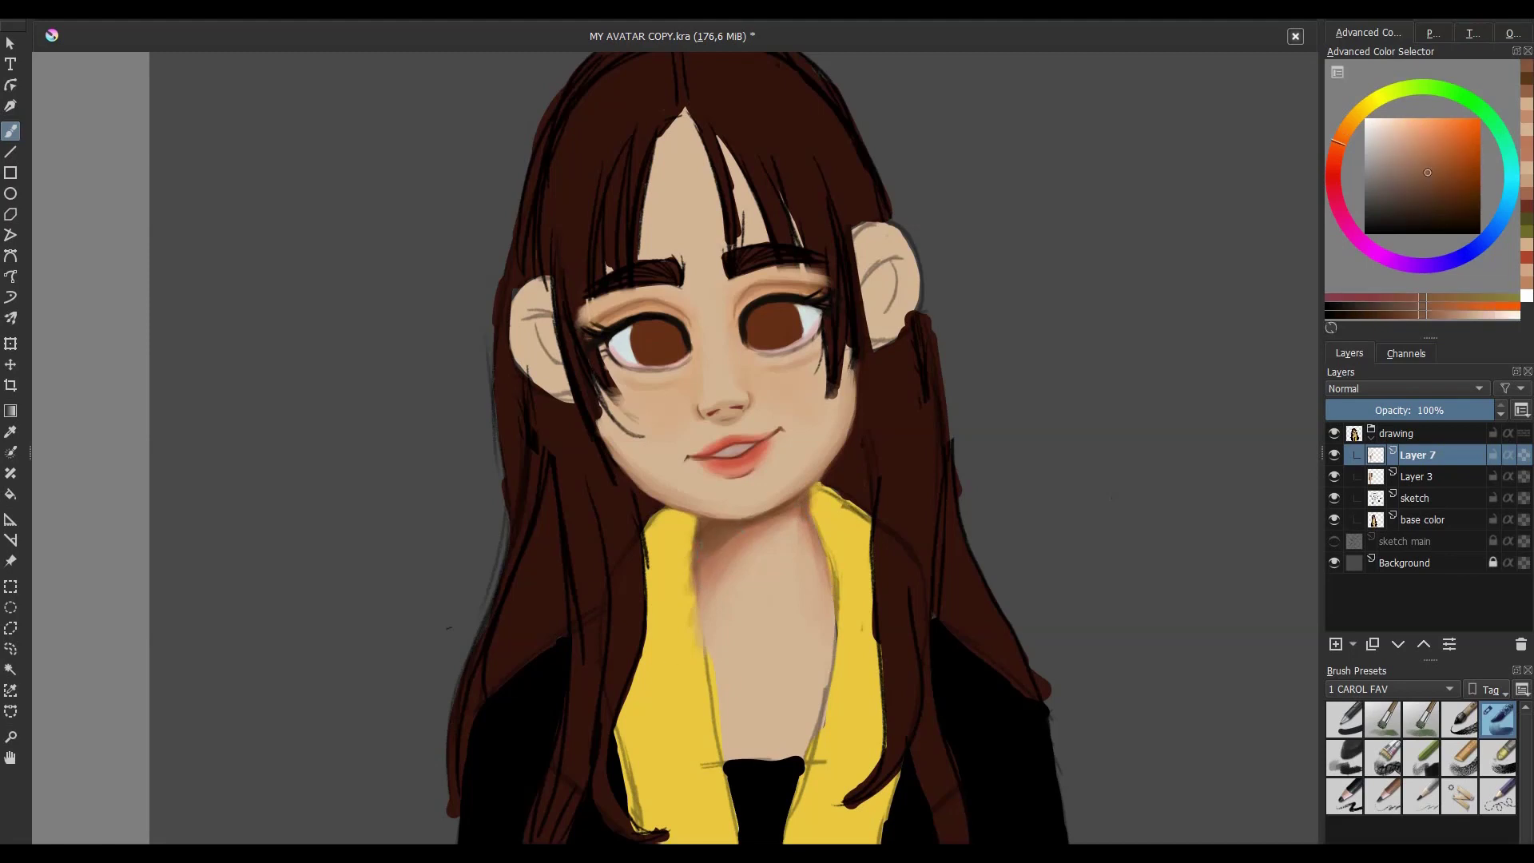
{"action": "left_click", "coordinate": [669, 683], "text": "ctrl"}
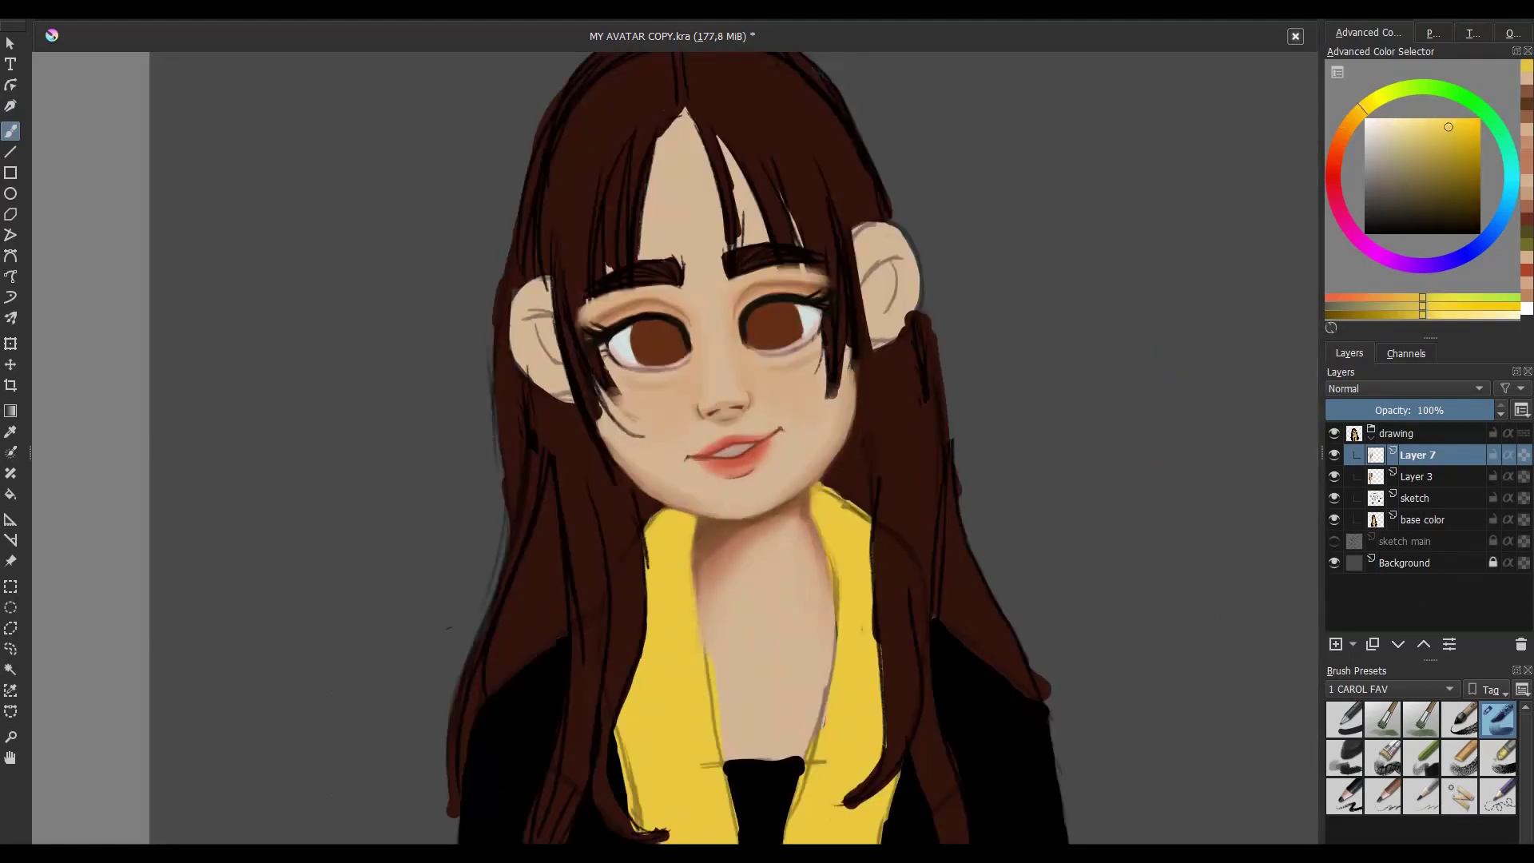
{"action": "left_click", "coordinate": [739, 547], "text": "ctrl"}
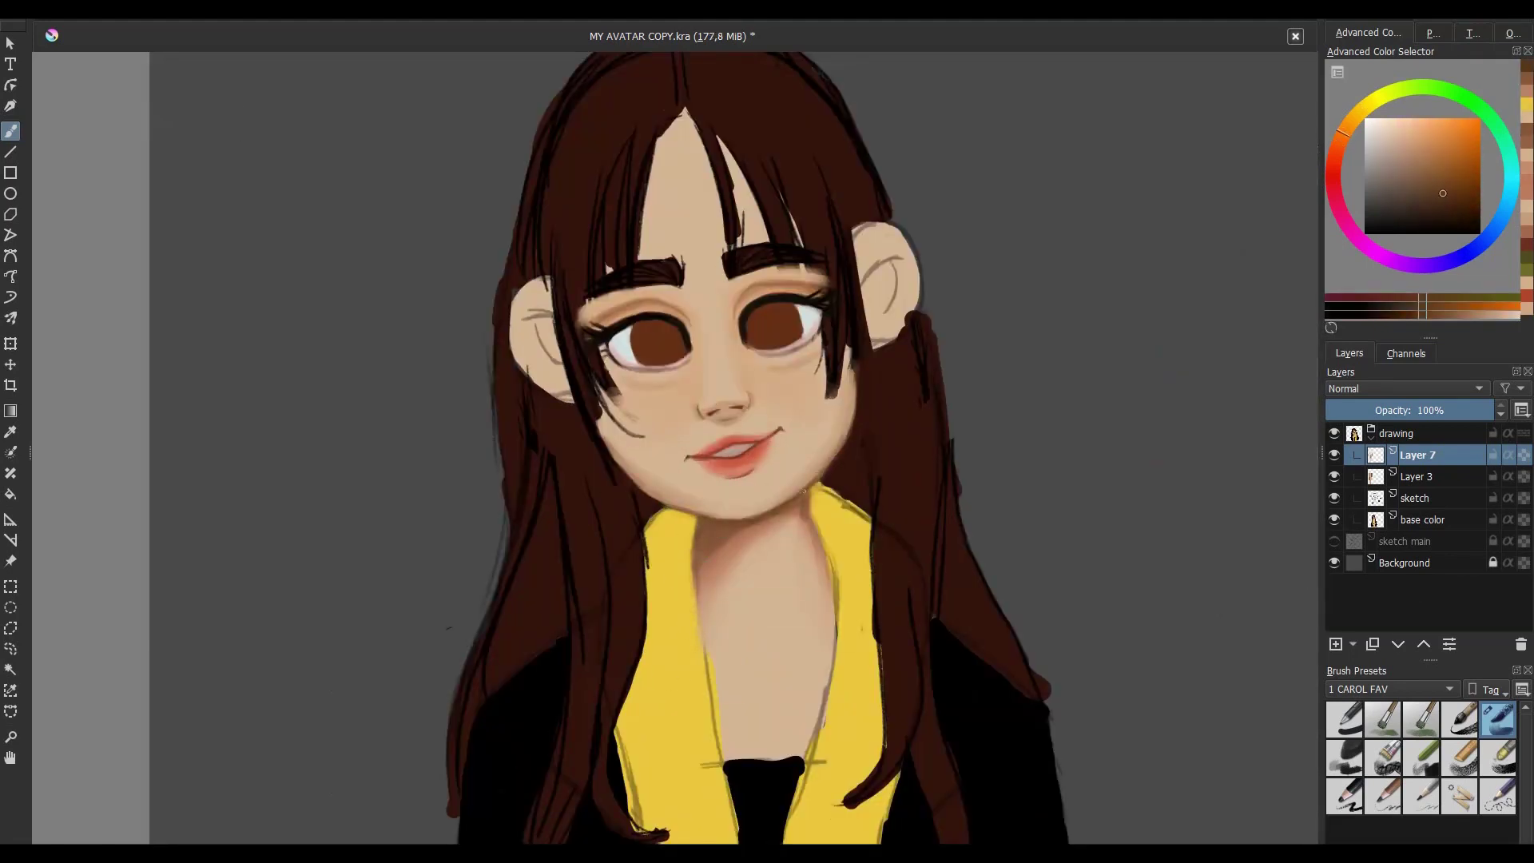
{"action": "left_click_drag", "start_coordinate": [804, 490], "coordinate": [831, 456]}
- Add faint lighter shading along the right and left neck edges
{"action": "left_click", "coordinate": [709, 565], "text": "ctrl"}
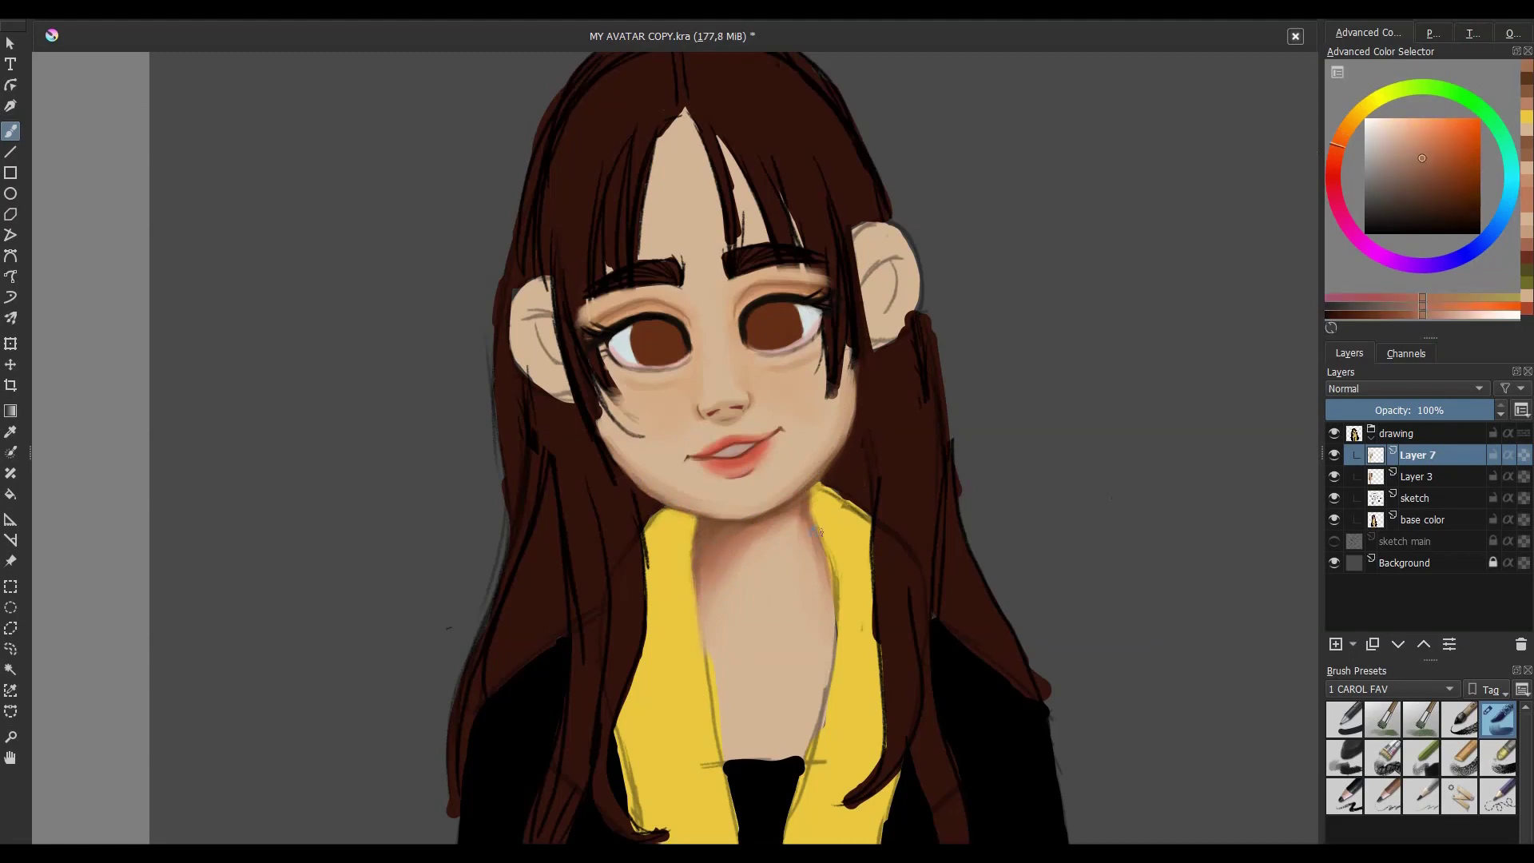
{"action": "left_click", "coordinate": [789, 760], "text": "ctrl"}
{"action": "key", "text": "minus"}
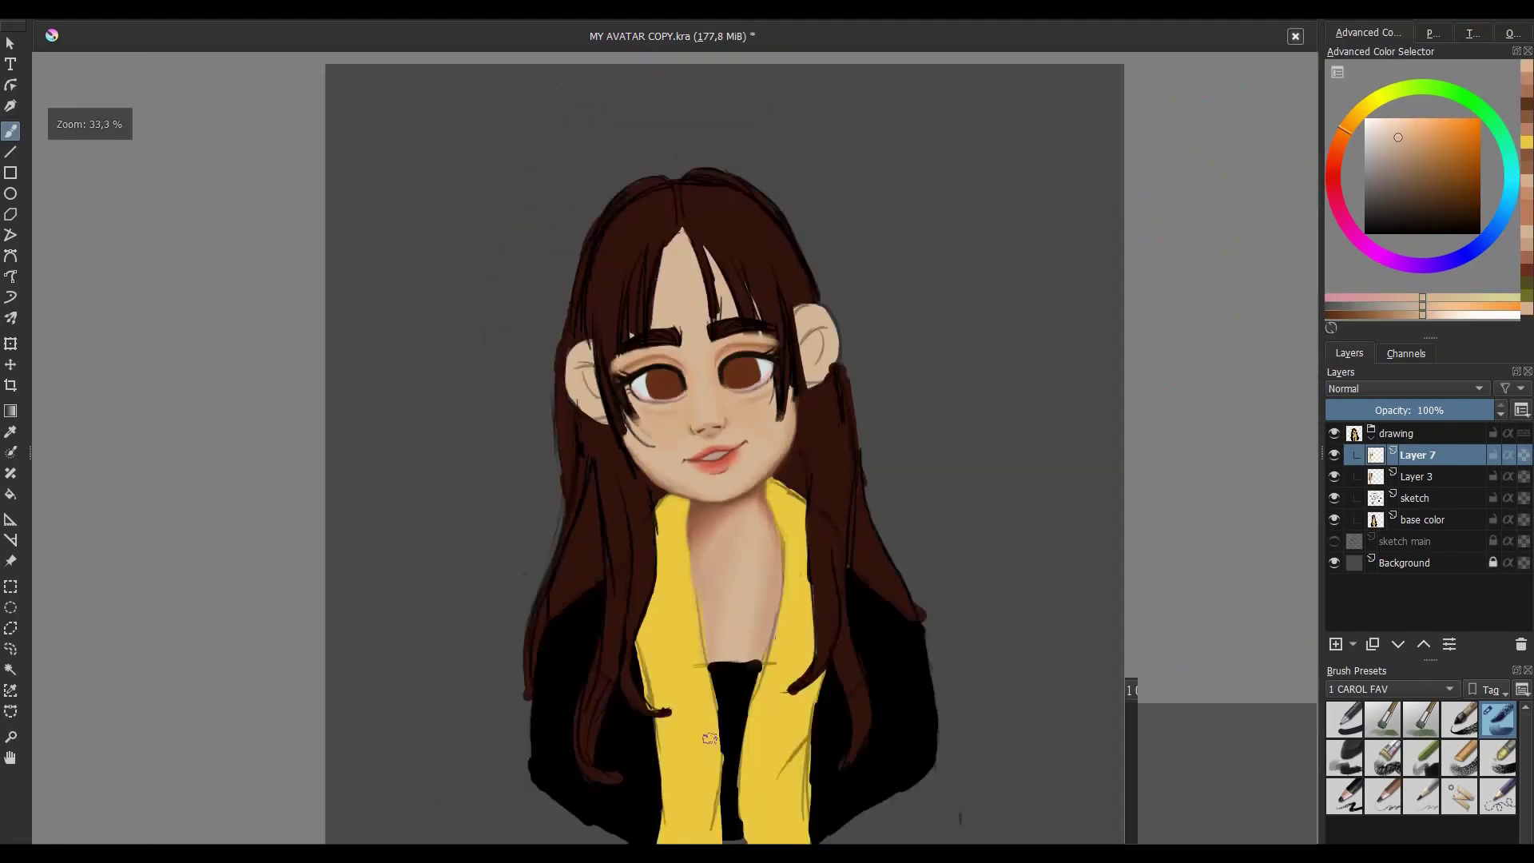
{"action": "key", "text": "plus"}
{"action": "mouse_move", "coordinate": [823, 751]}
{"action": "left_mouse_down"}
{"action": "mouse_move", "coordinate": [815, 663]}
{"action": "mouse_move", "coordinate": [831, 615]}
{"action": "left_mouse_up"}
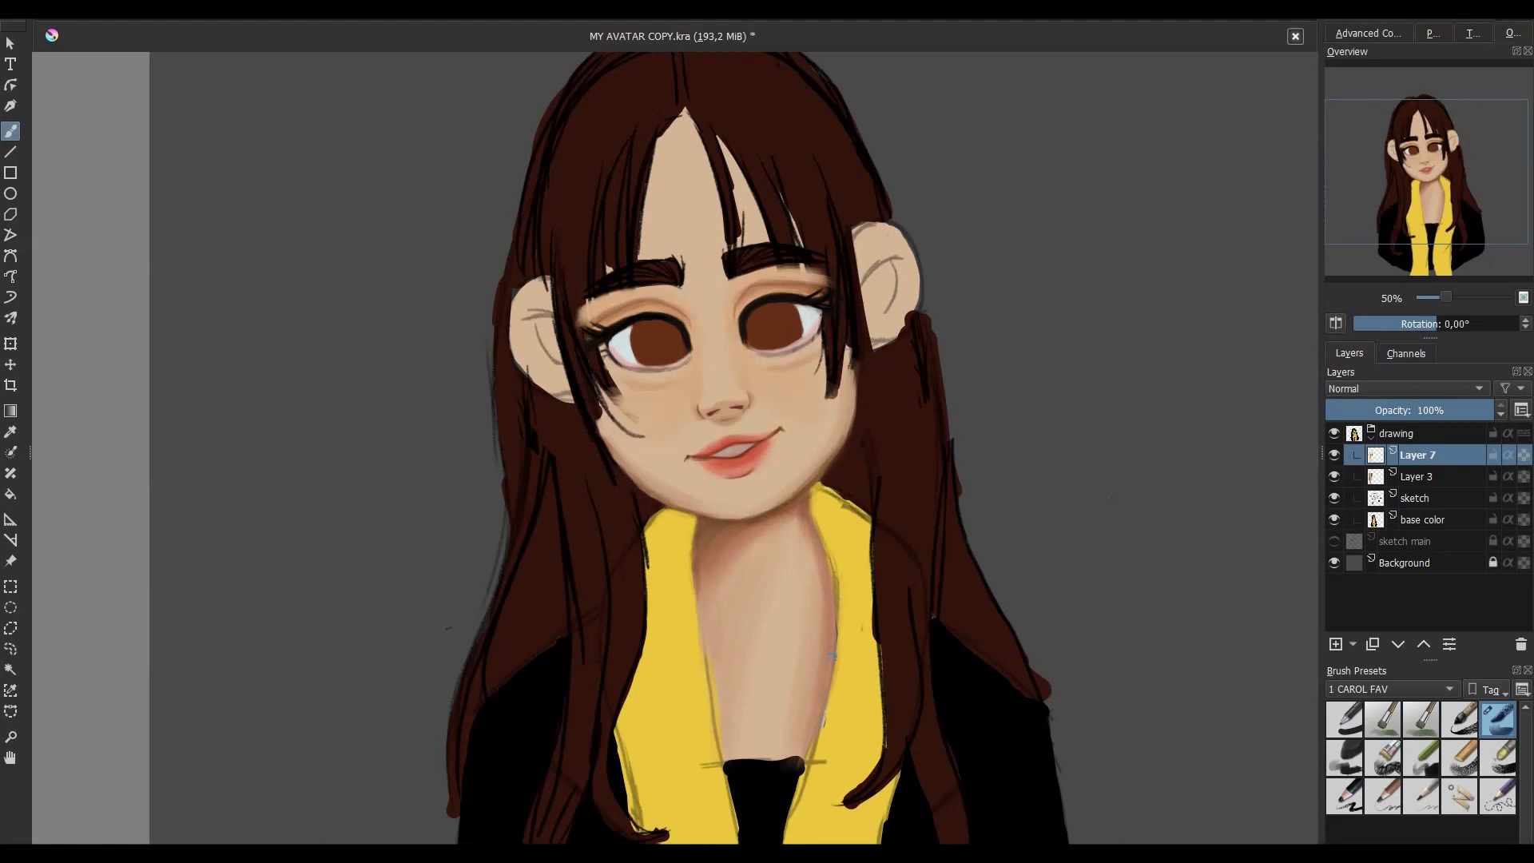
{"action": "mouse_move", "coordinate": [711, 675]}
{"action": "left_mouse_down"}
{"action": "mouse_move", "coordinate": [723, 769]}
{"action": "mouse_move", "coordinate": [724, 751]}
{"action": "left_mouse_up"}
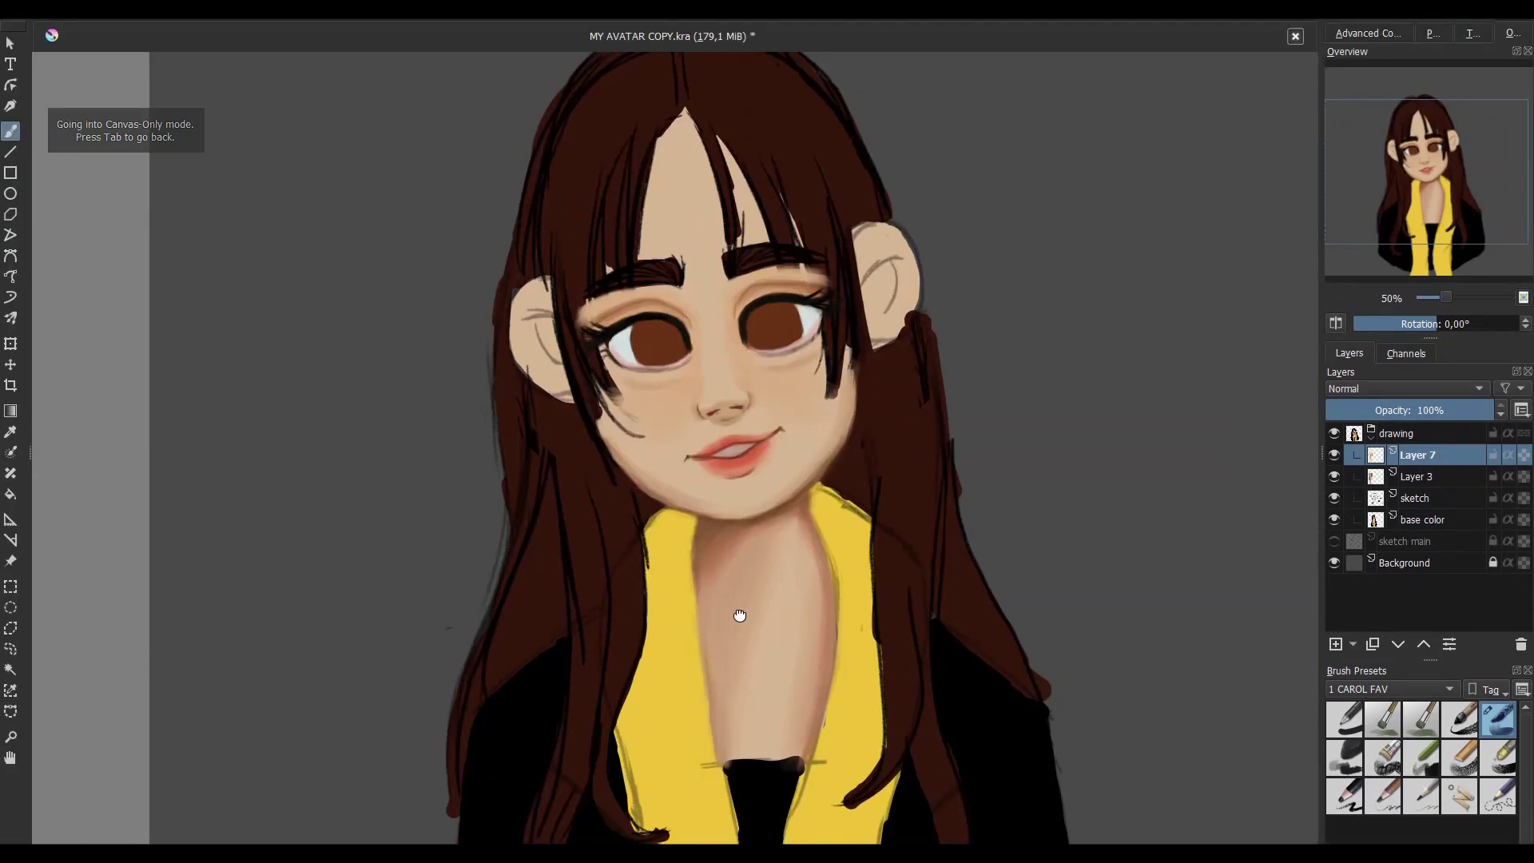
{"action": "left_click_drag", "start_coordinate": [759, 608], "coordinate": [725, 503]}
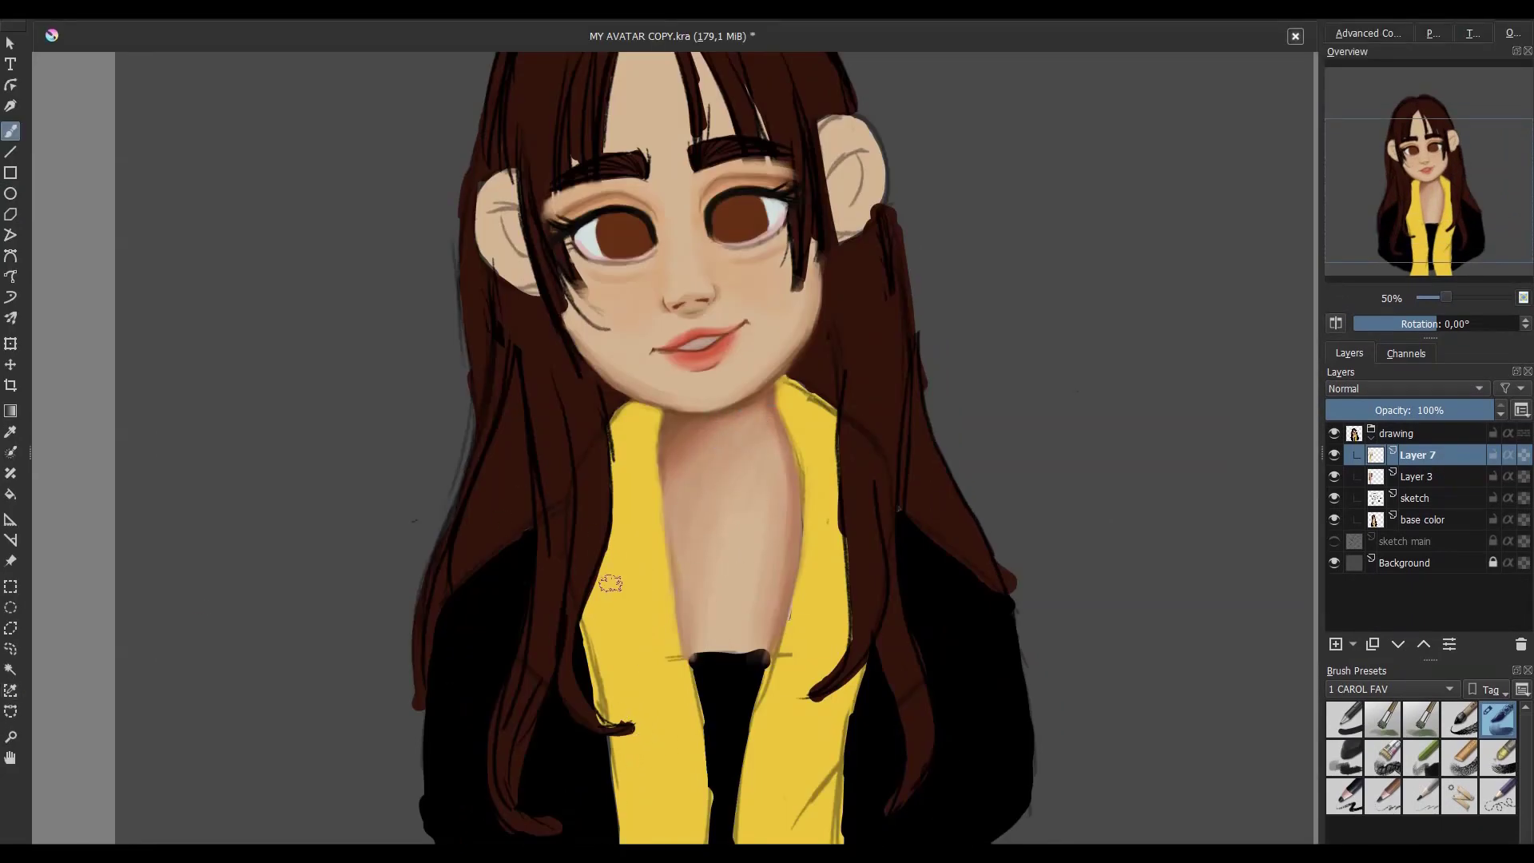
{"action": "key", "text": "minus"}
{"action": "key", "text": "minus"}
{"action": "key", "text": "minus"}
{"action": "key", "text": "plus"}
{"action": "key", "text": "plus"}
{"action": "key", "text": "plus"}
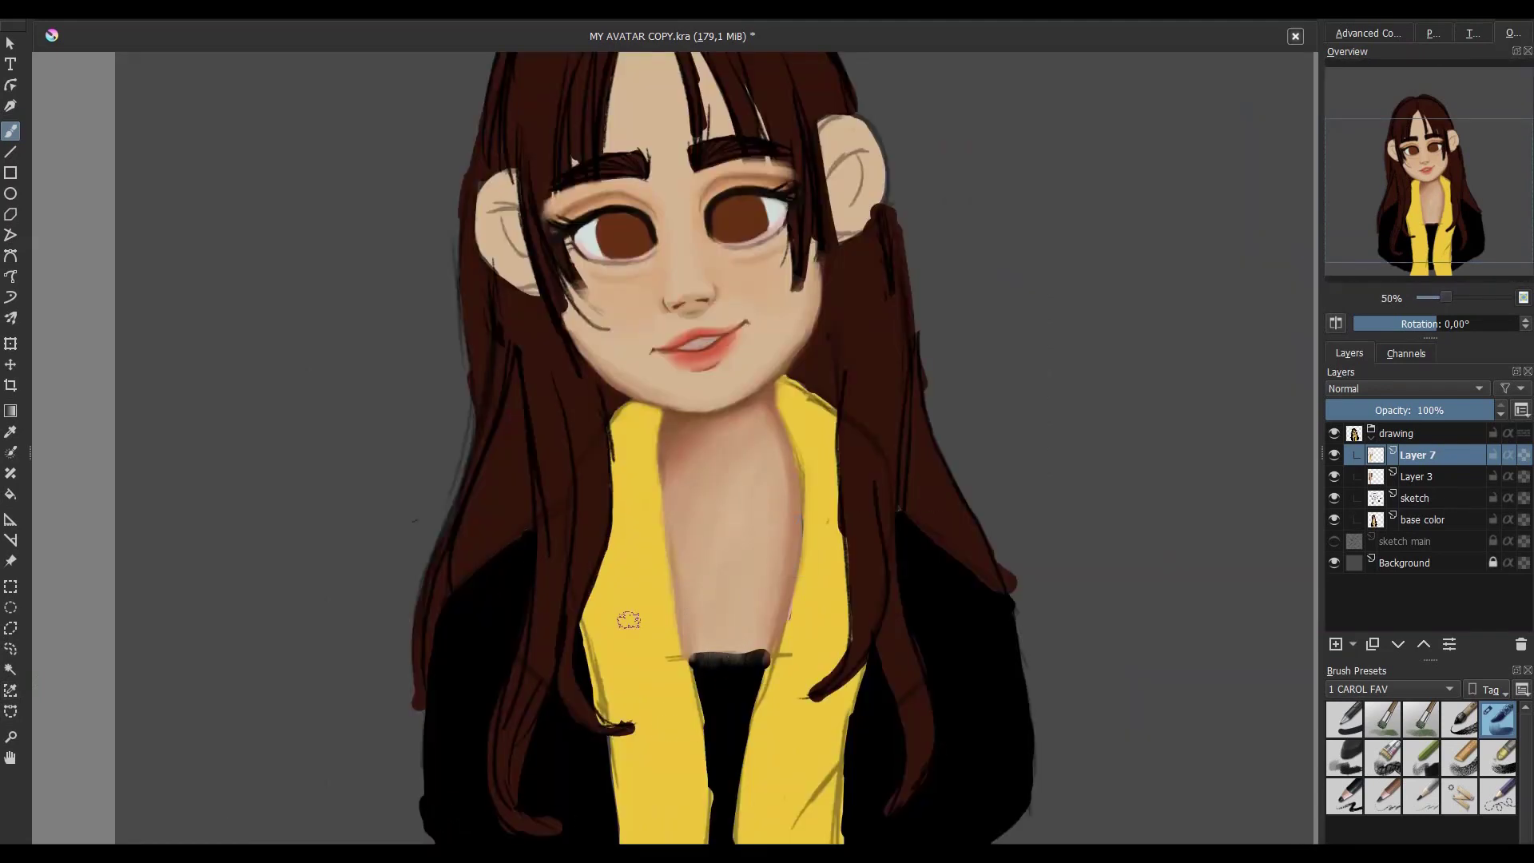
{"action": "left_click_drag", "start_coordinate": [806, 224], "coordinate": [861, 355]}
- Add Layer 8 and shade the left yellow collar with red-brown and orange
{"action": "left_click", "coordinate": [1335, 644]}
{"action": "left_click", "coordinate": [1368, 33]}
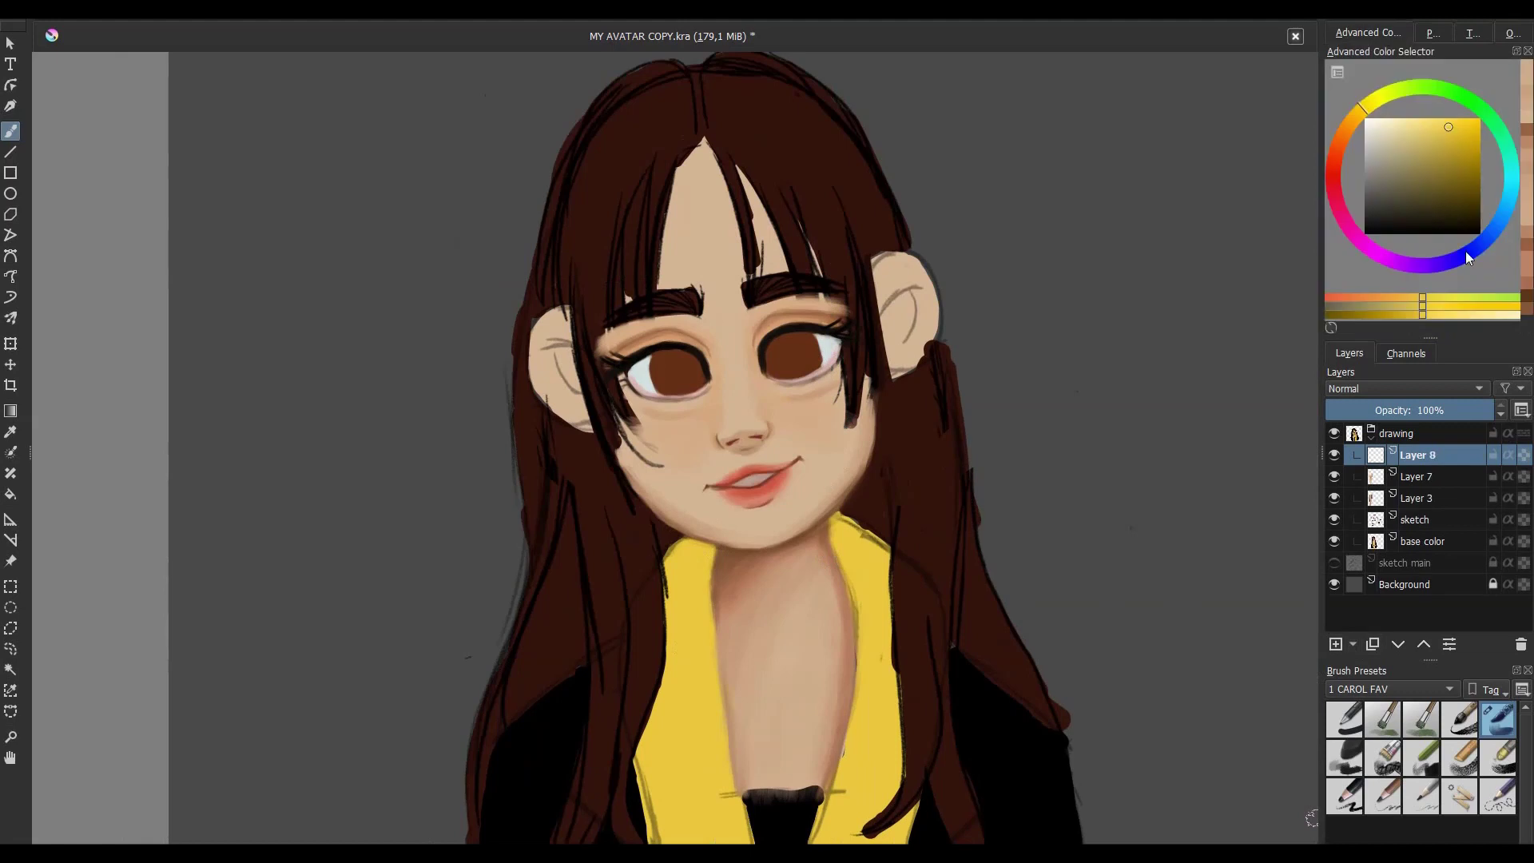
{"action": "left_click", "coordinate": [1454, 184]}
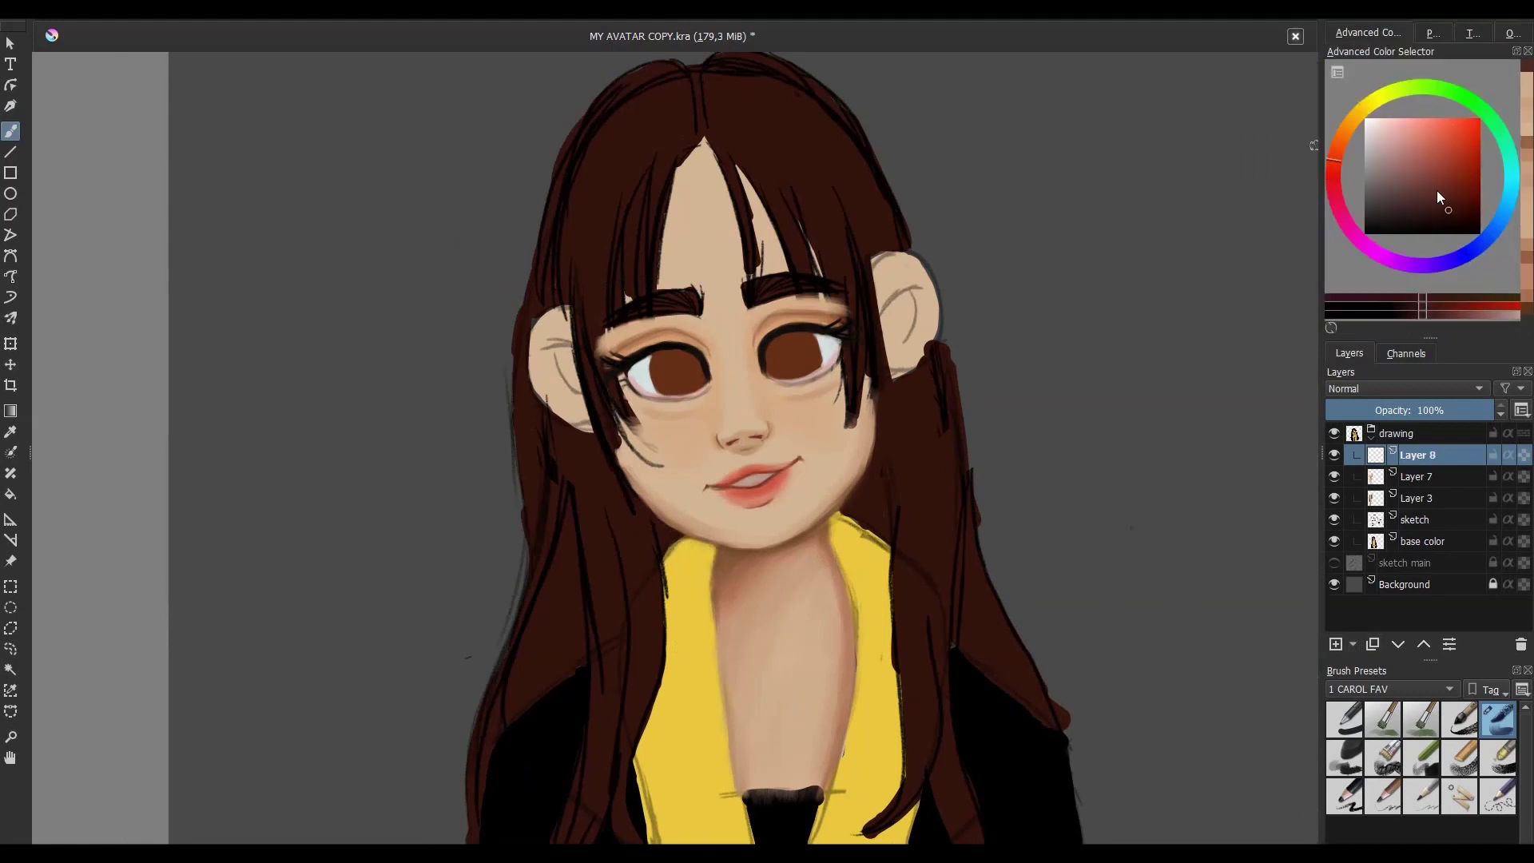
{"action": "mouse_move", "coordinate": [692, 542]}
{"action": "left_mouse_down"}
{"action": "mouse_move", "coordinate": [679, 595]}
{"action": "mouse_move", "coordinate": [695, 631]}
{"action": "left_mouse_up"}
{"action": "left_click", "coordinate": [687, 575], "text": "ctrl"}
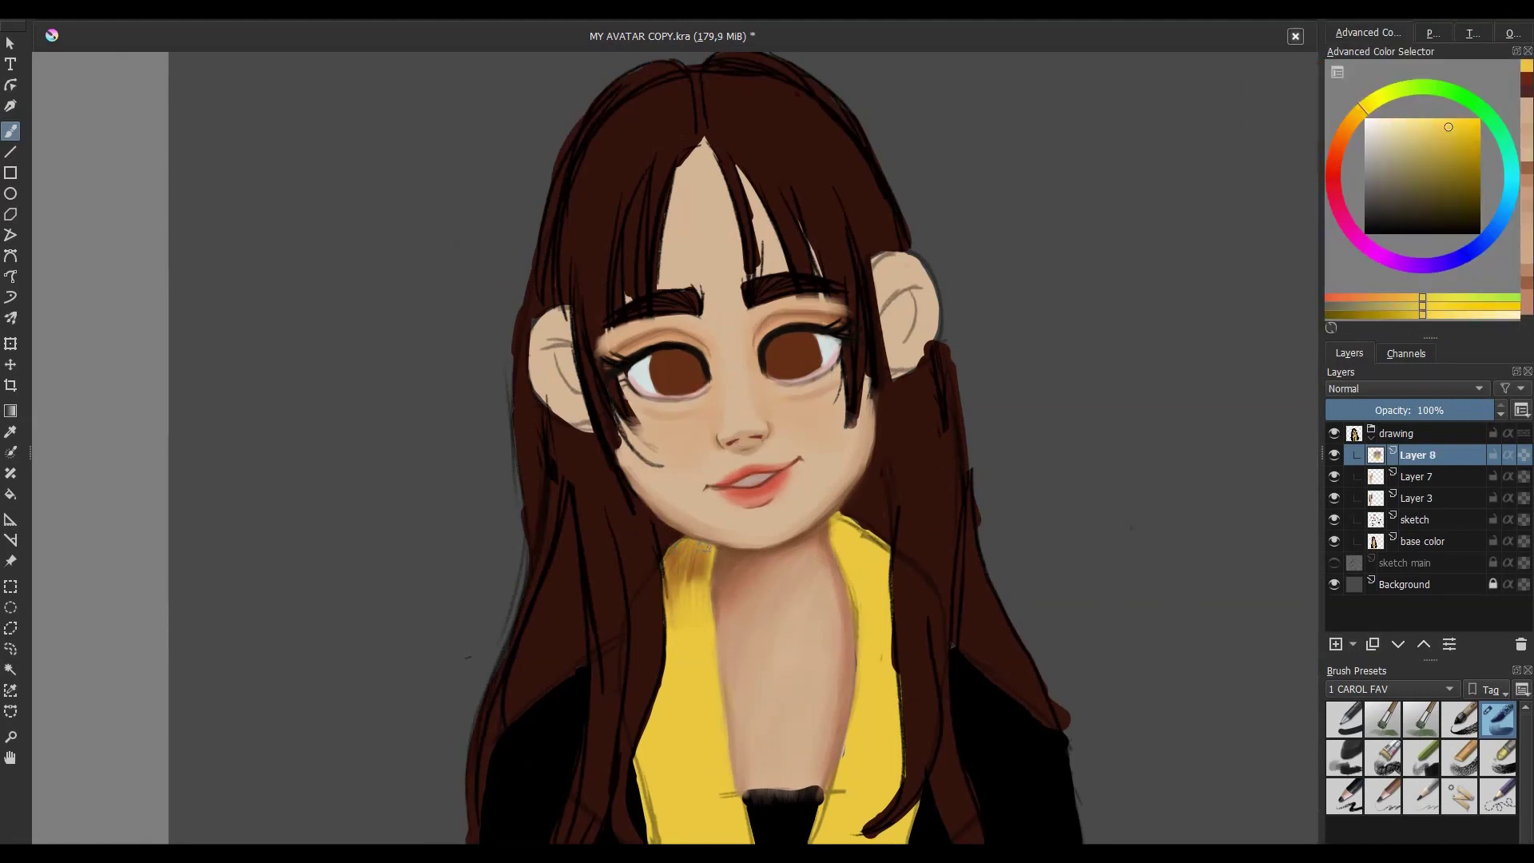
{"action": "left_click_drag", "start_coordinate": [710, 551], "coordinate": [671, 623]}
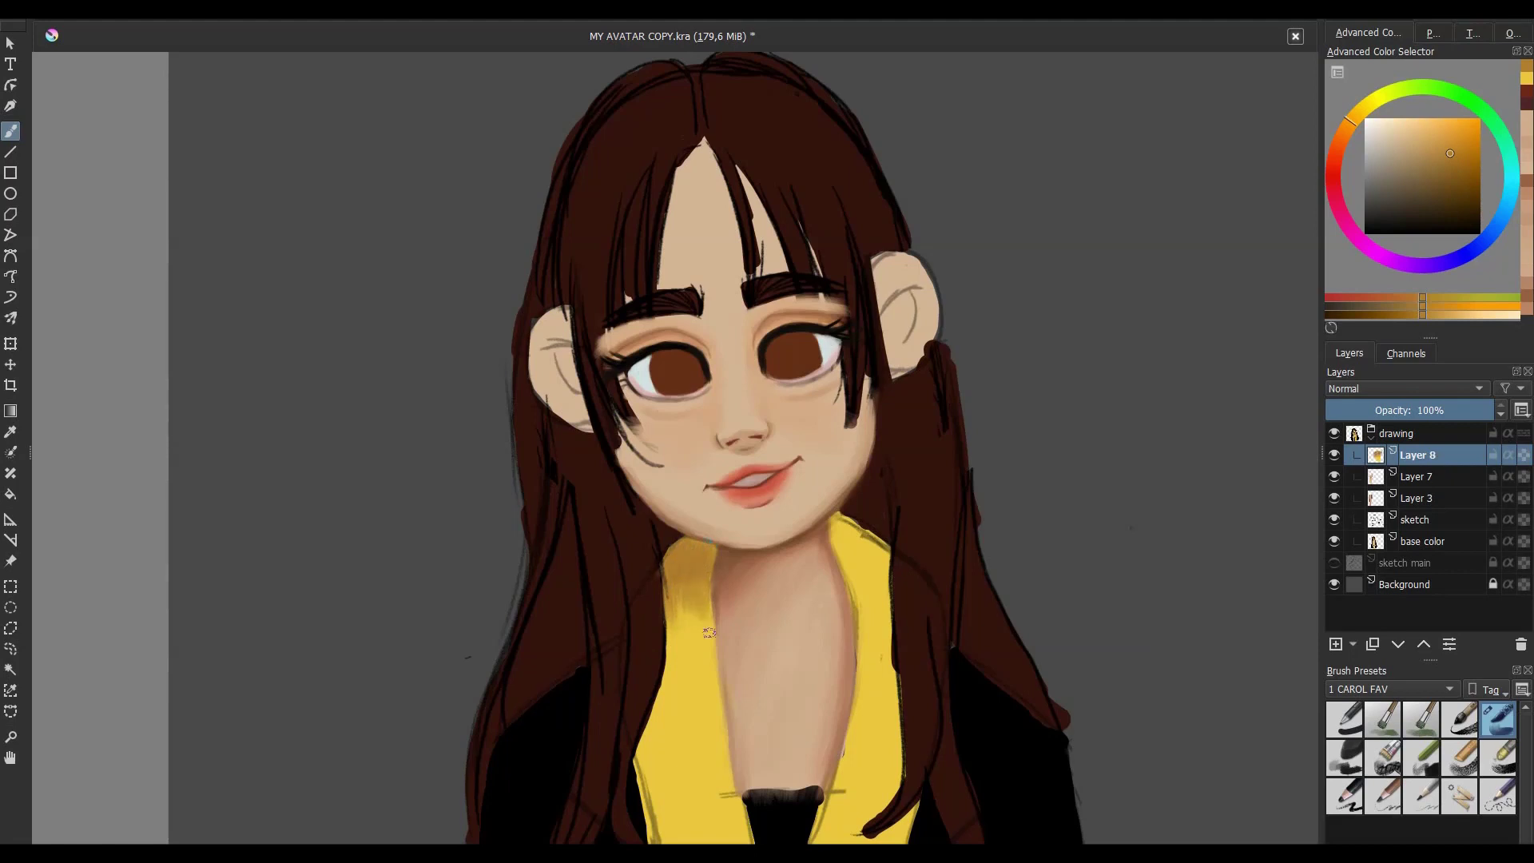
- Darken both collar edges in orange and add lighter yellow highlights down the right collar
{"action": "mouse_move", "coordinate": [835, 520]}
{"action": "left_mouse_down"}
{"action": "mouse_move", "coordinate": [851, 575]}
{"action": "mouse_move", "coordinate": [879, 559]}
{"action": "mouse_move", "coordinate": [887, 607]}
{"action": "left_mouse_up"}
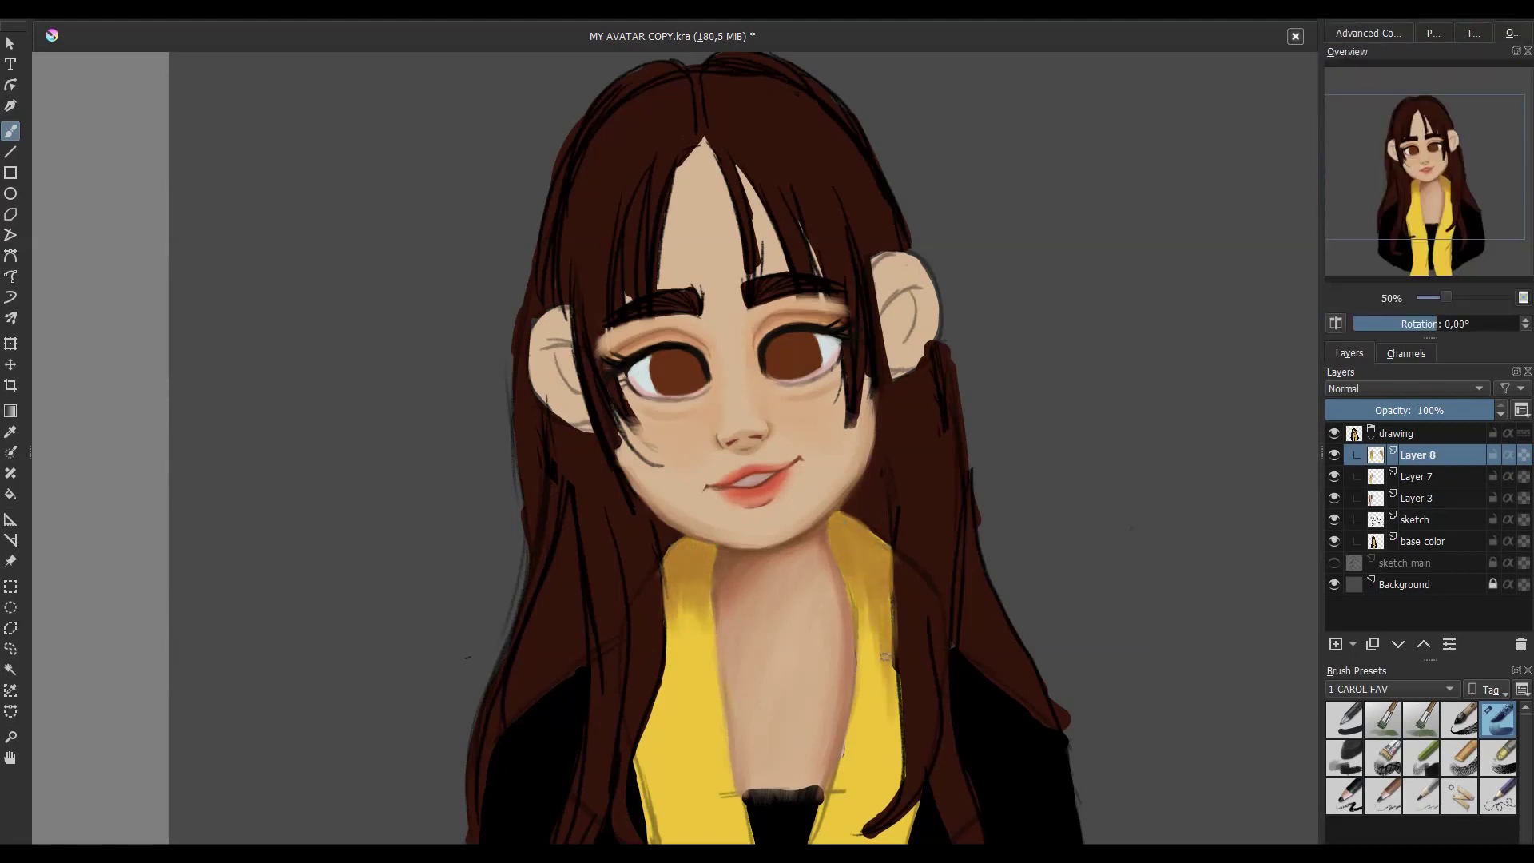
{"action": "mouse_move", "coordinate": [894, 759]}
{"action": "left_mouse_down"}
{"action": "mouse_move", "coordinate": [891, 616]}
{"action": "mouse_move", "coordinate": [860, 688]}
{"action": "mouse_move", "coordinate": [883, 771]}
{"action": "left_mouse_up"}
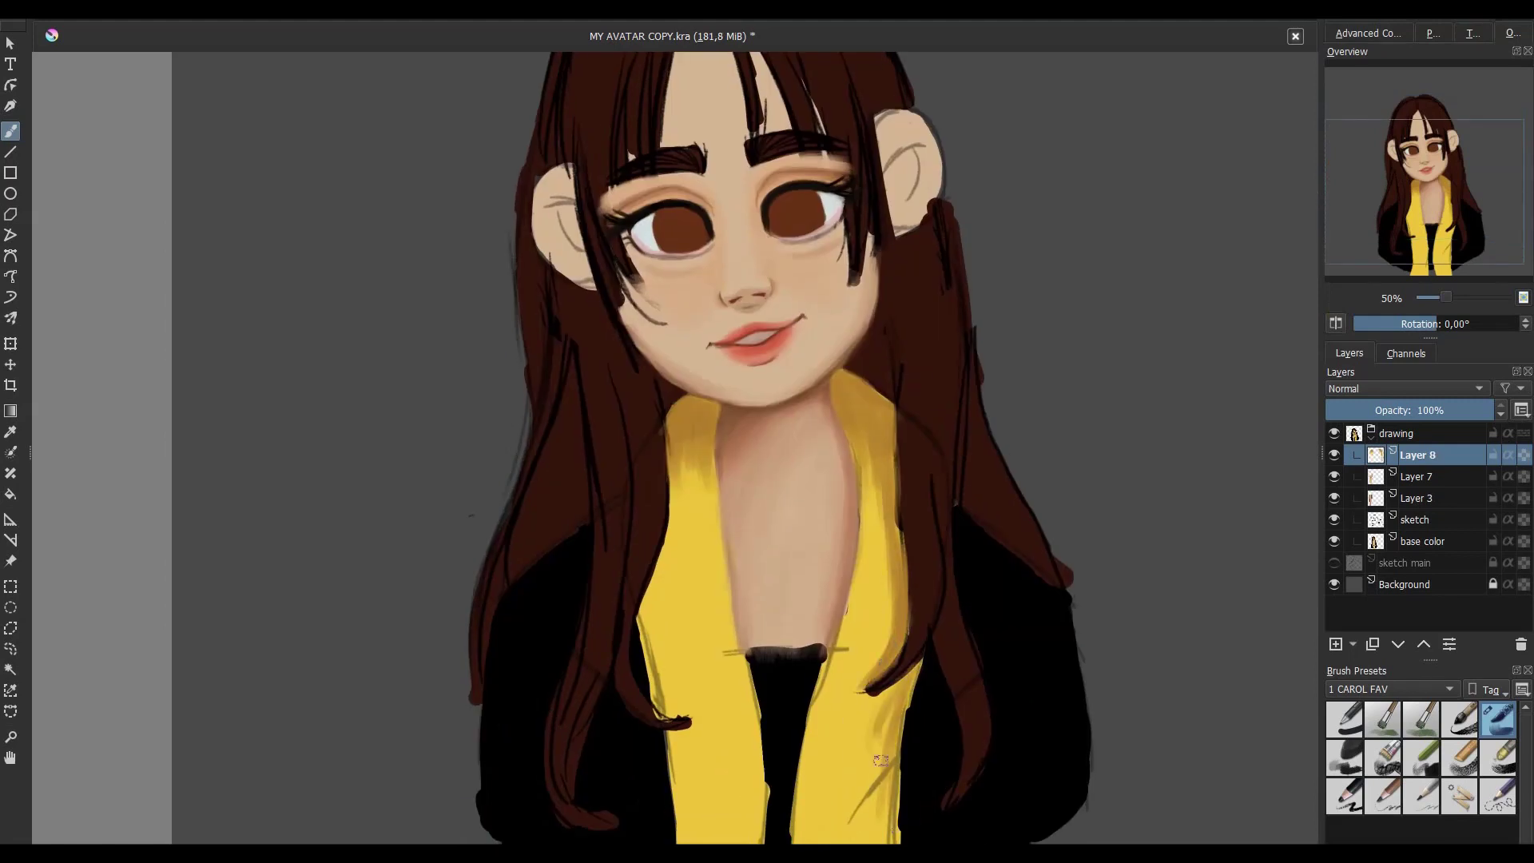
{"action": "left_click_drag", "start_coordinate": [891, 703], "coordinate": [878, 838]}
{"action": "mouse_move", "coordinate": [655, 489]}
{"action": "left_mouse_down"}
{"action": "mouse_move", "coordinate": [670, 571]}
{"action": "mouse_move", "coordinate": [644, 639]}
{"action": "mouse_move", "coordinate": [678, 734]}
{"action": "left_mouse_up"}
{"action": "mouse_move", "coordinate": [644, 626]}
{"action": "left_mouse_down"}
{"action": "mouse_move", "coordinate": [667, 703]}
{"action": "mouse_move", "coordinate": [667, 687]}
{"action": "left_mouse_up"}
{"action": "left_click_drag", "start_coordinate": [883, 713], "coordinate": [875, 839]}
{"action": "left_click_drag", "start_coordinate": [877, 767], "coordinate": [869, 839]}
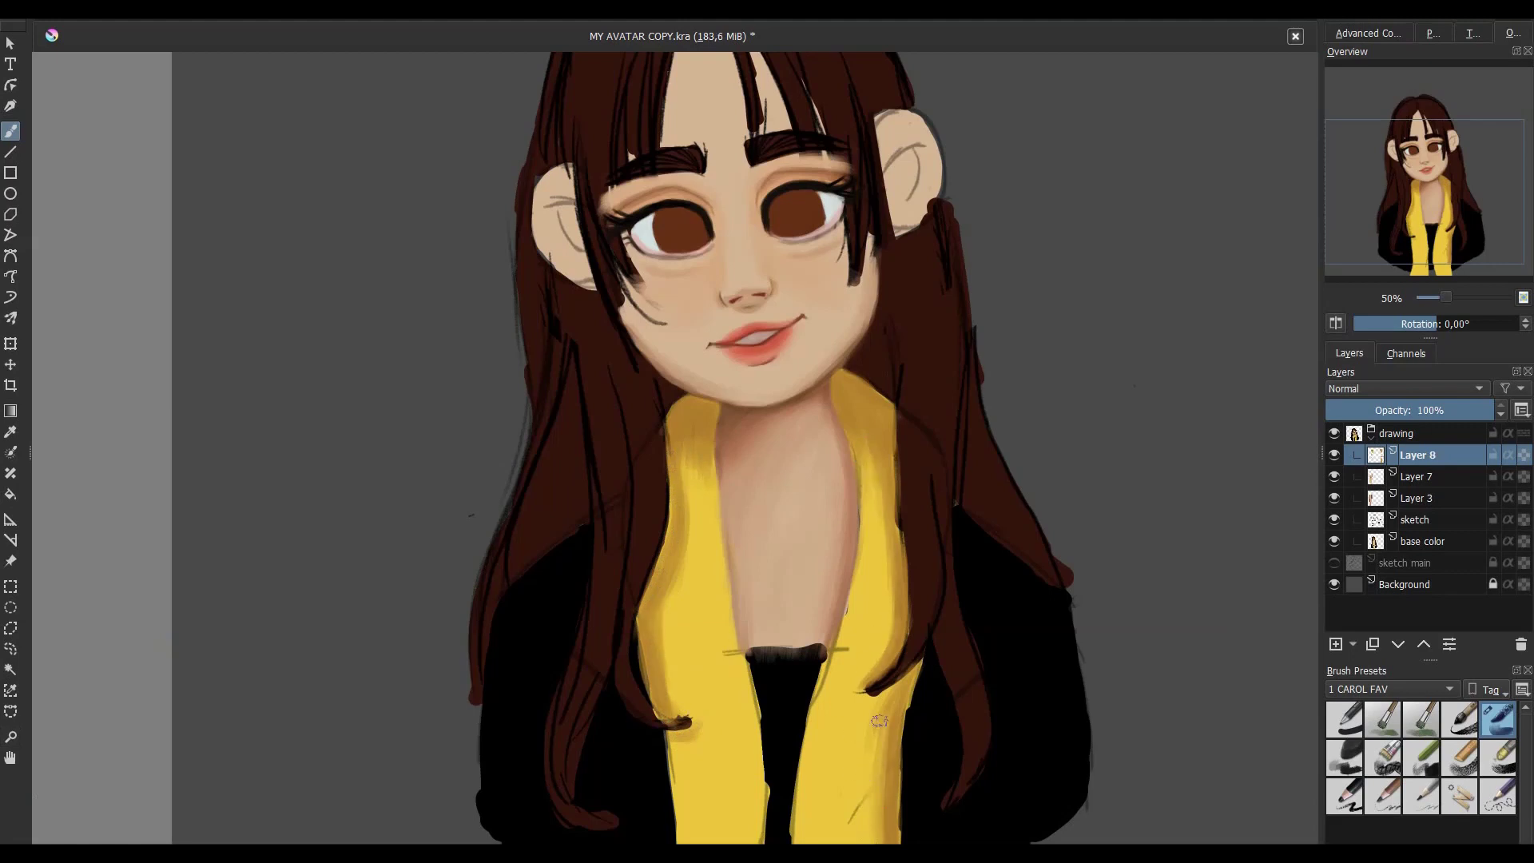
- Shade the scarf's left edge lighter orange and paint lighter yellow down its right edge
{"action": "left_click", "coordinate": [1368, 32]}
{"action": "mouse_move", "coordinate": [711, 401]}
{"action": "left_mouse_down"}
{"action": "mouse_move", "coordinate": [679, 427]}
{"action": "mouse_move", "coordinate": [660, 575]}
{"action": "left_mouse_up"}
{"action": "left_click", "coordinate": [695, 472], "text": "ctrl"}
{"action": "left_click_drag", "start_coordinate": [710, 478], "coordinate": [687, 543]}
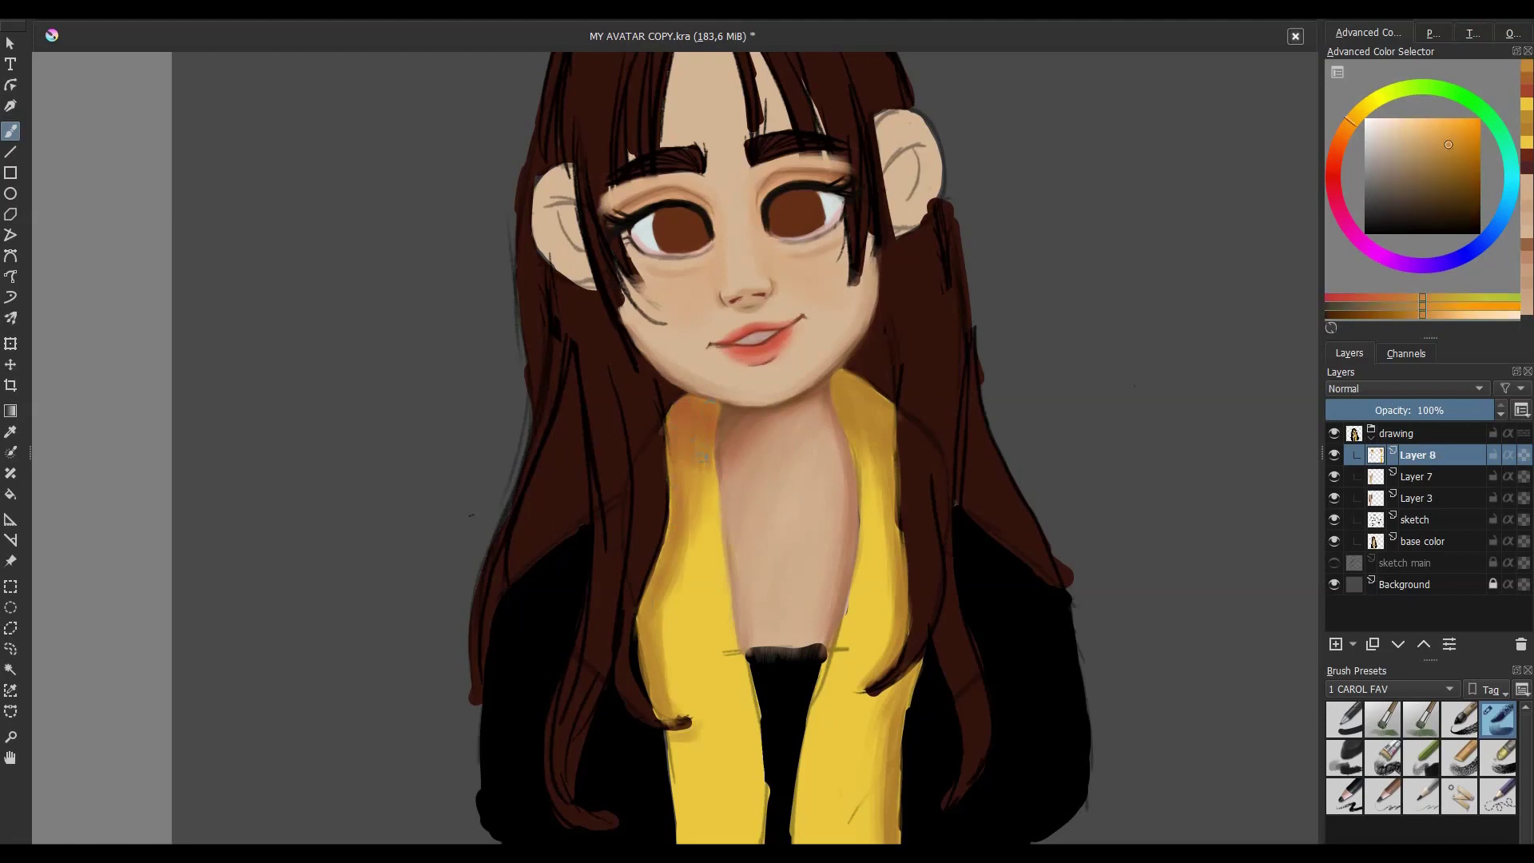
{"action": "left_click_drag", "start_coordinate": [879, 443], "coordinate": [887, 539]}
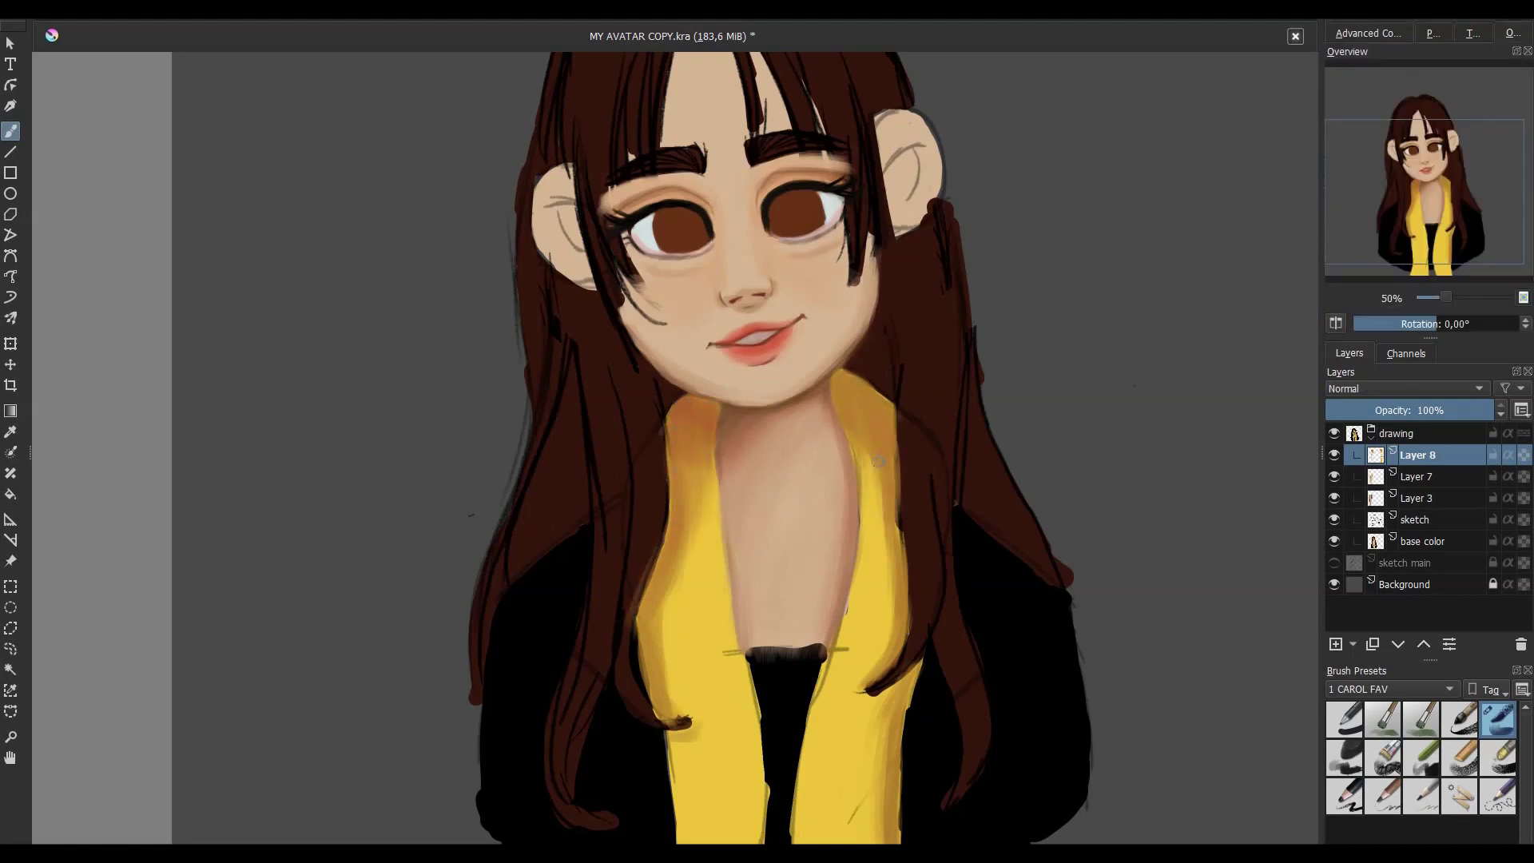
{"action": "left_click_drag", "start_coordinate": [891, 487], "coordinate": [899, 759]}
- Add darker orange shading beside and below the chin, then fit the page in view
{"action": "left_click", "coordinate": [1368, 32]}
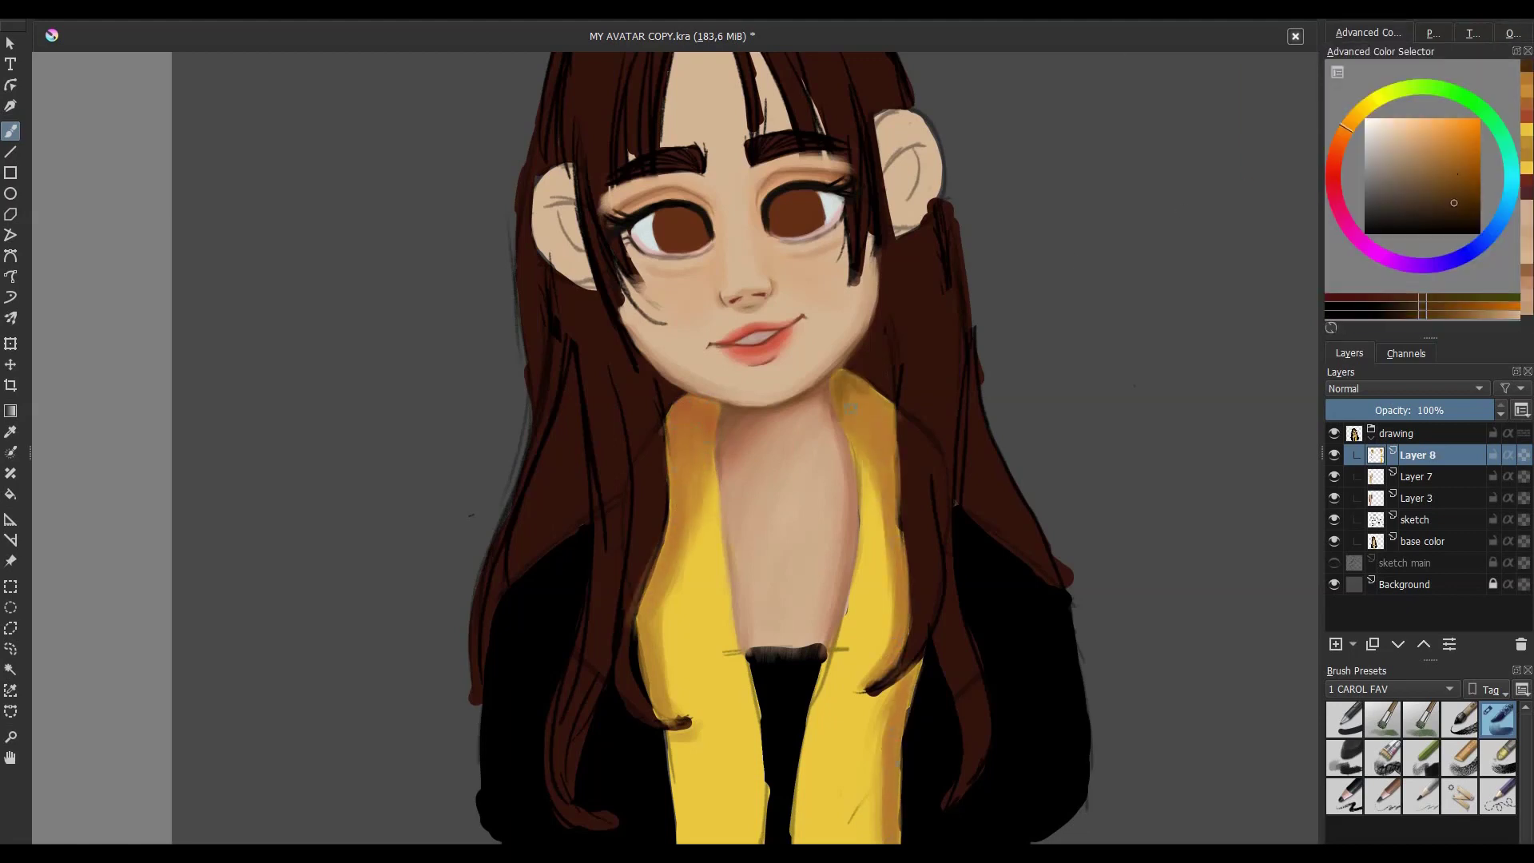
{"action": "left_click_drag", "start_coordinate": [865, 419], "coordinate": [843, 384]}
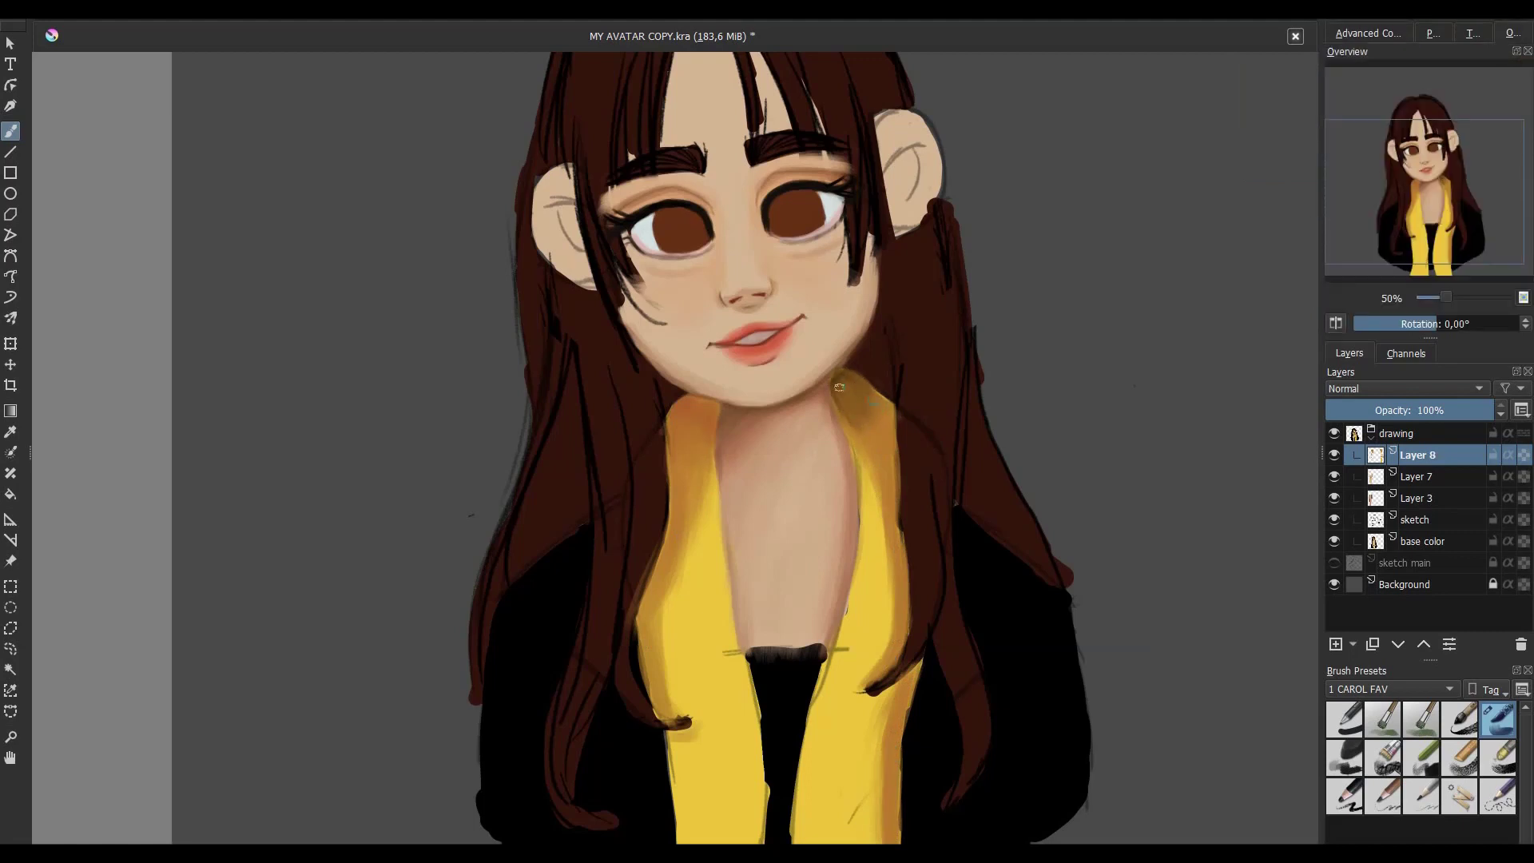
{"action": "mouse_move", "coordinate": [703, 395]}
{"action": "left_mouse_down"}
{"action": "mouse_move", "coordinate": [679, 439]}
{"action": "mouse_move", "coordinate": [677, 417]}
{"action": "mouse_move", "coordinate": [689, 479]}
{"action": "left_mouse_up"}
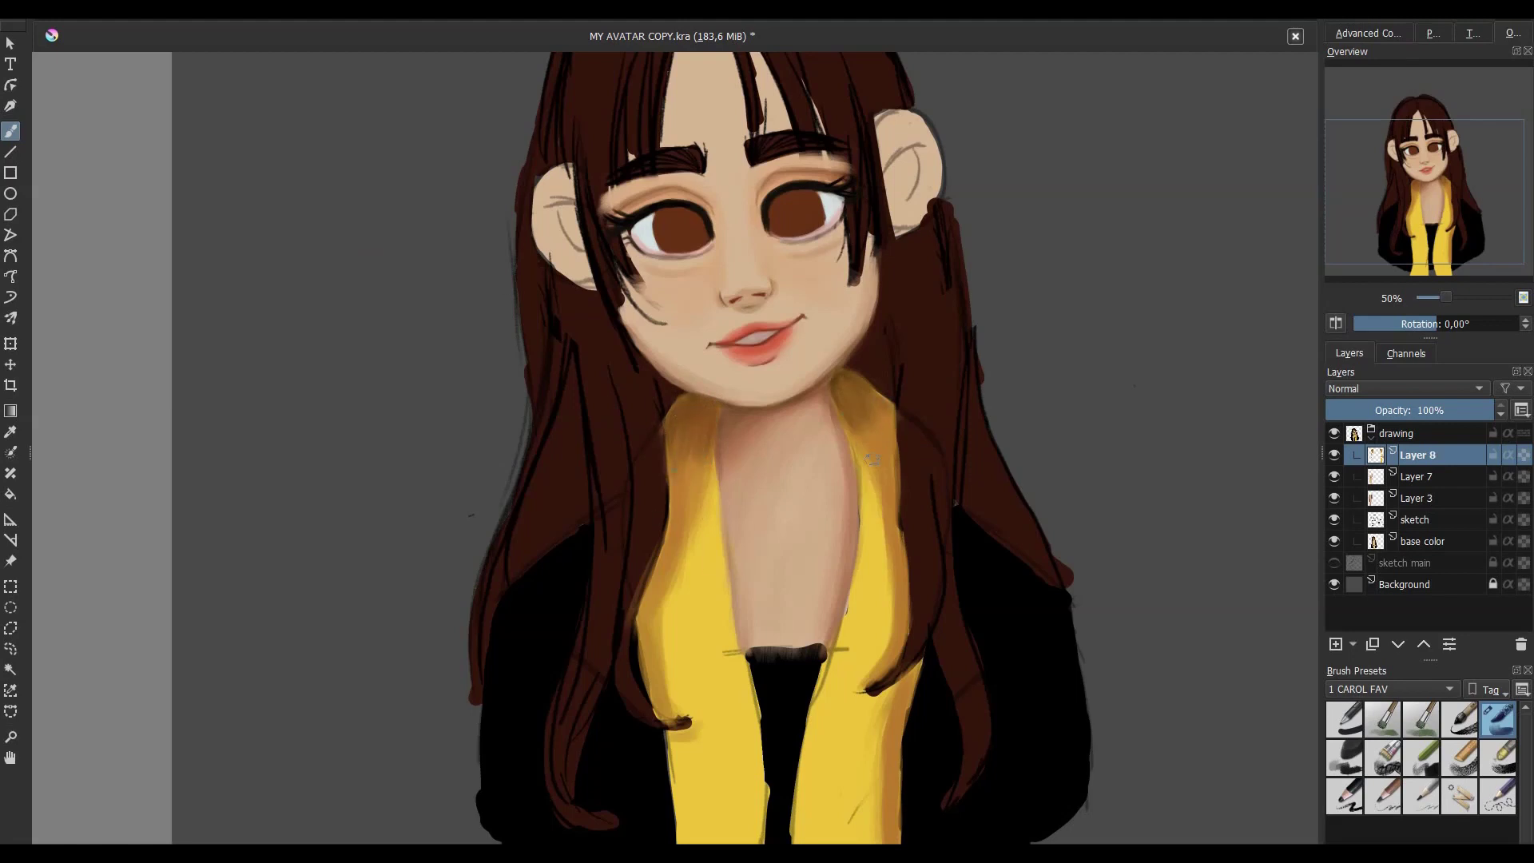
{"action": "key", "text": "2"}
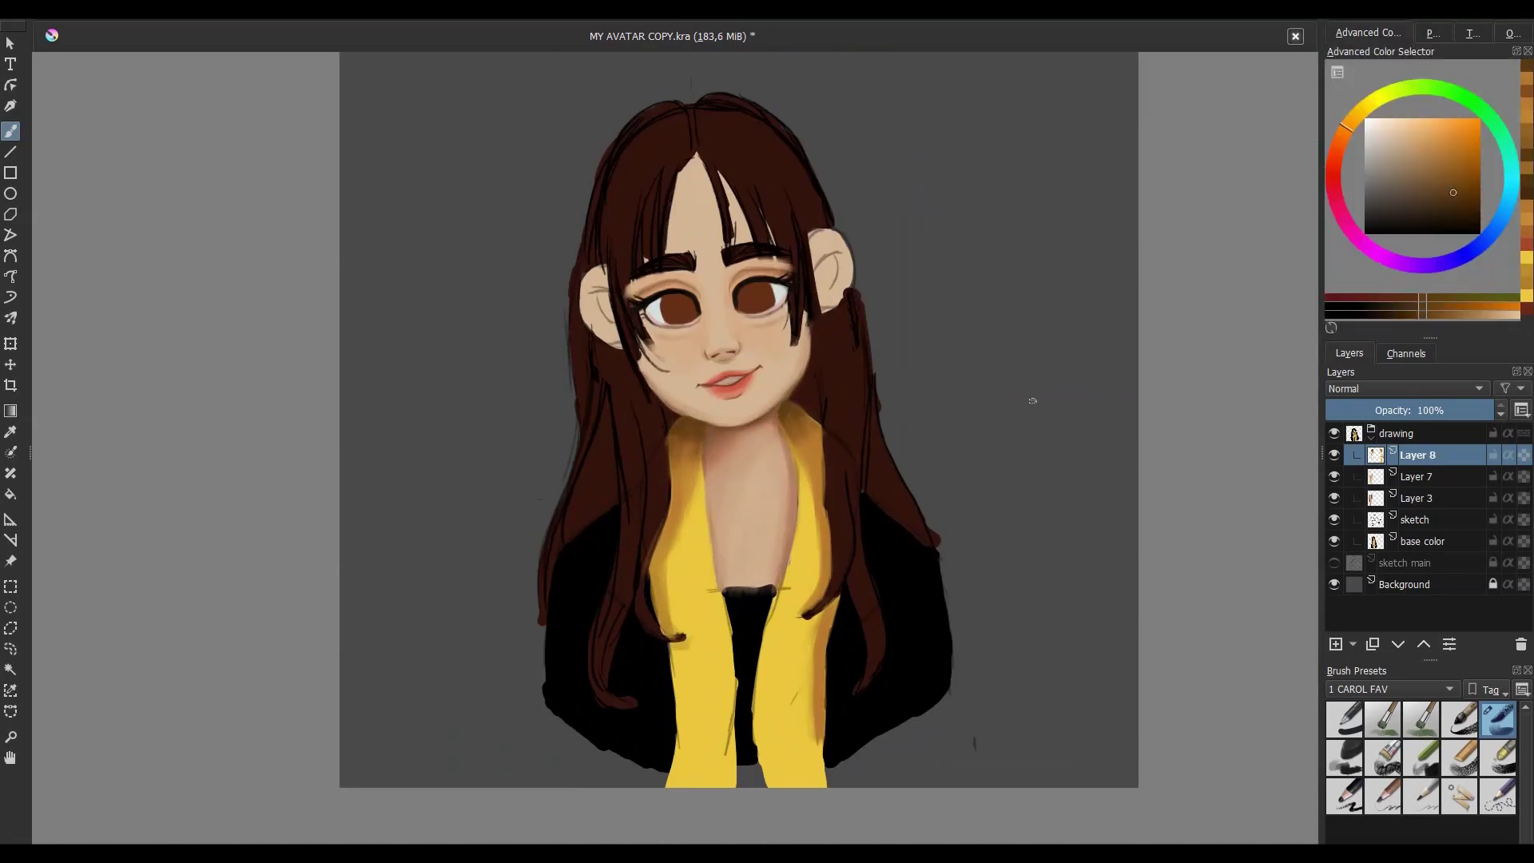
- Repaint the left and right scarf strip edges in yellow
{"action": "left_click_drag", "start_coordinate": [675, 644], "coordinate": [679, 787]}
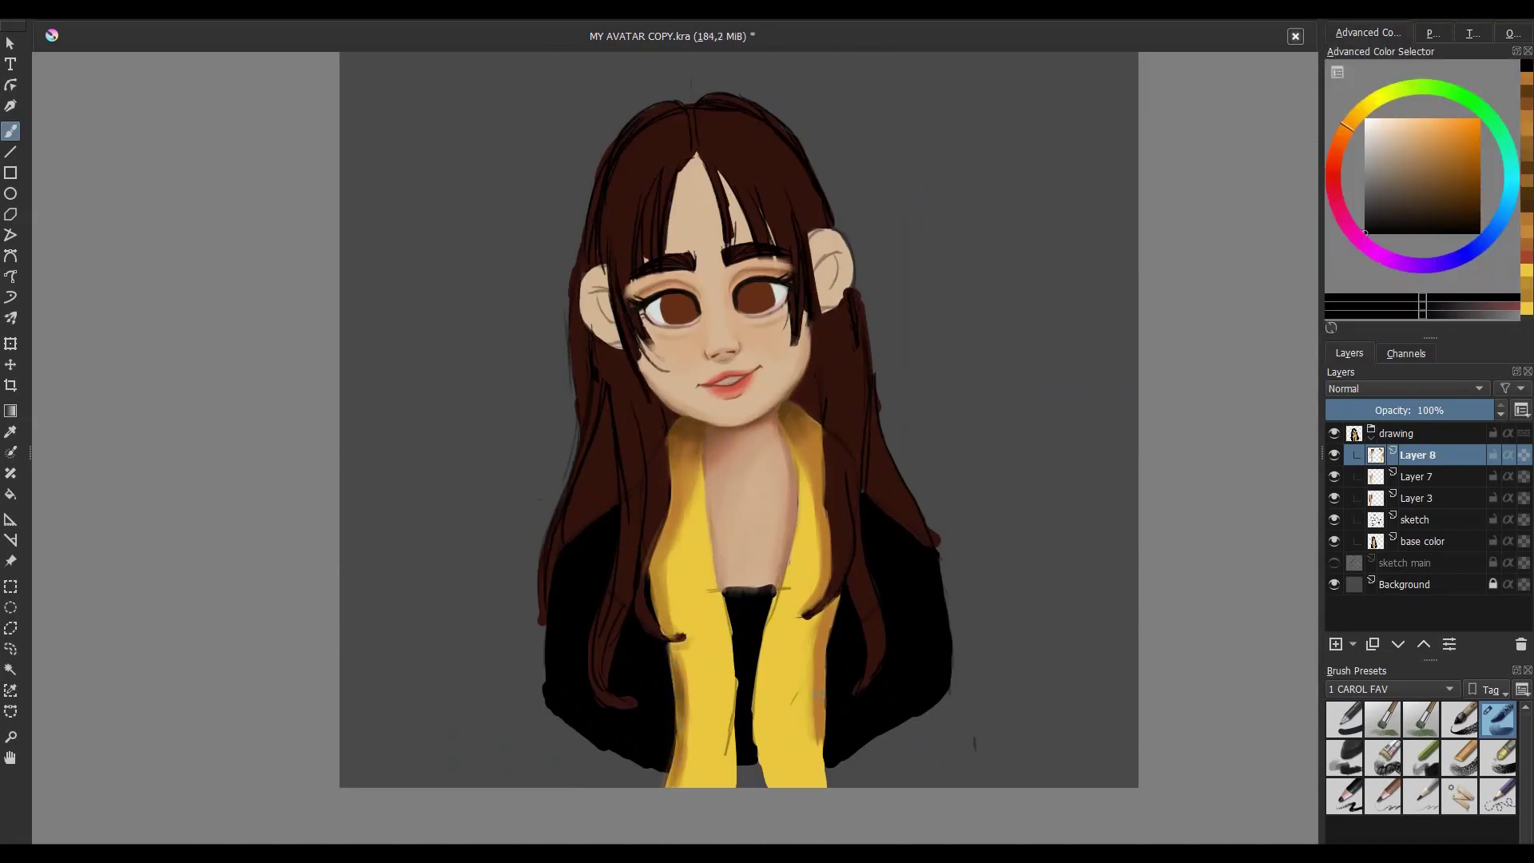
{"action": "left_click", "coordinate": [747, 743], "text": "ctrl"}
{"action": "left_click_drag", "start_coordinate": [687, 683], "coordinate": [687, 783]}
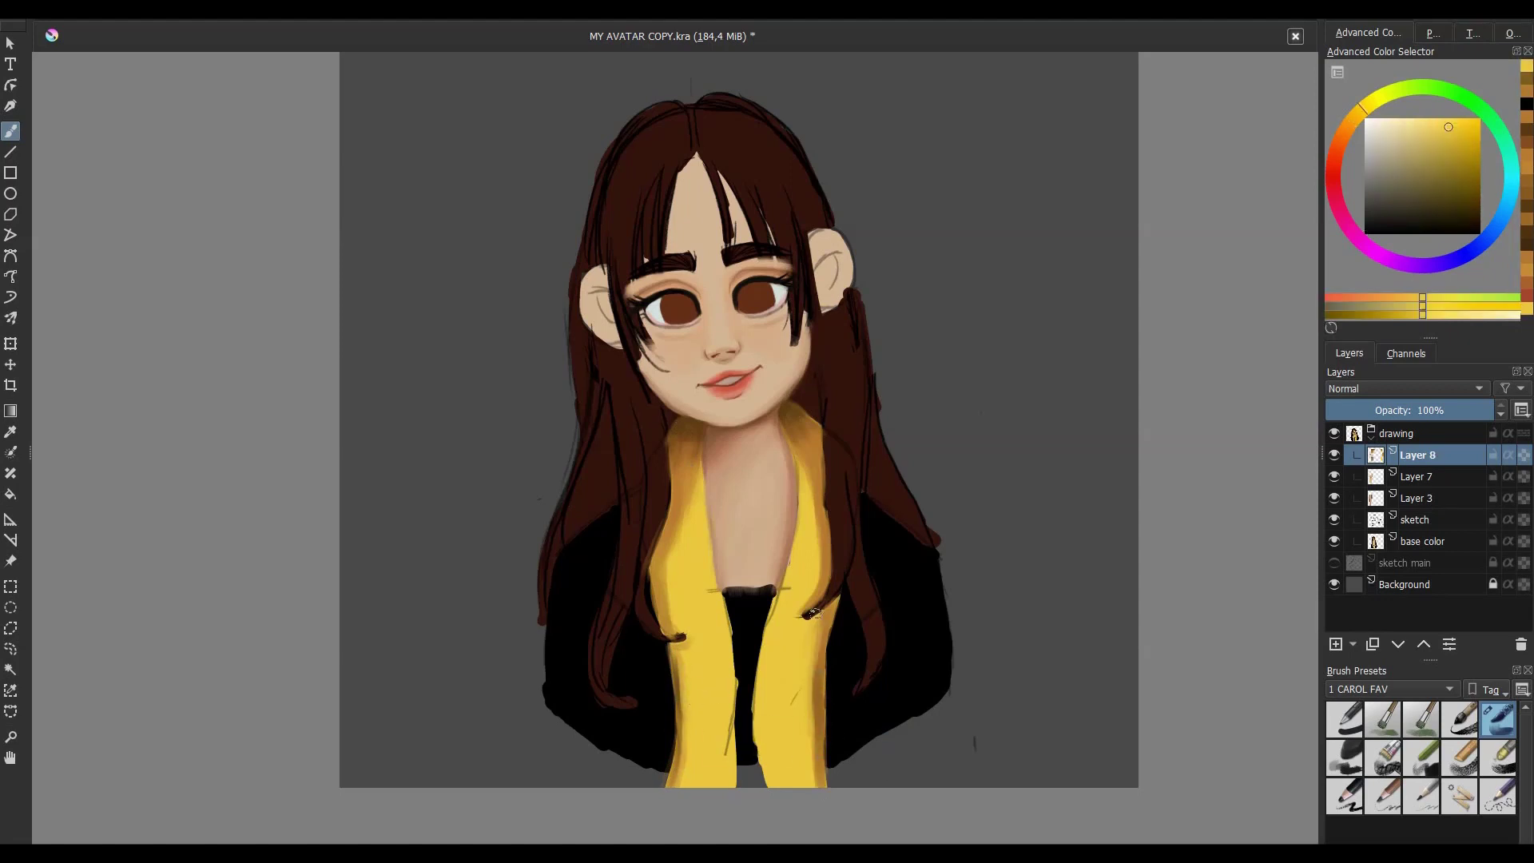
{"action": "left_click_drag", "start_coordinate": [813, 643], "coordinate": [816, 787]}
{"action": "left_click_drag", "start_coordinate": [729, 714], "coordinate": [723, 771]}
{"action": "left_click_drag", "start_coordinate": [727, 608], "coordinate": [735, 787]}
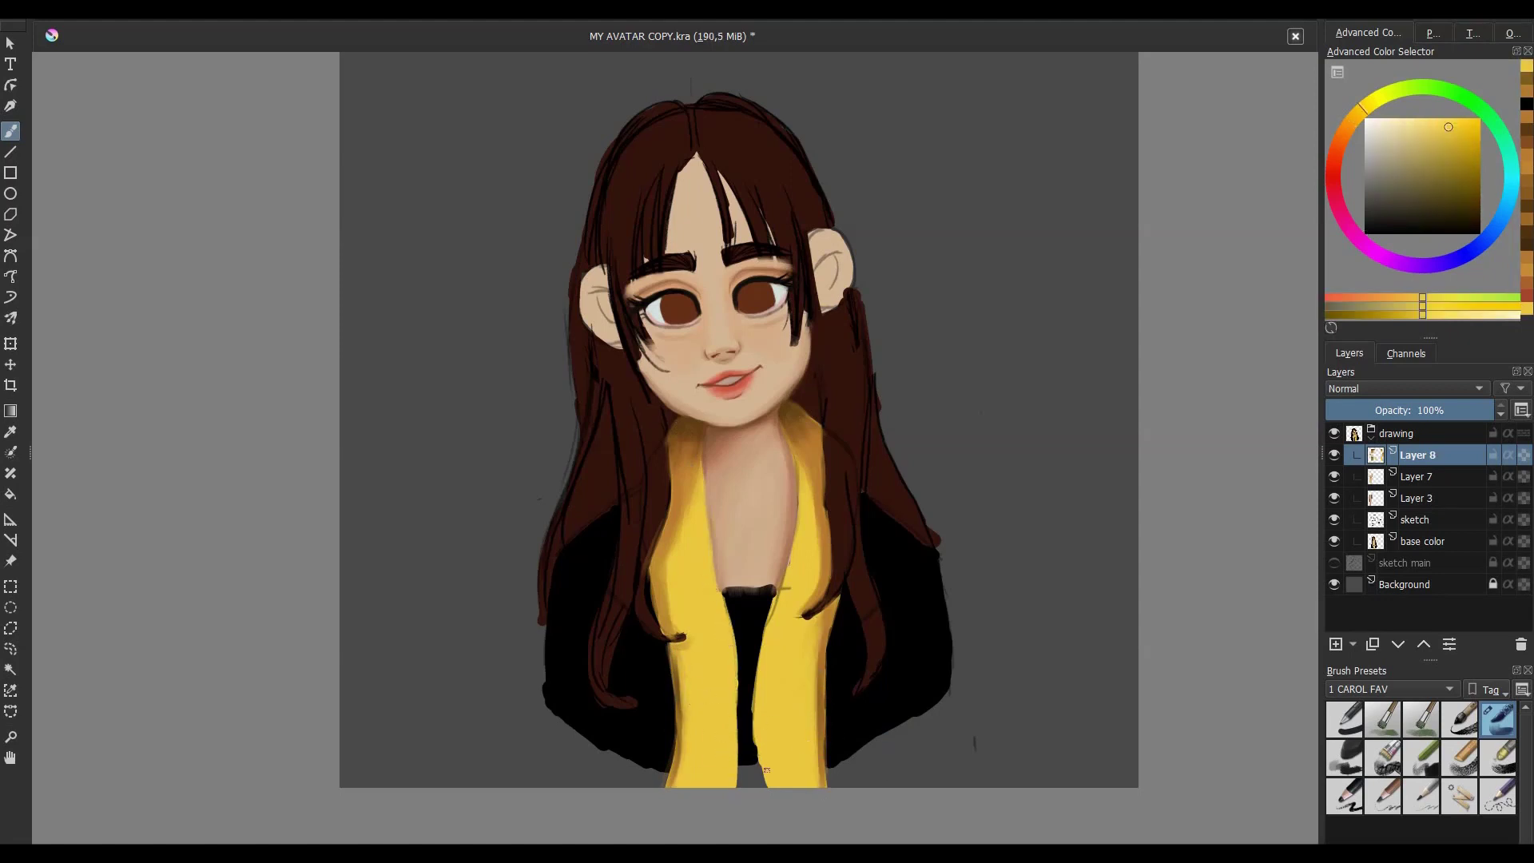
{"action": "left_click_drag", "start_coordinate": [789, 581], "coordinate": [797, 511]}
- Touch up the black shirt strip by the neck, then add Layer 9
{"action": "left_click", "coordinate": [763, 595], "text": "ctrl"}
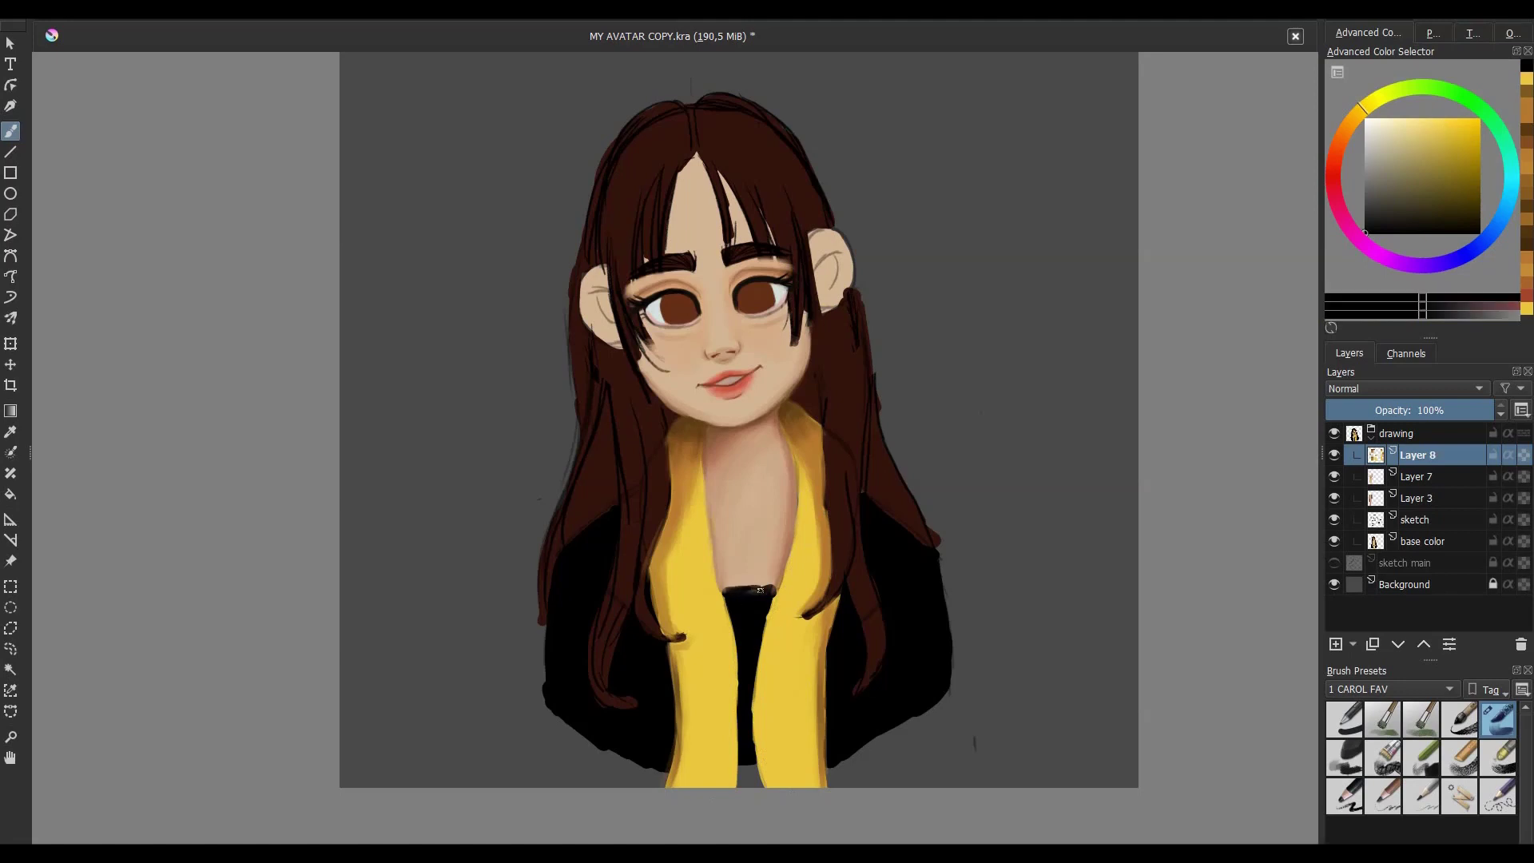
{"action": "left_click_drag", "start_coordinate": [763, 587], "coordinate": [751, 759]}
{"action": "left_click", "coordinate": [706, 565], "text": "ctrl"}
{"action": "left_click", "coordinate": [752, 594], "text": "ctrl"}
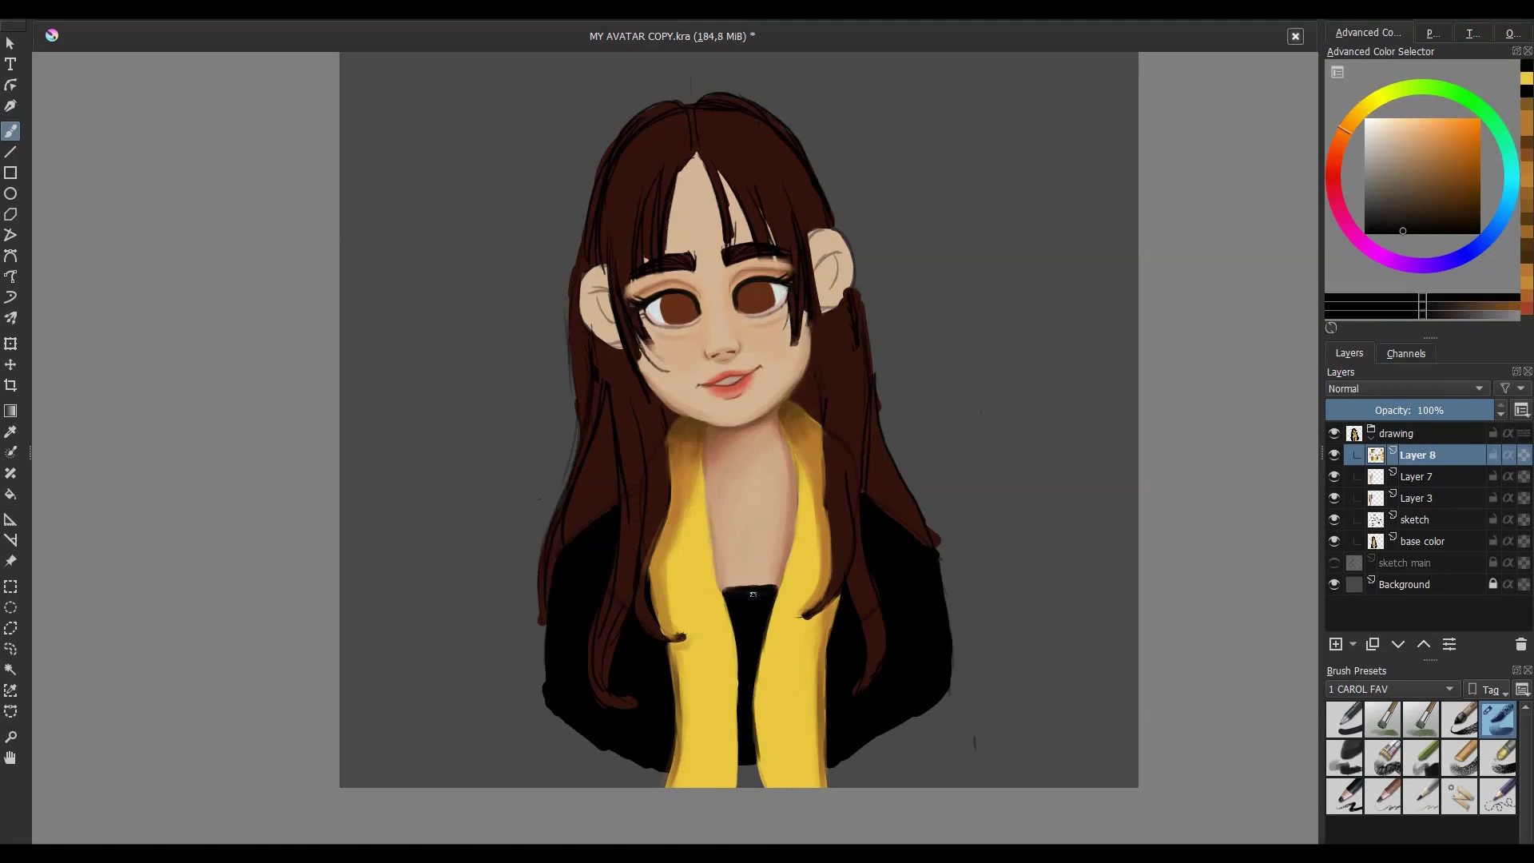
{"action": "left_click", "coordinate": [803, 656], "text": "ctrl"}
{"action": "left_click", "coordinate": [827, 579], "text": "ctrl"}
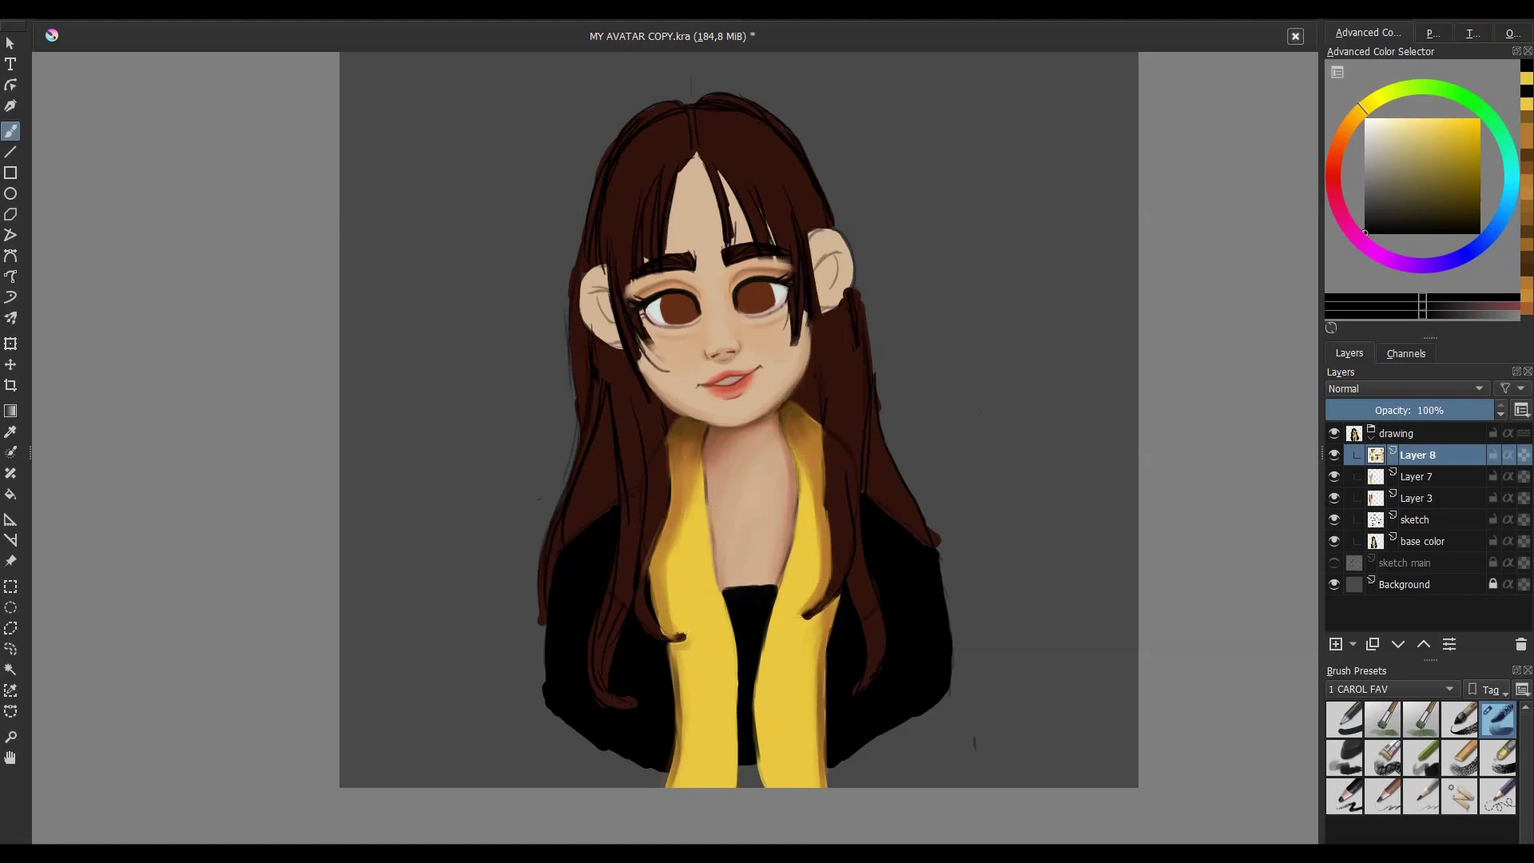
{"action": "left_click", "coordinate": [1512, 32]}
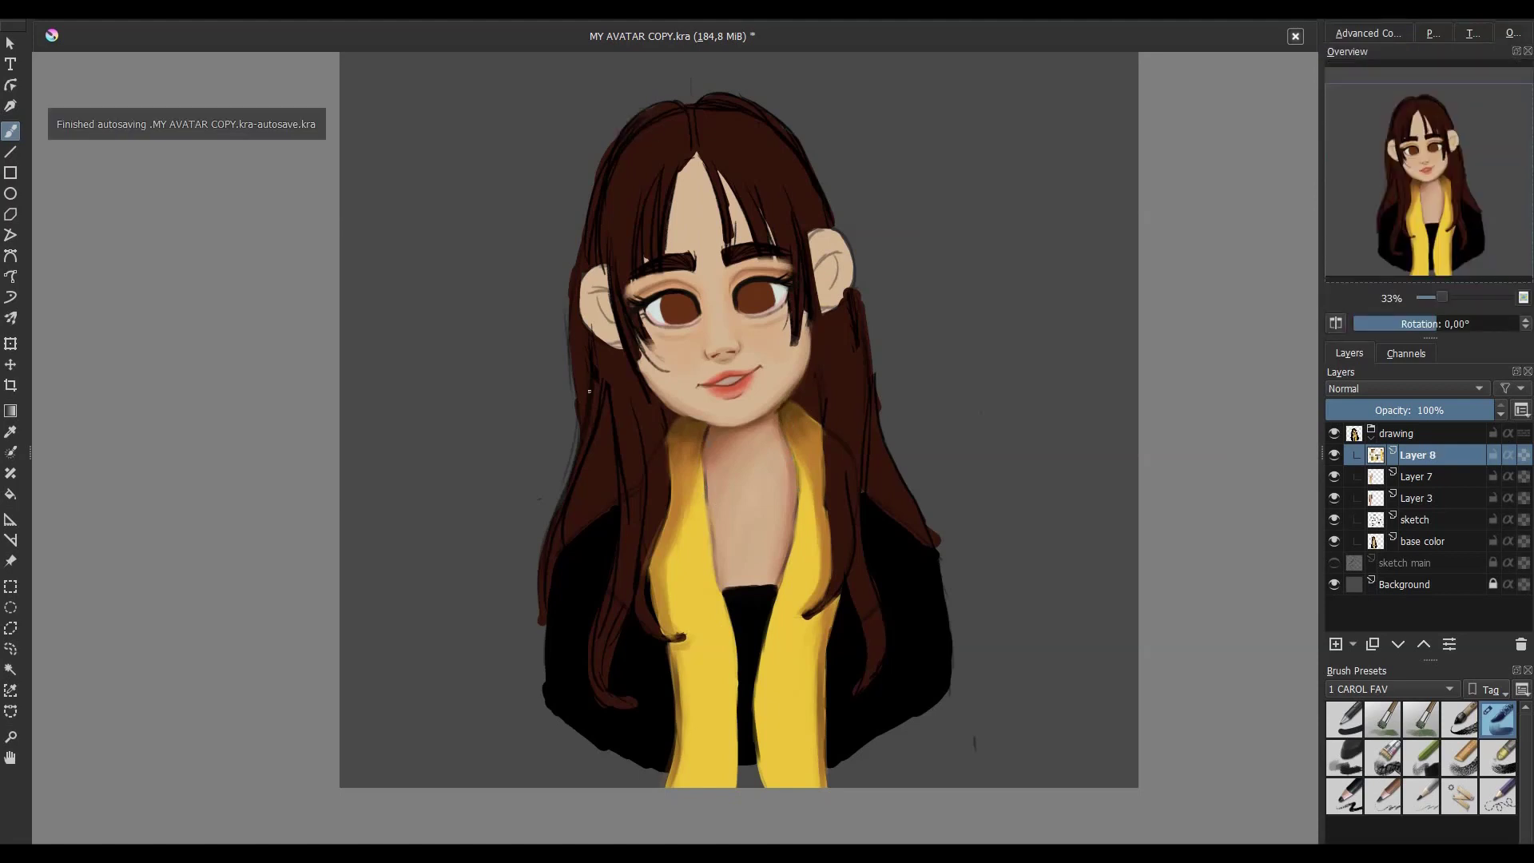
{"action": "key", "text": "plus"}
{"action": "key", "text": "Insert"}
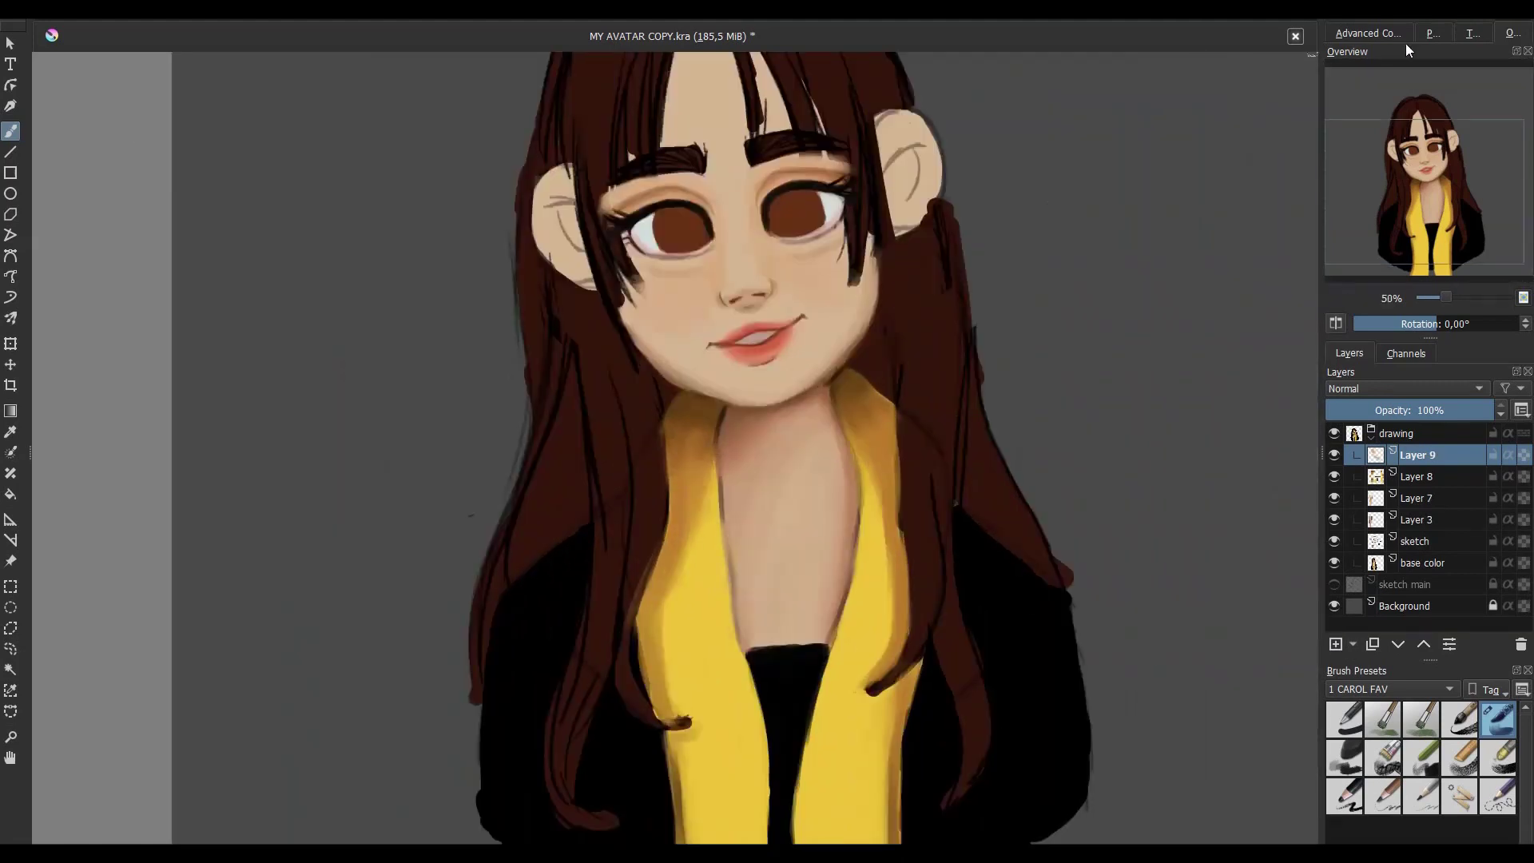
- Redraw the right ear's inner line in orange-brown and paint its lower edge
{"action": "left_click", "coordinate": [1368, 33]}
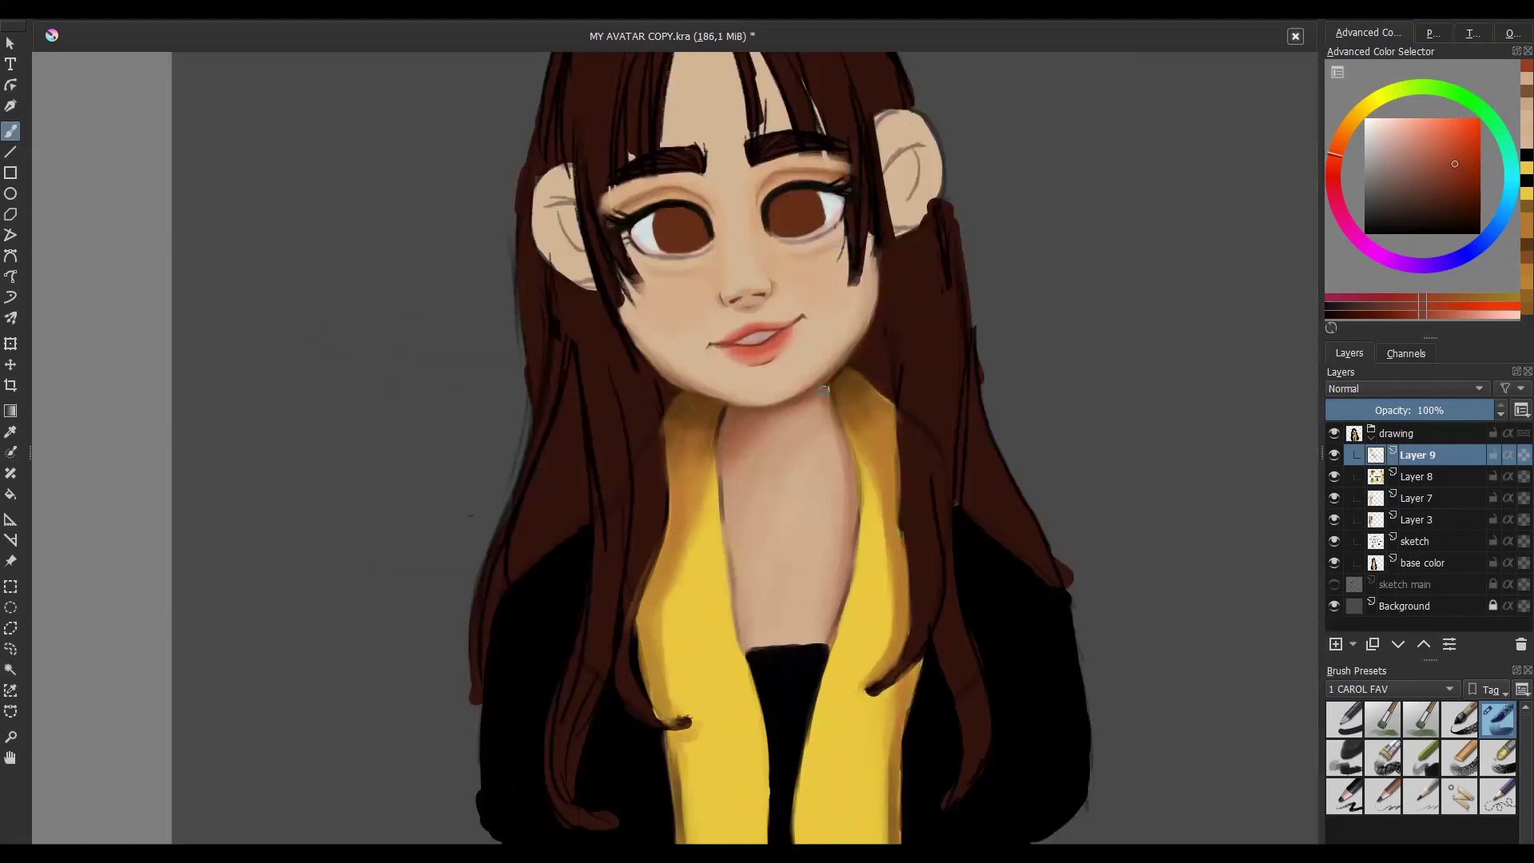
{"action": "left_click", "coordinate": [708, 424], "text": "ctrl"}
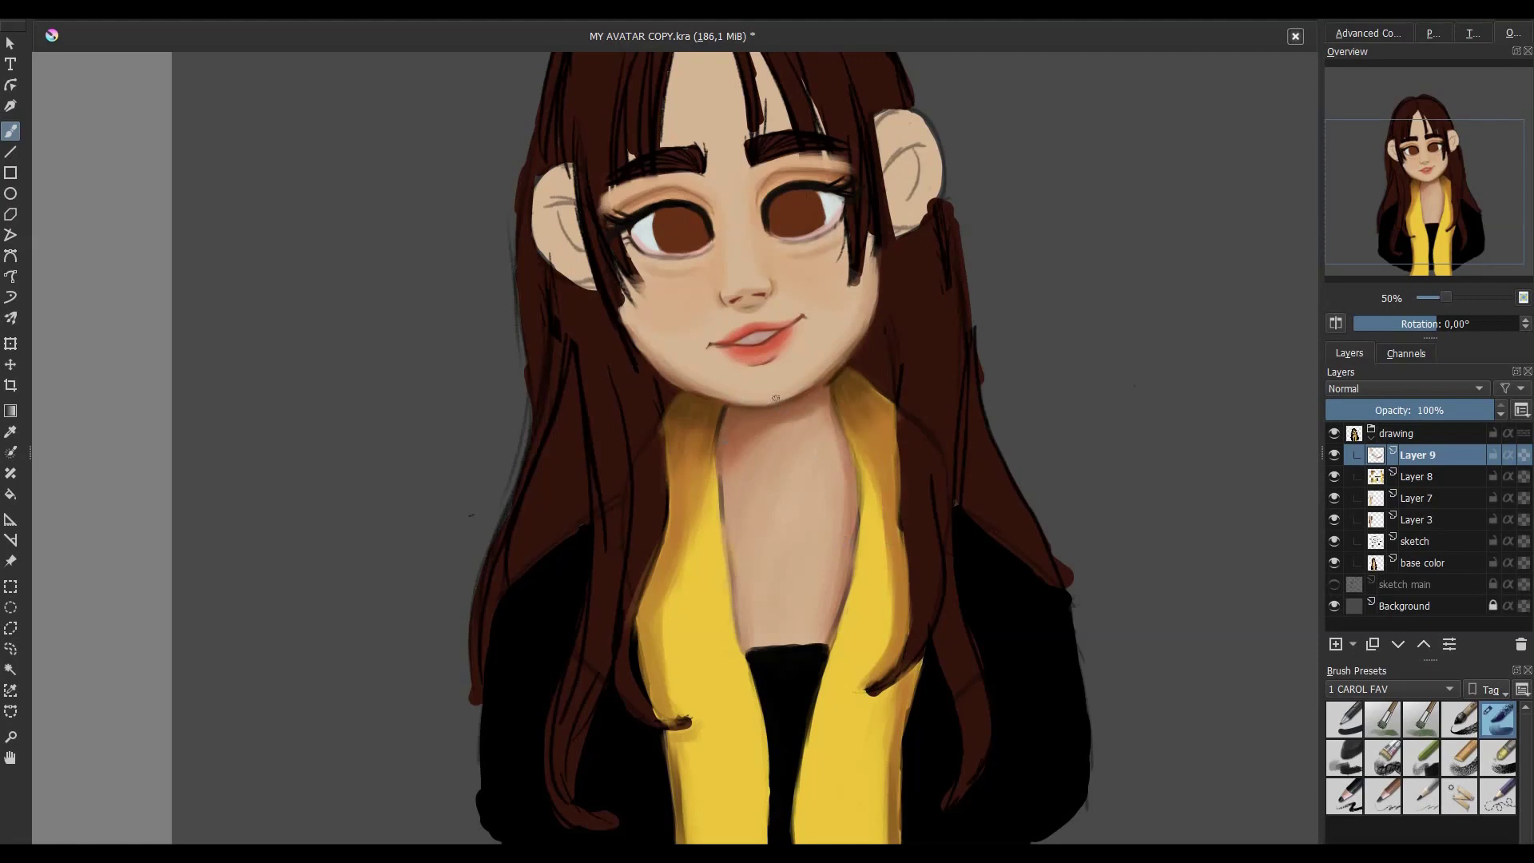
{"action": "left_click_drag", "start_coordinate": [657, 650], "coordinate": [743, 496]}
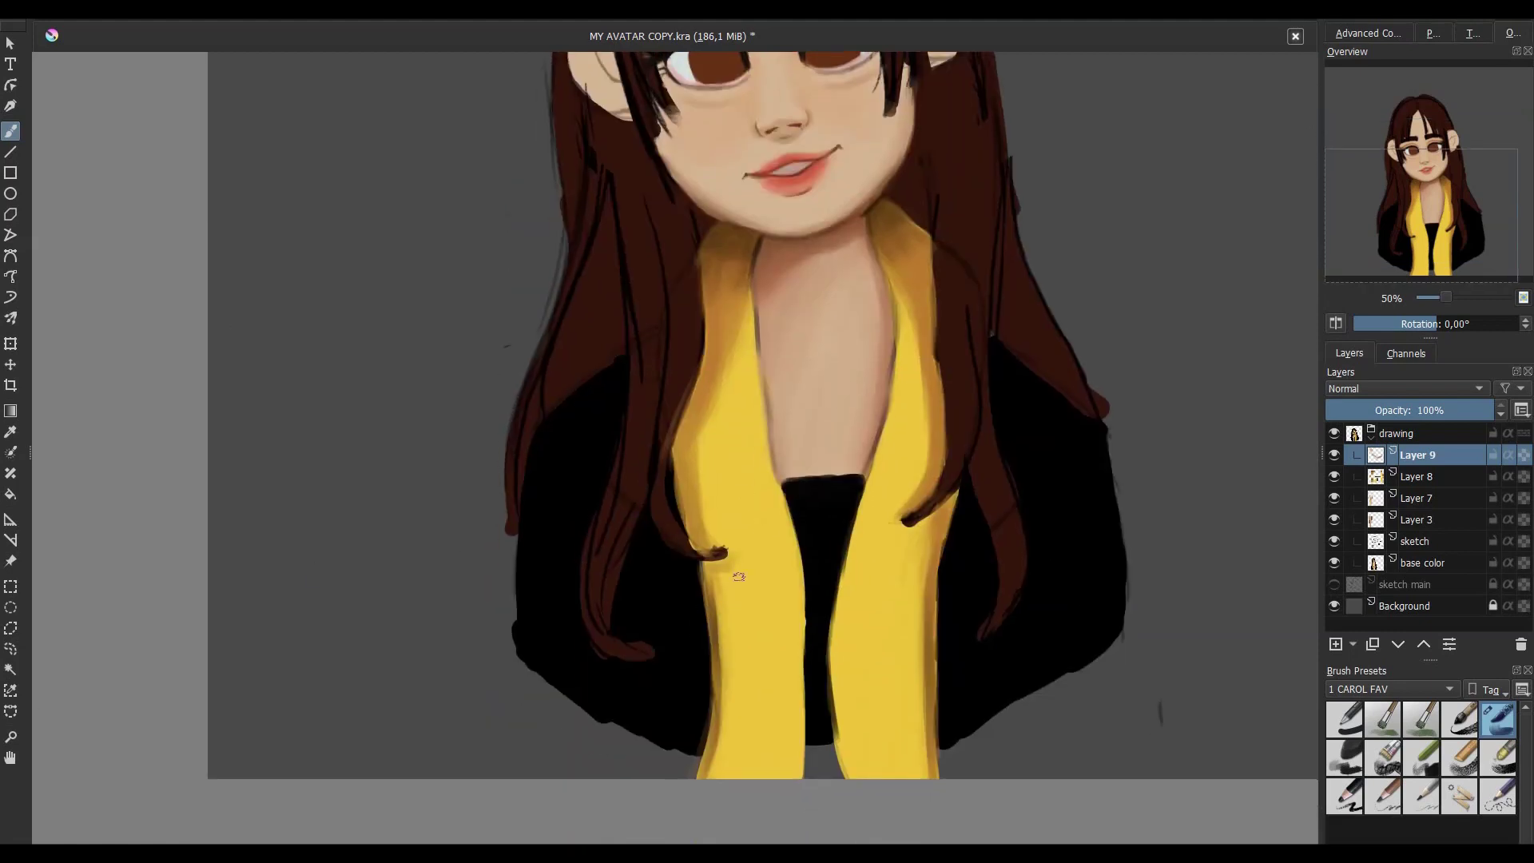
{"action": "left_click_drag", "start_coordinate": [576, 380], "coordinate": [515, 600]}
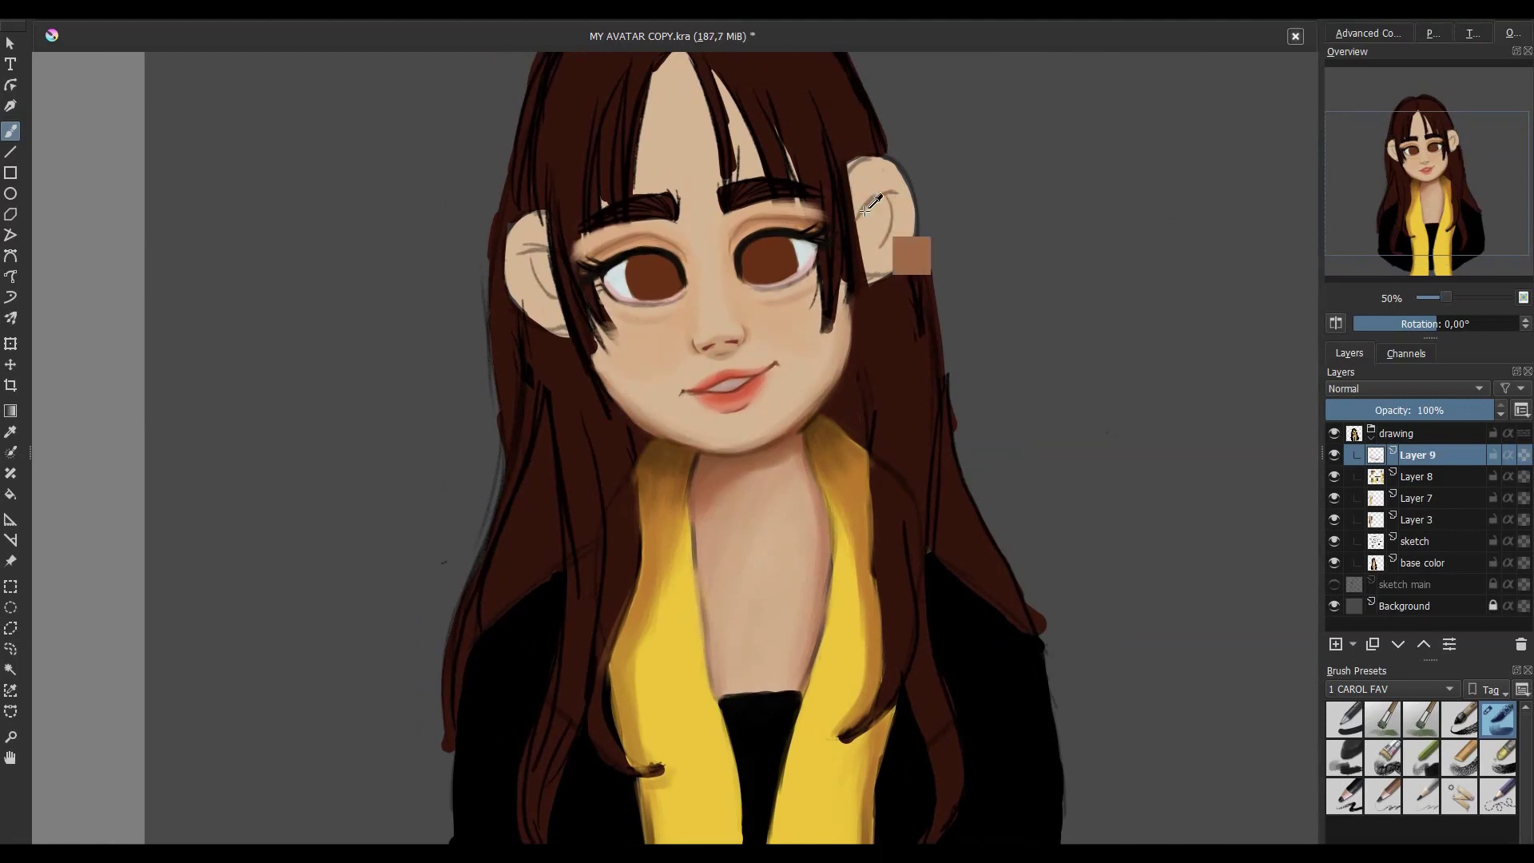
{"action": "left_click_drag", "start_coordinate": [856, 216], "coordinate": [892, 198]}
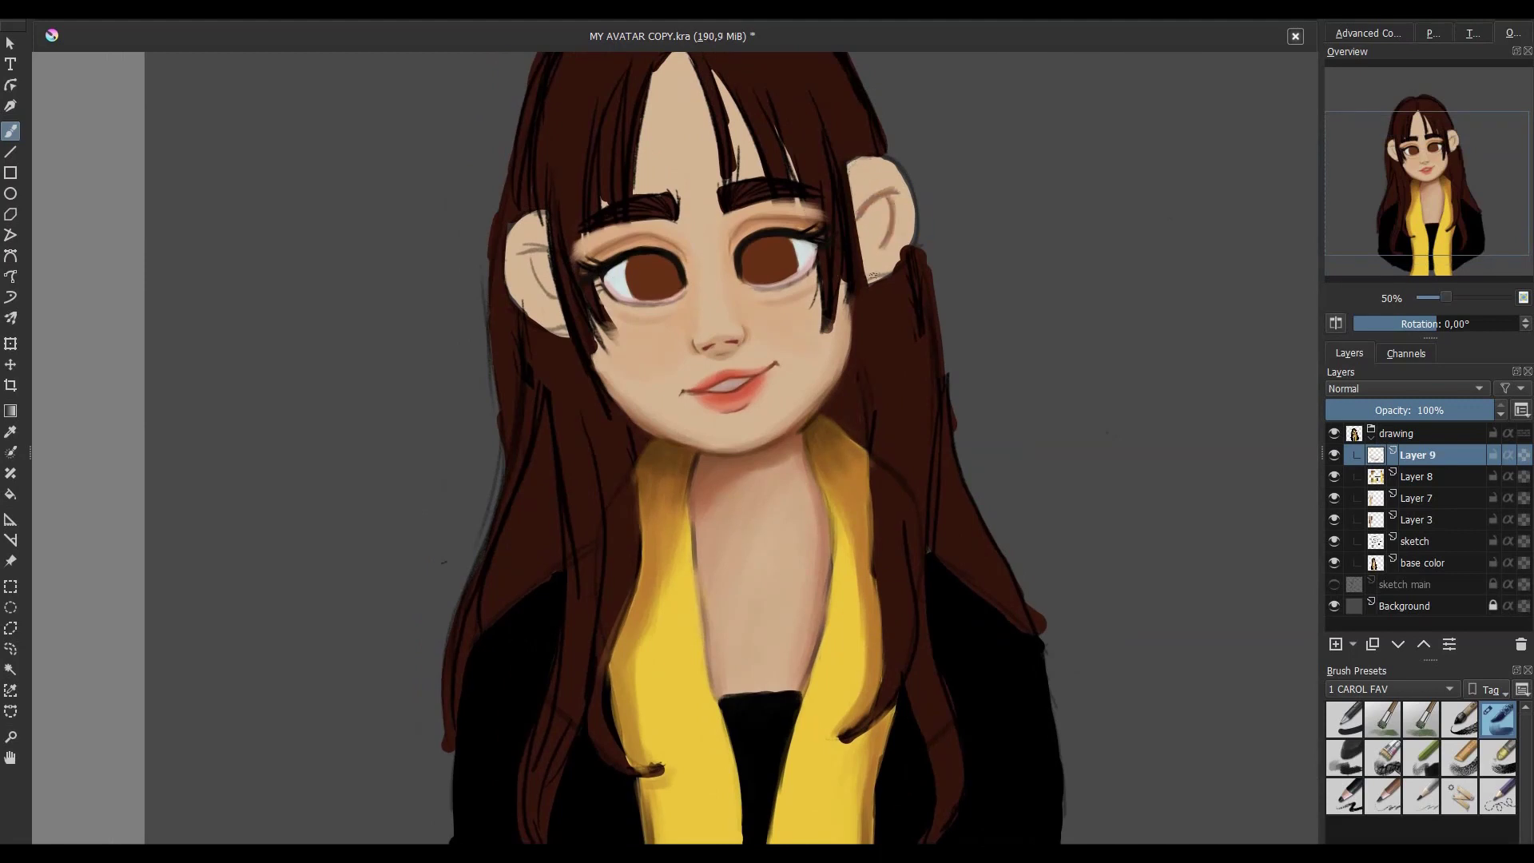
{"action": "left_click_drag", "start_coordinate": [873, 275], "coordinate": [913, 227]}
- Round the ear's top edge with light skin tone on the mirrored canvas
{"action": "key", "text": "m"}
{"action": "left_click", "coordinate": [1367, 33]}
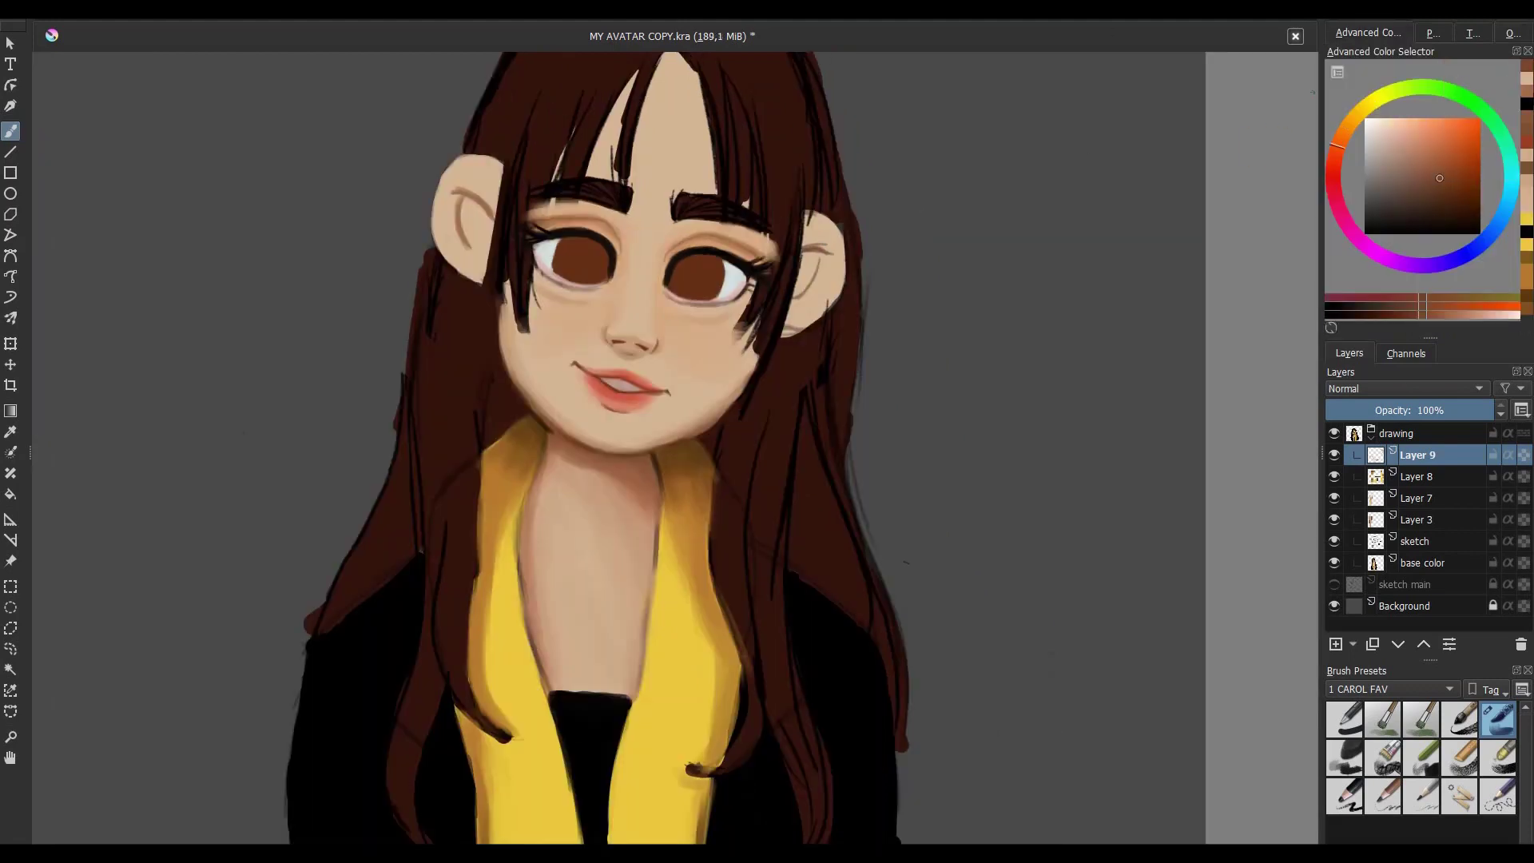
{"action": "left_click", "coordinate": [815, 264], "text": "ctrl"}
{"action": "mouse_move", "coordinate": [805, 225]}
{"action": "left_mouse_down"}
{"action": "mouse_move", "coordinate": [819, 212]}
{"action": "mouse_move", "coordinate": [810, 318]}
{"action": "left_mouse_up"}
{"action": "key", "text": "m"}
- Trim the ear's outer edge in hair brown, cover the bang tip, and add Layer 10
{"action": "left_click", "coordinate": [491, 493], "text": "ctrl"}
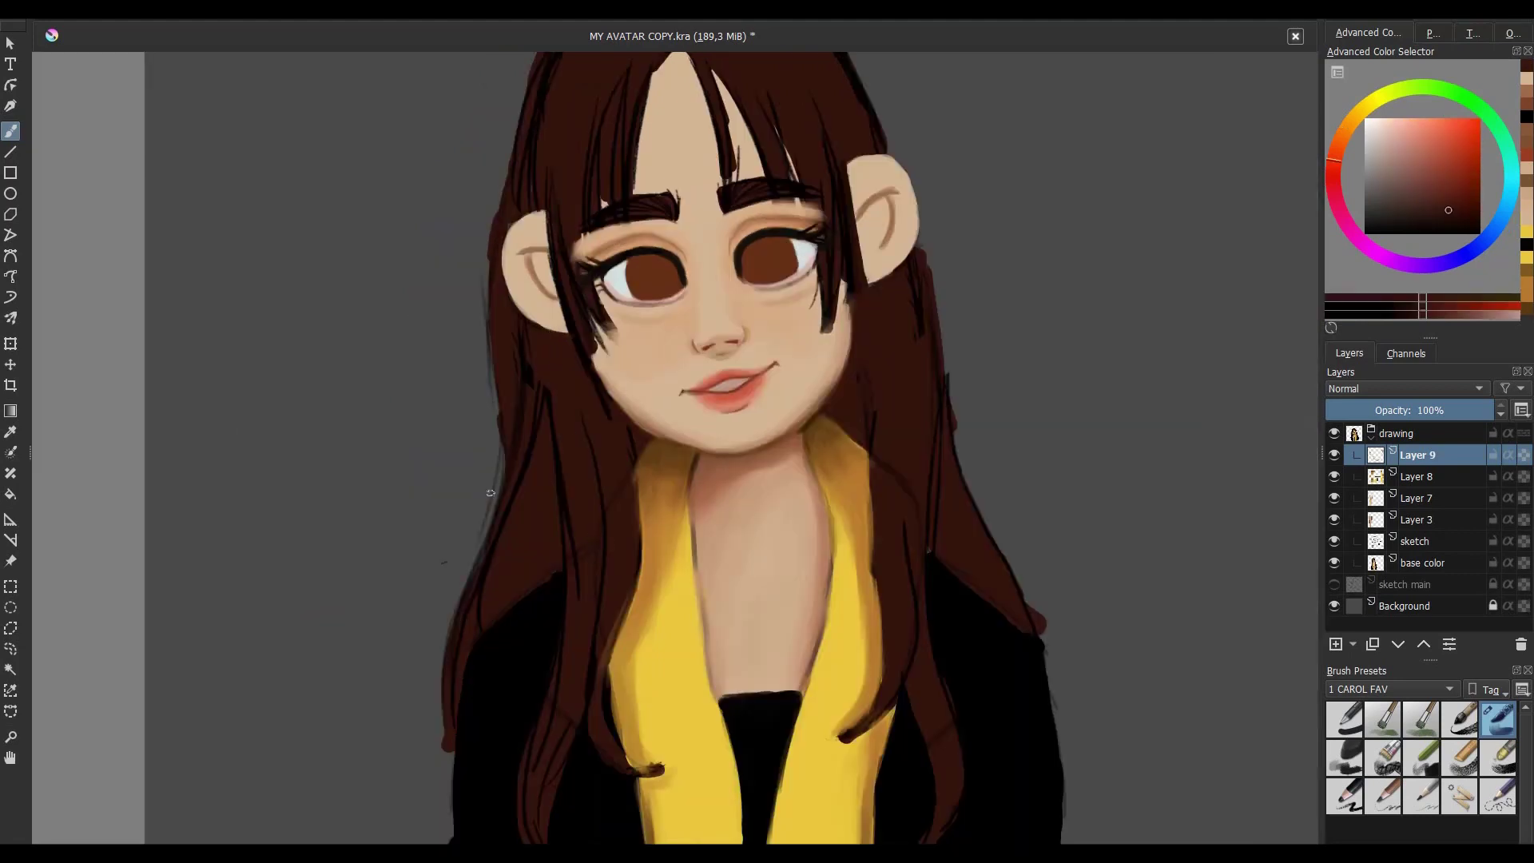
{"action": "left_click_drag", "start_coordinate": [922, 197], "coordinate": [923, 218]}
{"action": "left_click", "coordinate": [767, 166], "text": "ctrl"}
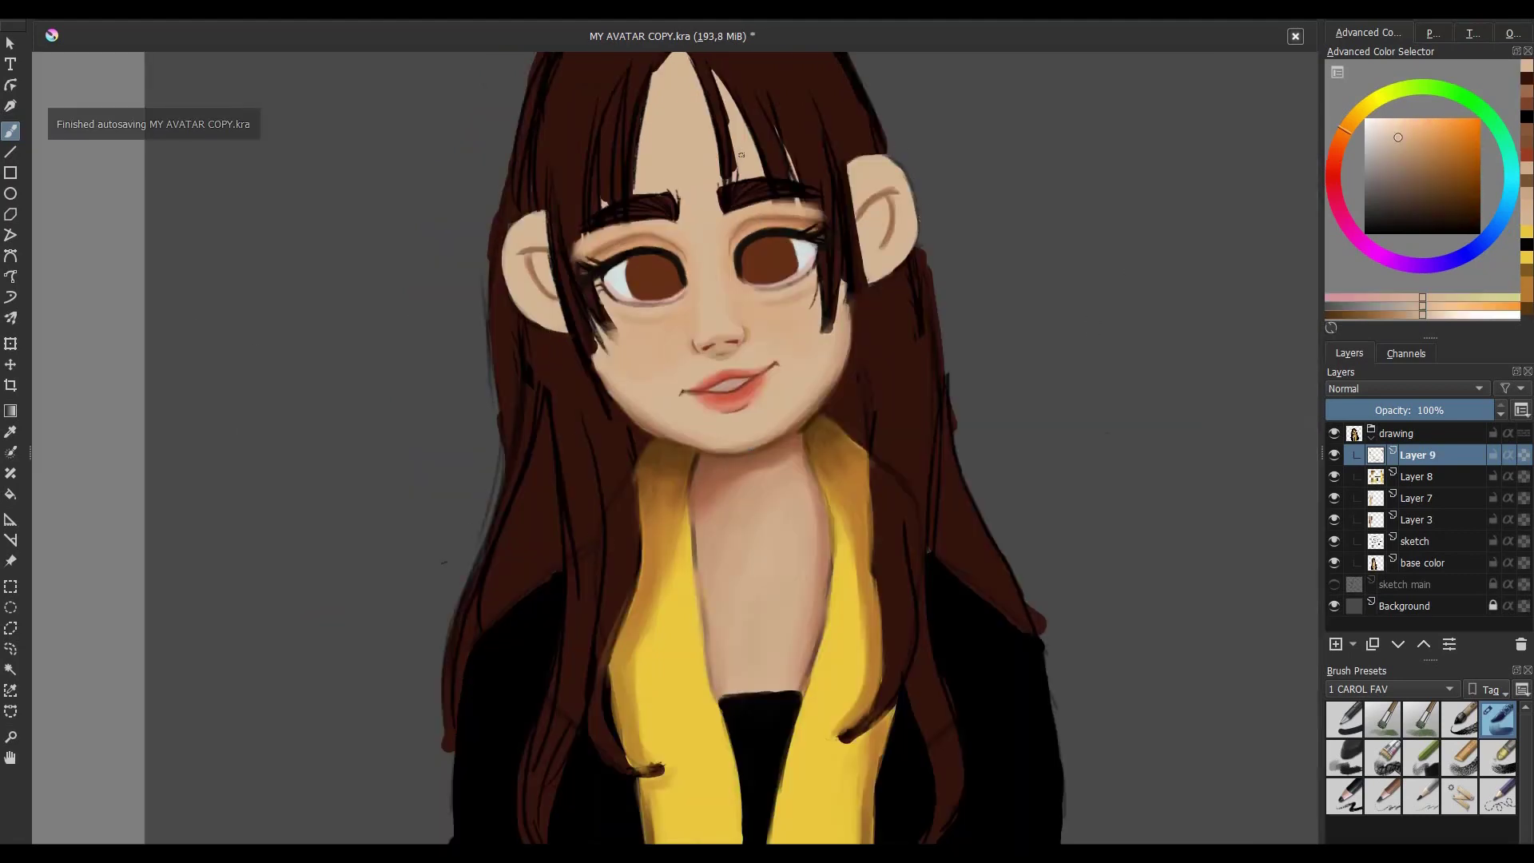
{"action": "left_click_drag", "start_coordinate": [734, 164], "coordinate": [731, 185]}
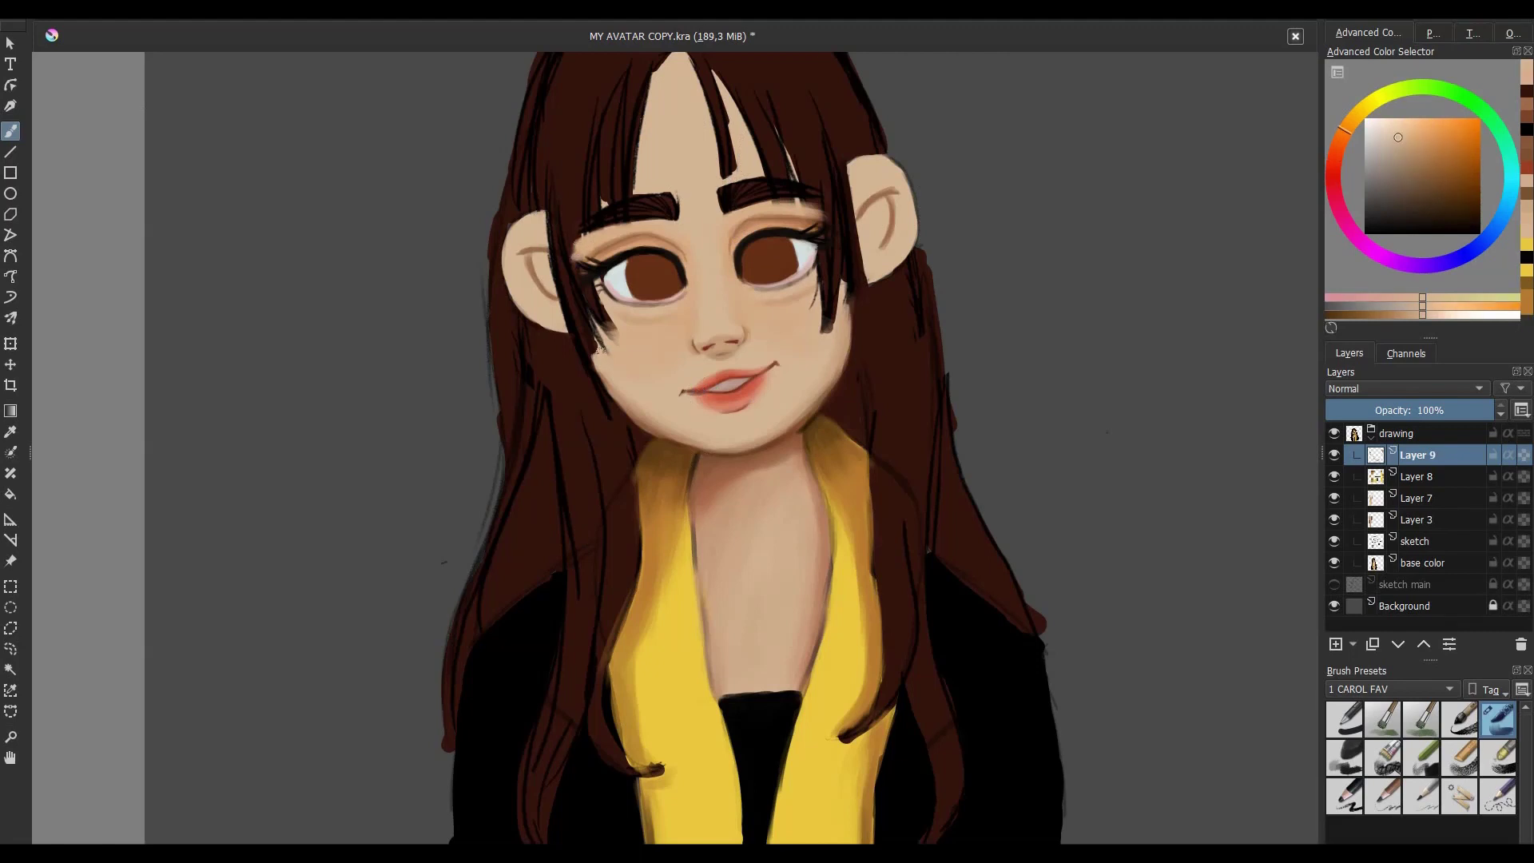
{"action": "left_click", "coordinate": [815, 297], "text": "ctrl"}
{"action": "key", "text": "Insert"}
- Paint dark, brown and faint strands down the left and upper-left hair
{"action": "key", "text": "2"}
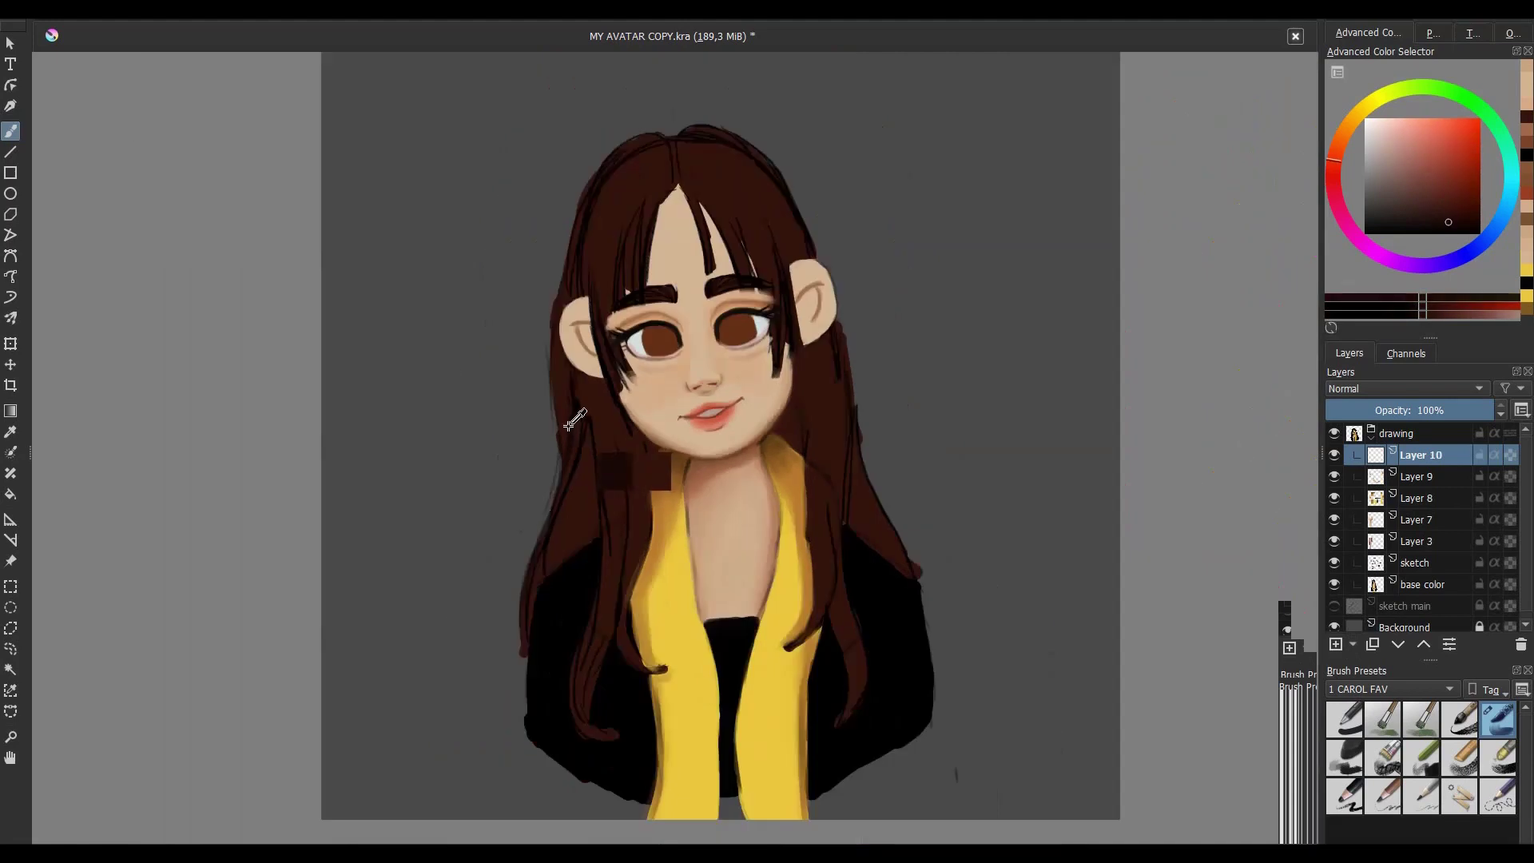
{"action": "left_click", "coordinate": [557, 342], "text": "ctrl"}
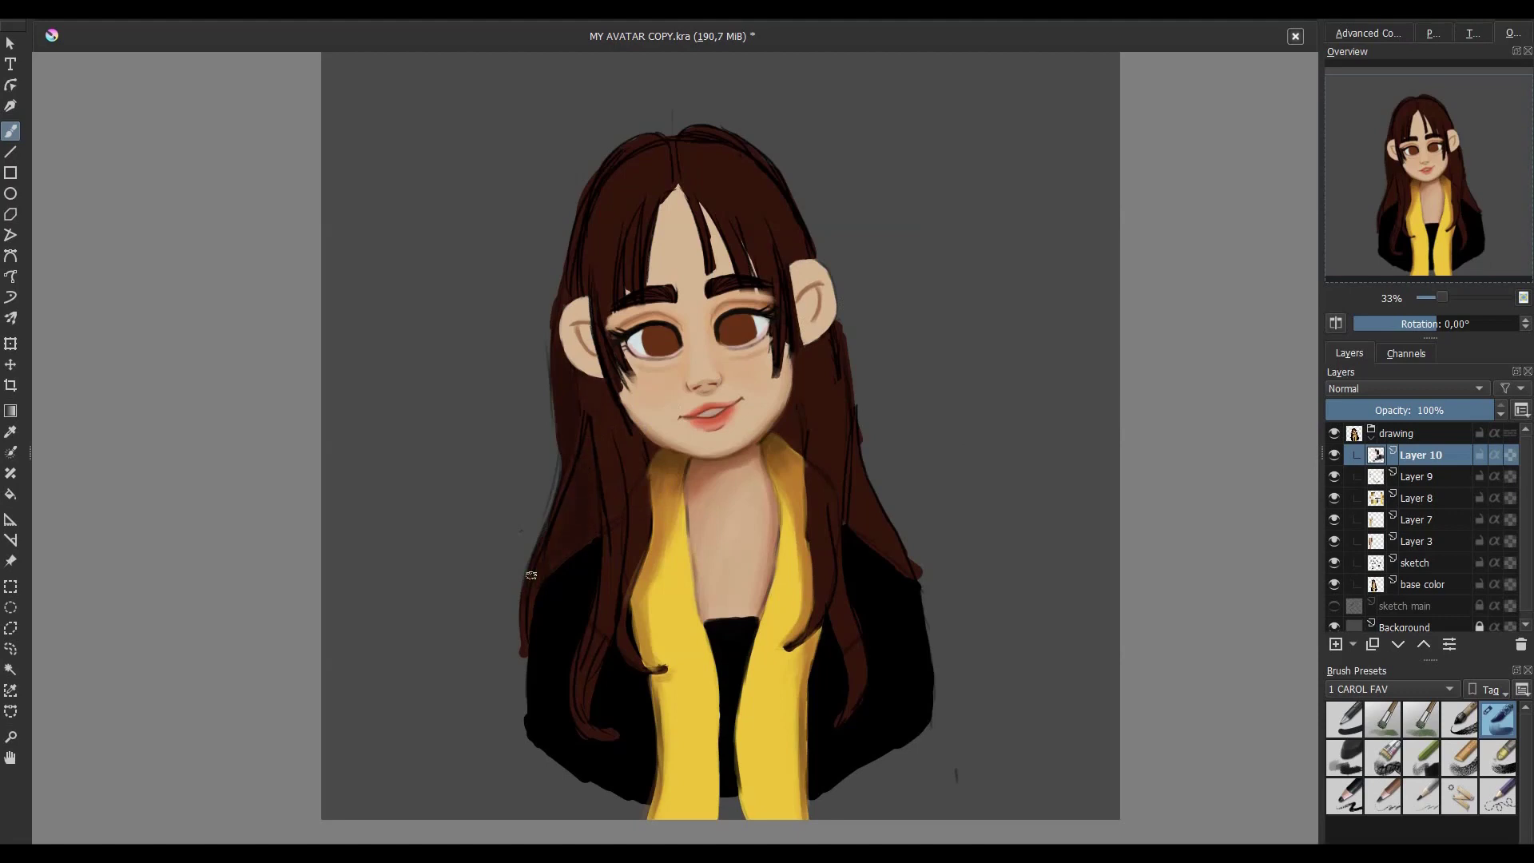
{"action": "left_click_drag", "start_coordinate": [534, 569], "coordinate": [516, 657]}
{"action": "left_click_drag", "start_coordinate": [605, 544], "coordinate": [590, 641]}
{"action": "left_click_drag", "start_coordinate": [599, 598], "coordinate": [568, 713]}
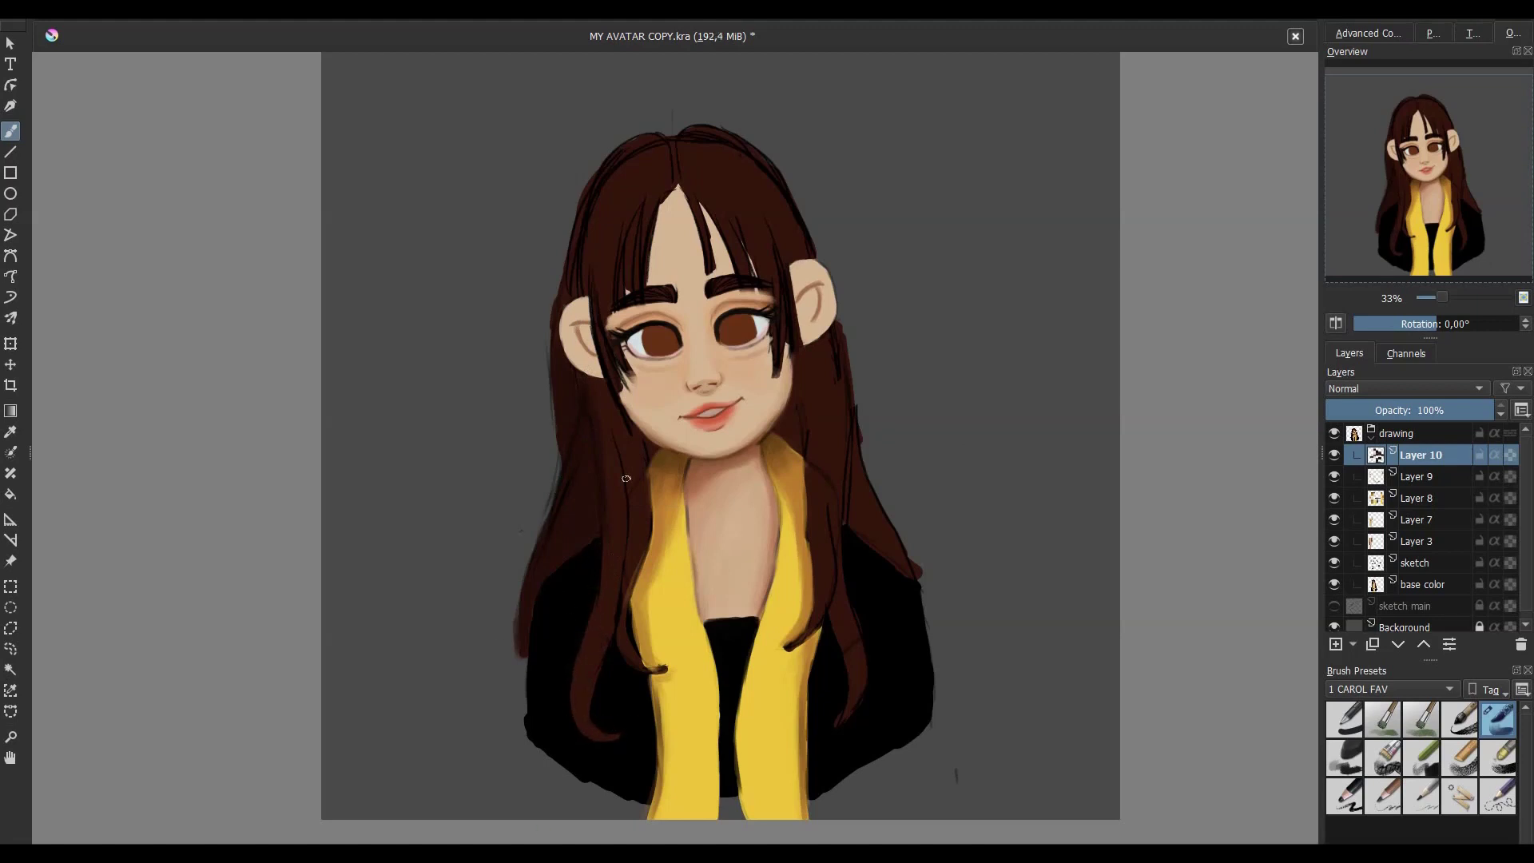
{"action": "left_click_drag", "start_coordinate": [639, 560], "coordinate": [619, 614]}
{"action": "left_click_drag", "start_coordinate": [560, 516], "coordinate": [550, 319]}
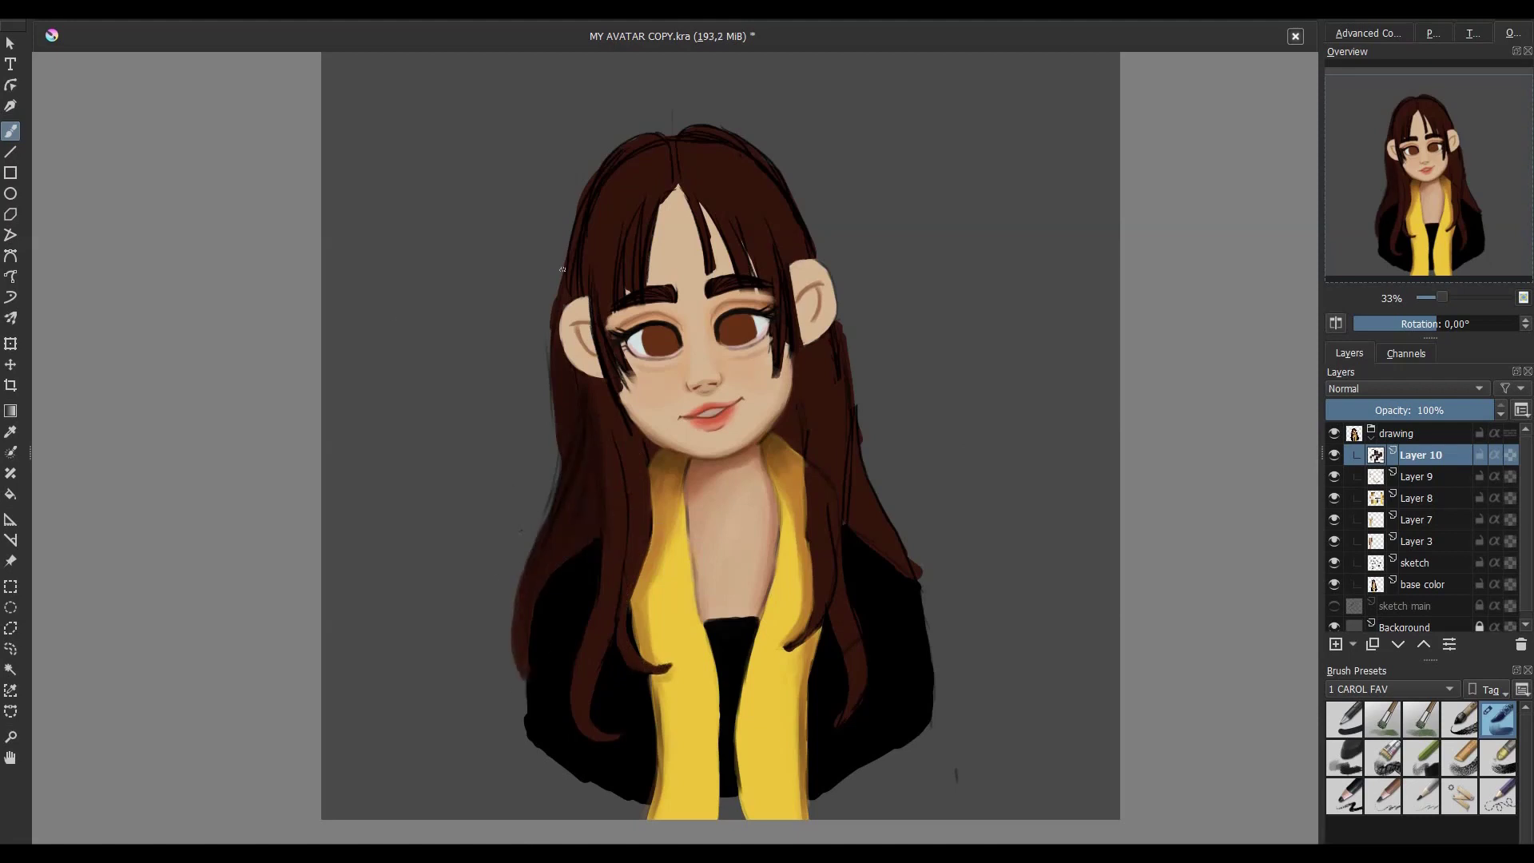
{"action": "left_click_drag", "start_coordinate": [559, 232], "coordinate": [543, 328]}
{"action": "mouse_move", "coordinate": [596, 164]}
{"action": "left_mouse_down"}
{"action": "mouse_move", "coordinate": [547, 288]}
{"action": "mouse_move", "coordinate": [543, 412]}
{"action": "left_mouse_up"}
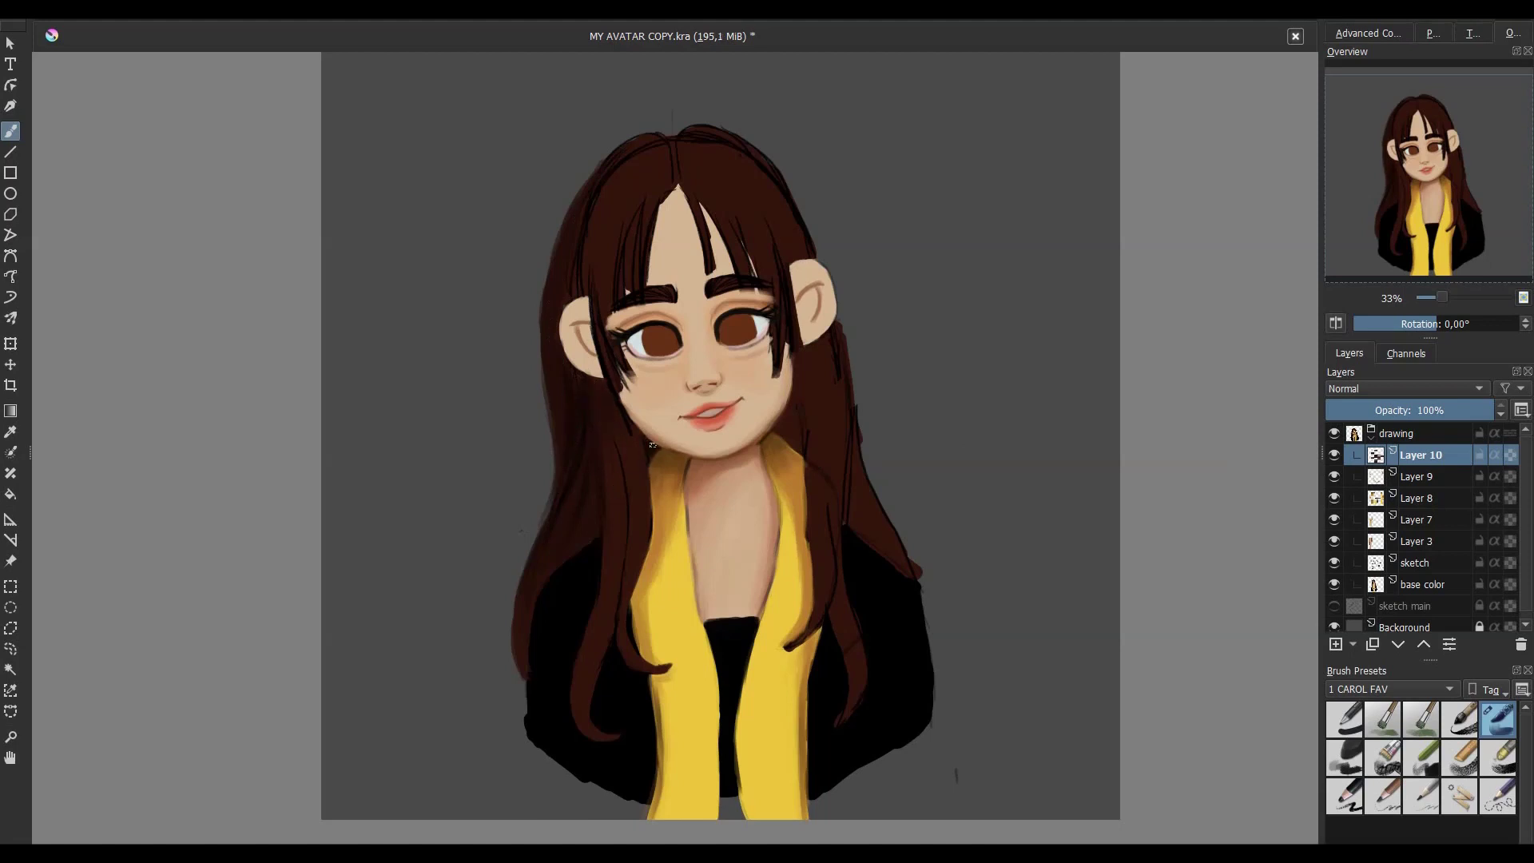
- Add dark strands to the left bangs, undo two stray strokes, and hide the painting
{"action": "left_click_drag", "start_coordinate": [801, 412], "coordinate": [794, 441]}
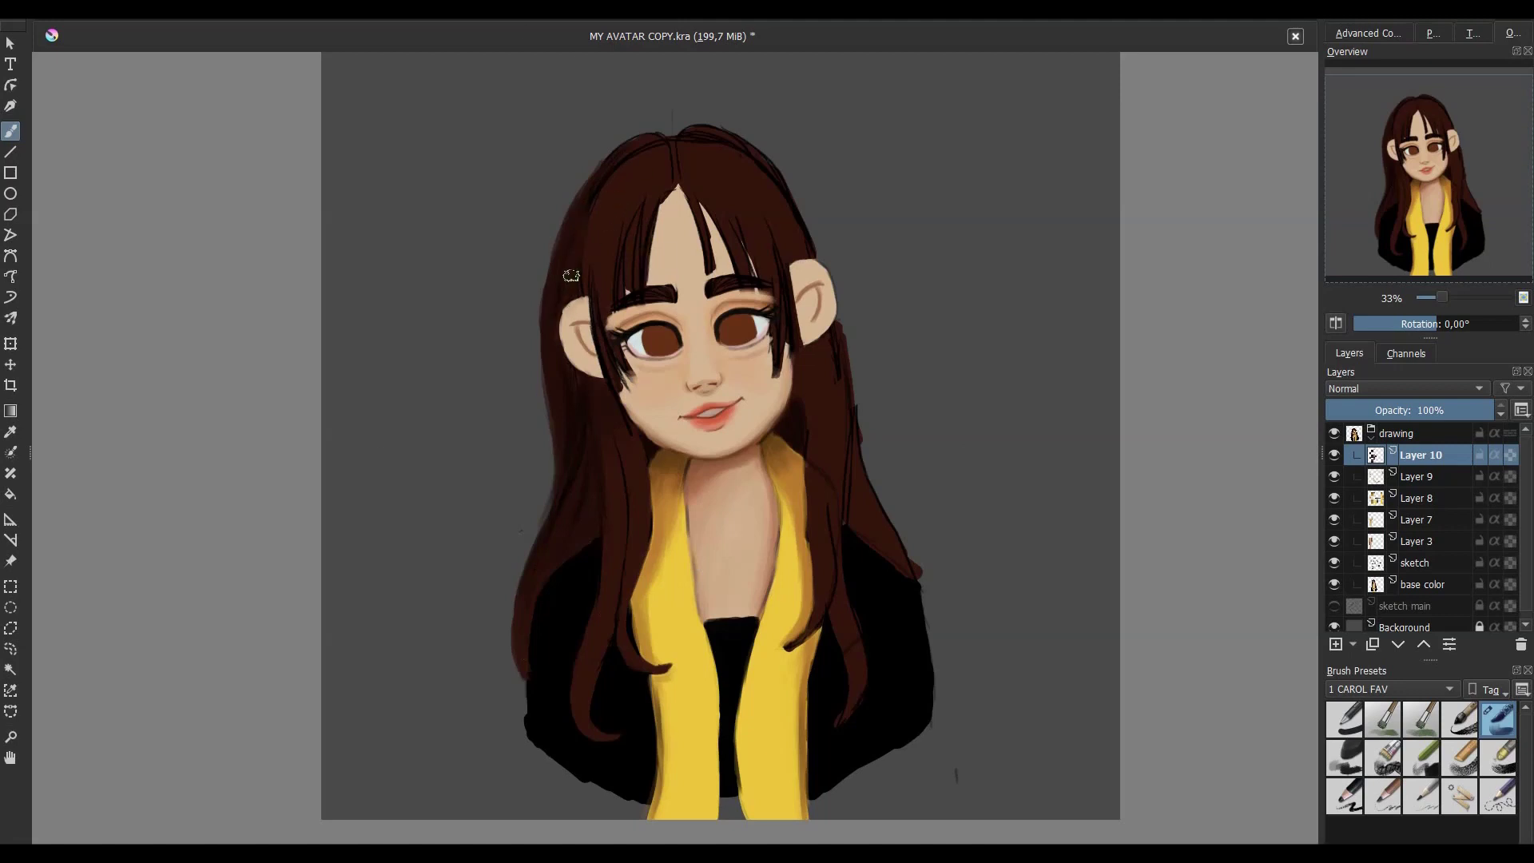
{"action": "left_click_drag", "start_coordinate": [590, 209], "coordinate": [649, 151]}
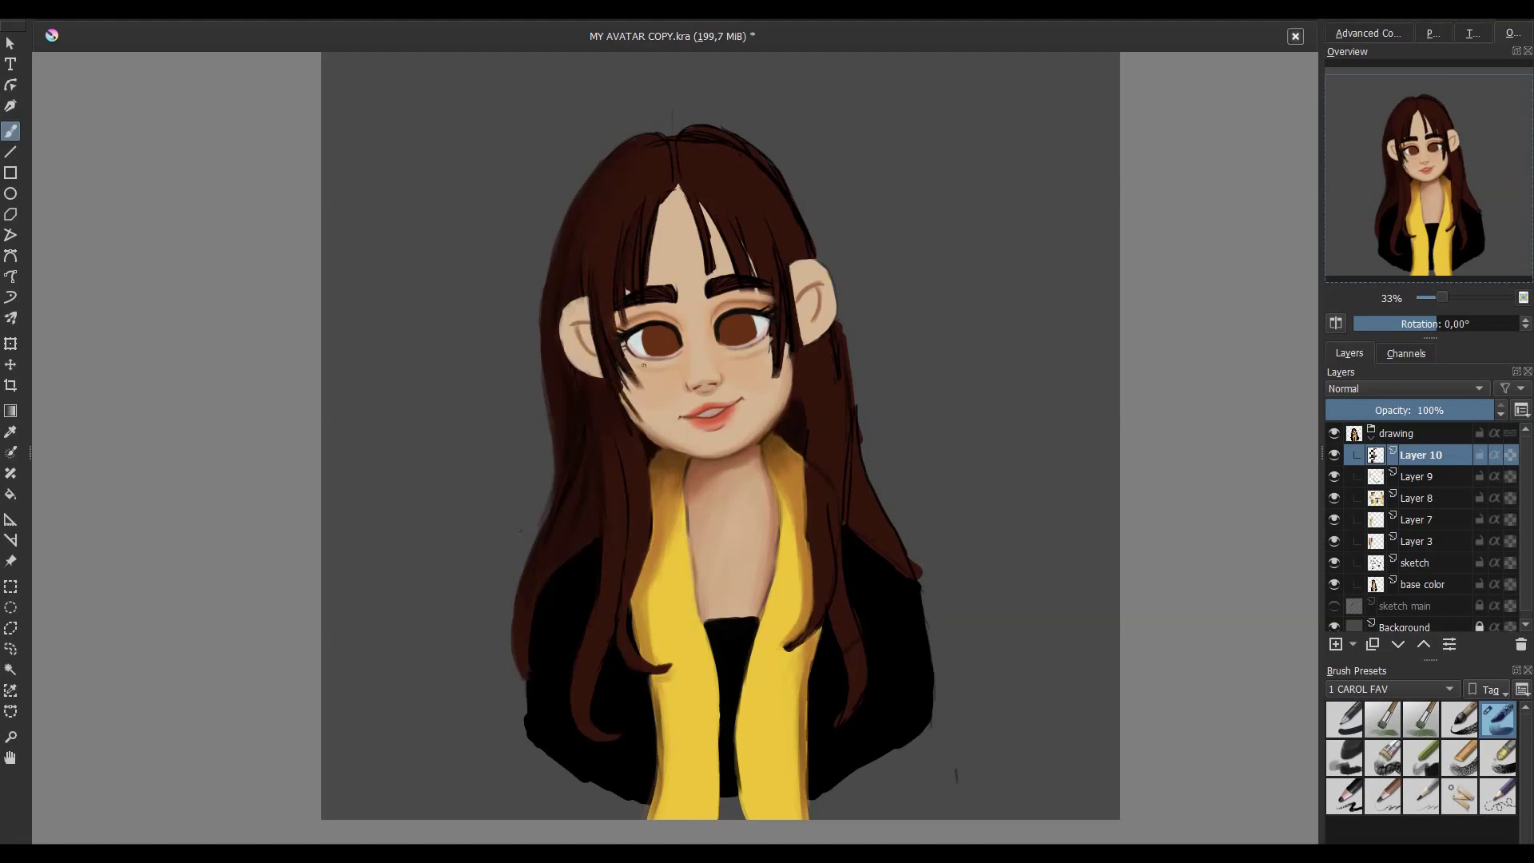
{"action": "left_click_drag", "start_coordinate": [683, 240], "coordinate": [755, 244]}
{"action": "key", "text": "ctrl+z"}
{"action": "left_click_drag", "start_coordinate": [675, 185], "coordinate": [656, 228]}
{"action": "mouse_move", "coordinate": [623, 332]}
{"action": "left_mouse_down"}
{"action": "mouse_move", "coordinate": [701, 351]}
{"action": "mouse_move", "coordinate": [626, 290]}
{"action": "left_mouse_up"}
{"action": "key", "text": "ctrl+z"}
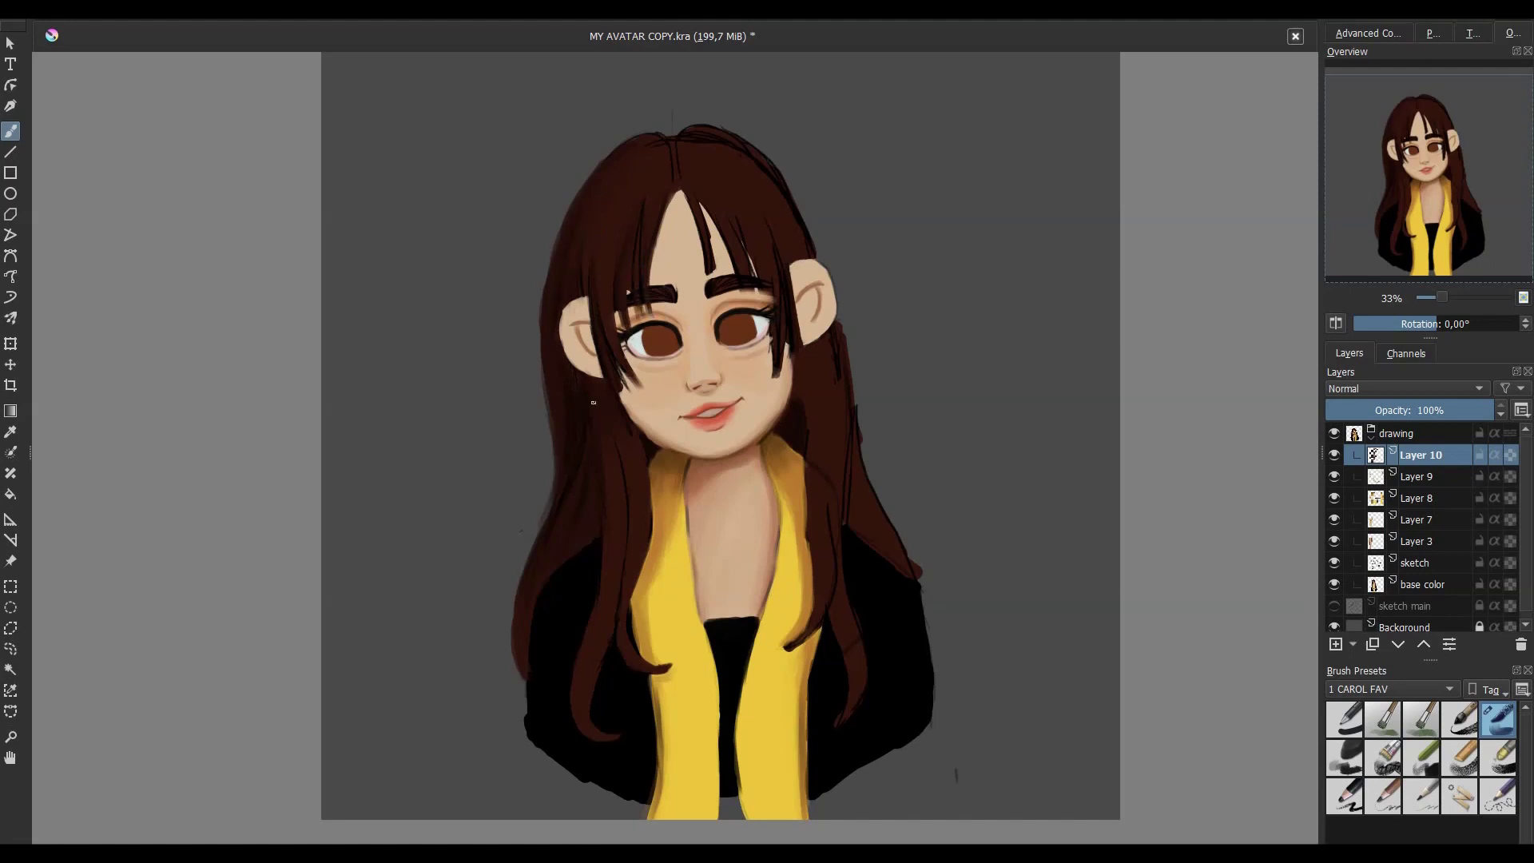
{"action": "left_click", "coordinate": [1334, 433]}
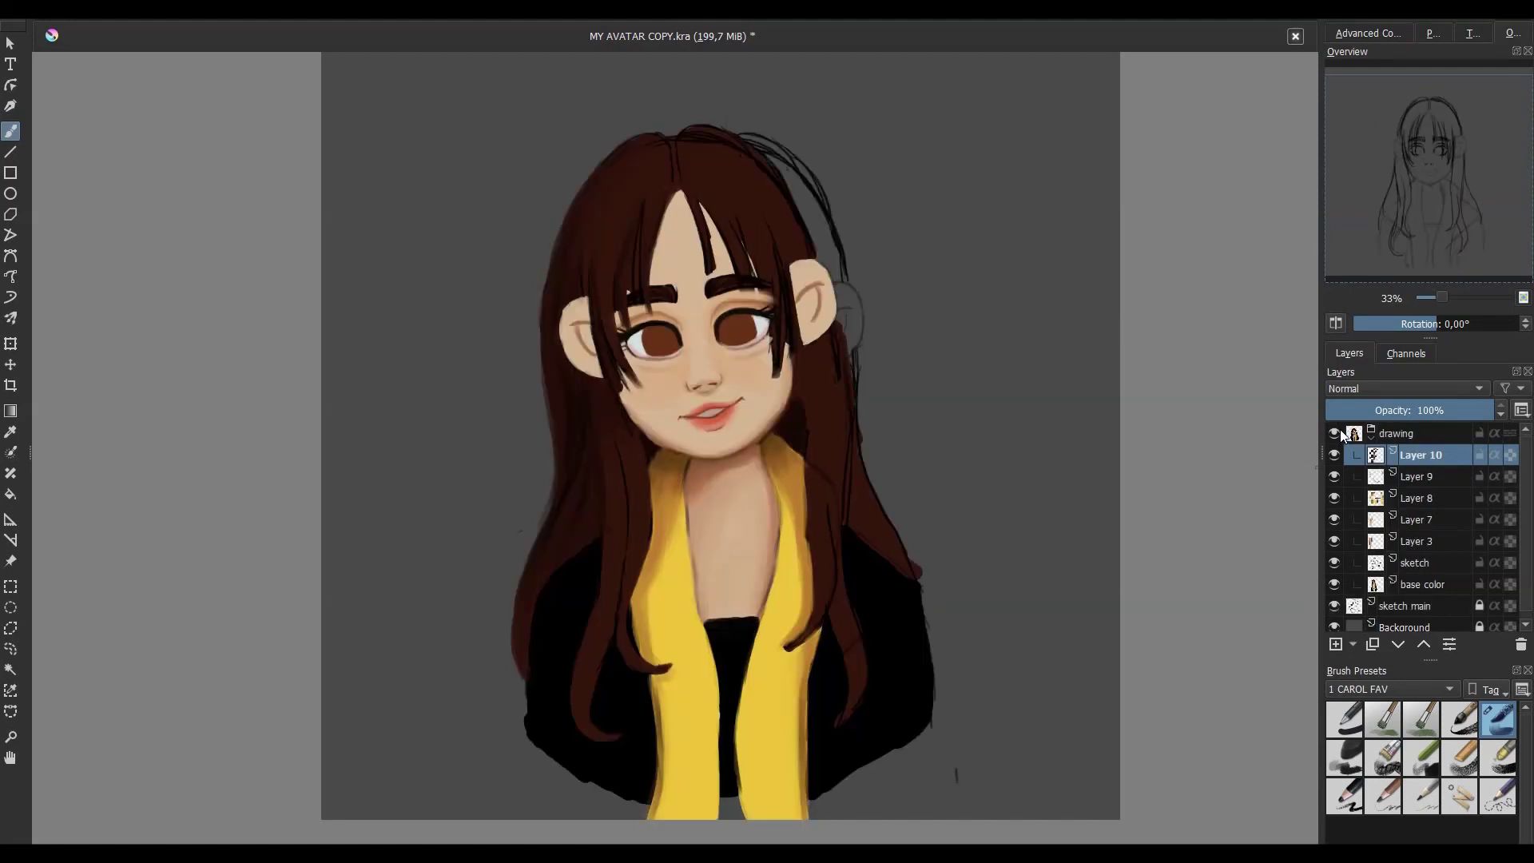
- Darken the central and right bangs strands, drop the trial highlight, and repaint the forehead parting
{"action": "left_click_drag", "start_coordinate": [636, 293], "coordinate": [627, 305]}
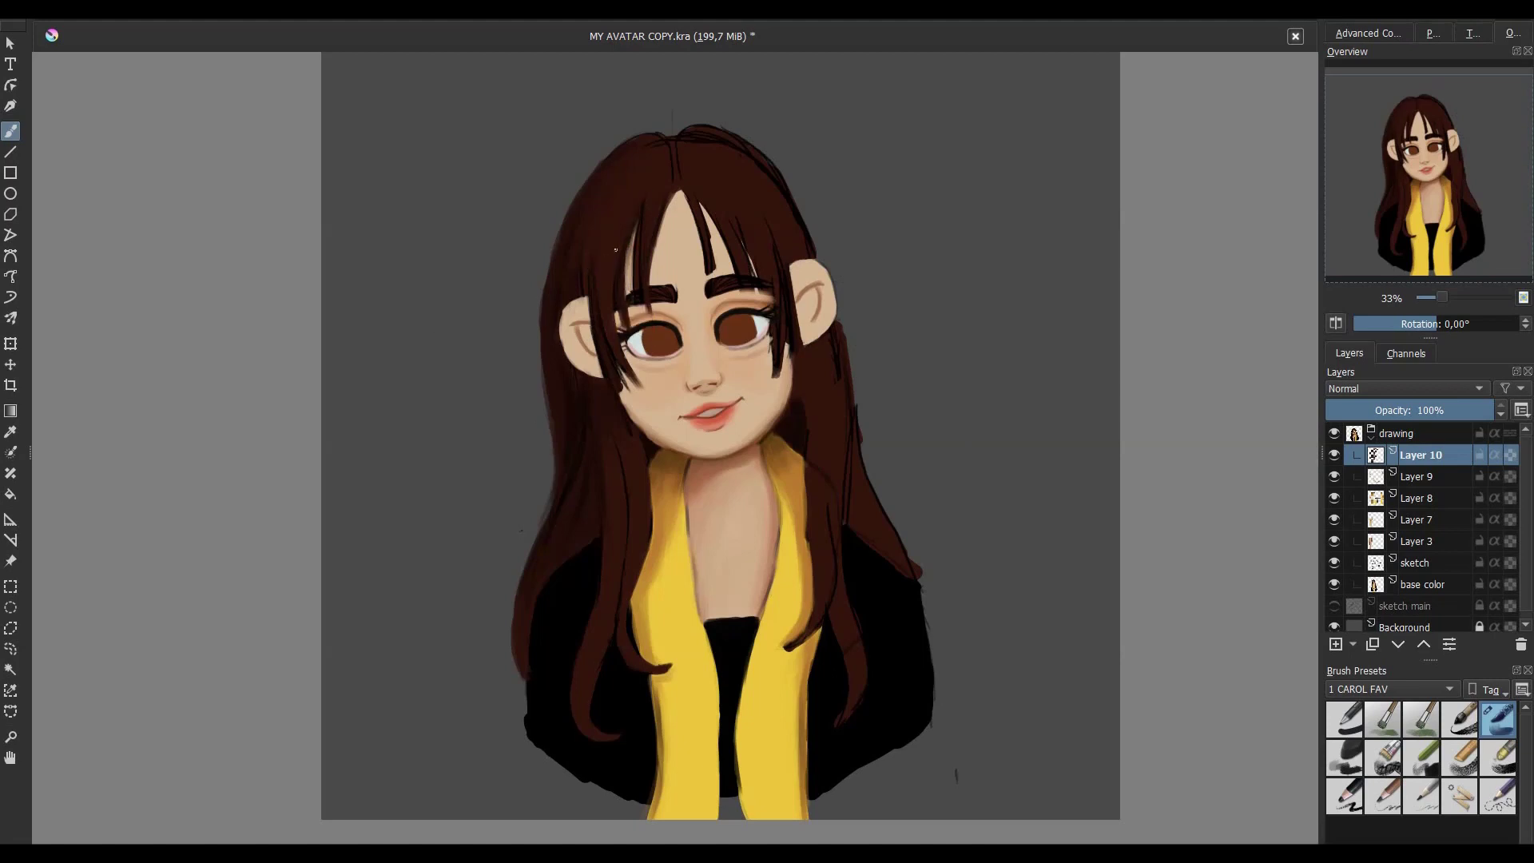
{"action": "mouse_move", "coordinate": [710, 292]}
{"action": "left_mouse_down"}
{"action": "mouse_move", "coordinate": [701, 206]}
{"action": "mouse_move", "coordinate": [713, 249]}
{"action": "left_mouse_up"}
{"action": "left_click_drag", "start_coordinate": [746, 308], "coordinate": [751, 267]}
{"action": "left_click_drag", "start_coordinate": [755, 272], "coordinate": [742, 238]}
{"action": "key", "text": "ctrl+z"}
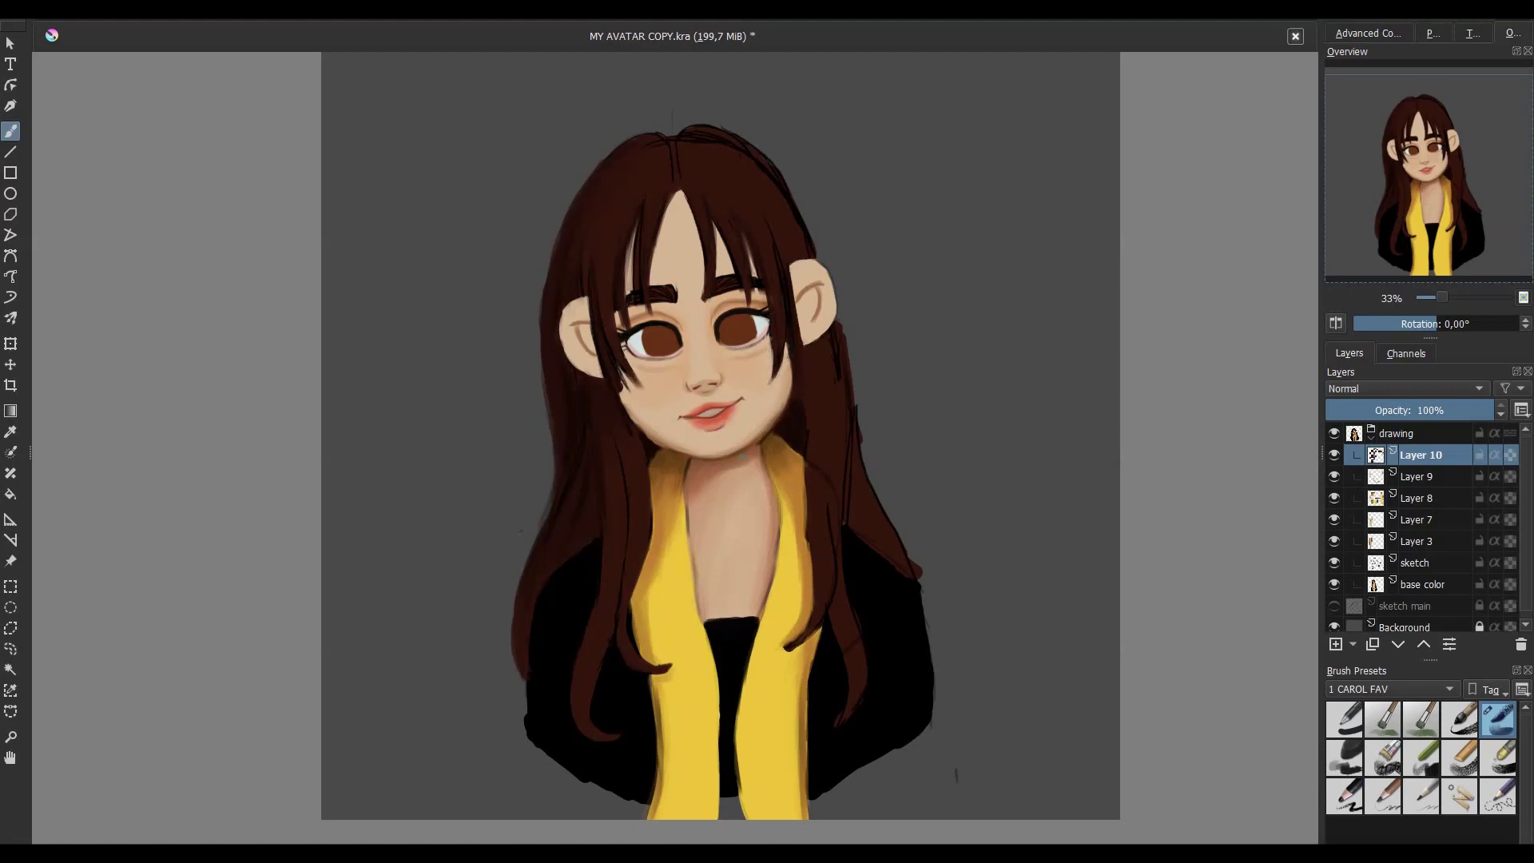
{"action": "mouse_move", "coordinate": [679, 190]}
{"action": "left_mouse_down"}
{"action": "mouse_move", "coordinate": [662, 276]}
{"action": "mouse_move", "coordinate": [685, 272]}
{"action": "left_mouse_up"}
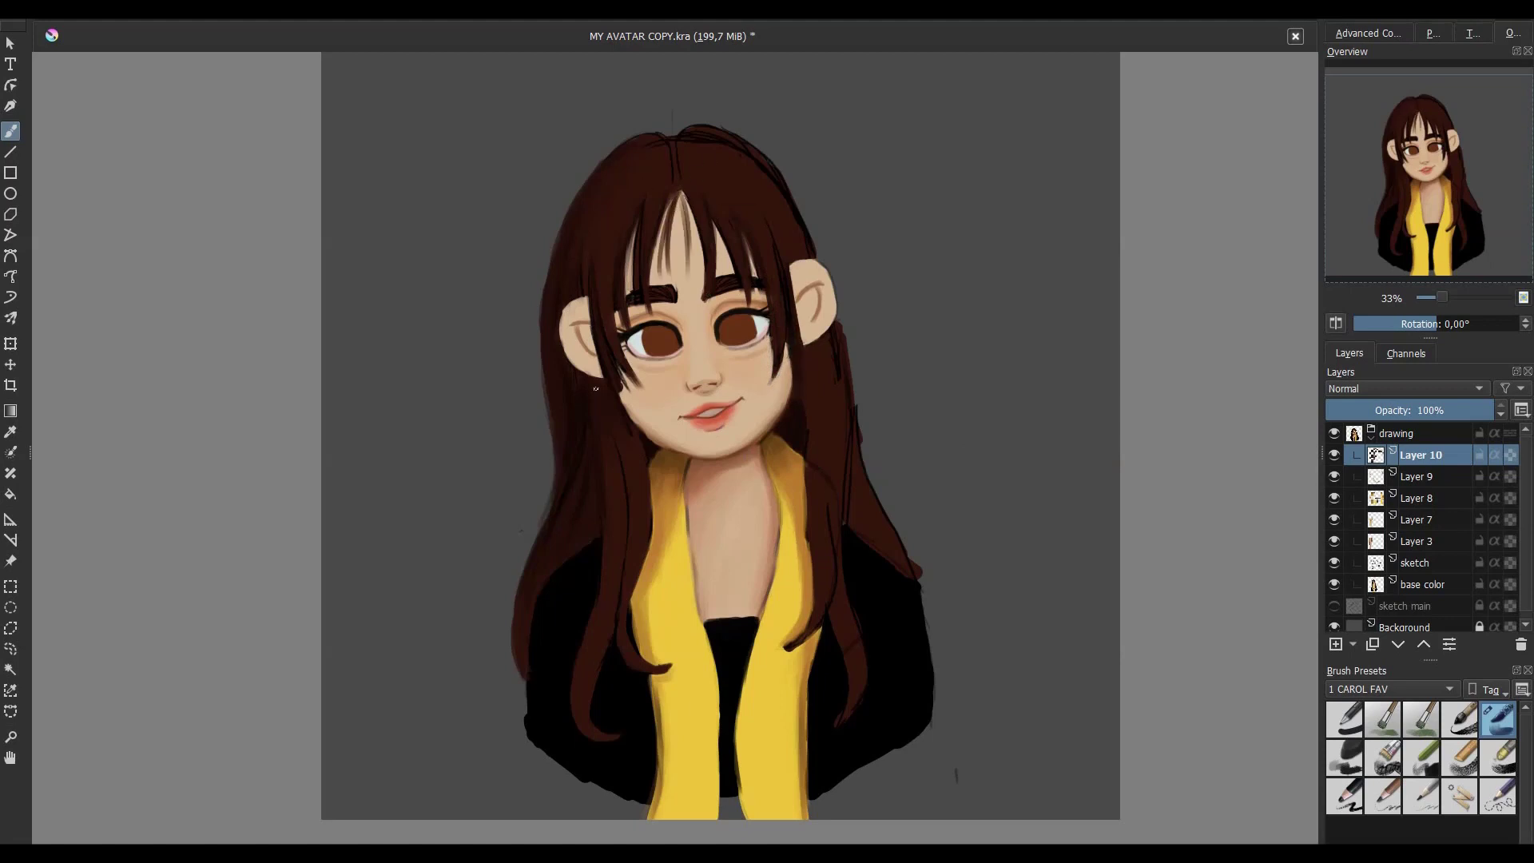
{"action": "mouse_move", "coordinate": [681, 188]}
{"action": "left_mouse_down"}
{"action": "mouse_move", "coordinate": [693, 262]}
{"action": "mouse_move", "coordinate": [680, 187]}
{"action": "mouse_move", "coordinate": [668, 283]}
{"action": "mouse_move", "coordinate": [695, 260]}
{"action": "left_mouse_up"}
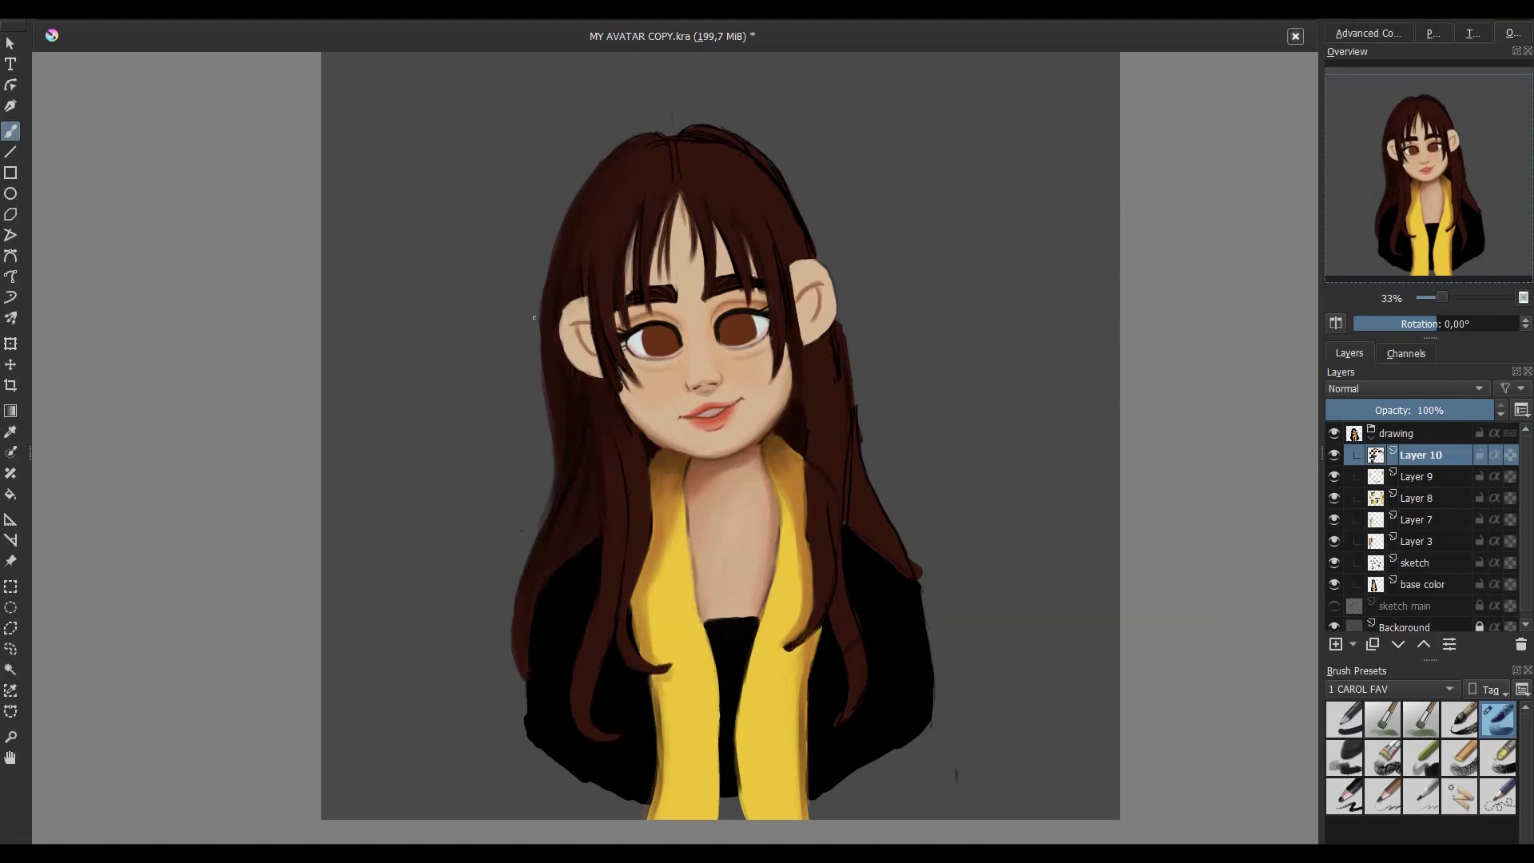
- Add thin dark strands beside the right cheek, at the neck and upper-right hair edge
{"action": "key", "text": "m"}
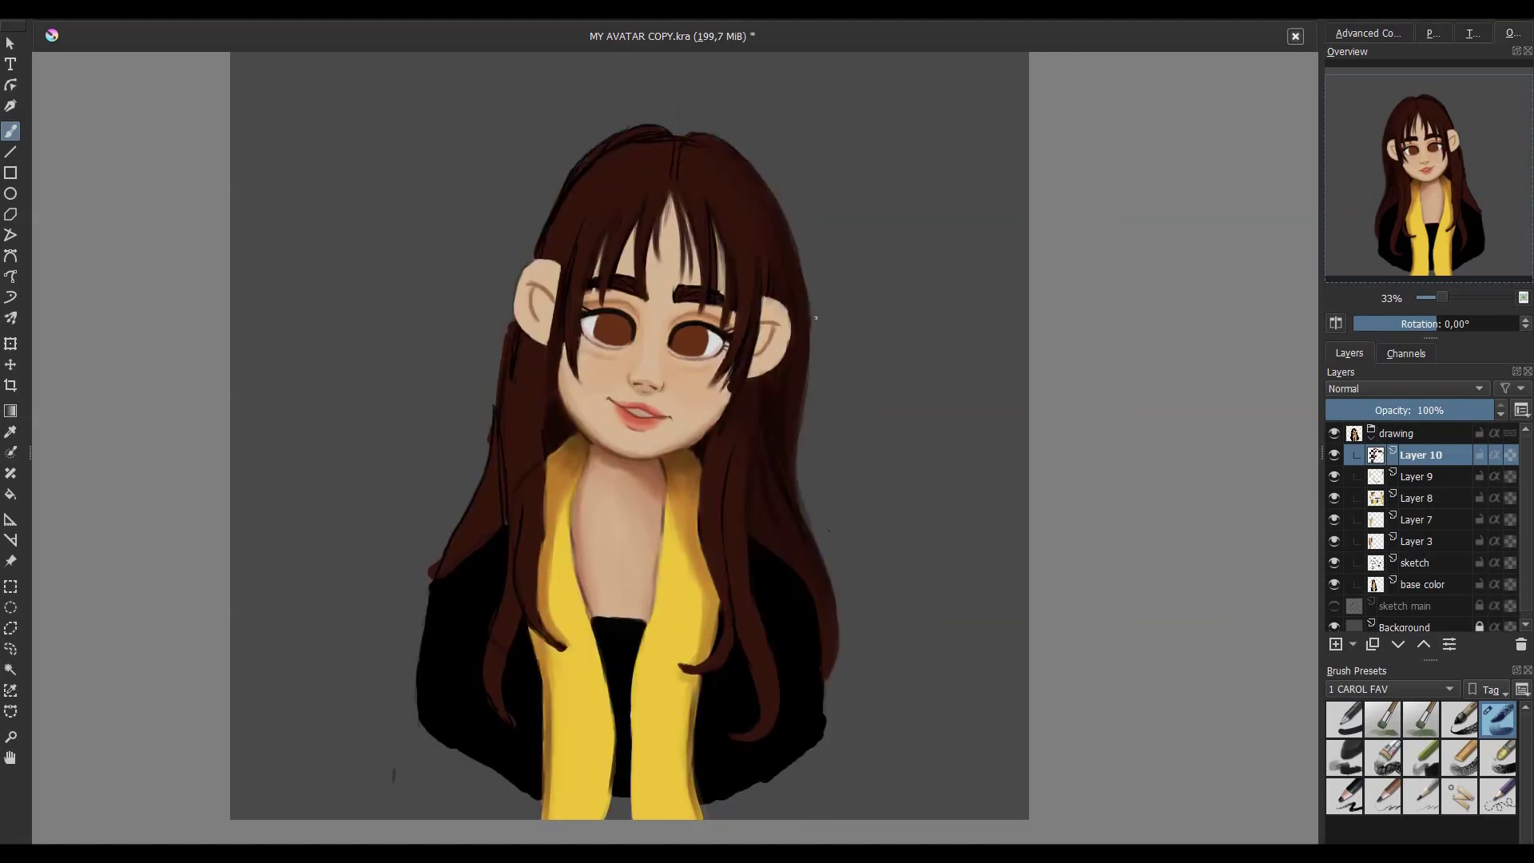
{"action": "key", "text": "m"}
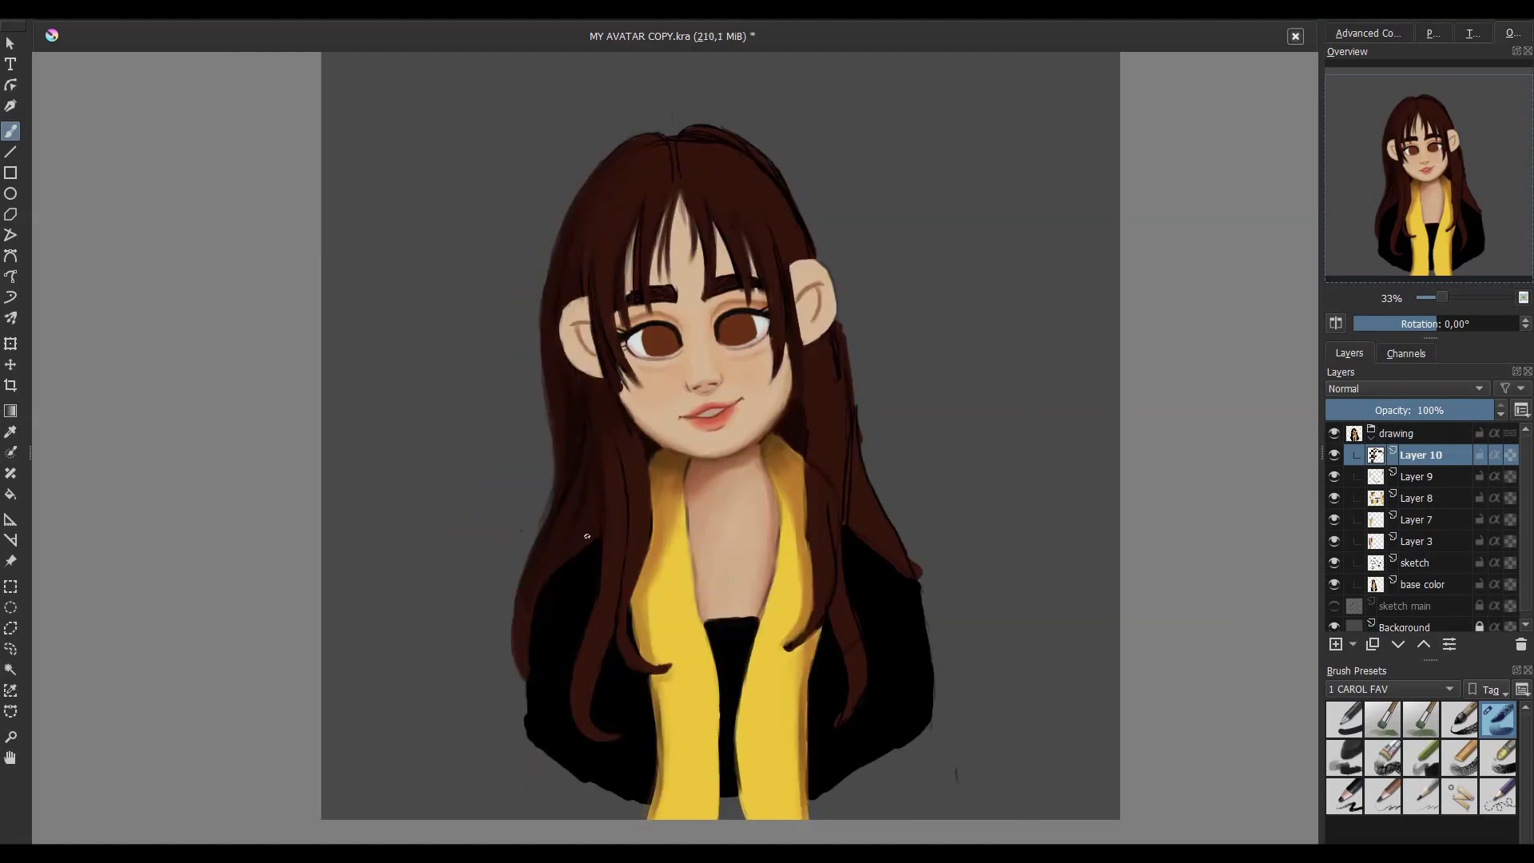
{"action": "mouse_move", "coordinate": [792, 342]}
{"action": "left_mouse_down"}
{"action": "mouse_move", "coordinate": [786, 410]}
{"action": "mouse_move", "coordinate": [808, 451]}
{"action": "left_mouse_up"}
{"action": "left_click", "coordinate": [673, 449], "text": "ctrl"}
{"action": "mouse_move", "coordinate": [773, 190]}
{"action": "left_mouse_down"}
{"action": "mouse_move", "coordinate": [802, 223]}
{"action": "mouse_move", "coordinate": [851, 380]}
{"action": "left_mouse_up"}
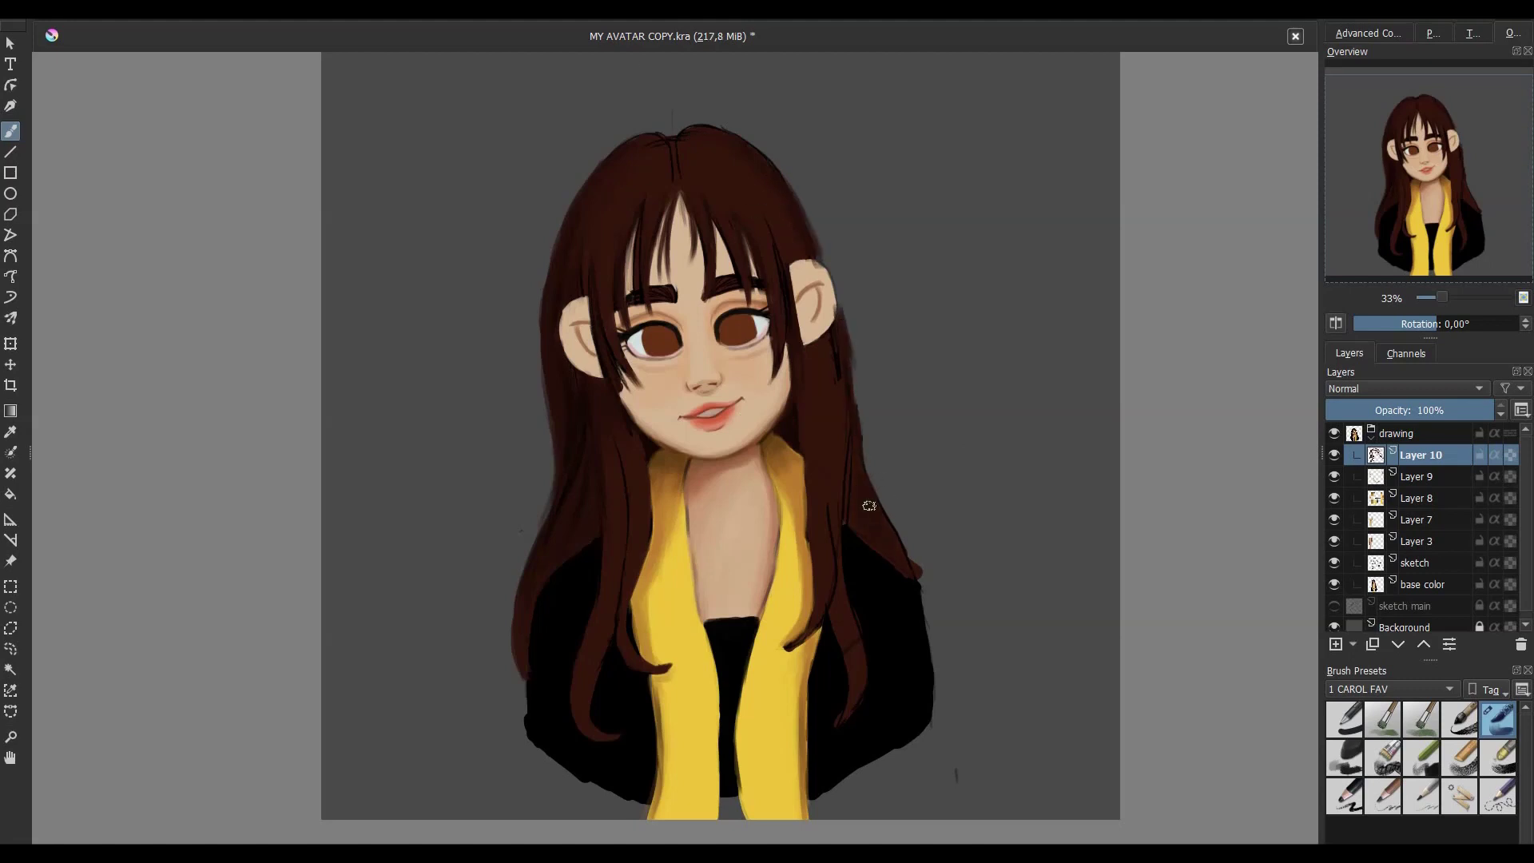
- Add dark strands along the left hair edge, checking symmetry in mirror view
{"action": "key", "text": "m"}
{"action": "mouse_move", "coordinate": [451, 537]}
{"action": "left_mouse_down"}
{"action": "mouse_move", "coordinate": [414, 640]}
{"action": "mouse_move", "coordinate": [432, 566]}
{"action": "left_mouse_up"}
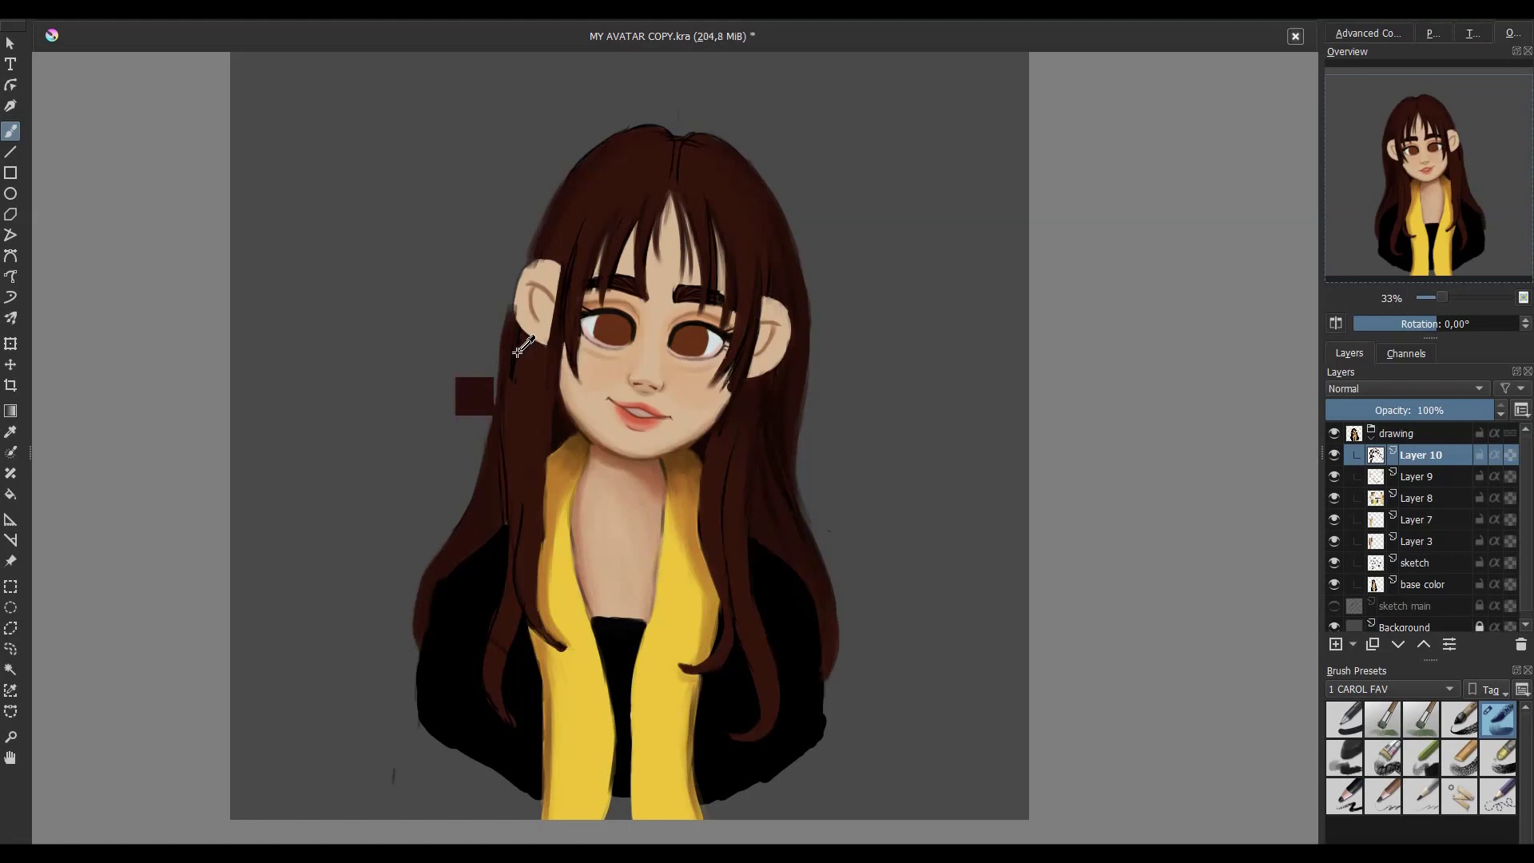
{"action": "key", "text": "ctrl+r"}
{"action": "key", "text": "b"}
{"action": "scroll", "coordinate": [675, 435], "scroll_direction": "left", "scroll_amount": 3}
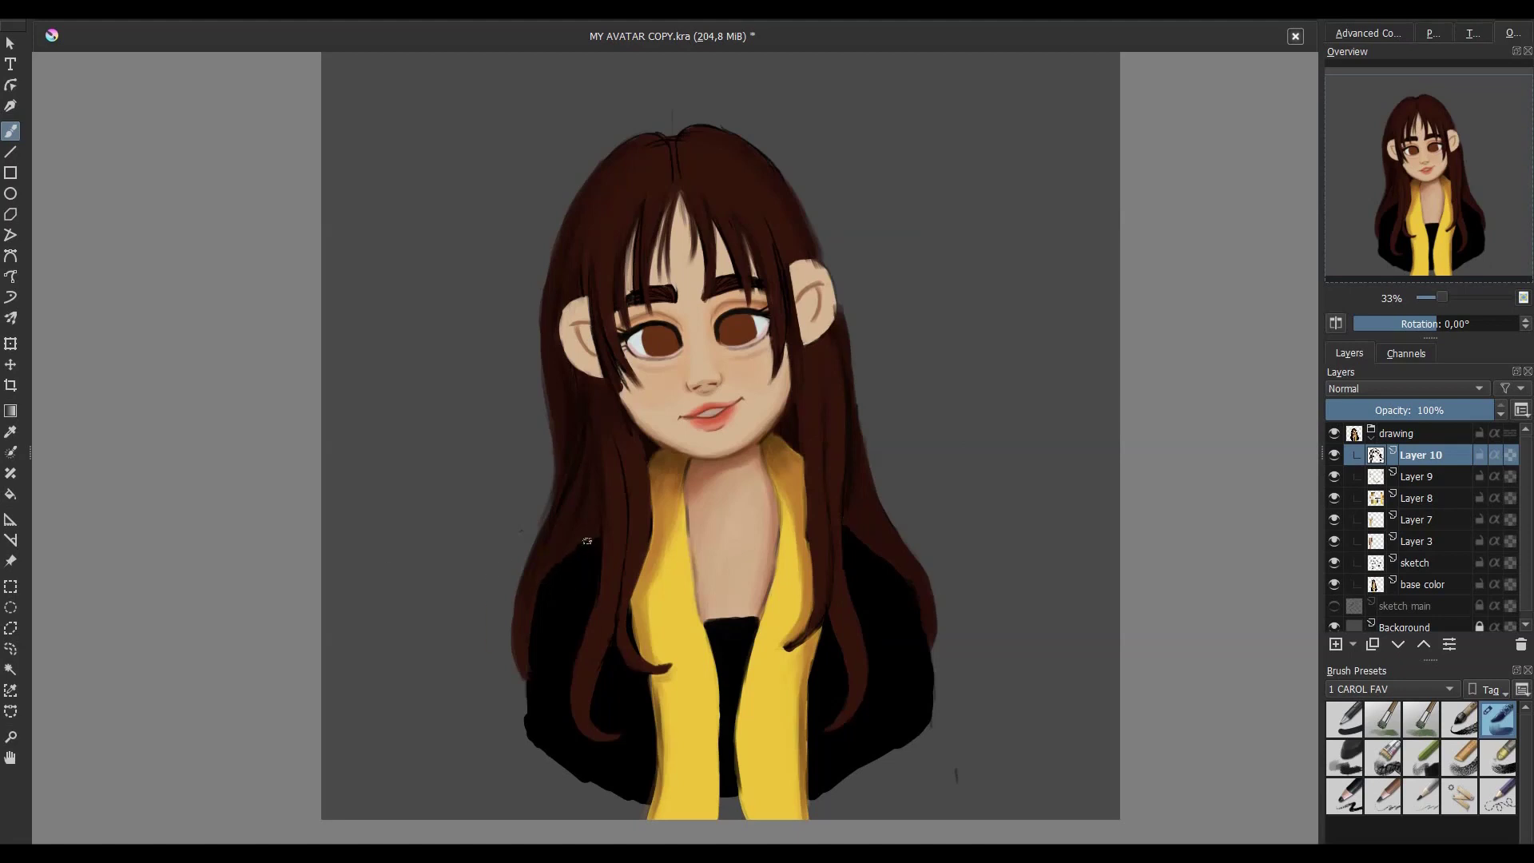
{"action": "key", "text": "m"}
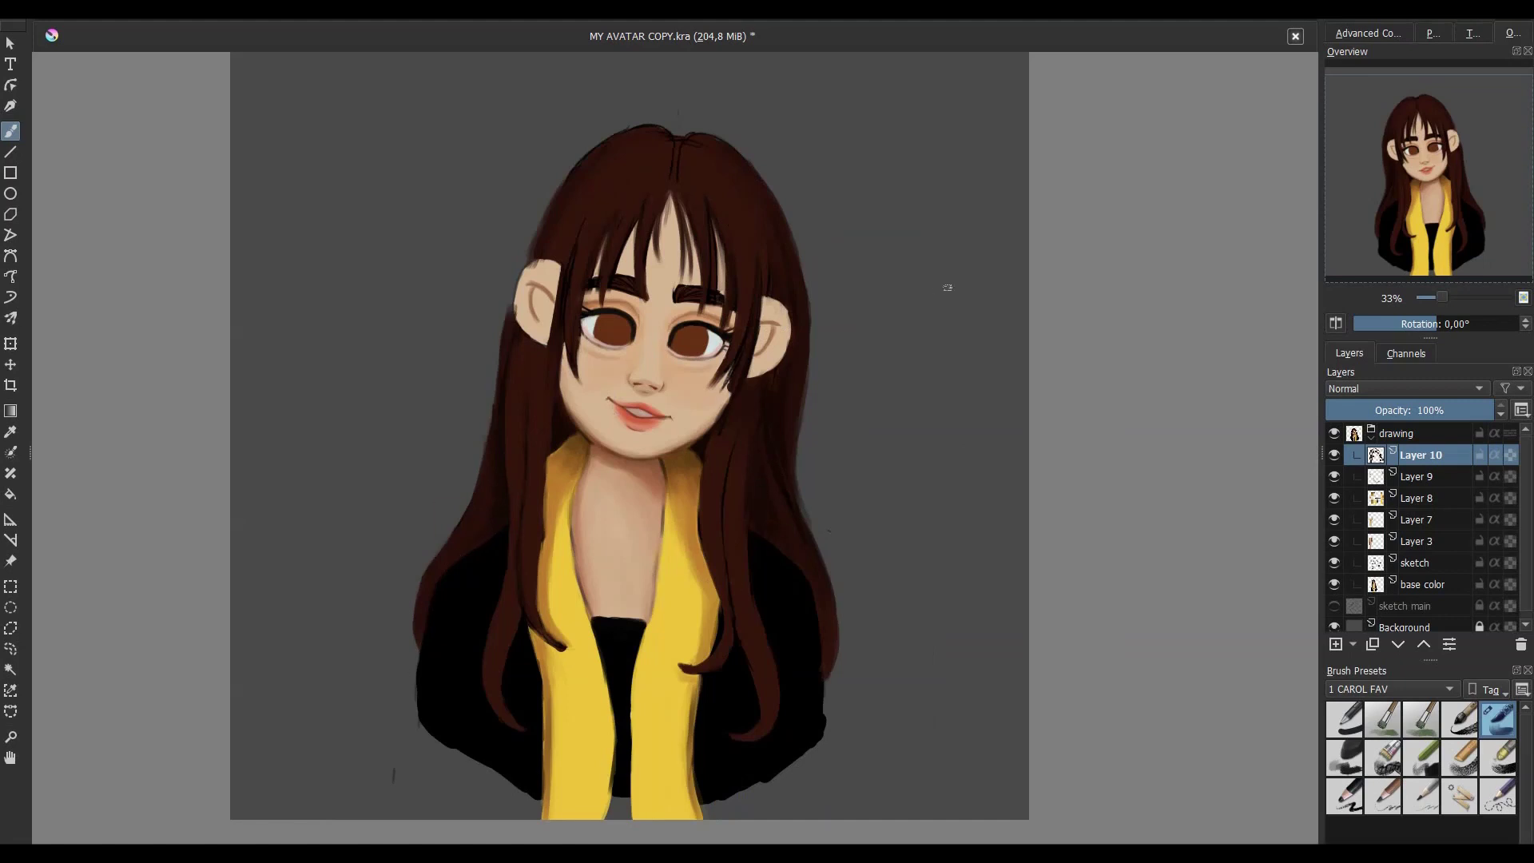
{"action": "key", "text": "m"}
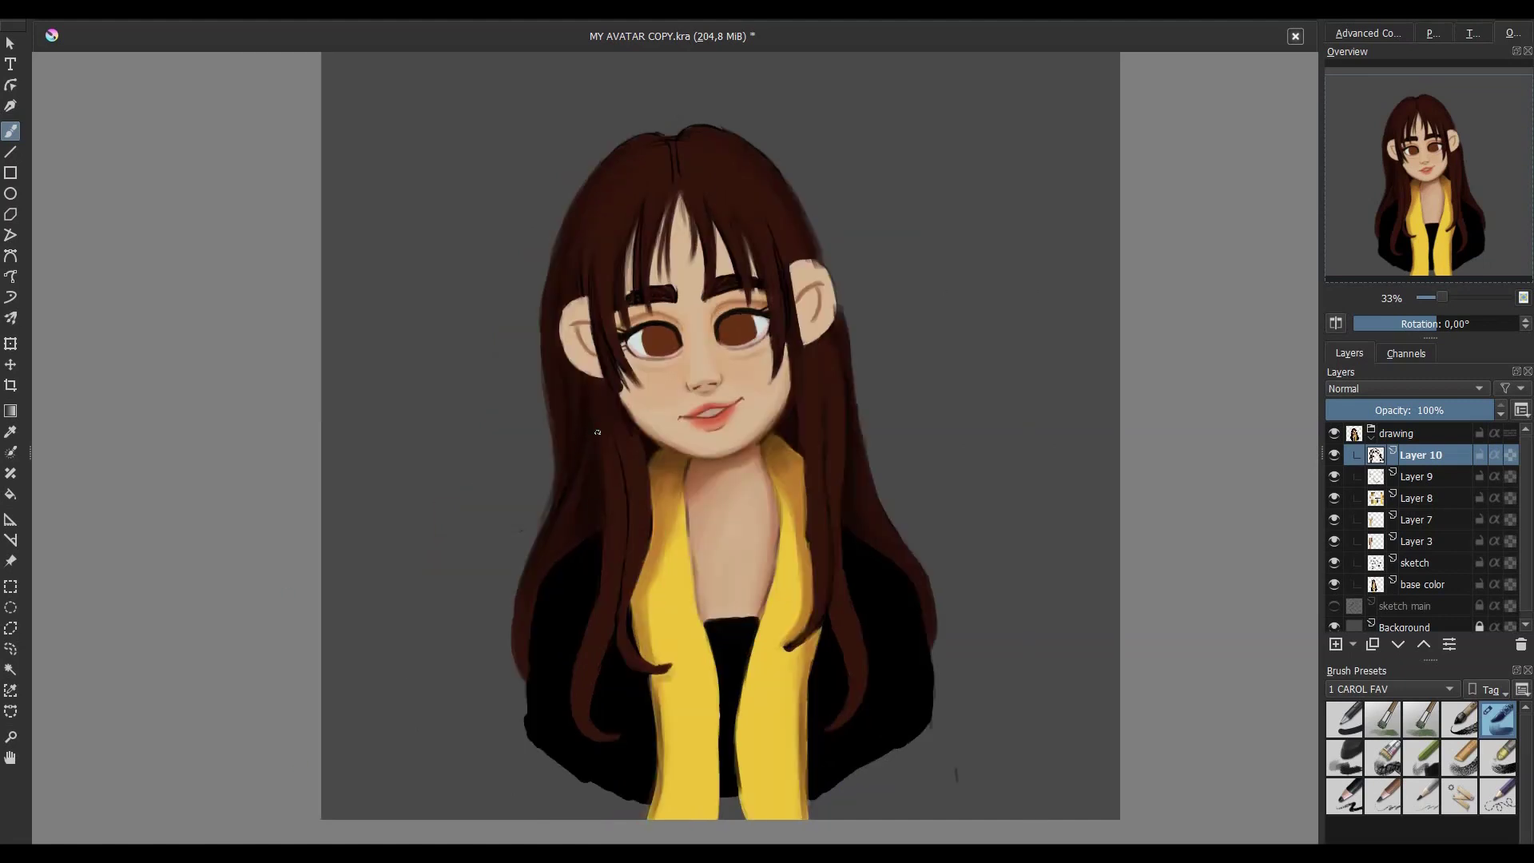
{"action": "left_click_drag", "start_coordinate": [608, 438], "coordinate": [604, 557]}
- Sample the hair's dark brown and paint reddish hair tips over the scarf and jacket
{"action": "left_click", "coordinate": [761, 168], "text": "ctrl"}
{"action": "left_click_drag", "start_coordinate": [815, 627], "coordinate": [776, 641]}
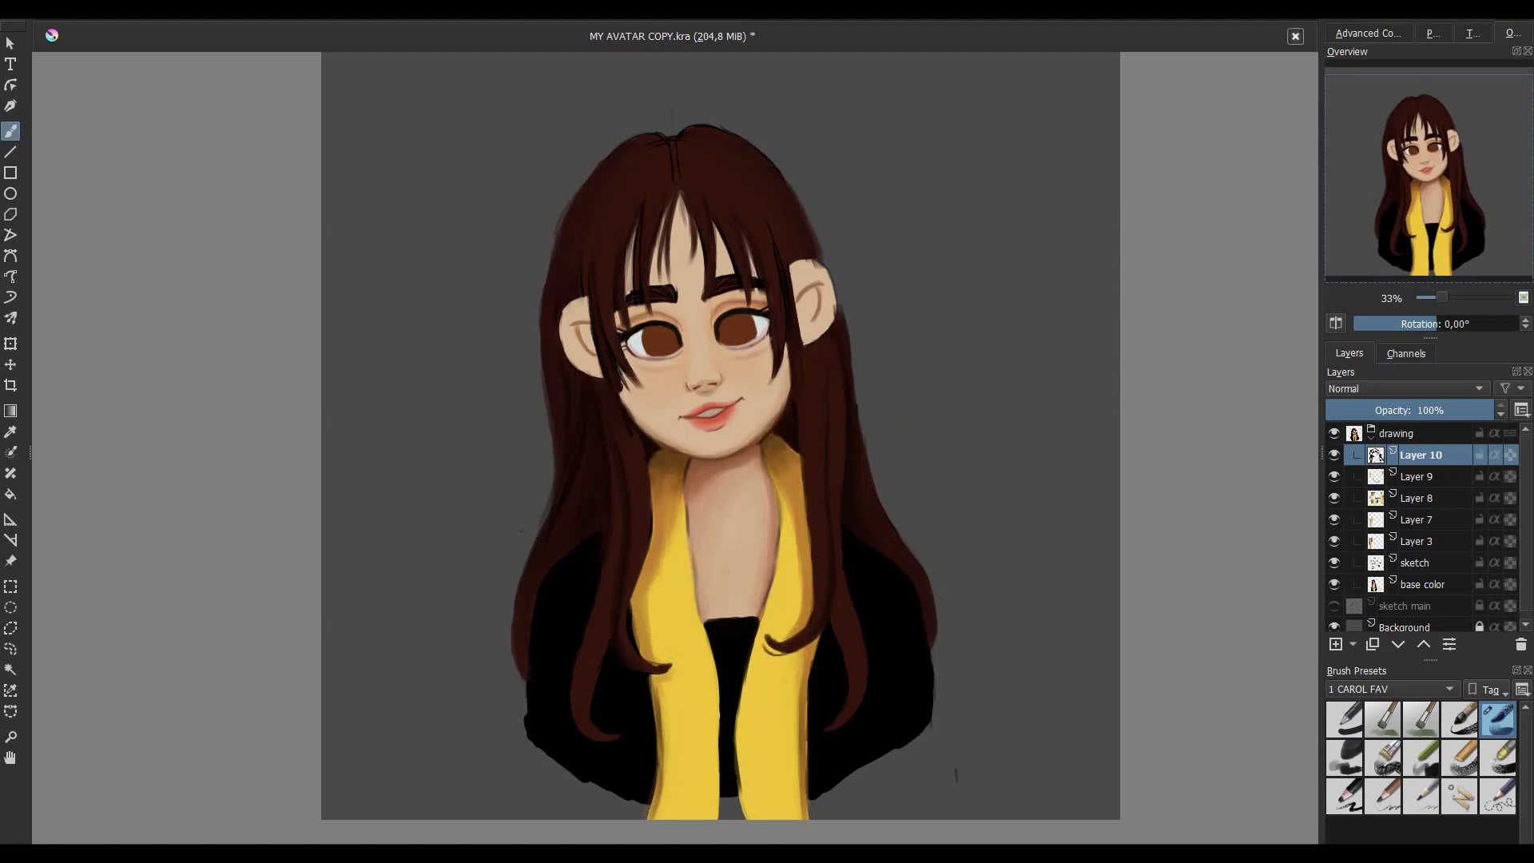
{"action": "left_click_drag", "start_coordinate": [823, 680], "coordinate": [865, 735]}
{"action": "left_click_drag", "start_coordinate": [581, 733], "coordinate": [612, 751]}
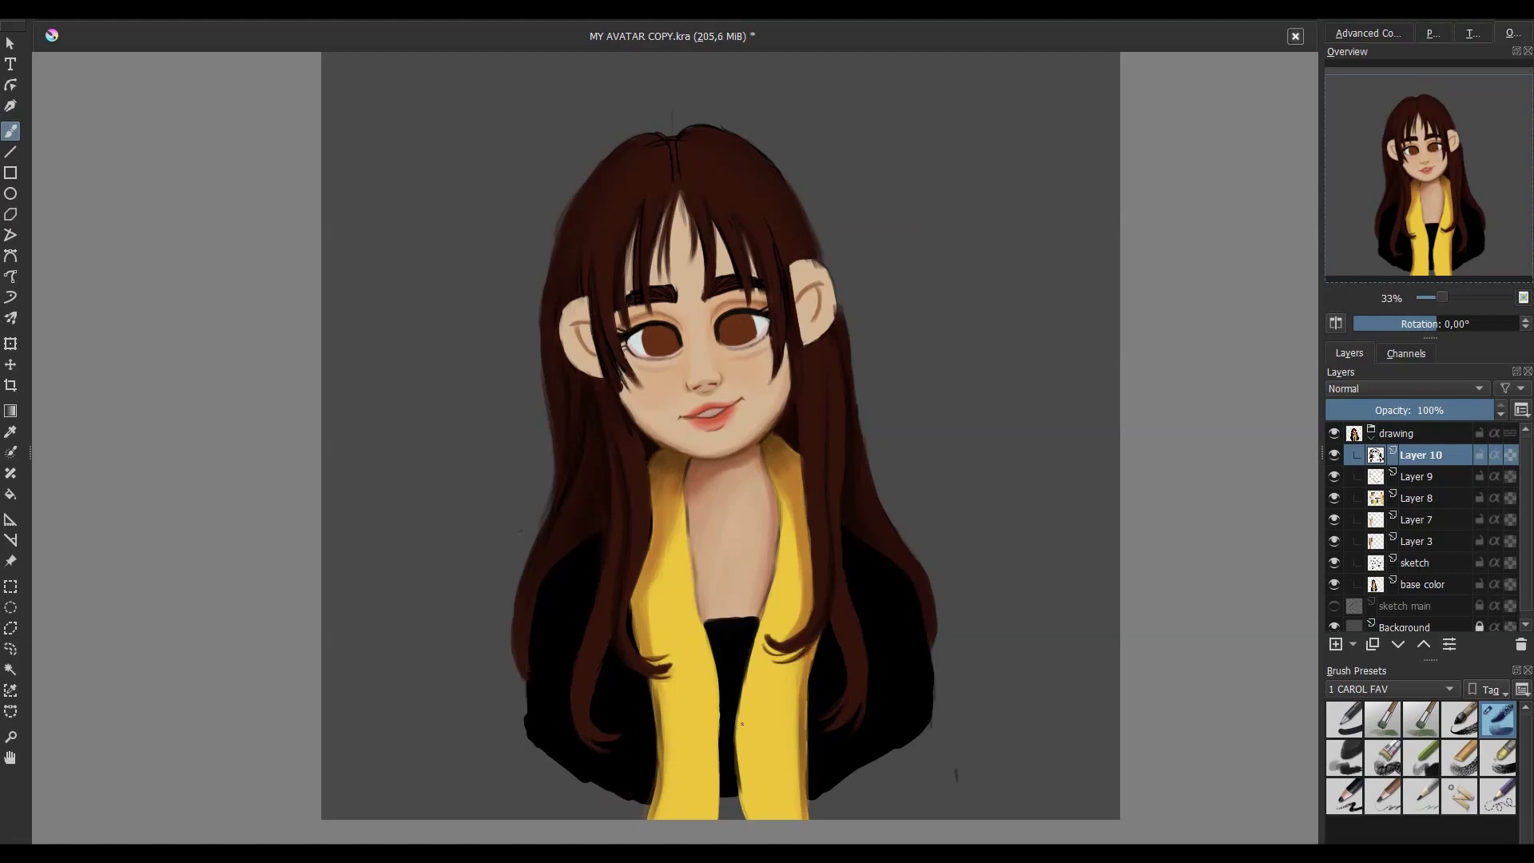
- Leave canvas-only mode, add small dark strokes beside the eye, and show the colour wheel
{"action": "key", "text": "Tab"}
{"action": "key", "text": "Tab"}
{"action": "key", "text": "m"}
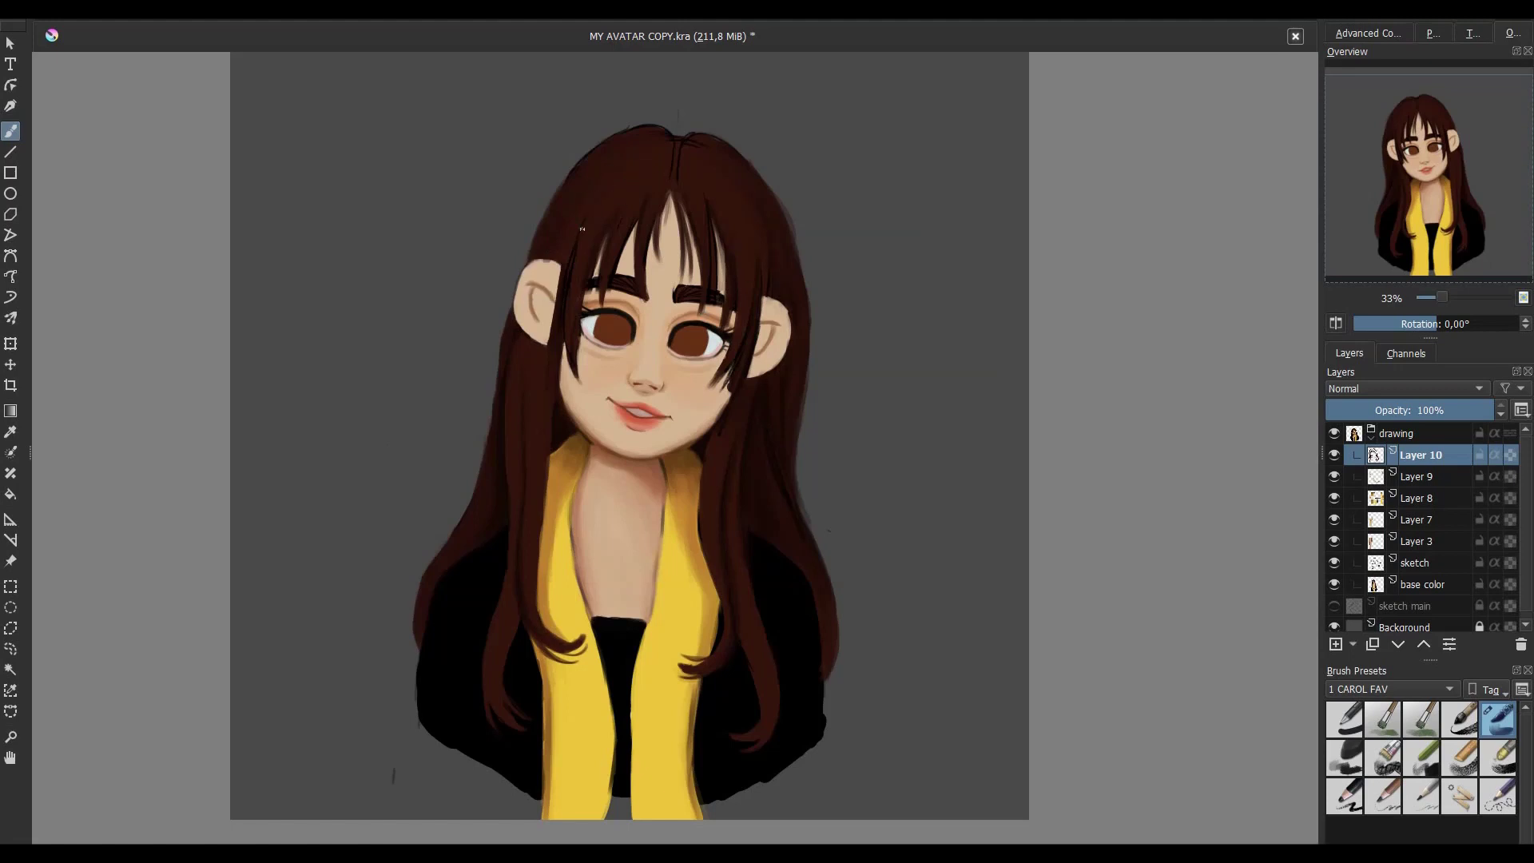
{"action": "scroll", "coordinate": [655, 383], "scroll_direction": "left", "scroll_amount": 2}
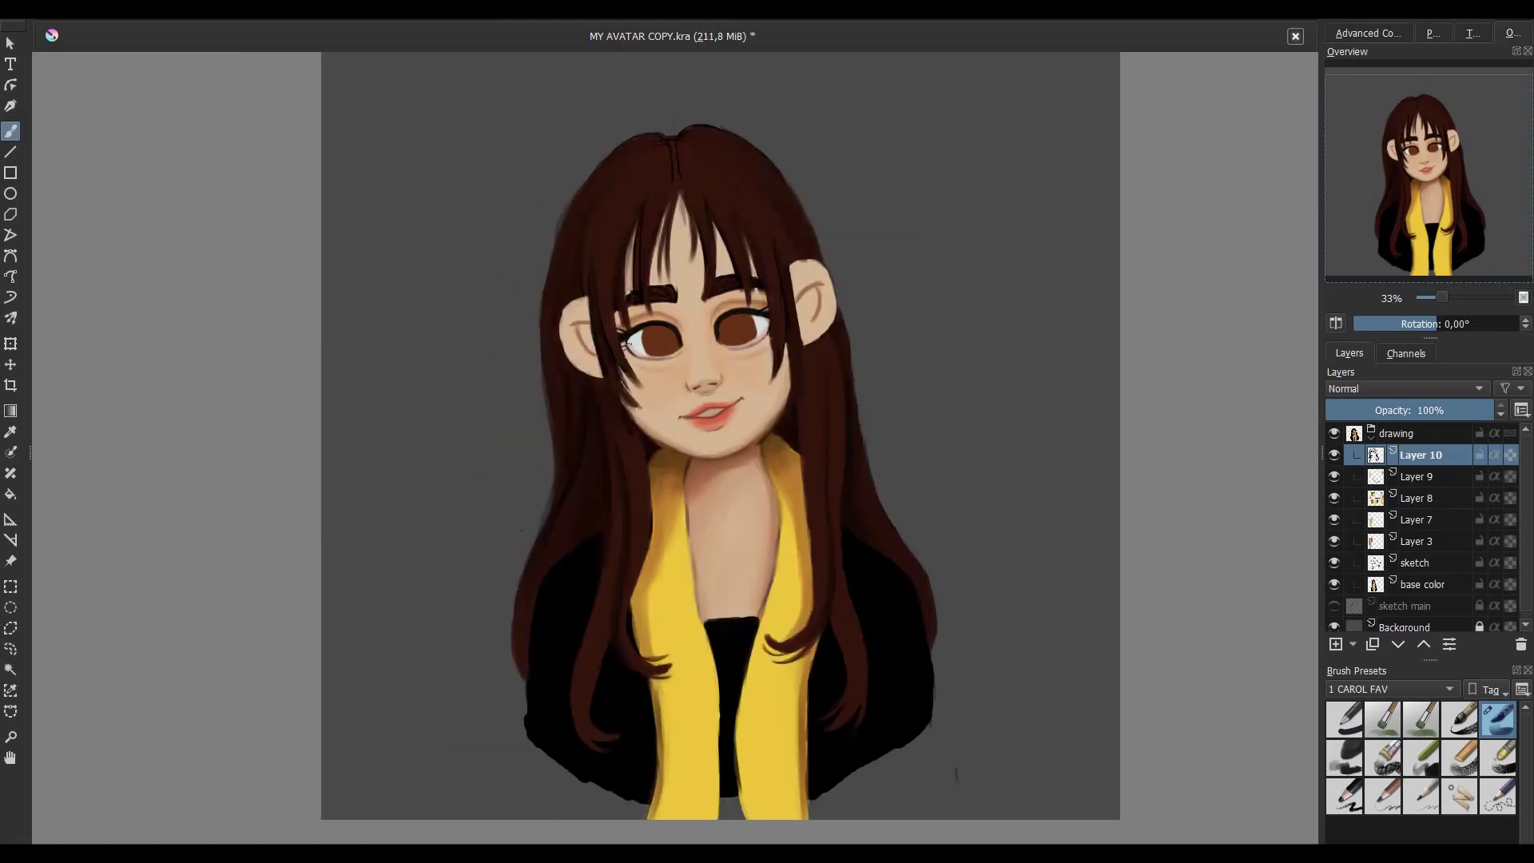
{"action": "left_click_drag", "start_coordinate": [789, 356], "coordinate": [776, 396]}
{"action": "left_click", "coordinate": [1368, 33]}
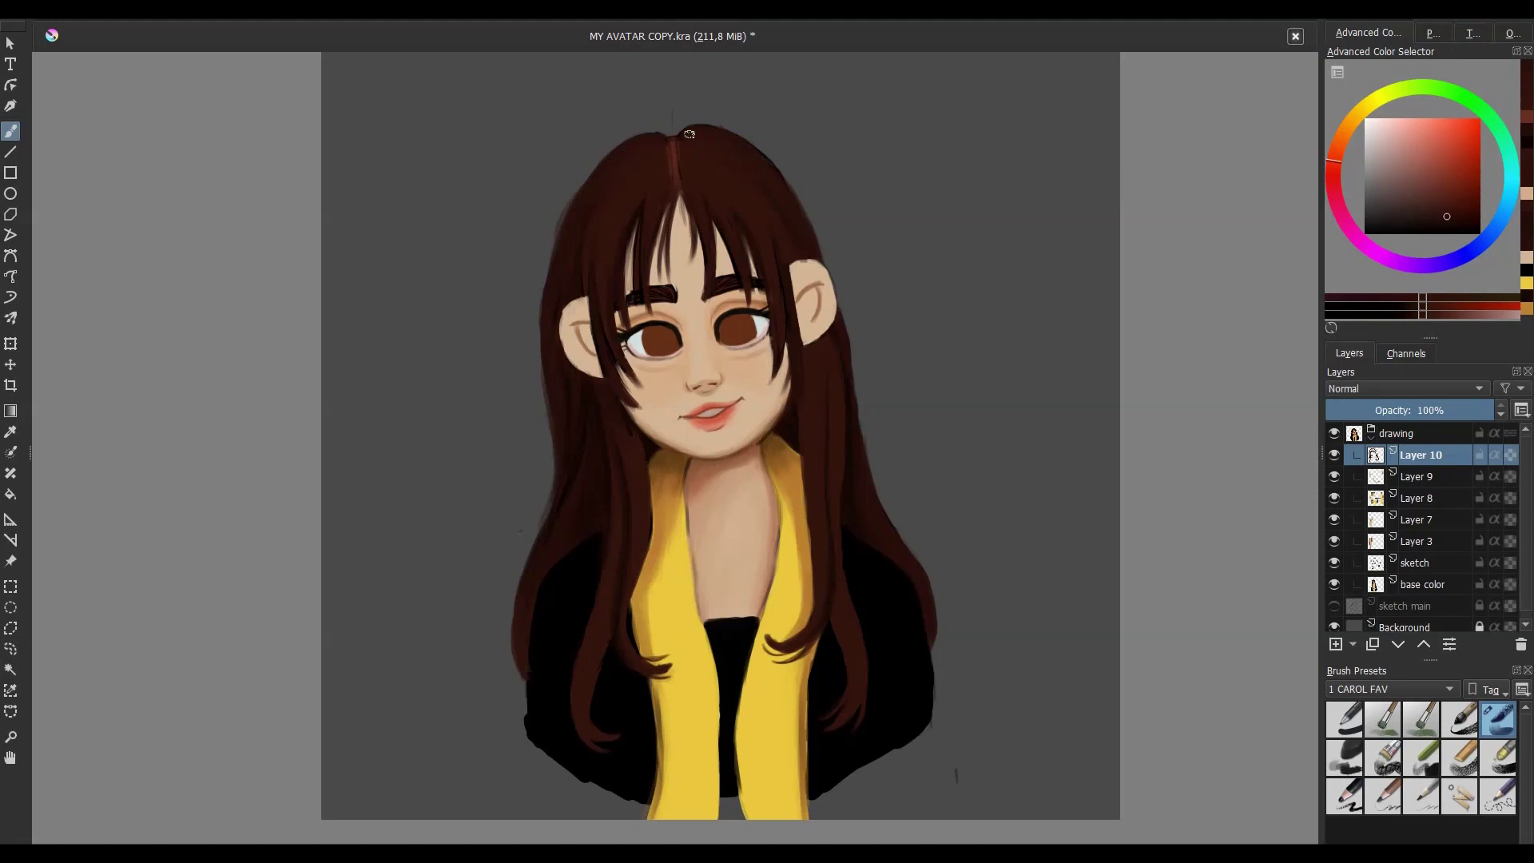
- Try several reddish-brown shades in the Advanced Color Selector, settling on an orange-brown
{"action": "left_click", "coordinate": [666, 154], "text": "ctrl"}
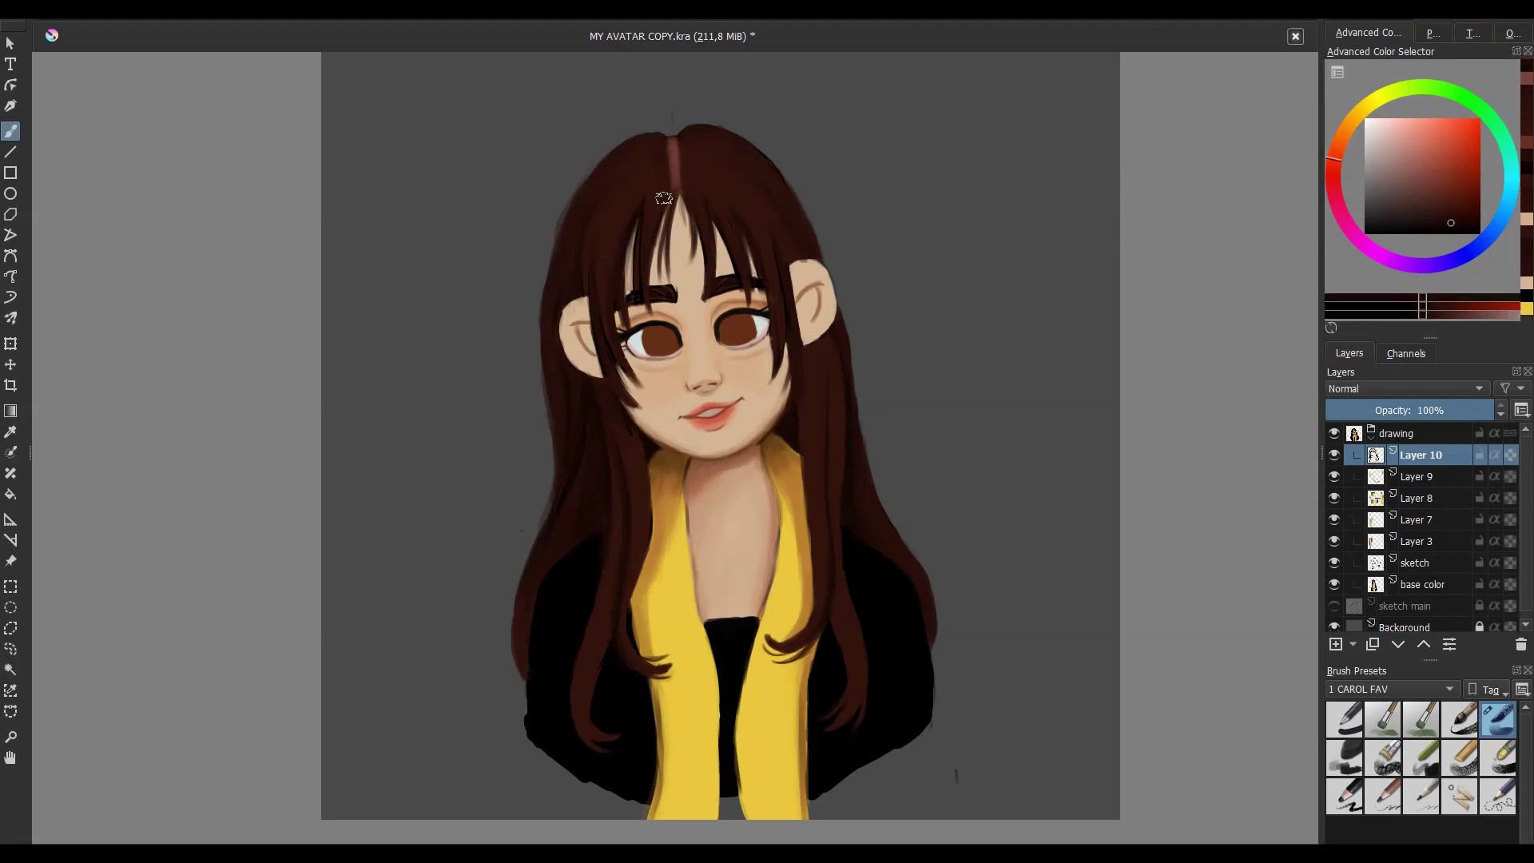
{"action": "left_click", "coordinate": [661, 191], "text": "ctrl"}
{"action": "left_click", "coordinate": [676, 178], "text": "ctrl"}
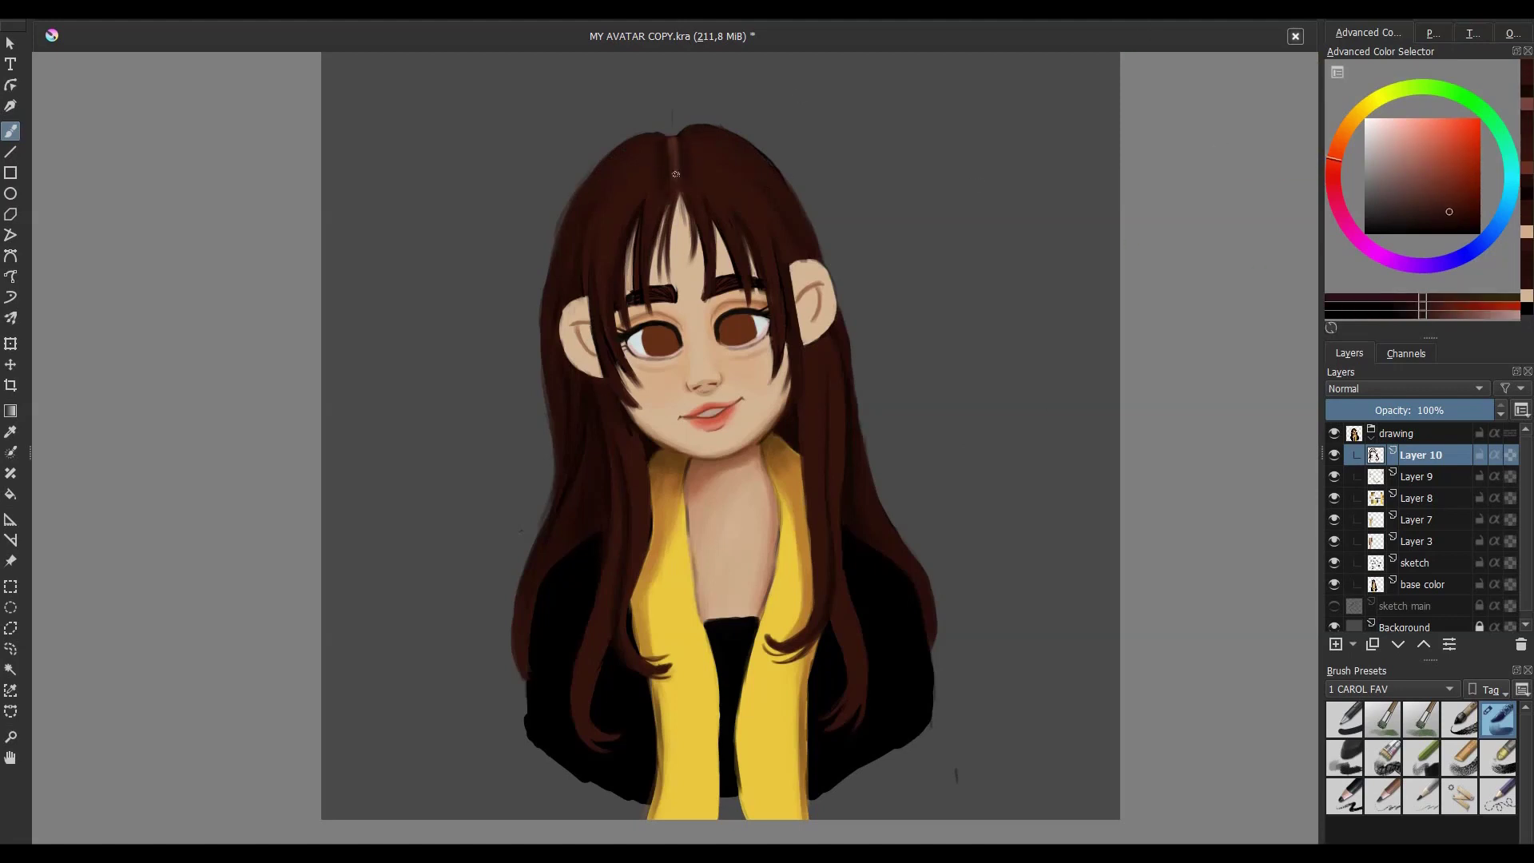
{"action": "left_click", "coordinate": [652, 159], "text": "ctrl"}
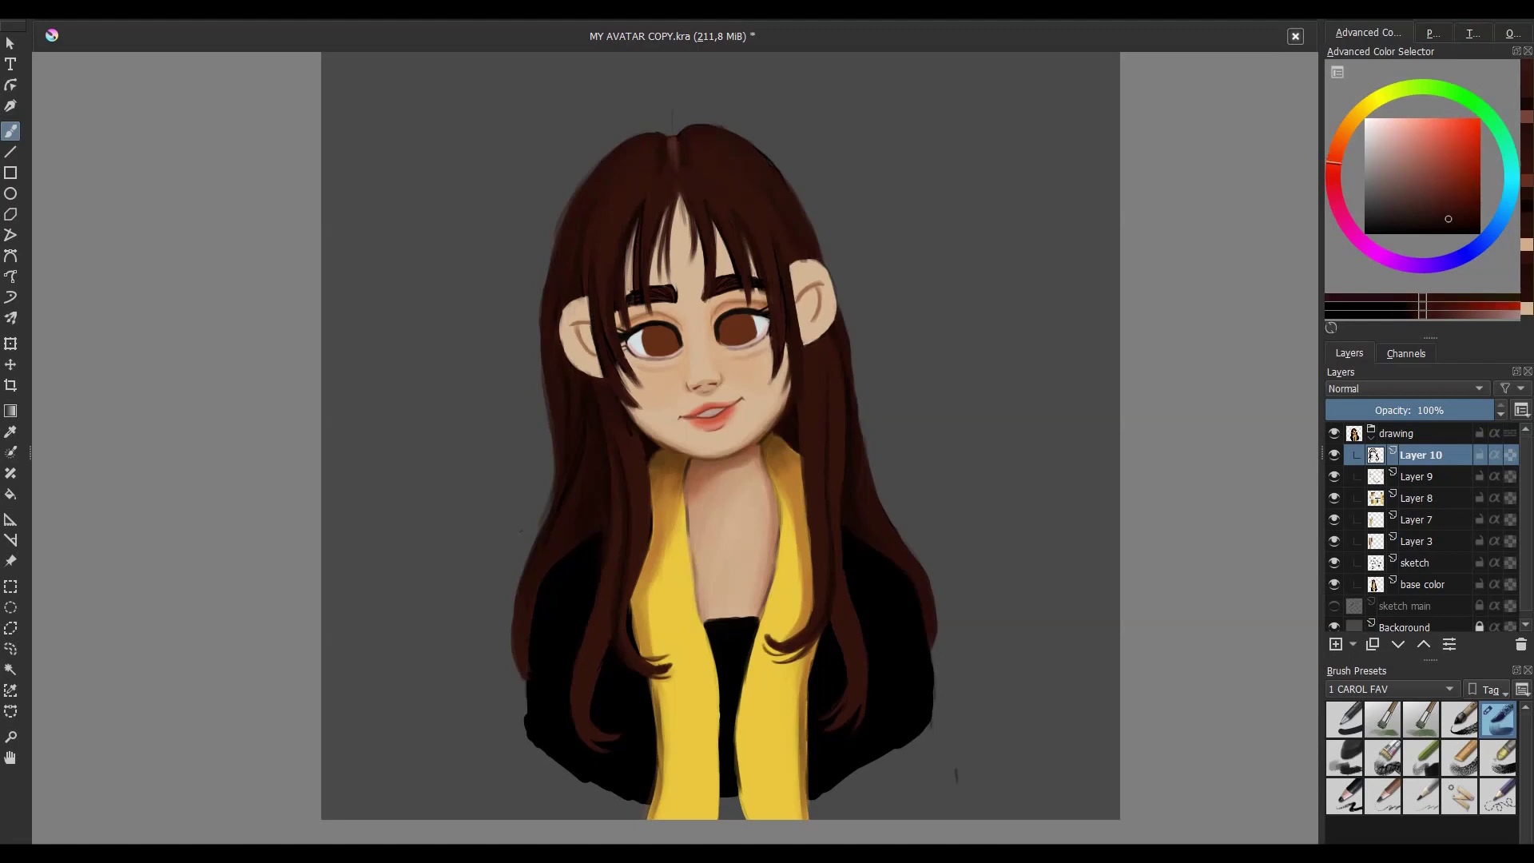
{"action": "left_click", "coordinate": [663, 140], "text": "ctrl"}
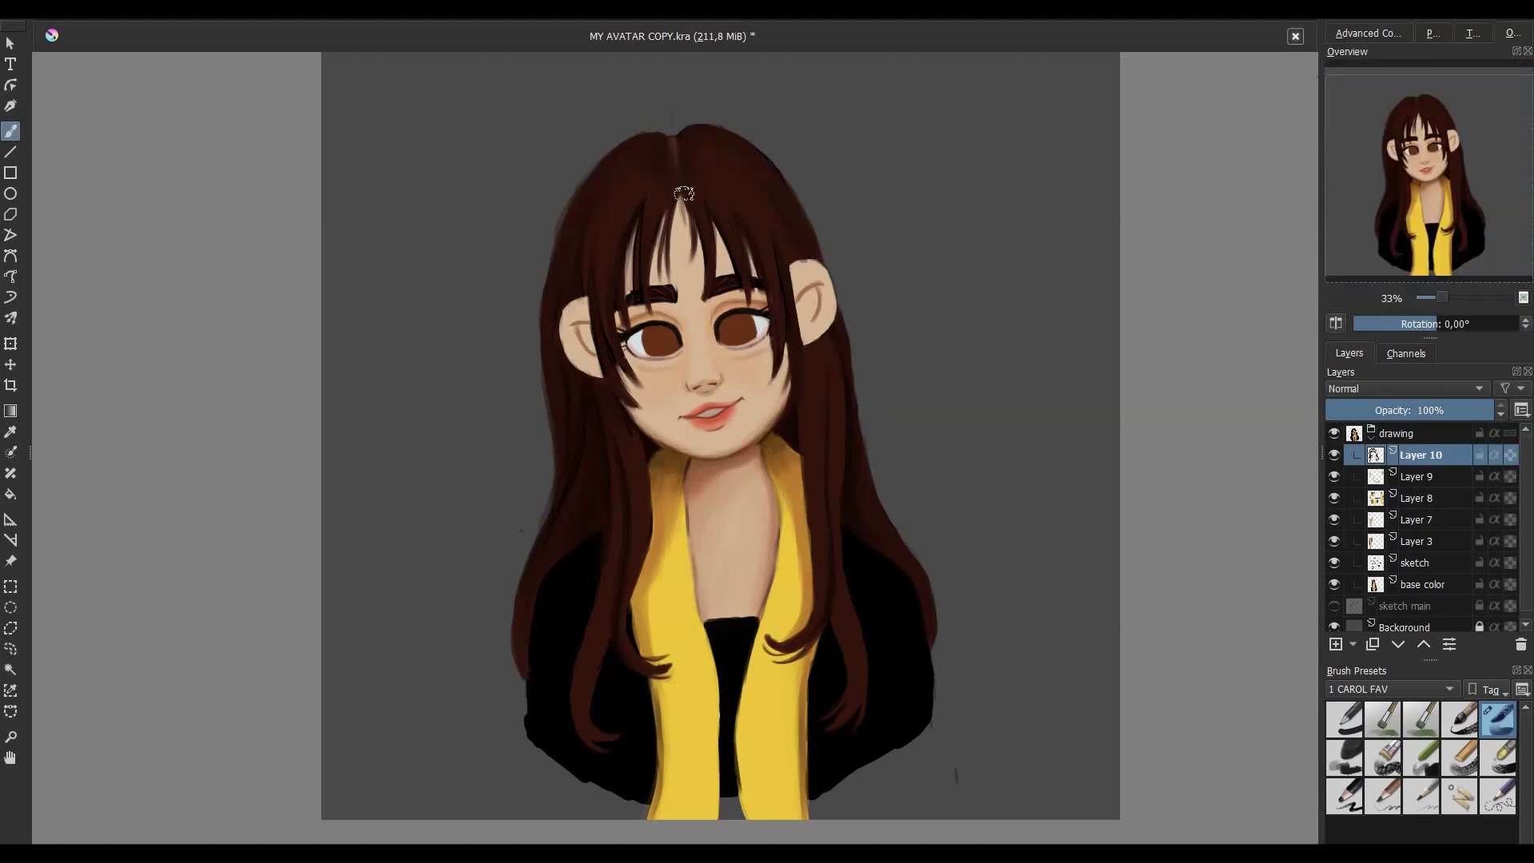
{"action": "left_click", "coordinate": [732, 169], "text": "ctrl"}
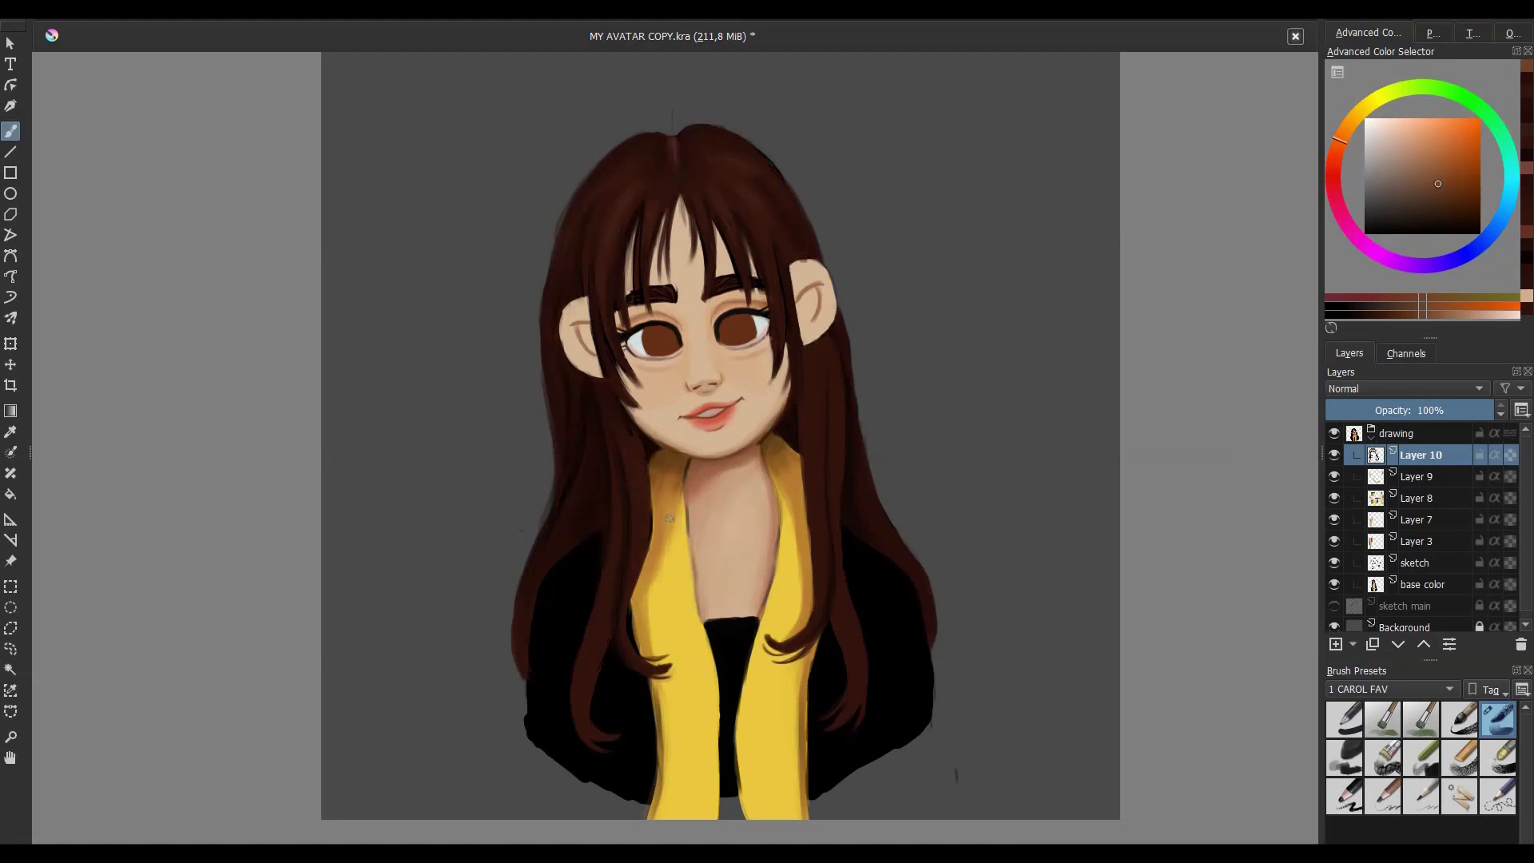
- Sample warm browns from the hair, then paint and undo a lighter left-hair strand
{"action": "left_click", "coordinate": [644, 503], "text": "ctrl"}
{"action": "left_click", "coordinate": [608, 563], "text": "ctrl"}
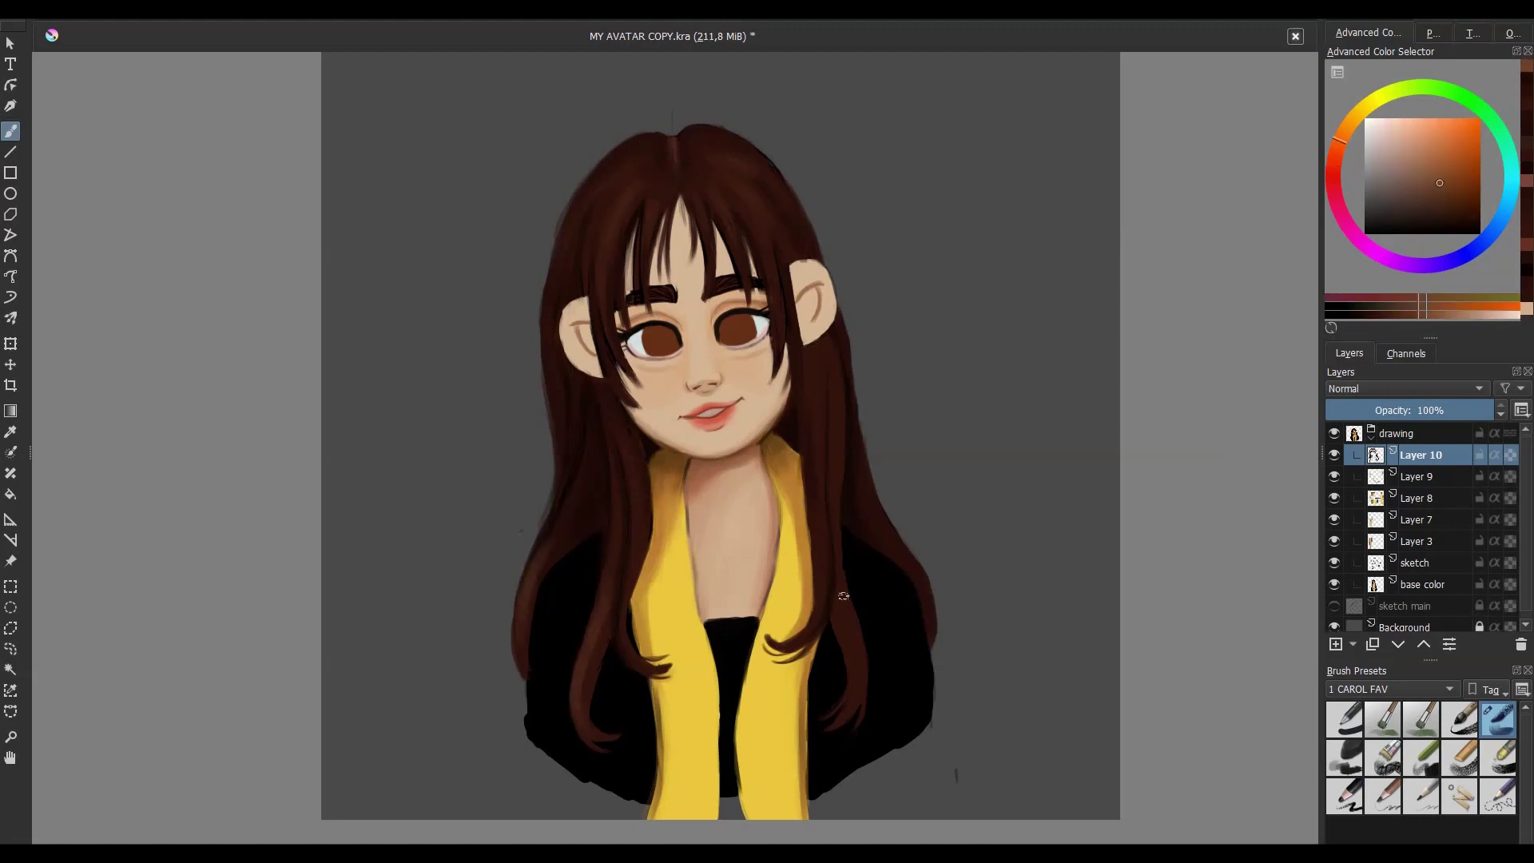
{"action": "left_click", "coordinate": [836, 553], "text": "ctrl"}
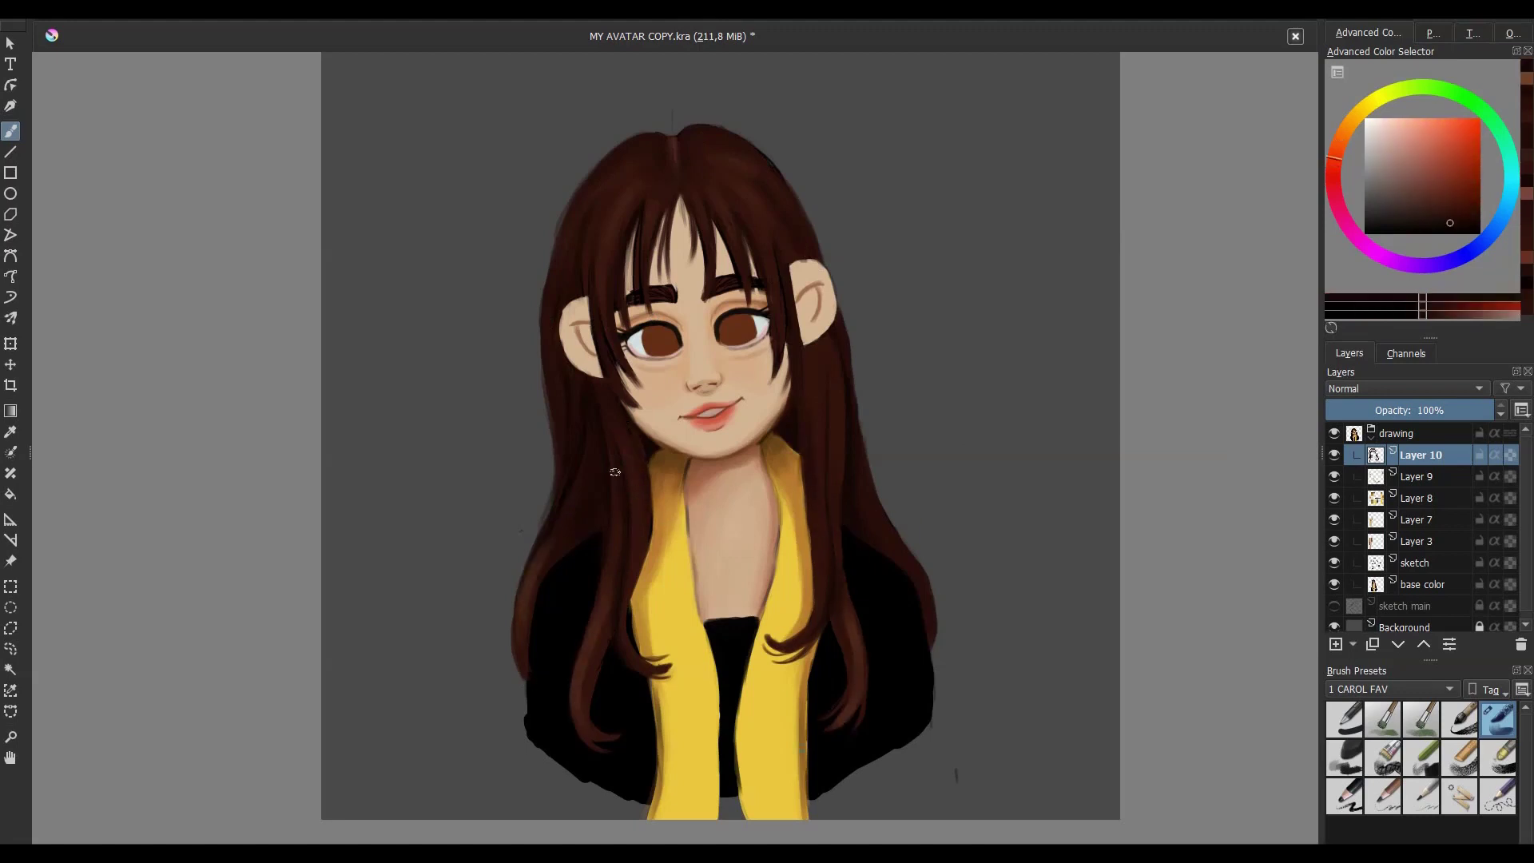
{"action": "left_click", "coordinate": [911, 519], "text": "ctrl"}
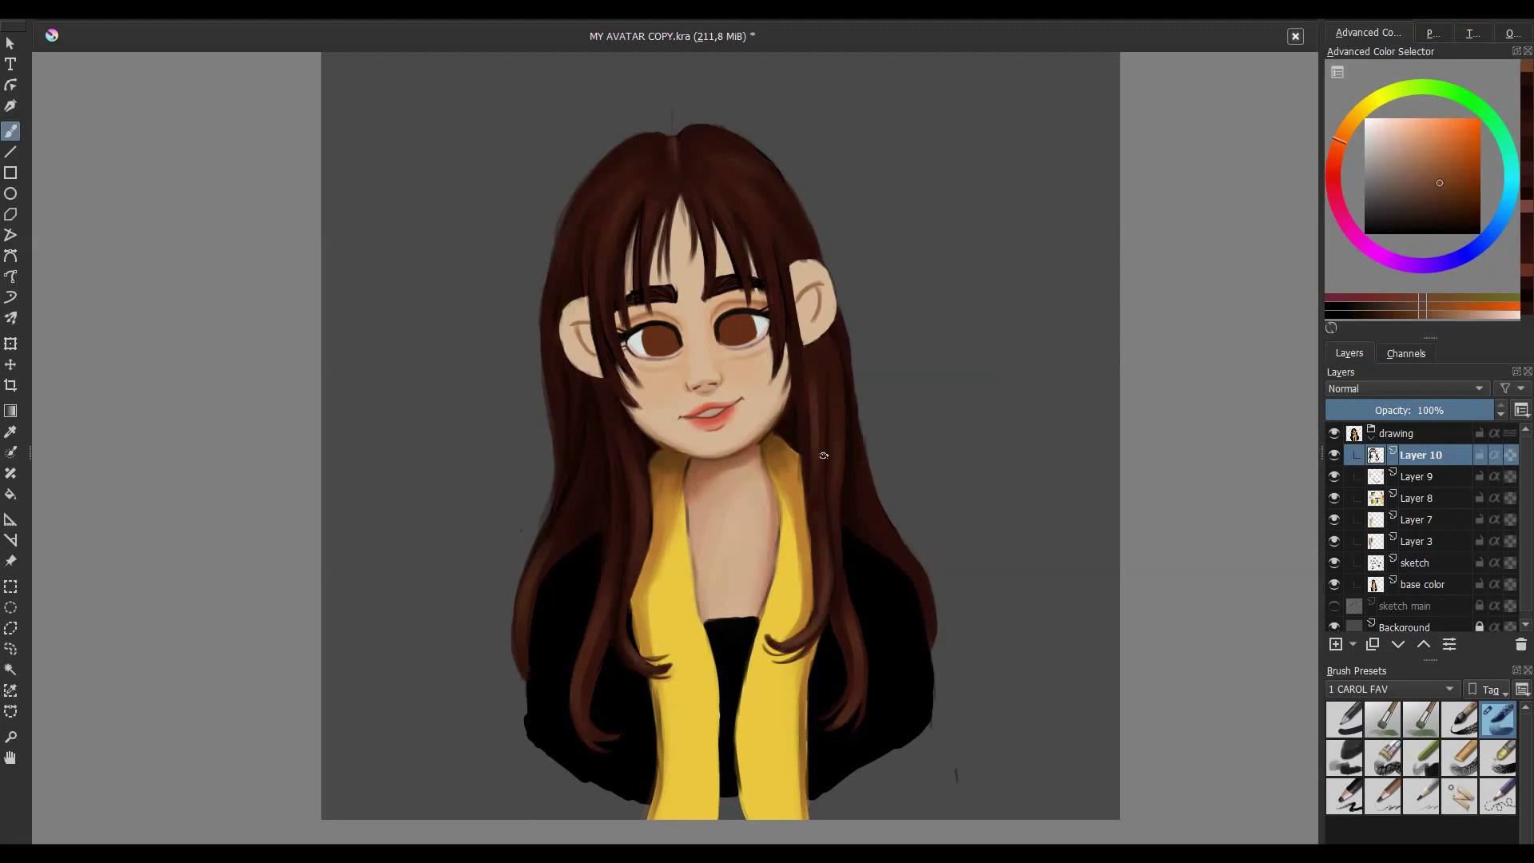
{"action": "left_click_drag", "start_coordinate": [590, 438], "coordinate": [546, 541]}
{"action": "key", "text": "ctrl+z"}
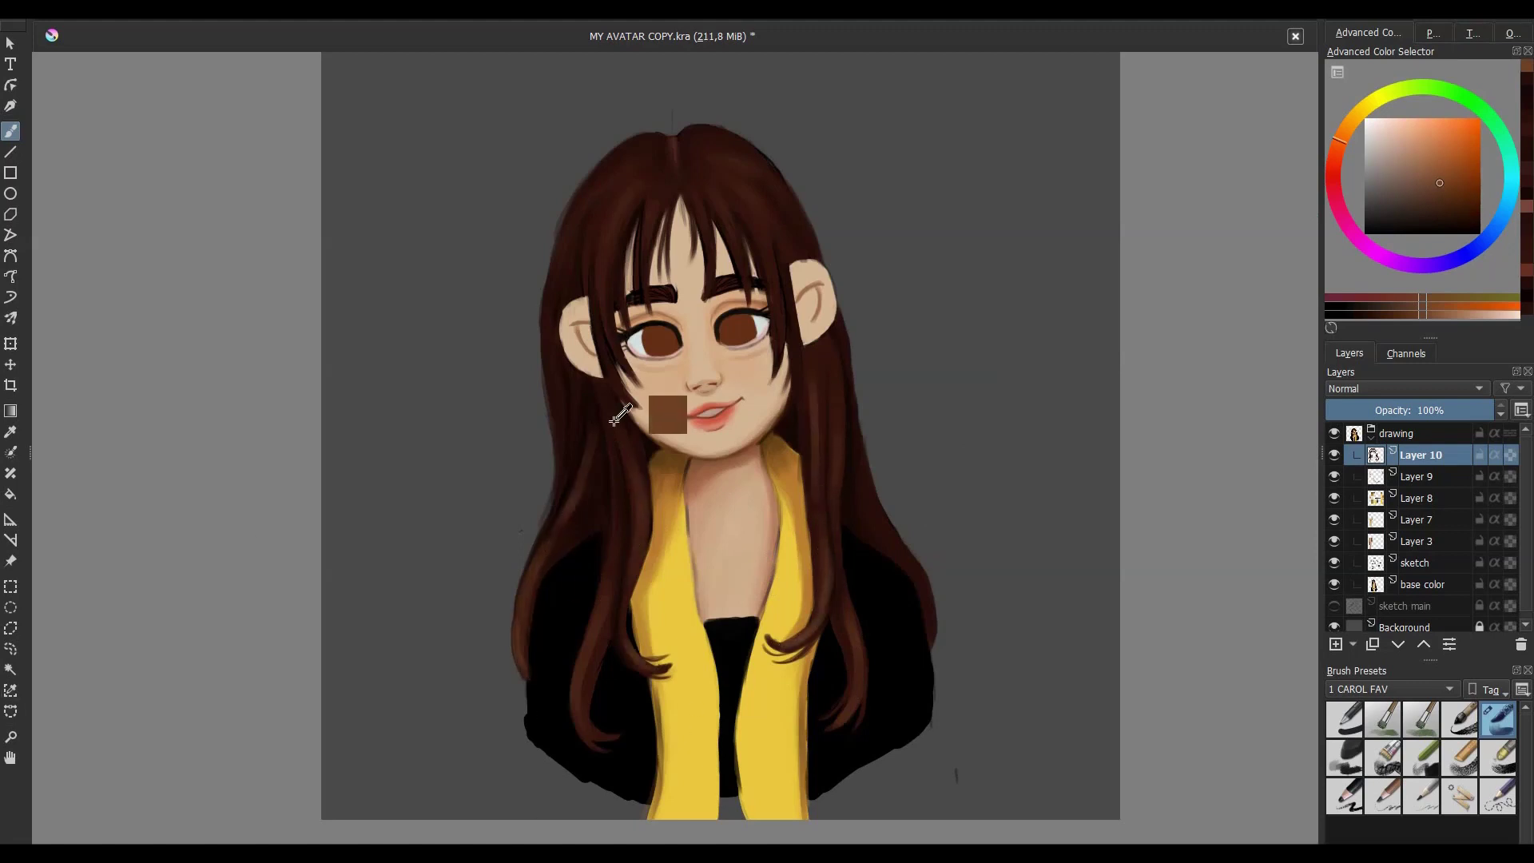
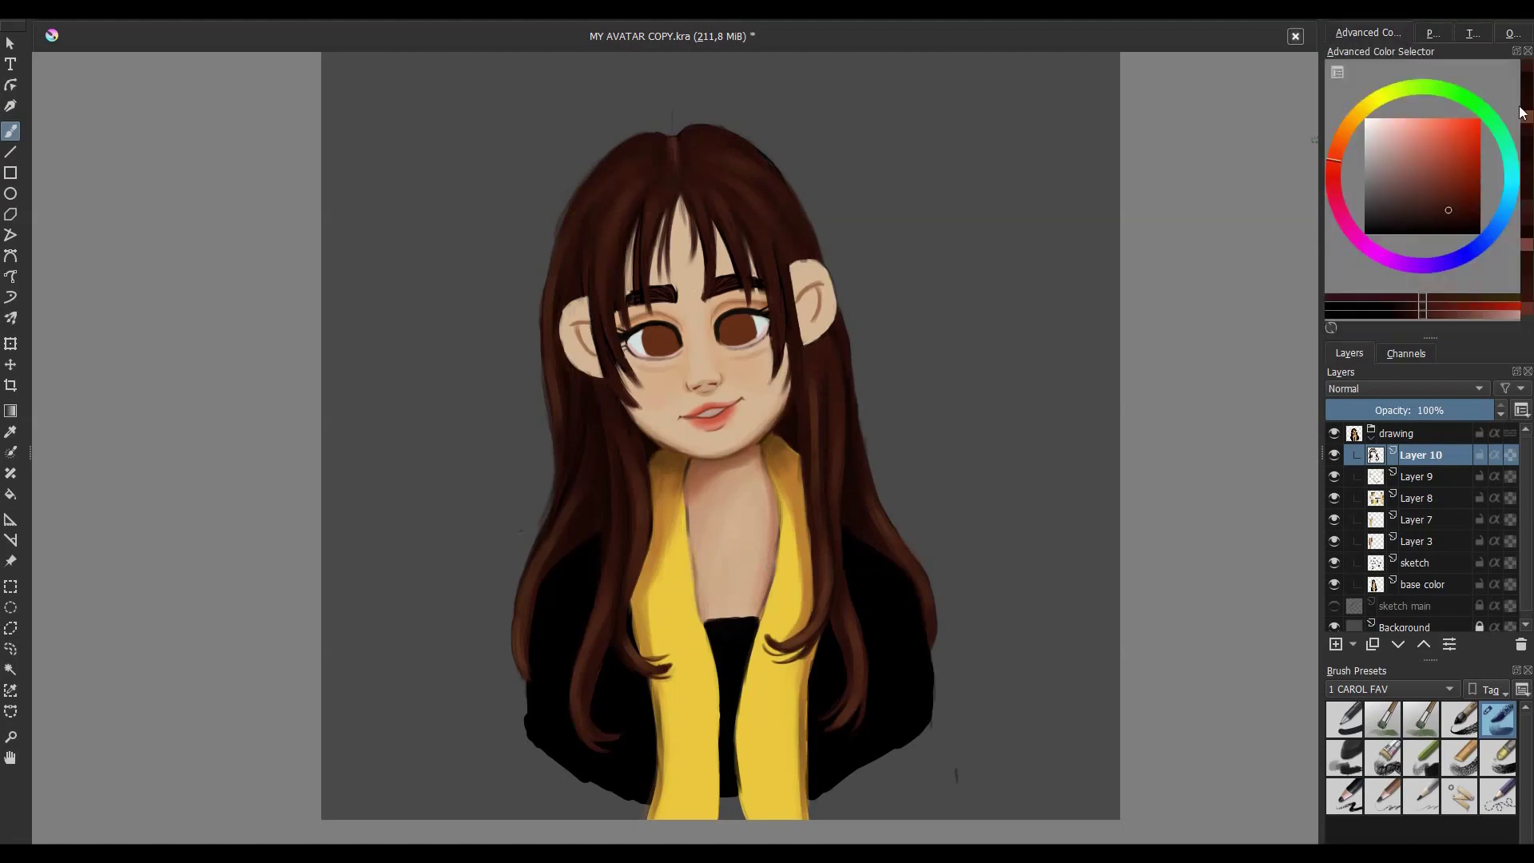
- Pick a lighter orange-brown and paint highlight strands into the hair
{"action": "left_click", "coordinate": [1368, 32]}
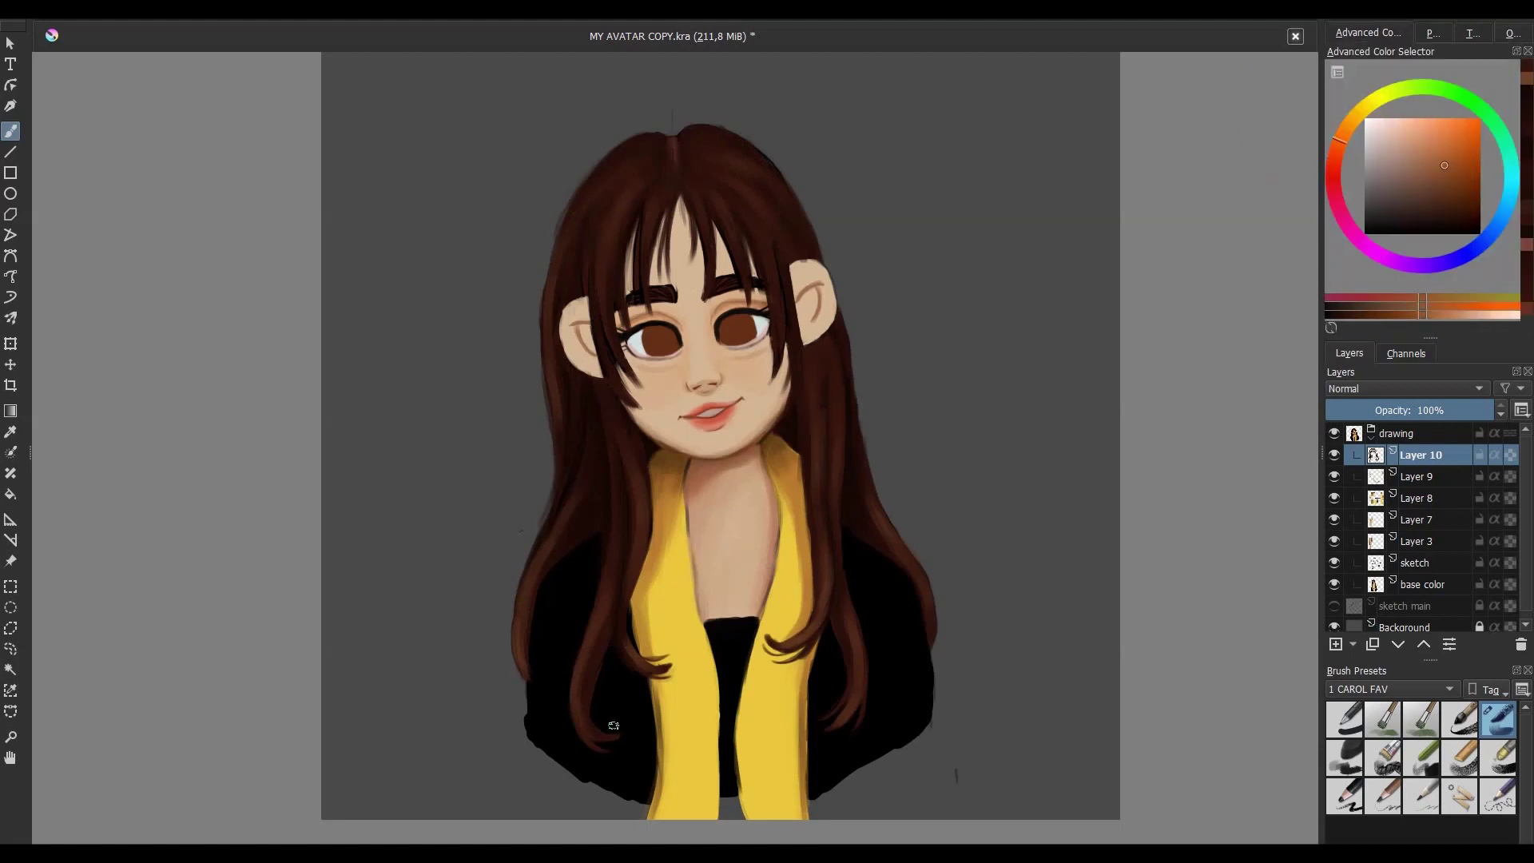
{"action": "left_click", "coordinate": [685, 670], "text": "ctrl"}
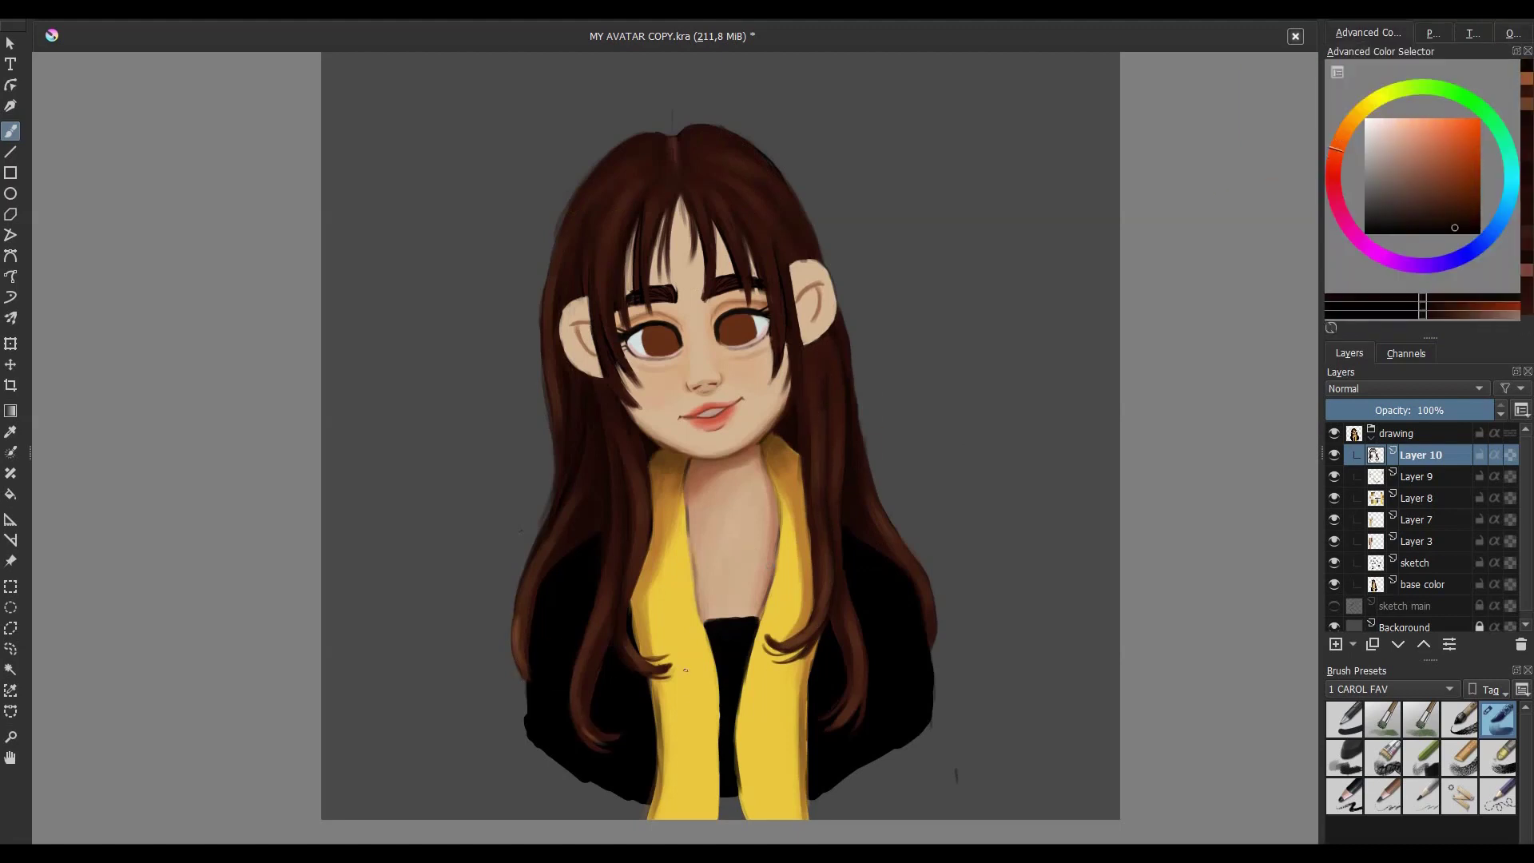
{"action": "left_click", "coordinate": [824, 613], "text": "ctrl"}
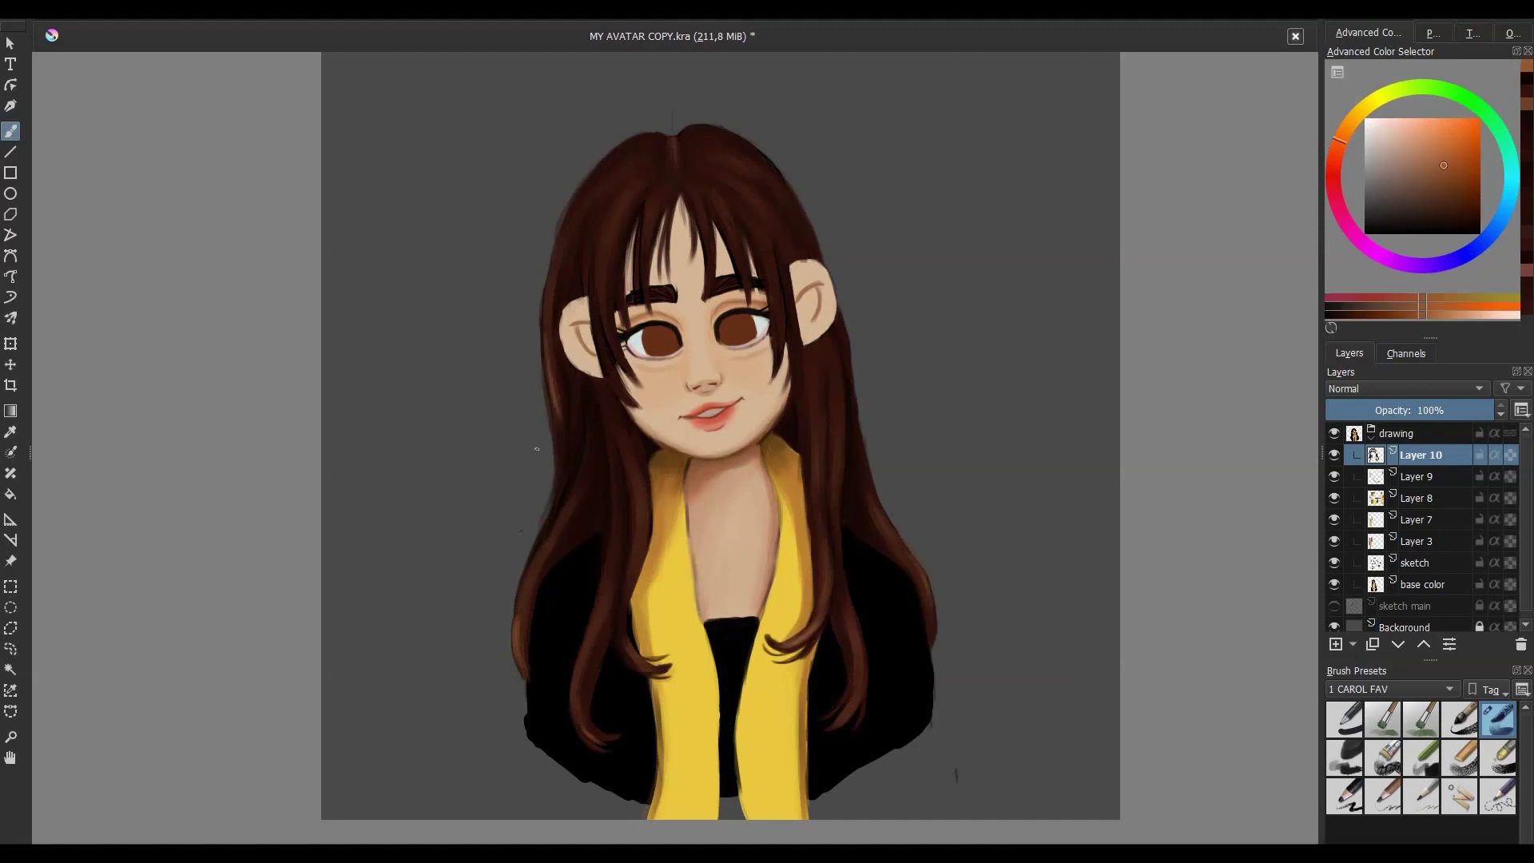
{"action": "left_click_drag", "start_coordinate": [727, 181], "coordinate": [754, 206]}
{"action": "left_click", "coordinate": [1511, 32]}
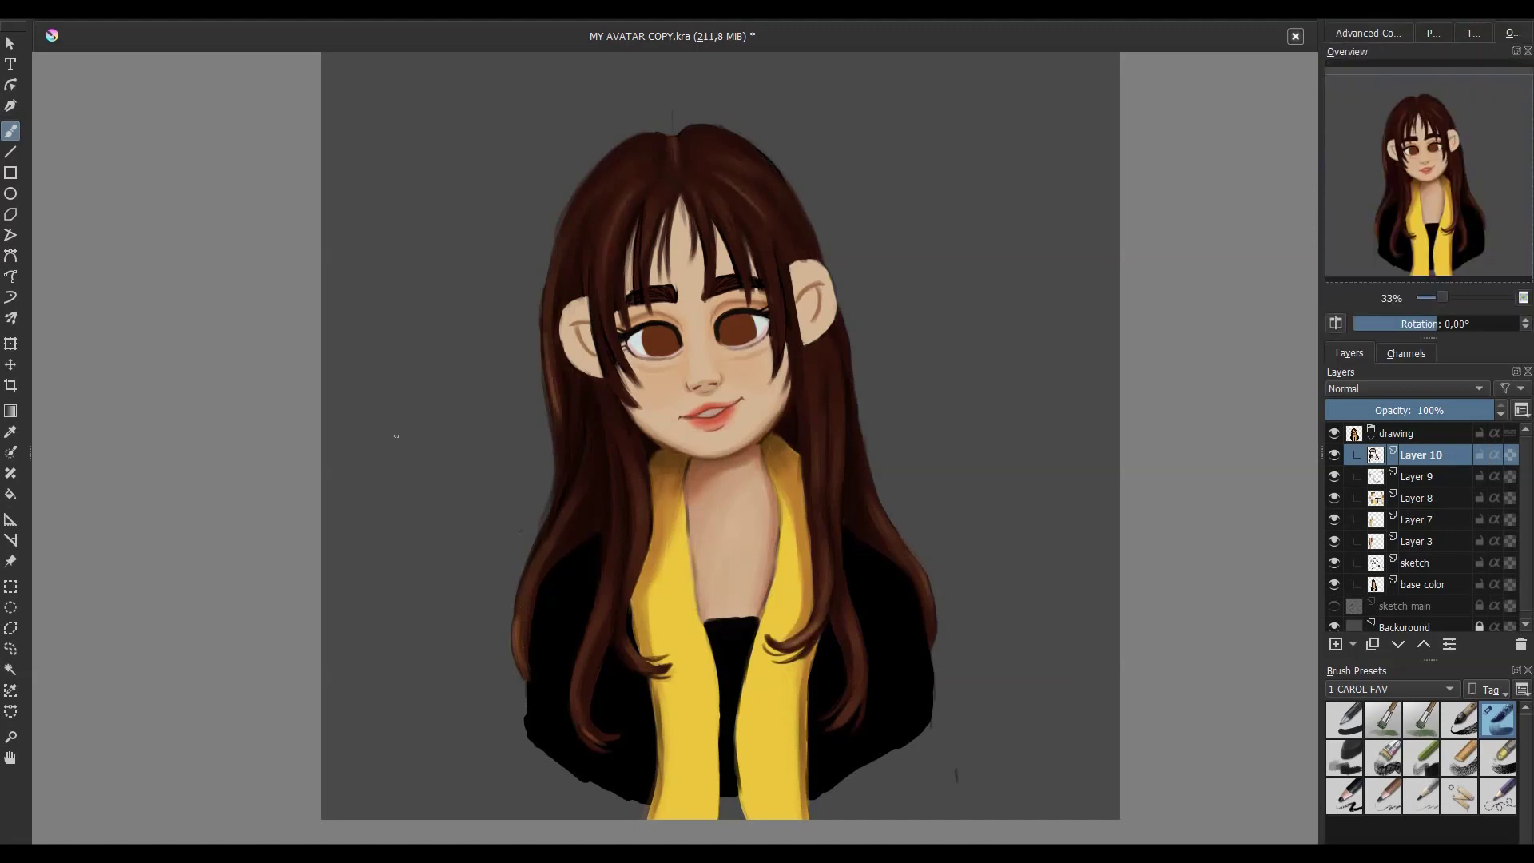
{"action": "left_click_drag", "start_coordinate": [584, 687], "coordinate": [572, 734]}
- Draw thin dark outline strokes along the left and lower-left hair edges, redoing misplaced ones
{"action": "left_click_drag", "start_coordinate": [611, 142], "coordinate": [533, 320]}
{"action": "key", "text": "ctrl+z"}
{"action": "left_click_drag", "start_coordinate": [551, 462], "coordinate": [516, 649]}
{"action": "left_click", "coordinate": [1387, 33]}
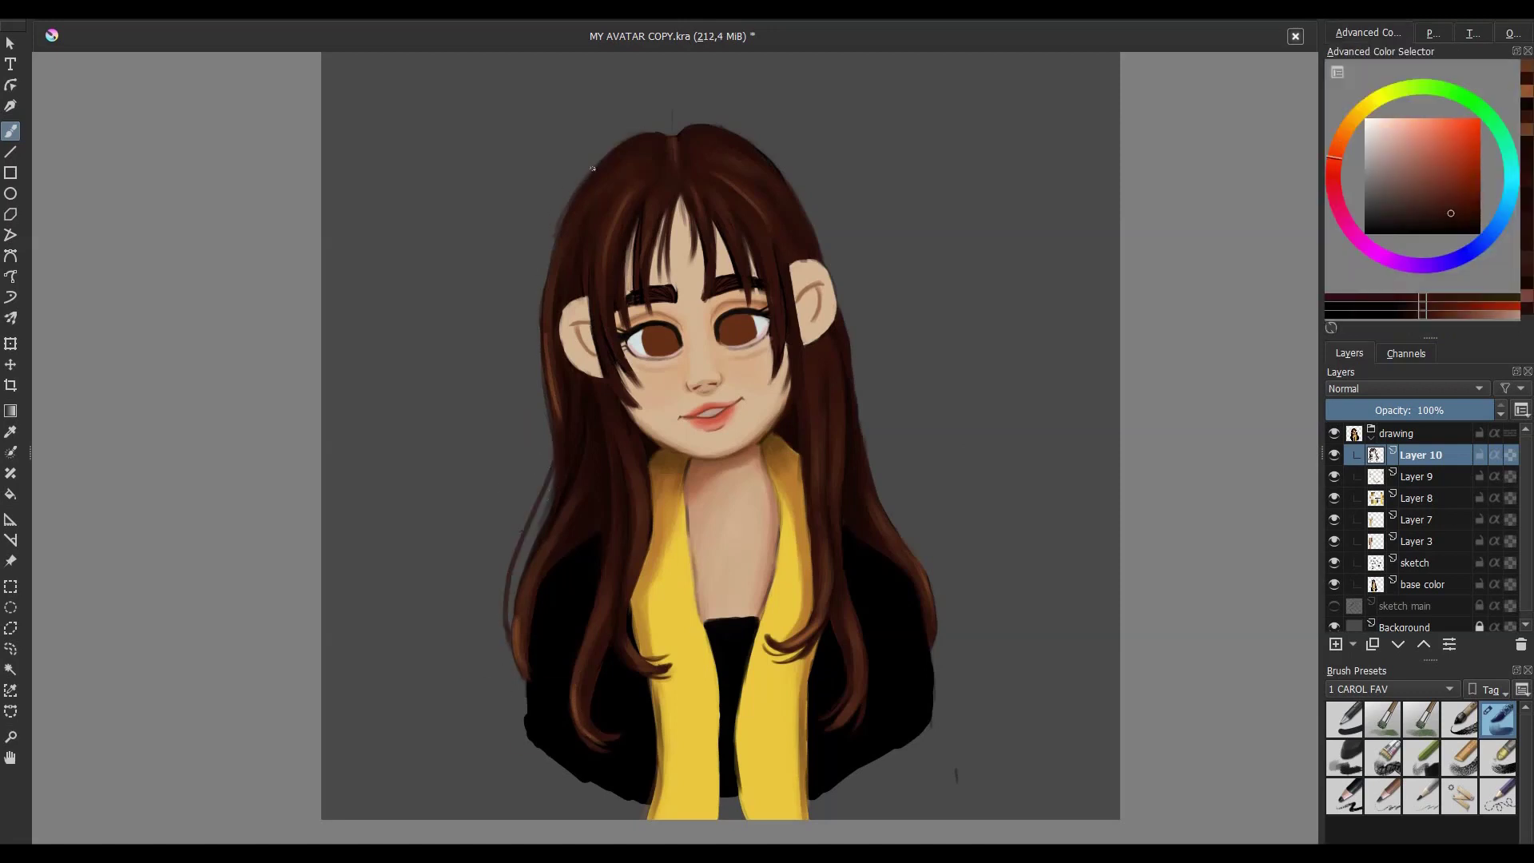
{"action": "mouse_move", "coordinate": [574, 185]}
{"action": "left_mouse_down"}
{"action": "mouse_move", "coordinate": [537, 333]}
{"action": "mouse_move", "coordinate": [551, 461]}
{"action": "left_mouse_up"}
{"action": "key", "text": "ctrl+z"}
{"action": "left_click_drag", "start_coordinate": [554, 227], "coordinate": [549, 287]}
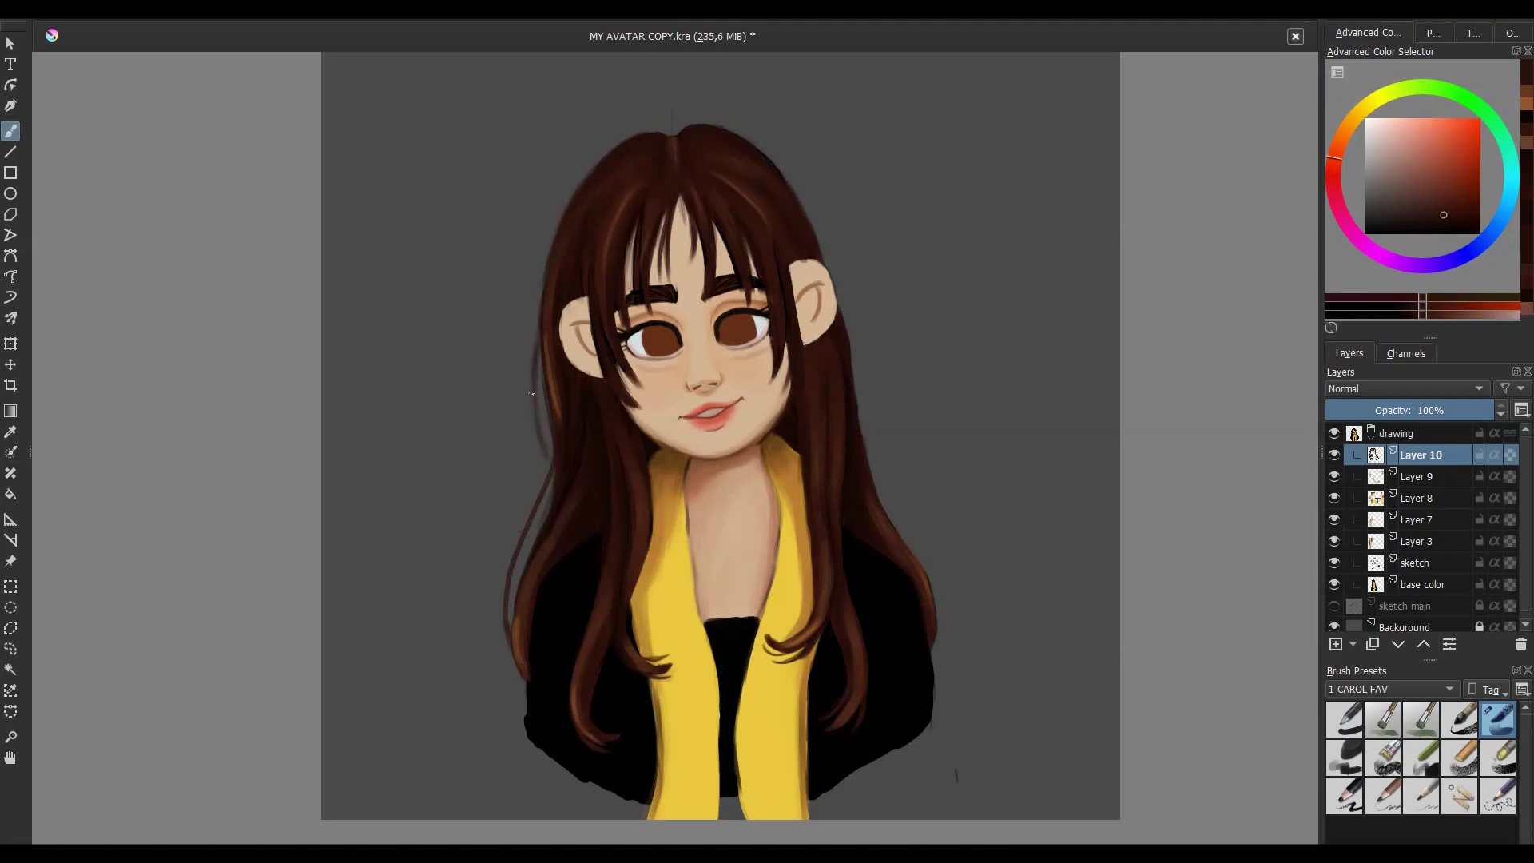
- Add more thin dark outline strands down the left side of the hair
{"action": "left_click", "coordinate": [1512, 34]}
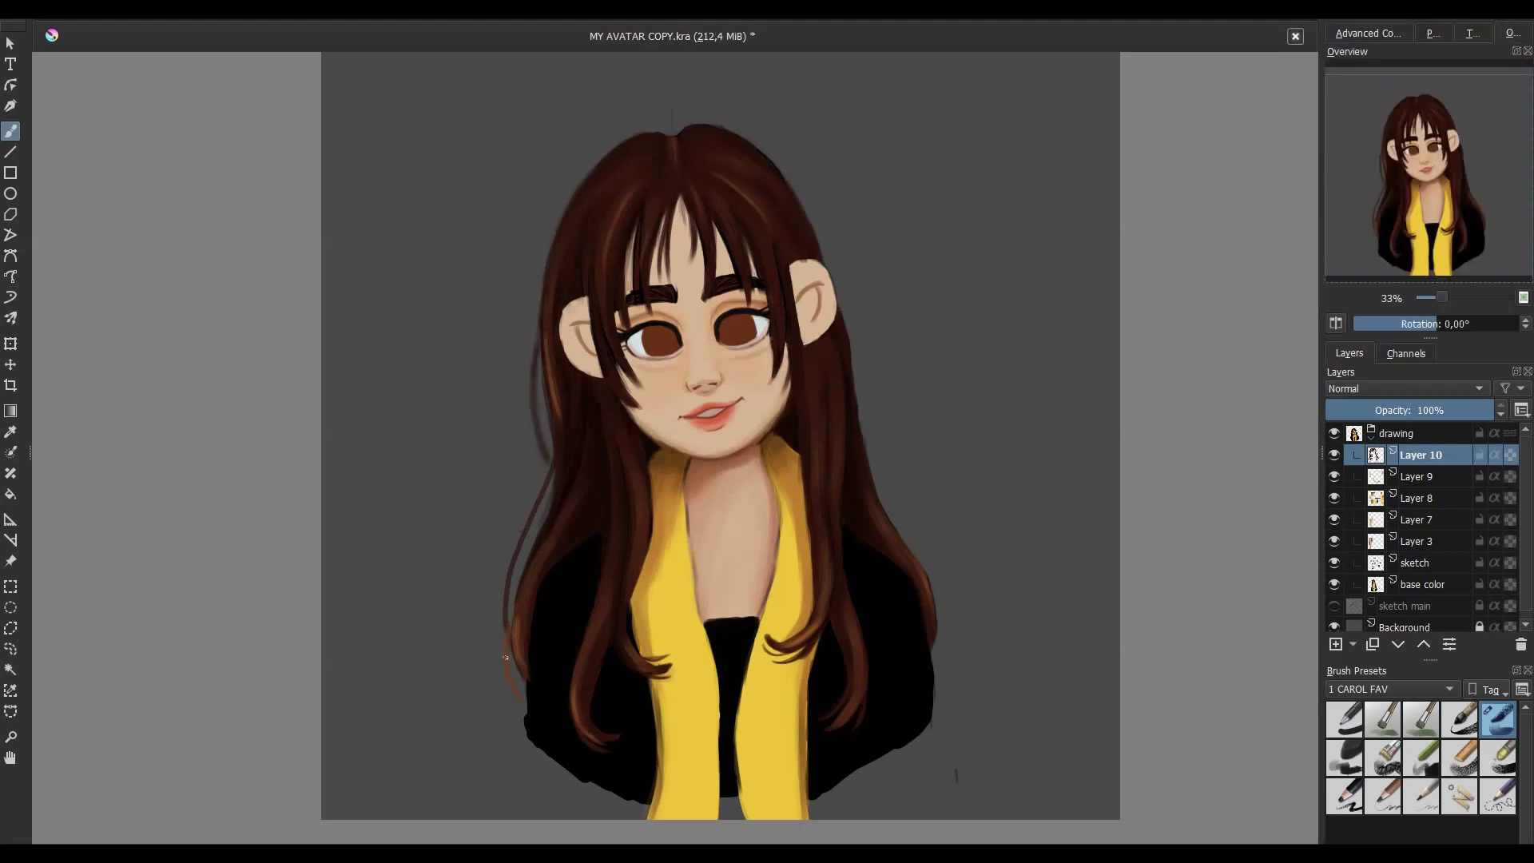
{"action": "left_click_drag", "start_coordinate": [524, 585], "coordinate": [509, 685]}
{"action": "mouse_move", "coordinate": [516, 562]}
{"action": "left_mouse_down"}
{"action": "mouse_move", "coordinate": [424, 562]}
{"action": "mouse_move", "coordinate": [406, 648]}
{"action": "left_mouse_up"}
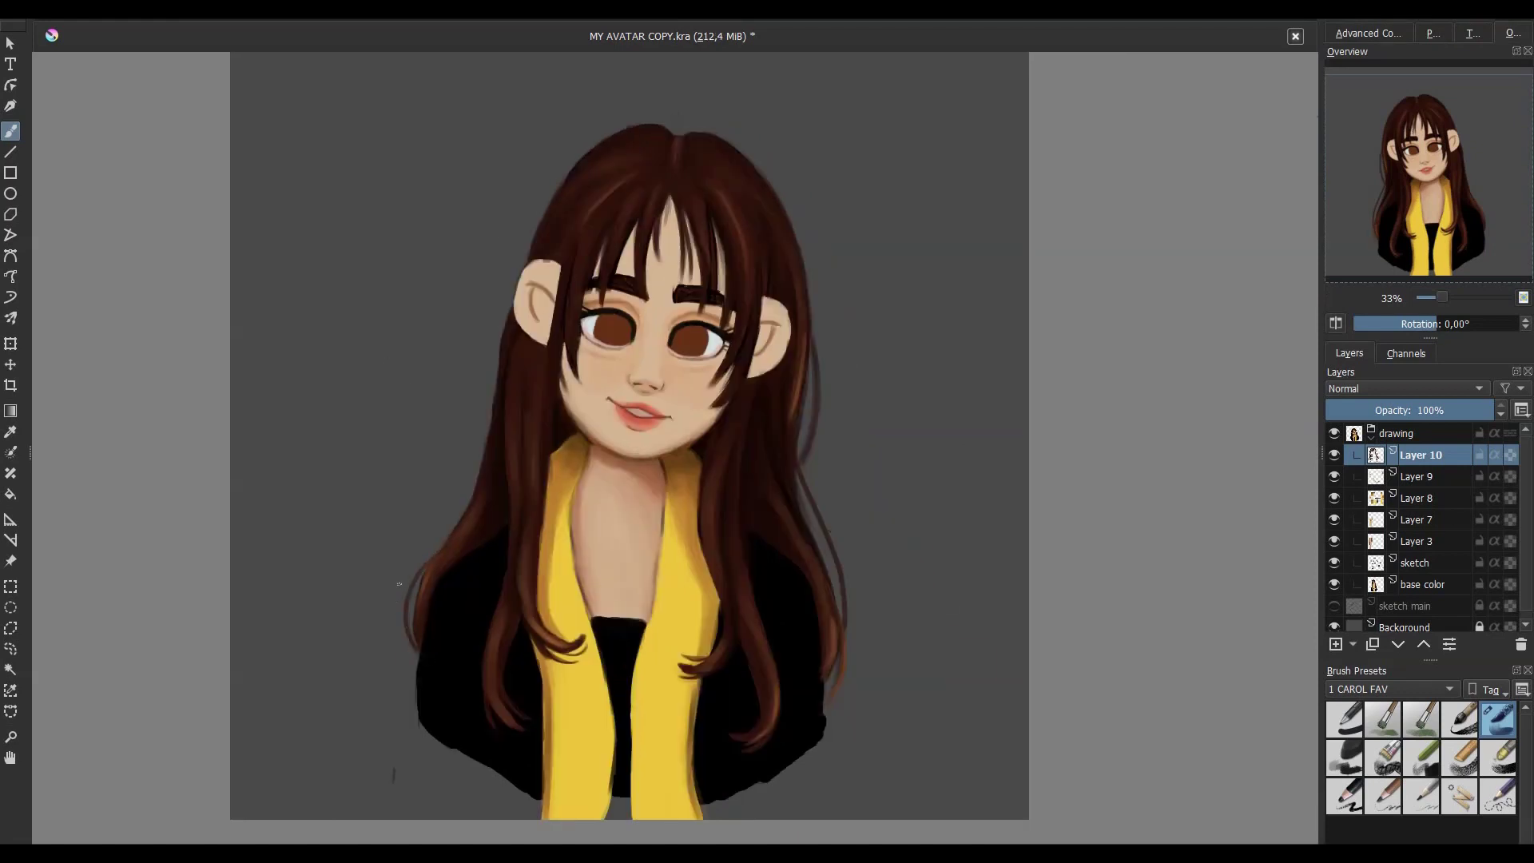
{"action": "left_click_drag", "start_coordinate": [535, 227], "coordinate": [488, 409]}
{"action": "left_click_drag", "start_coordinate": [503, 344], "coordinate": [483, 442]}
{"action": "left_click_drag", "start_coordinate": [625, 128], "coordinate": [520, 291]}
- Zoom in and out to review the portrait, then add a new Layer 11 above Layer 10
{"action": "key", "text": "plus"}
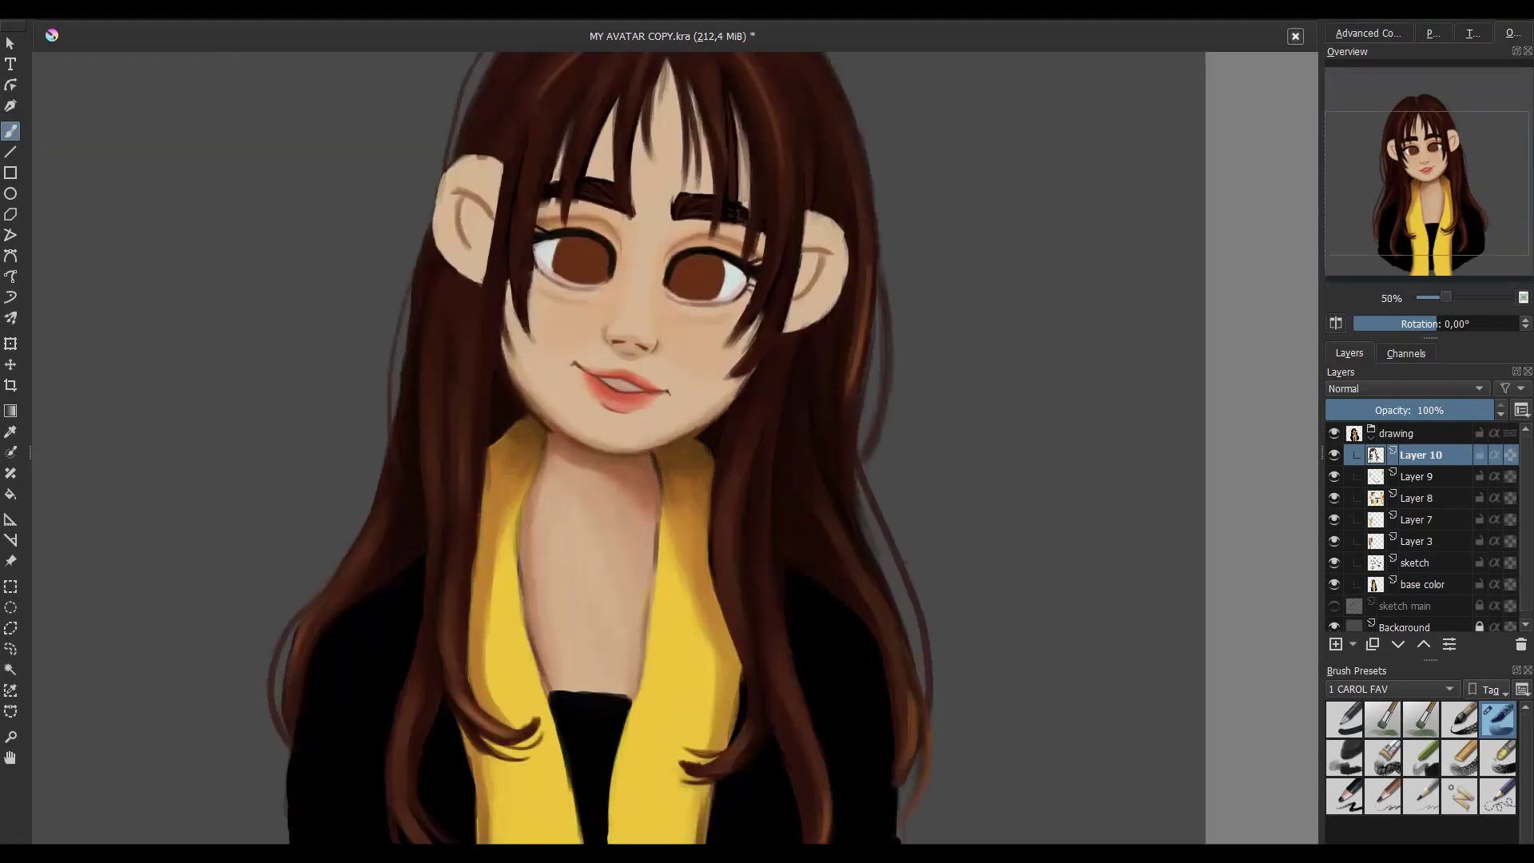
{"action": "key", "text": "minus"}
{"action": "key", "text": "minus"}
{"action": "key", "text": "plus"}
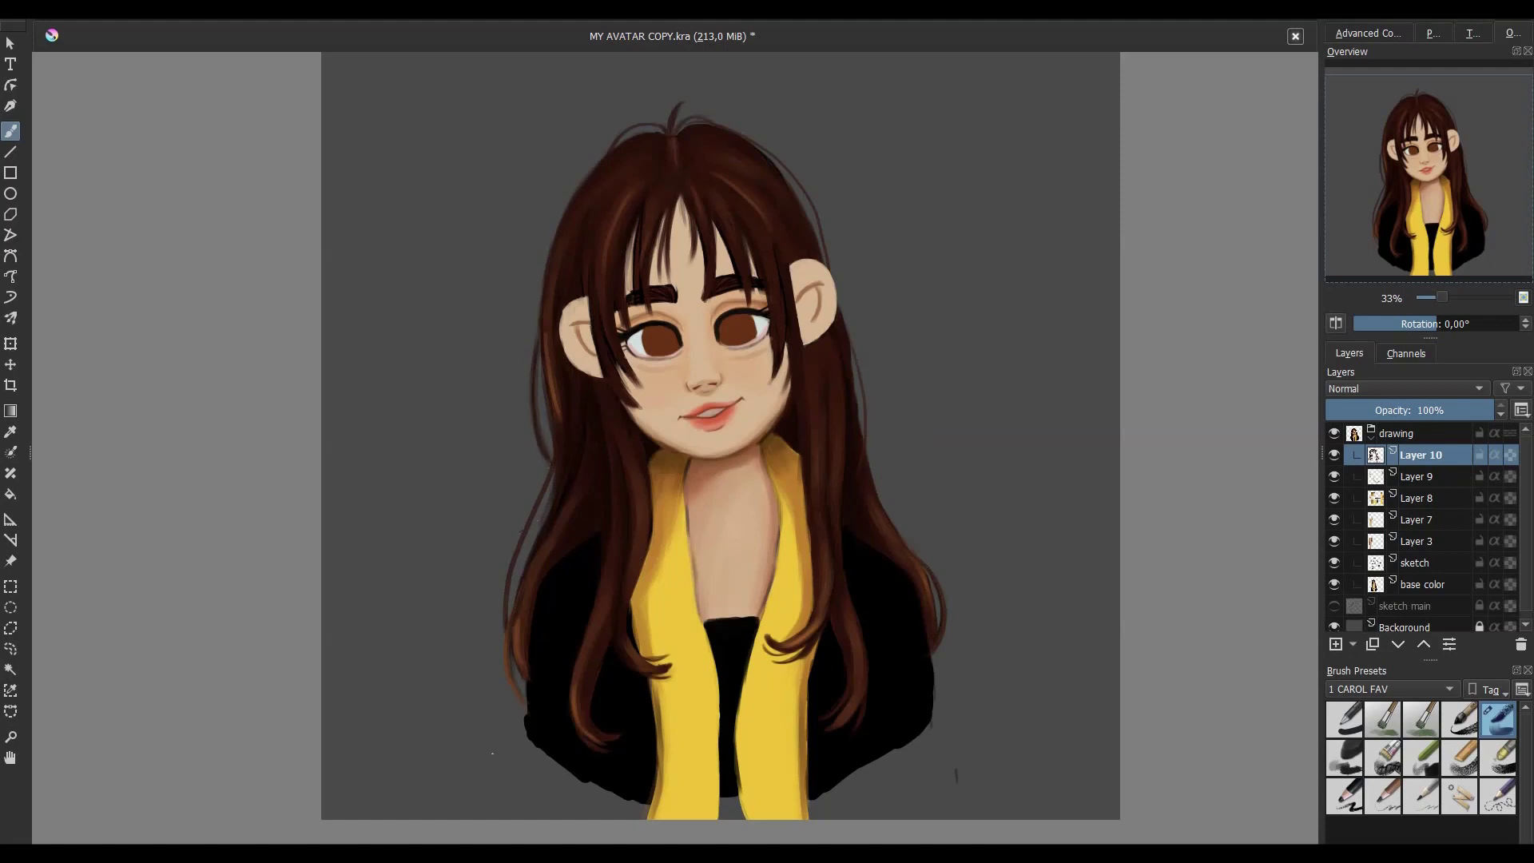
{"action": "scroll", "coordinate": [719, 448], "scroll_direction": "up", "scroll_amount": 2}
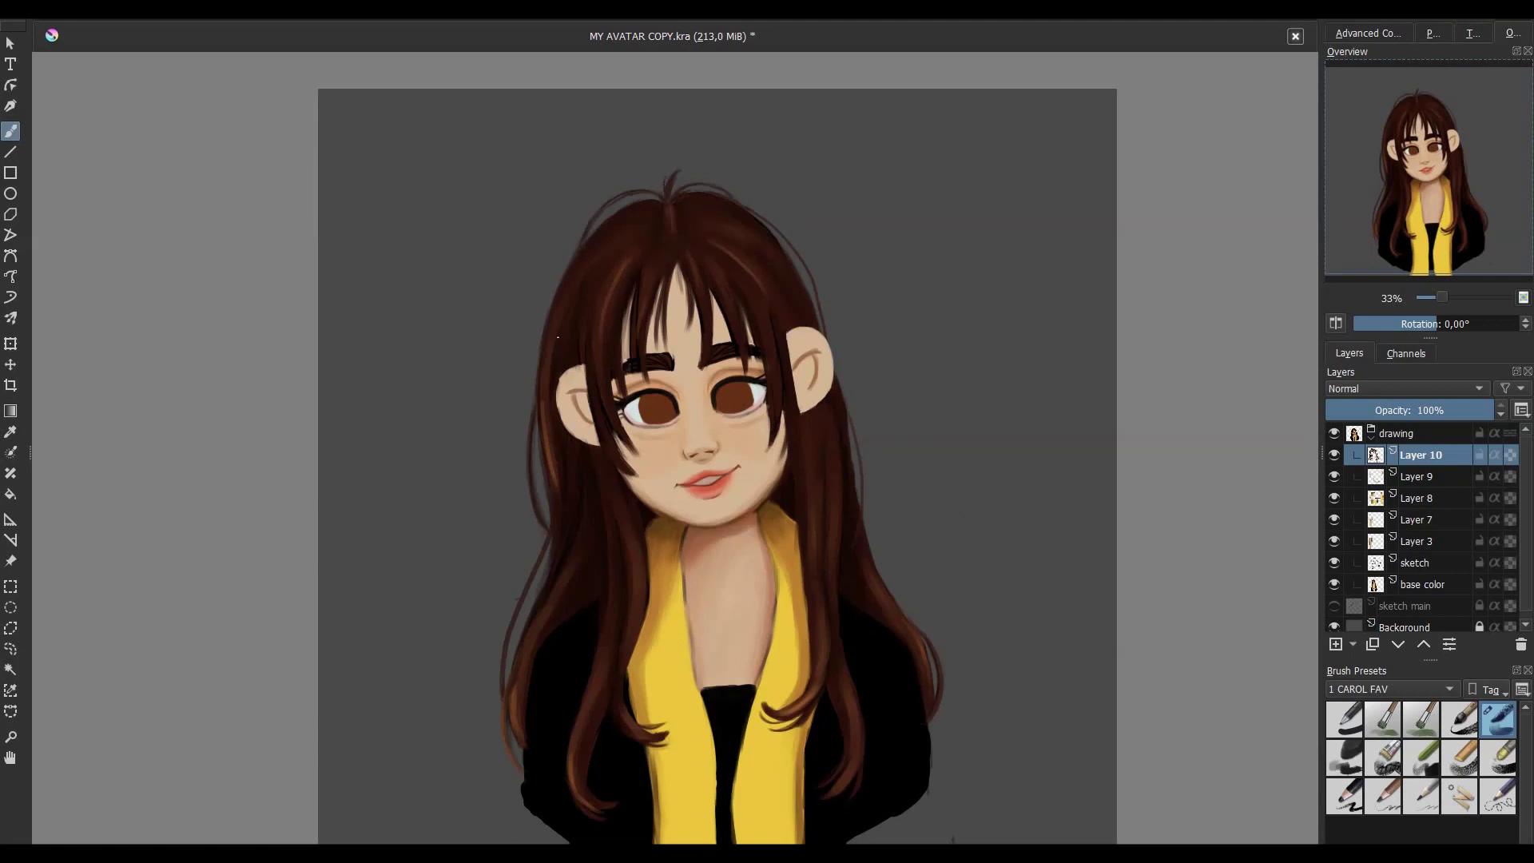
{"action": "key", "text": "plus"}
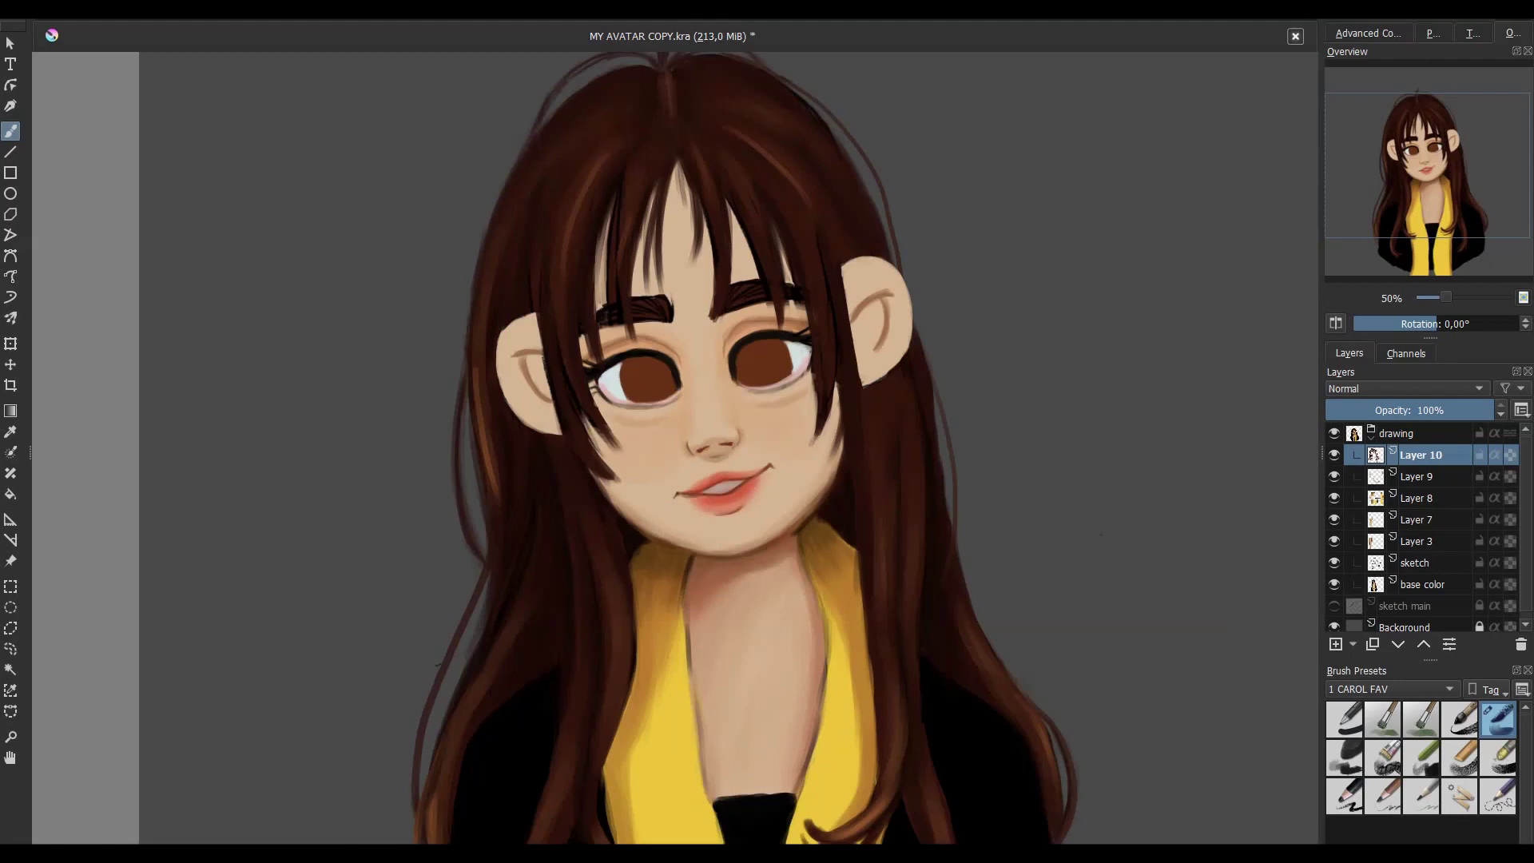
{"action": "key", "text": "minus"}
{"action": "key", "text": "minus"}
{"action": "key", "text": "minus"}
{"action": "key", "text": "plus"}
{"action": "key", "text": "plus"}
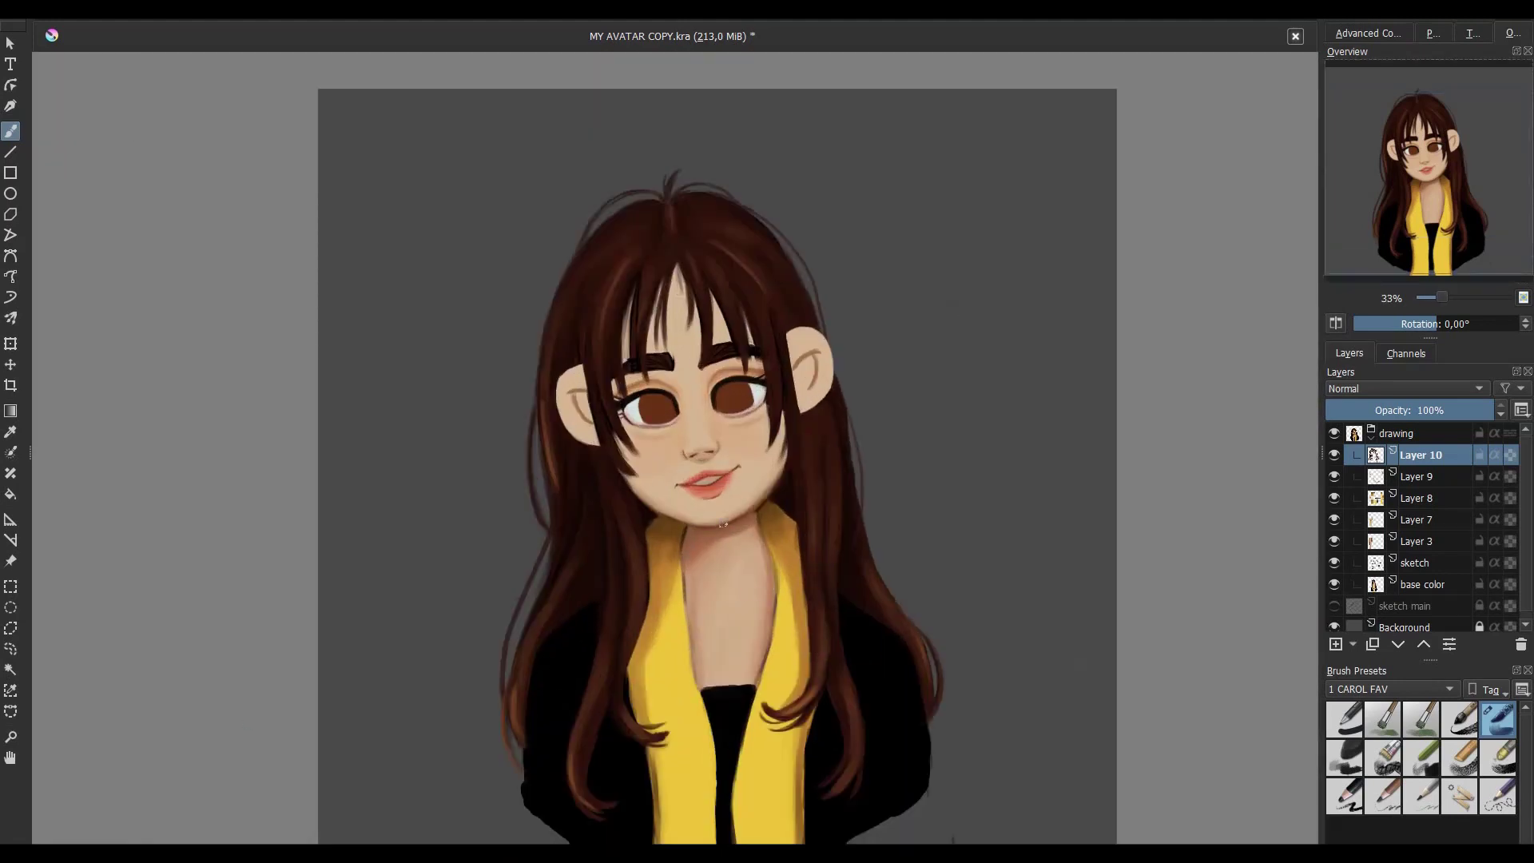
{"action": "scroll", "coordinate": [596, 749], "scroll_direction": "down", "scroll_amount": 3}
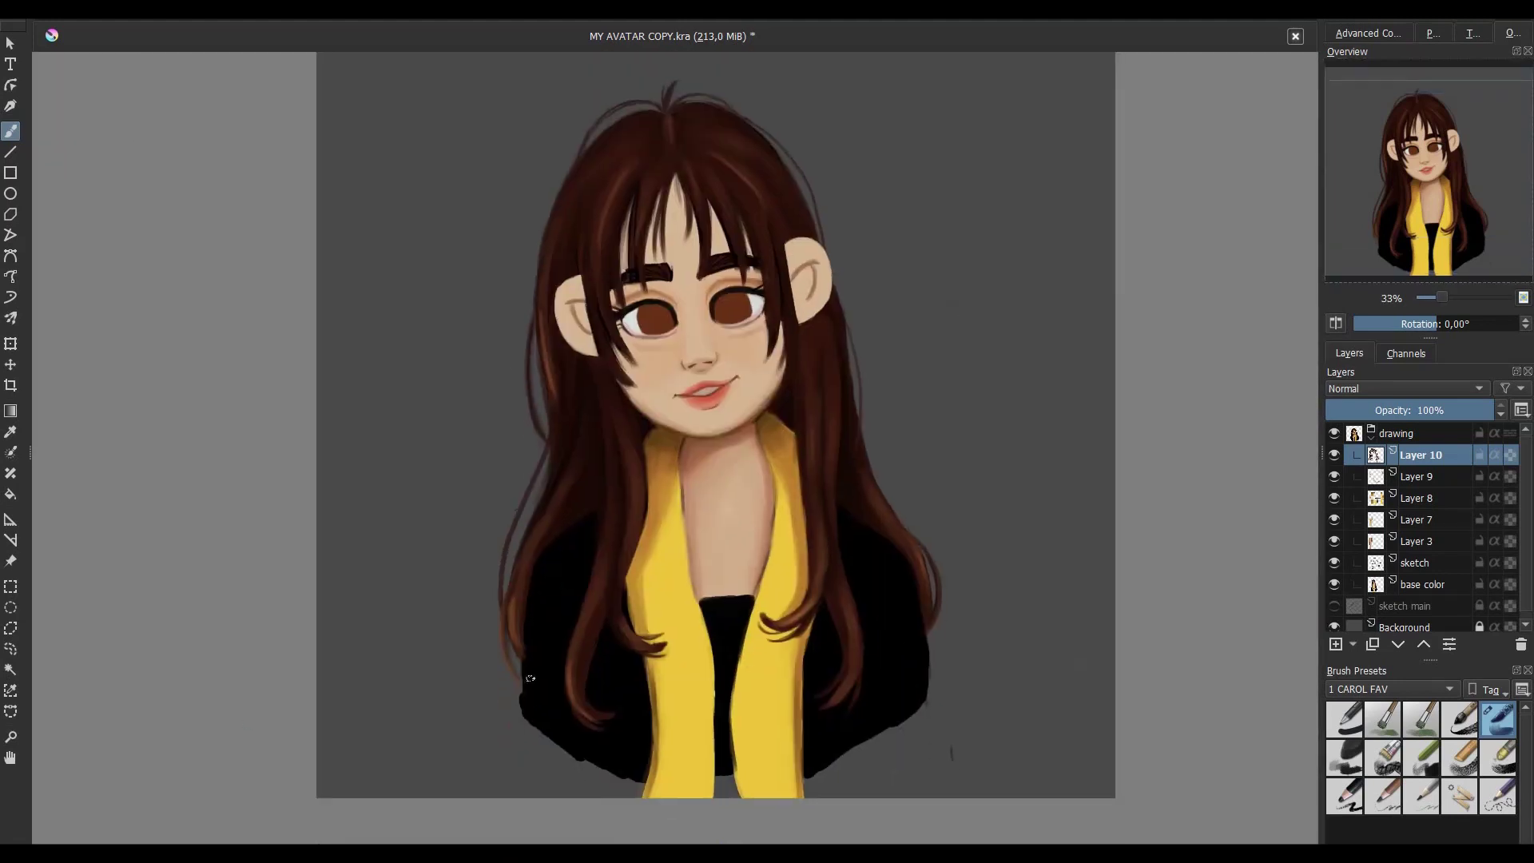
{"action": "key", "text": "Insert"}
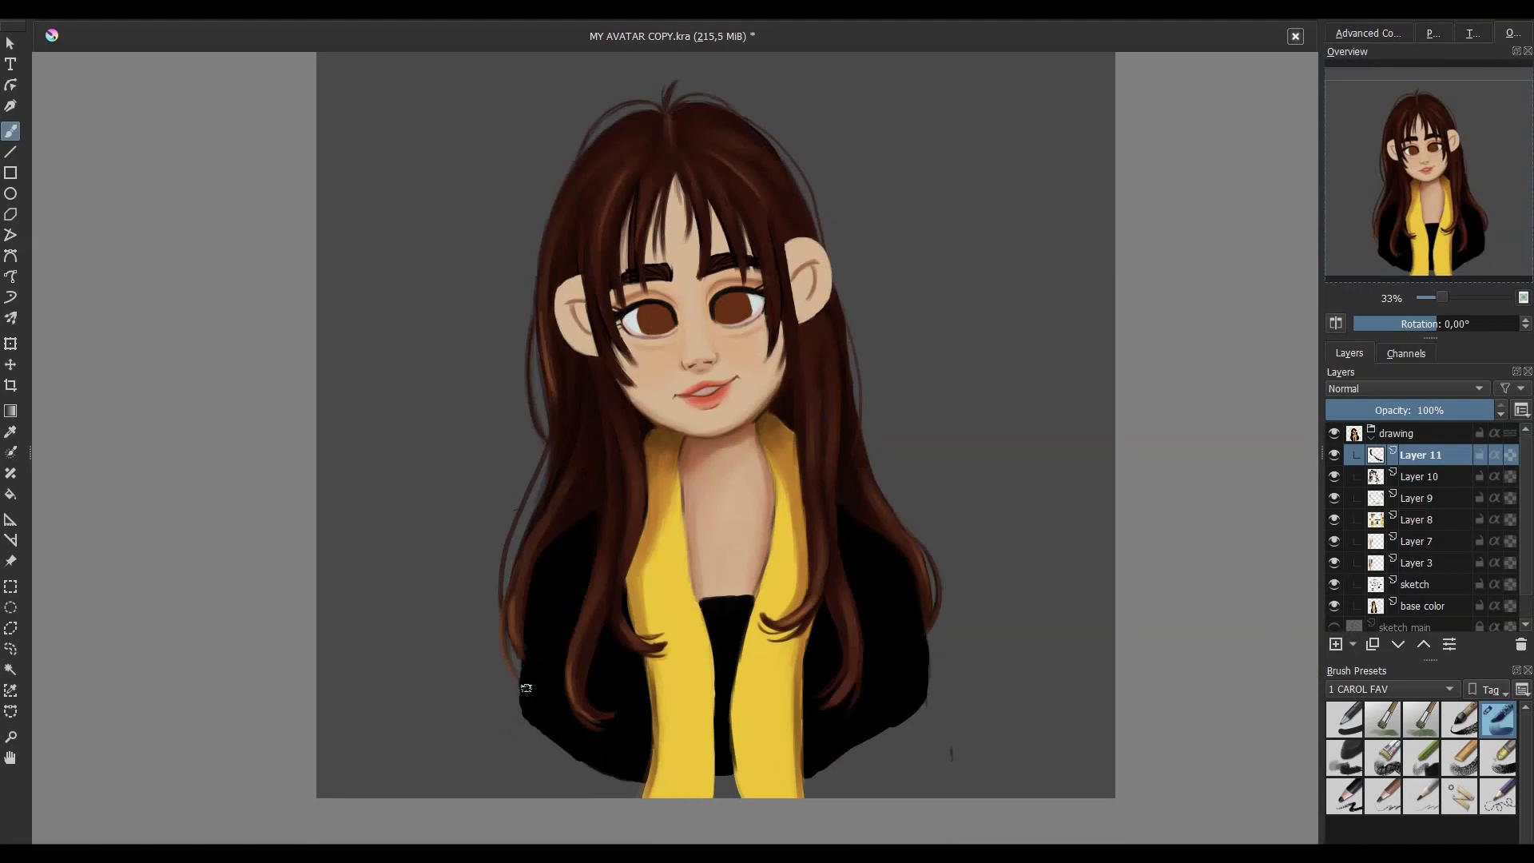
- Move Layer 11 below Layer 10, paint a light collar edge line, and mirror-check it
{"action": "left_click", "coordinate": [1398, 644]}
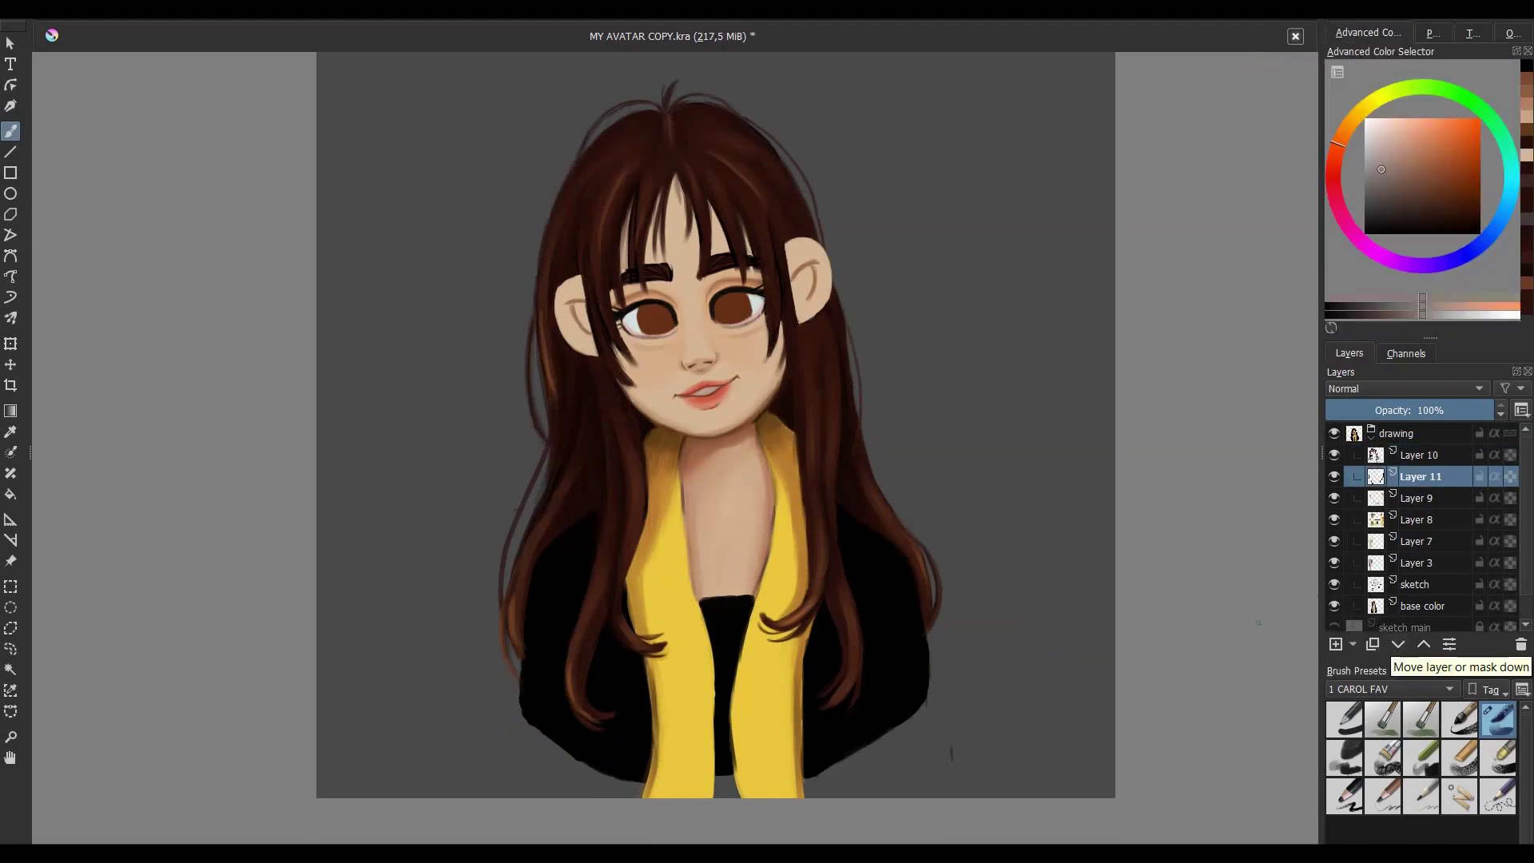
{"action": "left_click_drag", "start_coordinate": [803, 675], "coordinate": [908, 595]}
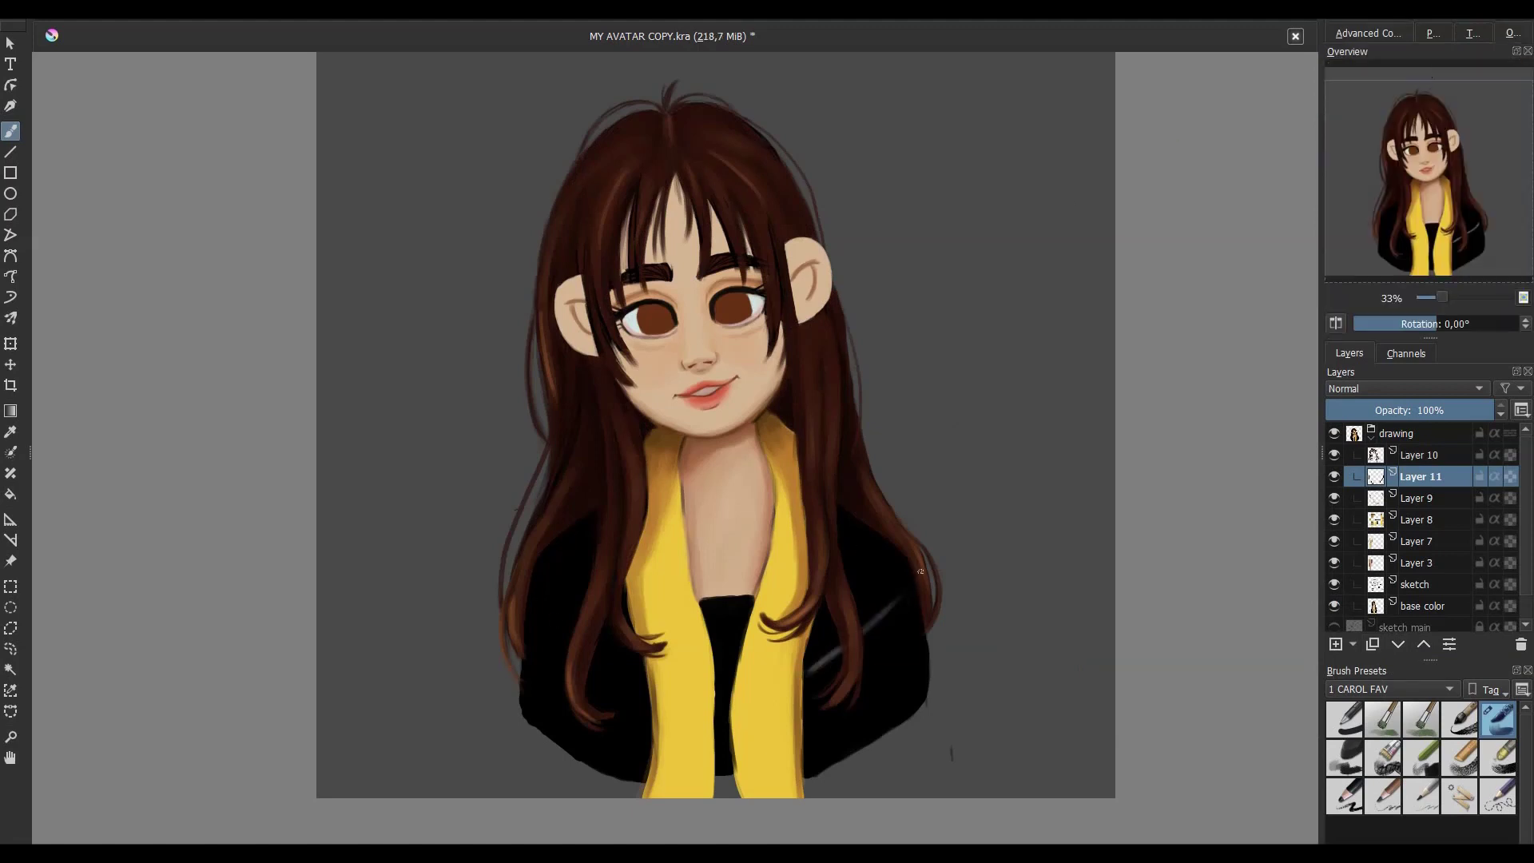
{"action": "key", "text": "m"}
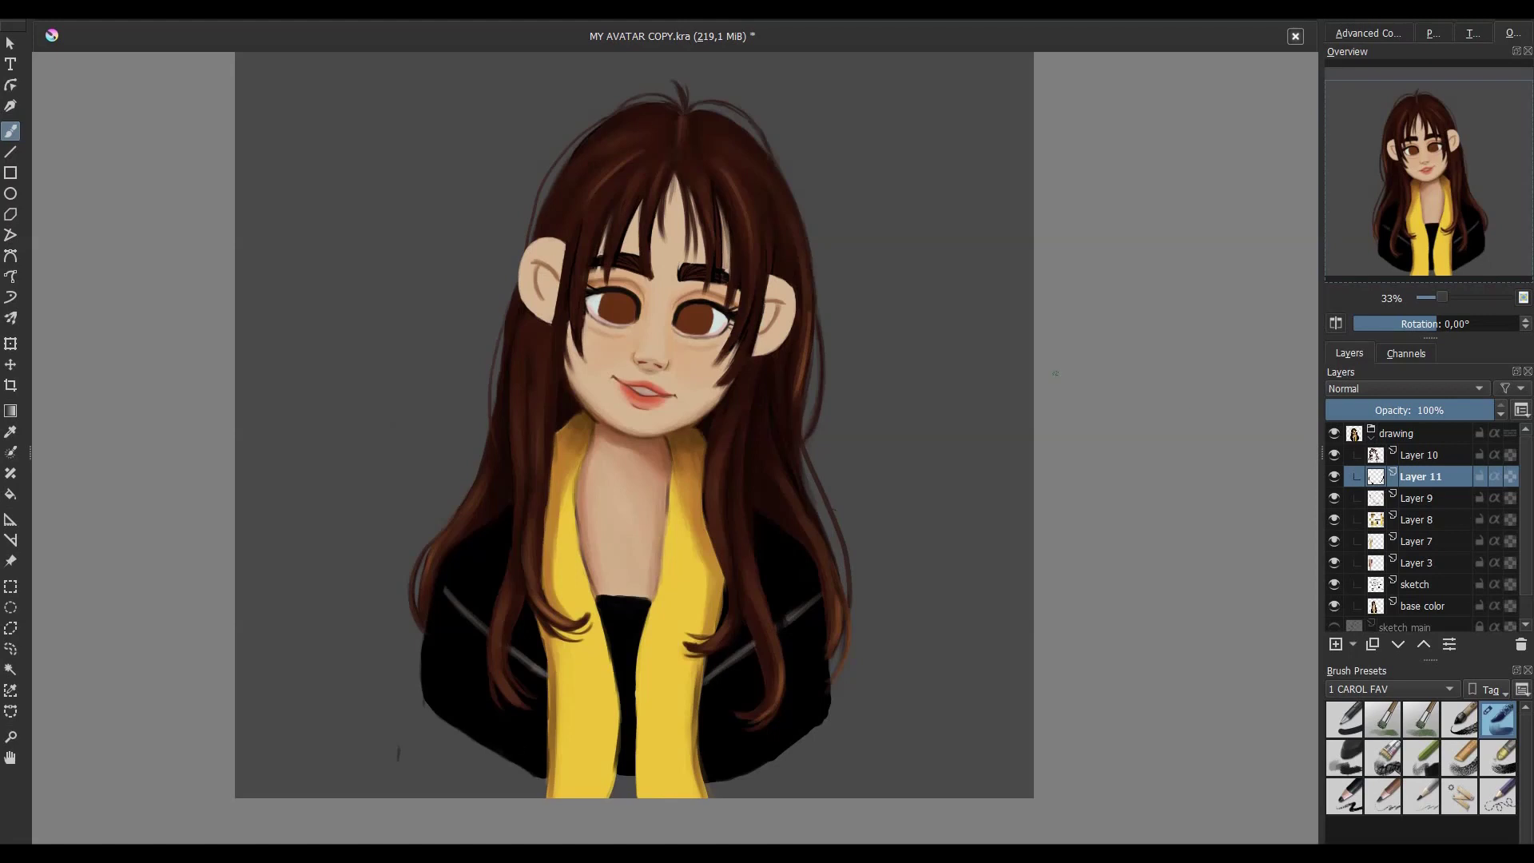
{"action": "key", "text": "m"}
- On Layer 10, paint black over the jacket beside the hair
{"action": "key", "text": "Page_Up"}
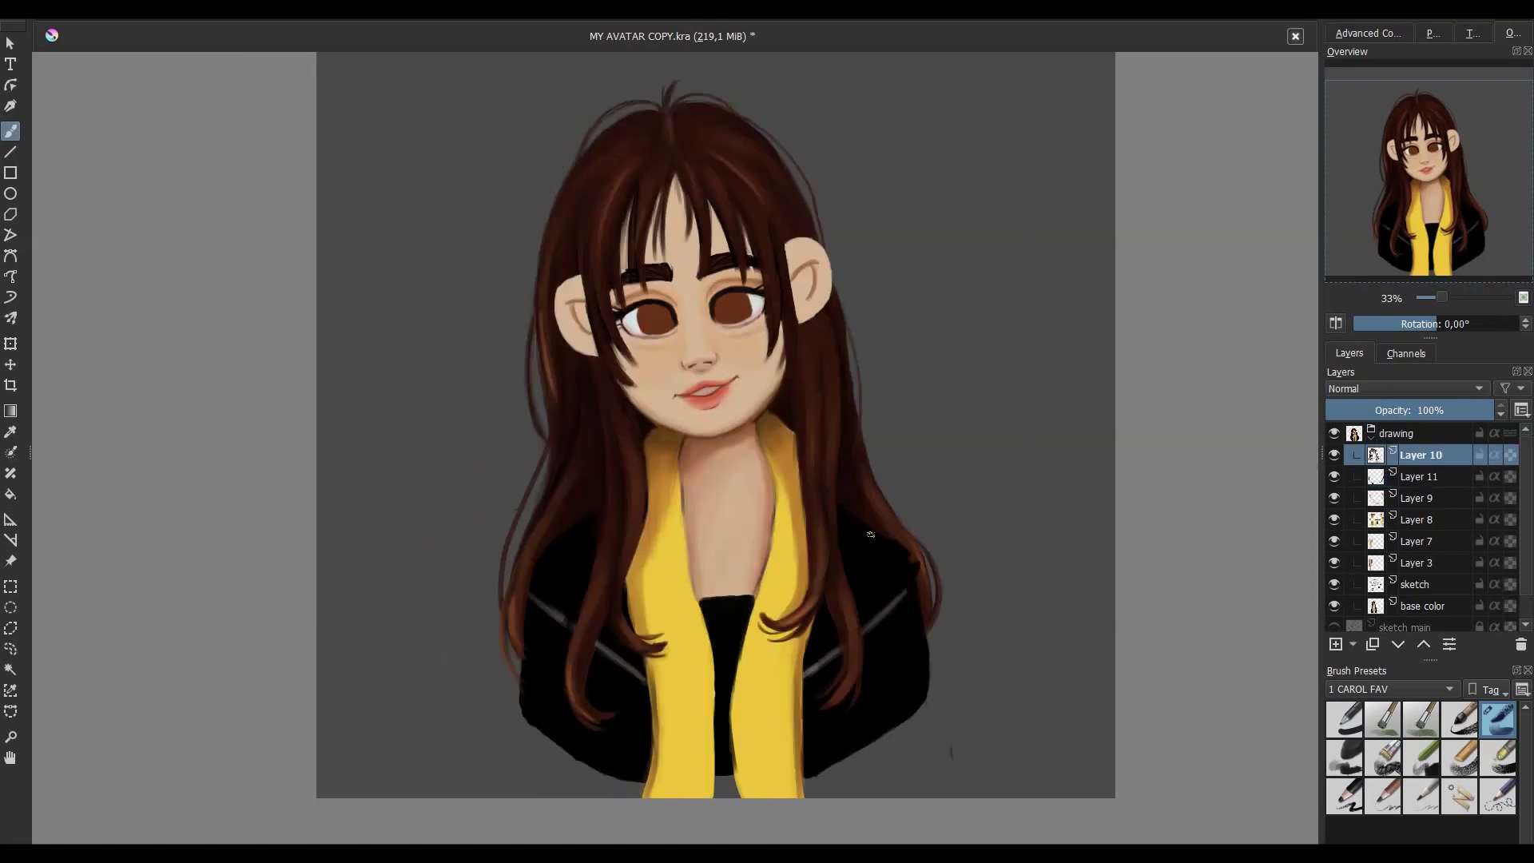
{"action": "left_click_drag", "start_coordinate": [526, 583], "coordinate": [567, 539]}
{"action": "left_click", "coordinate": [1368, 33]}
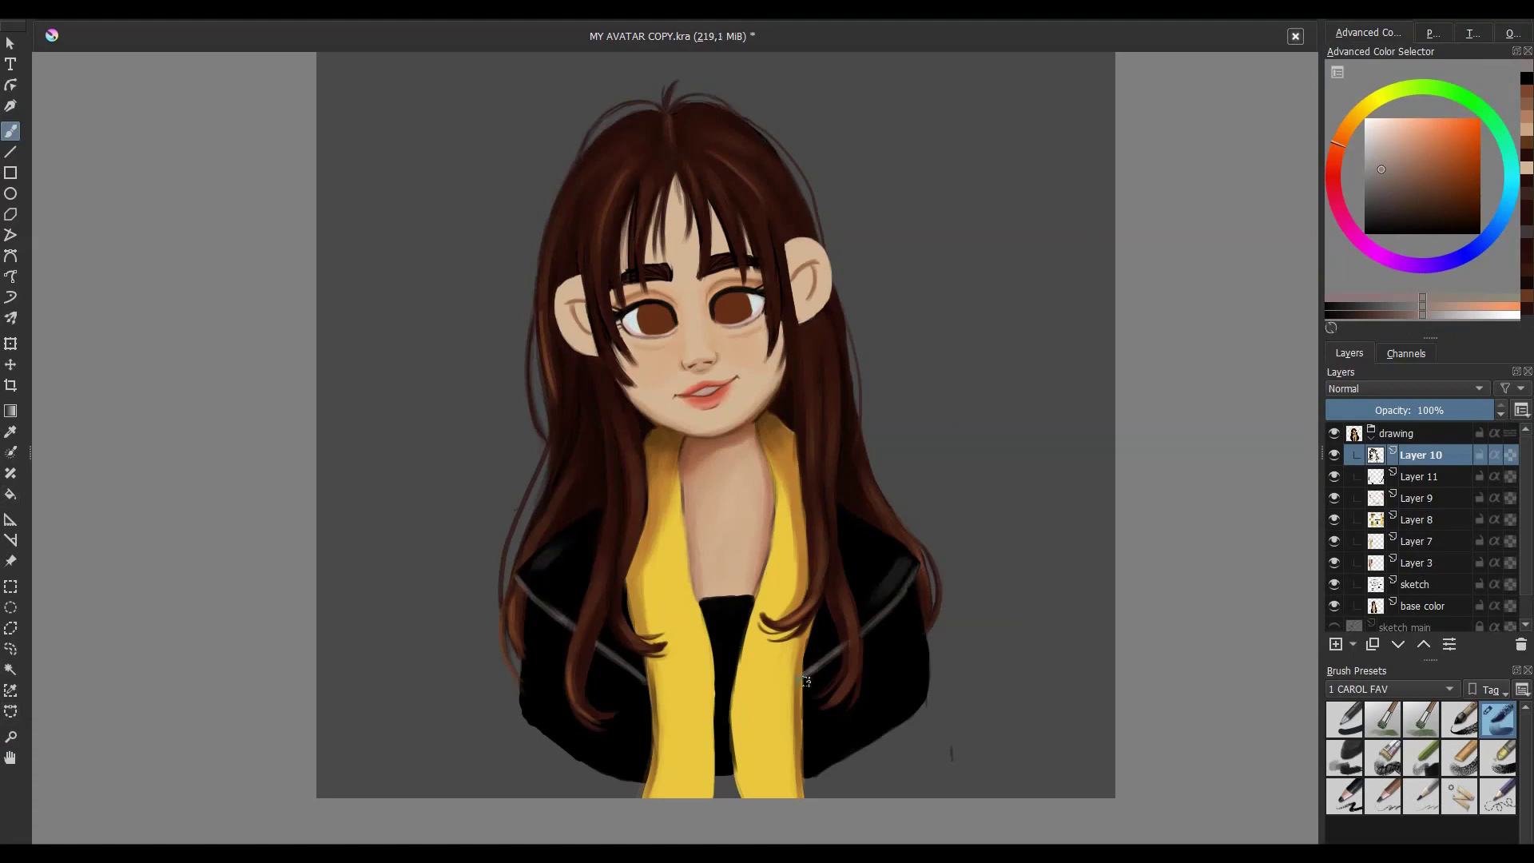
{"action": "left_click", "coordinate": [1510, 33]}
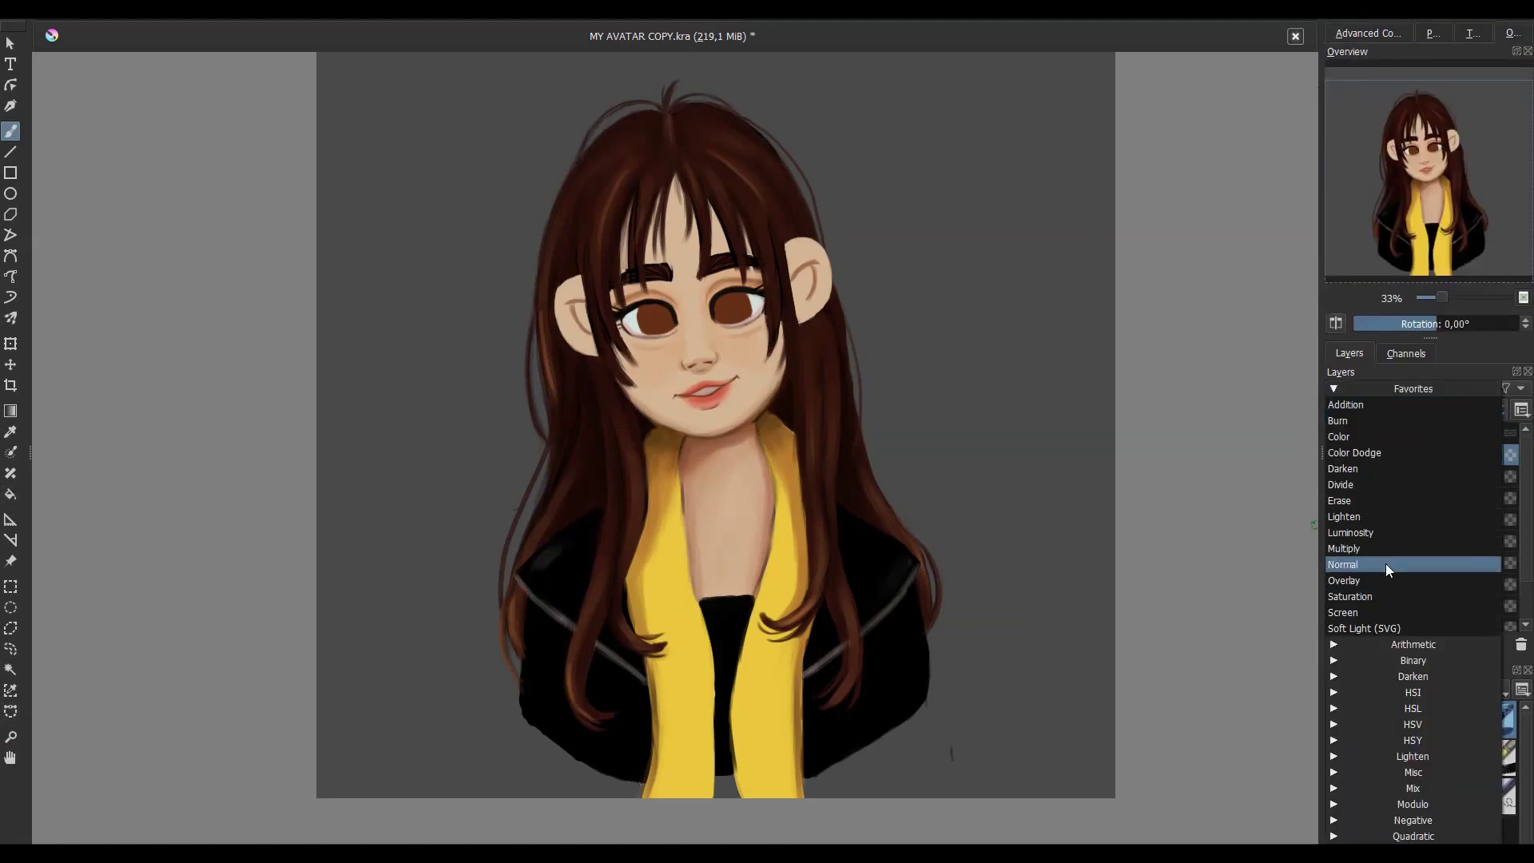
- Darken the lower ends of the yellow scarf with shading strokes
{"action": "left_click", "coordinate": [1368, 33]}
{"action": "left_click", "coordinate": [1424, 643]}
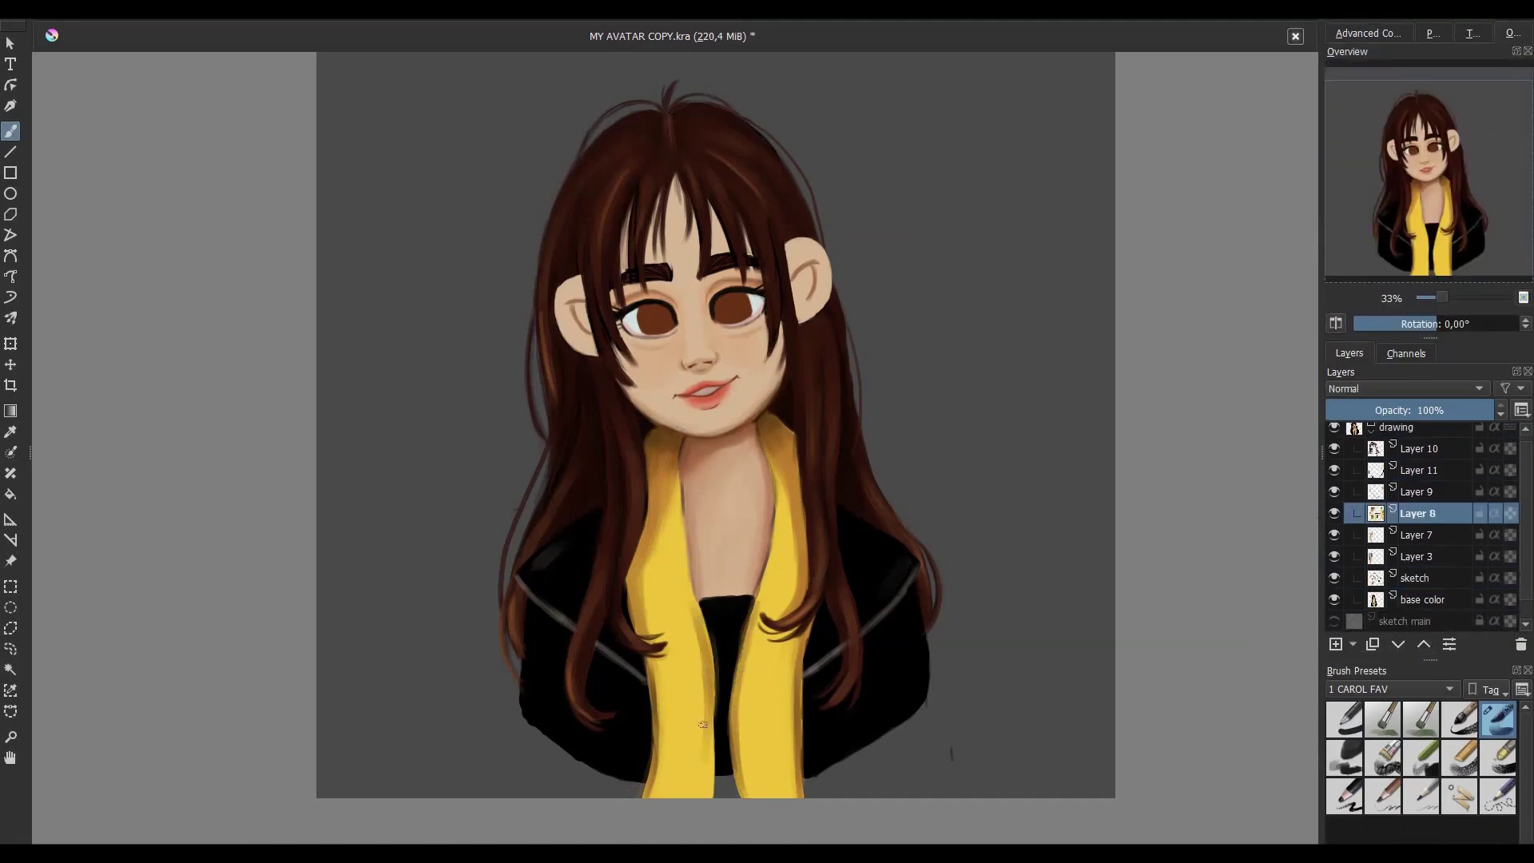
{"action": "left_click_drag", "start_coordinate": [702, 723], "coordinate": [675, 779]}
{"action": "left_click_drag", "start_coordinate": [747, 731], "coordinate": [767, 795]}
{"action": "left_click_drag", "start_coordinate": [689, 707], "coordinate": [679, 759]}
{"action": "left_click_drag", "start_coordinate": [767, 703], "coordinate": [767, 782]}
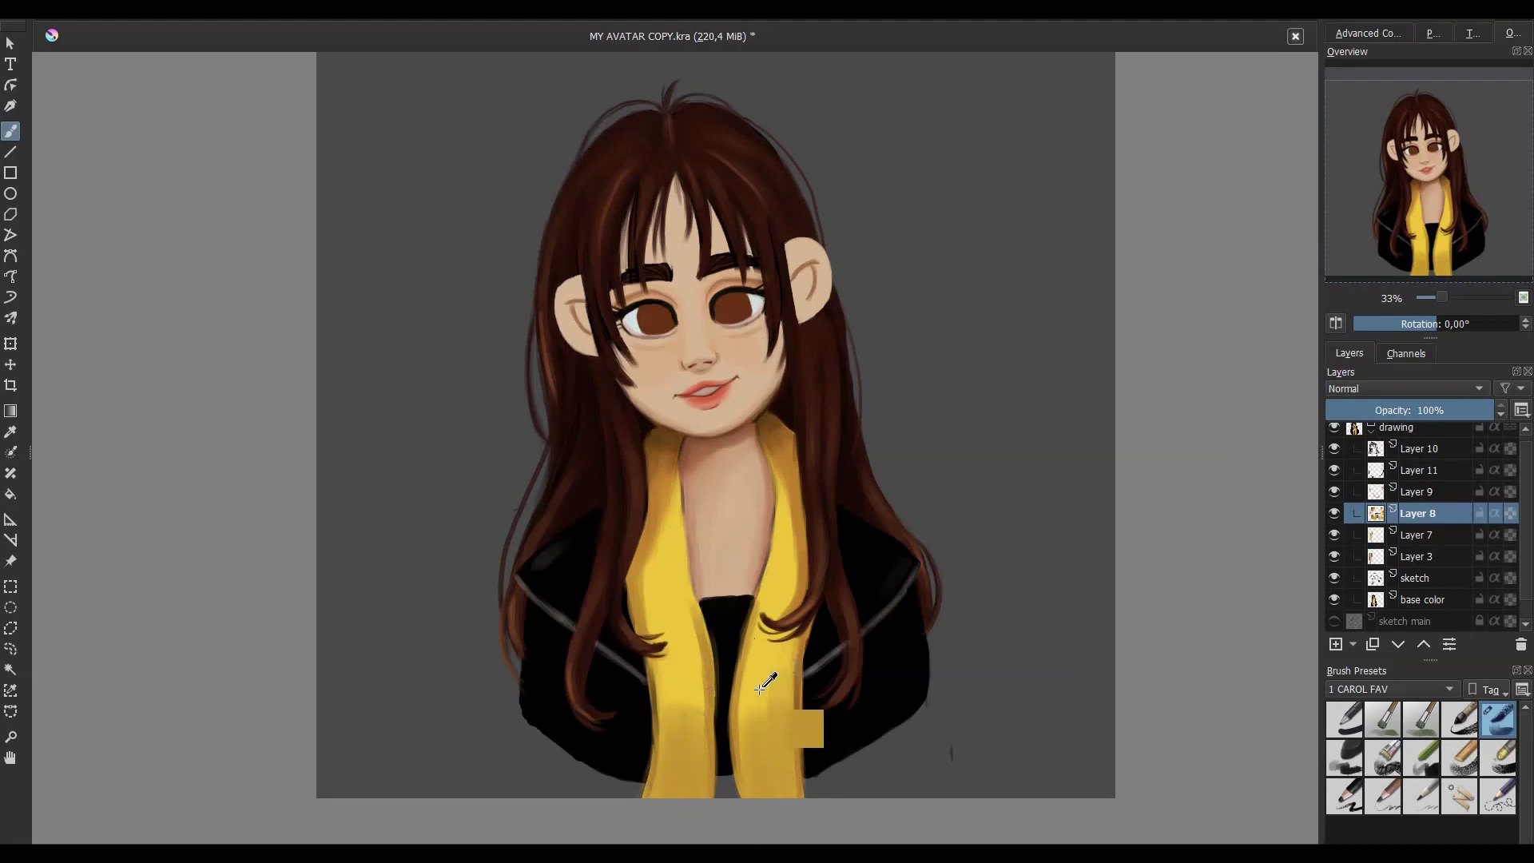
- Rework the shading on the left and right scarf strips, then add a new top Layer 14
{"action": "left_click_drag", "start_coordinate": [692, 691], "coordinate": [679, 767]}
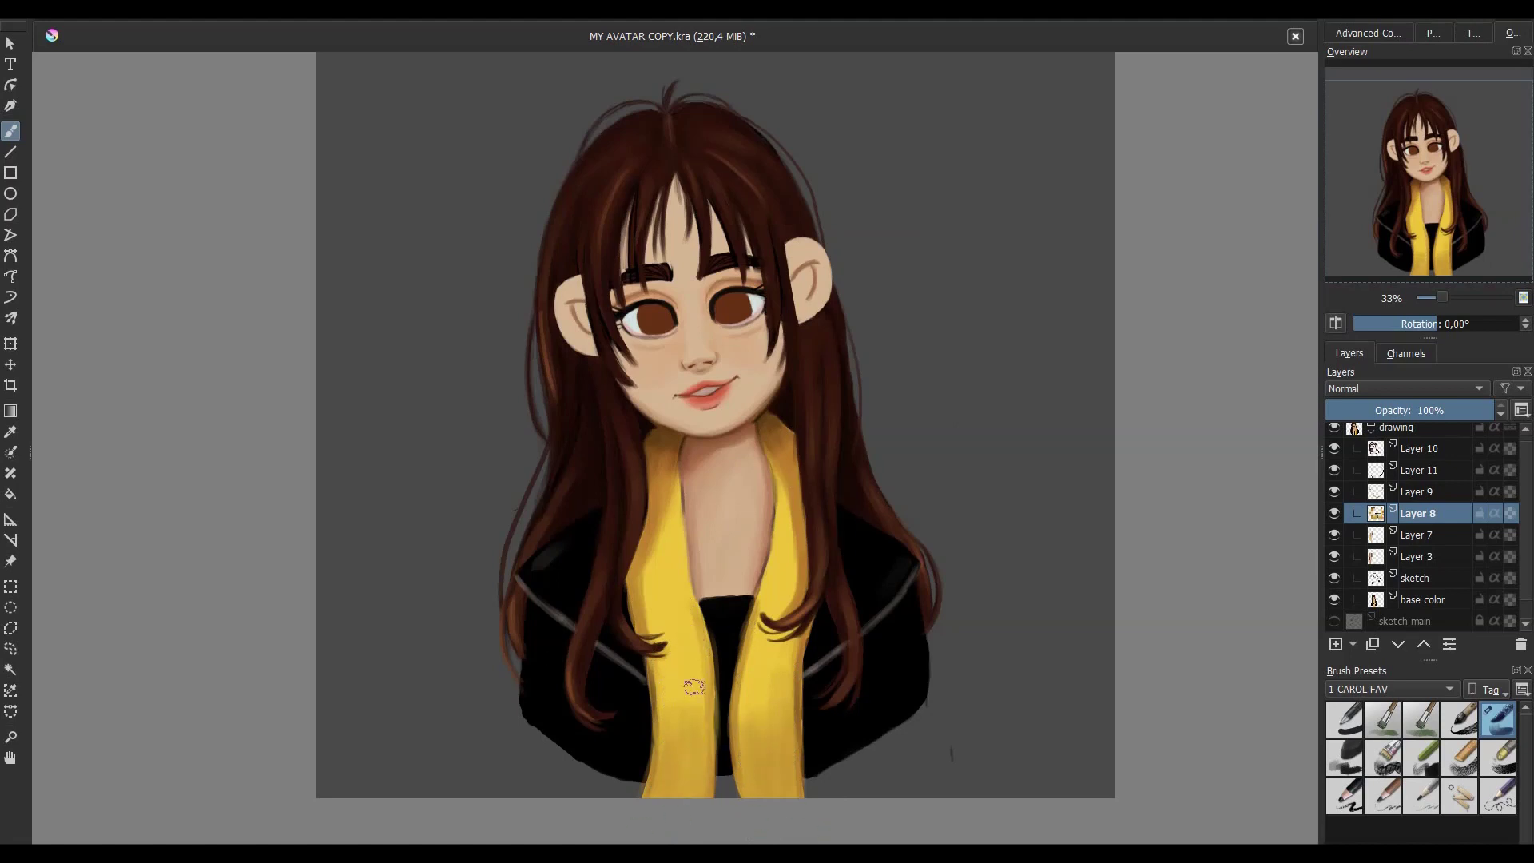
{"action": "key", "text": "ctrl+z"}
{"action": "left_click_drag", "start_coordinate": [743, 671], "coordinate": [751, 791]}
{"action": "left_click_drag", "start_coordinate": [779, 727], "coordinate": [790, 795]}
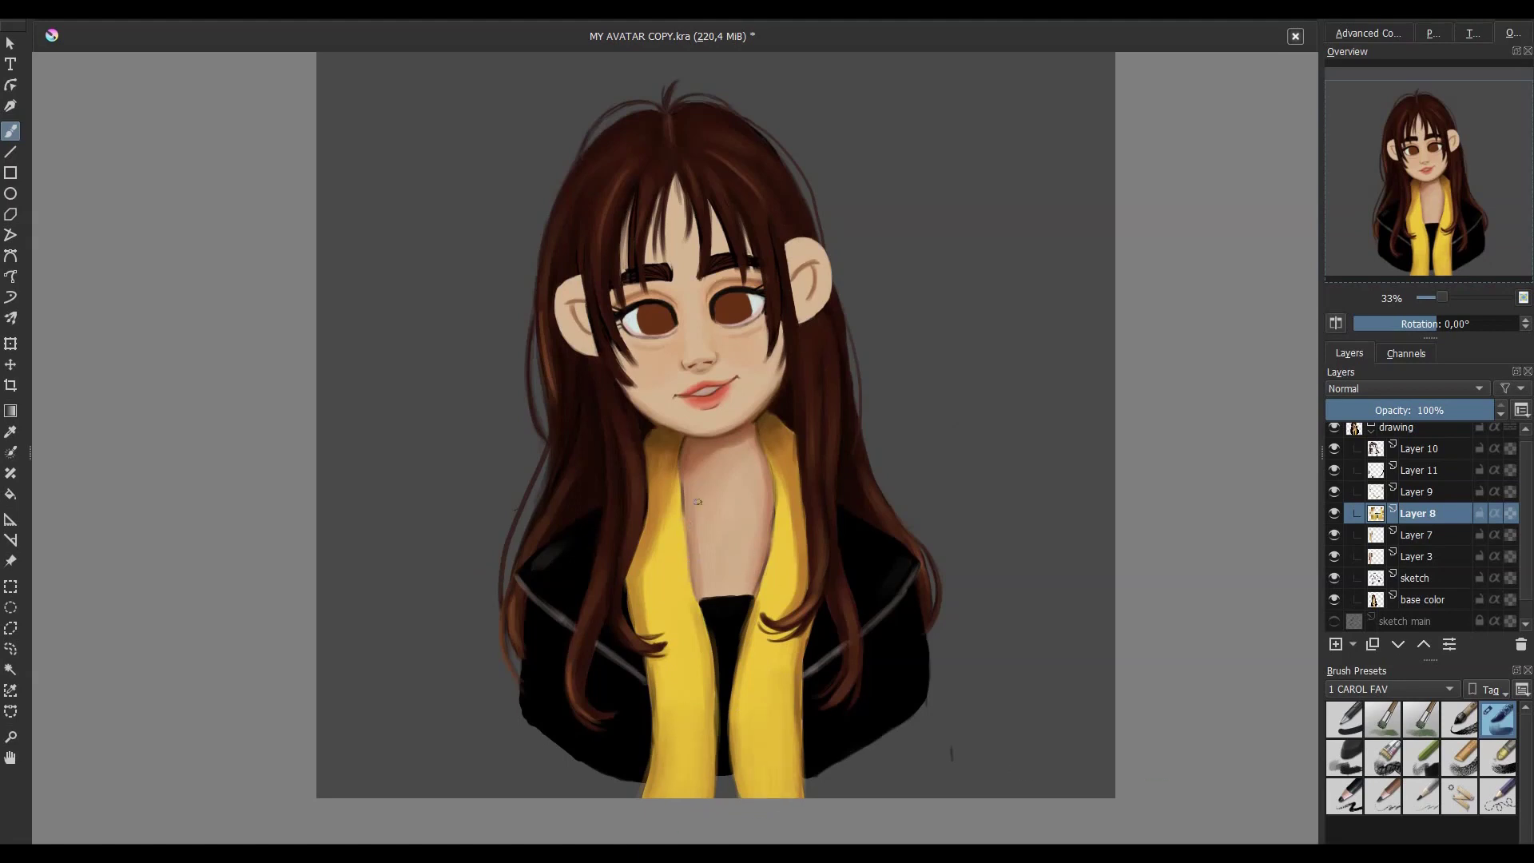
{"action": "key", "text": "Insert"}
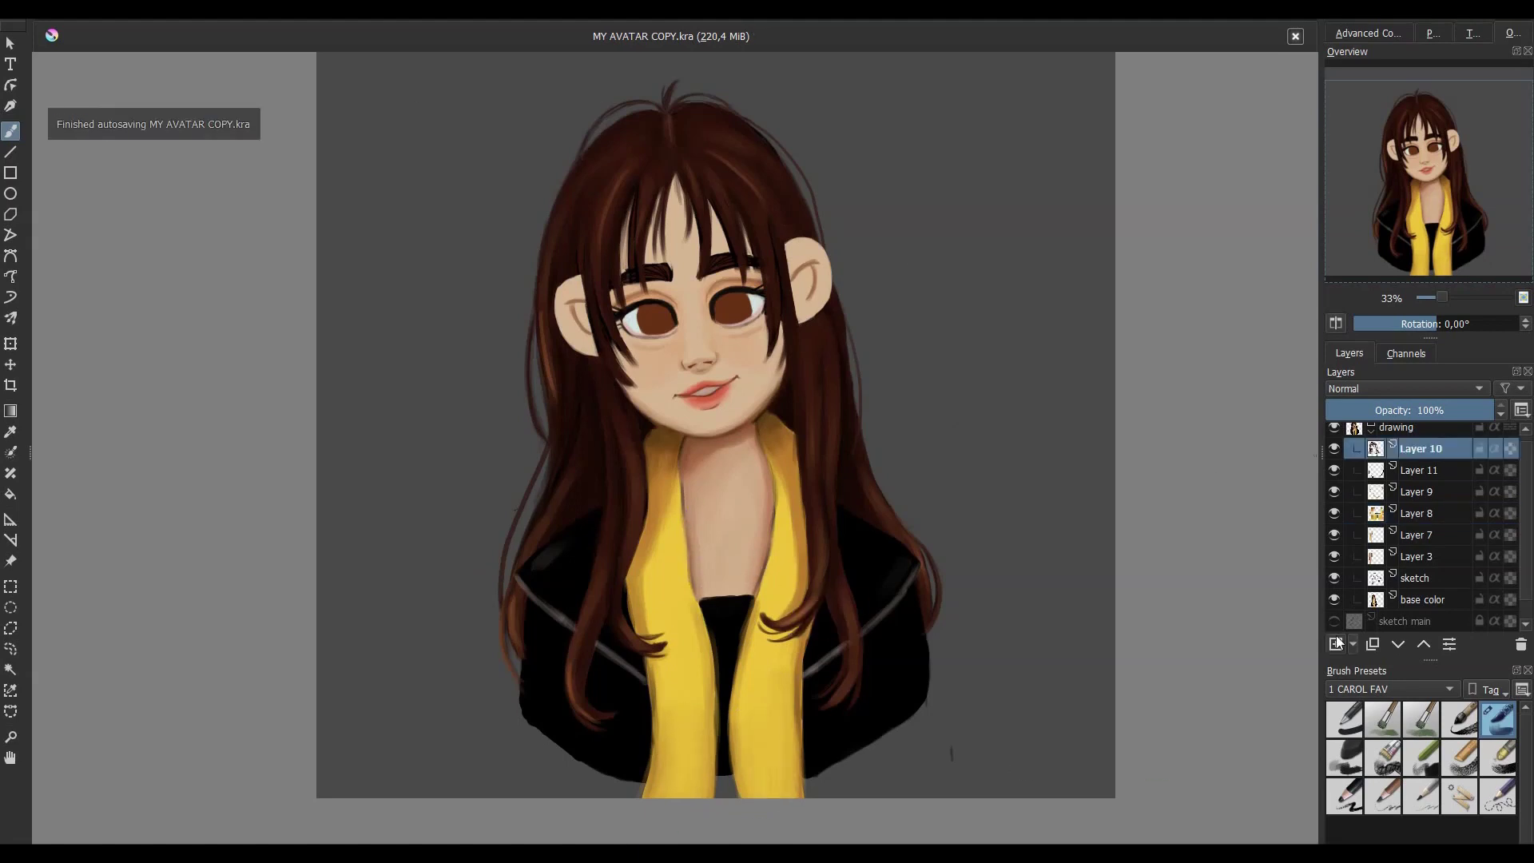
{"action": "left_click", "coordinate": [1422, 555]}
- Merge the selected layers down into base color and return to Layer 14
{"action": "left_click", "coordinate": [1419, 469], "text": "shift"}
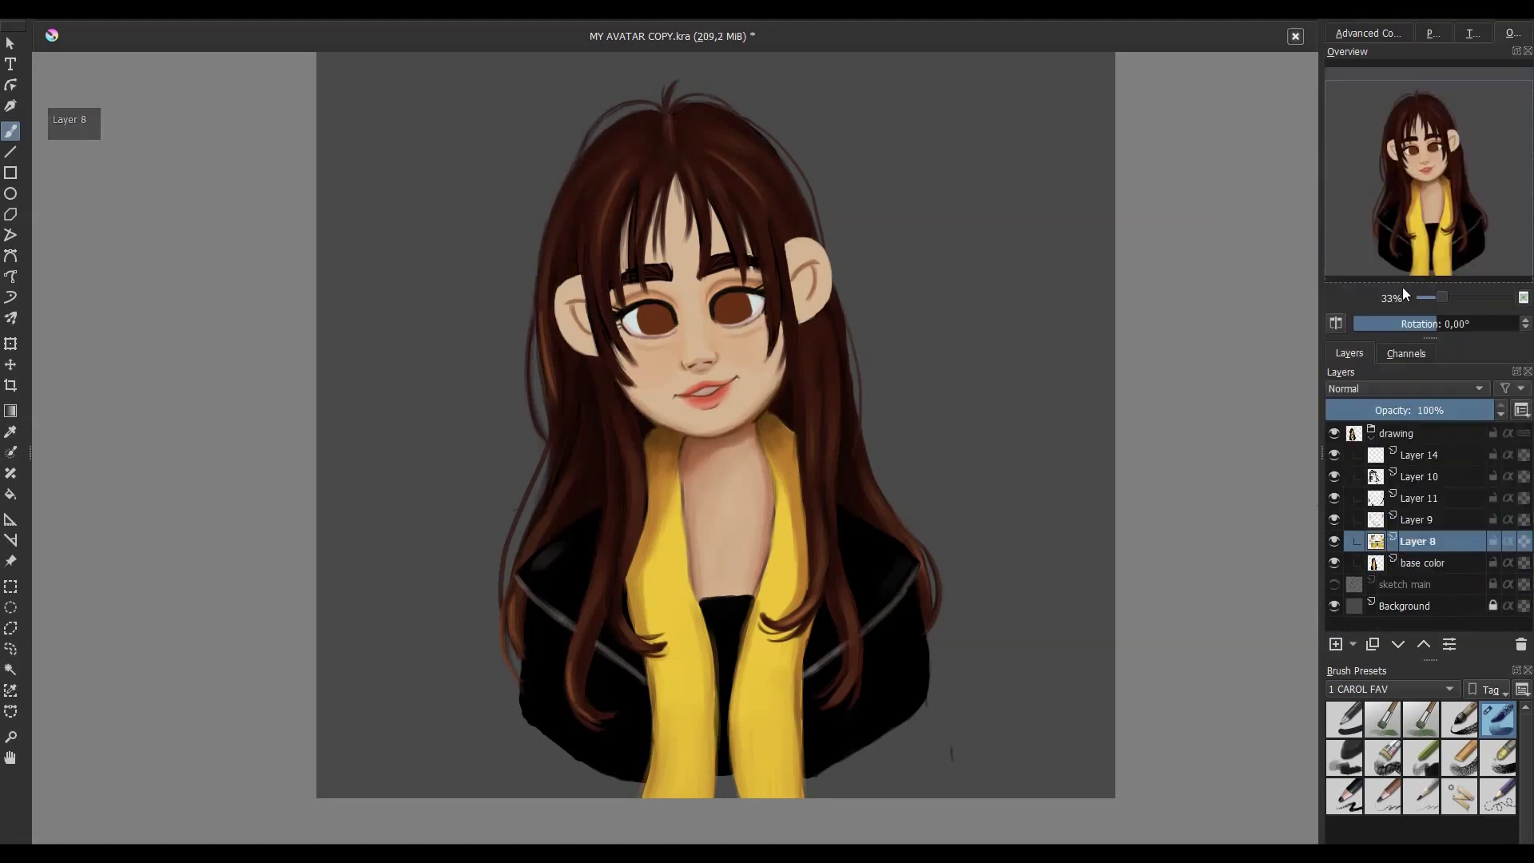
{"action": "right_click", "coordinate": [1406, 516]}
{"action": "left_click", "coordinate": [1342, 212]}
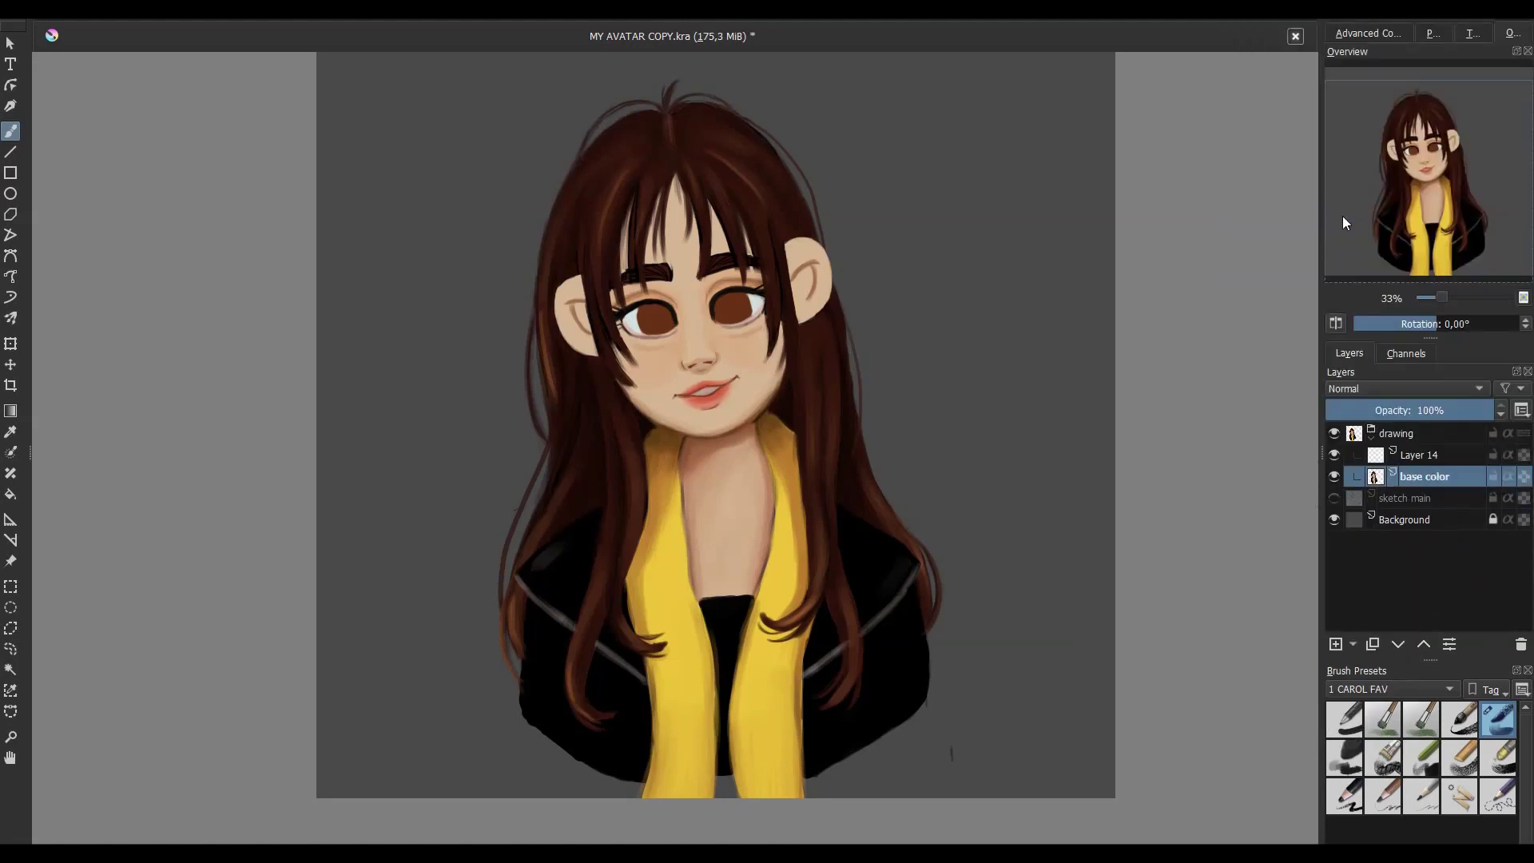
{"action": "key", "text": "Page_Up"}
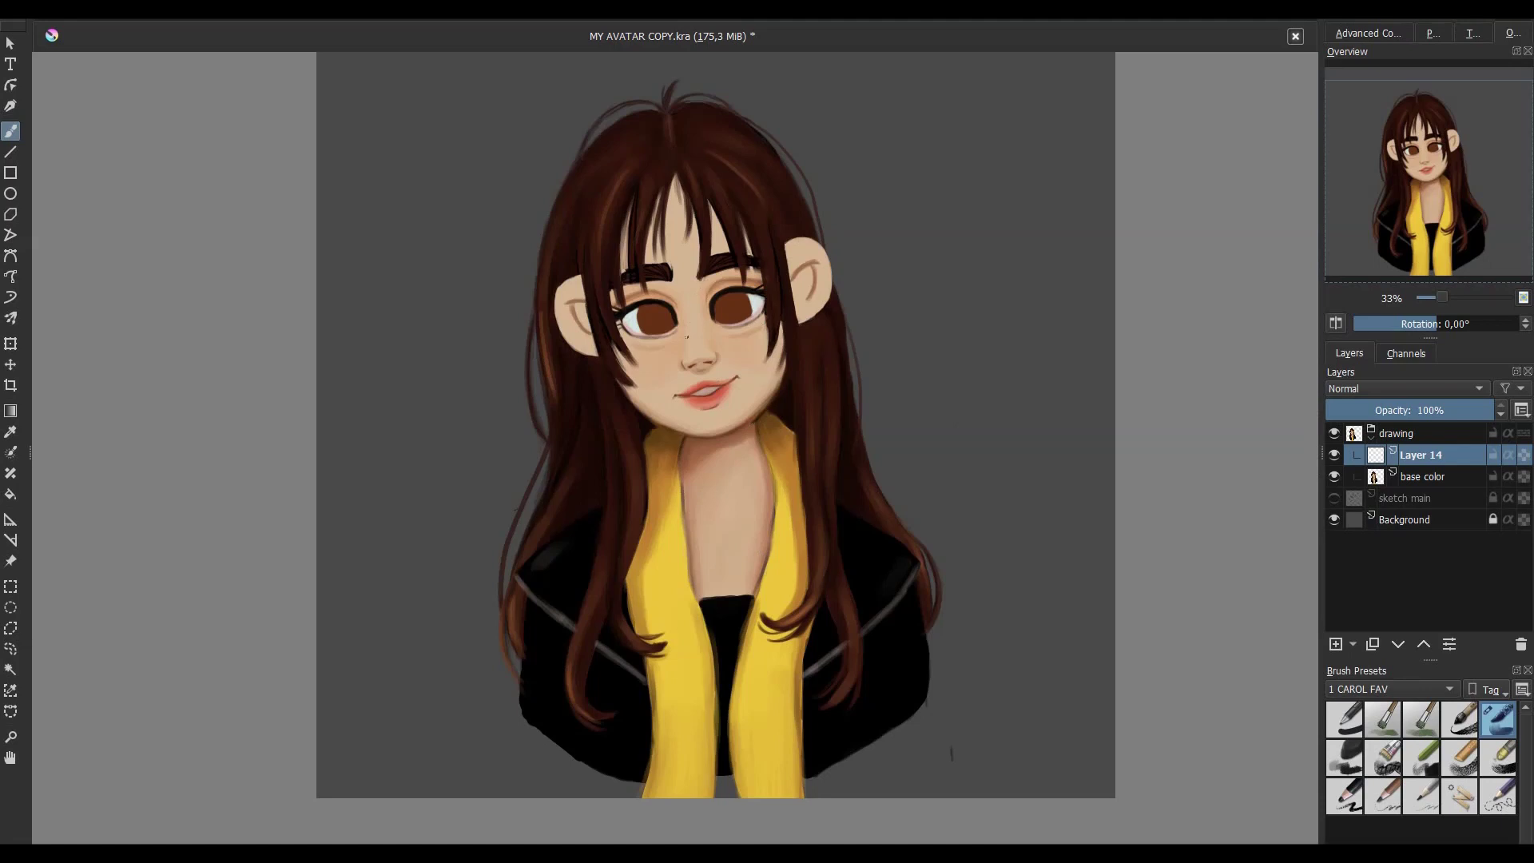
- With a textured brush, paint pink speckled texture on the right ear
{"action": "left_click", "coordinate": [1383, 30]}
{"action": "left_click", "coordinate": [1383, 757]}
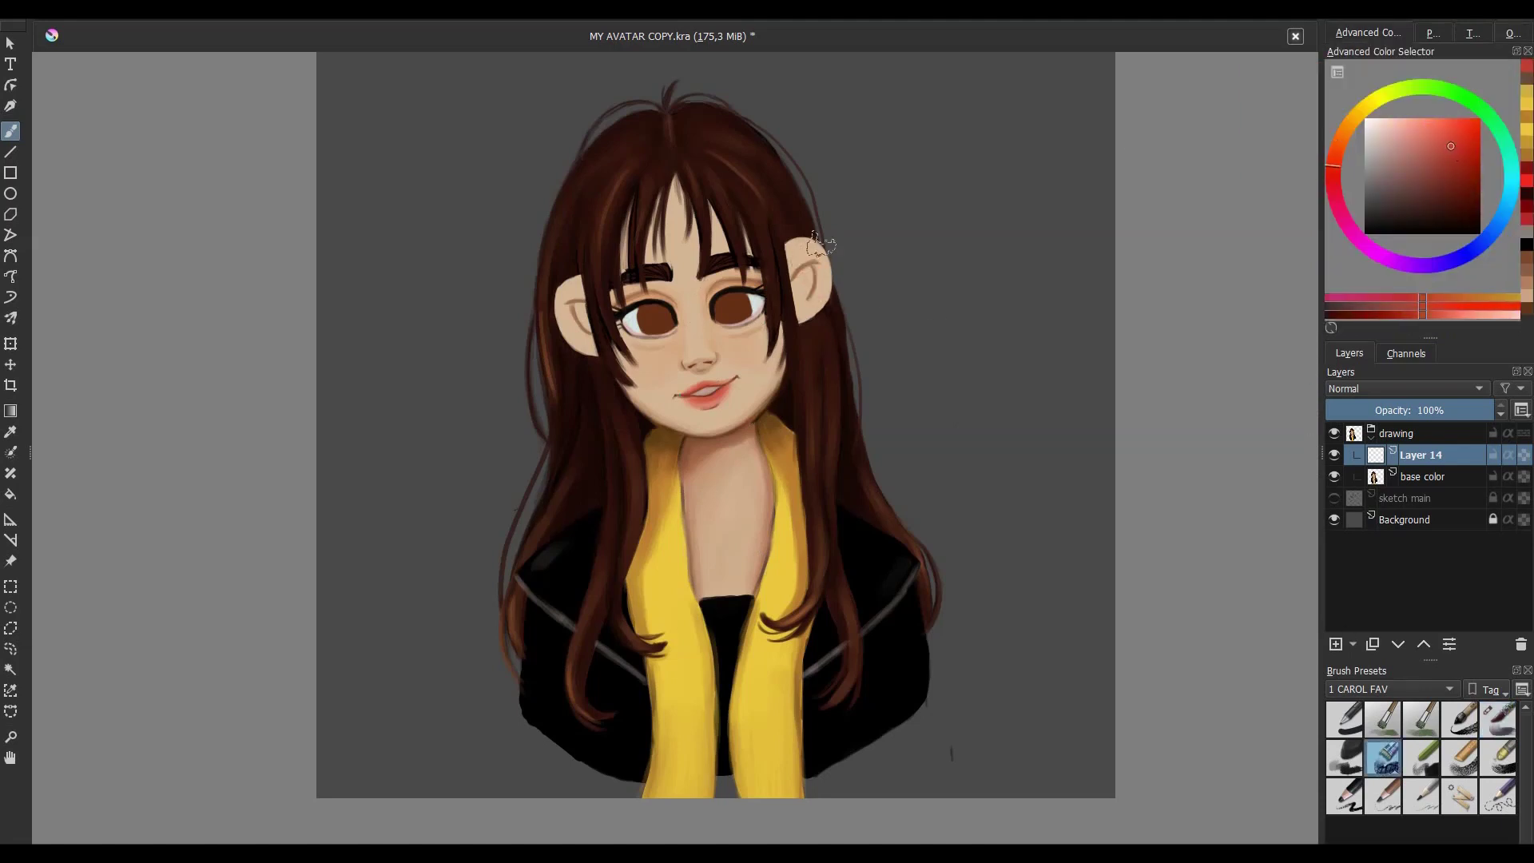
{"action": "left_click_drag", "start_coordinate": [823, 239], "coordinate": [799, 266]}
{"action": "key", "text": "Tab"}
{"action": "left_click_drag", "start_coordinate": [806, 332], "coordinate": [815, 355]}
{"action": "key", "text": "plus"}
{"action": "key", "text": "Tab"}
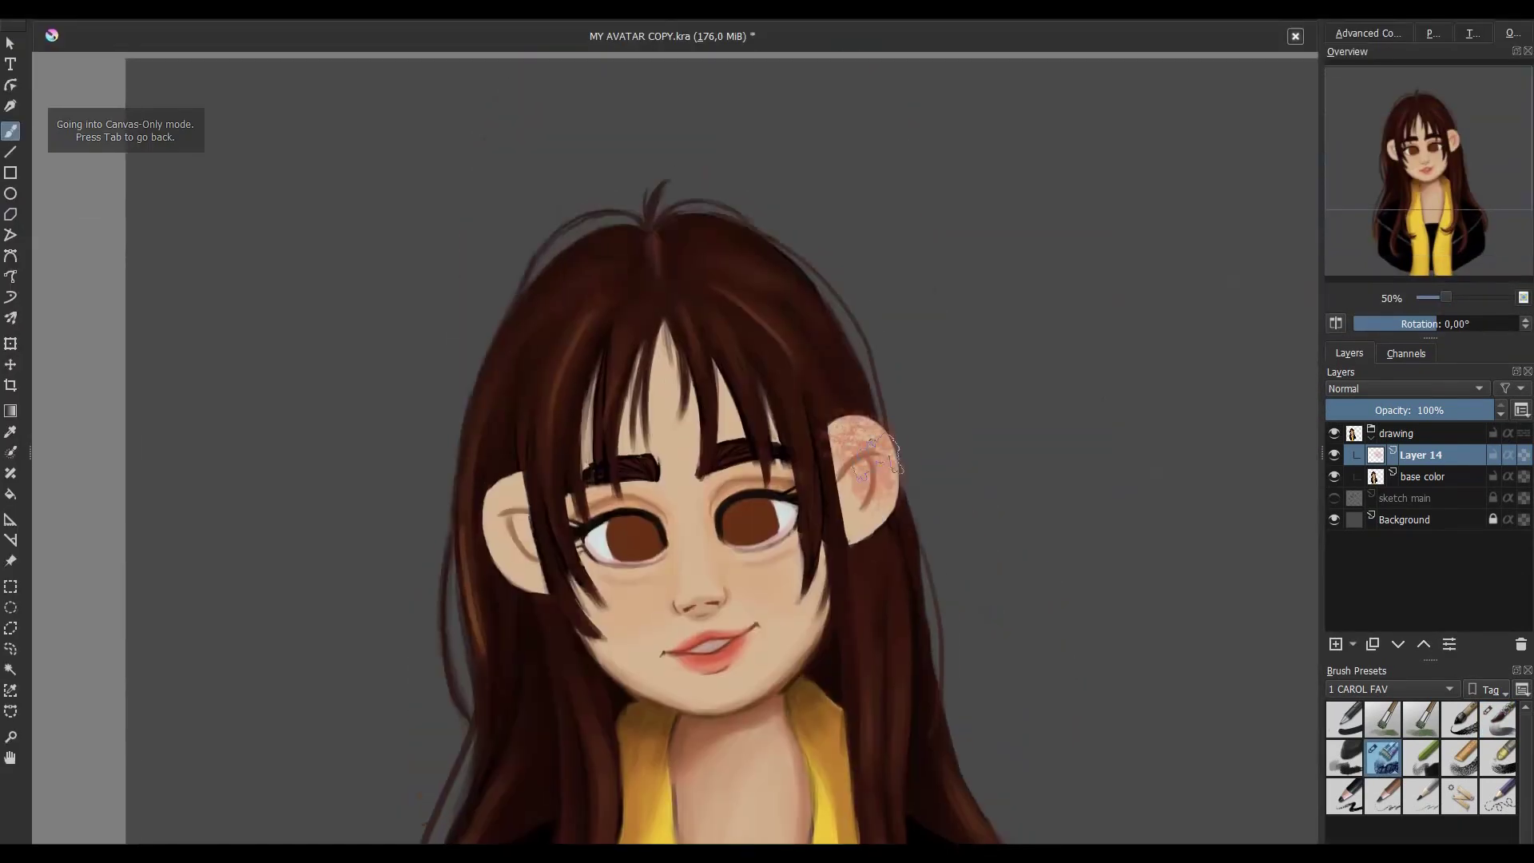
- Build up pink speckles on the left ear and right ear edge, then add Layer 15
{"action": "mouse_move", "coordinate": [499, 487]}
{"action": "left_mouse_down"}
{"action": "mouse_move", "coordinate": [512, 548]}
{"action": "mouse_move", "coordinate": [491, 560]}
{"action": "left_mouse_up"}
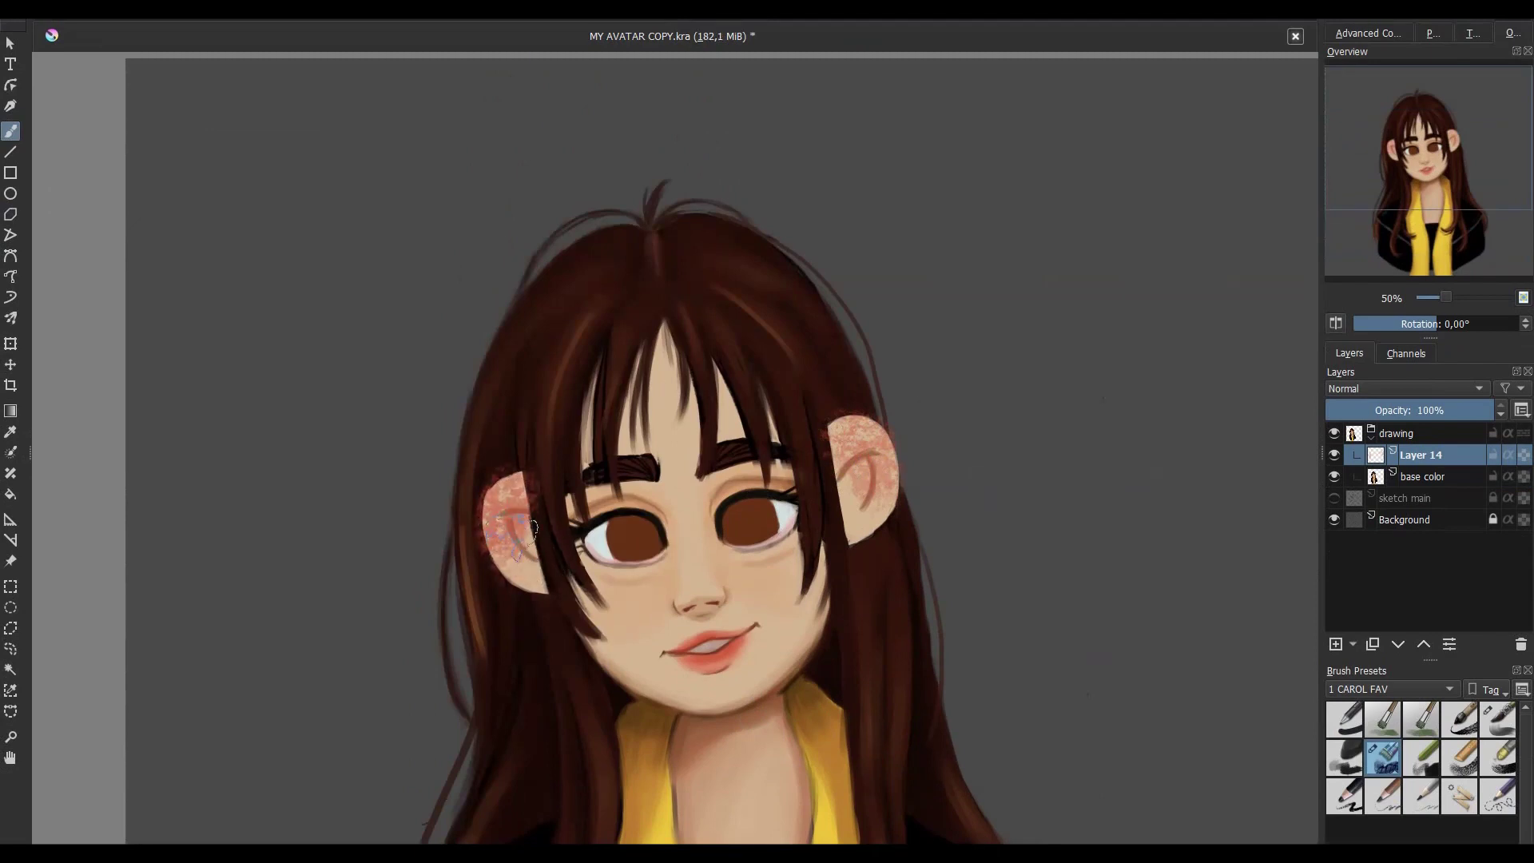
{"action": "mouse_move", "coordinate": [879, 447]}
{"action": "left_mouse_down"}
{"action": "mouse_move", "coordinate": [839, 415]}
{"action": "mouse_move", "coordinate": [859, 403]}
{"action": "mouse_move", "coordinate": [899, 439]}
{"action": "left_mouse_up"}
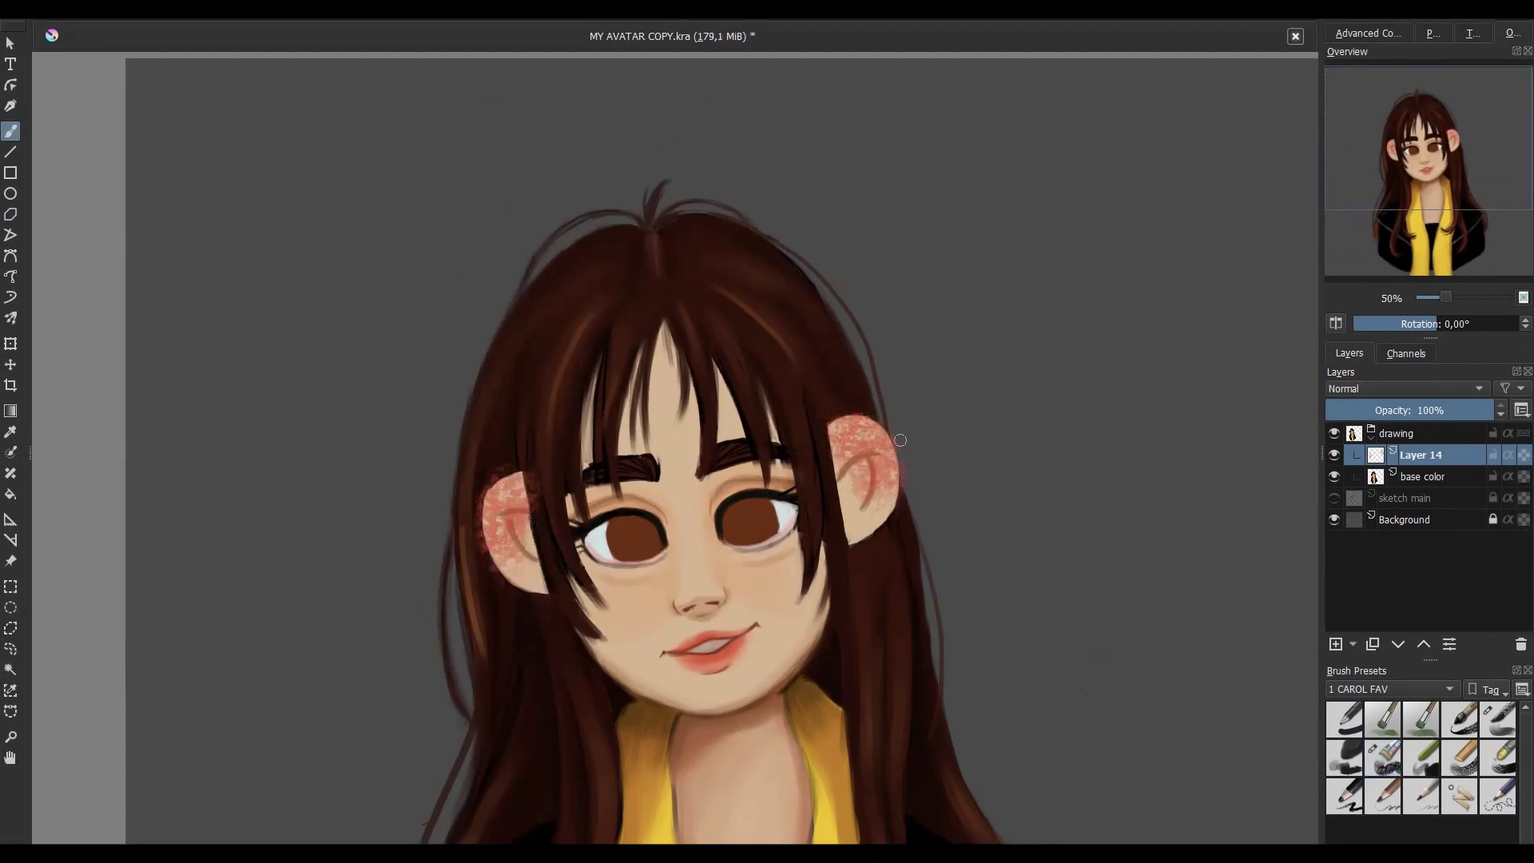
{"action": "left_click_drag", "start_coordinate": [539, 463], "coordinate": [502, 592]}
{"action": "key", "text": "Insert"}
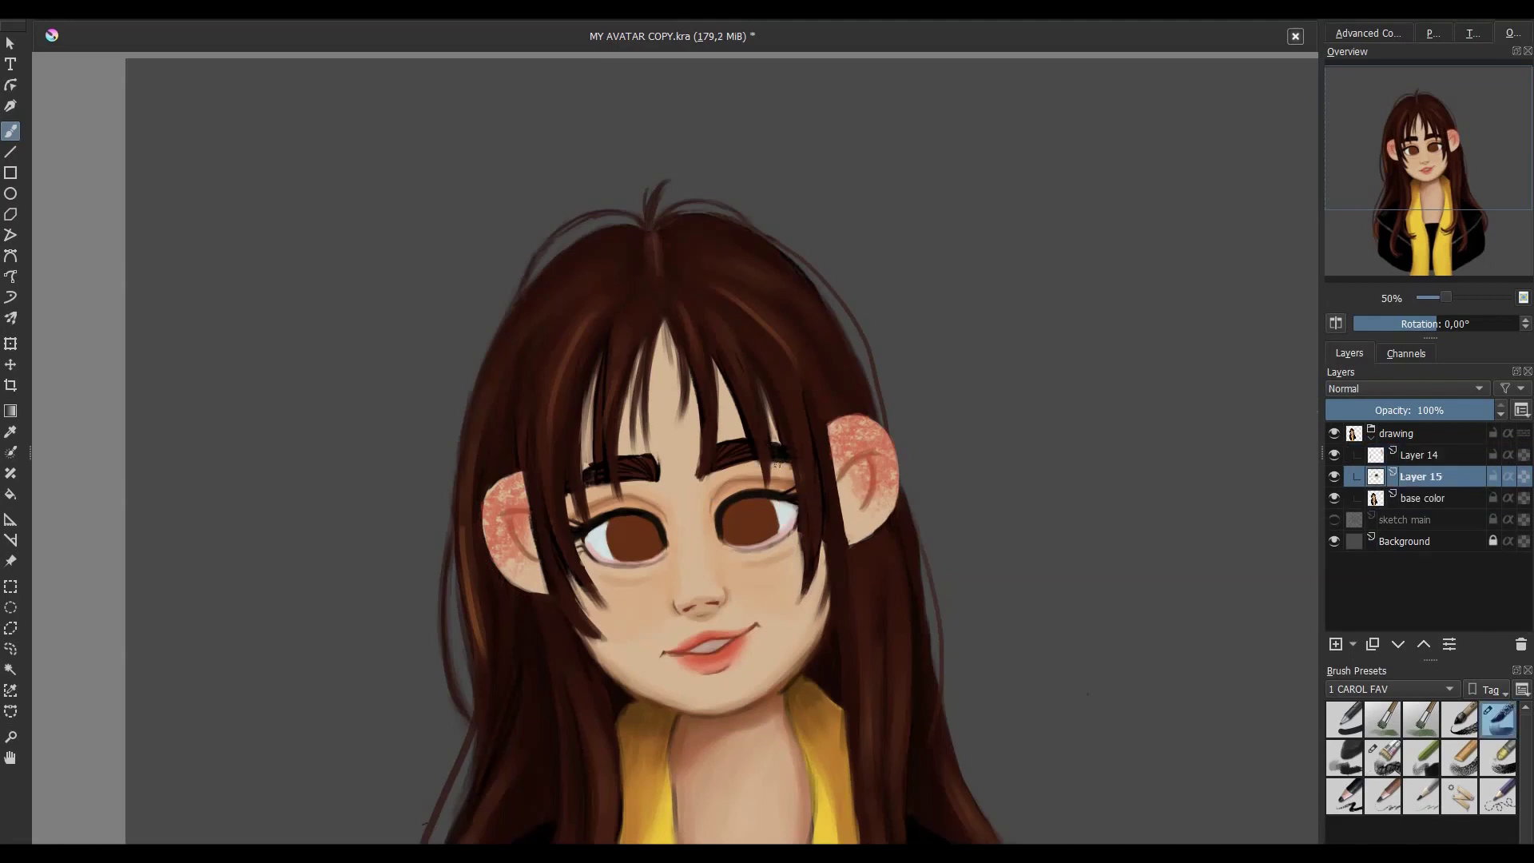
- Touch up the left eyebrow end and darken the left eye's upper lid line
{"action": "left_click_drag", "start_coordinate": [595, 474], "coordinate": [584, 465]}
{"action": "key", "text": "plus"}
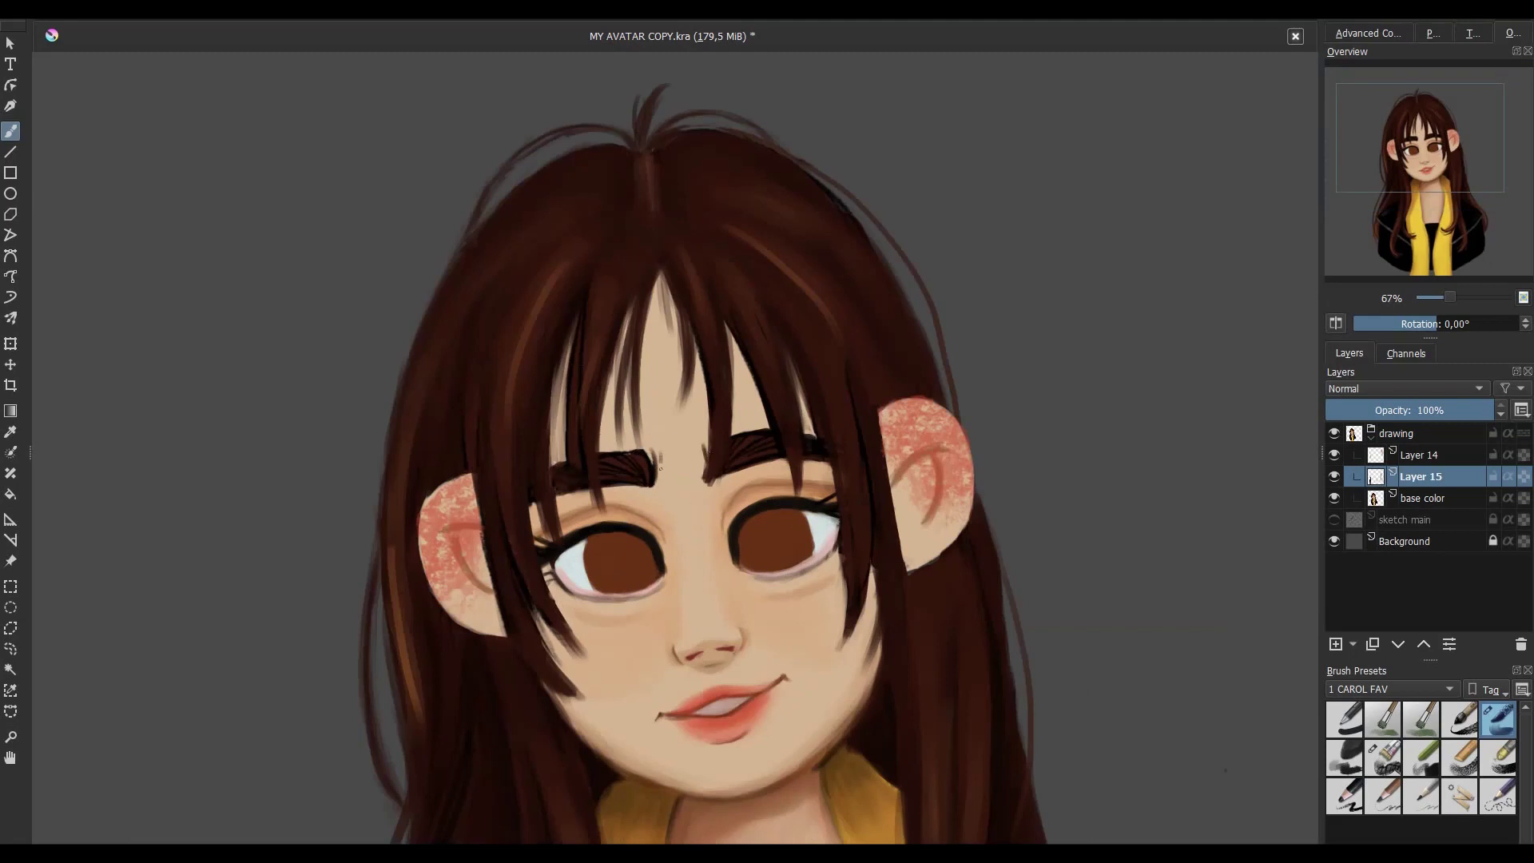
{"action": "scroll", "coordinate": [725, 444], "scroll_direction": "down", "scroll_amount": 2}
{"action": "left_click_drag", "start_coordinate": [644, 454], "coordinate": [559, 460]}
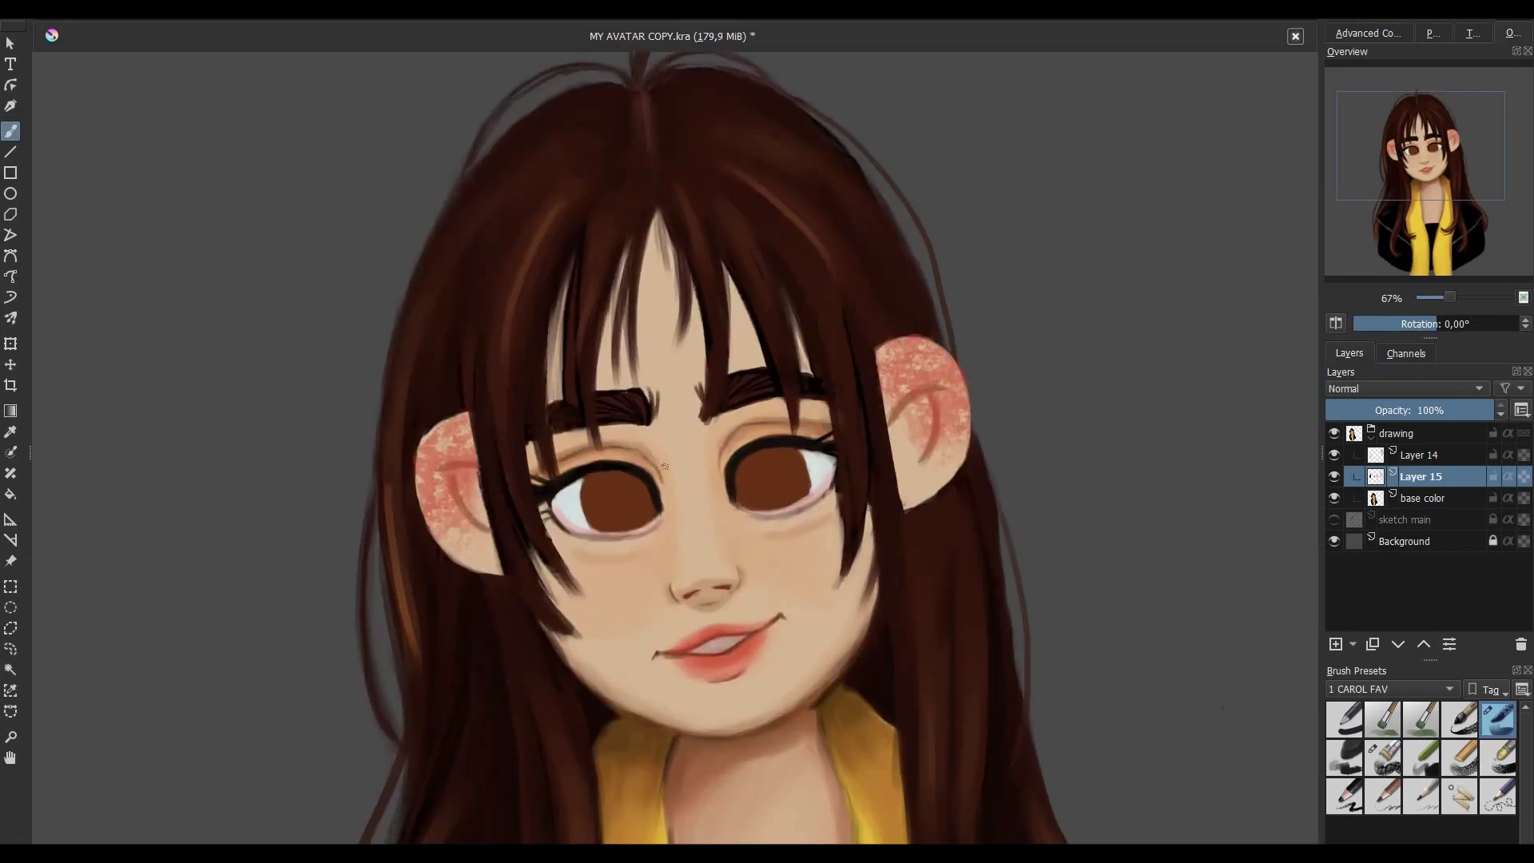
{"action": "scroll", "coordinate": [545, 652], "scroll_direction": "down", "scroll_amount": 2}
{"action": "scroll", "coordinate": [546, 652], "scroll_direction": "down", "scroll_amount": 3}
{"action": "key", "text": "Page_Up"}
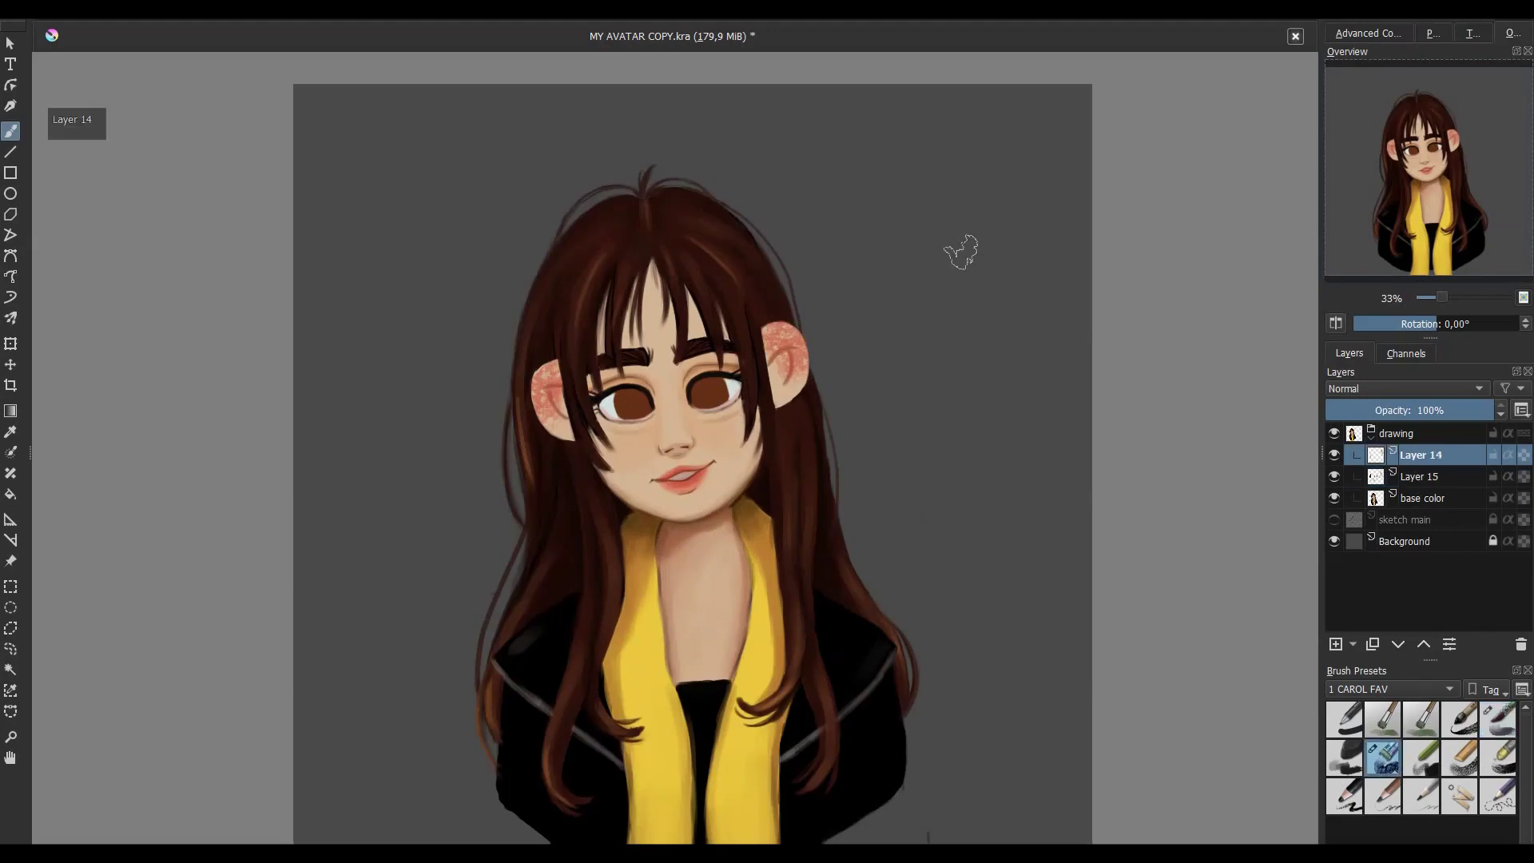
{"action": "key", "text": "Page_Down"}
{"action": "scroll", "coordinate": [669, 438], "scroll_direction": "up", "scroll_amount": 2}
- Sample the face skin tone, shift it to pink, and blush the nose tip
{"action": "key", "text": "/"}
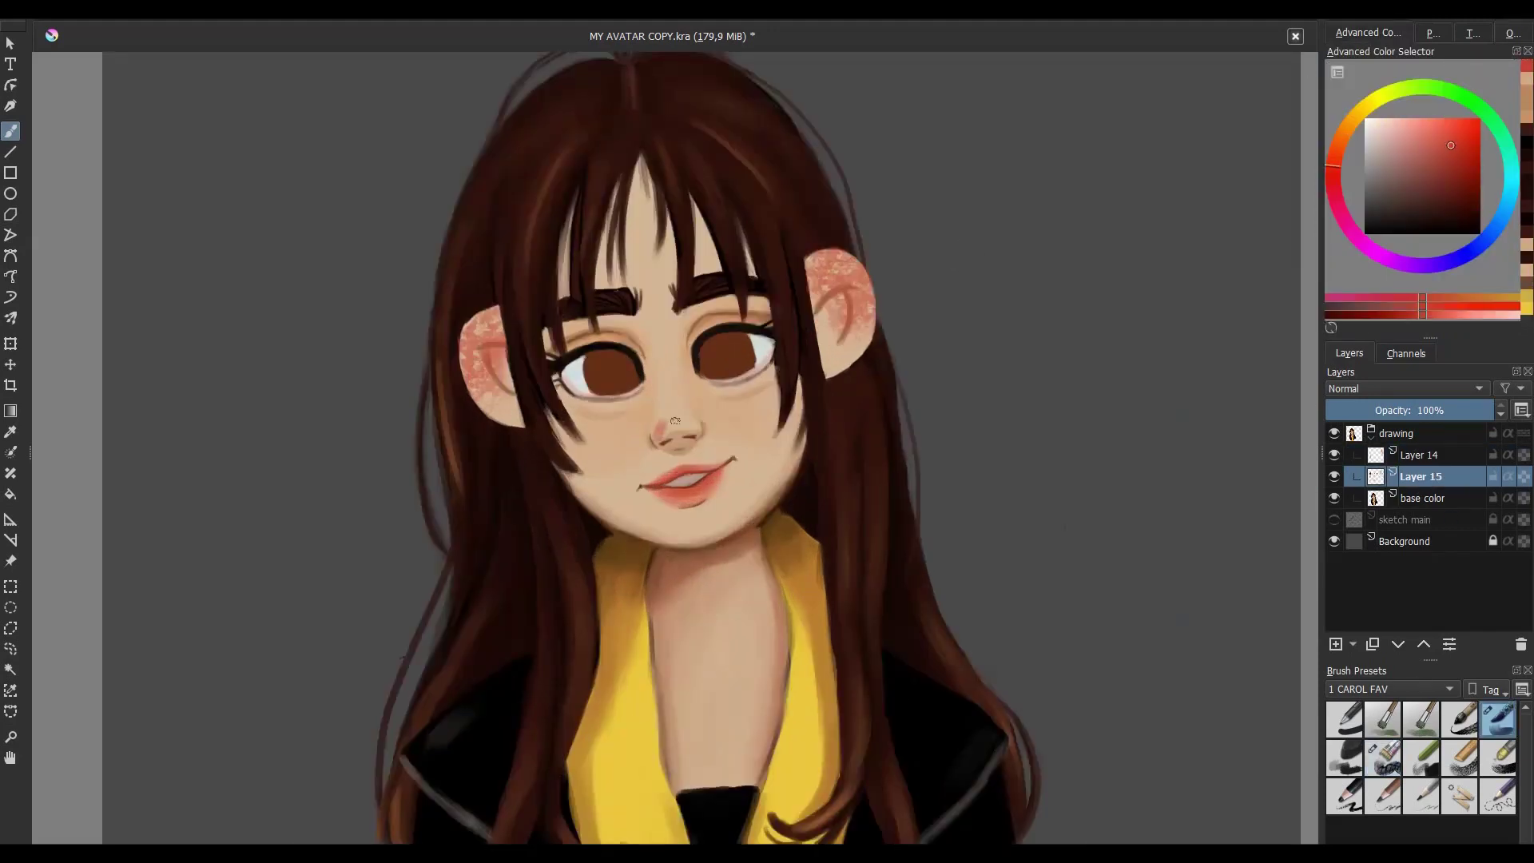
{"action": "left_click", "coordinate": [668, 414], "text": "ctrl"}
{"action": "left_click", "coordinate": [1333, 173]}
{"action": "left_click", "coordinate": [1420, 132]}
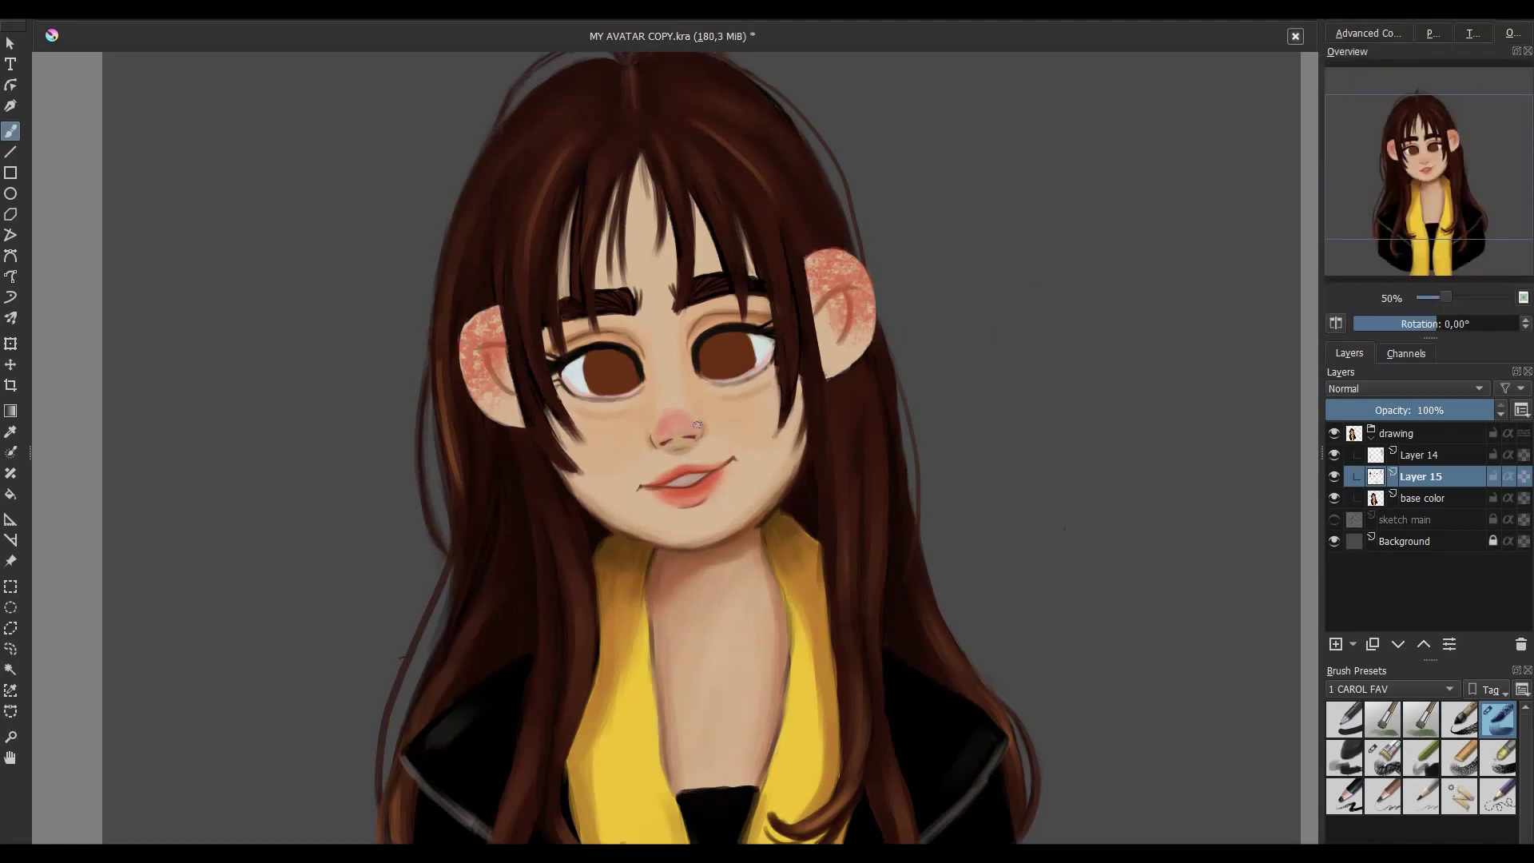
{"action": "key", "text": "/"}
{"action": "key", "text": "/"}
{"action": "left_click_drag", "start_coordinate": [668, 428], "coordinate": [685, 417]}
- Pick and refine a lighter skin tone in the colour picker
{"action": "left_click", "coordinate": [1368, 33]}
{"action": "left_click", "coordinate": [651, 516], "text": "ctrl"}
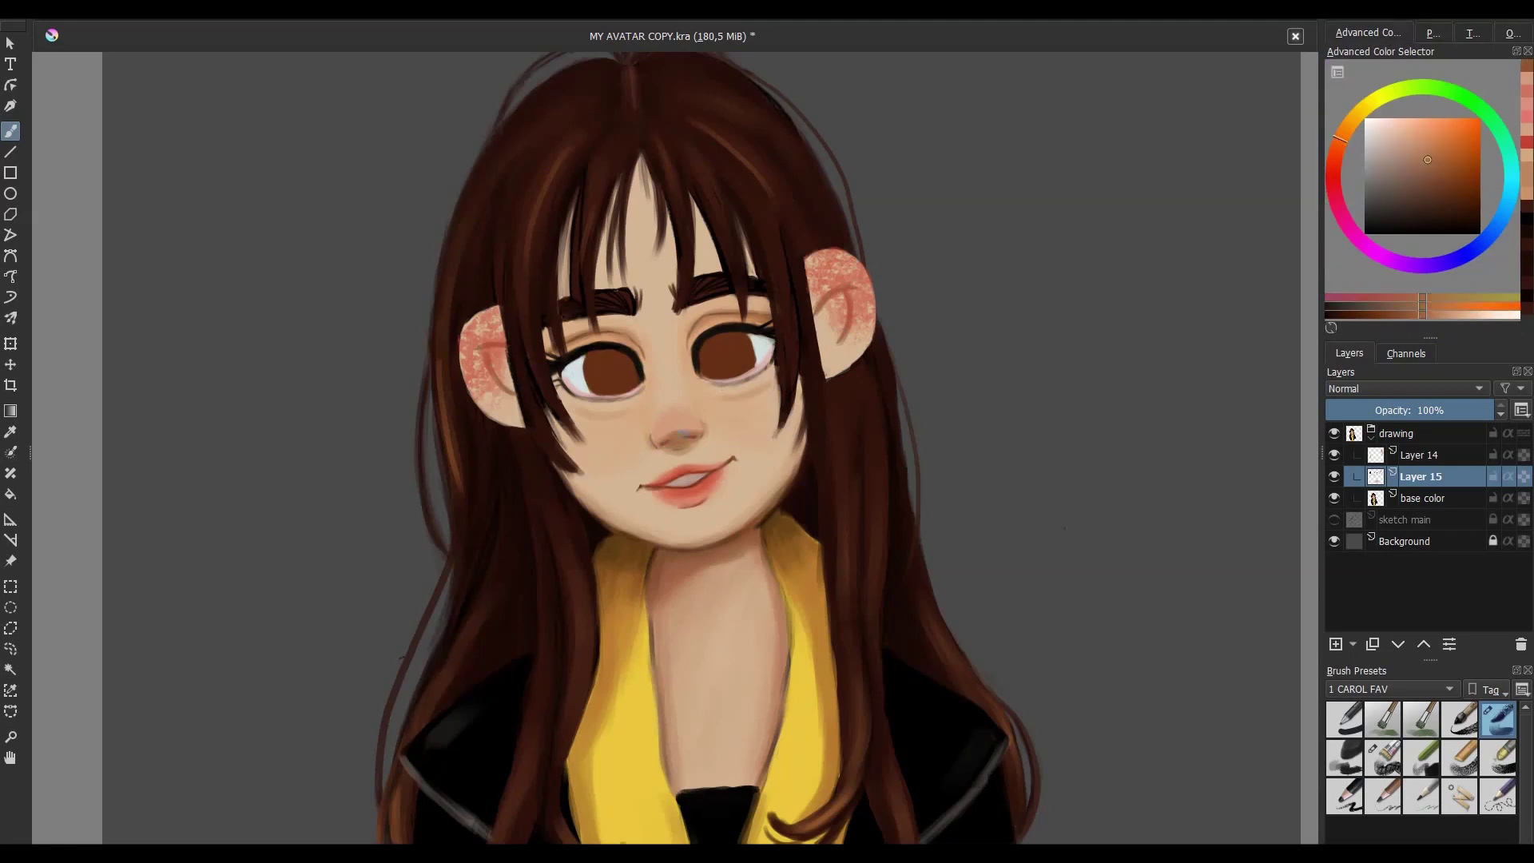
{"action": "left_click", "coordinate": [675, 453], "text": "ctrl"}
{"action": "left_click", "coordinate": [679, 400], "text": "ctrl"}
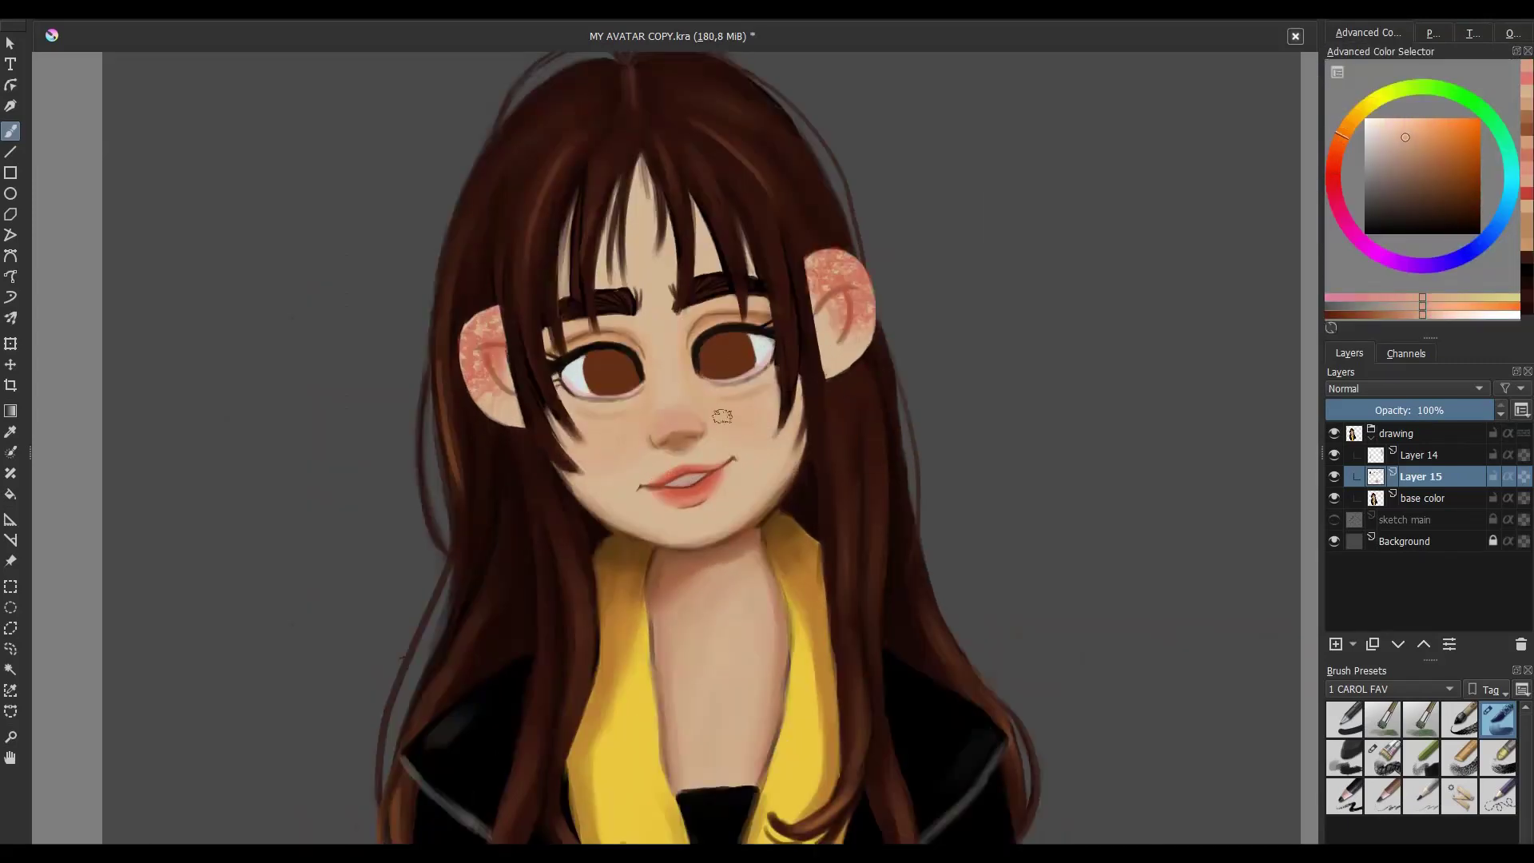
{"action": "left_click", "coordinate": [1512, 33]}
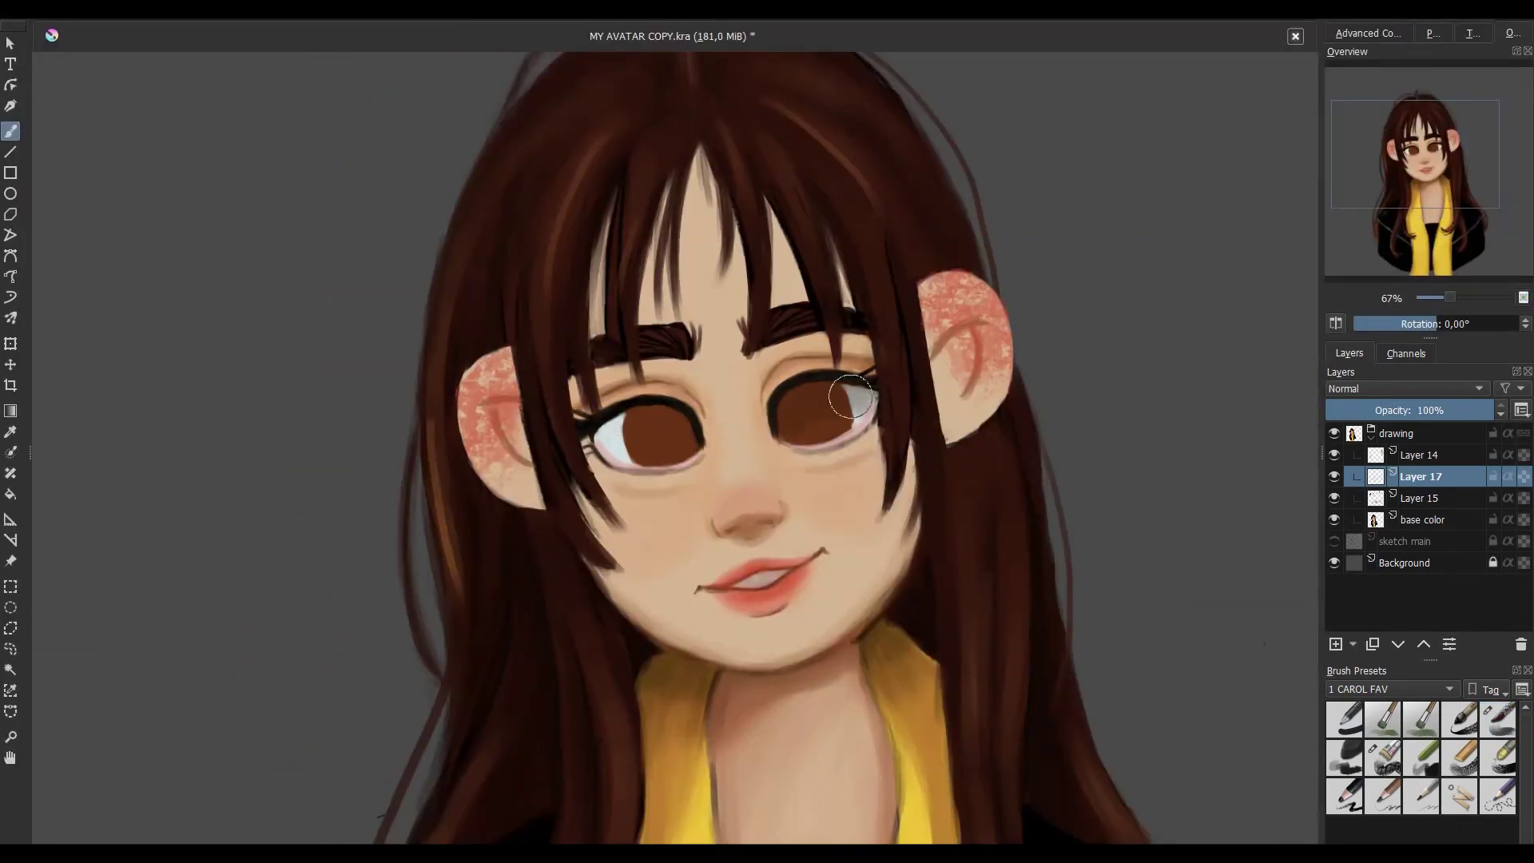
- Add a new layer for eye highlights, mirror-check the face, and sample the iris colour
{"action": "left_click", "coordinate": [1434, 35]}
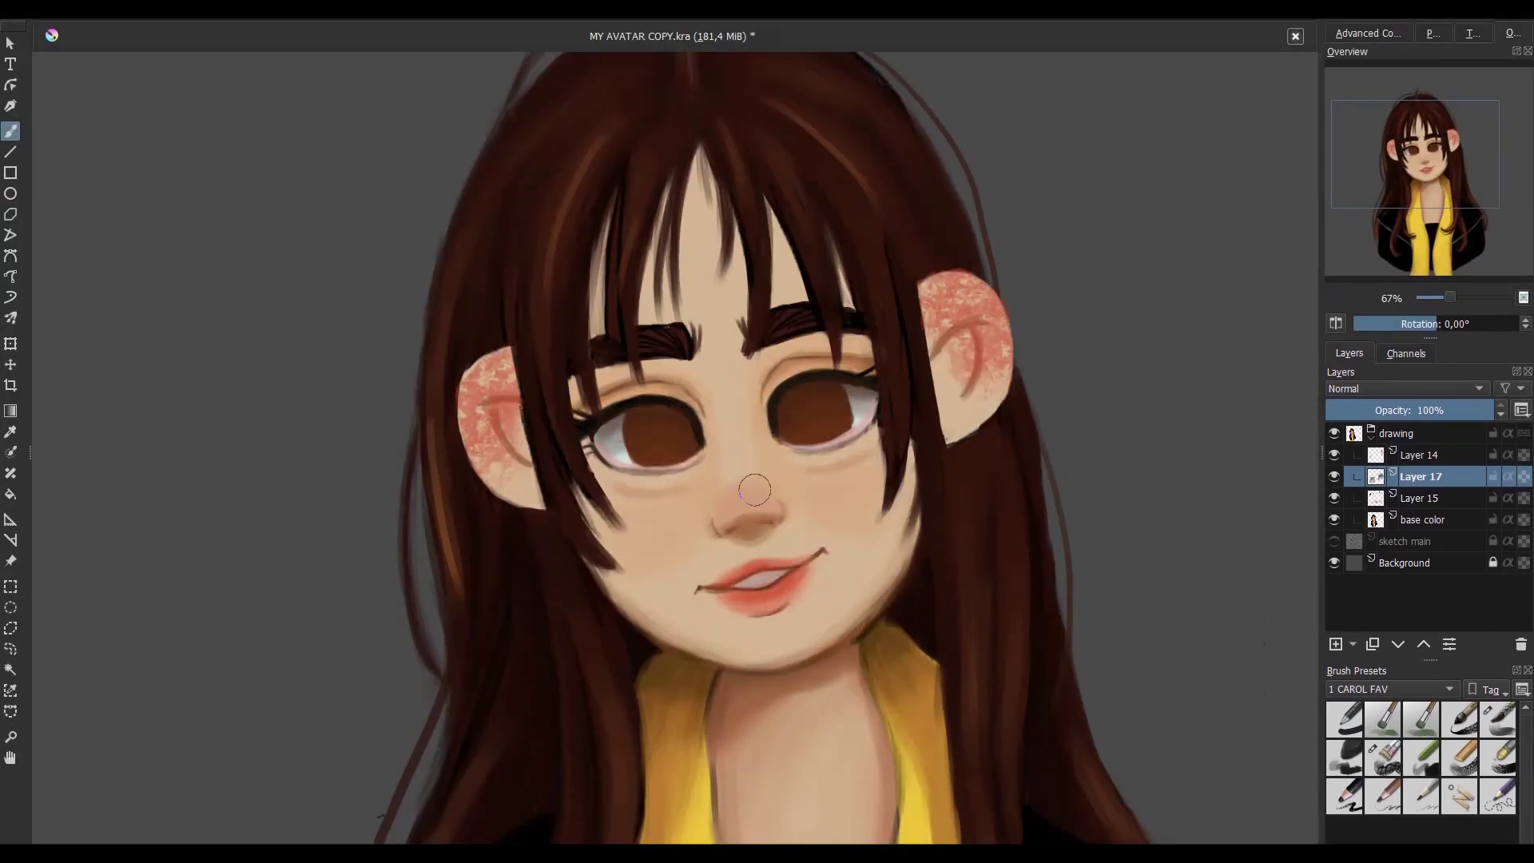
{"action": "left_click", "coordinate": [1337, 646]}
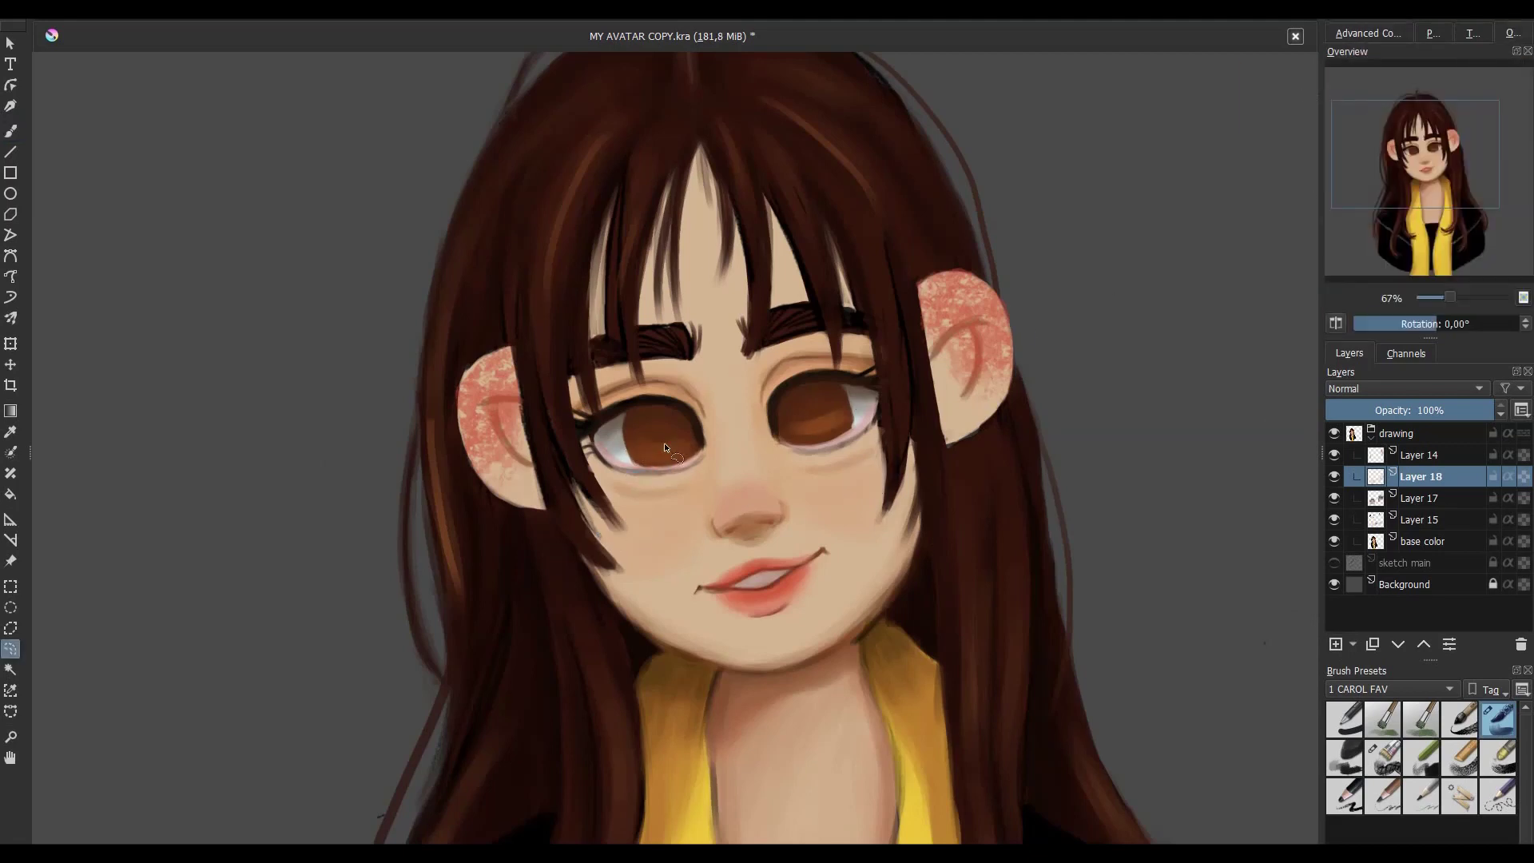
{"action": "key", "text": "m"}
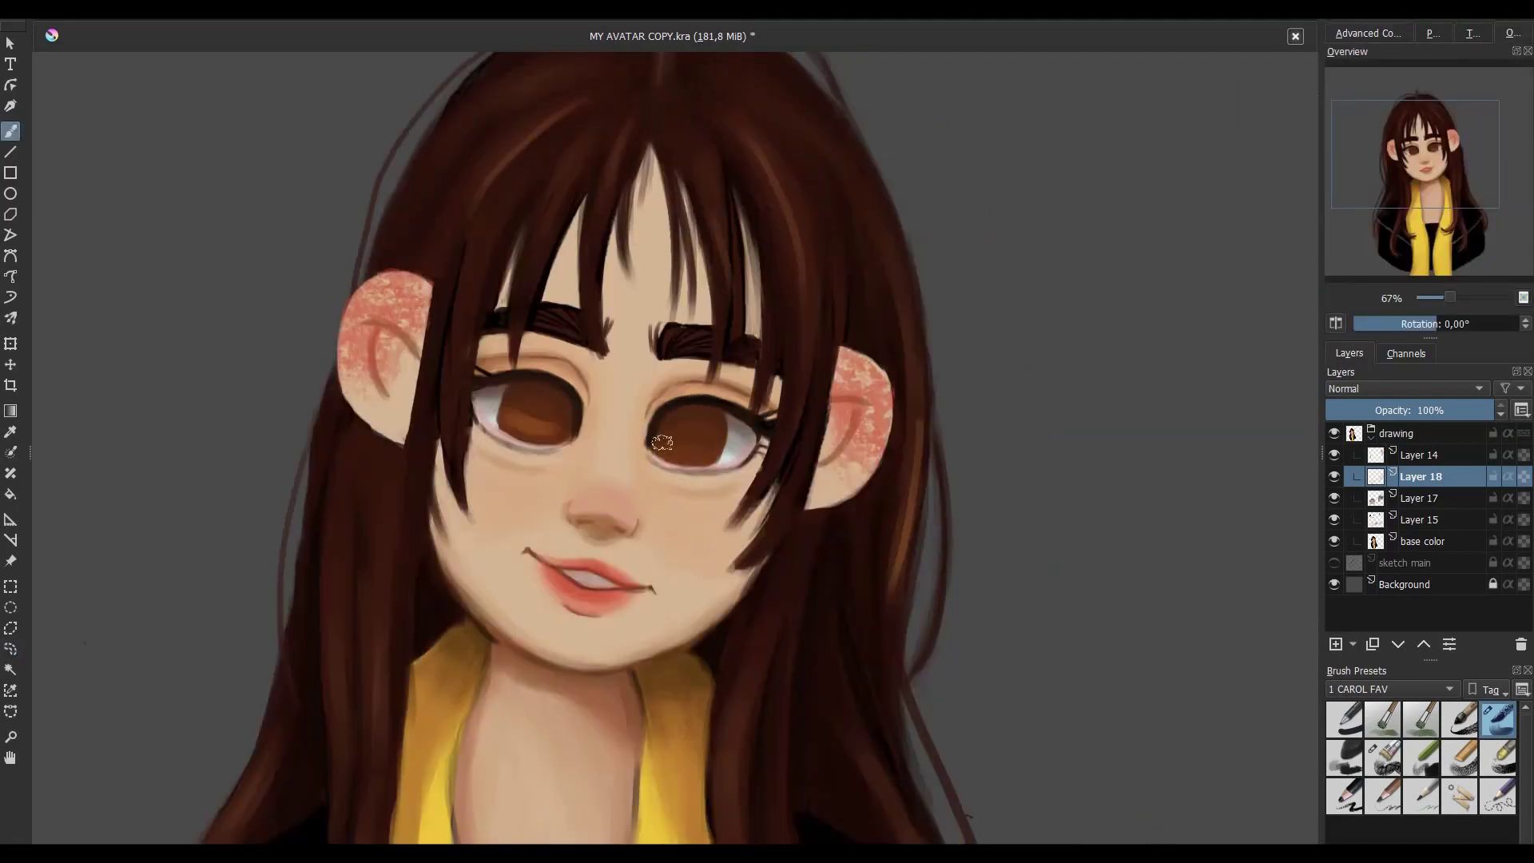
{"action": "key", "text": "m"}
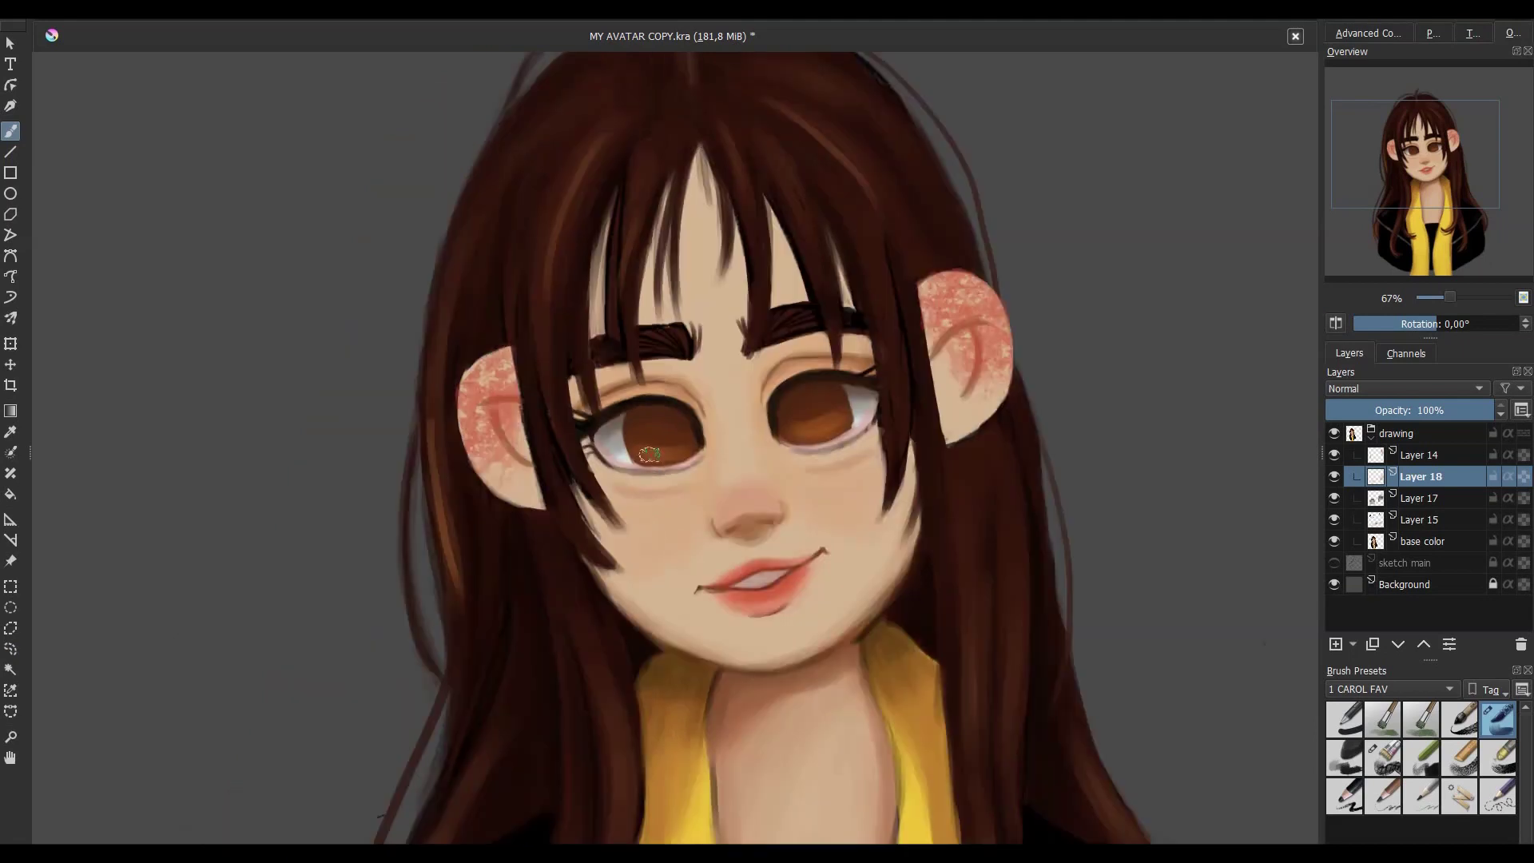
{"action": "left_click", "coordinate": [628, 417], "text": "ctrl"}
{"action": "key", "text": "minus"}
{"action": "key", "text": "minus"}
{"action": "key", "text": "equal"}
{"action": "key", "text": "equal"}
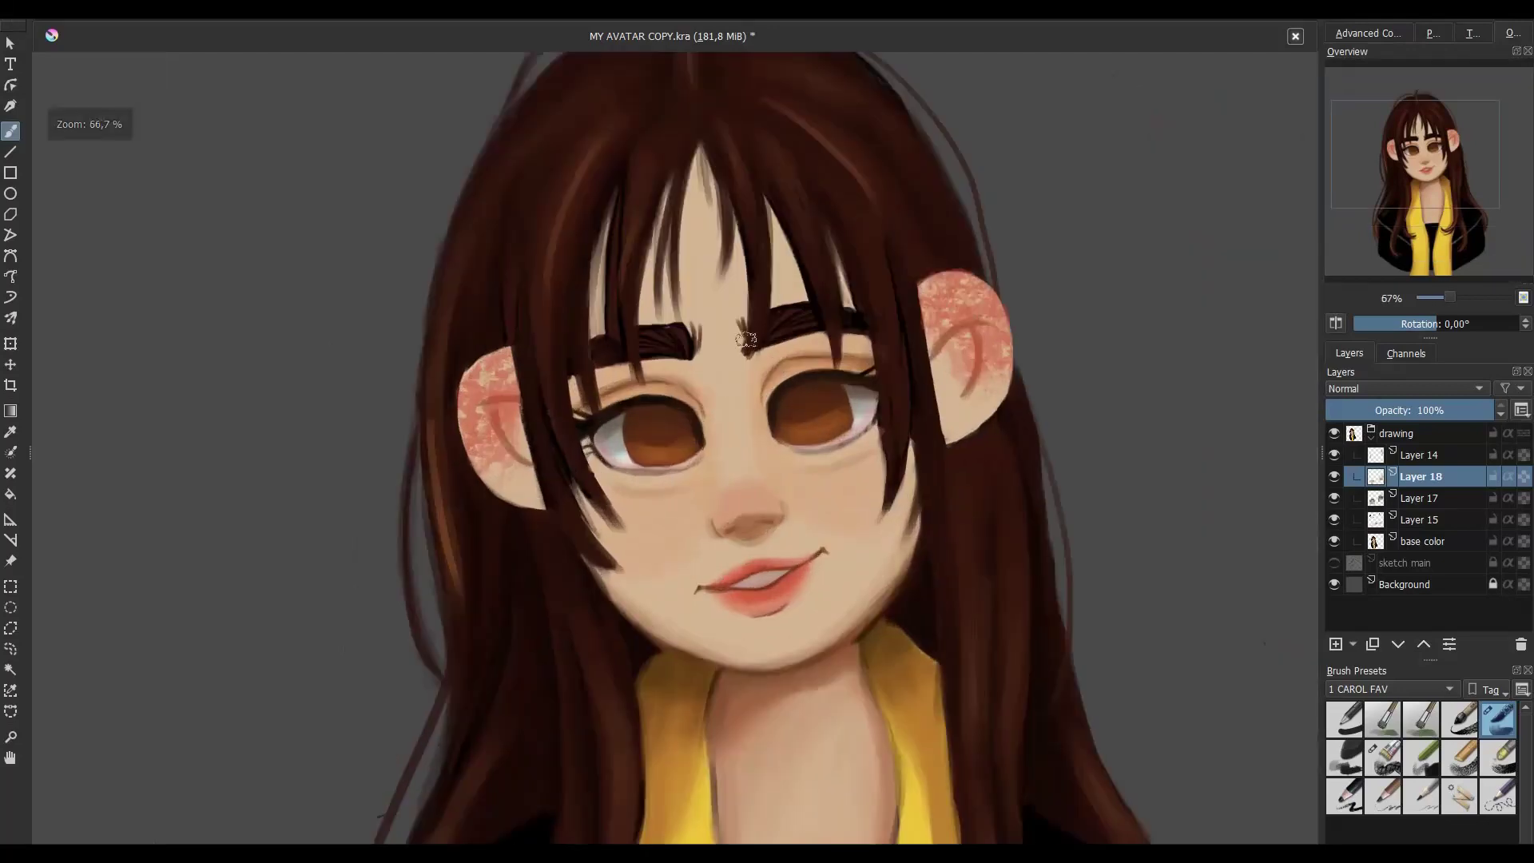
- Darken the right iris on Layer 17, then add a new layer at the top of the group
{"action": "left_click", "coordinate": [1367, 32]}
{"action": "key", "text": "minus"}
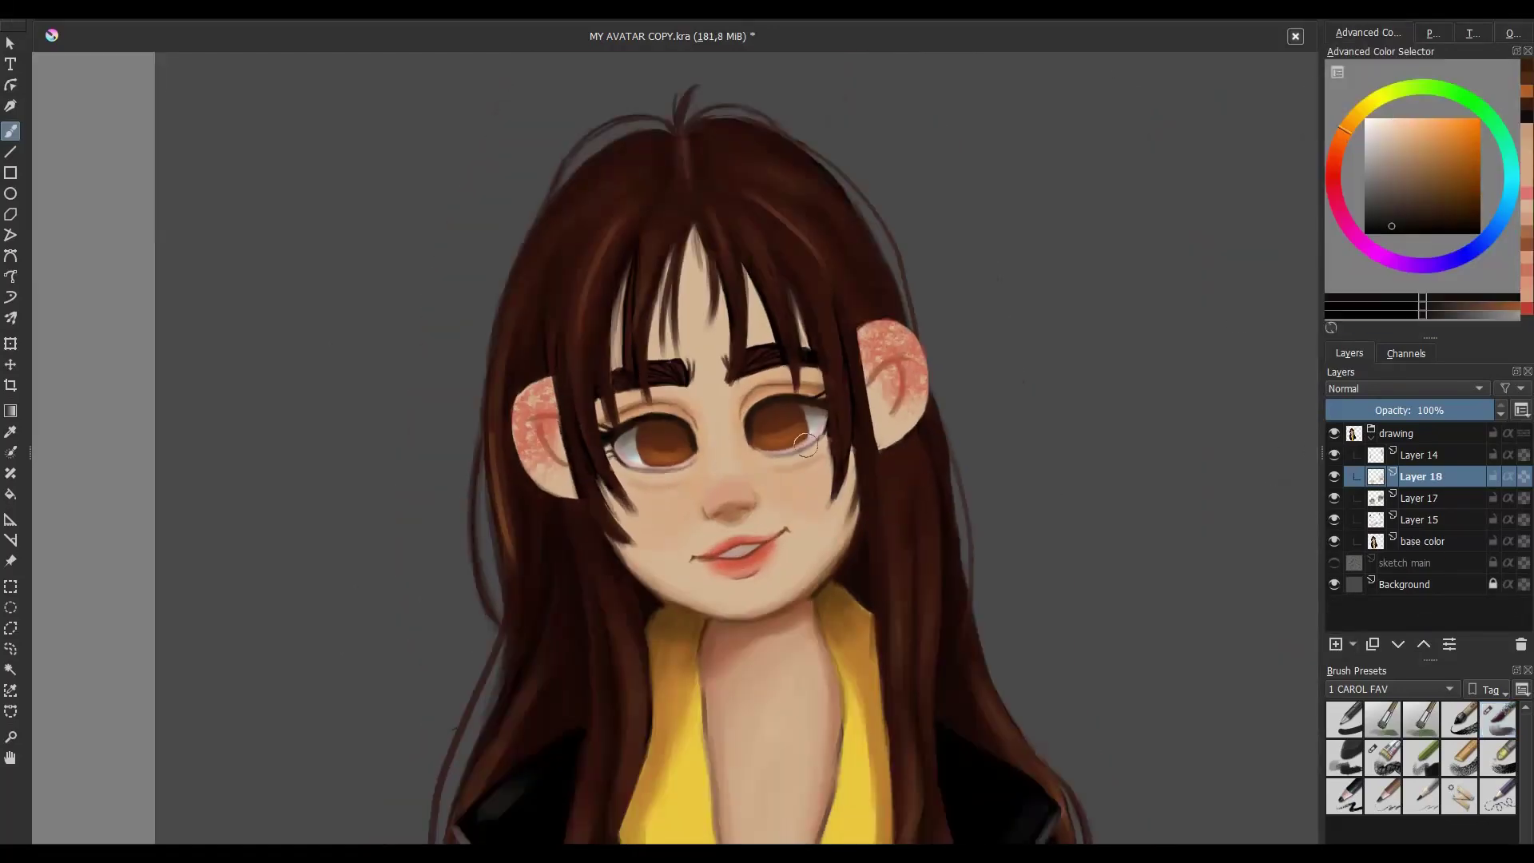
{"action": "left_click", "coordinate": [1505, 30]}
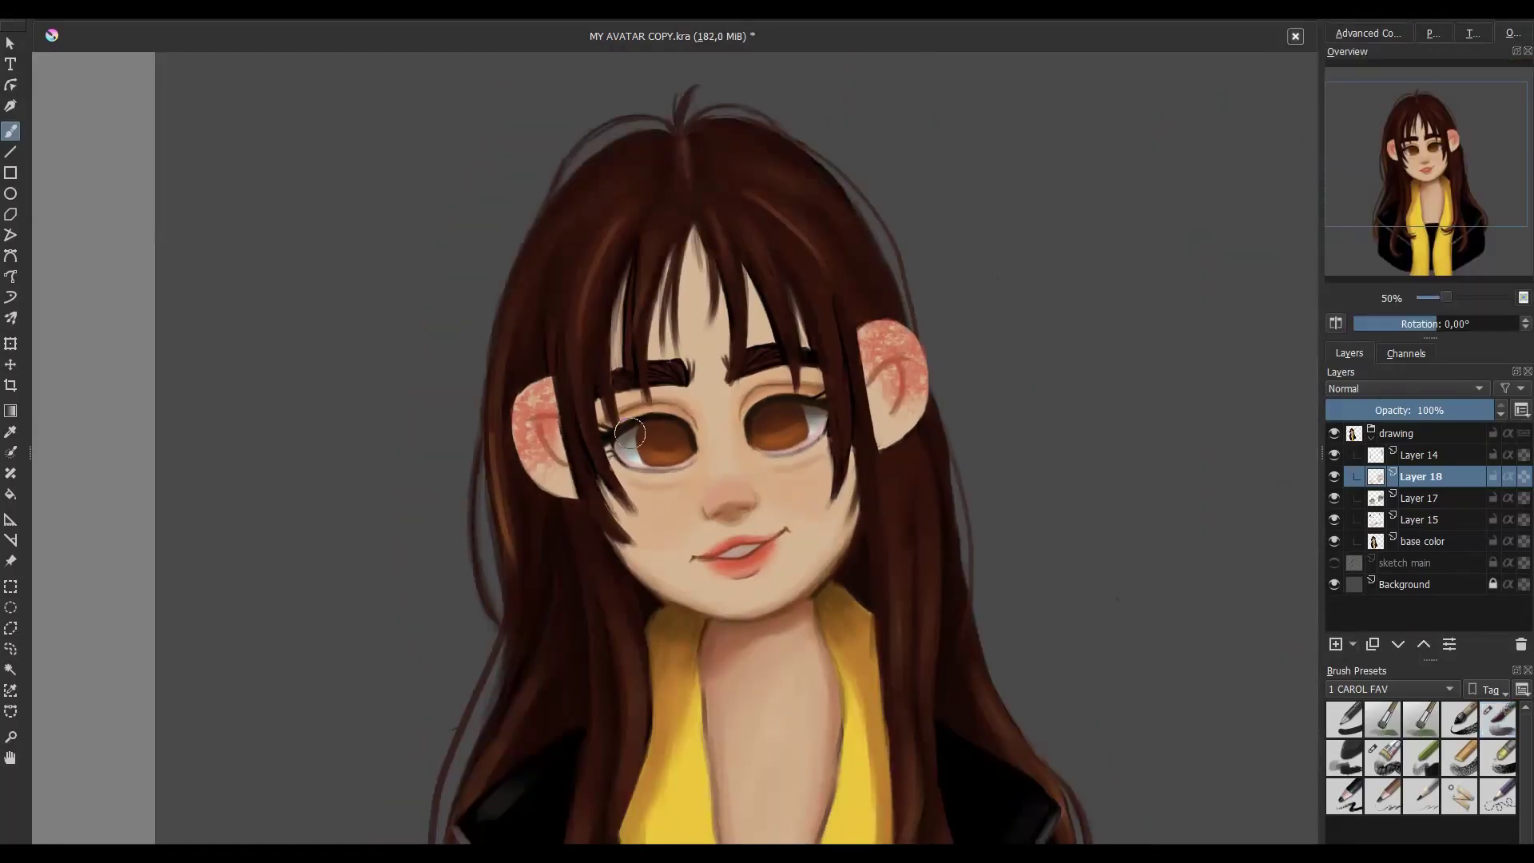
{"action": "key", "text": "Page_Down"}
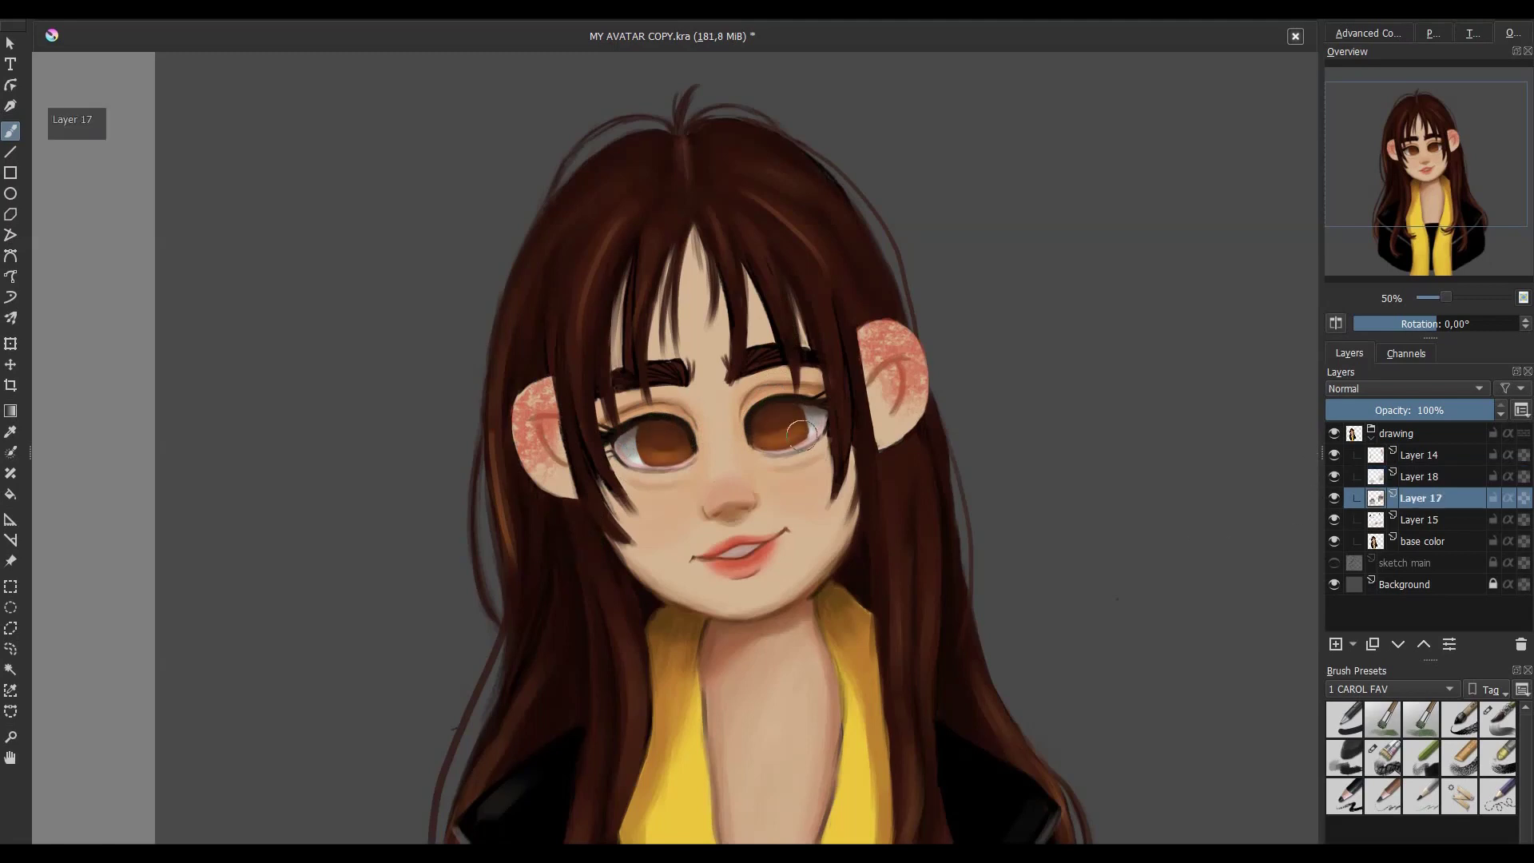
{"action": "left_click_drag", "start_coordinate": [767, 419], "coordinate": [779, 428]}
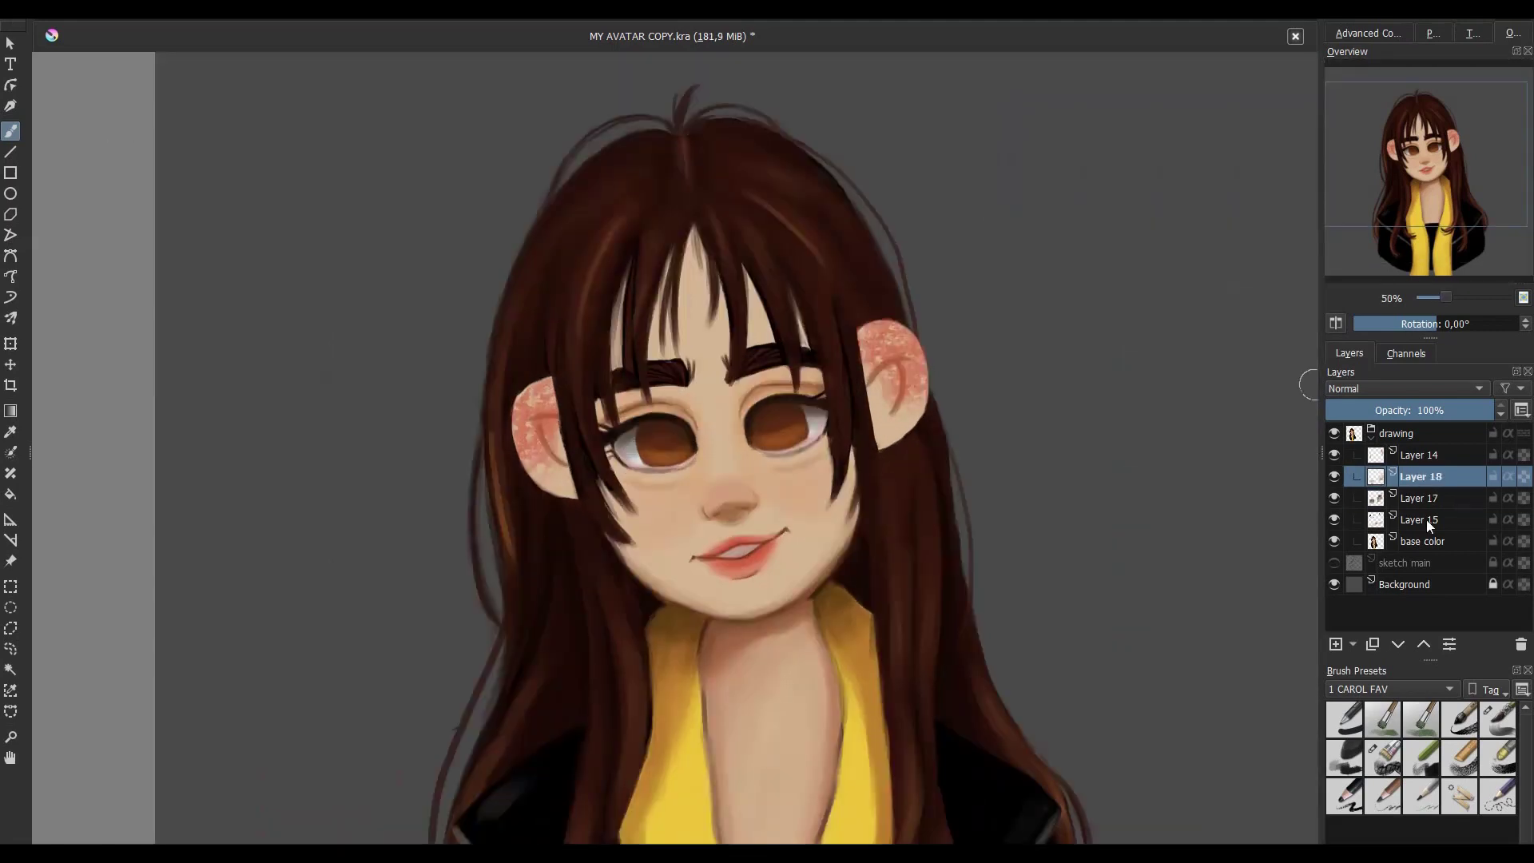
{"action": "left_click", "coordinate": [1426, 519]}
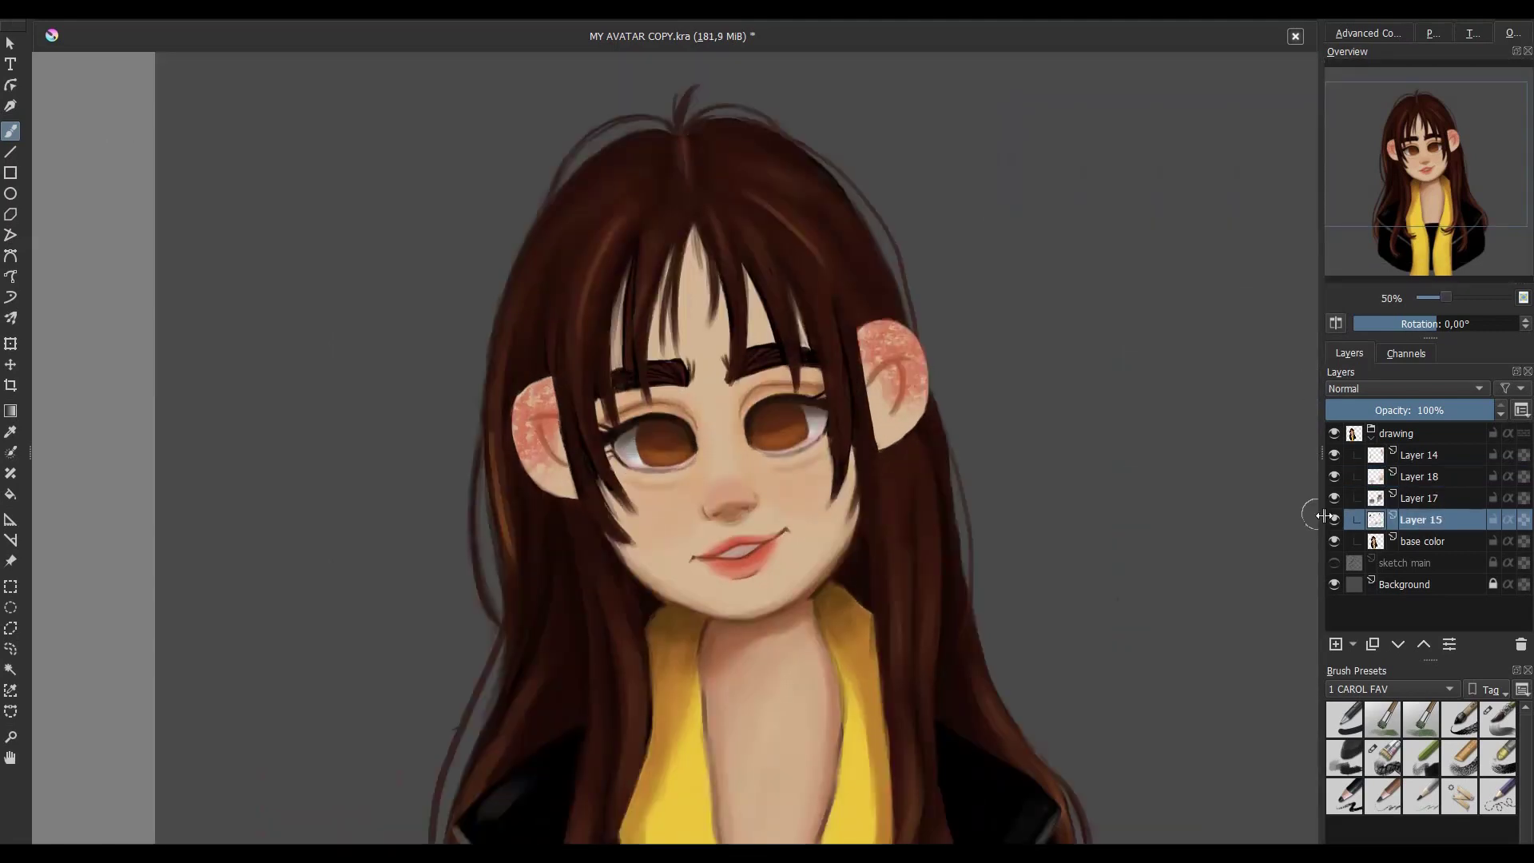
{"action": "left_click", "coordinate": [1335, 644]}
{"action": "left_click", "coordinate": [1368, 33]}
- Paint fine dark strands across the bangs over the forehead
{"action": "left_click", "coordinate": [1498, 717]}
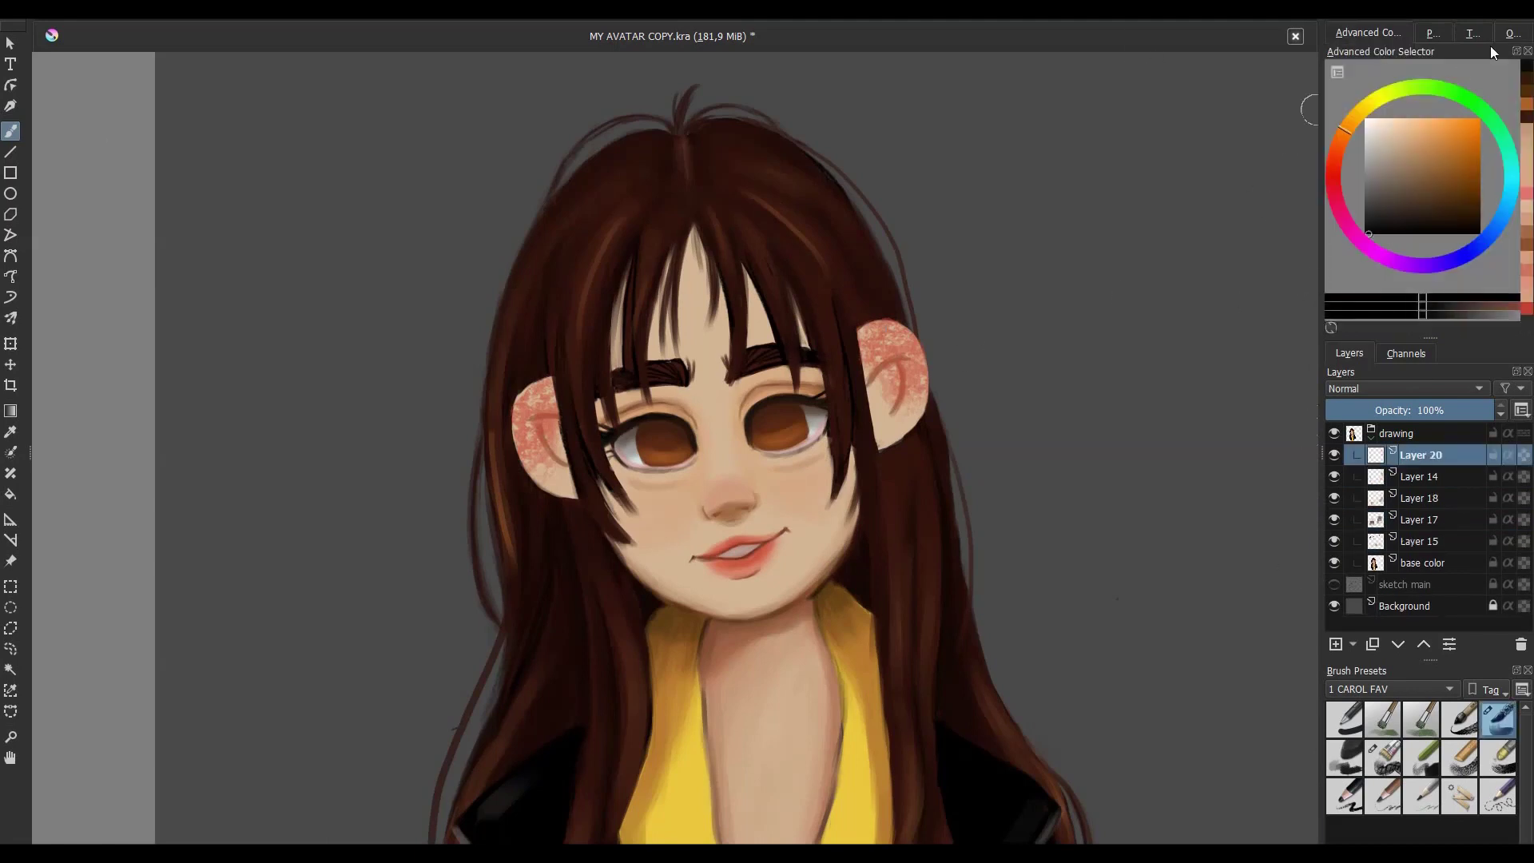
{"action": "left_click", "coordinate": [1512, 33]}
{"action": "key", "text": "plus"}
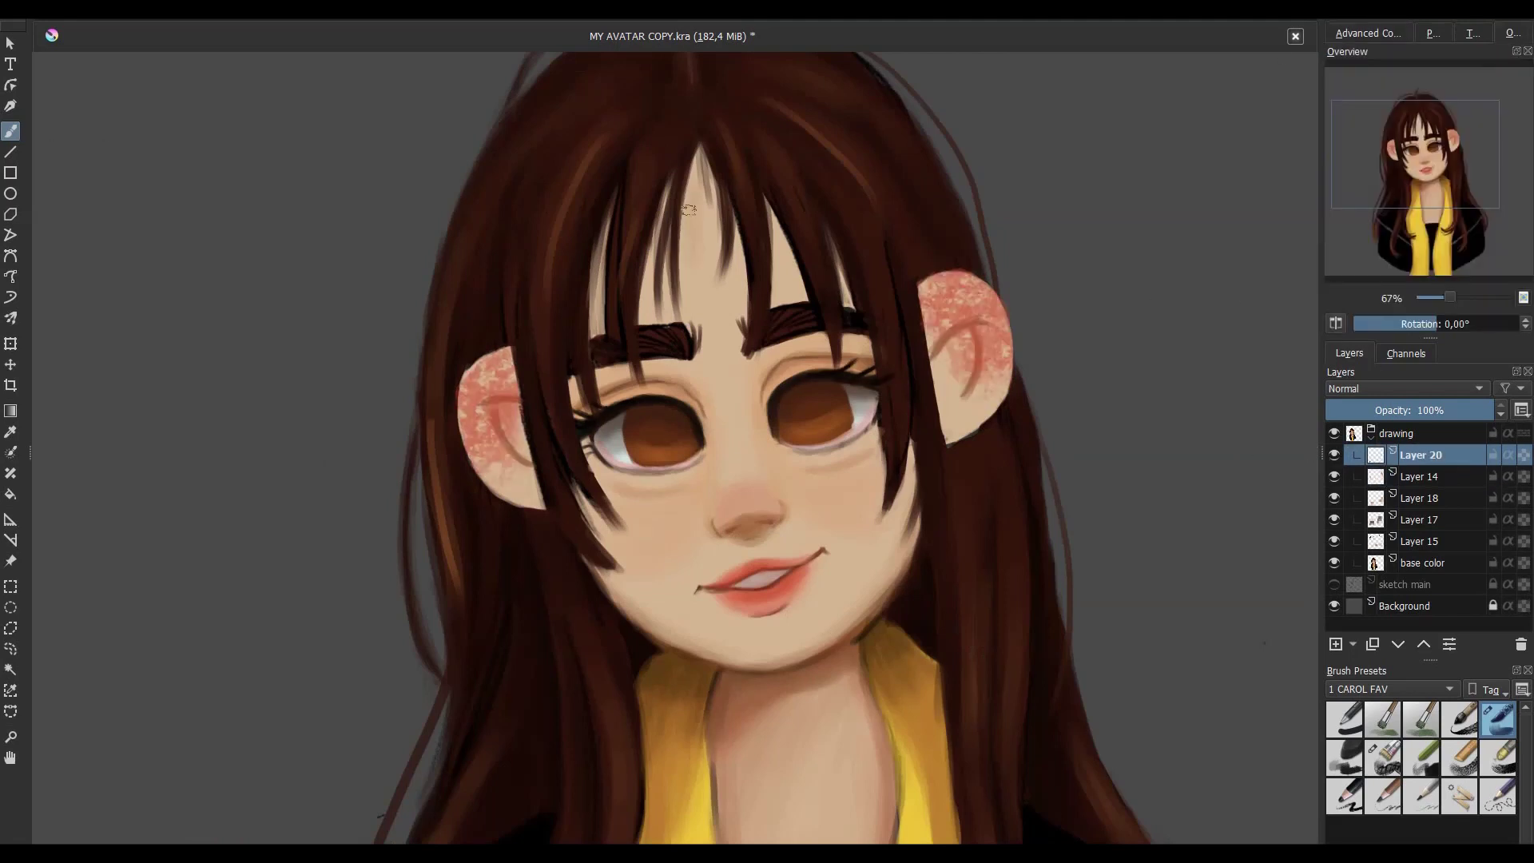
{"action": "left_click_drag", "start_coordinate": [689, 210], "coordinate": [691, 299]}
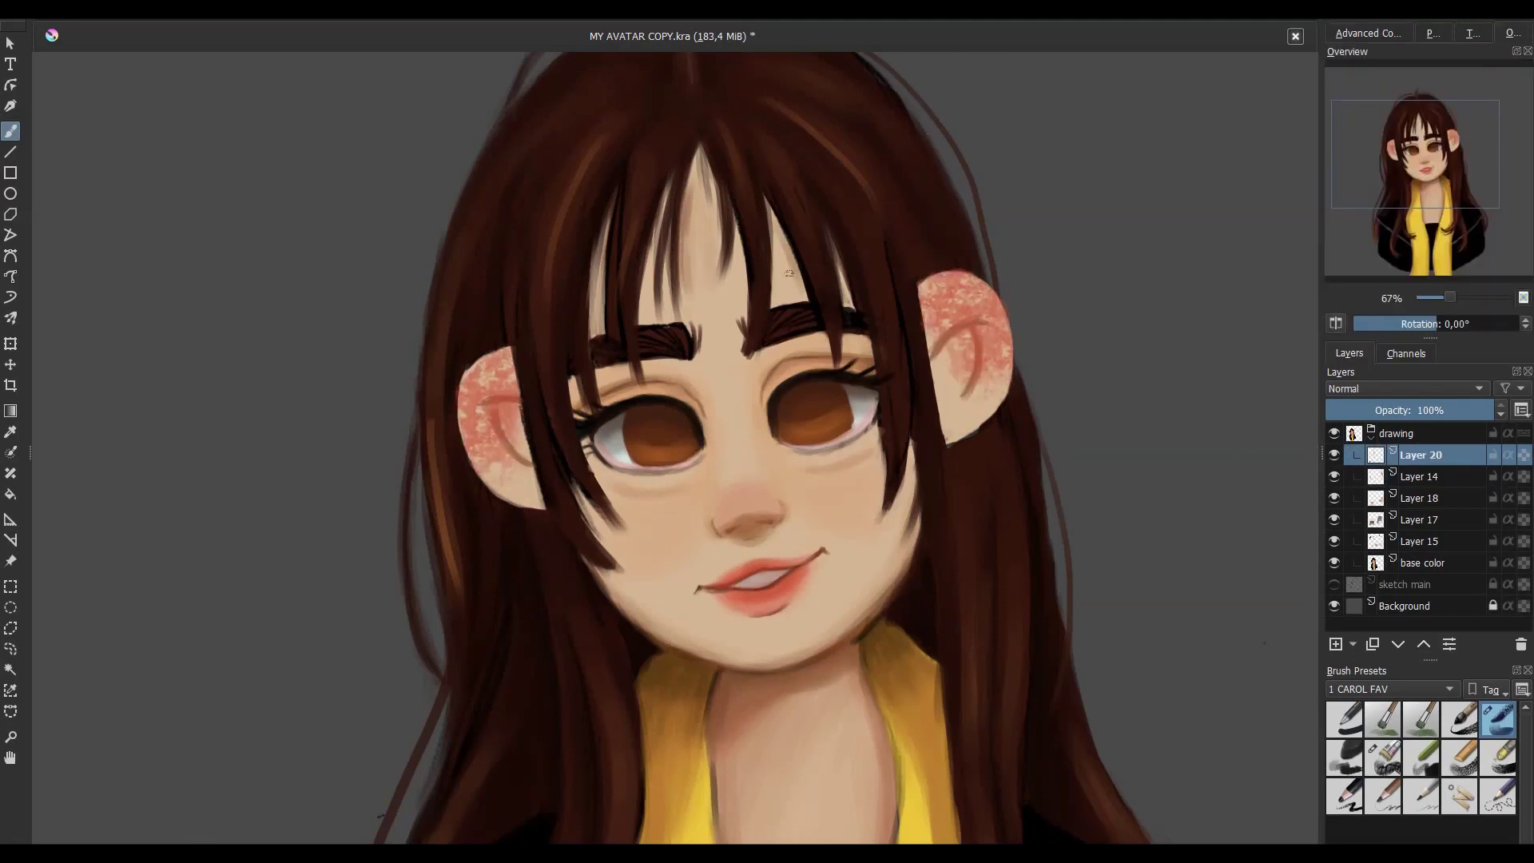
{"action": "left_click_drag", "start_coordinate": [791, 247], "coordinate": [803, 302]}
{"action": "left_click_drag", "start_coordinate": [847, 273], "coordinate": [851, 305]}
{"action": "left_click_drag", "start_coordinate": [695, 199], "coordinate": [707, 302]}
{"action": "left_click_drag", "start_coordinate": [734, 255], "coordinate": [739, 323]}
{"action": "left_click_drag", "start_coordinate": [595, 289], "coordinate": [593, 327]}
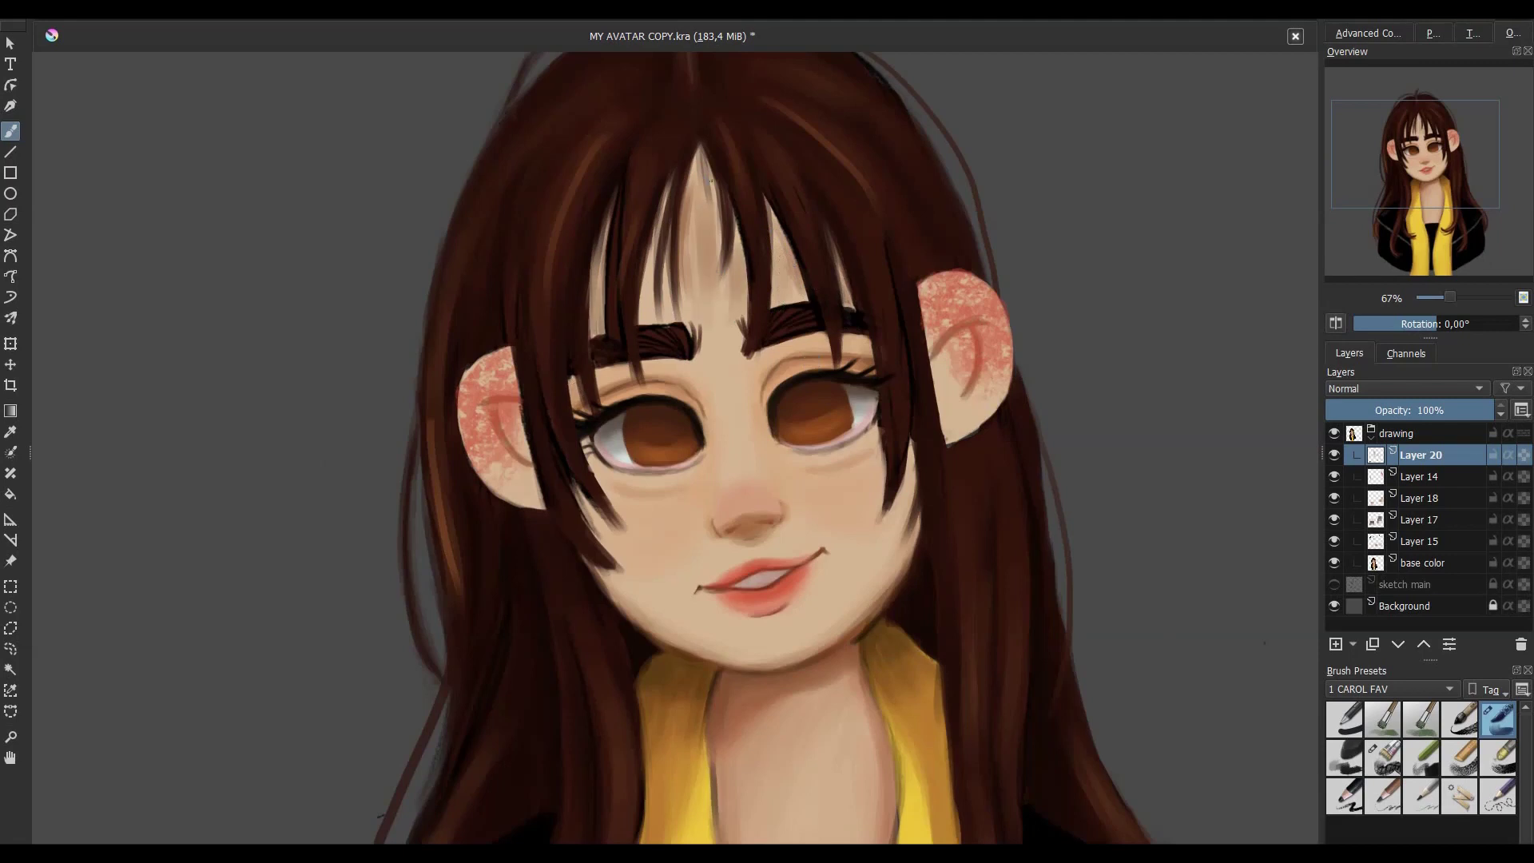
{"action": "left_click_drag", "start_coordinate": [799, 213], "coordinate": [775, 293]}
{"action": "left_click_drag", "start_coordinate": [659, 218], "coordinate": [644, 302]}
{"action": "left_click_drag", "start_coordinate": [650, 250], "coordinate": [639, 323]}
- Add a light catchlight to the right eye and zoom out to check the full figure
{"action": "key", "text": "minus"}
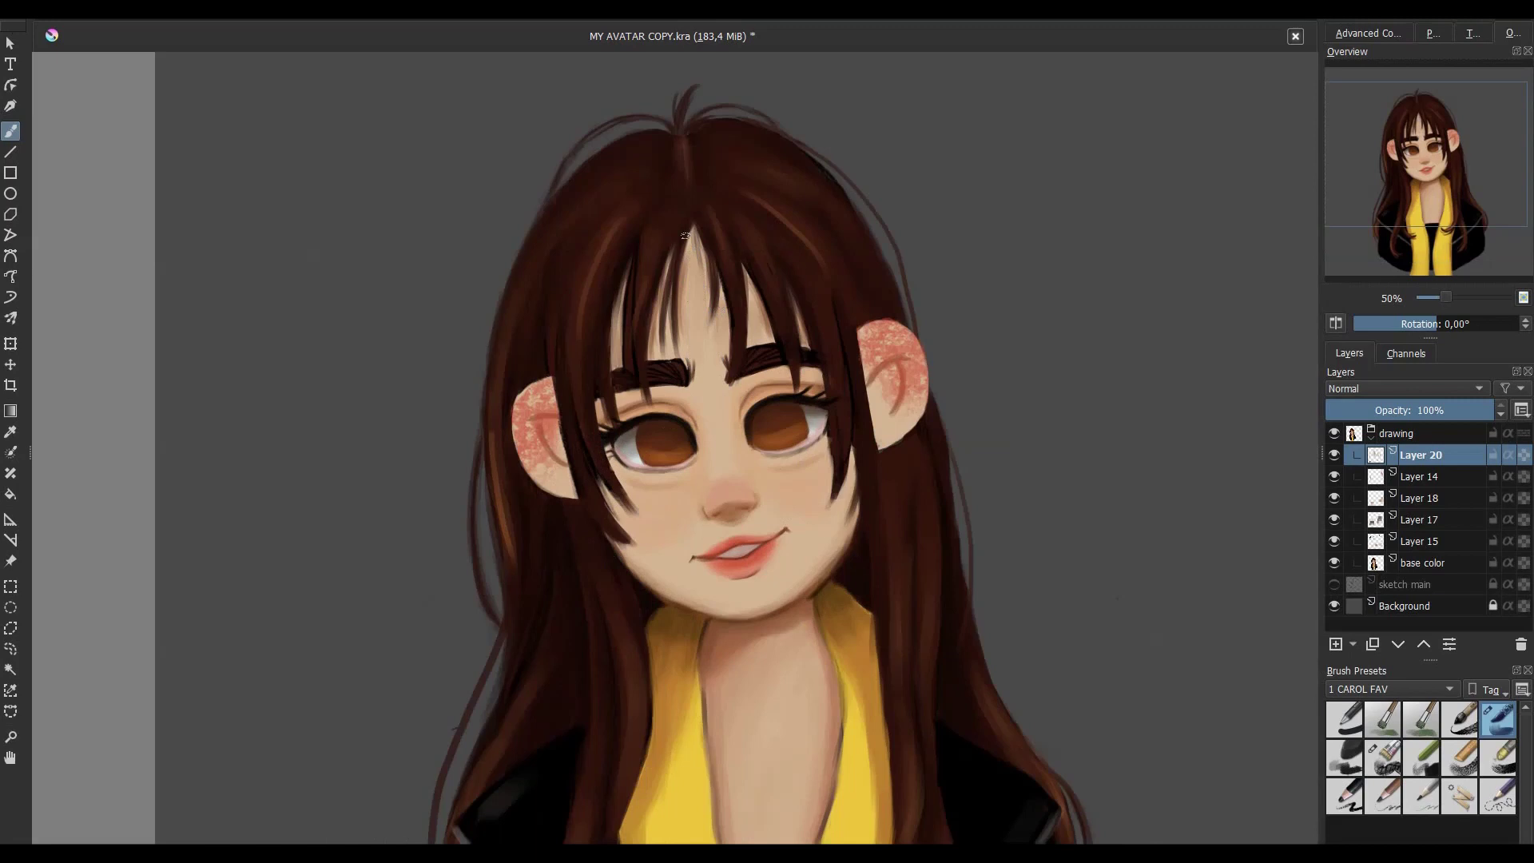
{"action": "key", "text": "plus"}
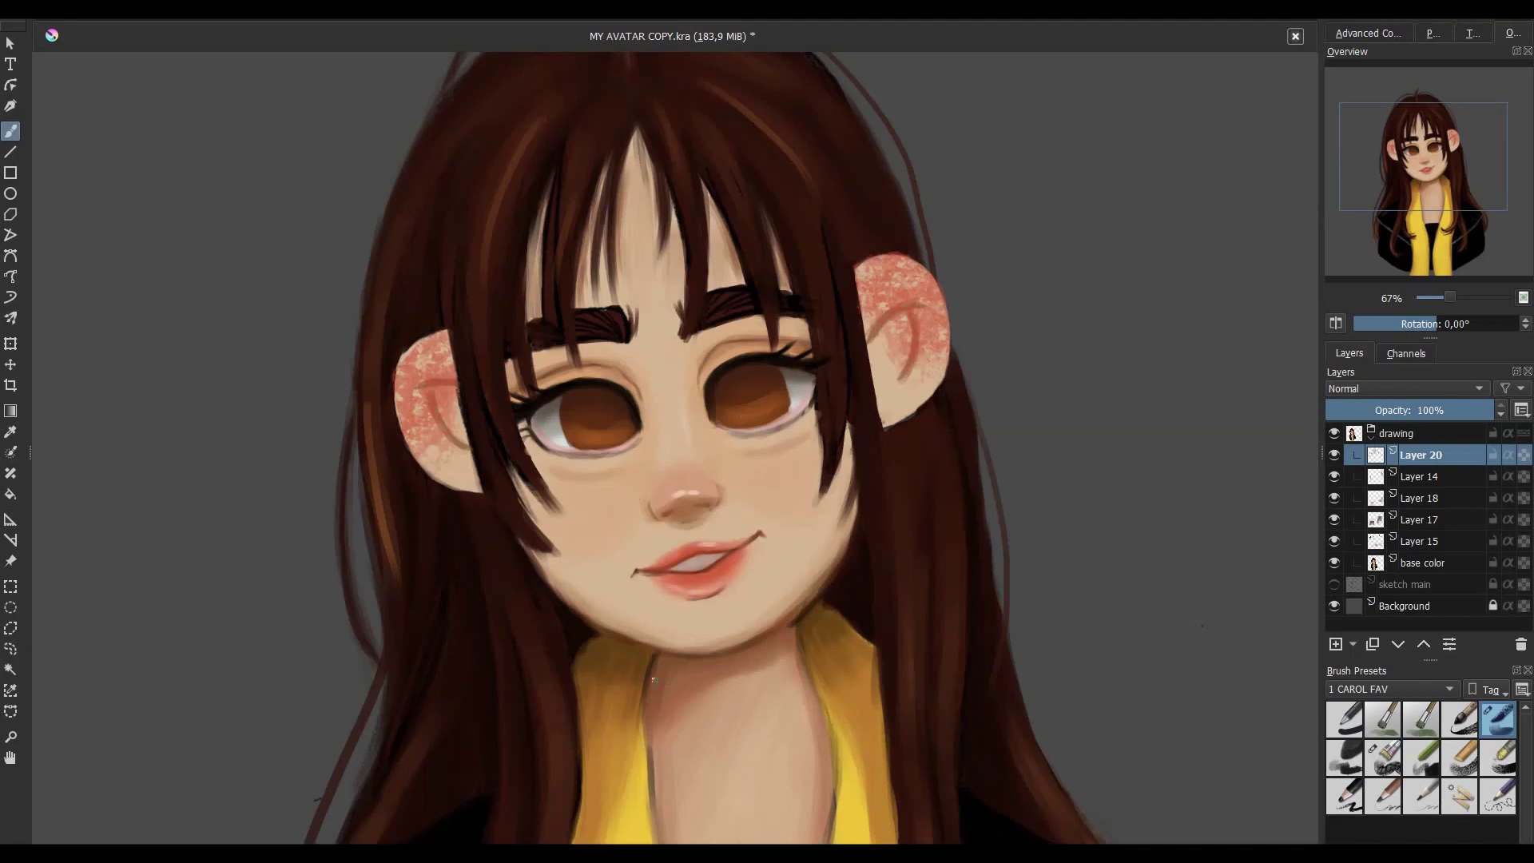
{"action": "left_click_drag", "start_coordinate": [723, 414], "coordinate": [739, 412]}
{"action": "left_click", "coordinate": [1367, 32]}
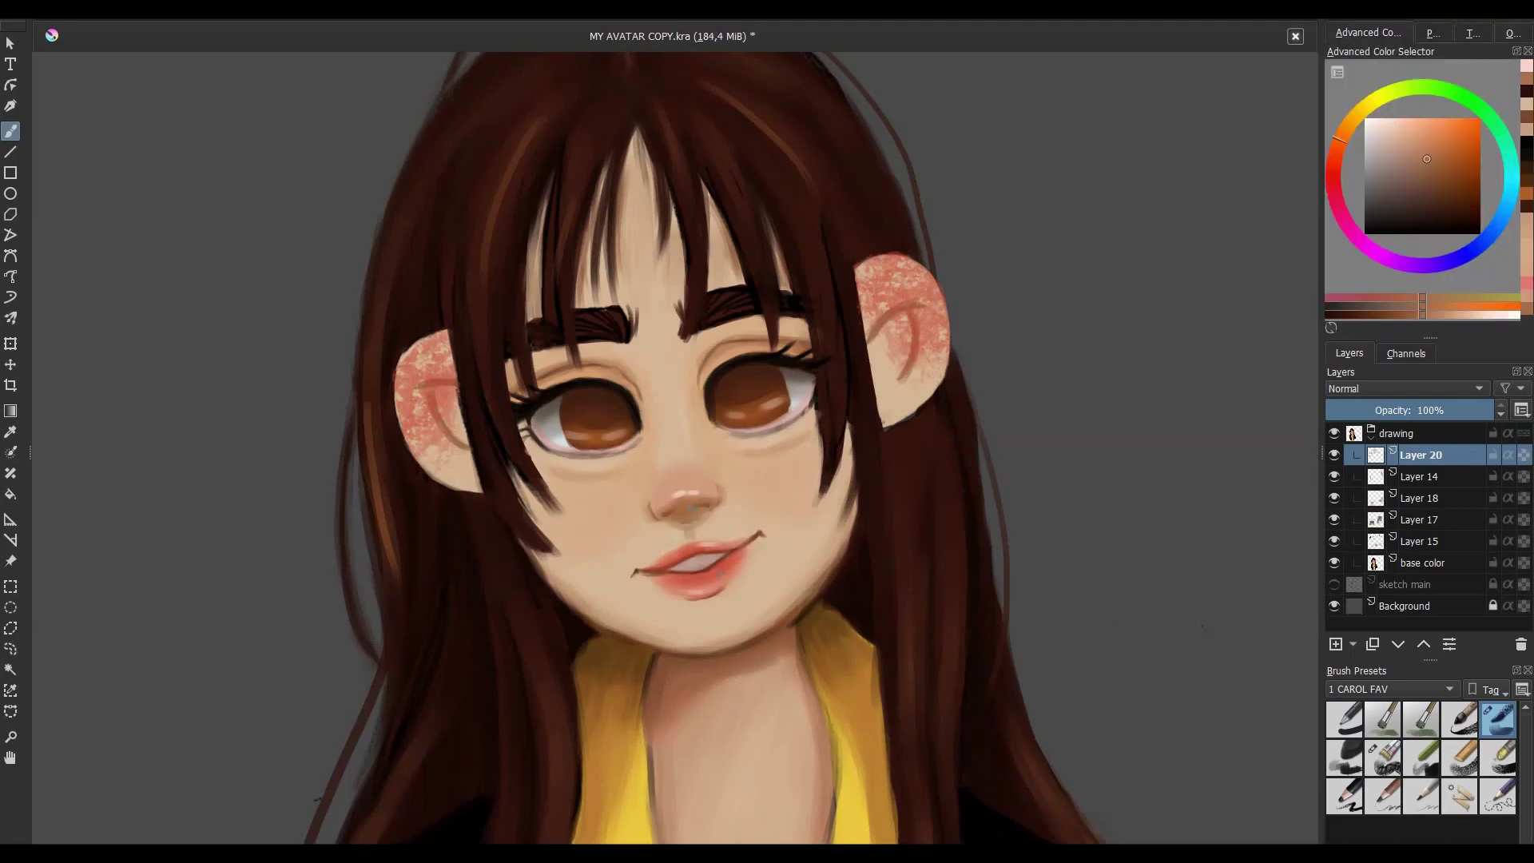
{"action": "left_click", "coordinate": [1512, 33]}
{"action": "left_click", "coordinate": [1366, 32]}
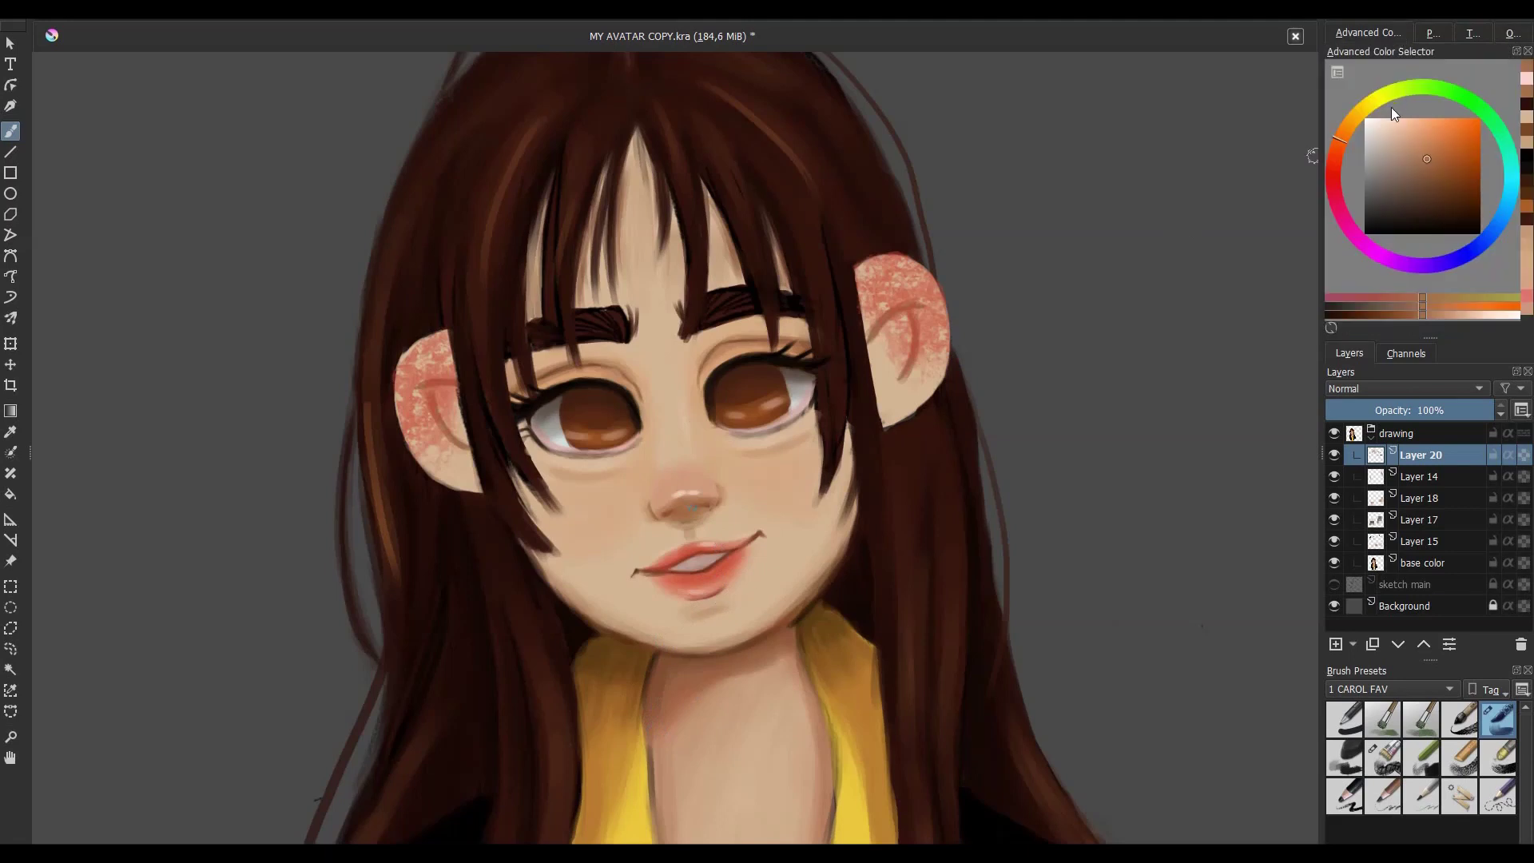
{"action": "key", "text": "2"}
{"action": "scroll", "coordinate": [682, 584], "scroll_direction": "up", "scroll_amount": 3}
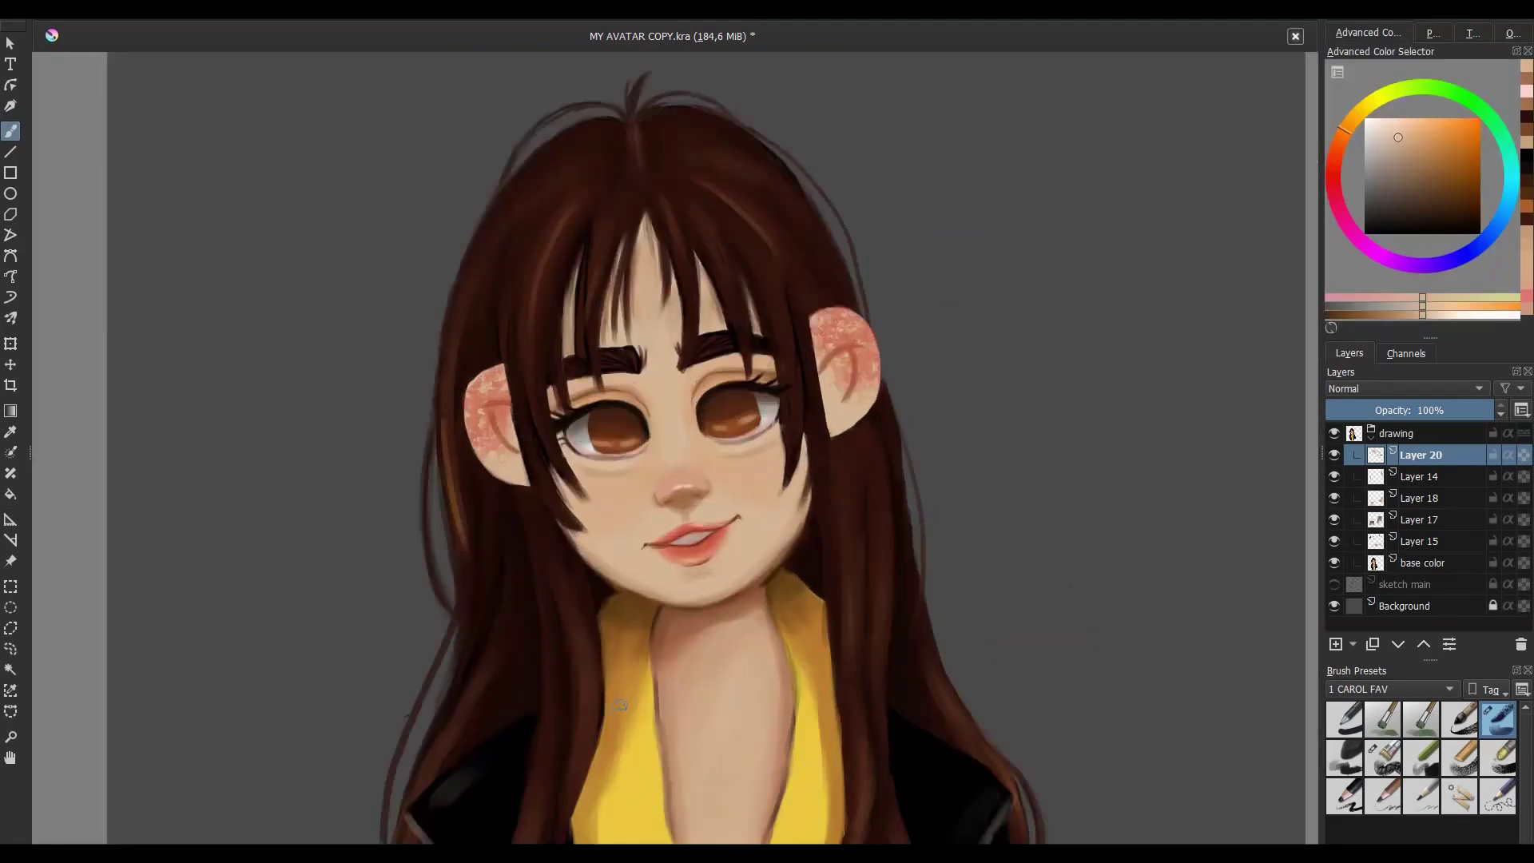
{"action": "key", "text": "ctrl+plus"}
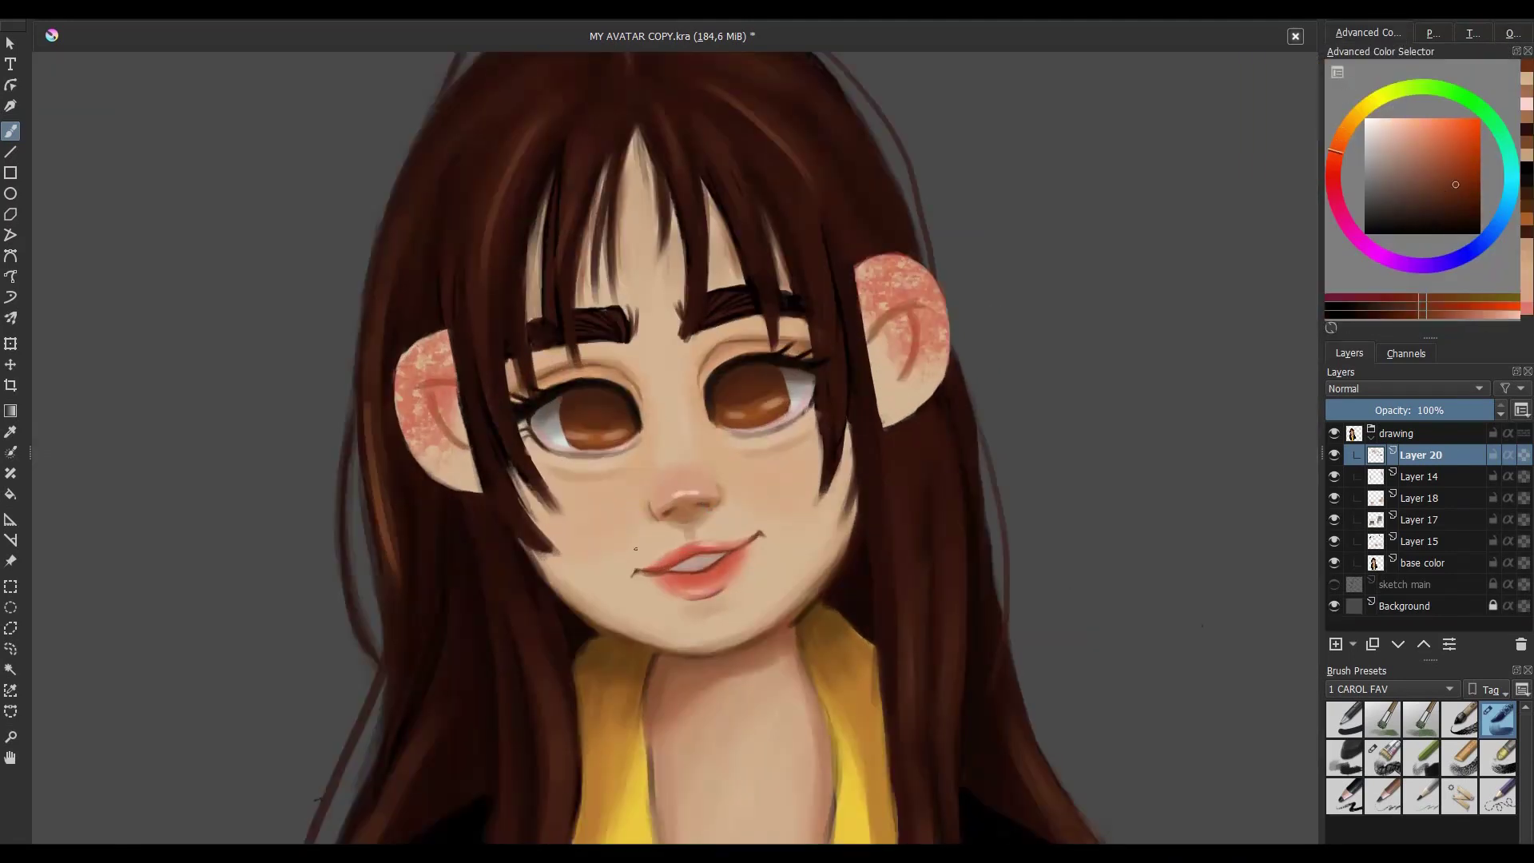
{"action": "key", "text": "2"}
{"action": "scroll", "coordinate": [691, 615], "scroll_direction": "up", "scroll_amount": 3}
- Merge Layer 15 down into the base color layer
{"action": "key", "text": "2"}
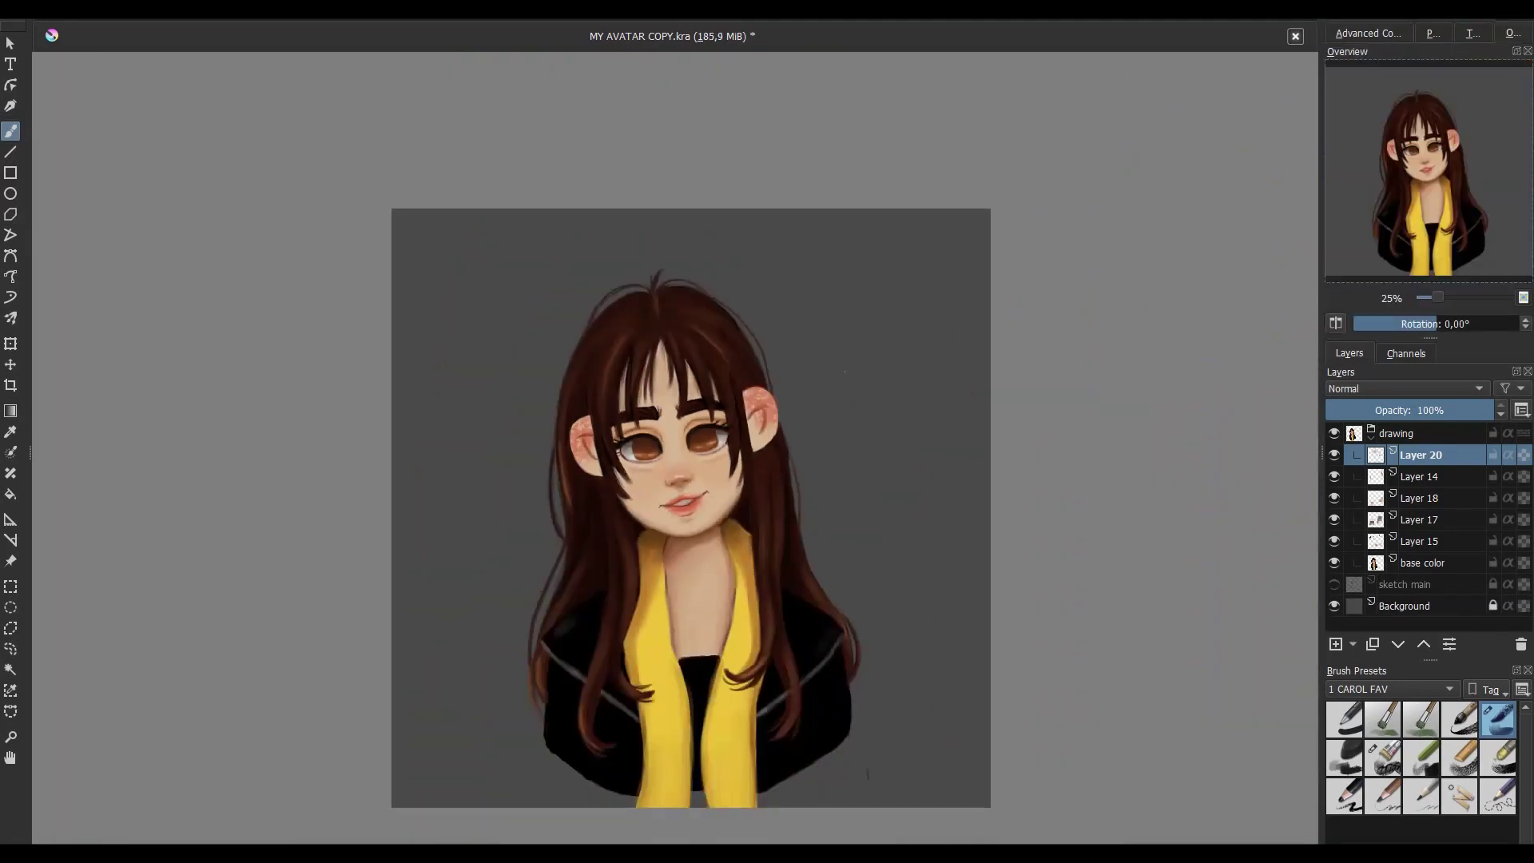
{"action": "right_click", "coordinate": [1422, 541]}
{"action": "left_click", "coordinate": [1446, 540]}
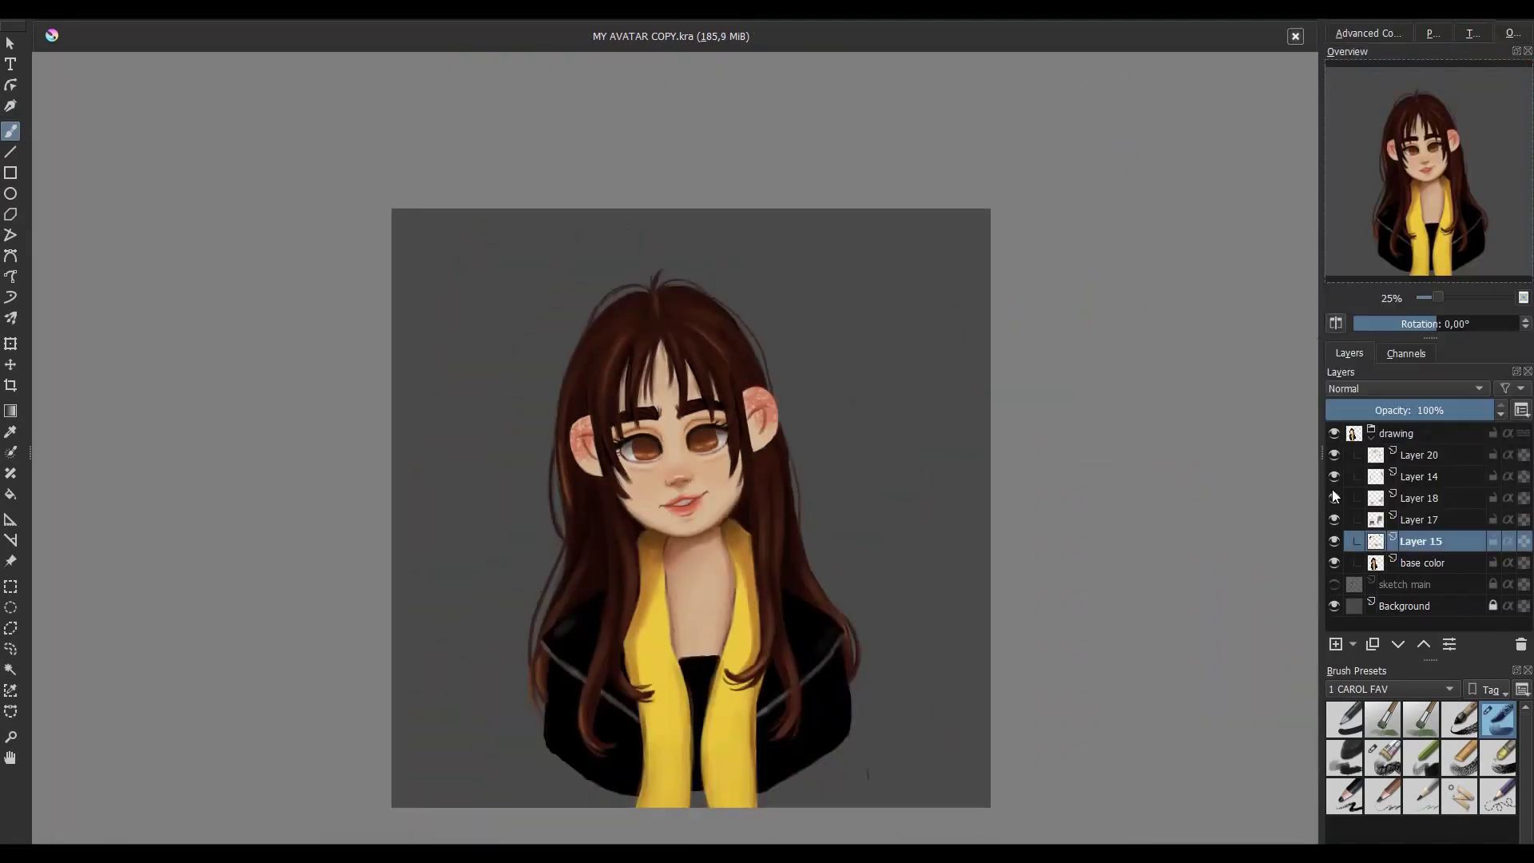
{"action": "right_click", "coordinate": [1332, 545]}
{"action": "left_click", "coordinate": [1355, 338]}
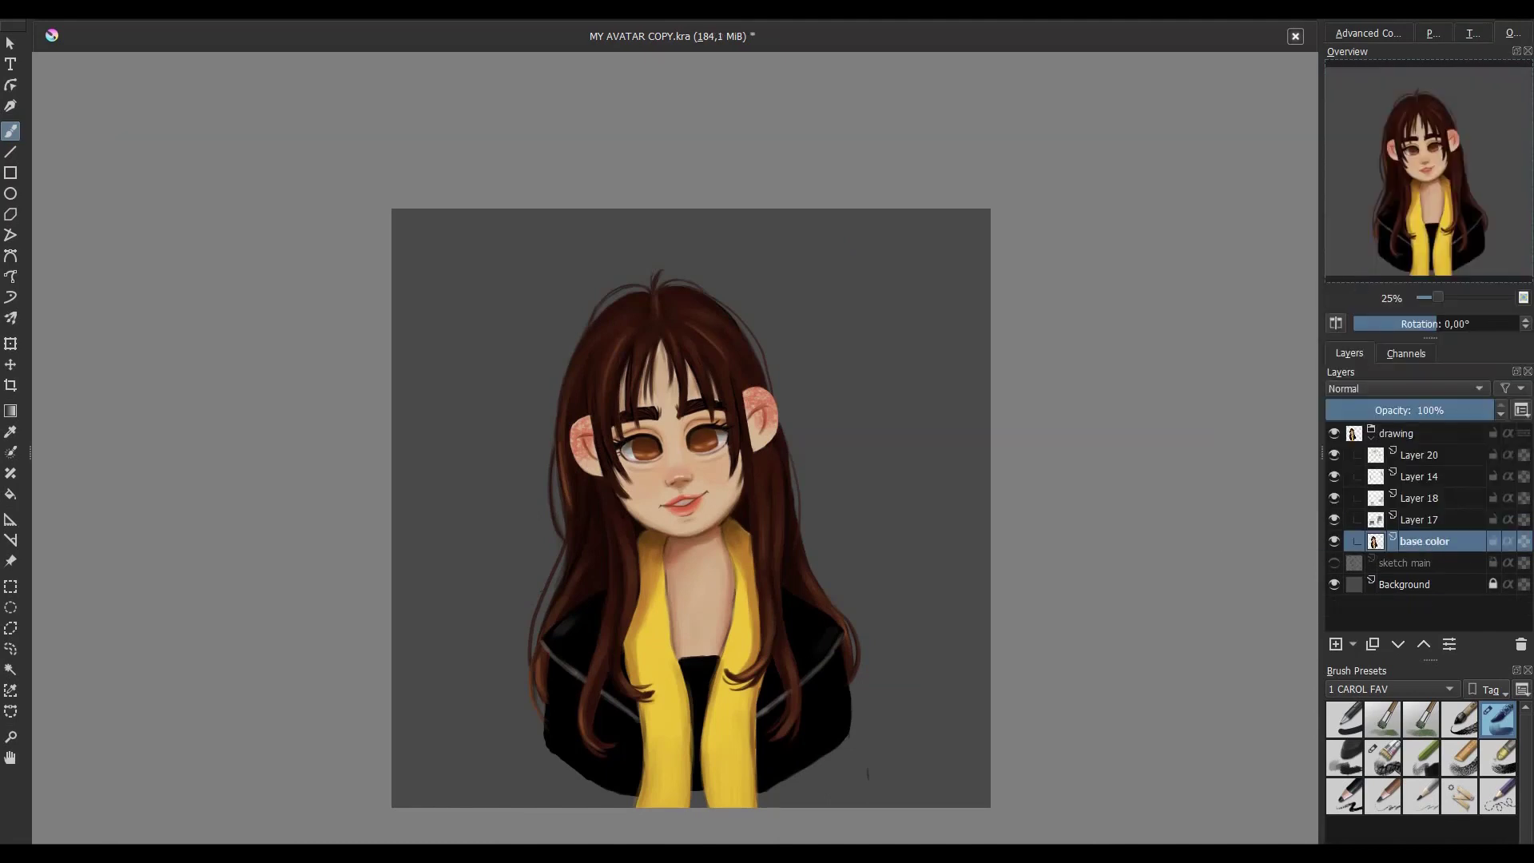
- Paint a warm orange glow along the left and right hair edges on a new layer
{"action": "key", "text": "Insert"}
{"action": "key", "text": "Tab"}
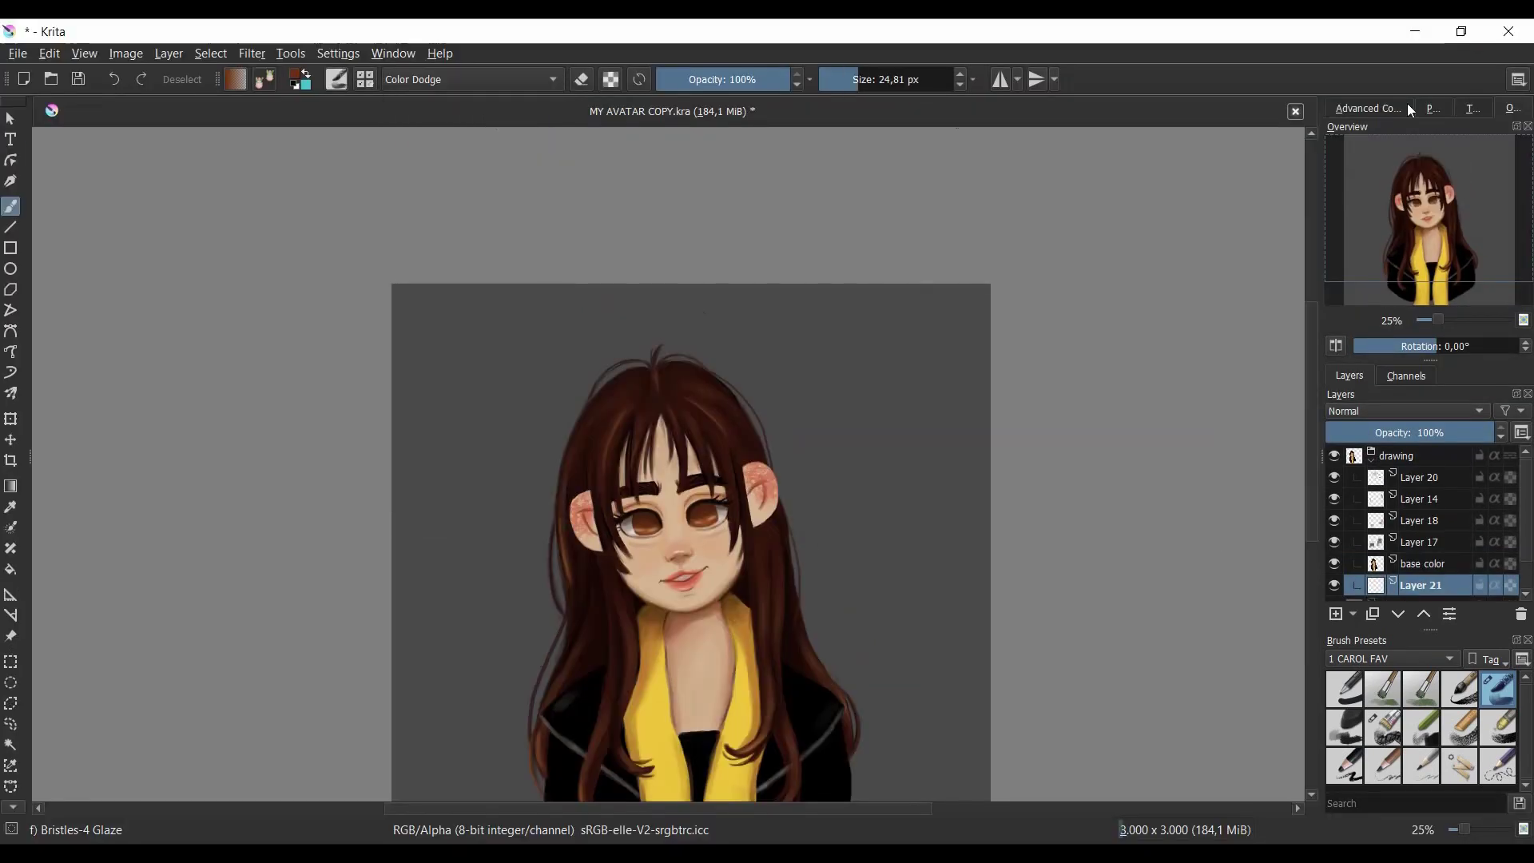
{"action": "left_click", "coordinate": [1408, 109]}
{"action": "left_click_drag", "start_coordinate": [575, 396], "coordinate": [556, 480]}
{"action": "left_click_drag", "start_coordinate": [570, 598], "coordinate": [563, 471]}
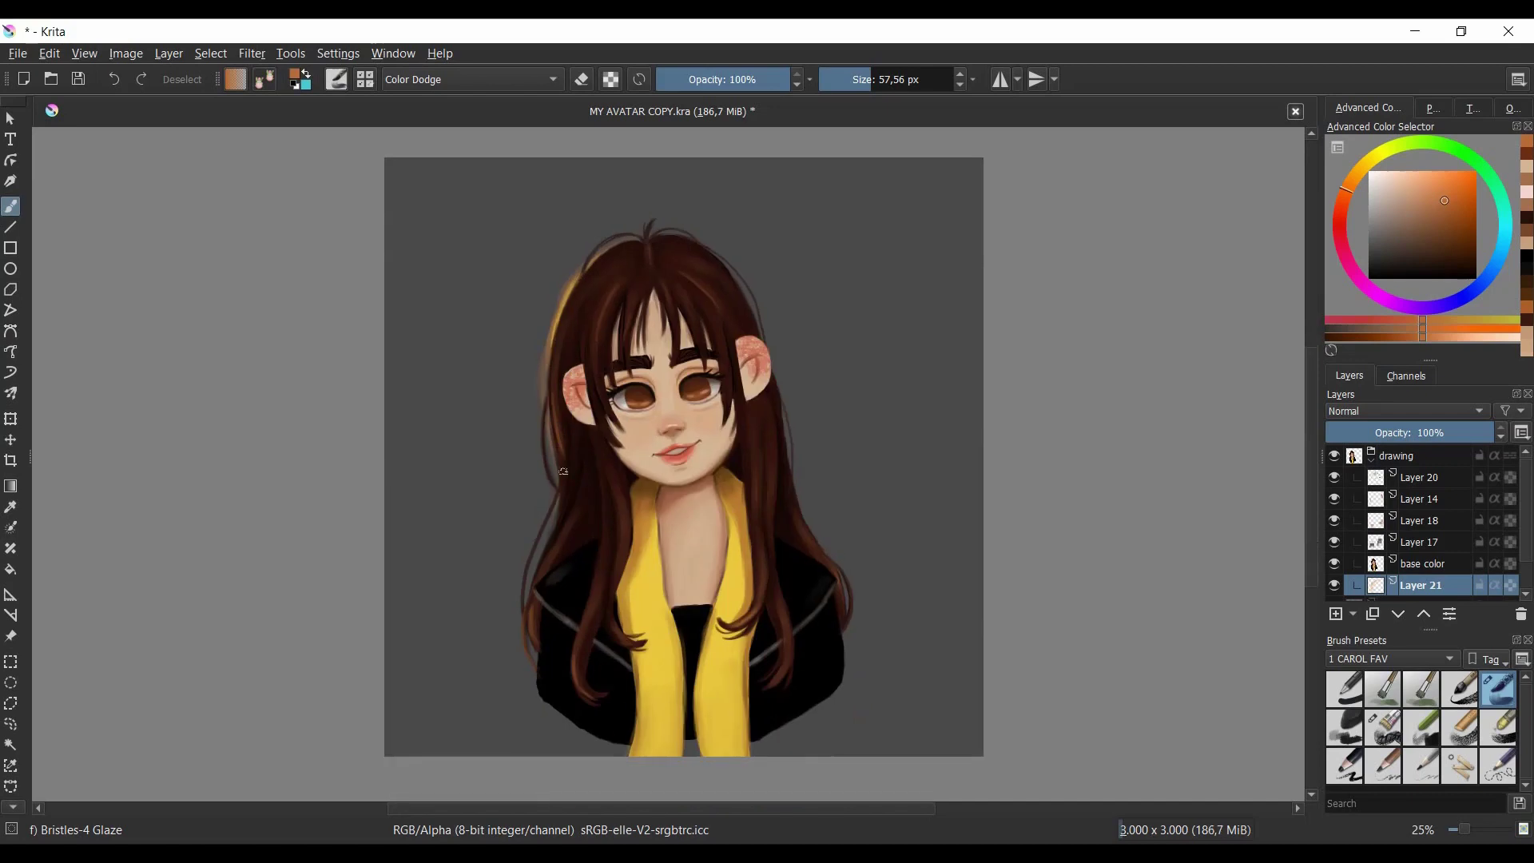
{"action": "left_click", "coordinate": [1513, 108]}
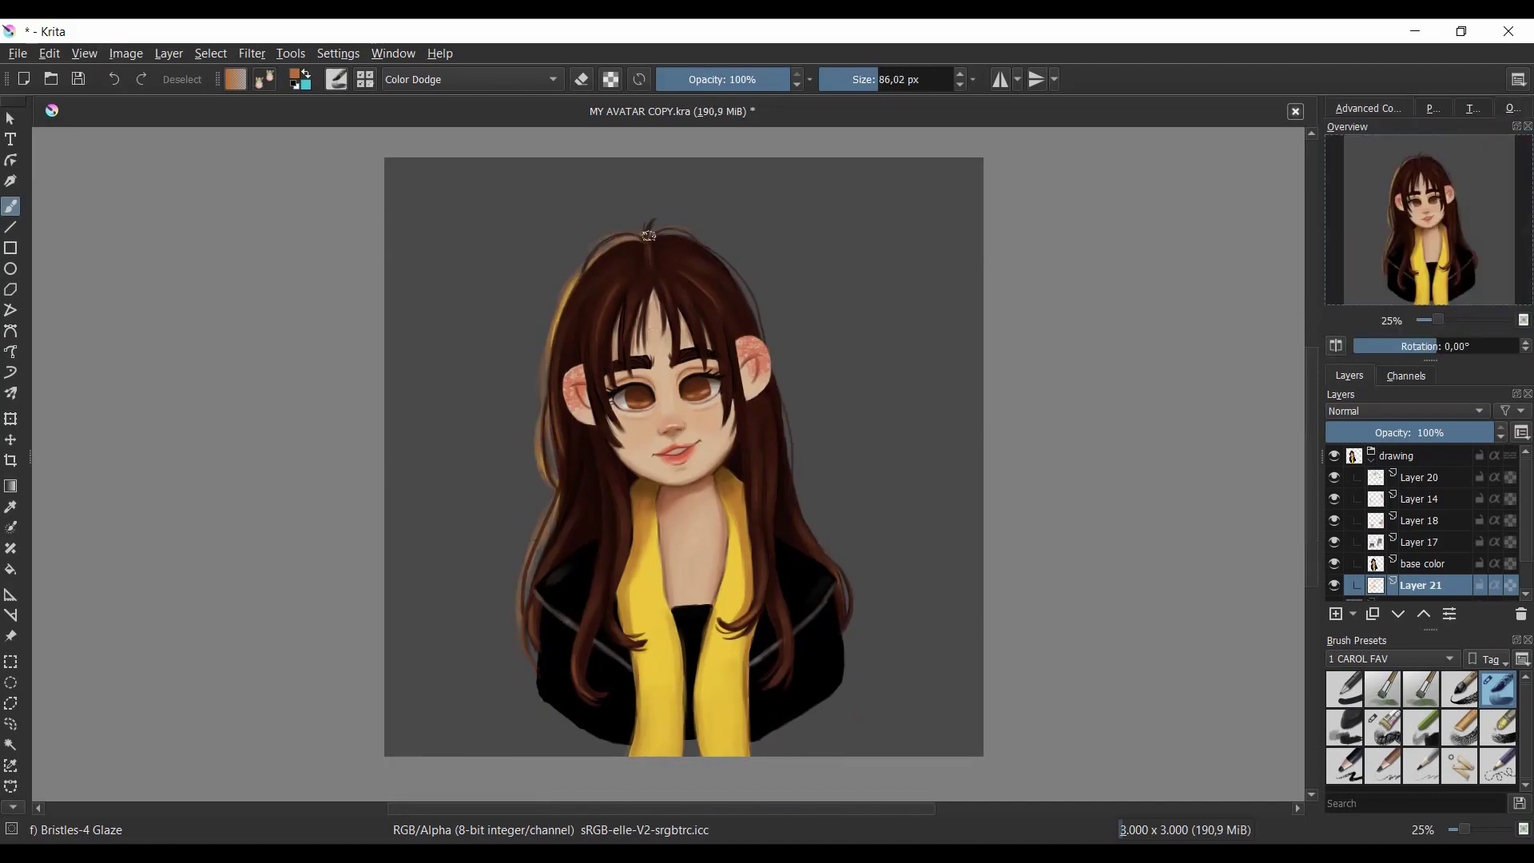
{"action": "mouse_move", "coordinate": [649, 236]}
{"action": "left_mouse_down"}
{"action": "mouse_move", "coordinate": [791, 479]}
{"action": "mouse_move", "coordinate": [820, 658]}
{"action": "left_mouse_up"}
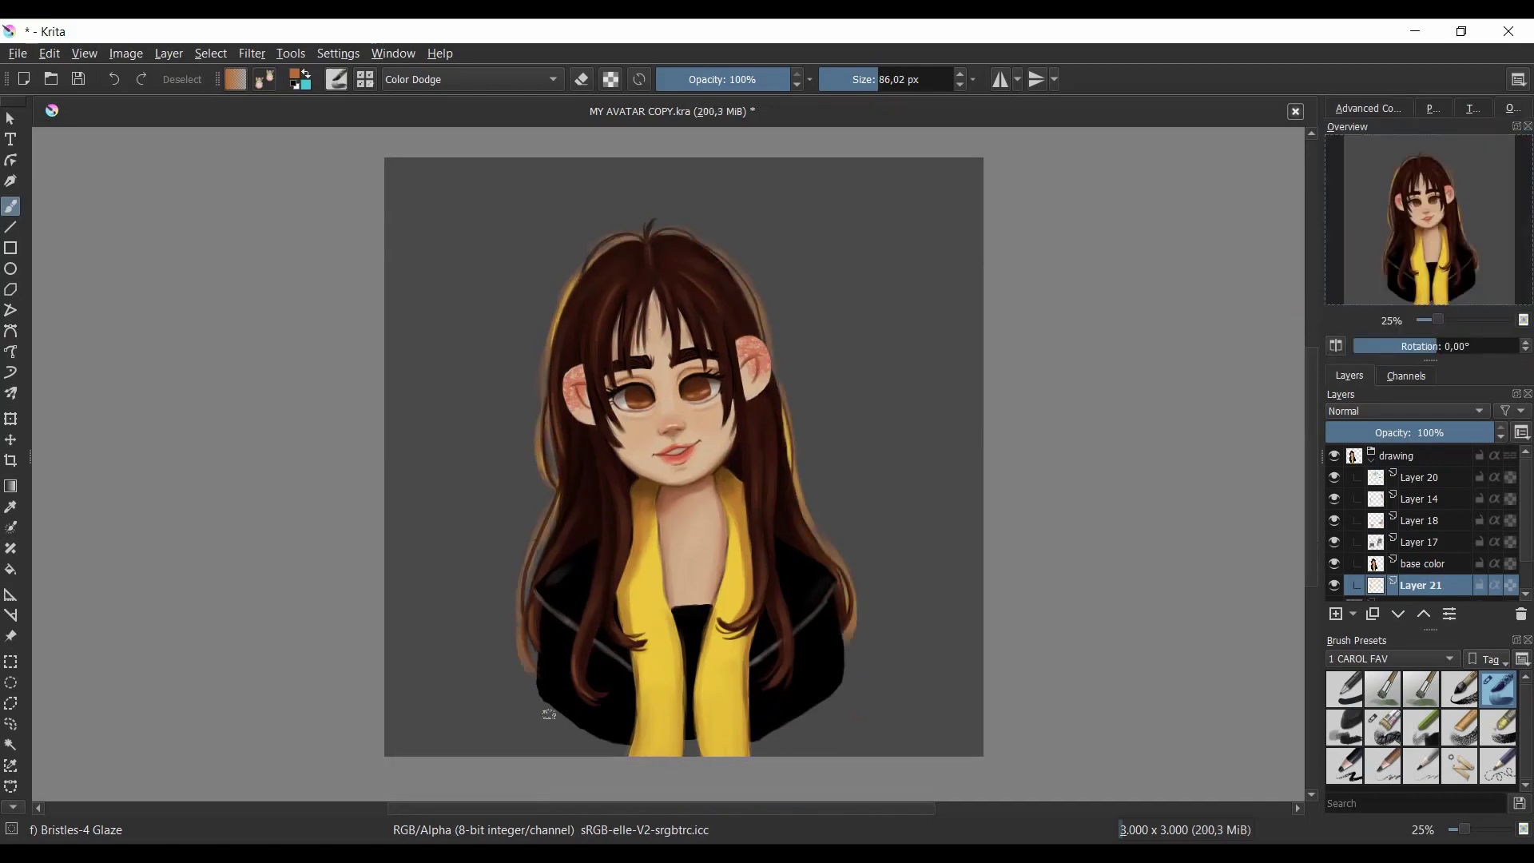
{"action": "left_click_drag", "start_coordinate": [559, 491], "coordinate": [519, 615]}
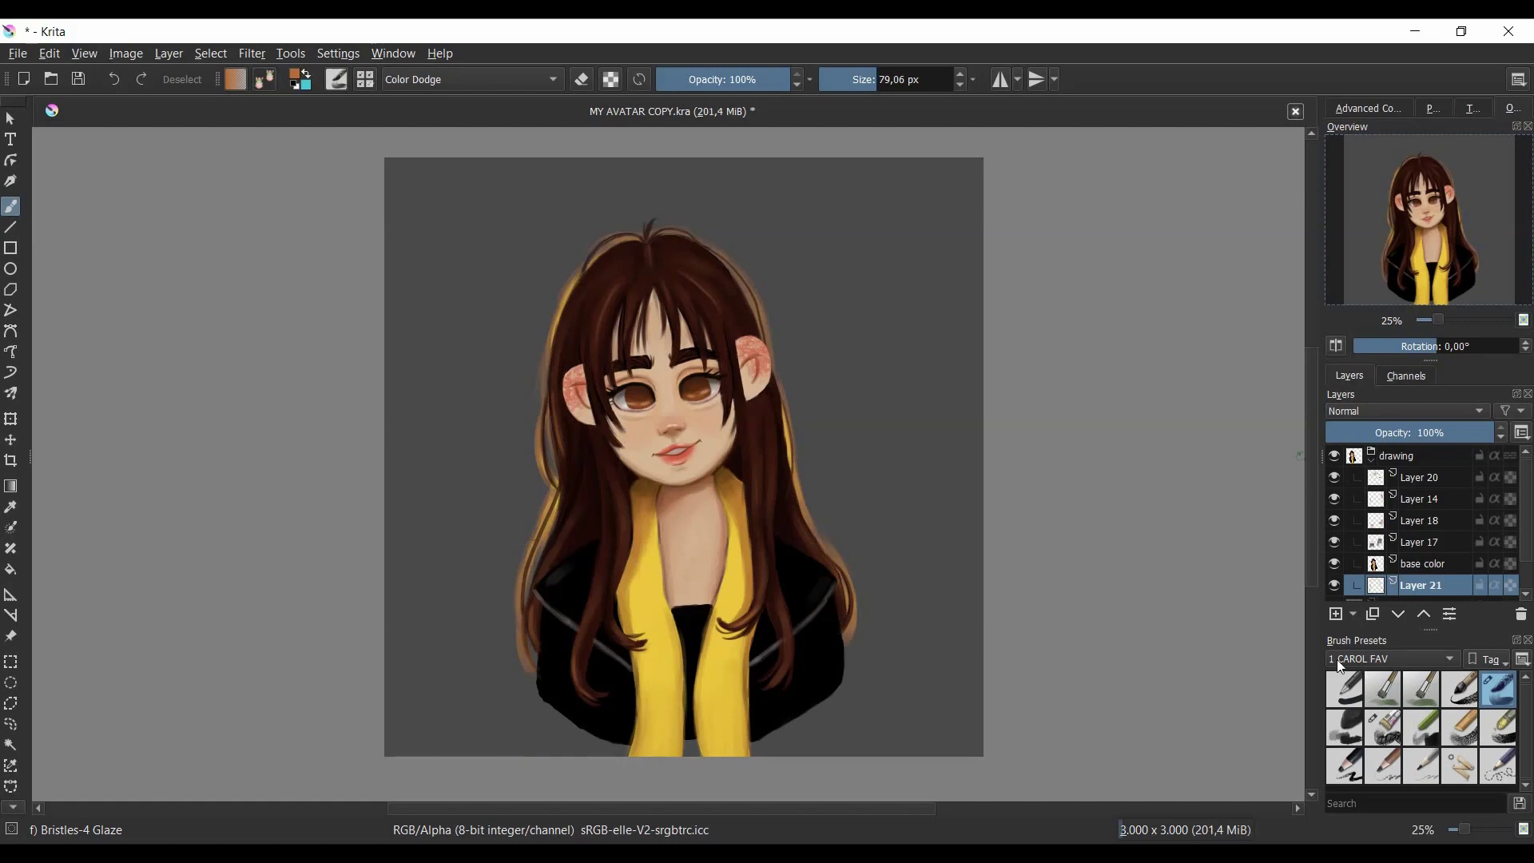
- Add a new top layer with a small light spot near the neck, named LIGHT
{"action": "left_click", "coordinate": [1335, 614]}
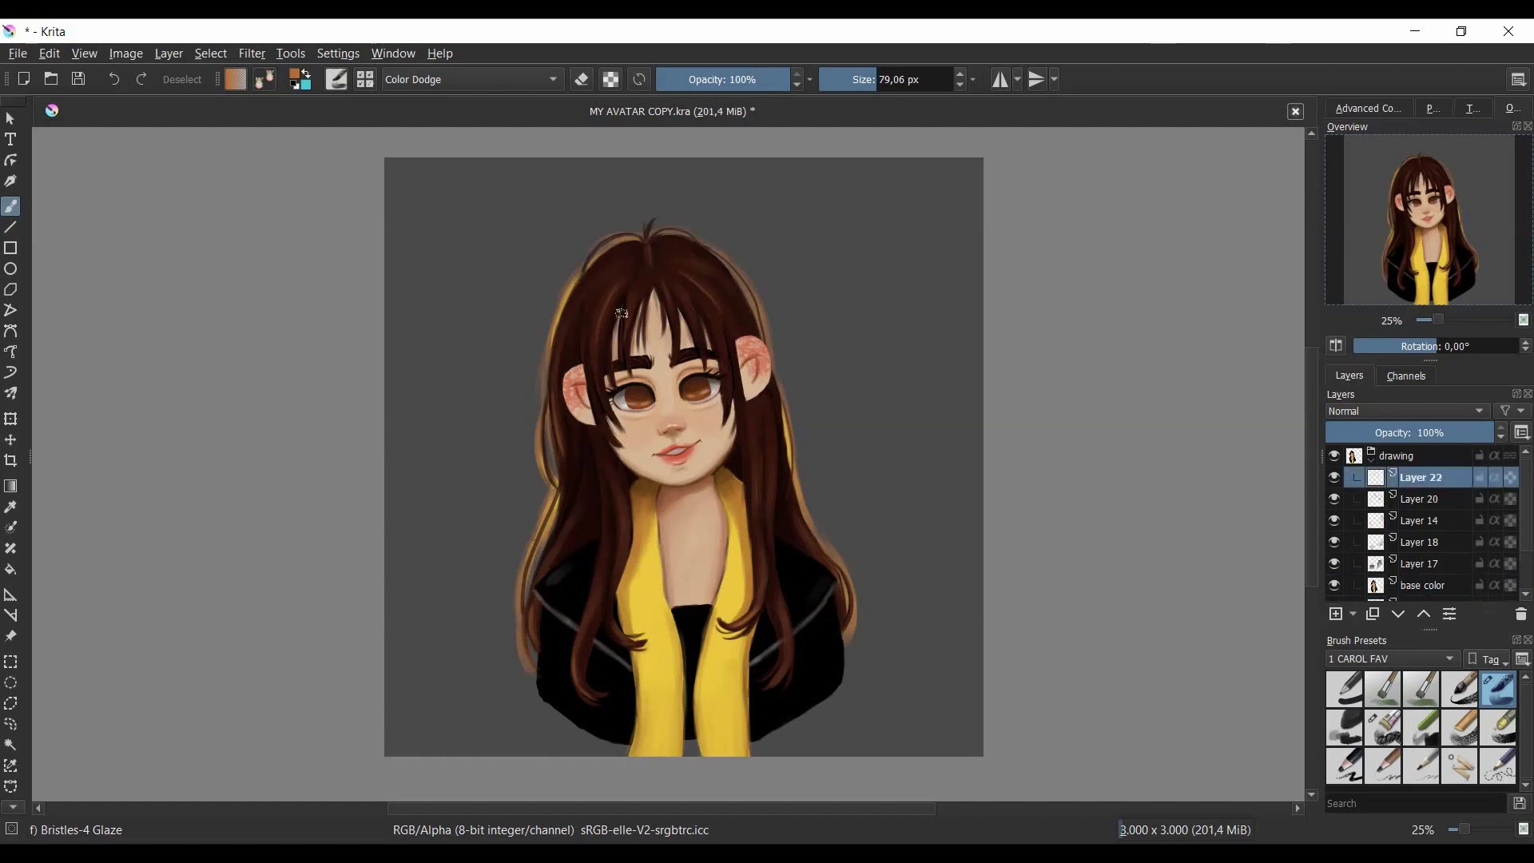
{"action": "left_click", "coordinate": [659, 514]}
{"action": "key", "text": "bracketleft"}
{"action": "key", "text": "bracketleft"}
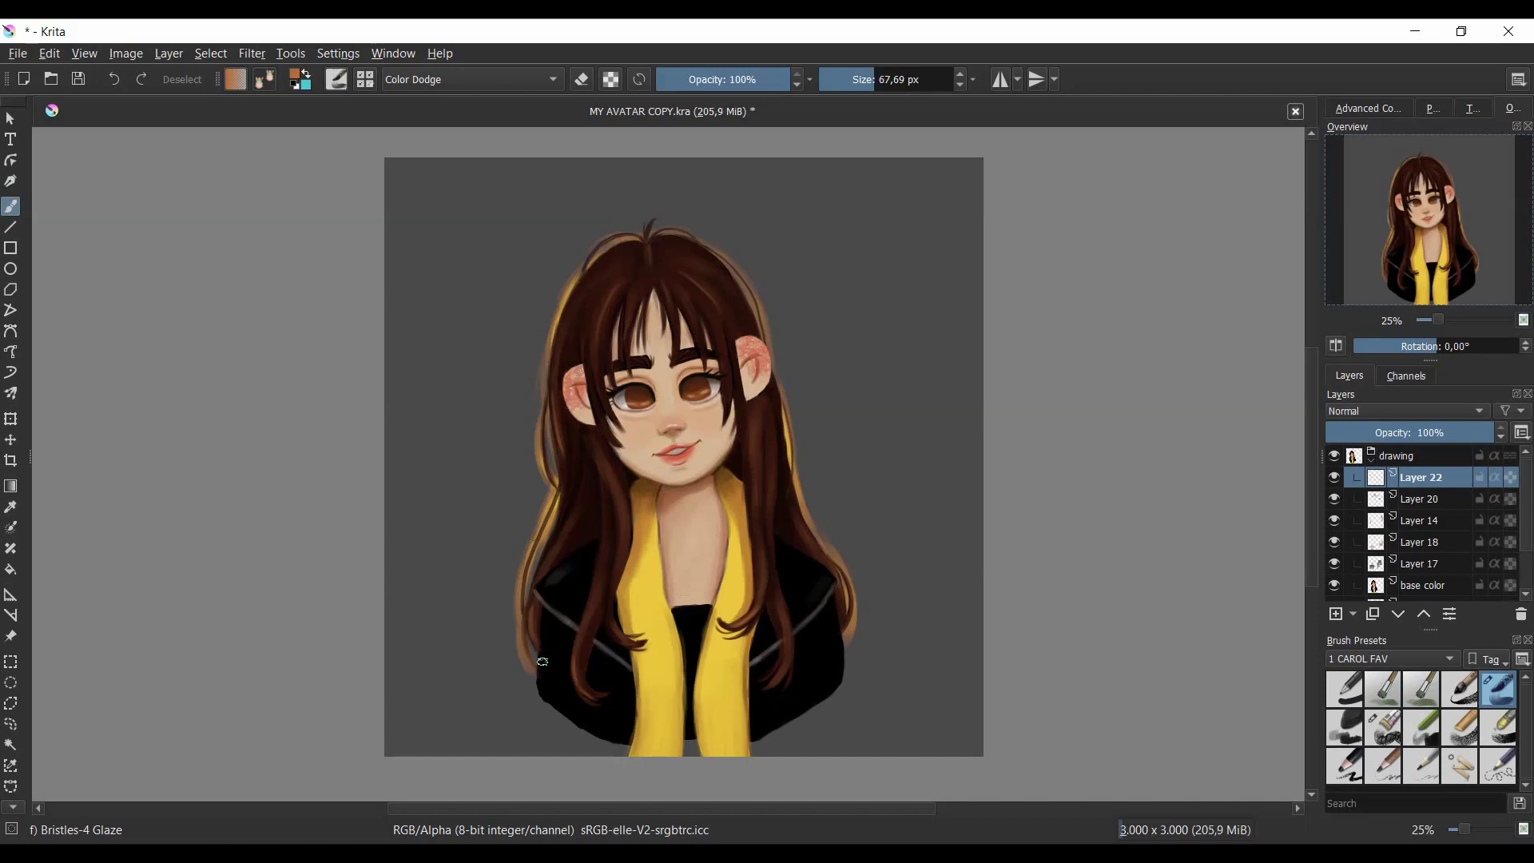
{"action": "double_click", "coordinate": [1422, 477]}
{"action": "type", "text": "LIGHT"}
{"action": "key", "text": "Return"}
- Make the BACK LIGHT layer under base color the current layer
{"action": "scroll", "coordinate": [1422, 520], "scroll_direction": "down", "scroll_amount": 2}
{"action": "left_click", "coordinate": [1429, 561]}
{"action": "left_click", "coordinate": [1367, 107]}
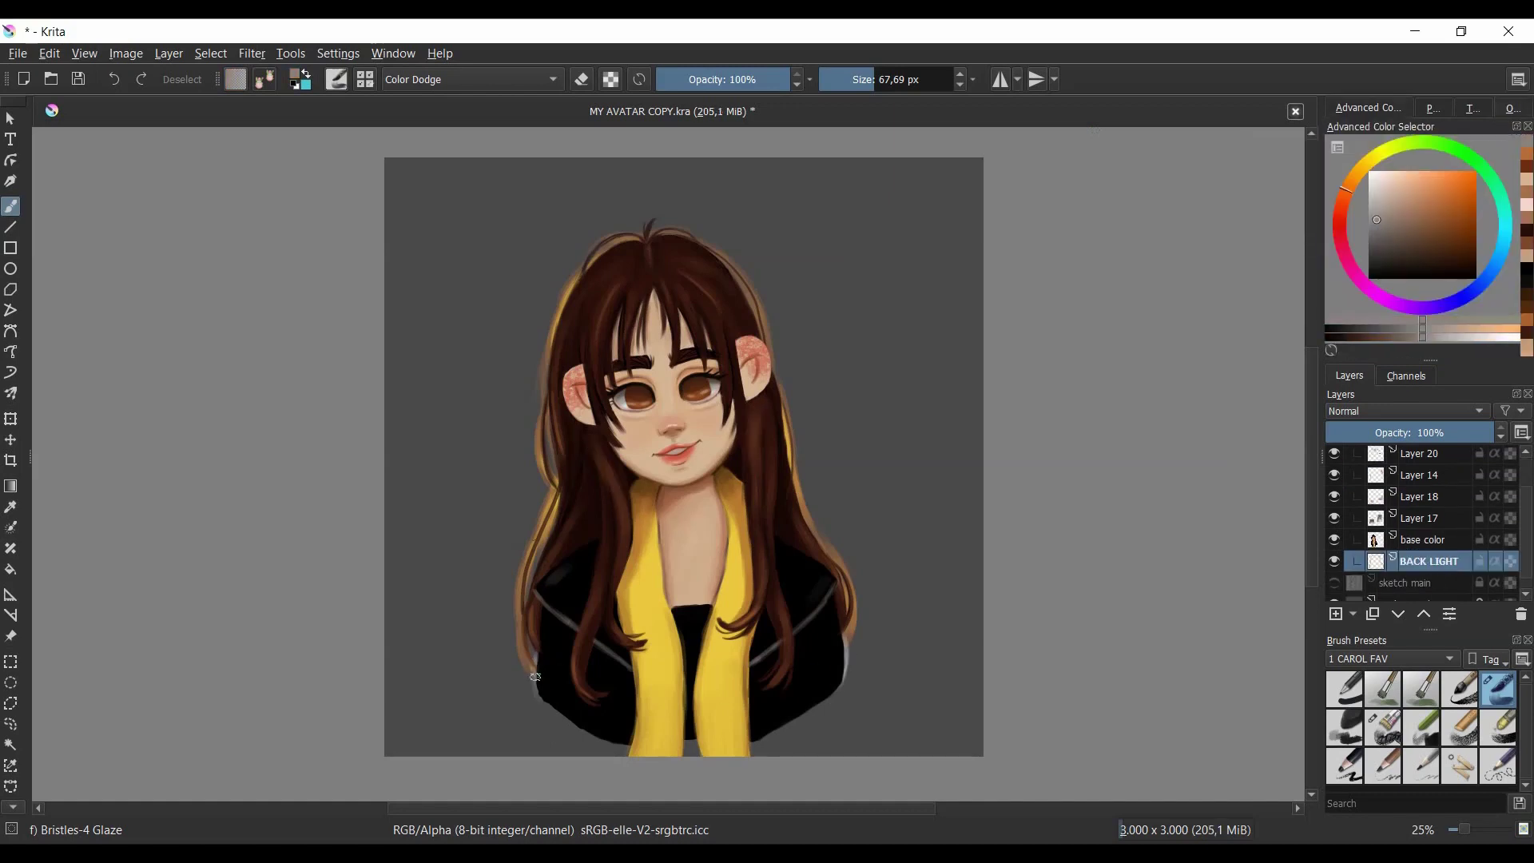
{"action": "left_click", "coordinate": [1512, 108]}
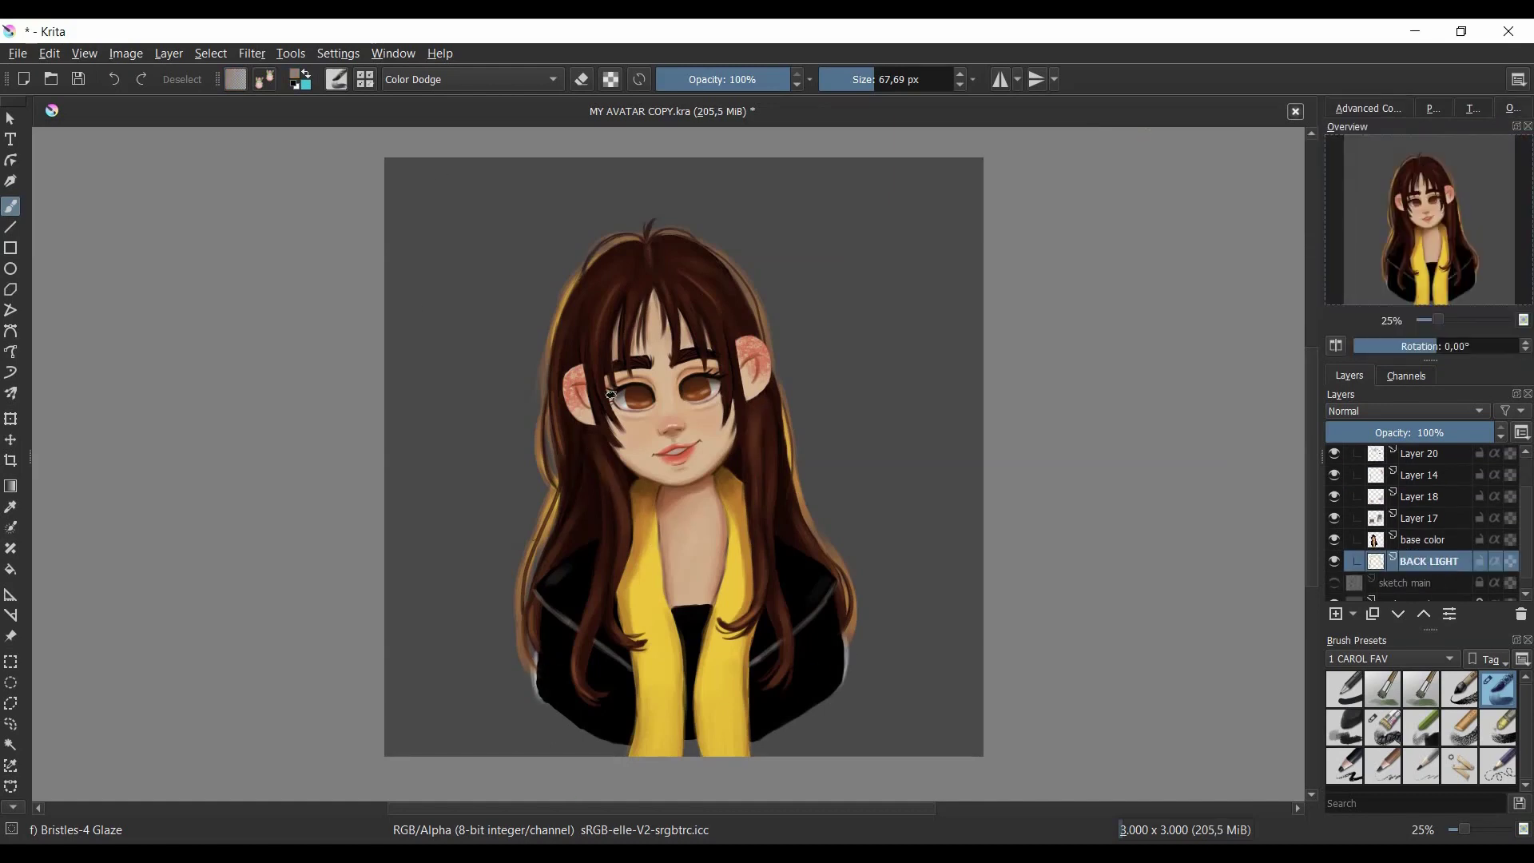
- Copy the whole CAROLJY watermark image and paste it into the avatar
{"action": "key", "text": "ctrl+a"}
{"action": "key", "text": "ctrl+c"}
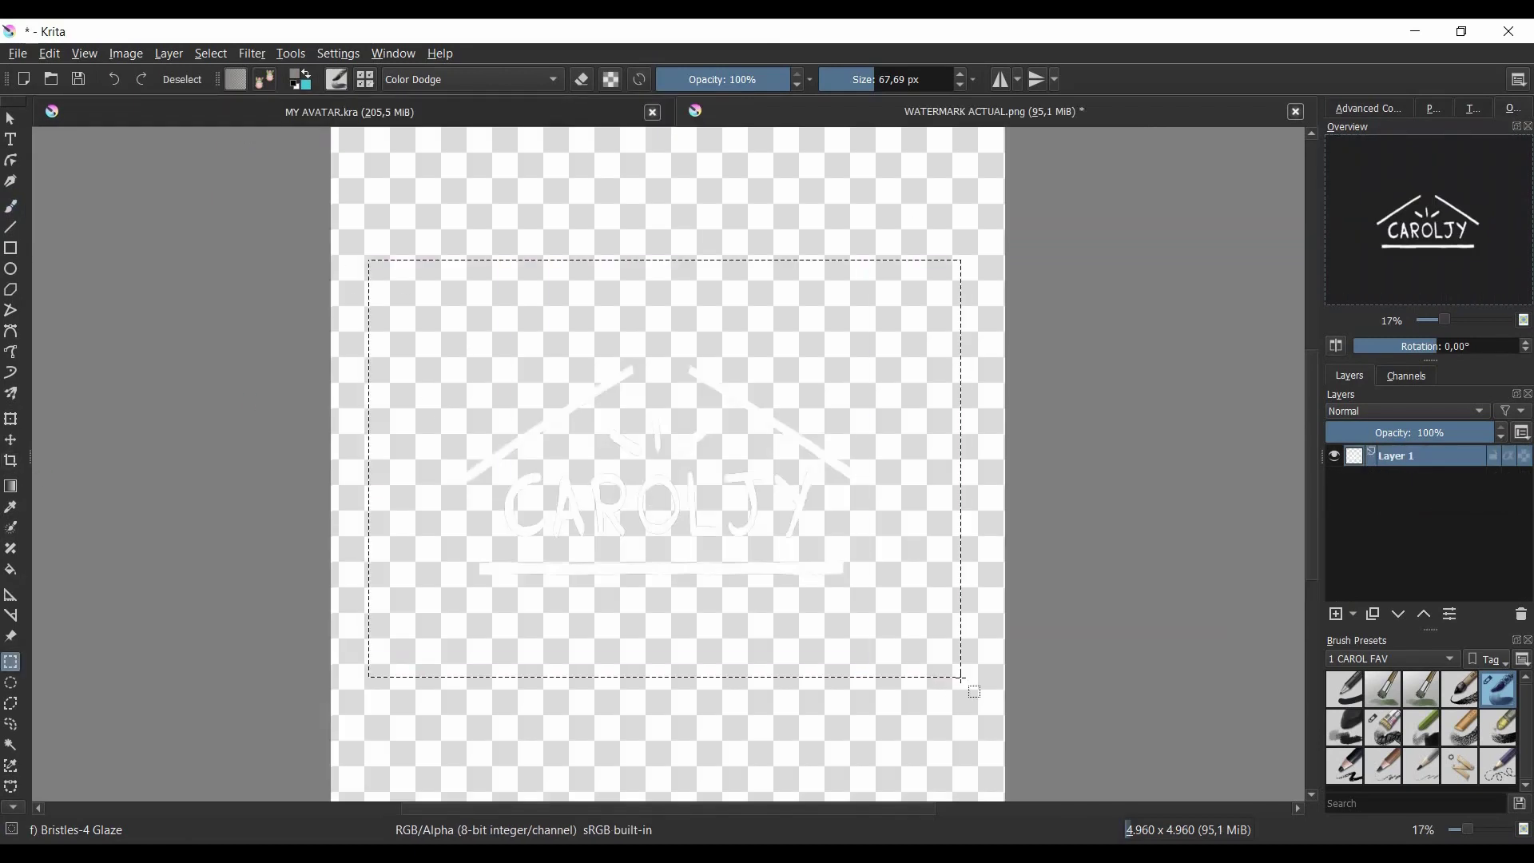
{"action": "key", "text": "ctrl+Tab"}
{"action": "key", "text": "ctrl+v"}
- Shrink the watermark onto the chest and lower its opacity to 56%
{"action": "key", "text": "ctrl+t"}
{"action": "left_click_drag", "start_coordinate": [857, 253], "coordinate": [630, 422]}
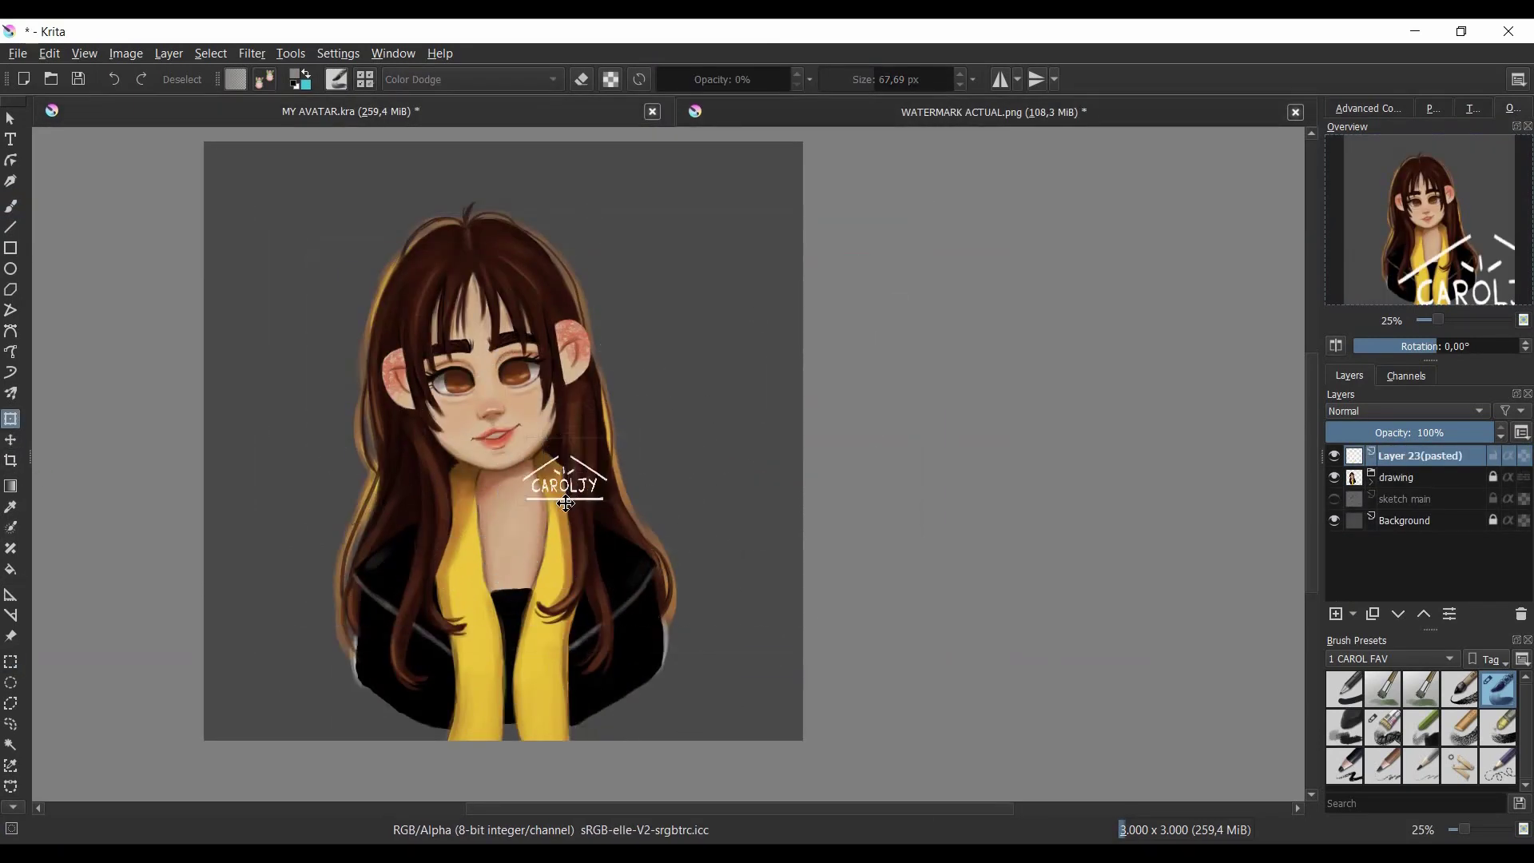
{"action": "left_click_drag", "start_coordinate": [576, 471], "coordinate": [551, 484]}
{"action": "left_click_drag", "start_coordinate": [1462, 432], "coordinate": [1420, 432]}
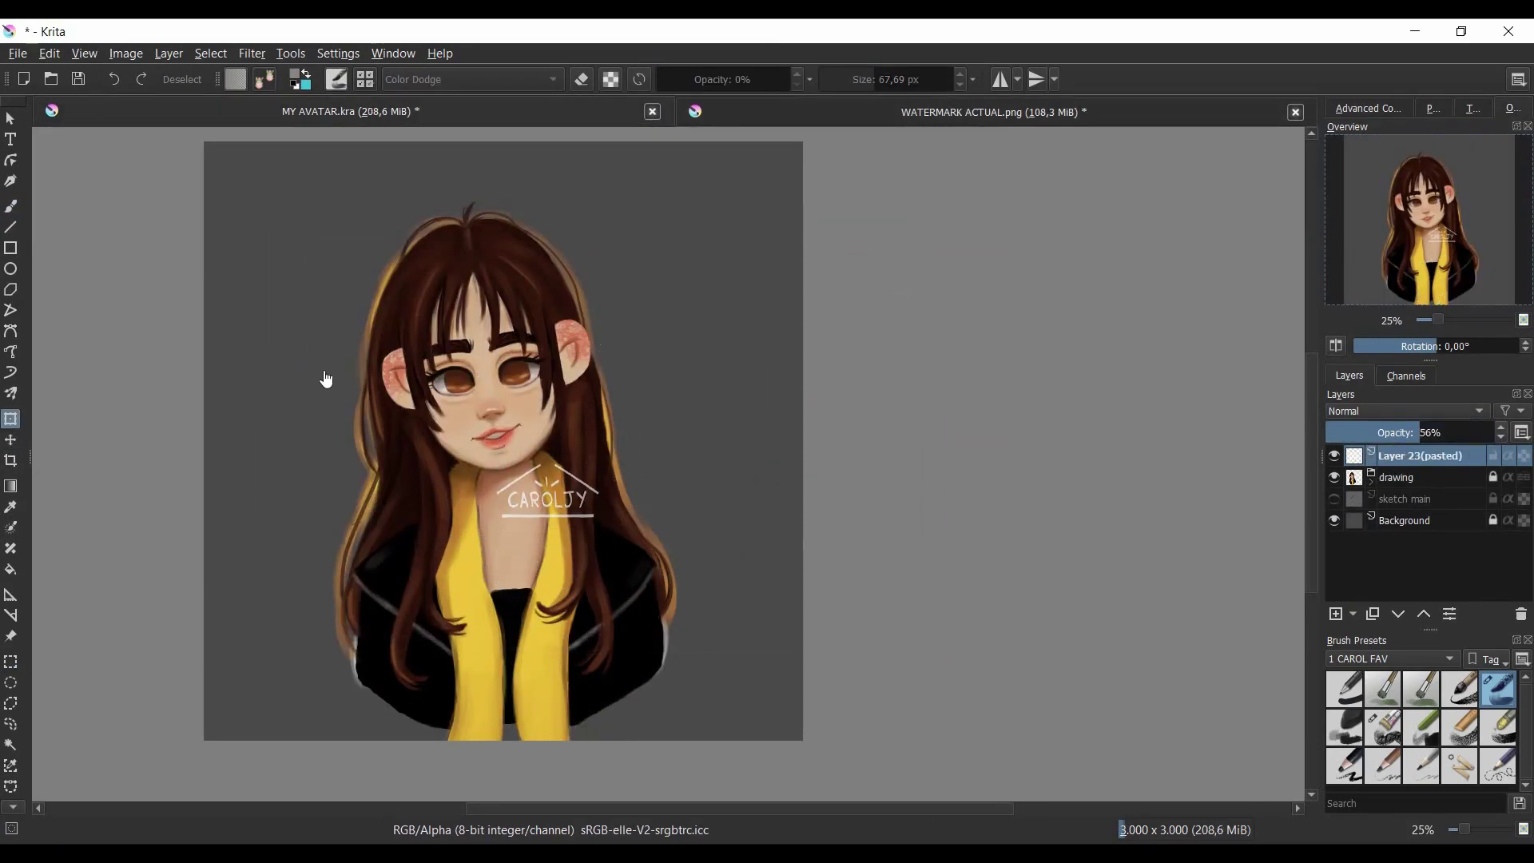
- Fill a new layer above Background with dark brown
{"action": "left_click", "coordinate": [78, 78]}
{"action": "left_click", "coordinate": [1403, 520]}
{"action": "key", "text": "Insert"}
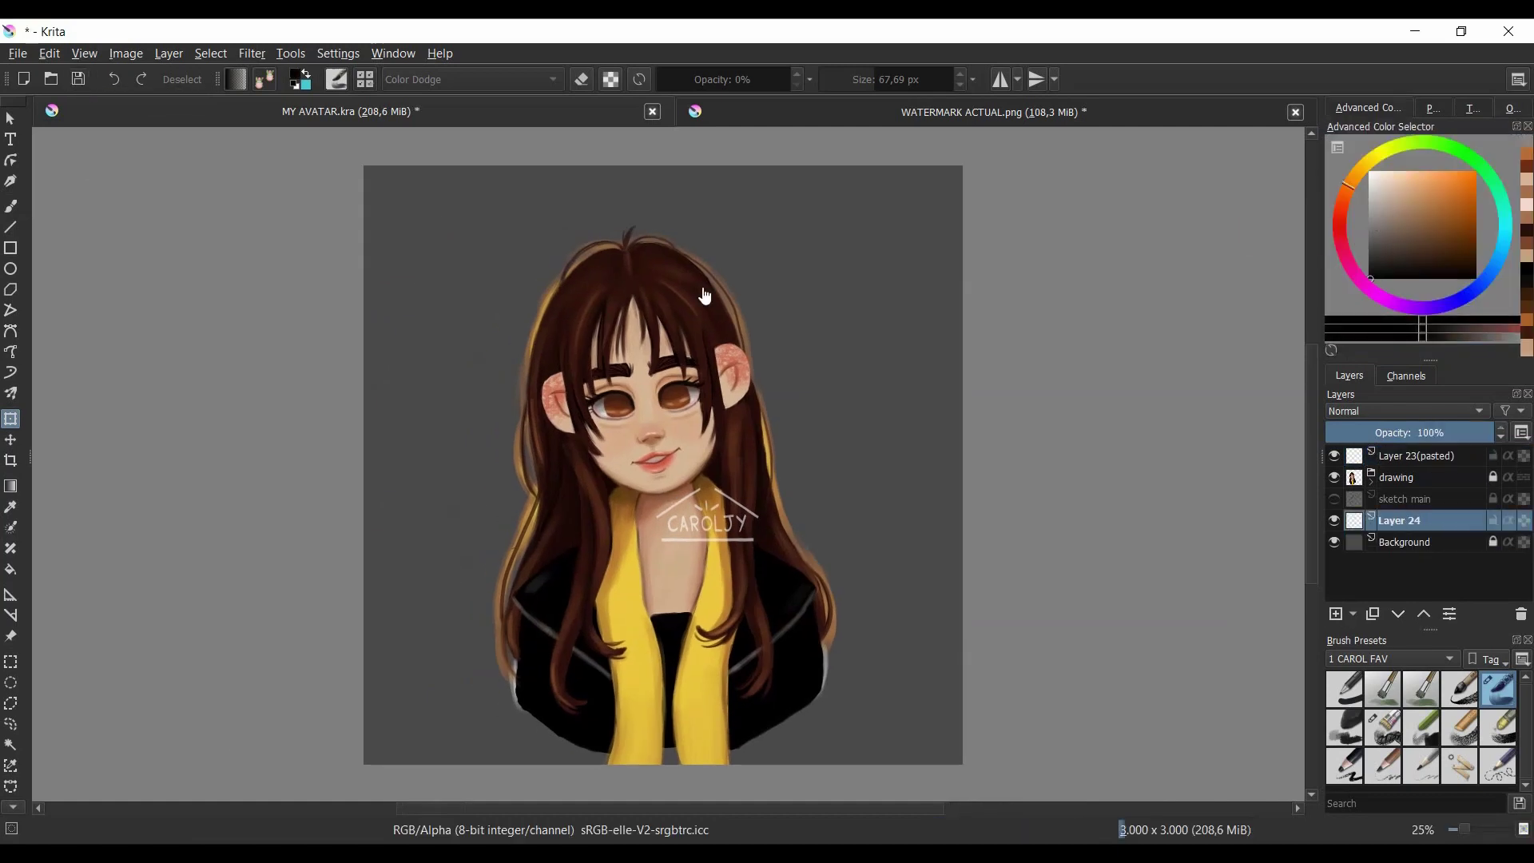
{"action": "key", "text": "f"}
{"action": "left_click", "coordinate": [822, 318]}
{"action": "key", "text": "ctrl+z"}
{"action": "left_click", "coordinate": [1368, 107]}
{"action": "left_click", "coordinate": [1387, 259]}
{"action": "key", "text": "shift+BackSpace"}
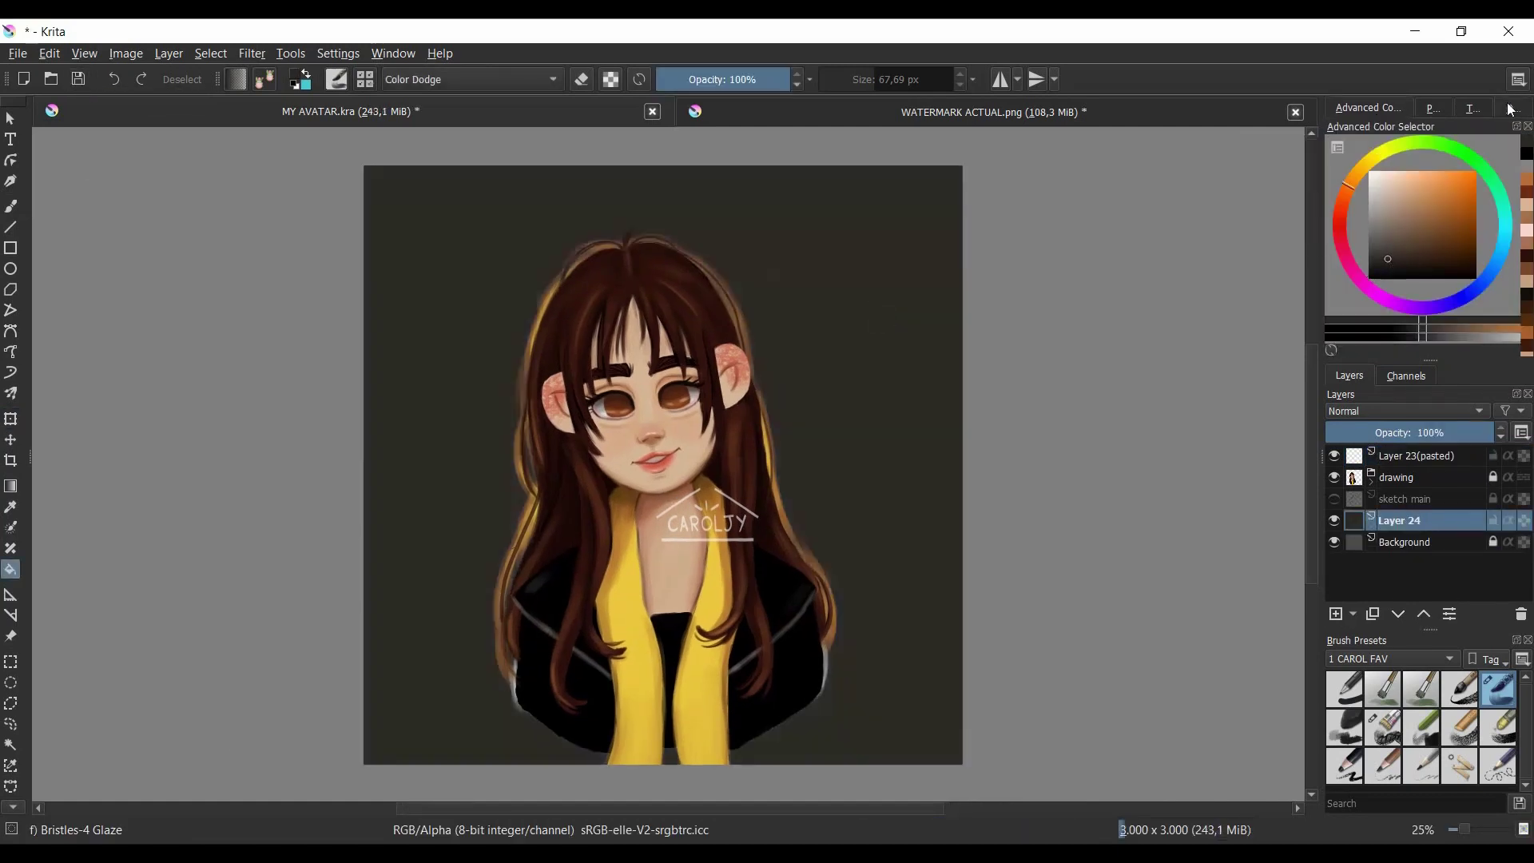
- Switch back to the brush and save the document with Ctrl+S
{"action": "left_click", "coordinate": [1509, 108]}
{"action": "key", "text": "b"}
{"action": "key", "text": "ctrl+s"}
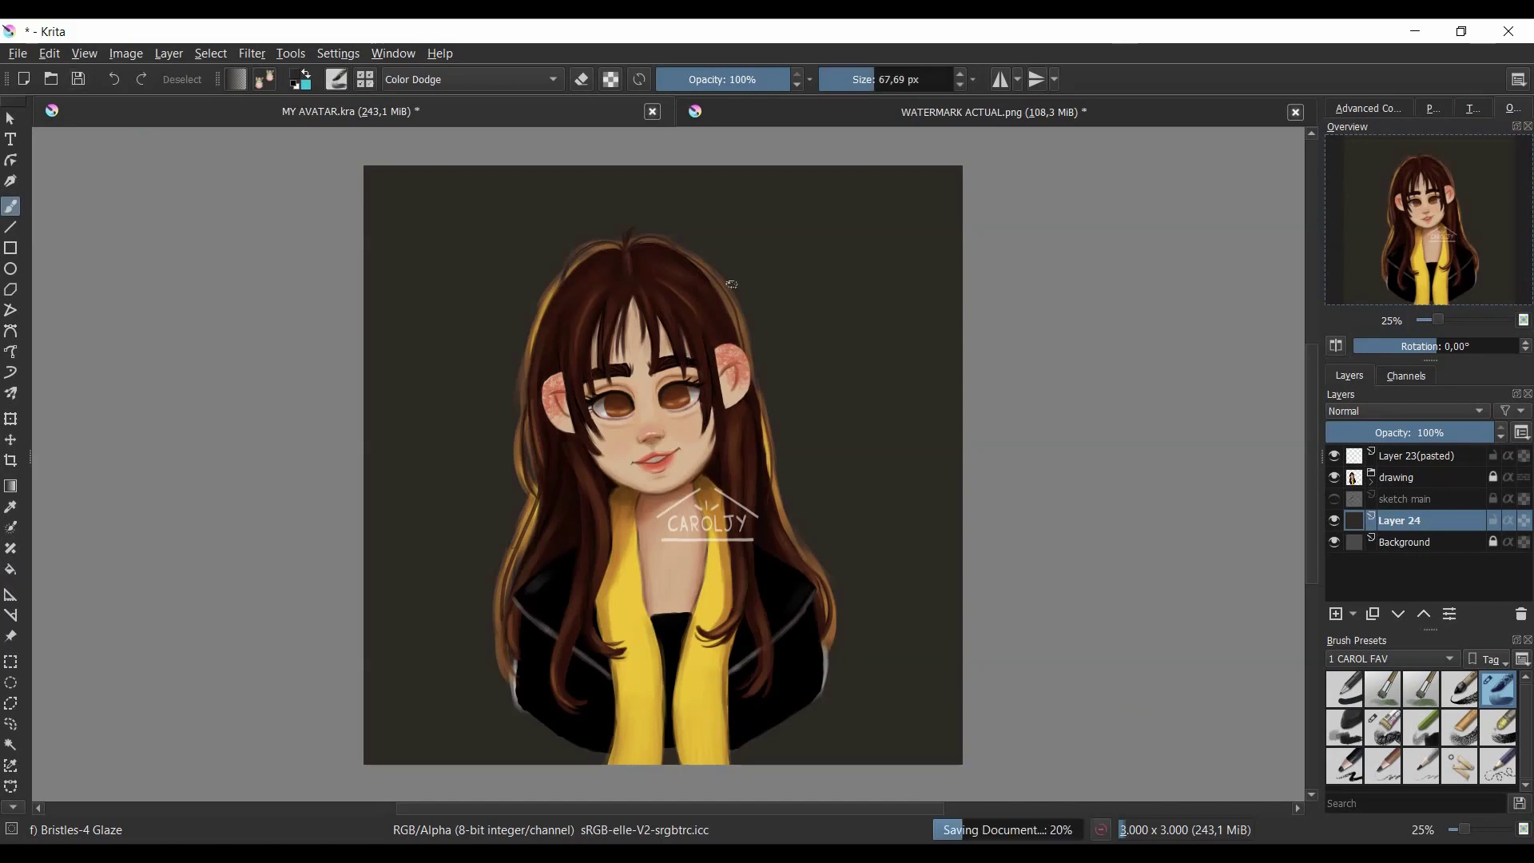
{"action": "scroll", "coordinate": [764, 407], "scroll_direction": "up", "scroll_amount": 1}
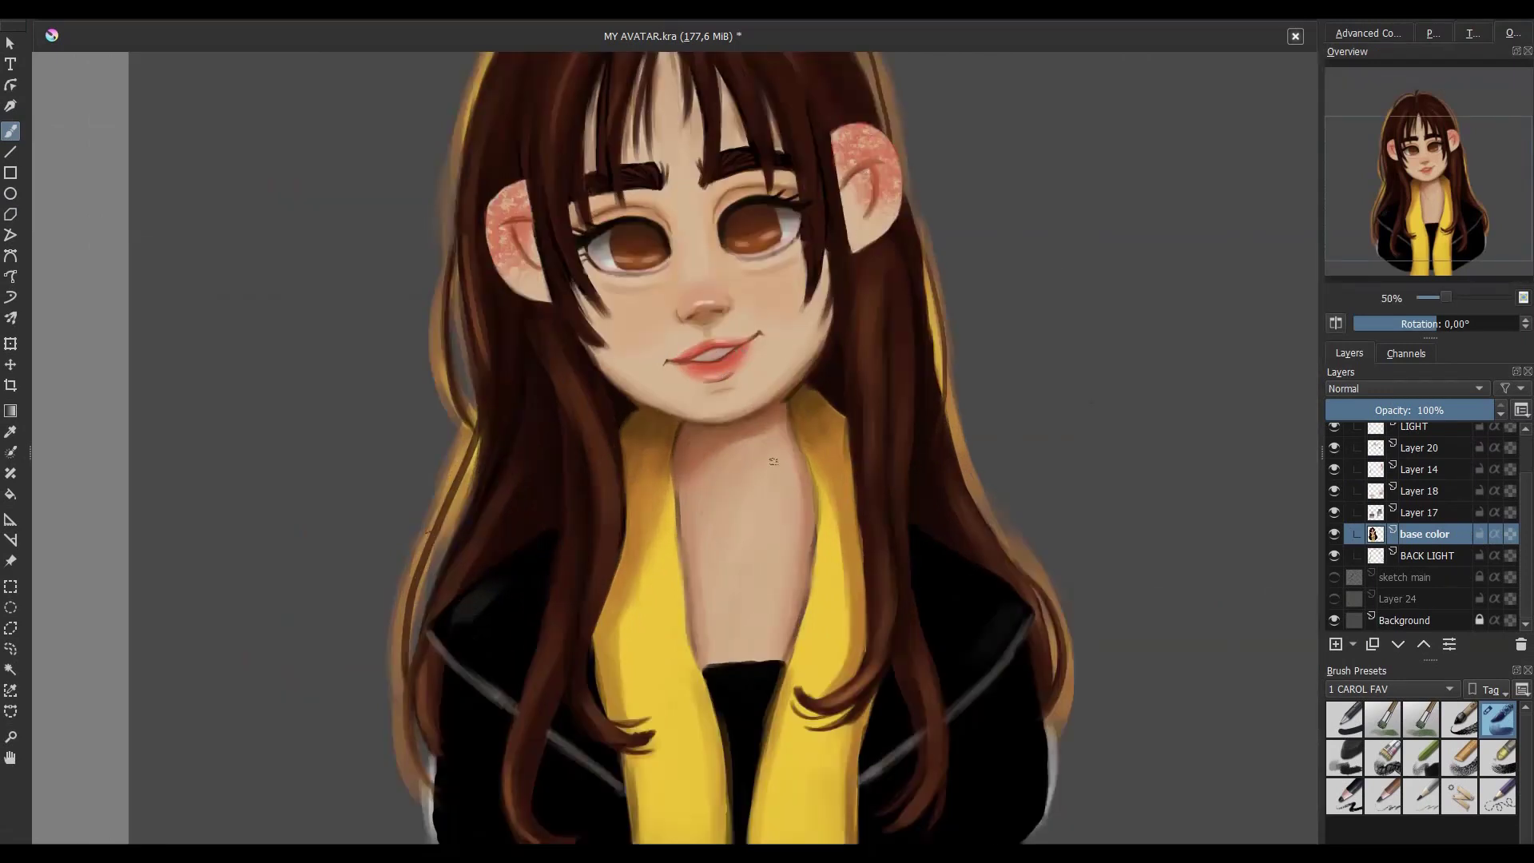
- Stroke collarbone lines on the neck and darken the shirt neckline
{"action": "left_click_drag", "start_coordinate": [703, 499], "coordinate": [733, 559]}
{"action": "mouse_move", "coordinate": [777, 464]}
{"action": "left_mouse_down"}
{"action": "mouse_move", "coordinate": [760, 516]}
{"action": "mouse_move", "coordinate": [811, 560]}
{"action": "left_mouse_up"}
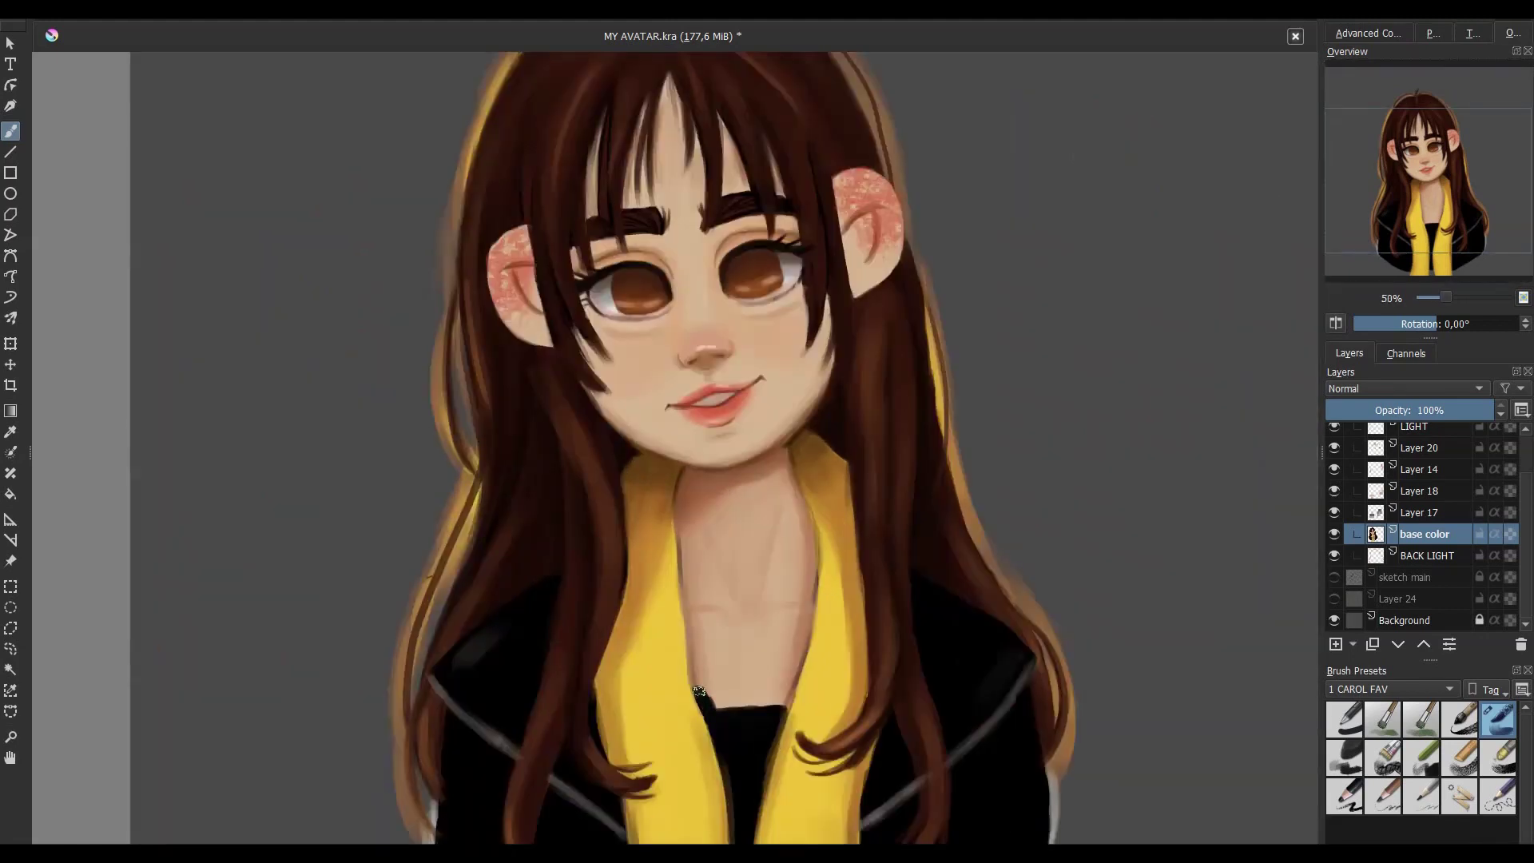
{"action": "left_click_drag", "start_coordinate": [698, 690], "coordinate": [783, 690]}
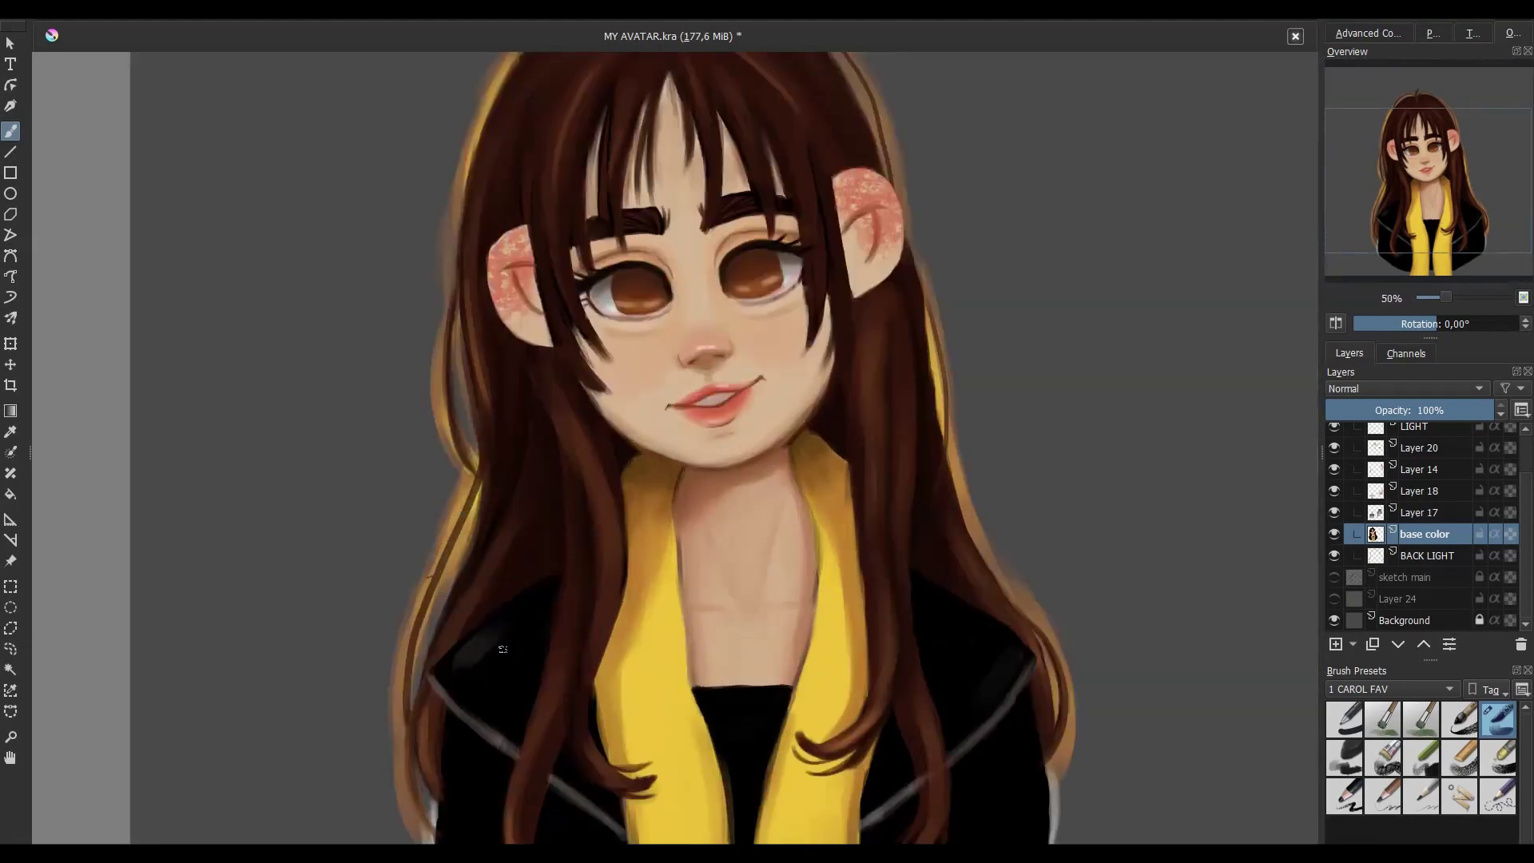
{"action": "mouse_move", "coordinate": [698, 669]}
{"action": "left_mouse_down"}
{"action": "mouse_move", "coordinate": [790, 675]}
{"action": "mouse_move", "coordinate": [763, 677]}
{"action": "left_mouse_up"}
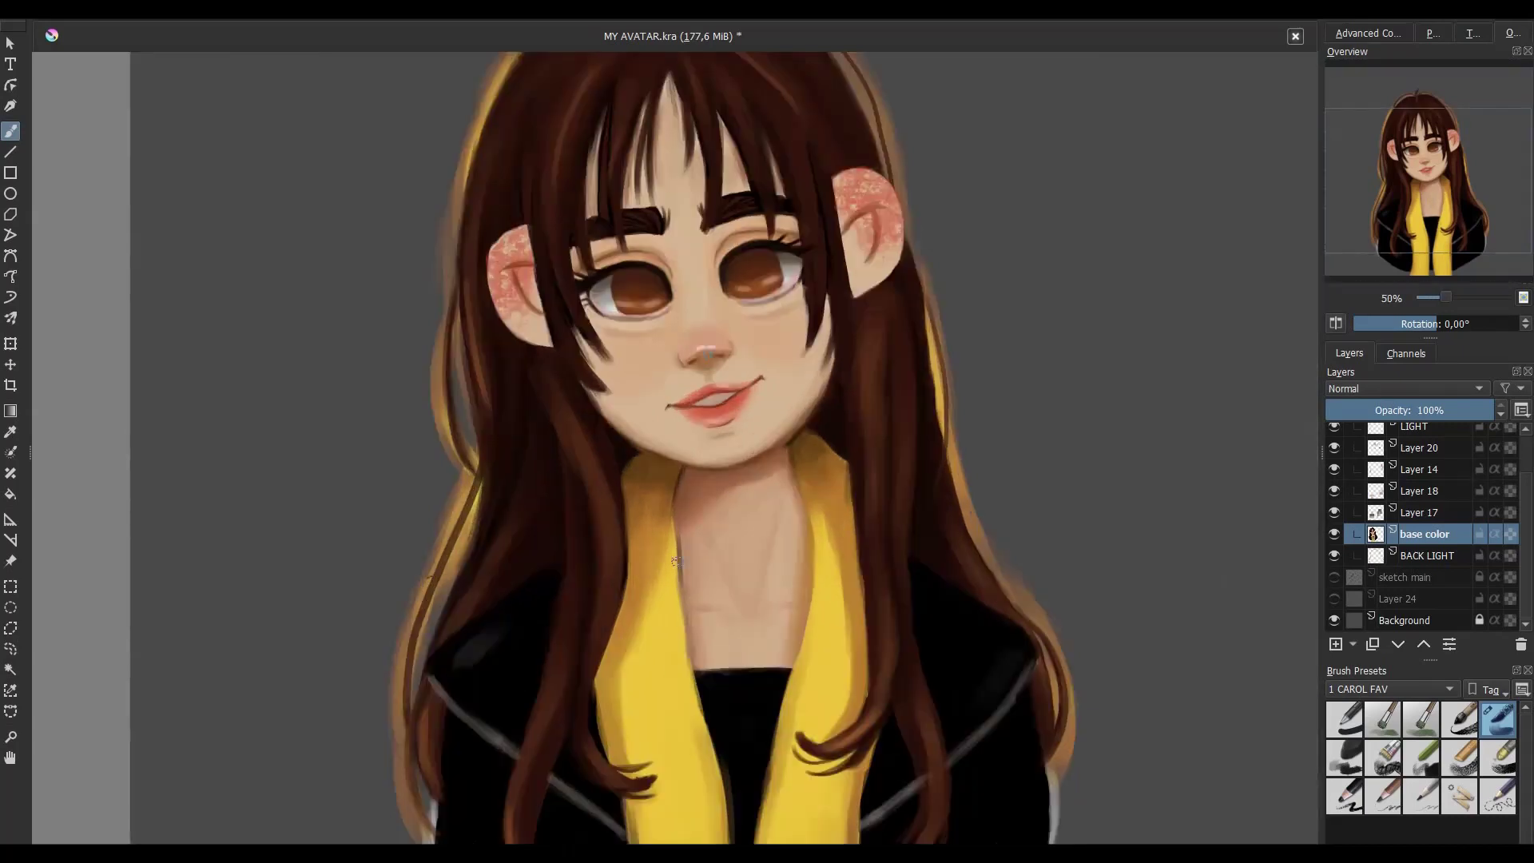
- Paint yellow rim light along the left and right hair beside the scarf
{"action": "left_click_drag", "start_coordinate": [559, 551], "coordinate": [551, 623]}
{"action": "left_click_drag", "start_coordinate": [557, 537], "coordinate": [559, 642]}
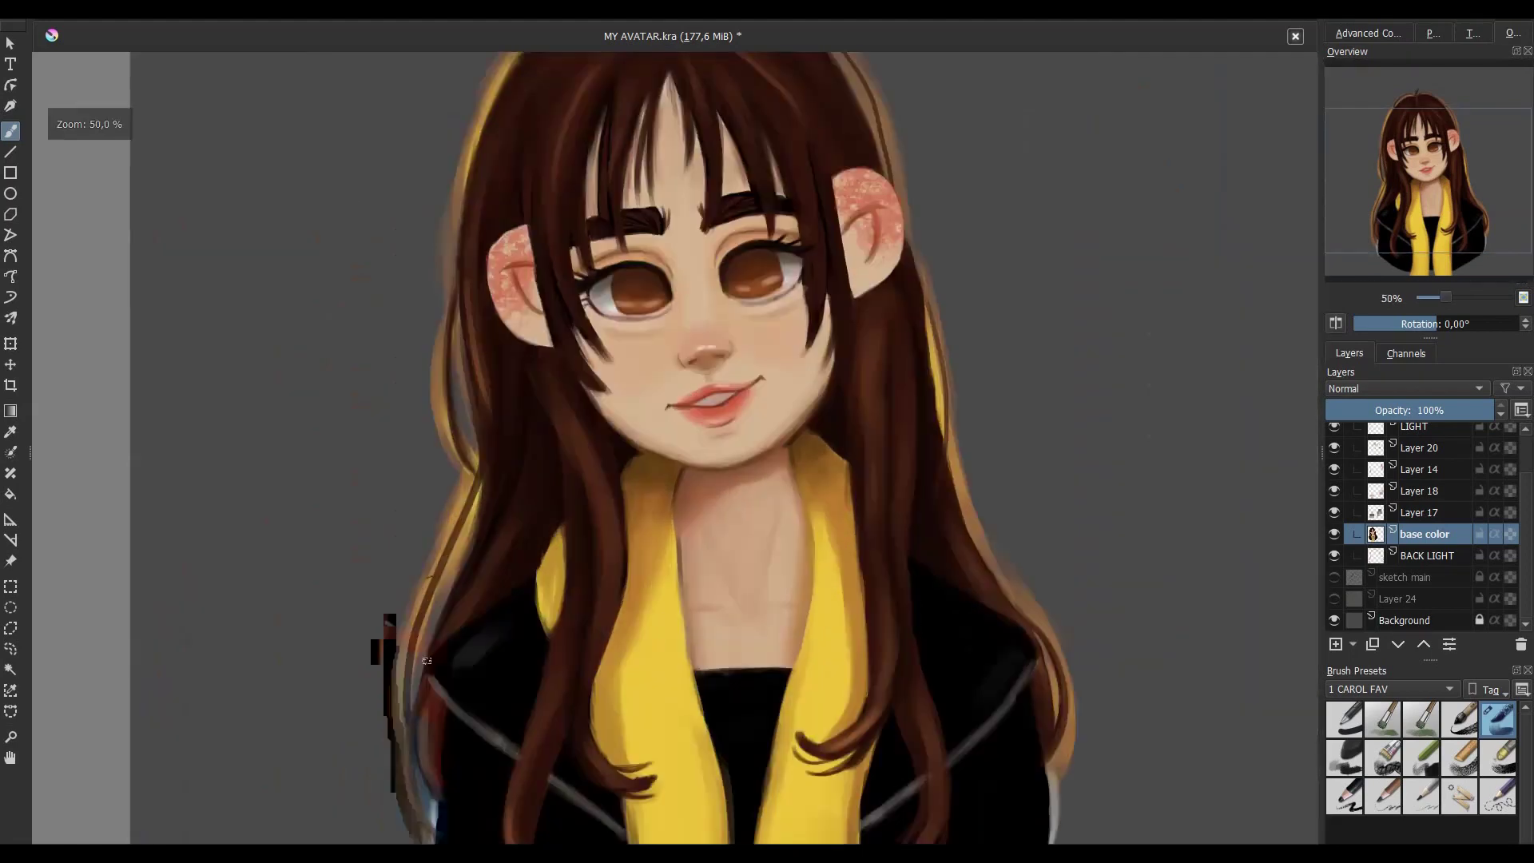
{"action": "mouse_move", "coordinate": [917, 523]}
{"action": "left_mouse_down"}
{"action": "mouse_move", "coordinate": [923, 637]}
{"action": "mouse_move", "coordinate": [925, 599]}
{"action": "left_mouse_up"}
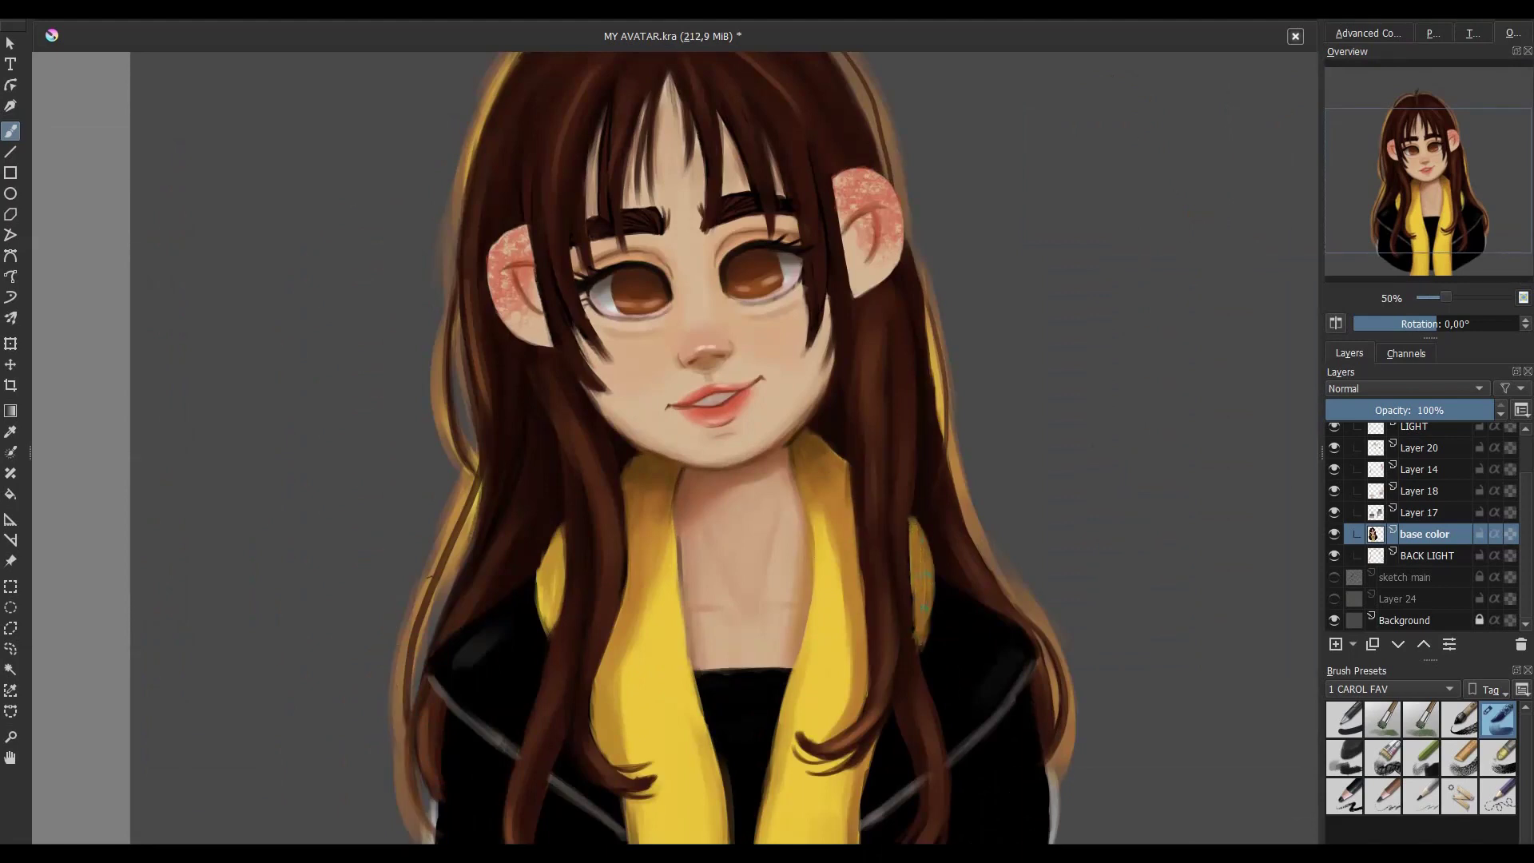
{"action": "scroll", "coordinate": [890, 520], "scroll_direction": "down", "scroll_amount": 5}
{"action": "key", "text": "minus"}
{"action": "key", "text": "minus"}
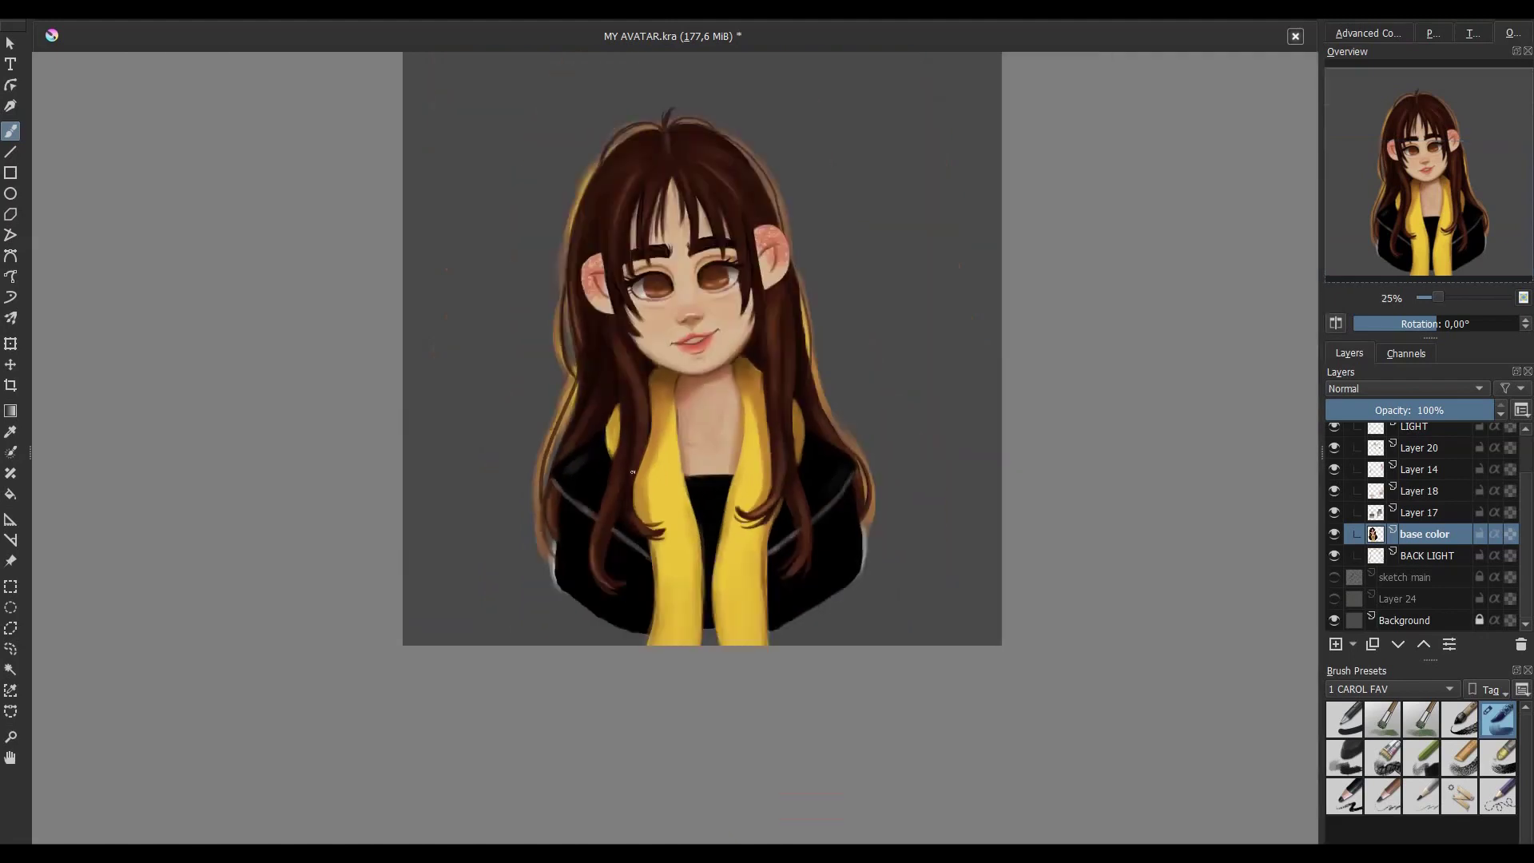
{"action": "key", "text": "plus"}
{"action": "key", "text": "plus"}
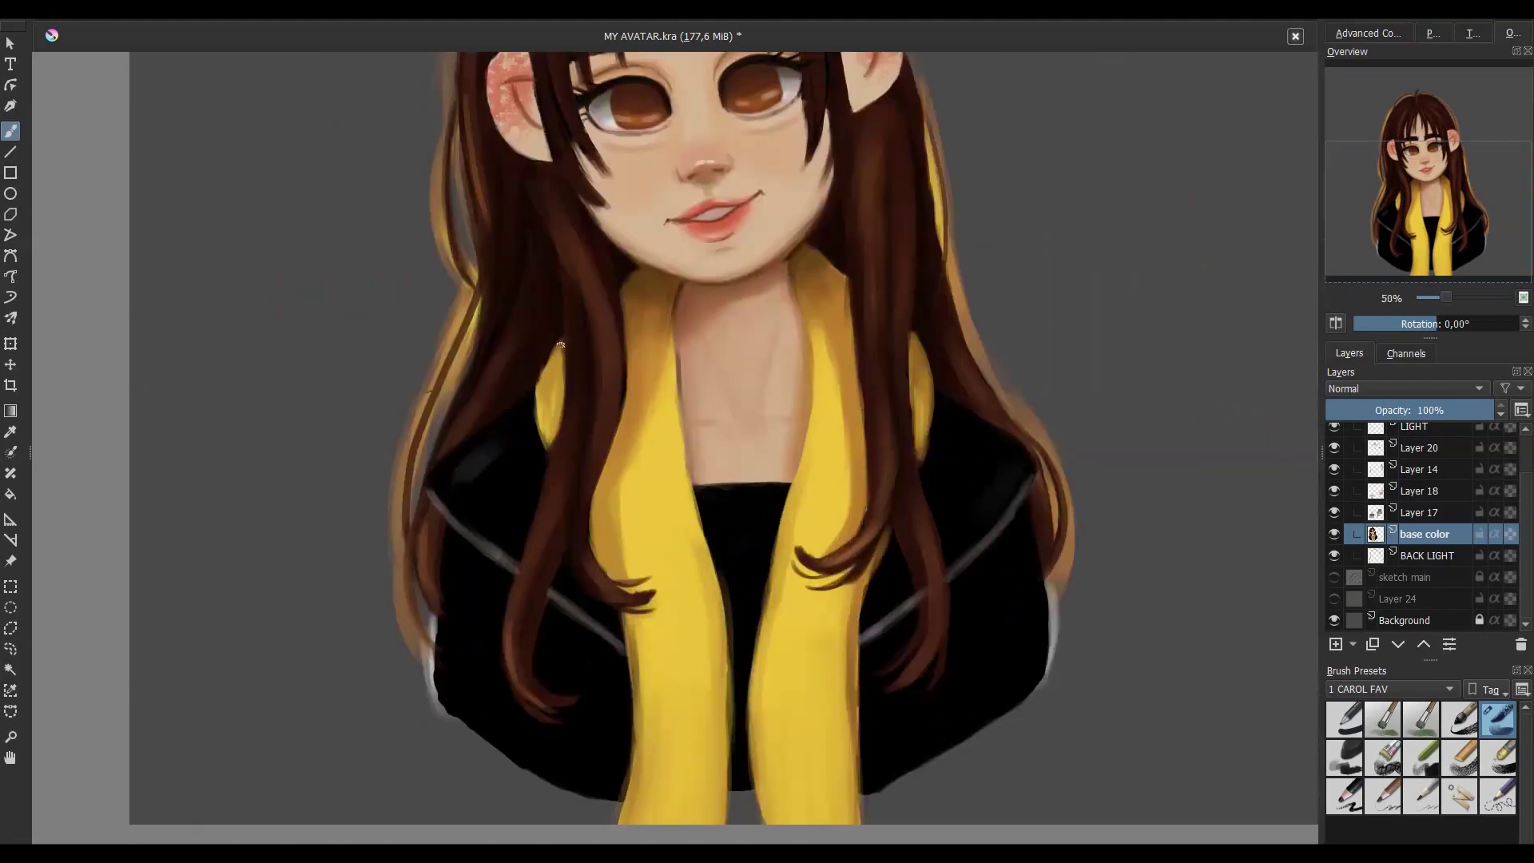
{"action": "key", "text": "minus"}
{"action": "key", "text": "minus"}
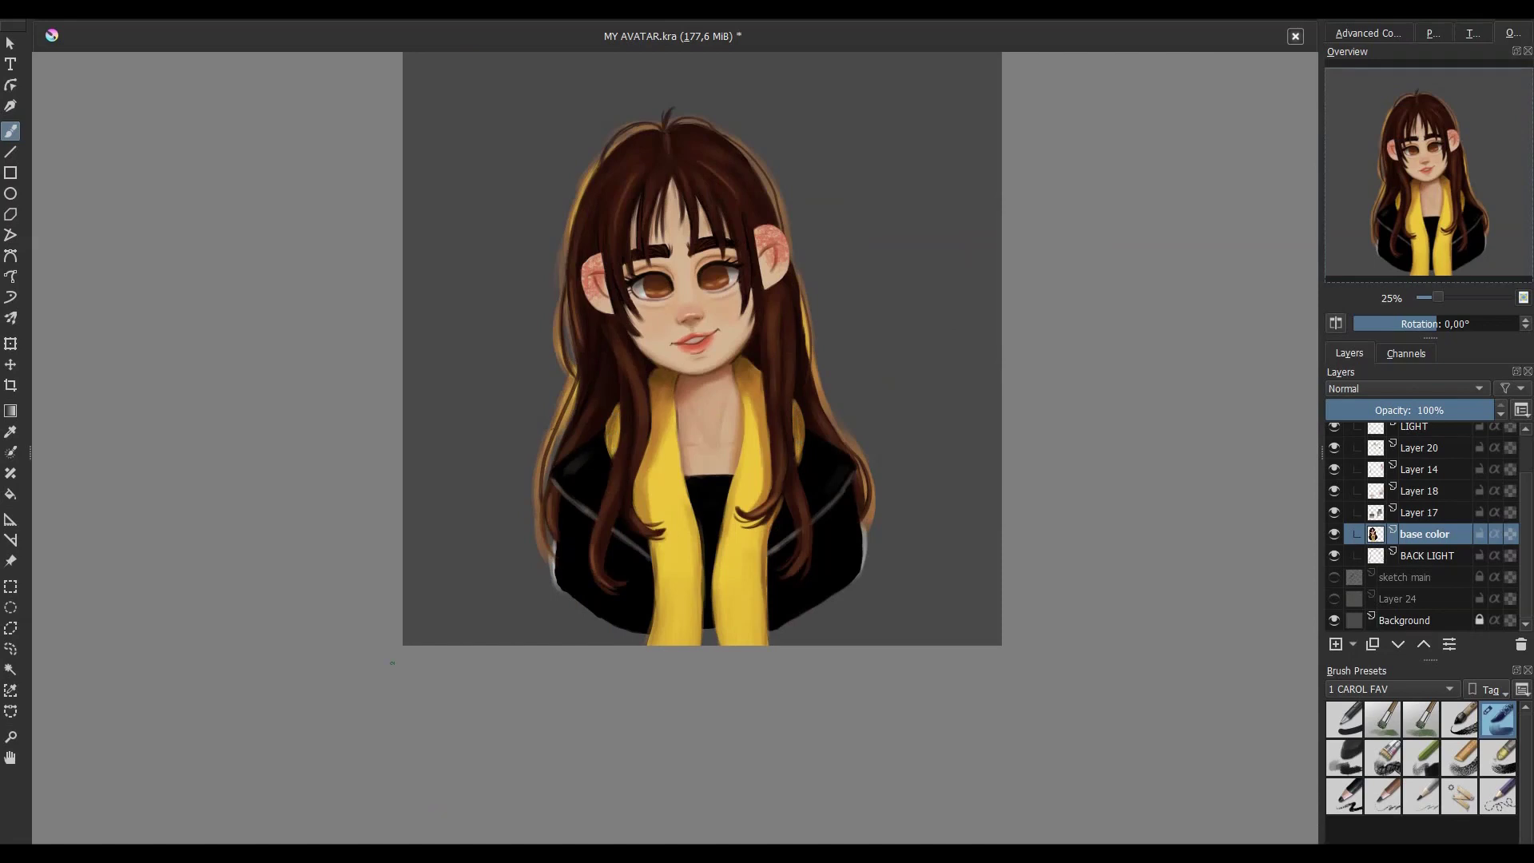
{"action": "scroll", "coordinate": [683, 639], "scroll_direction": "up", "scroll_amount": 2}
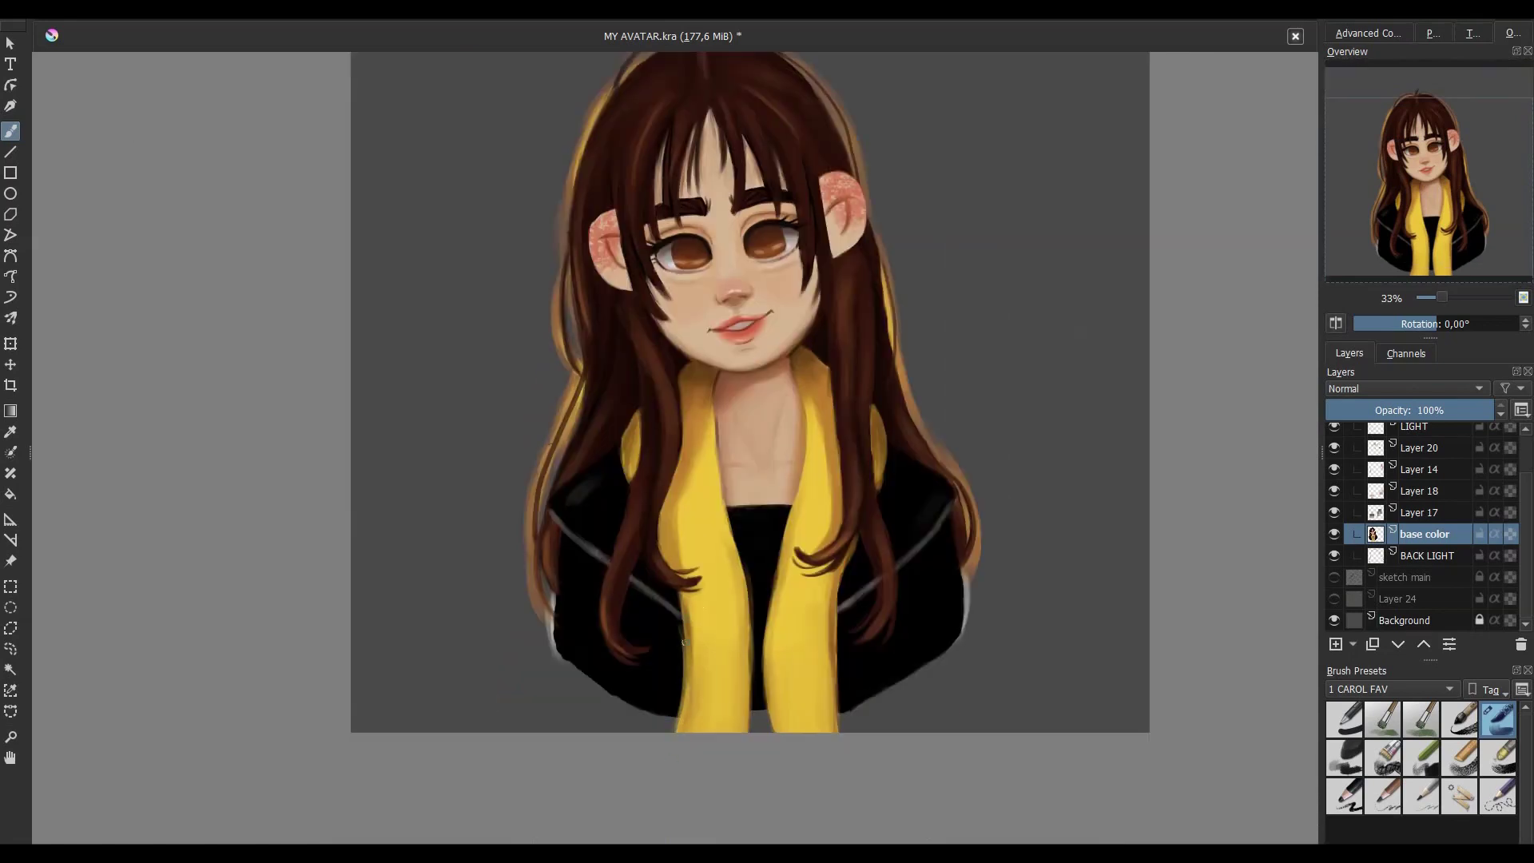
- Refine and smooth the left and right edges of the scarf
{"action": "left_click_drag", "start_coordinate": [683, 642], "coordinate": [678, 736]}
{"action": "left_click_drag", "start_coordinate": [825, 623], "coordinate": [846, 732]}
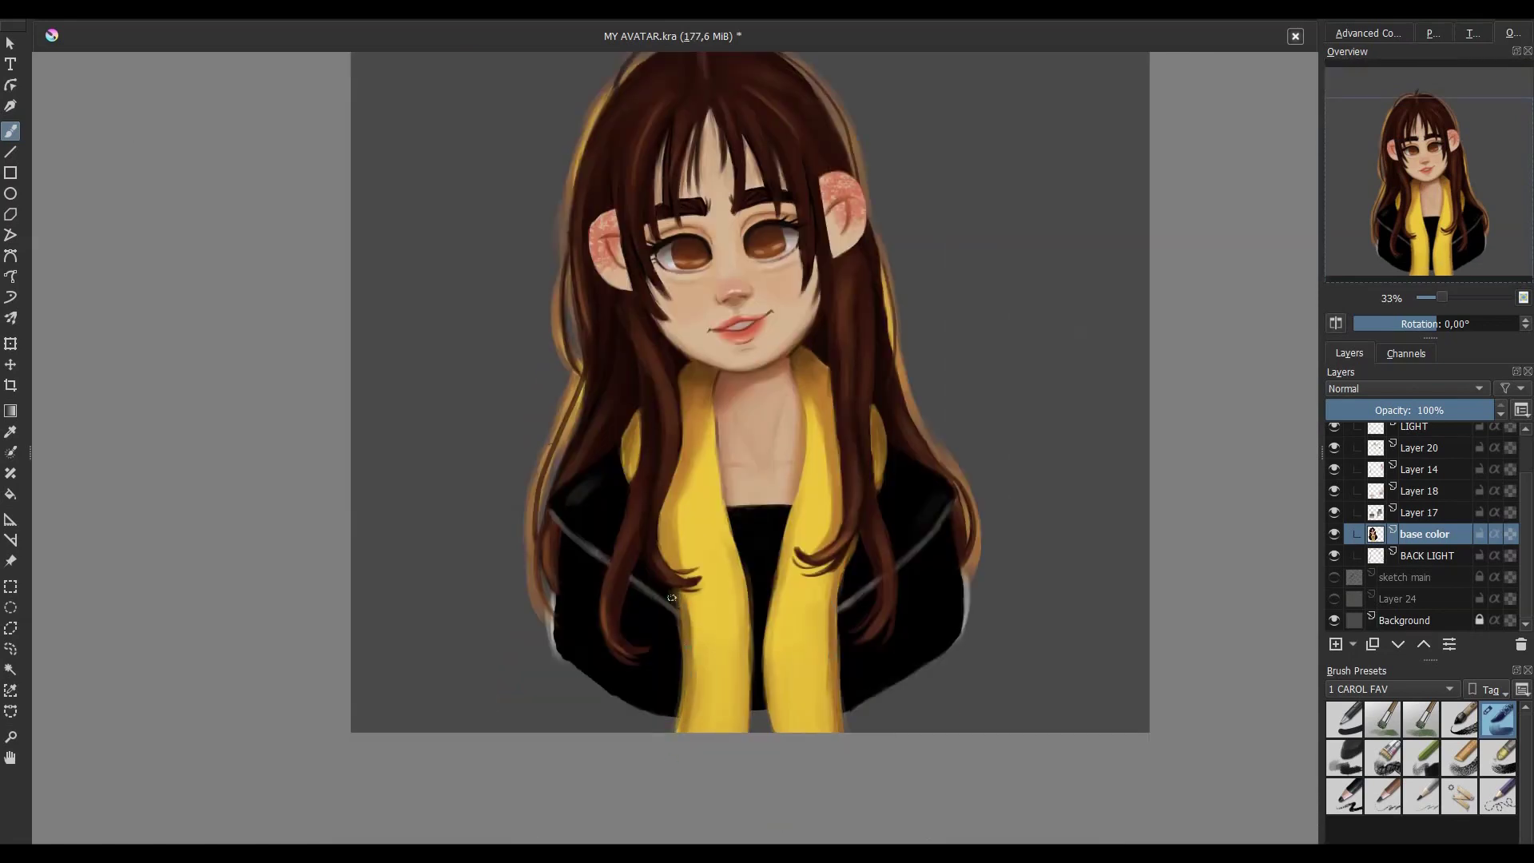
{"action": "mouse_move", "coordinate": [838, 590]}
{"action": "left_mouse_down"}
{"action": "mouse_move", "coordinate": [844, 711]}
{"action": "mouse_move", "coordinate": [808, 721]}
{"action": "left_mouse_up"}
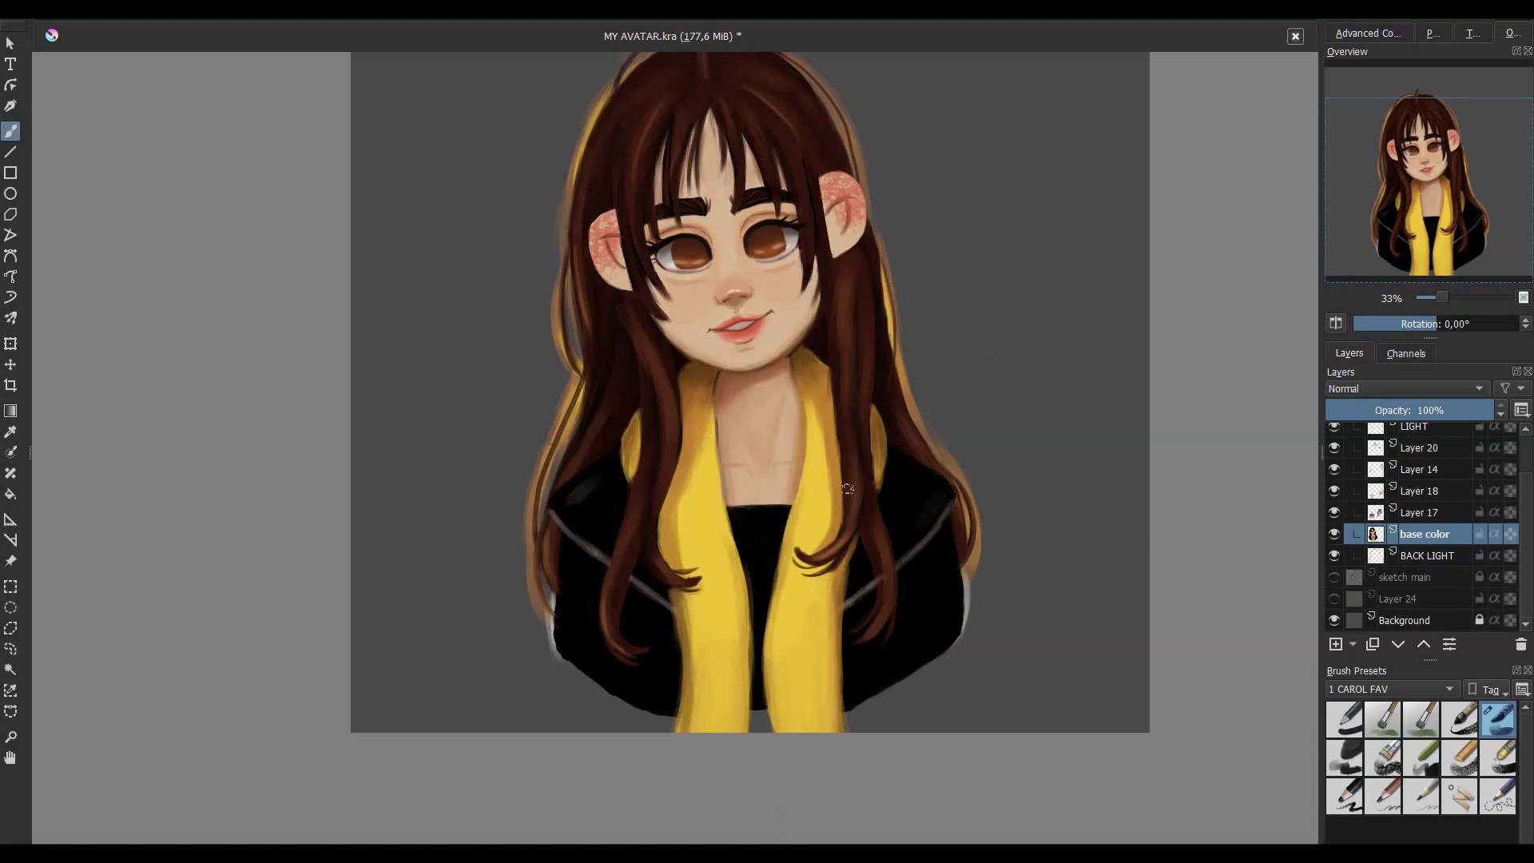
{"action": "left_click_drag", "start_coordinate": [760, 470], "coordinate": [751, 608]}
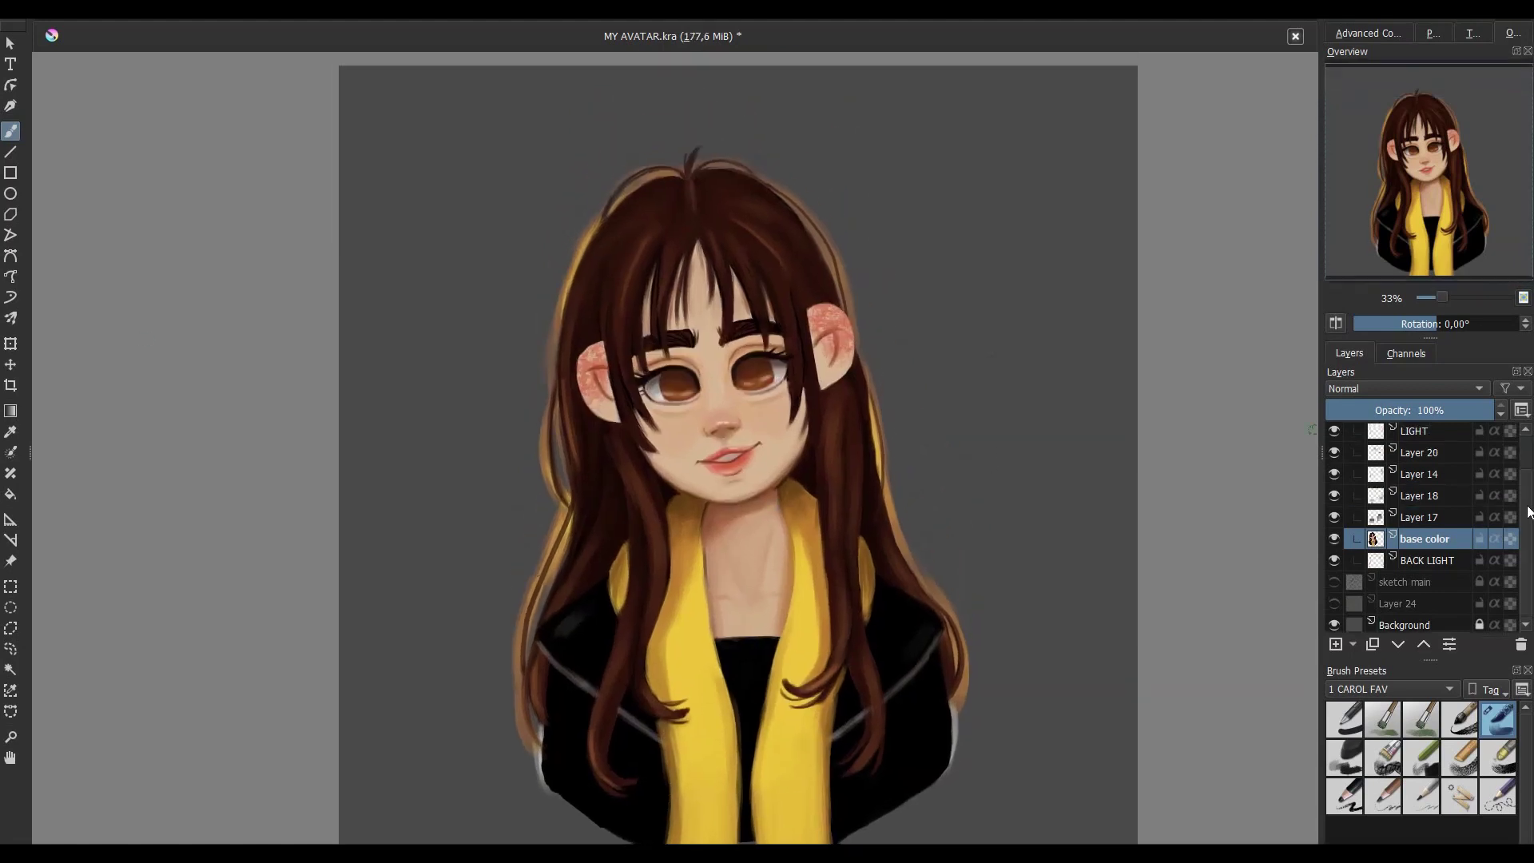